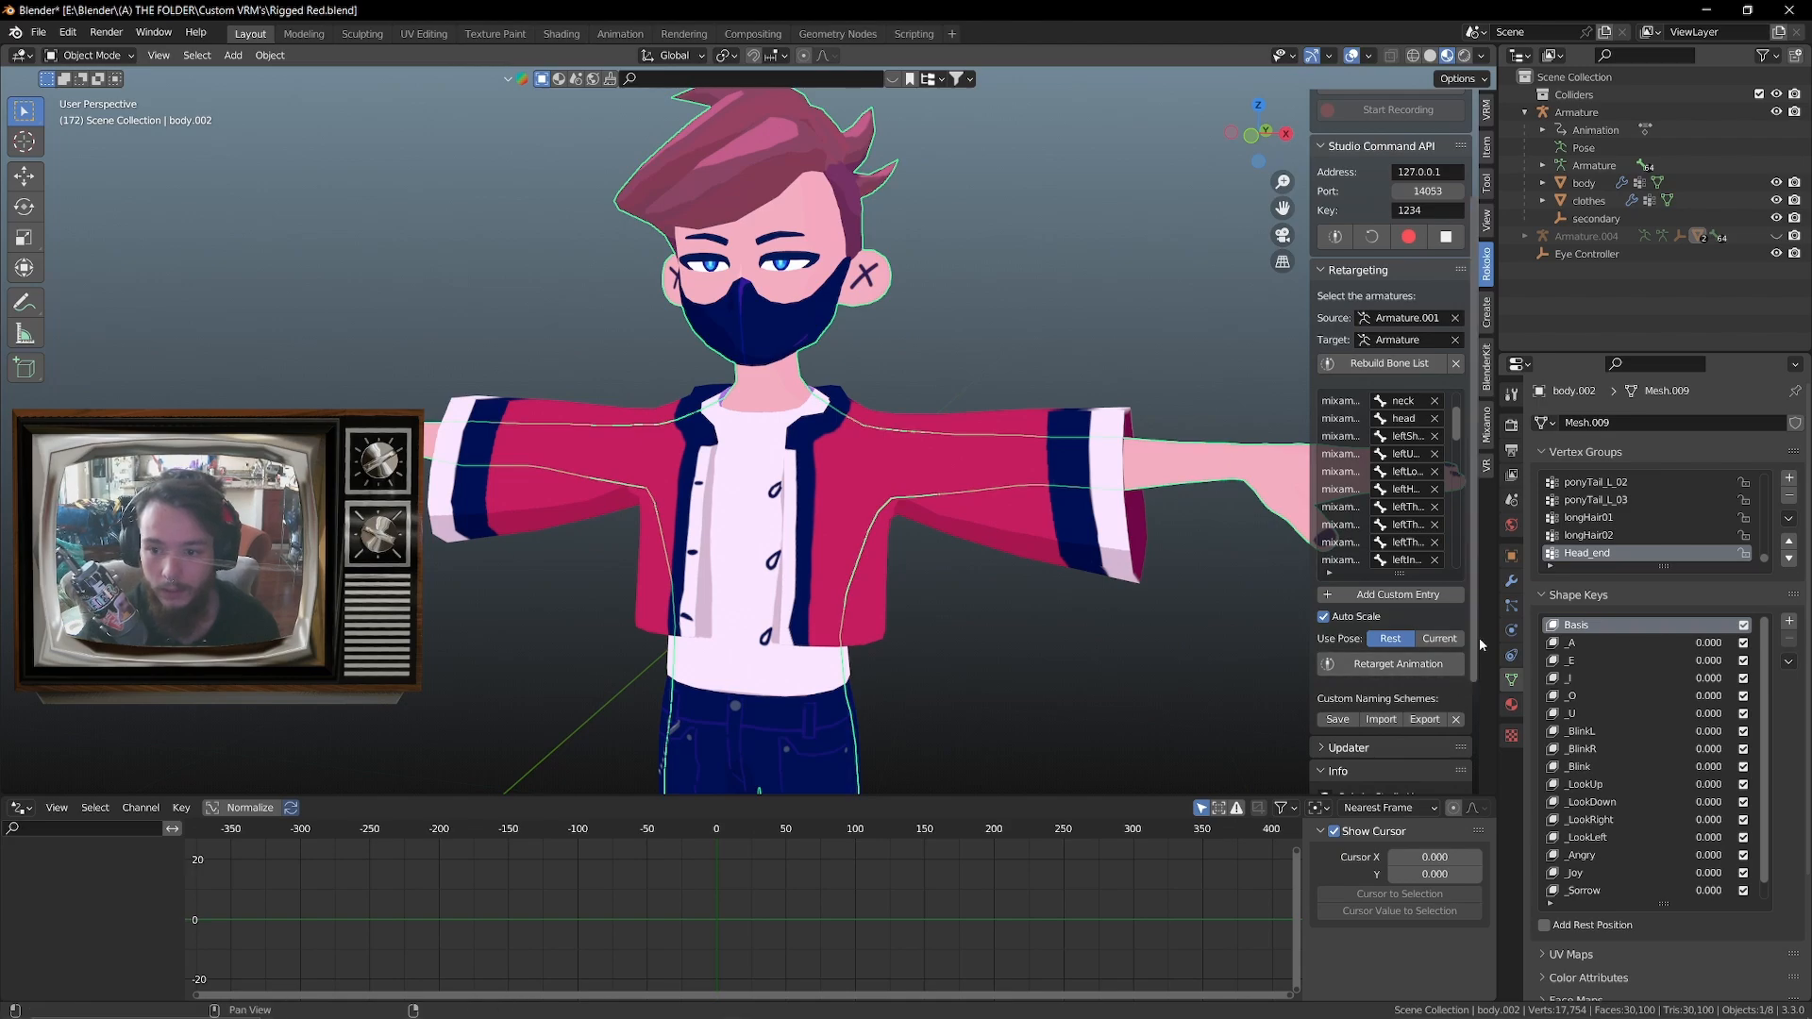
# Widen the properties area, go through the _BlinkL and _BlinkR shape keys, and test the value of _LookRight
pyautogui.moveTo(1499, 671); pyautogui.dragTo(1121, 672)
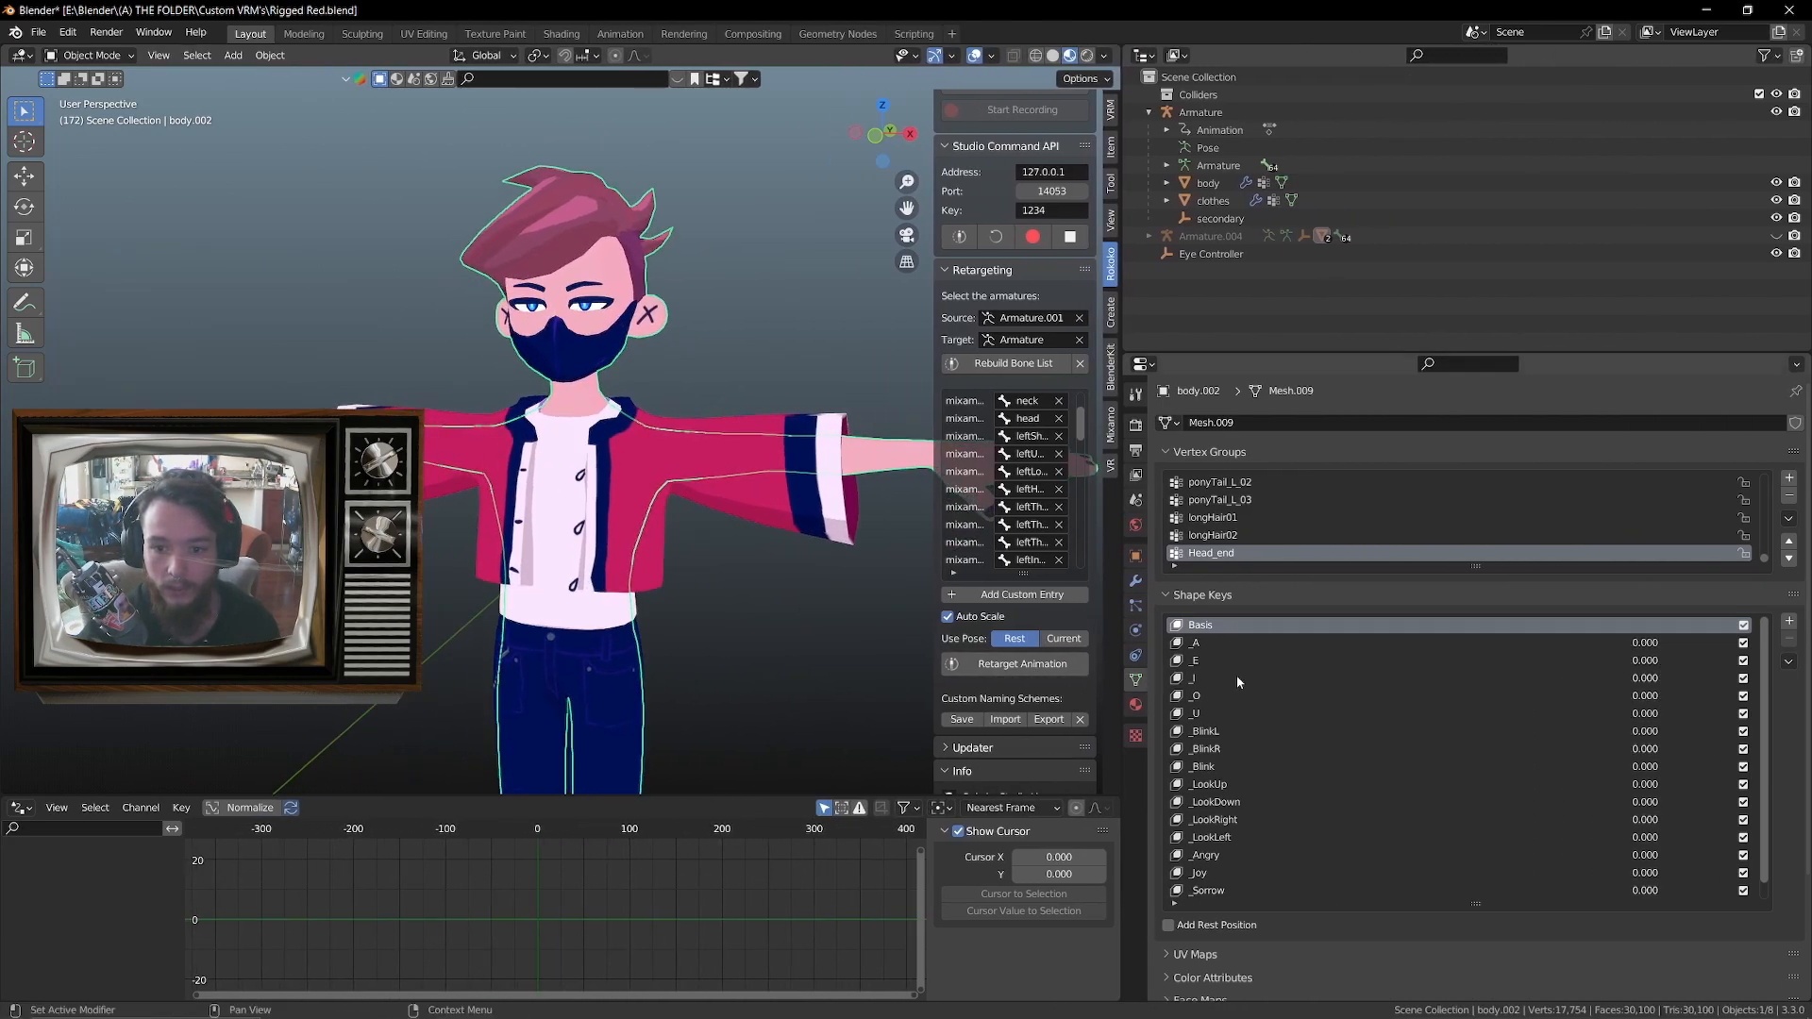
pyautogui.click(1235, 733)
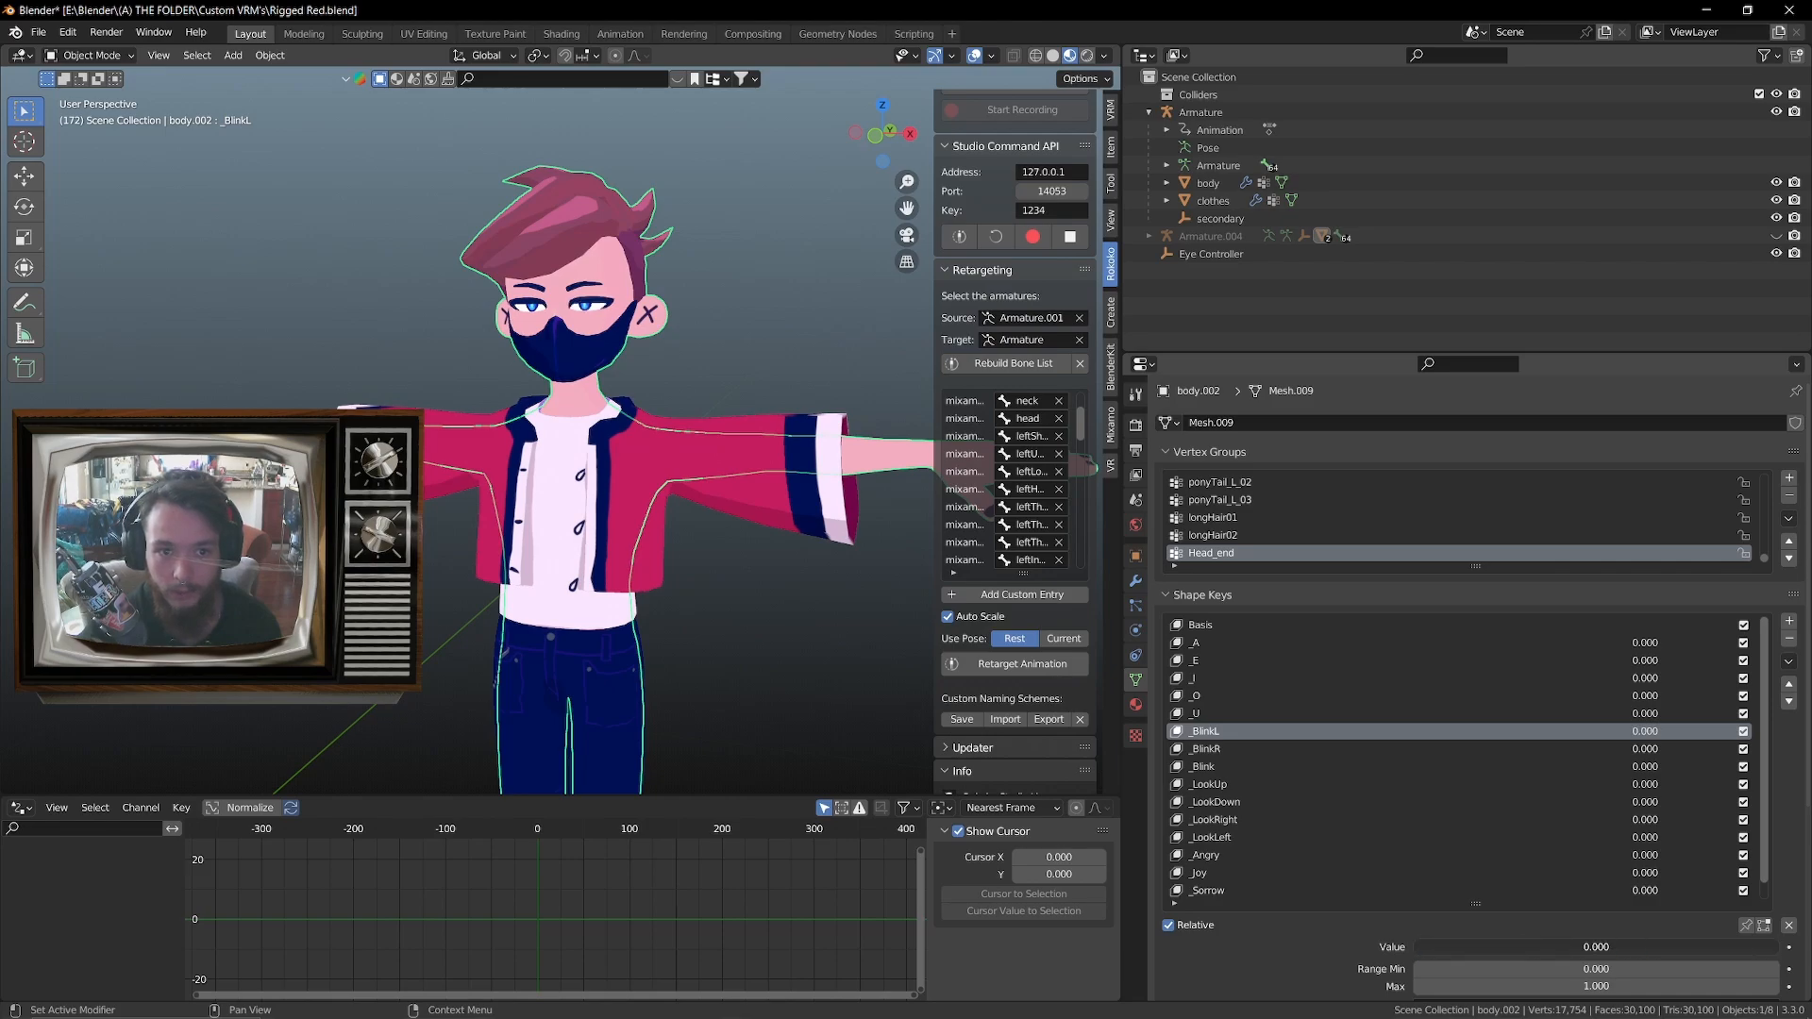
pyautogui.click(1218, 751)
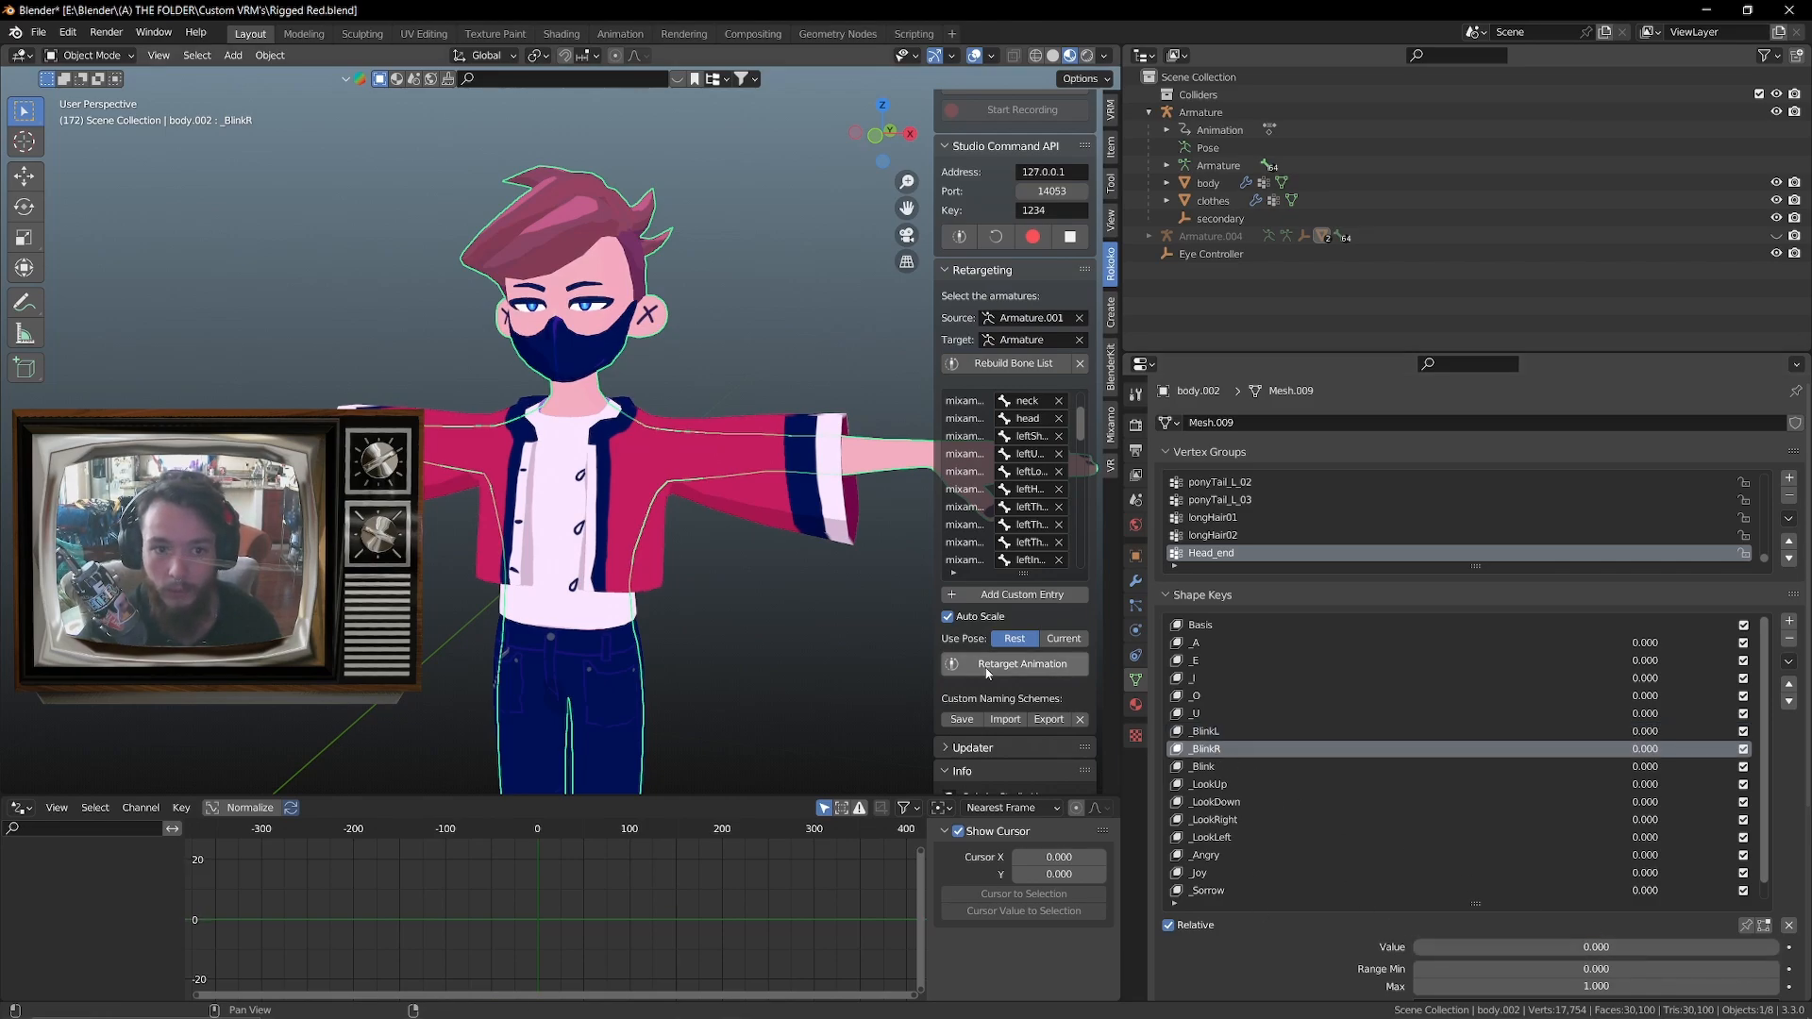
pyautogui.click(1217, 819)
pyautogui.moveTo(1595, 947); pyautogui.dragTo(1418, 939)
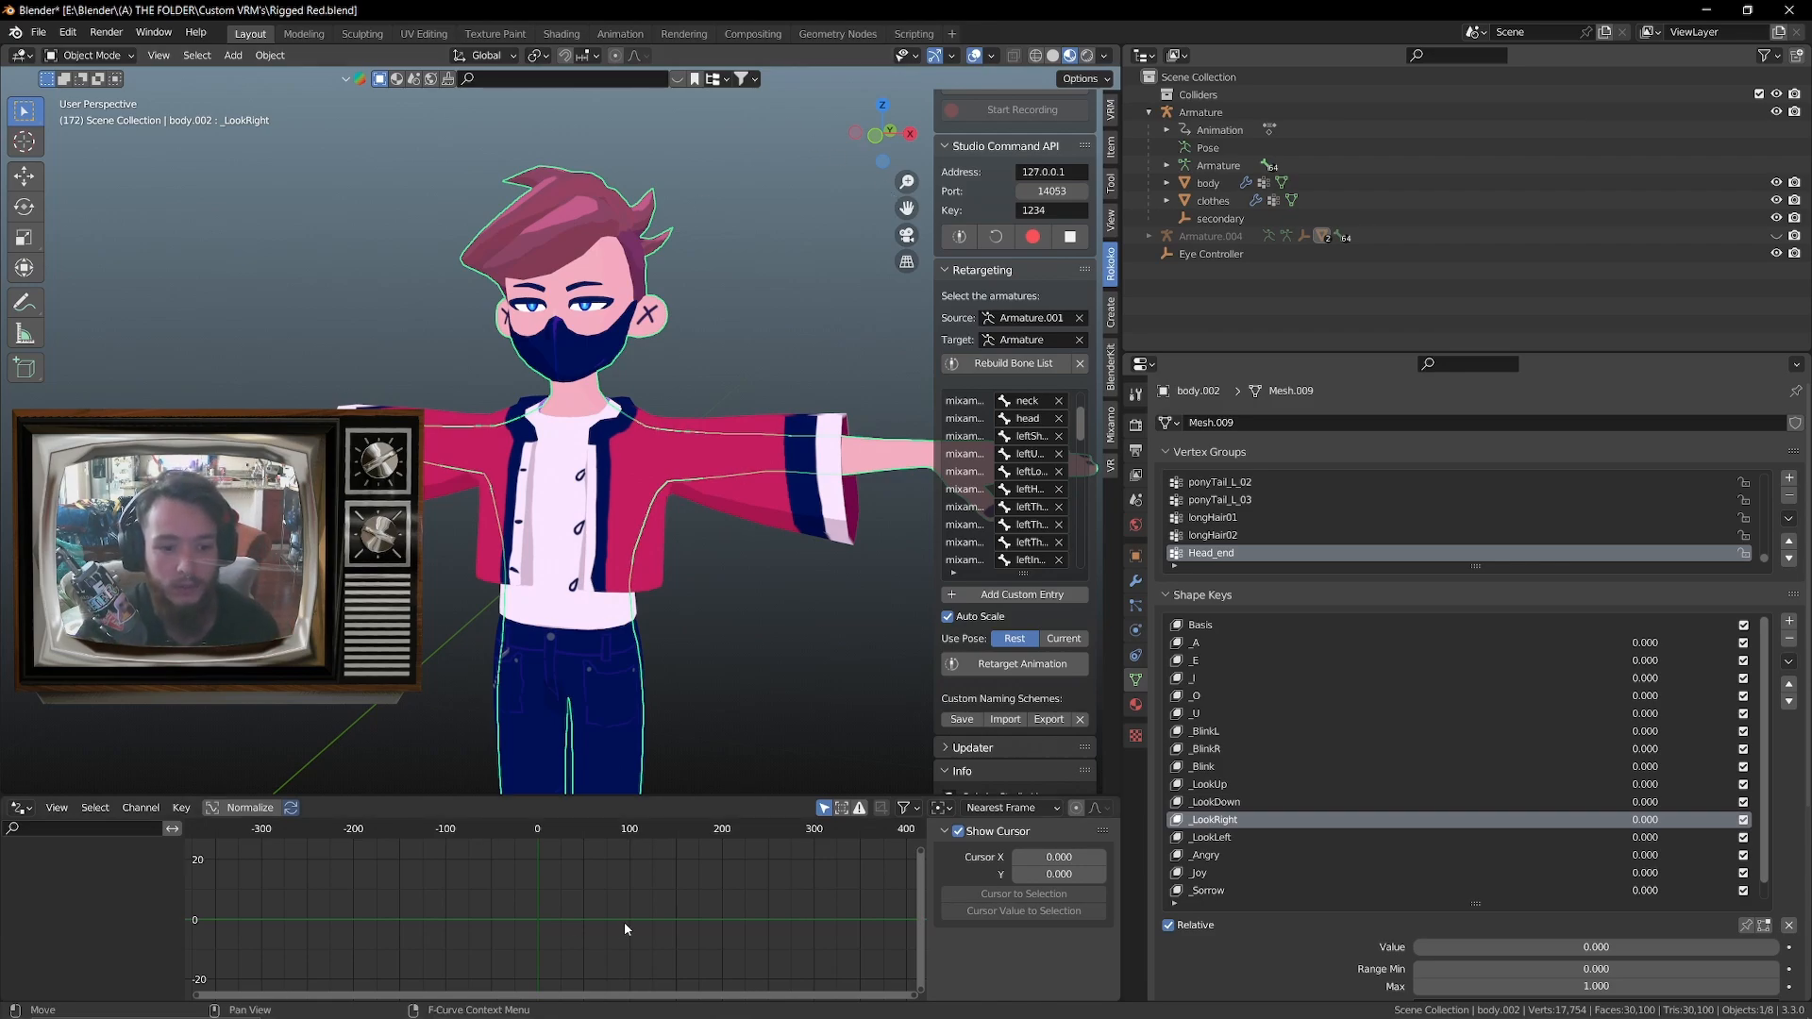
# In a Timeline, keyframe the _LookRight shape key at 0 on frame 172 and at 1.000 on frame 178
pyautogui.hotkey('shift', 'F12')
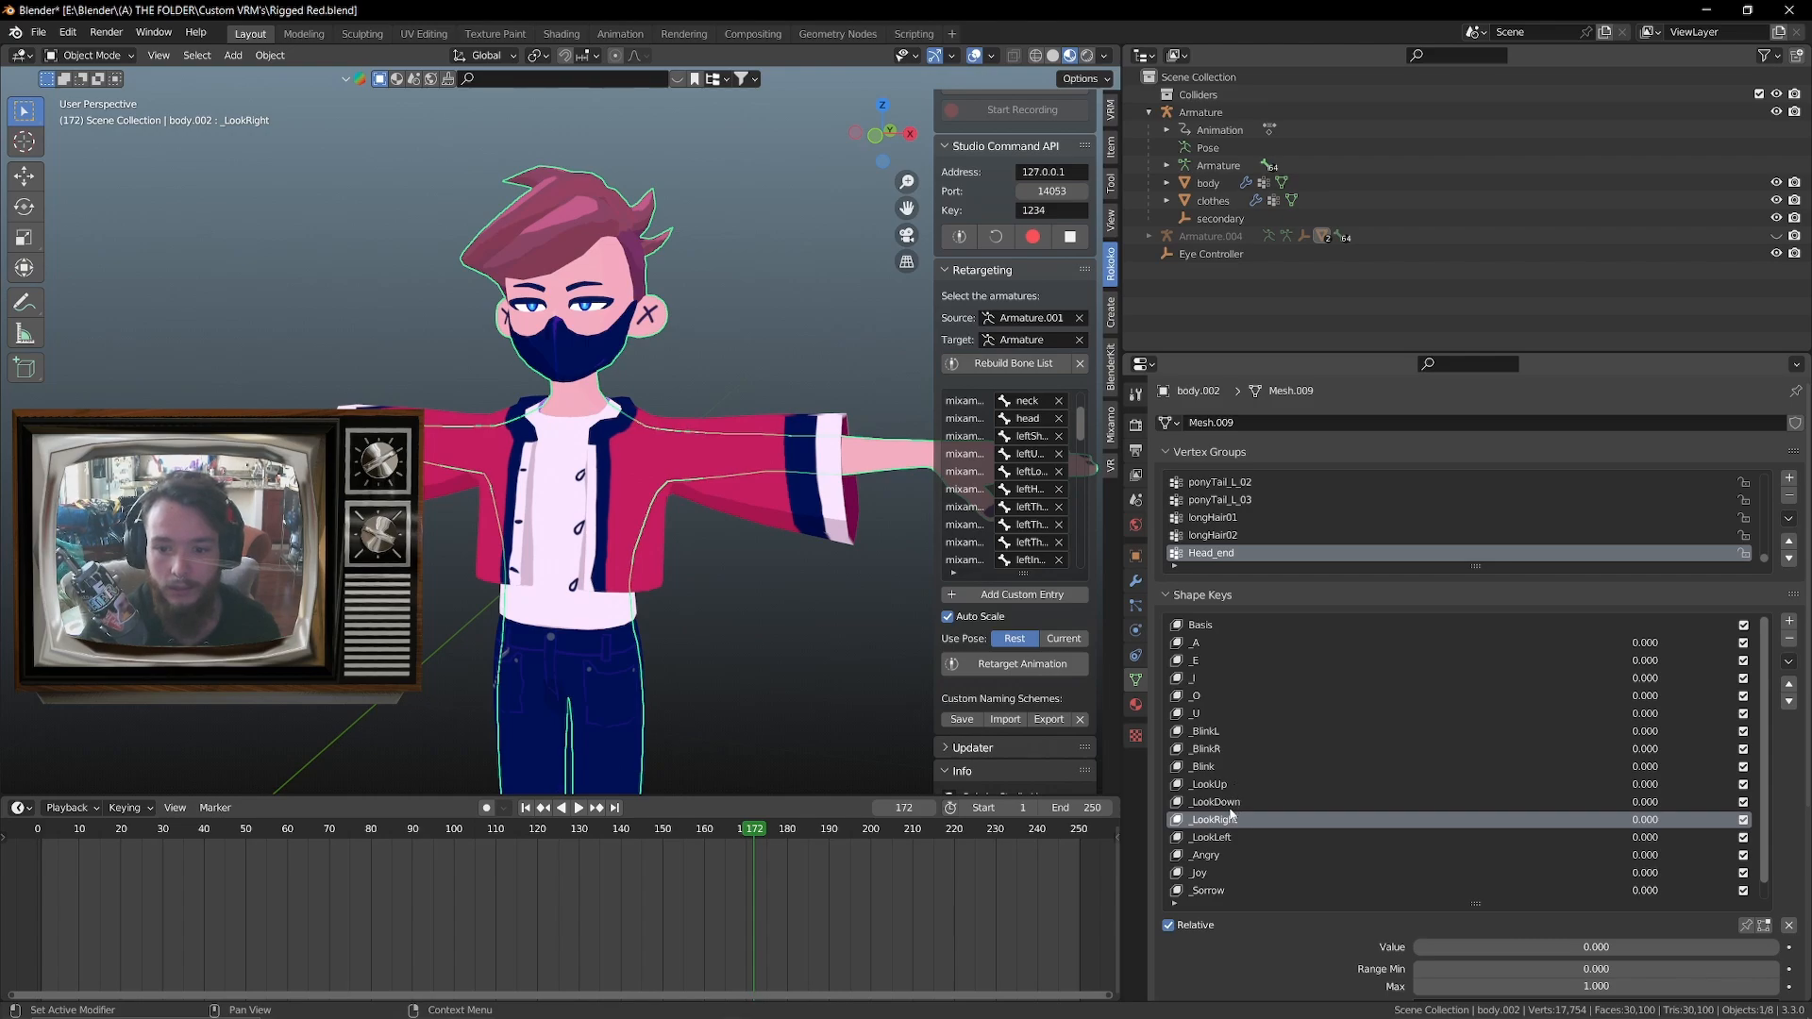
pyautogui.press('i')
pyautogui.click(780, 832)
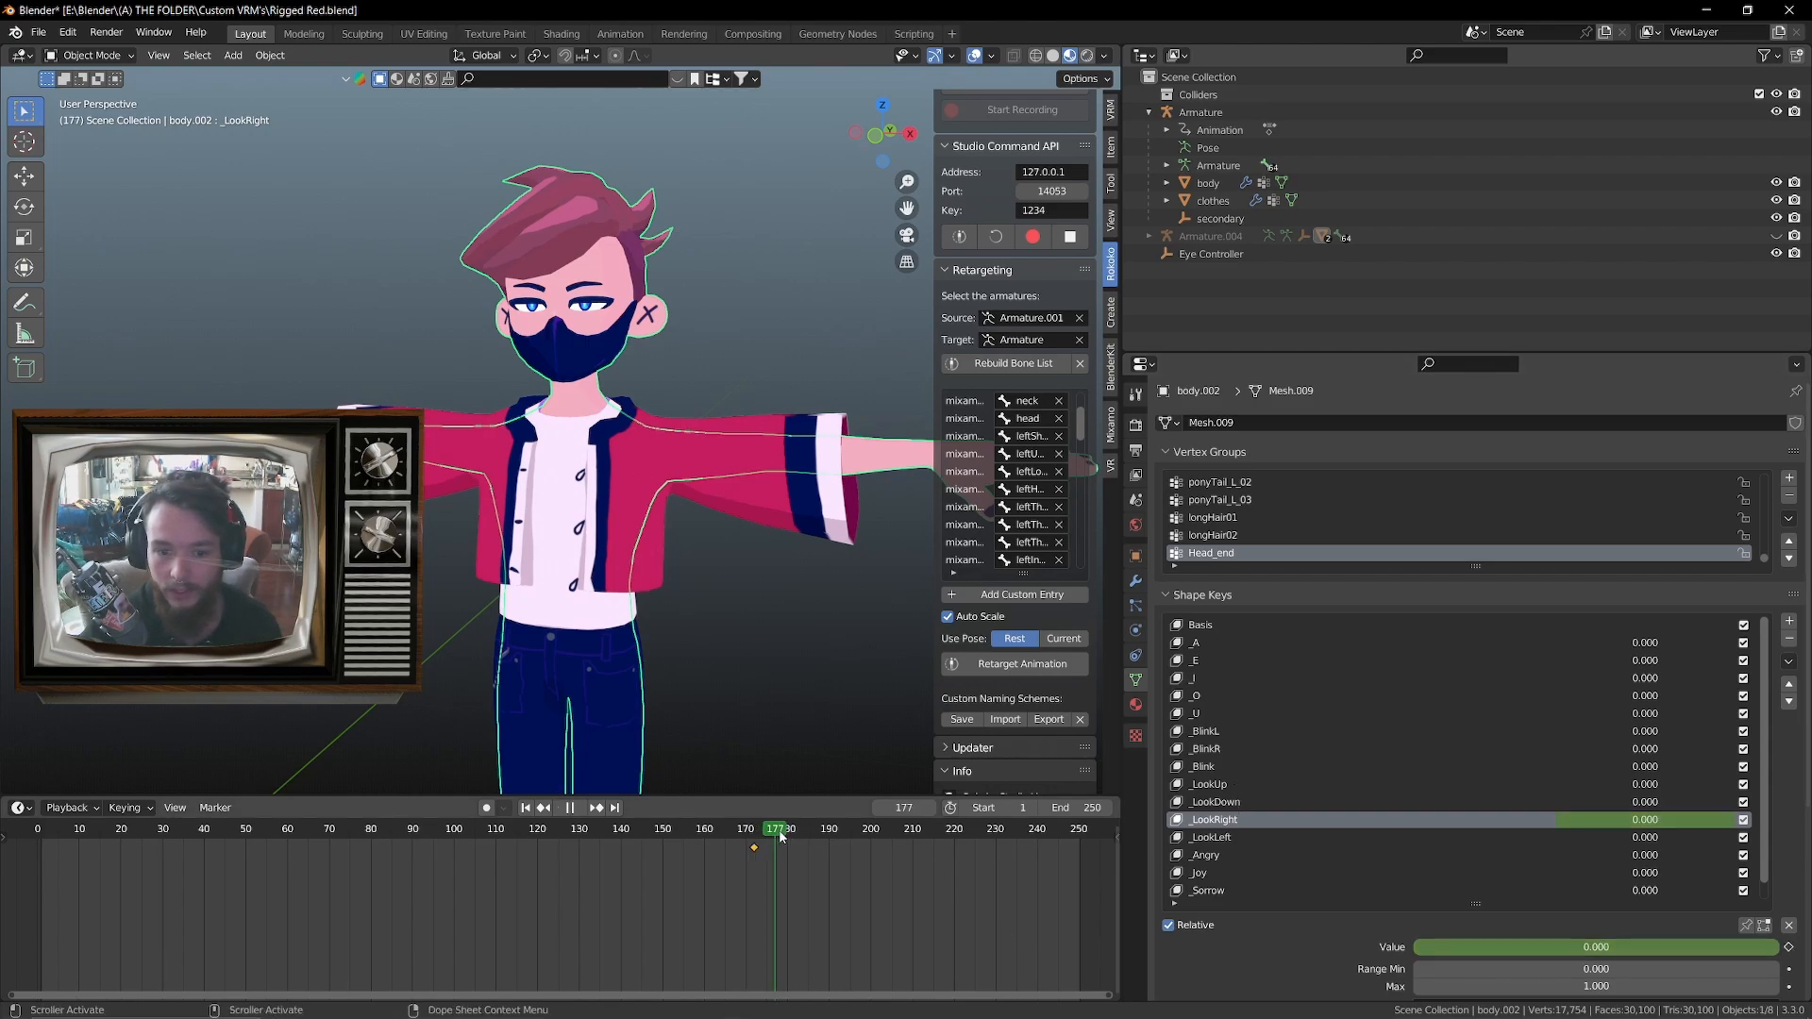
pyautogui.moveTo(1548, 949); pyautogui.dragTo(1781, 949)
pyautogui.click(1790, 947)
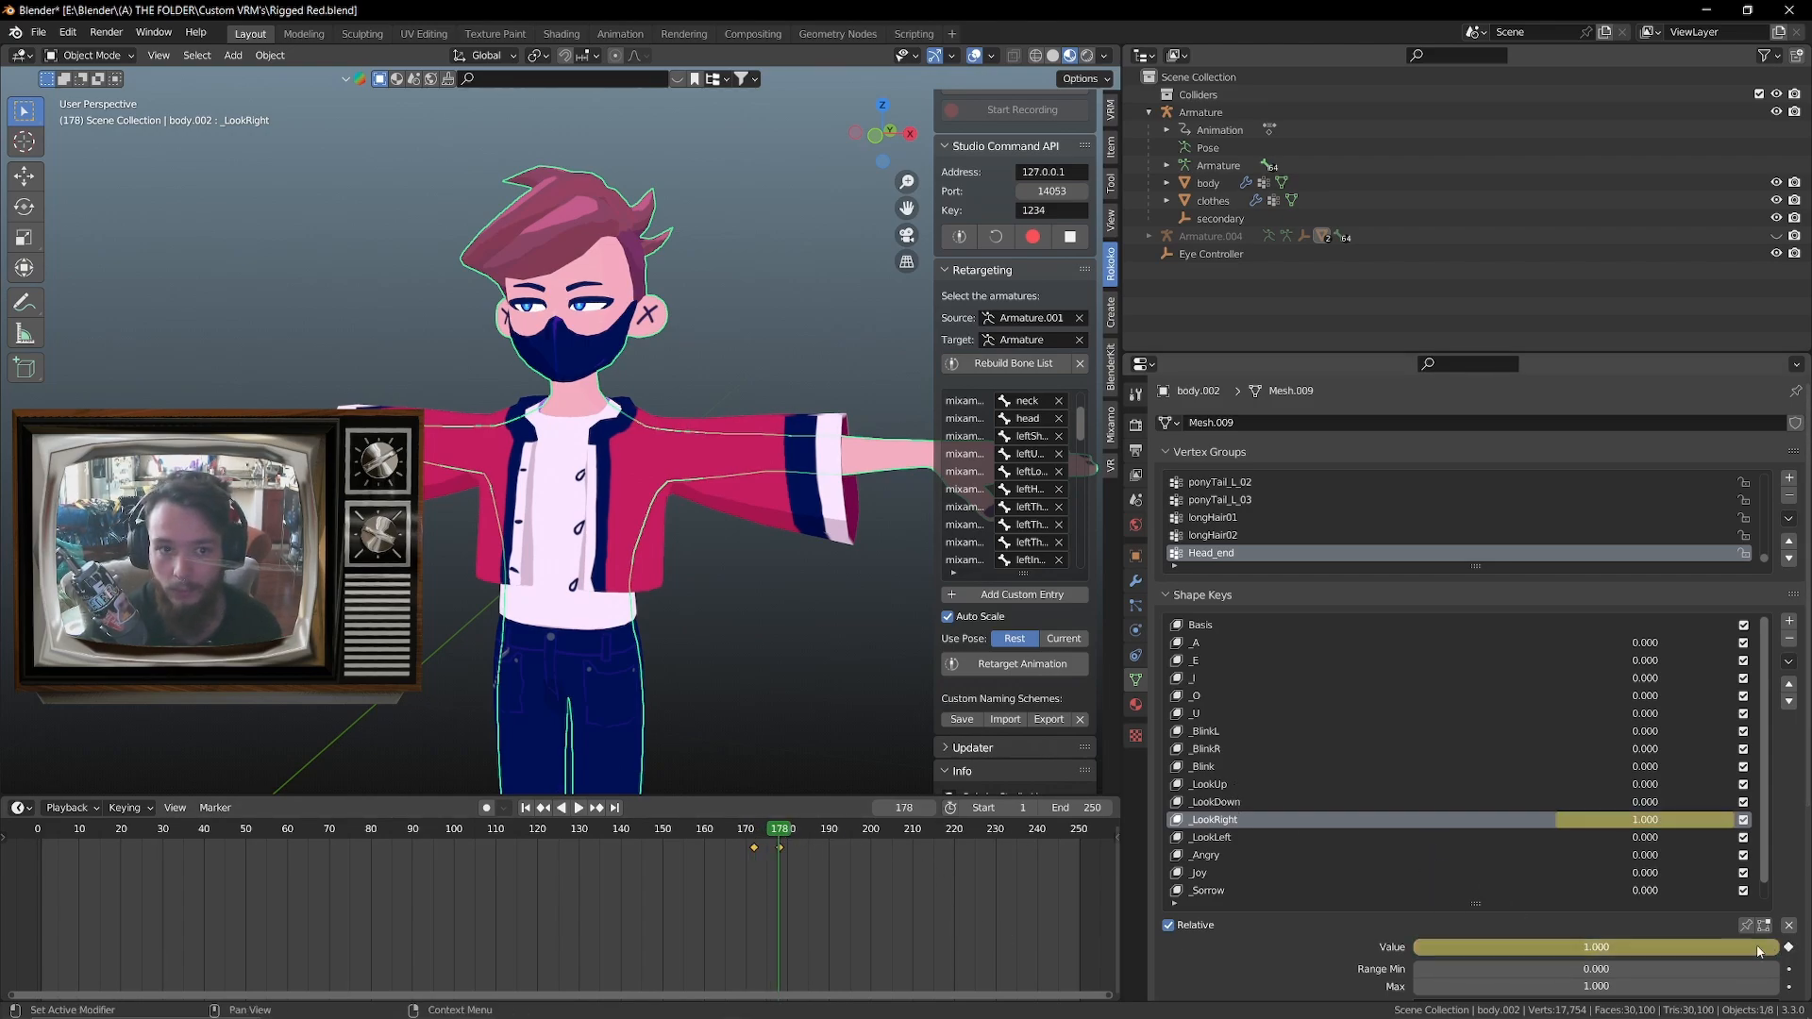
# Play back the shape key animation to examine how the eyes move between the keyframes
pyautogui.click(746, 830)
pyautogui.press('space')
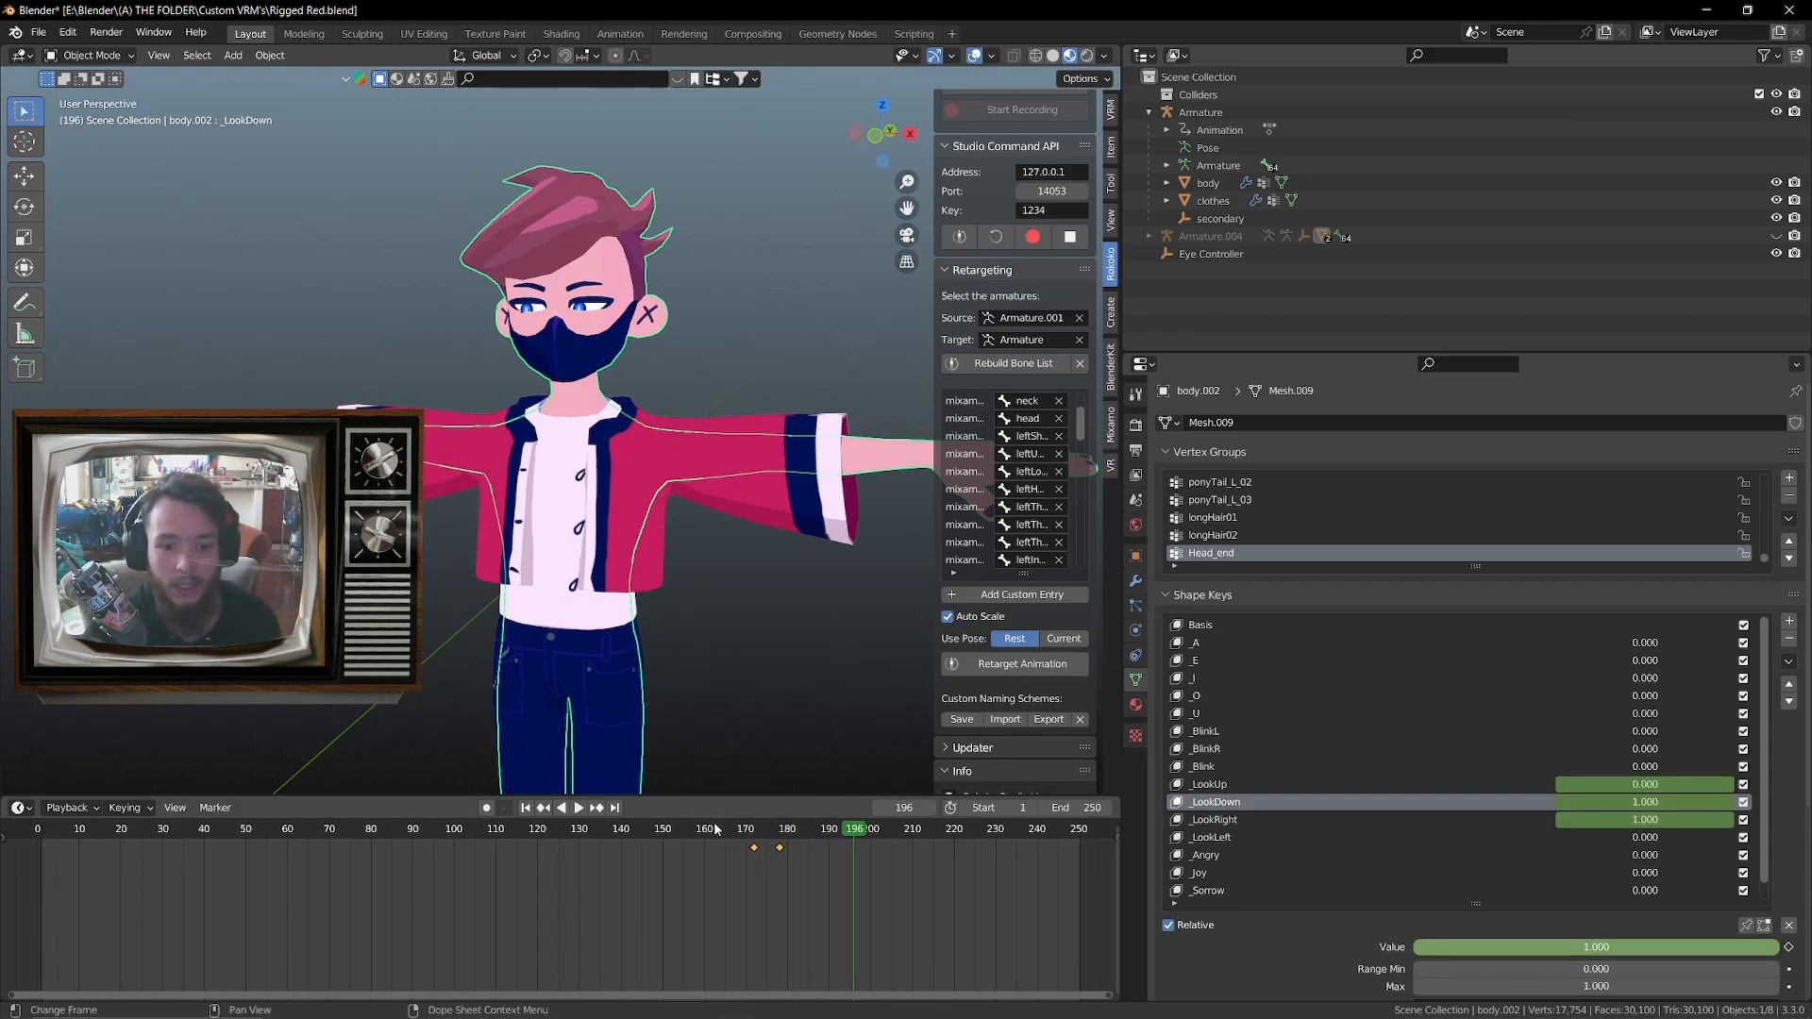
pyautogui.click(716, 829)
pyautogui.press('space')
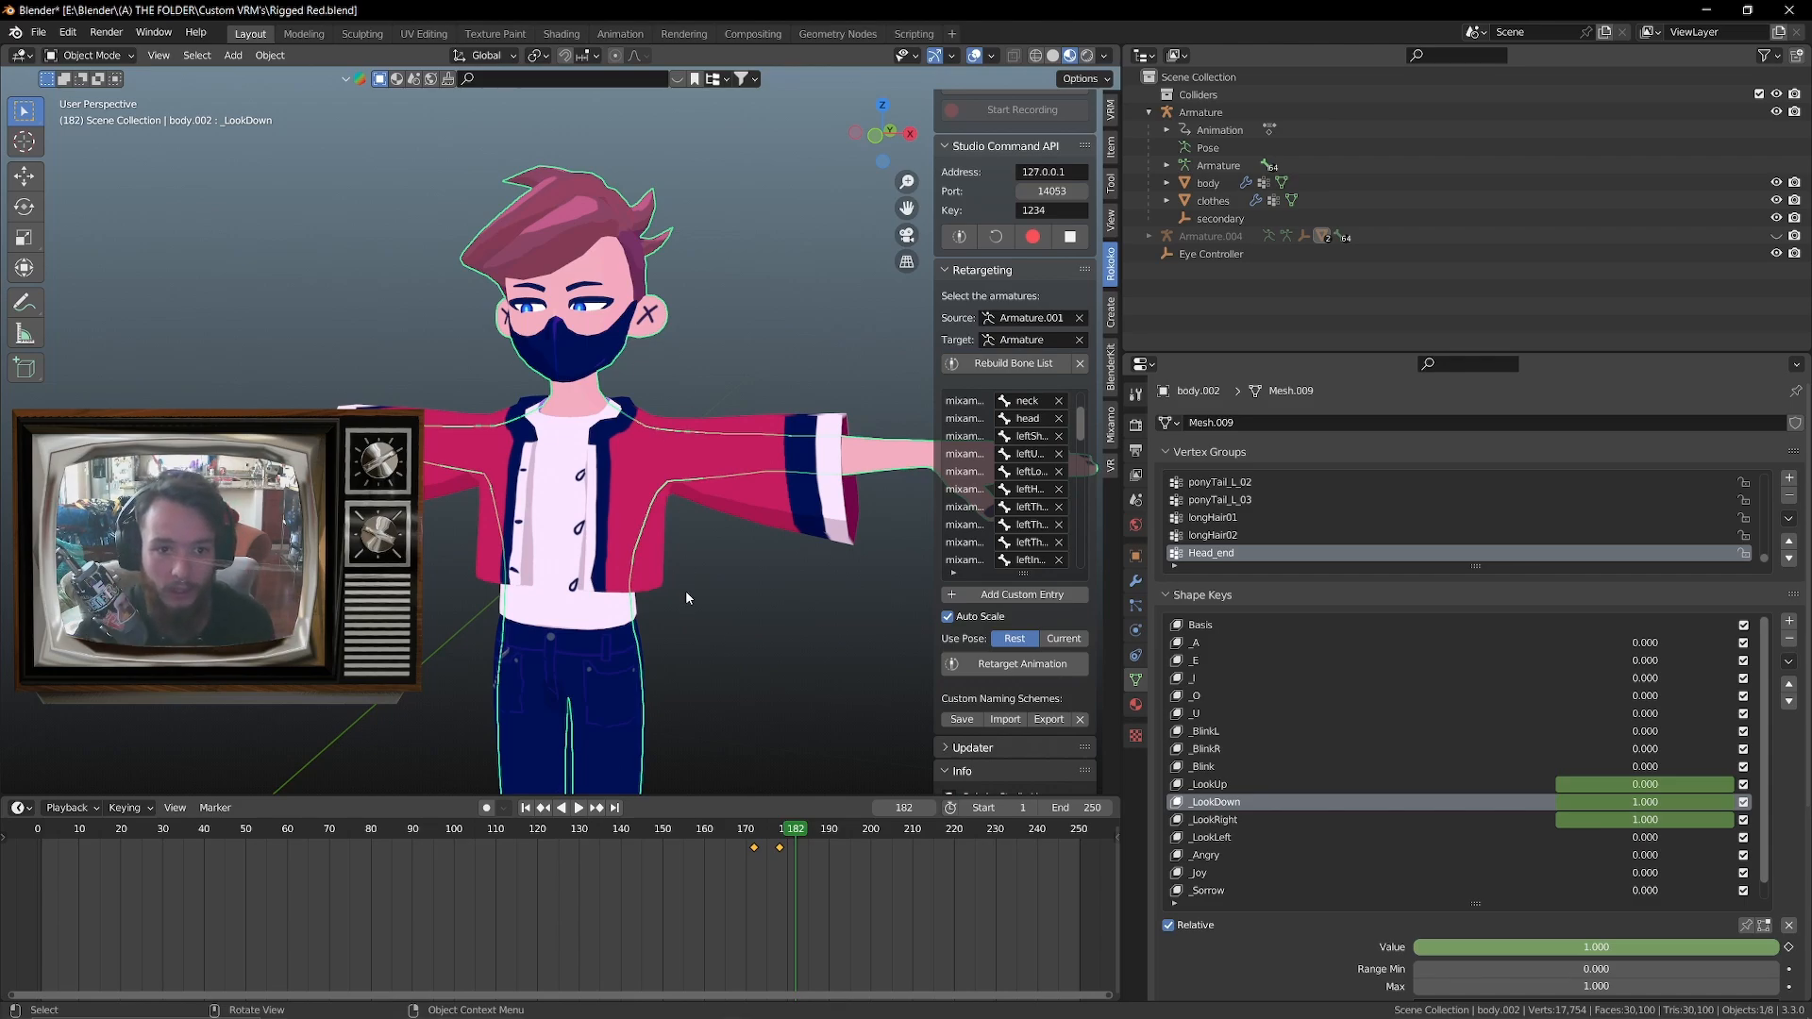
# Enlarge the 3D viewport over the properties area and the timeline so both characters are fully framed
pyautogui.scroll(-2, 686, 591)
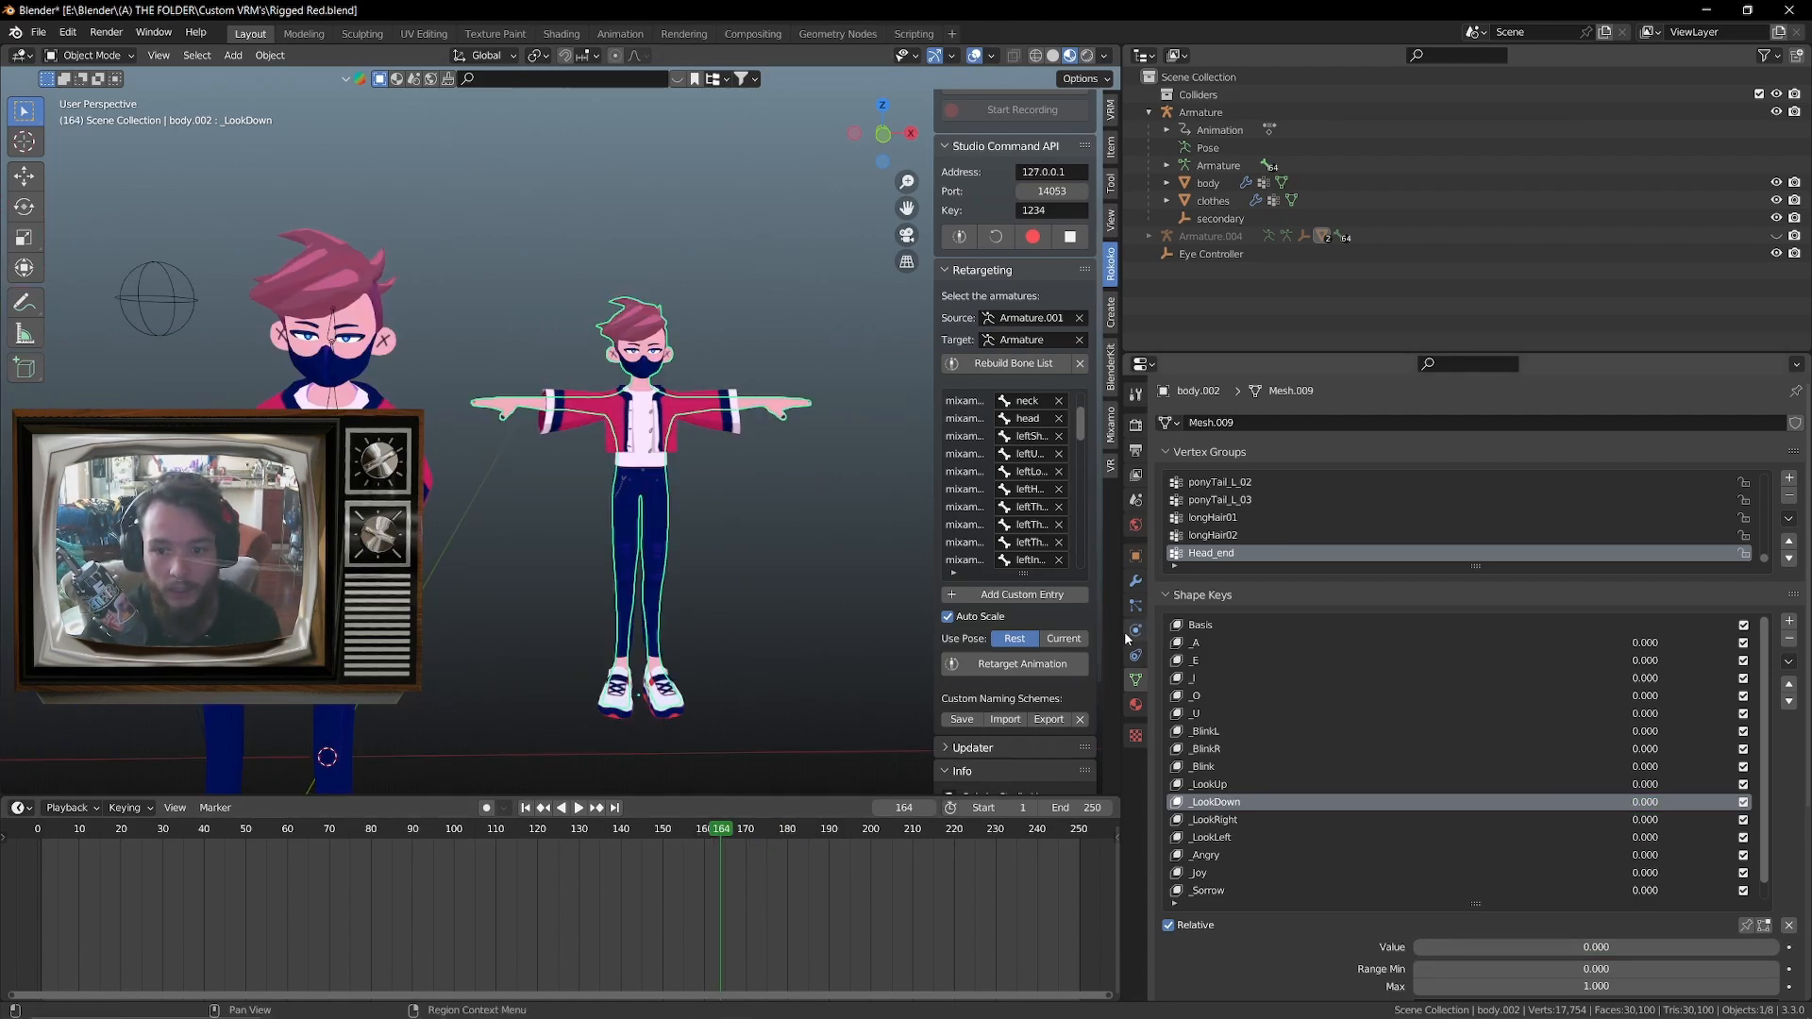
pyautogui.moveTo(1125, 635); pyautogui.dragTo(1710, 628)
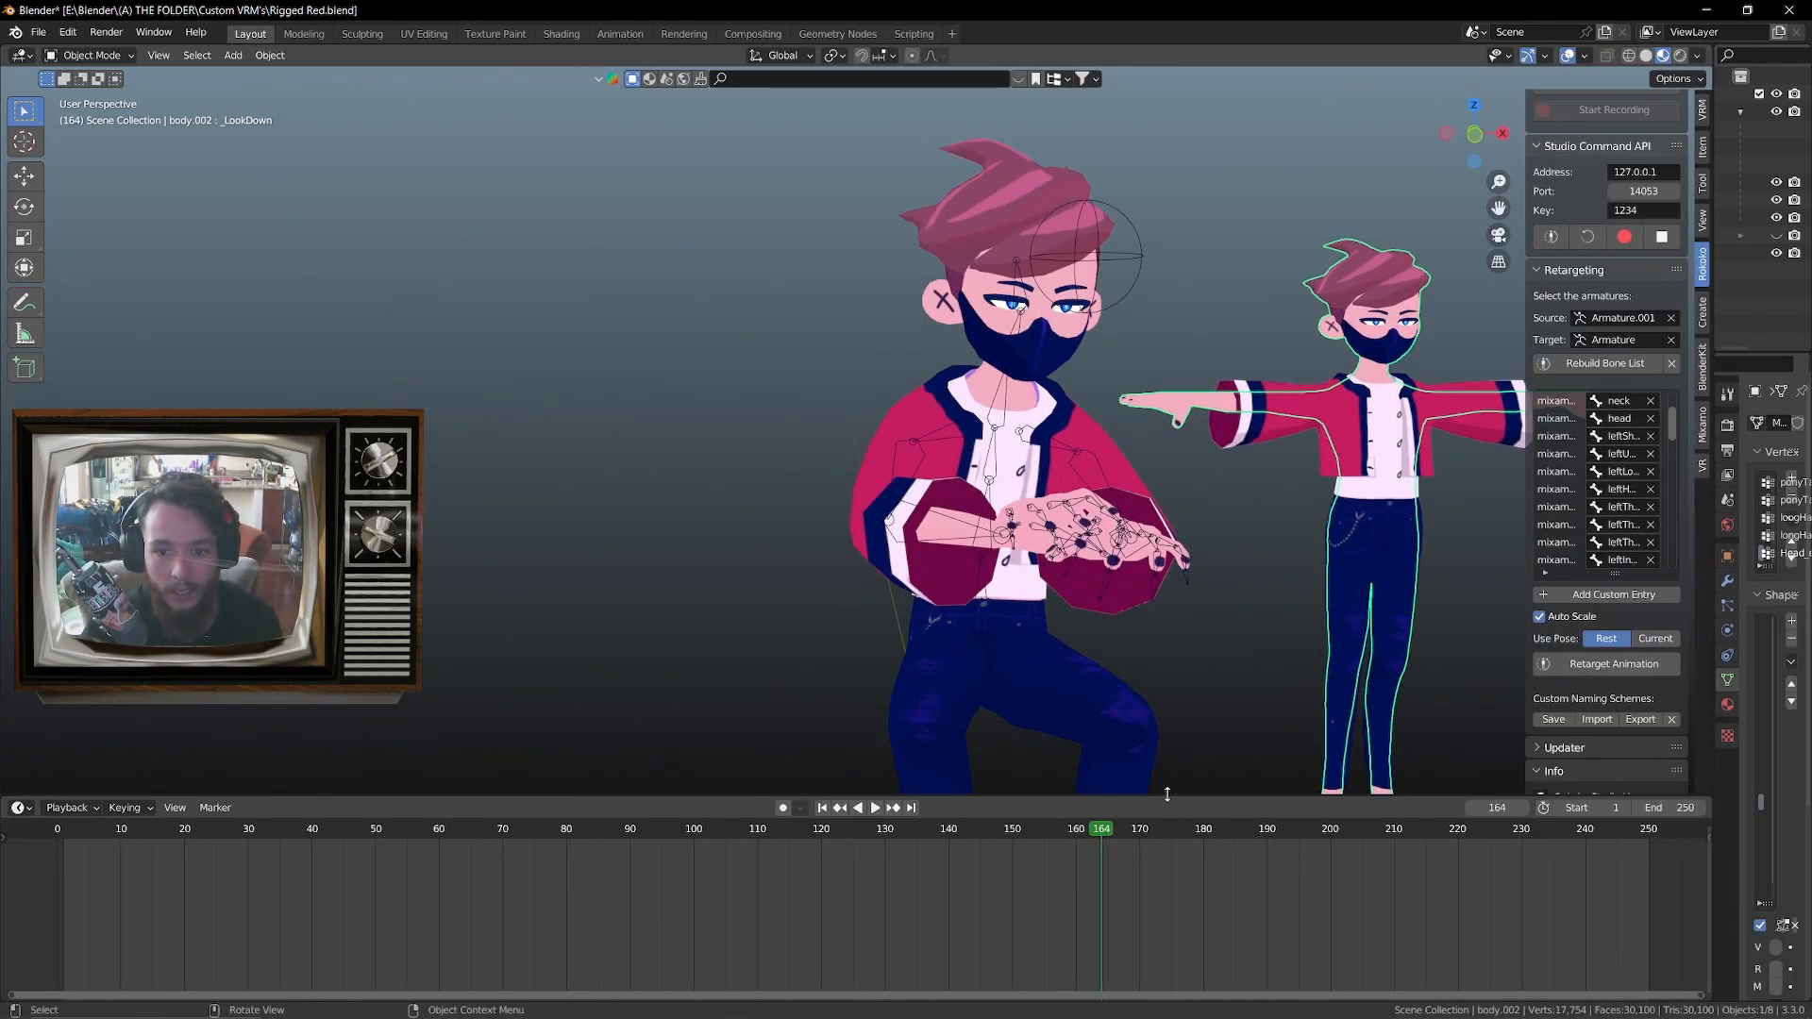
pyautogui.moveTo(1171, 794); pyautogui.dragTo(1158, 973)
pyautogui.keyDown('shift'); pyautogui.moveTo(1138, 944); pyautogui.dragTo(1010, 682, button='middle'); pyautogui.keyUp('shift')
pyautogui.scroll(-3, 1069, 719)
pyautogui.moveTo(1010, 681); pyautogui.dragTo(989, 674, button='middle')
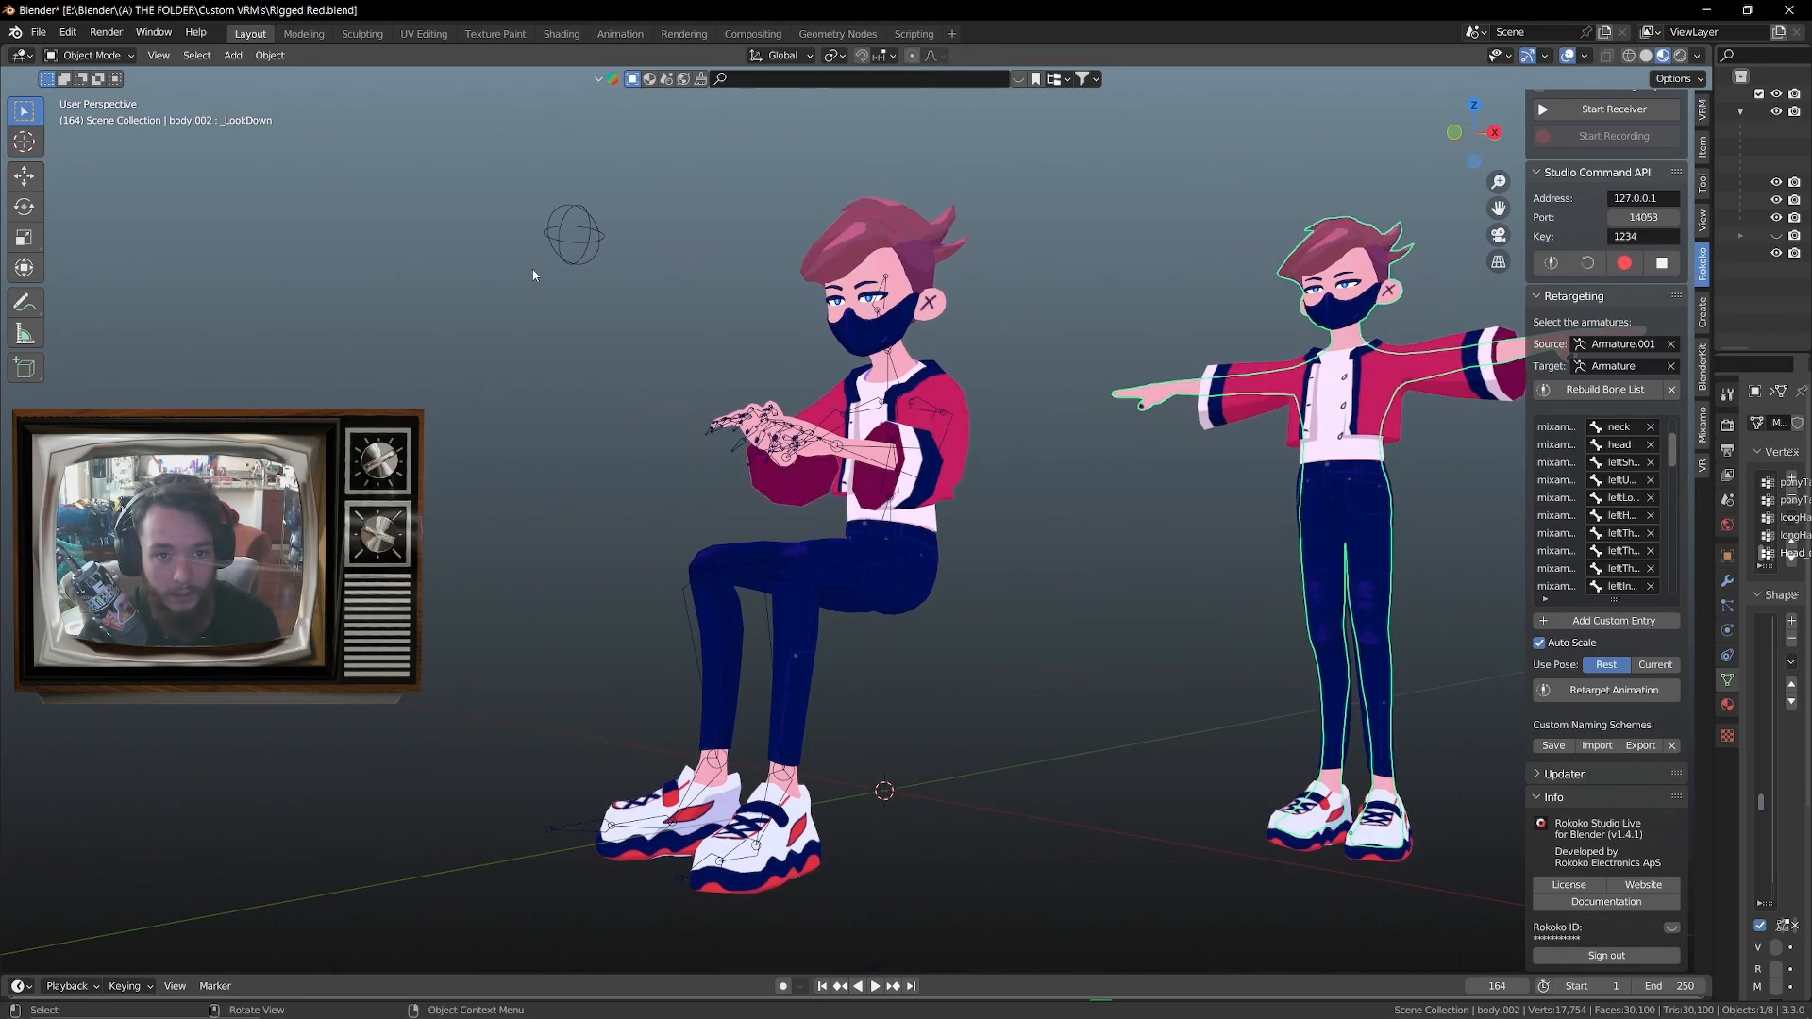
# Select the Eye Controller empty and move it around without keeping the position, to examine how the eyes follow it
pyautogui.click(585, 242)
pyautogui.moveTo(691, 367); pyautogui.dragTo(761, 377, button='middle')
pyautogui.press('g')
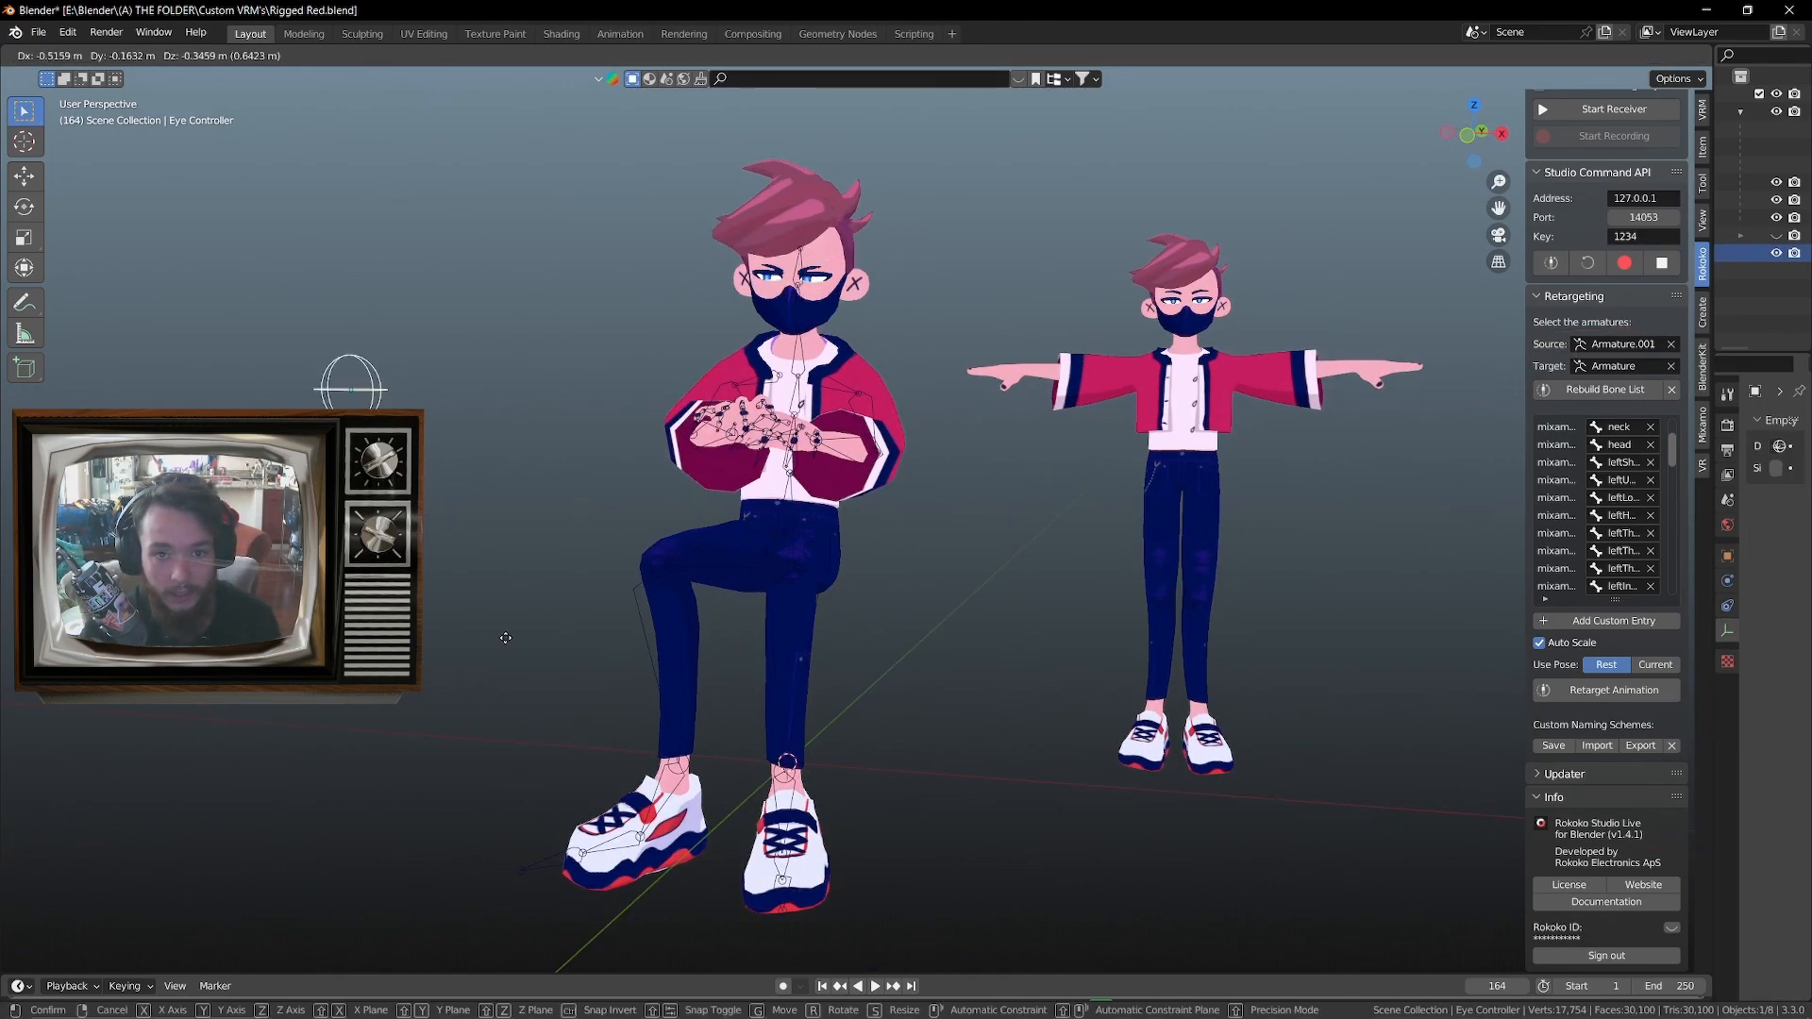
pyautogui.rightClick(693, 331)
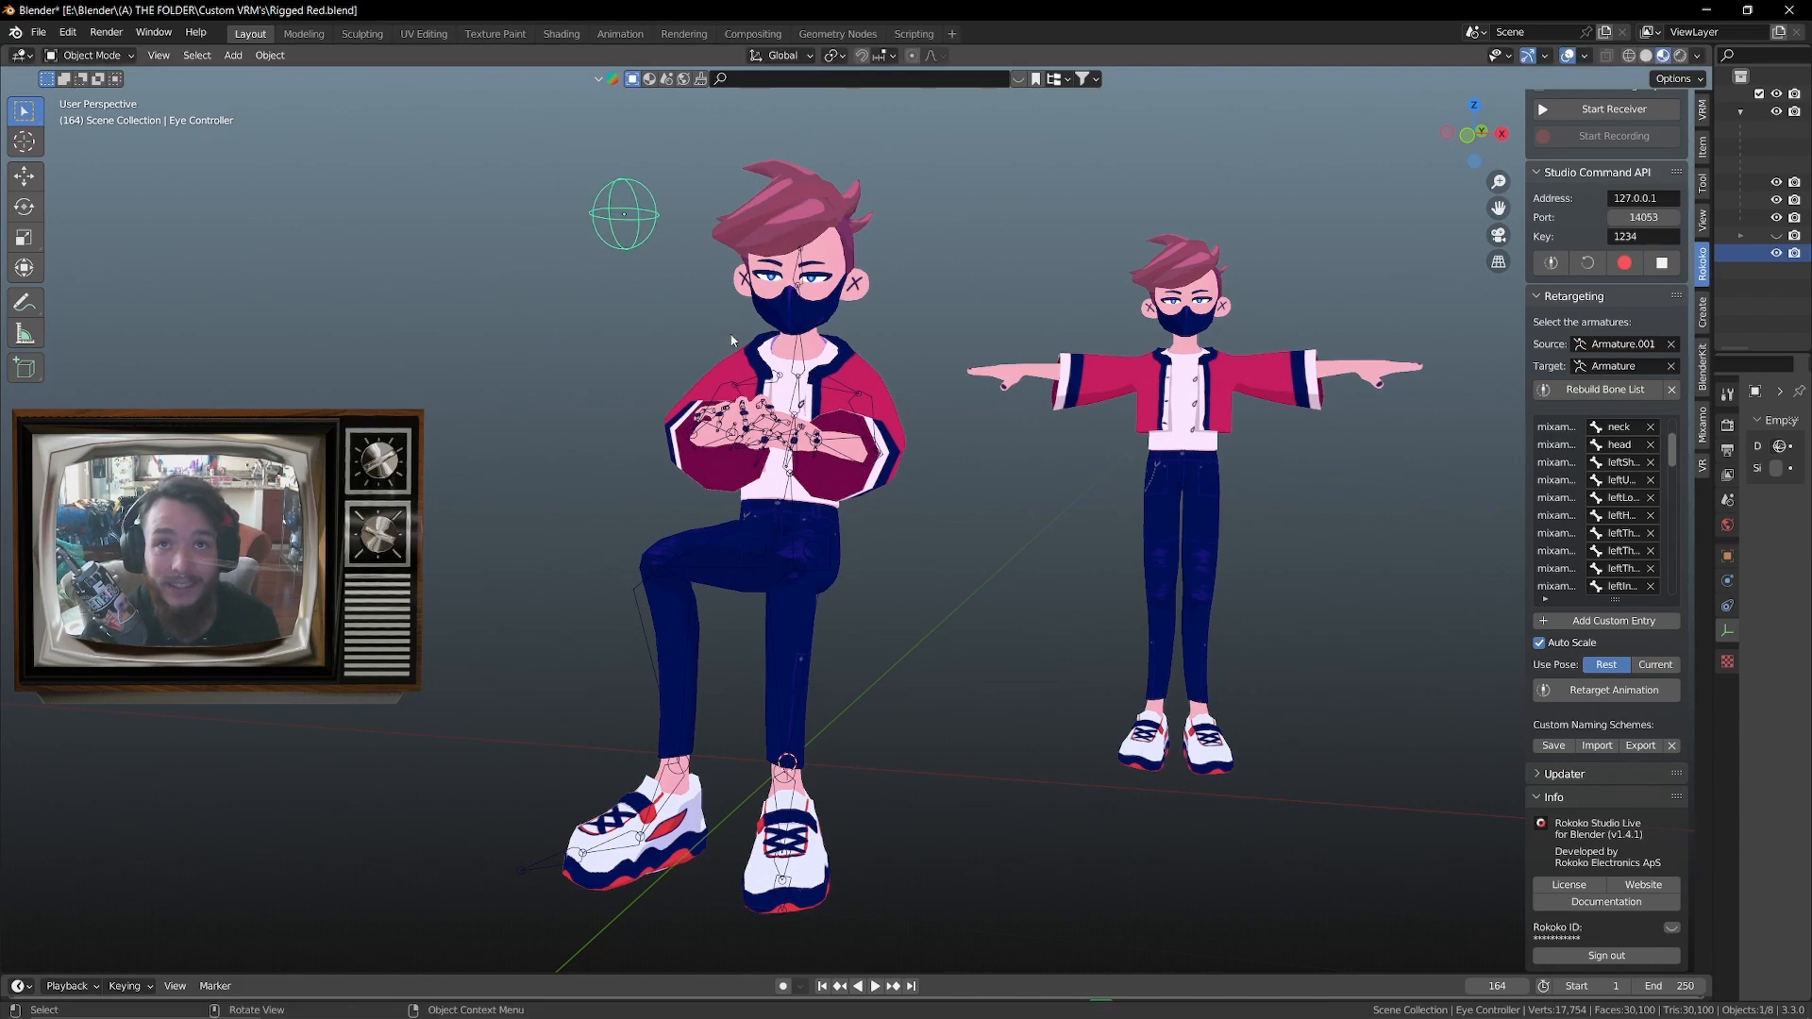
pyautogui.keyDown('shift'); pyautogui.moveTo(811, 281); pyautogui.dragTo(831, 412, button='middle'); pyautogui.keyUp('shift')
pyautogui.scroll(3, 942, 509)
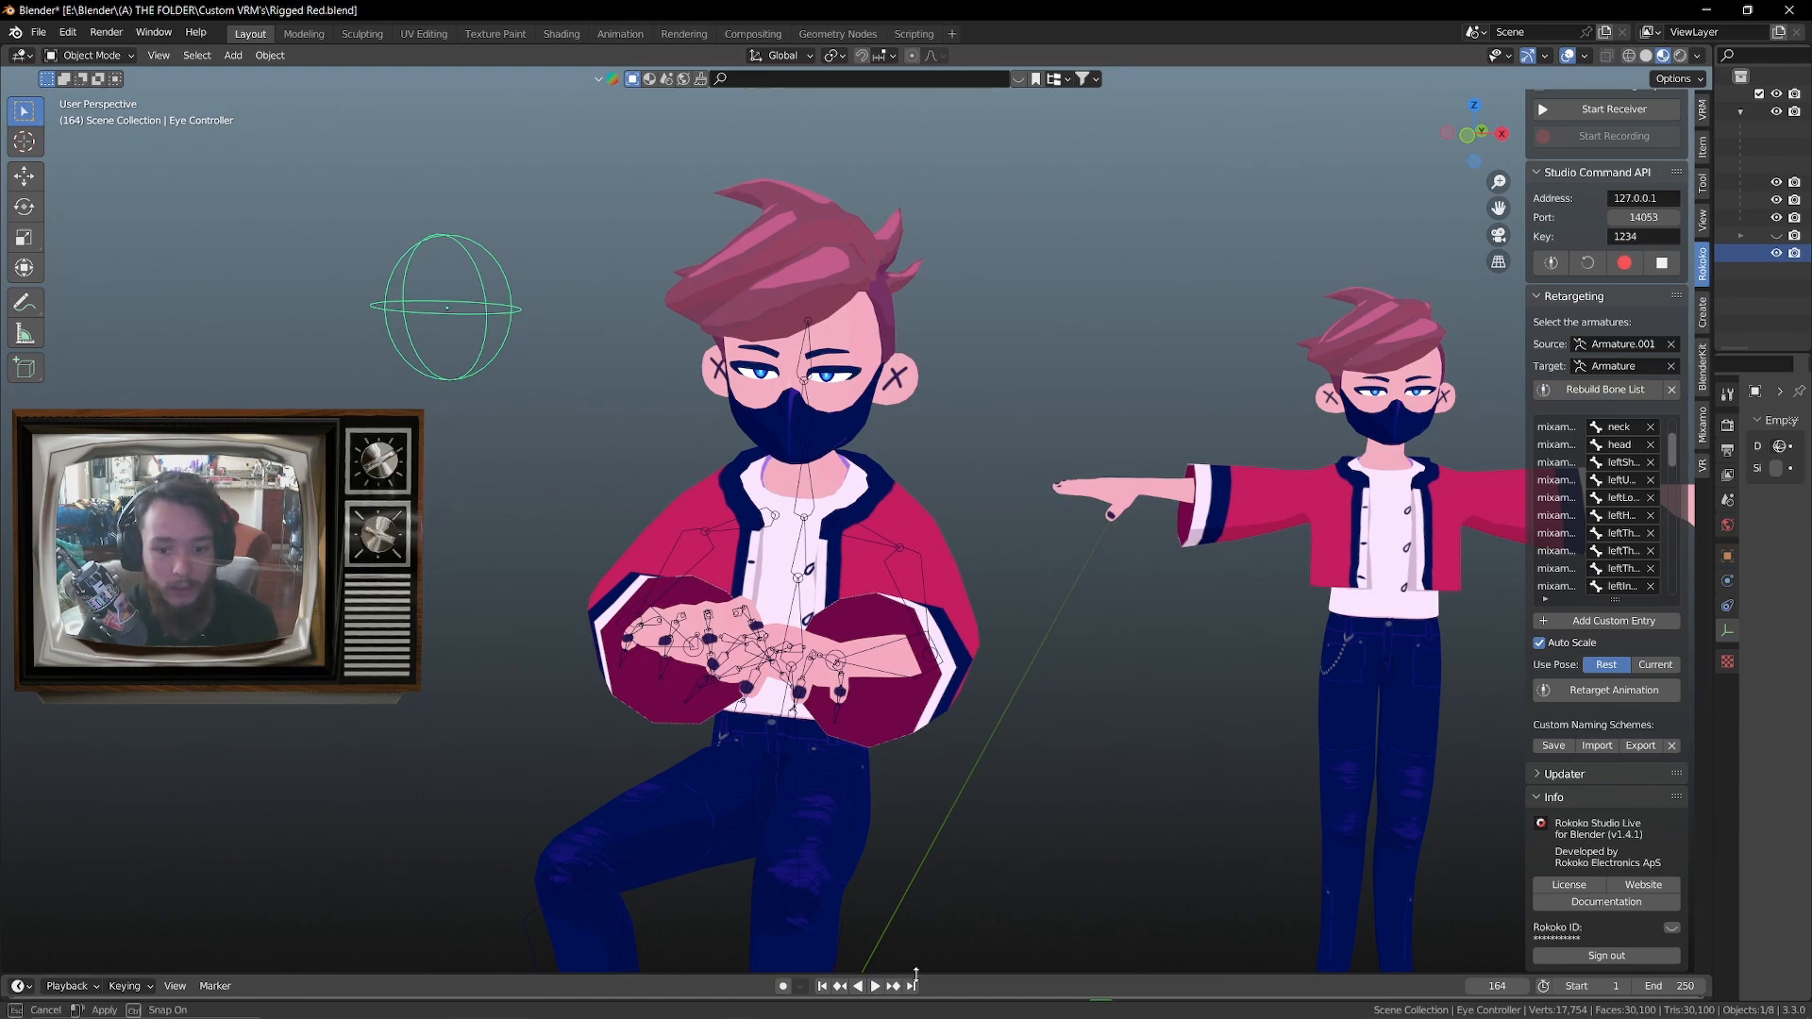
pyautogui.moveTo(912, 972); pyautogui.dragTo(908, 861)
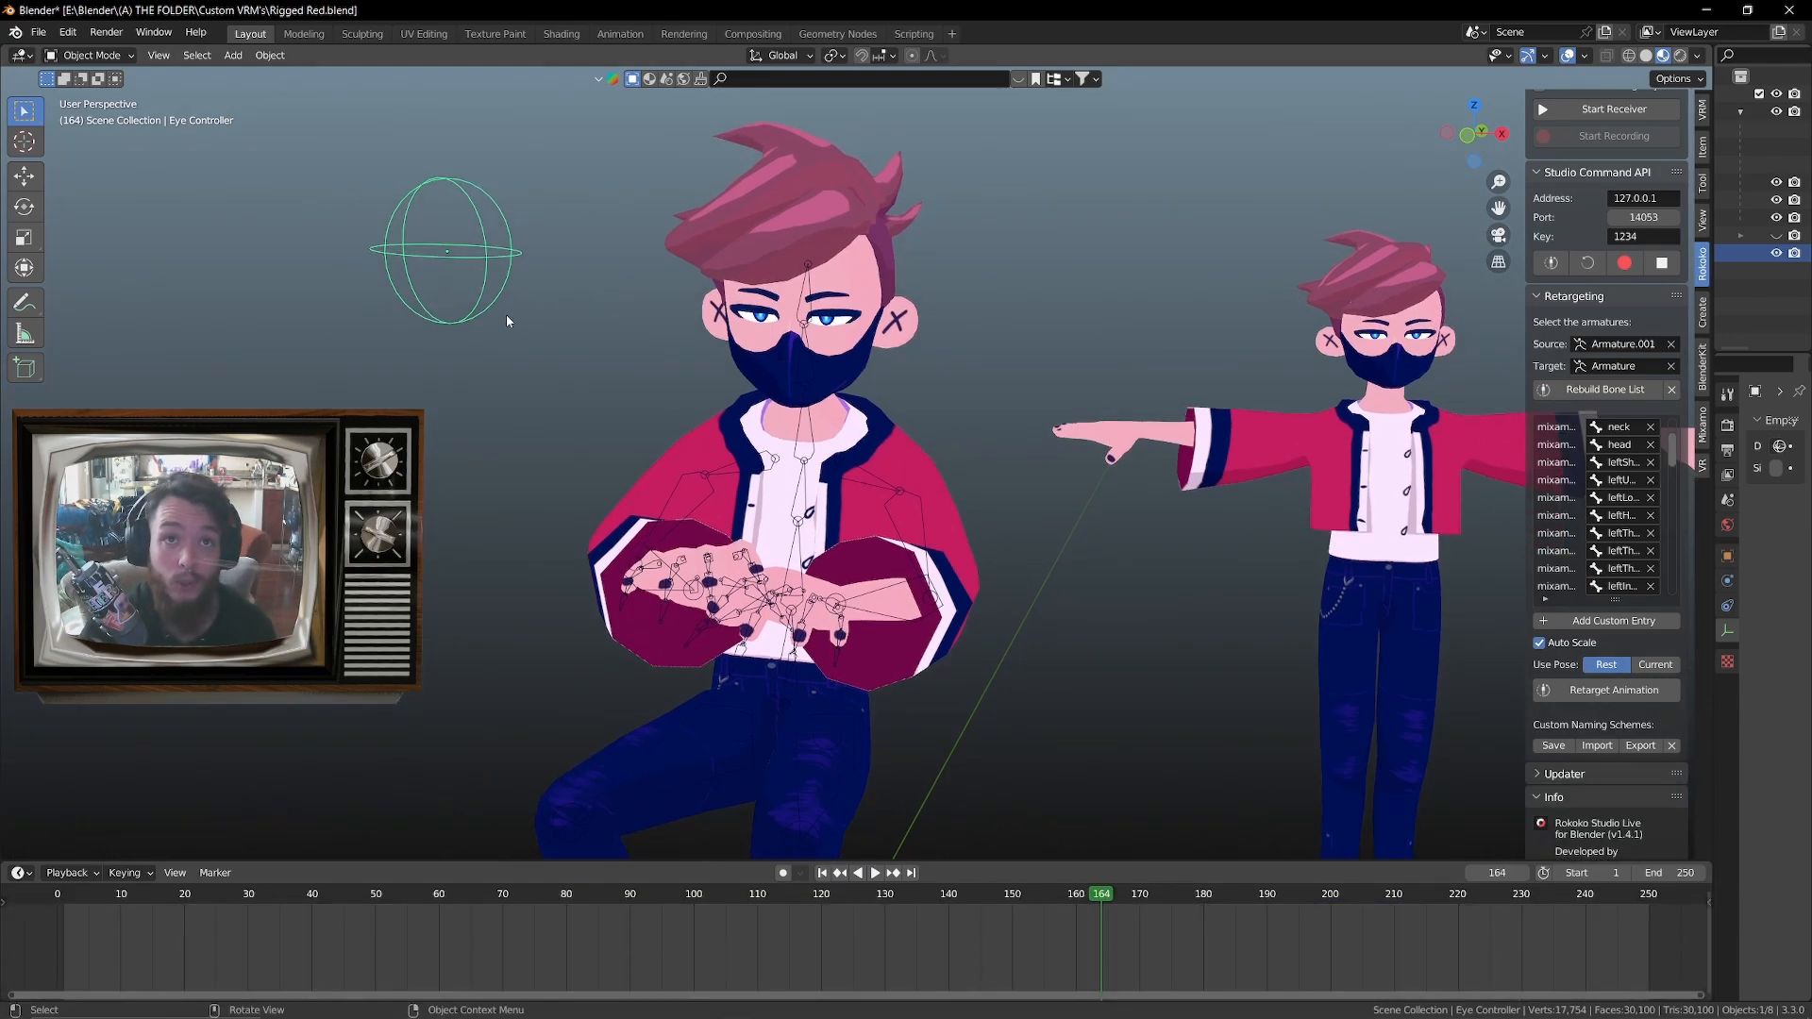
pyautogui.press('g')
pyautogui.rightClick(678, 462)
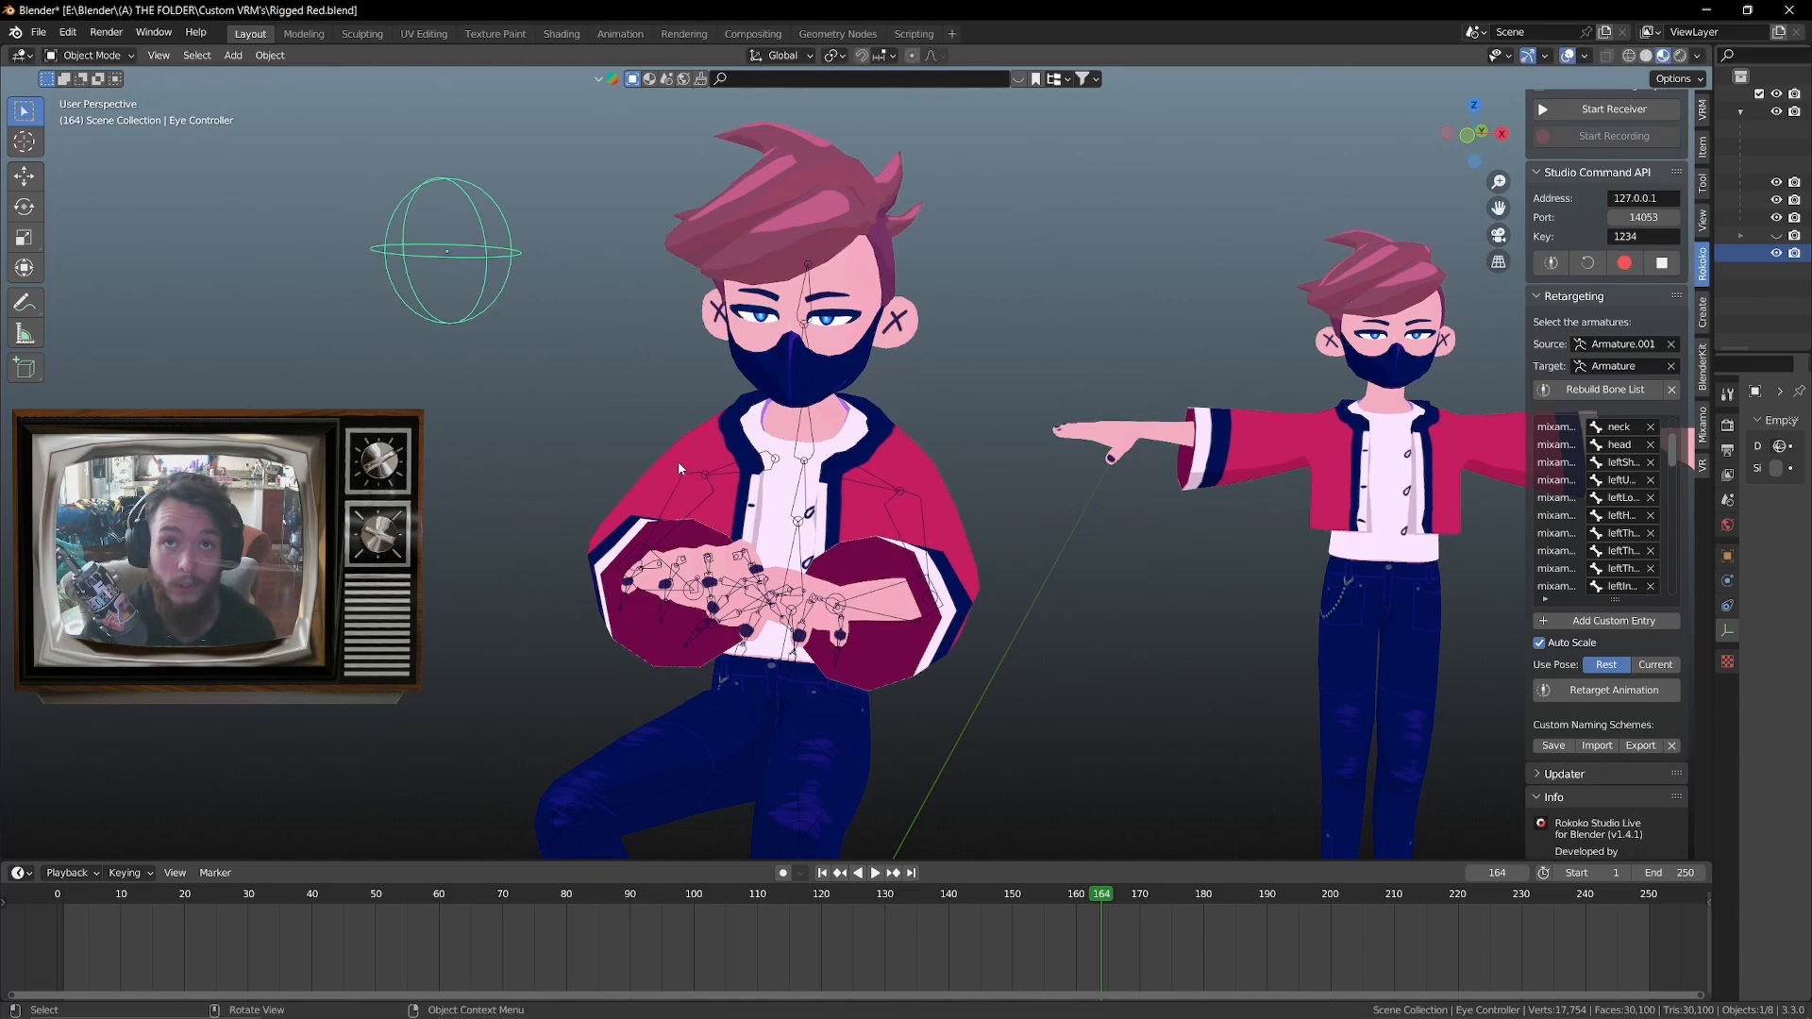
# Insert a Location & Rotation keyframe for the Eye Controller at frame 164
pyautogui.press('i')
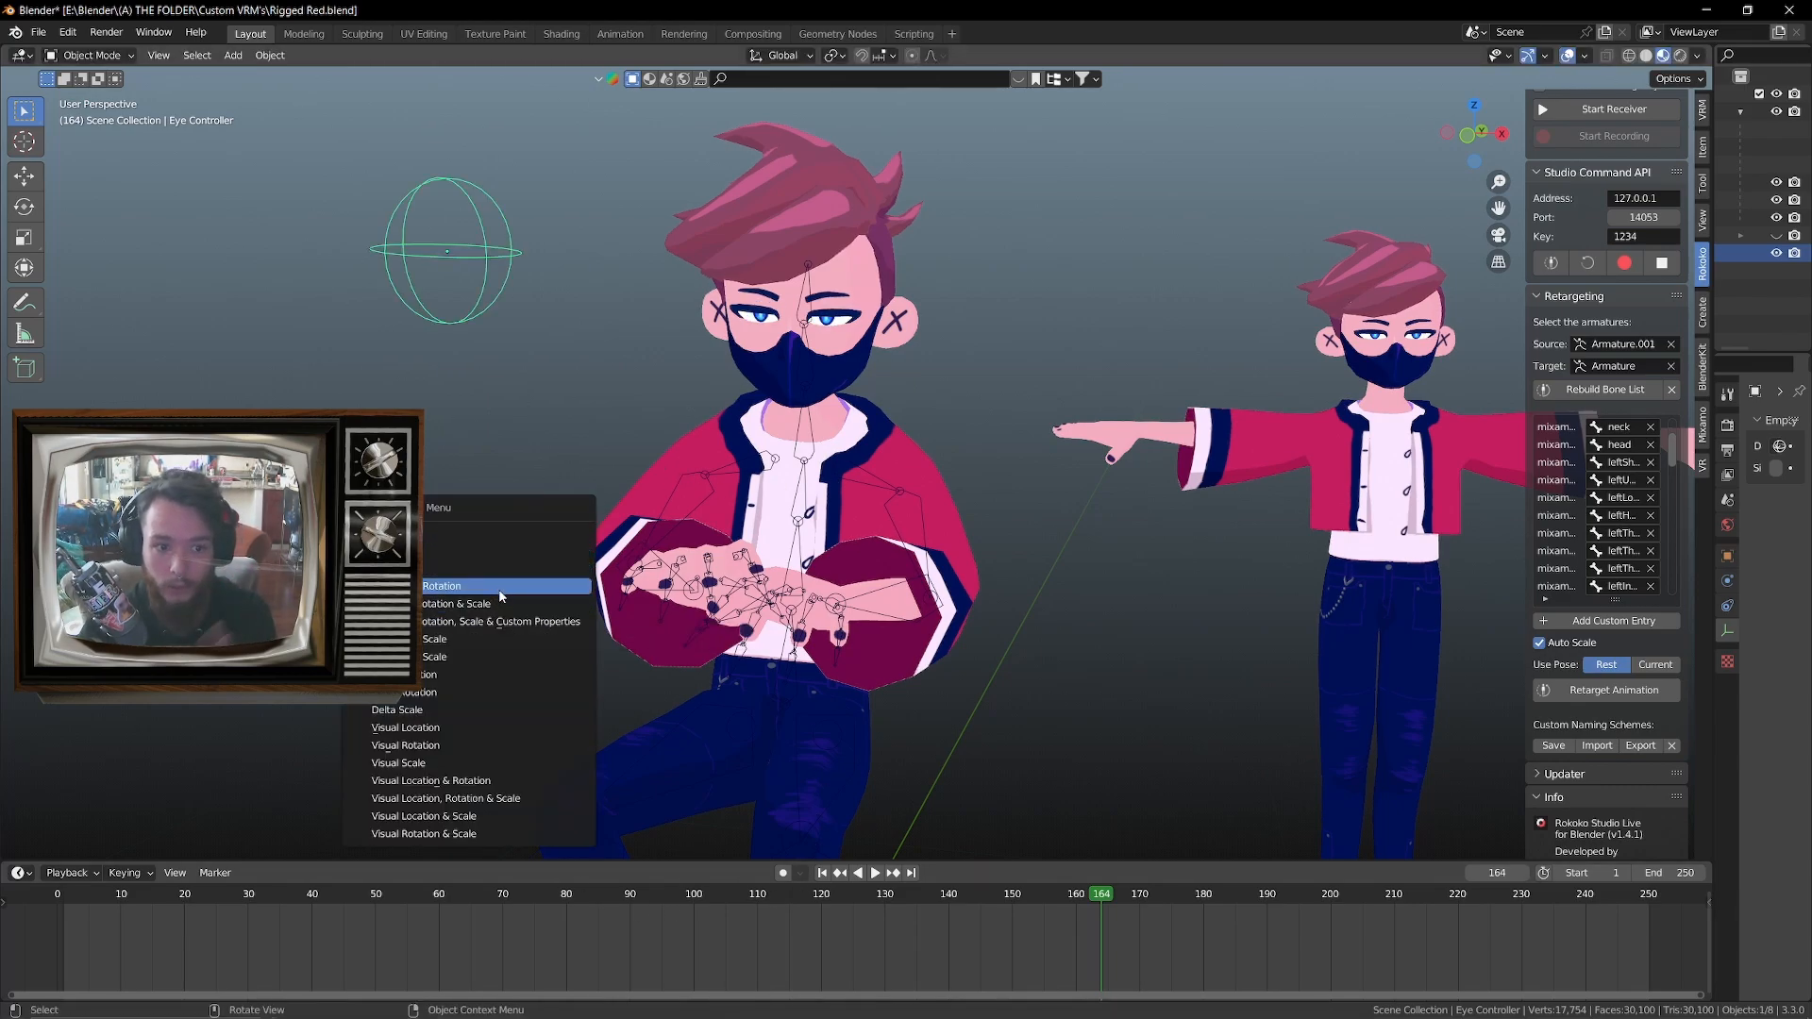
pyautogui.click(500, 593)
pyautogui.press('o')
pyautogui.press('i')
pyautogui.click(499, 453)
# At frame 133, lower the Eye Controller along the global Z axis, keyframe it, and play the animation up to frame 172
pyautogui.click(905, 902)
pyautogui.press('g')
pyautogui.press('z')
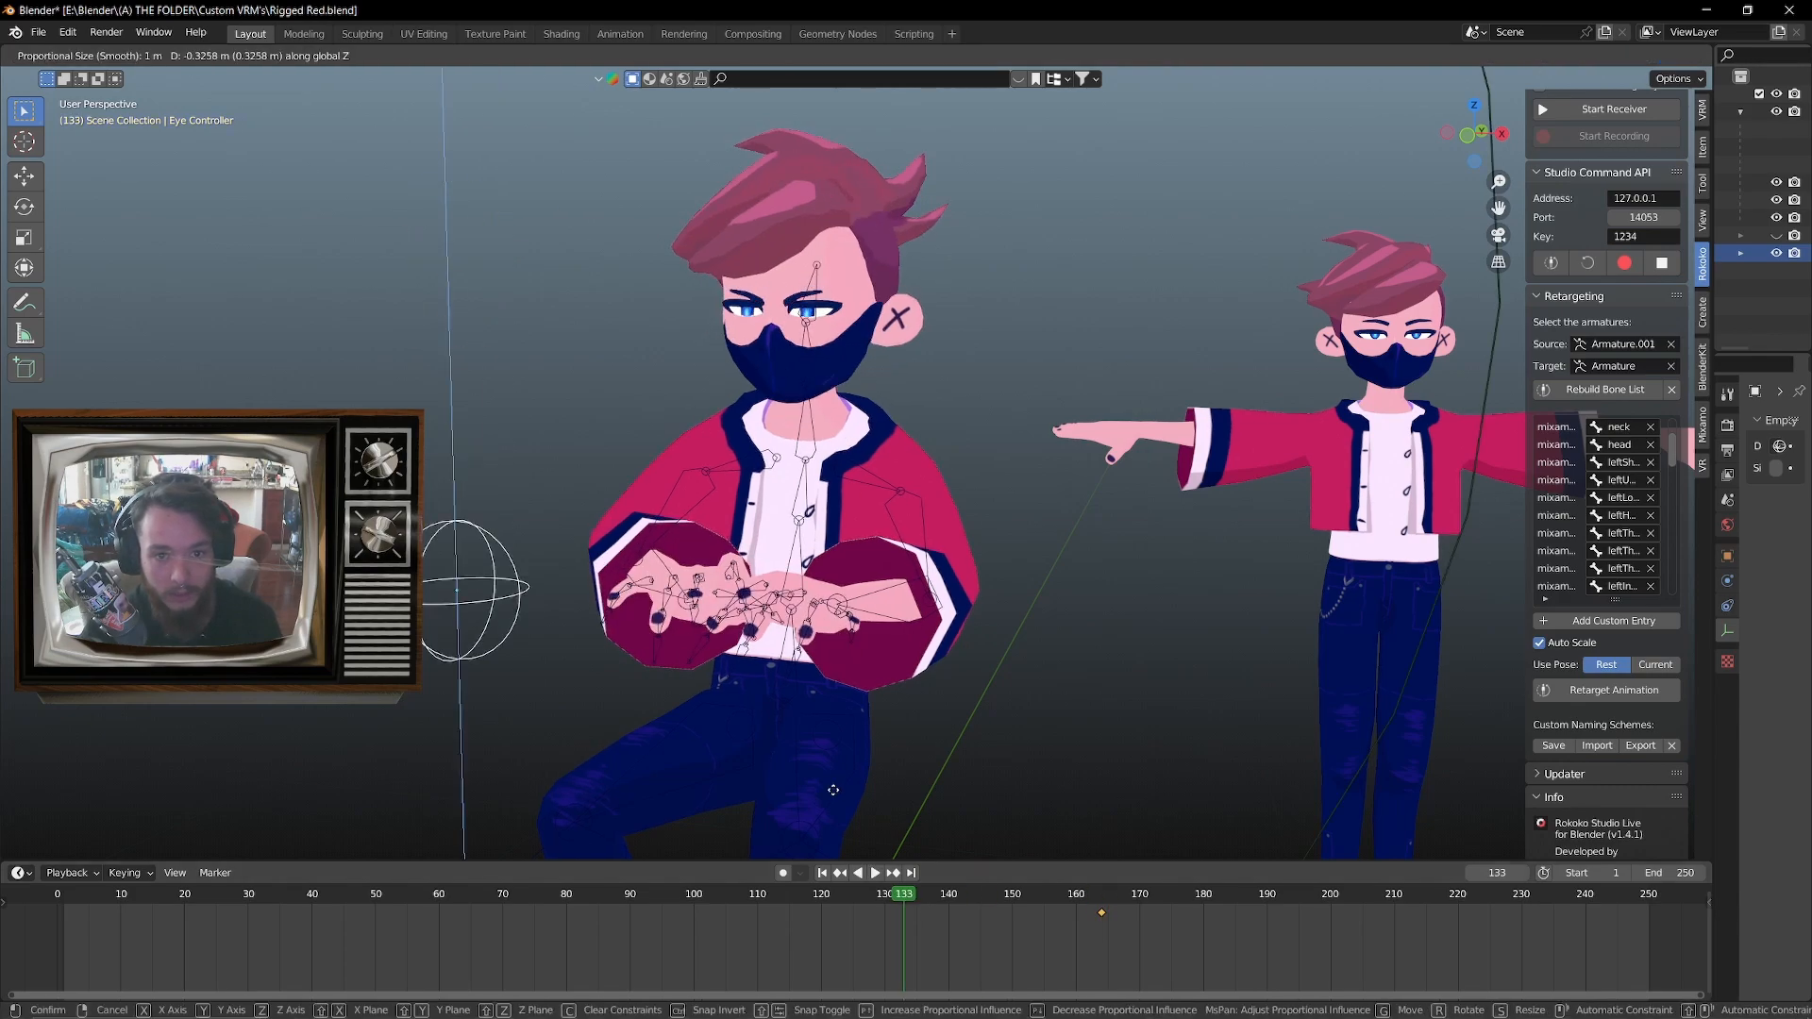
pyautogui.click(834, 761)
pyautogui.press('i')
pyautogui.click(833, 761)
pyautogui.press('space')
pyautogui.press('space')
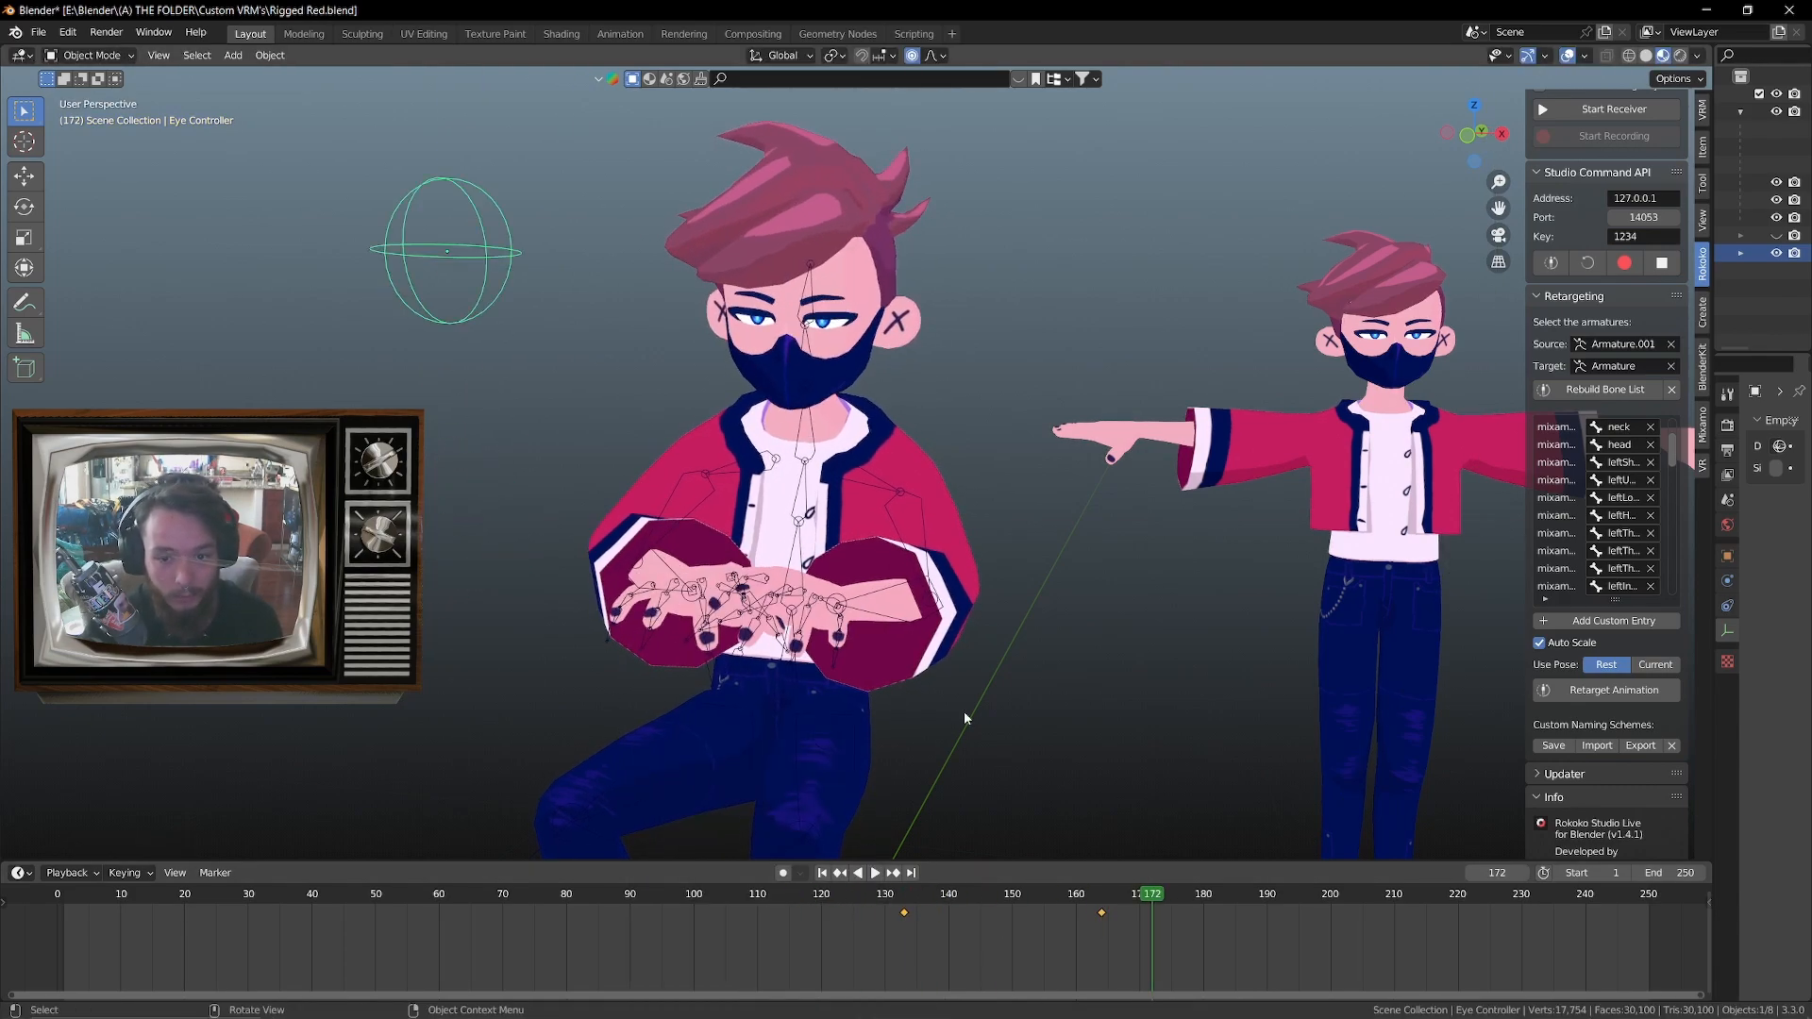
# At frame 172, move the Eye Controller down beside the seated character's arms and keyframe it without proportional editing
pyautogui.moveTo(847, 513); pyautogui.dragTo(886, 506, button='middle')
pyautogui.scroll(-3, 885, 505)
pyautogui.press('g')
pyautogui.click(732, 568)
pyautogui.press('o')
pyautogui.press('i')
pyautogui.click(731, 568)
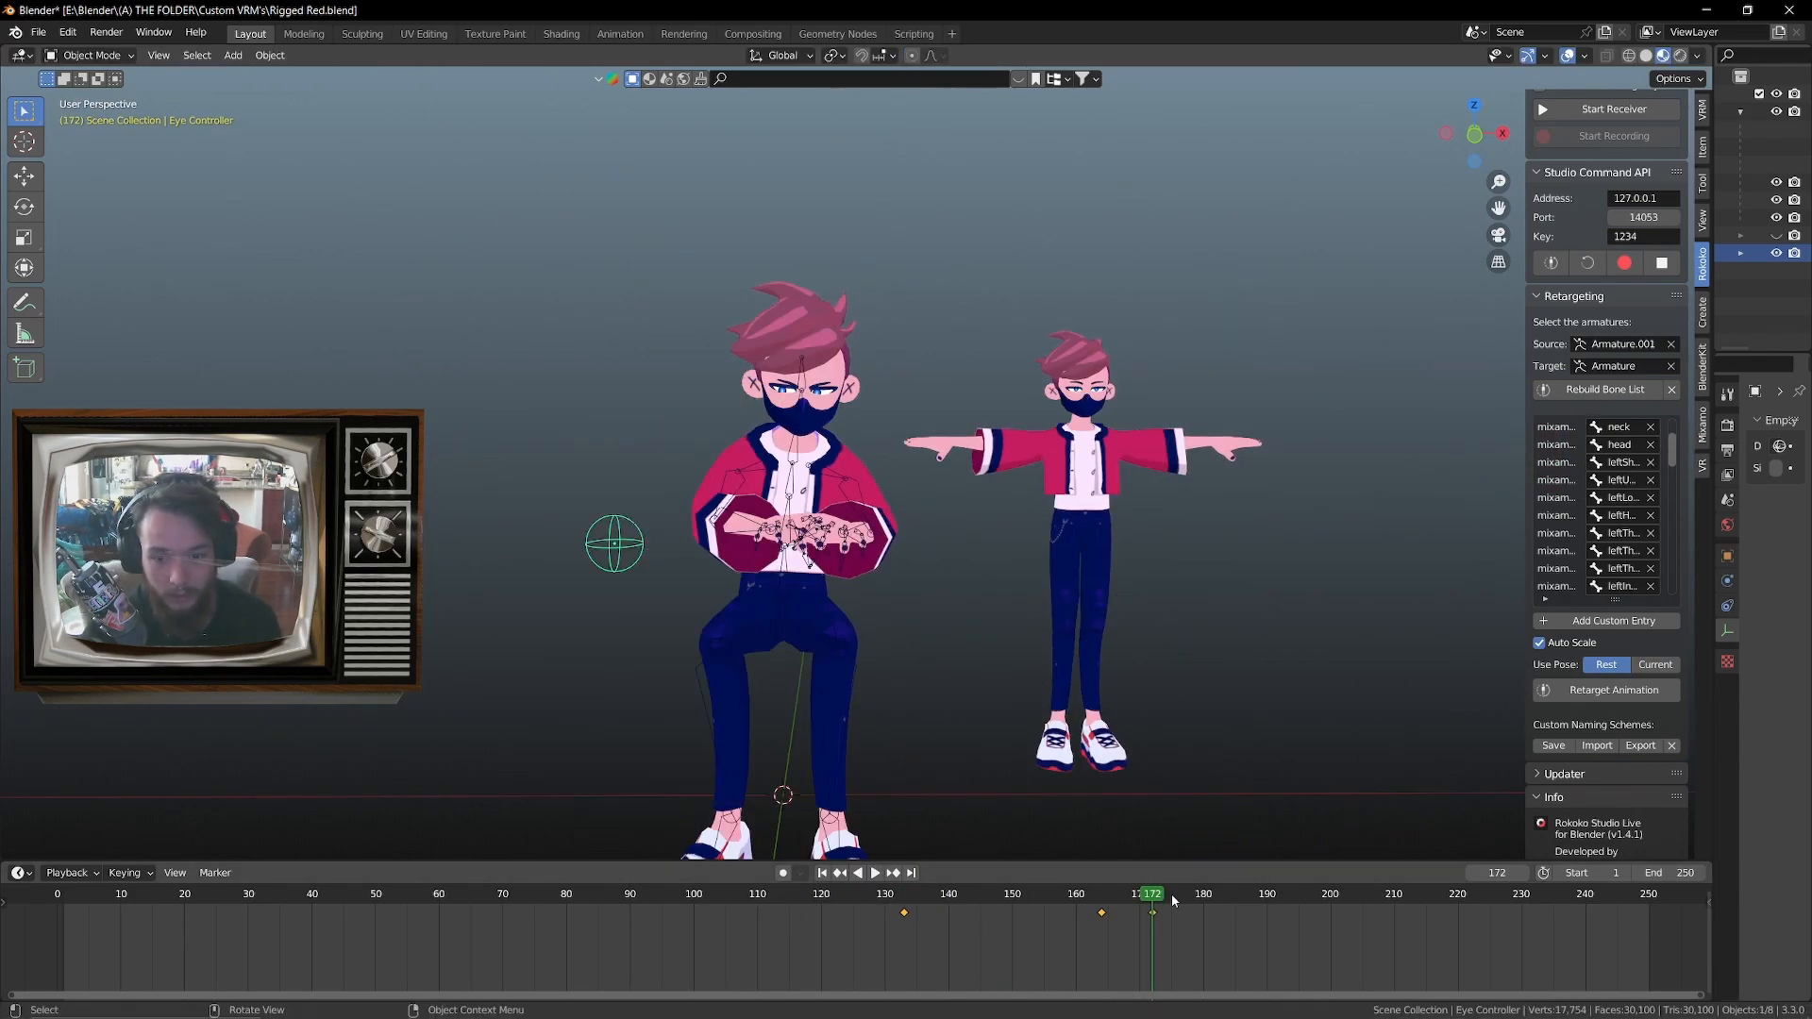
# Reposition and keyframe the Eye Controller at frames 174 and 177, using Location, Rotation & Scale for the latter
pyautogui.moveTo(1191, 898); pyautogui.dragTo(1164, 897)
pyautogui.press('g')
pyautogui.click(1085, 559)
pyautogui.press('i')
pyautogui.click(1086, 559)
pyautogui.press('g')
pyautogui.click(983, 591)
pyautogui.press('i')
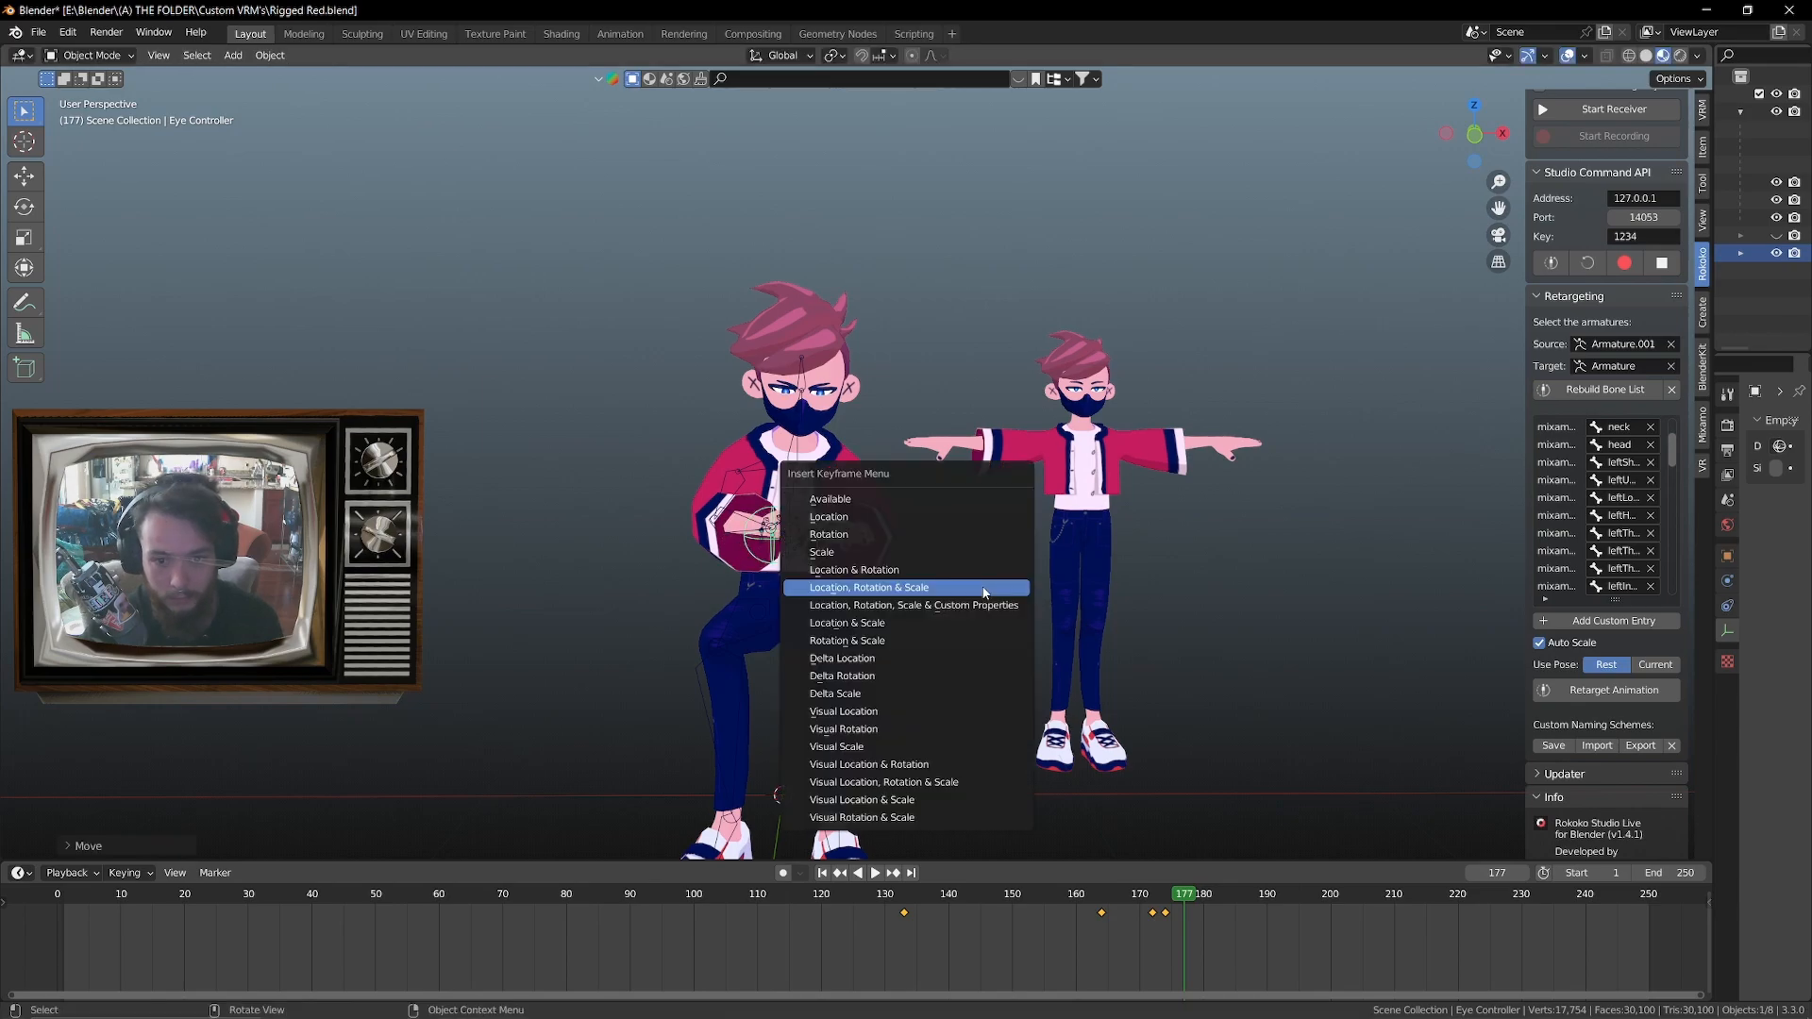
pyautogui.click(982, 591)
# Move the Eye Controller up toward the head, keyframe it at frame 180, and play back the animation
pyautogui.press('g')
pyautogui.click(1088, 489)
pyautogui.press('i')
pyautogui.click(1088, 489)
pyautogui.hotkey('shift', 'space')
pyautogui.scroll(4, 1045, 579)
pyautogui.press('space')
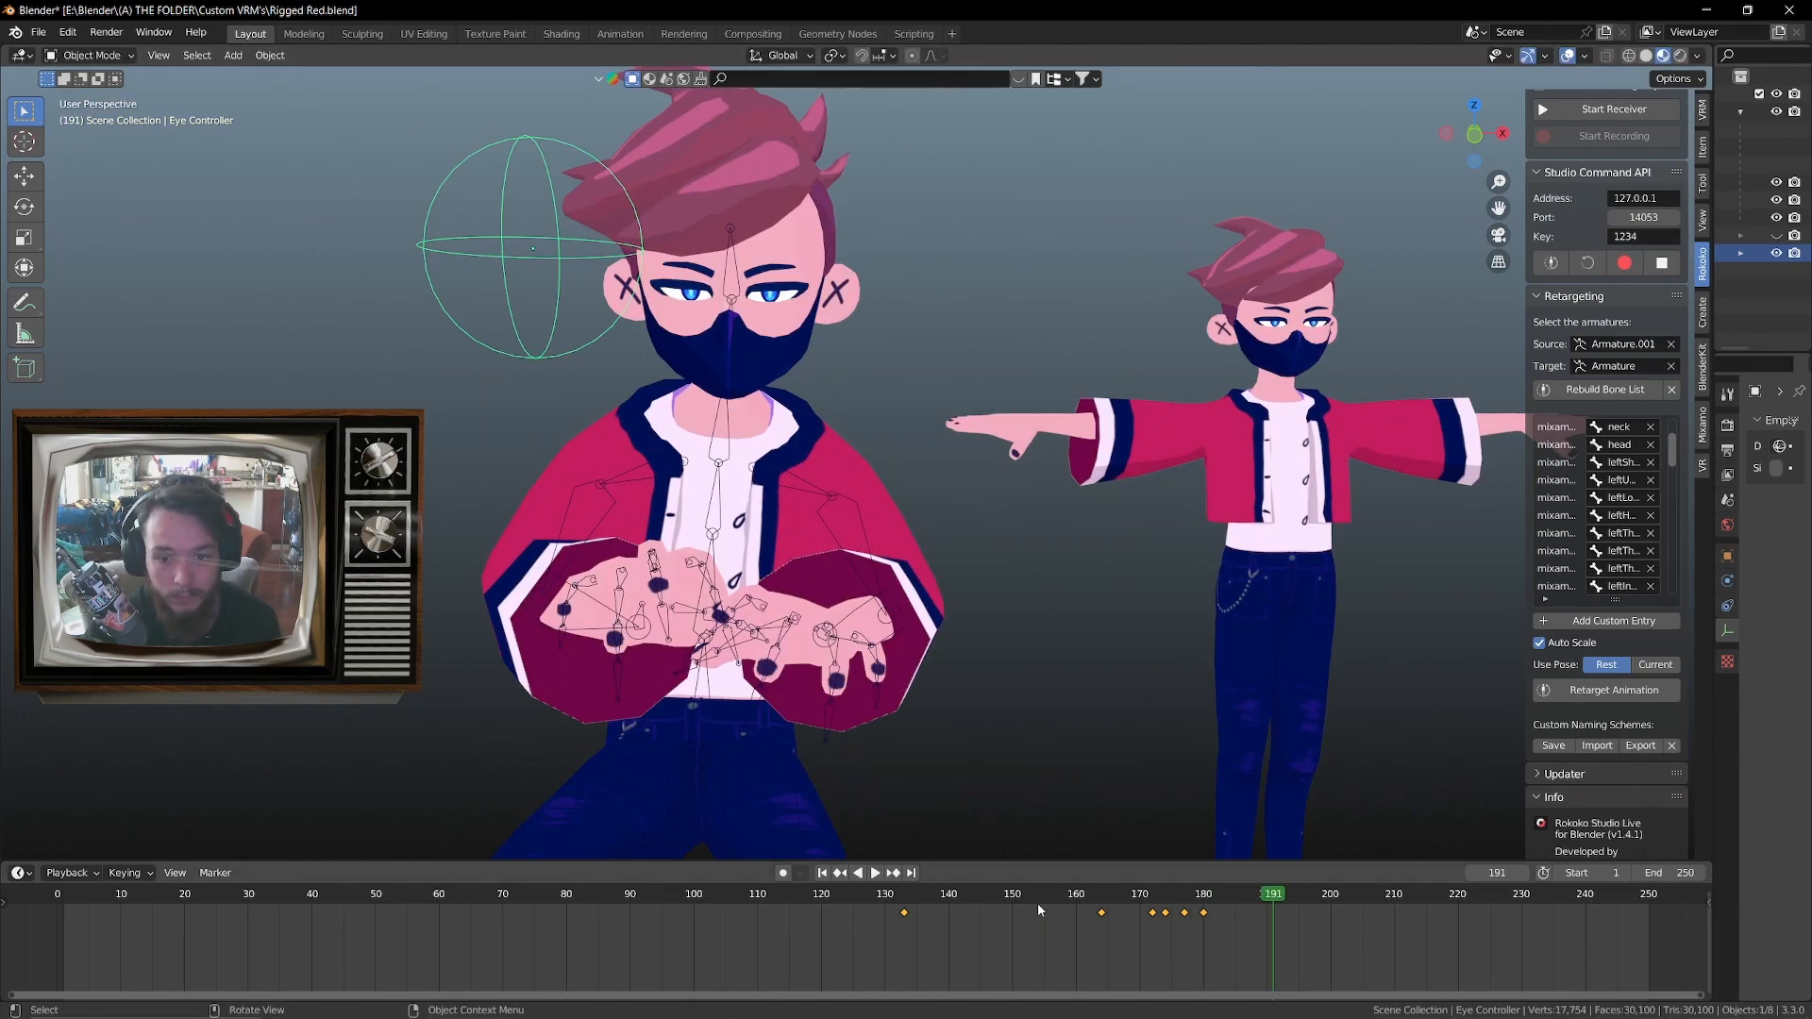
# Stretch the Eye Controller keyframes to about twice their spacing, shift them to span about frames 68 to 169, and play the result
pyautogui.click(885, 898)
pyautogui.press('s')
pyautogui.press('g')
pyautogui.click(755, 930)
pyautogui.press('space')
pyautogui.click(884, 897)
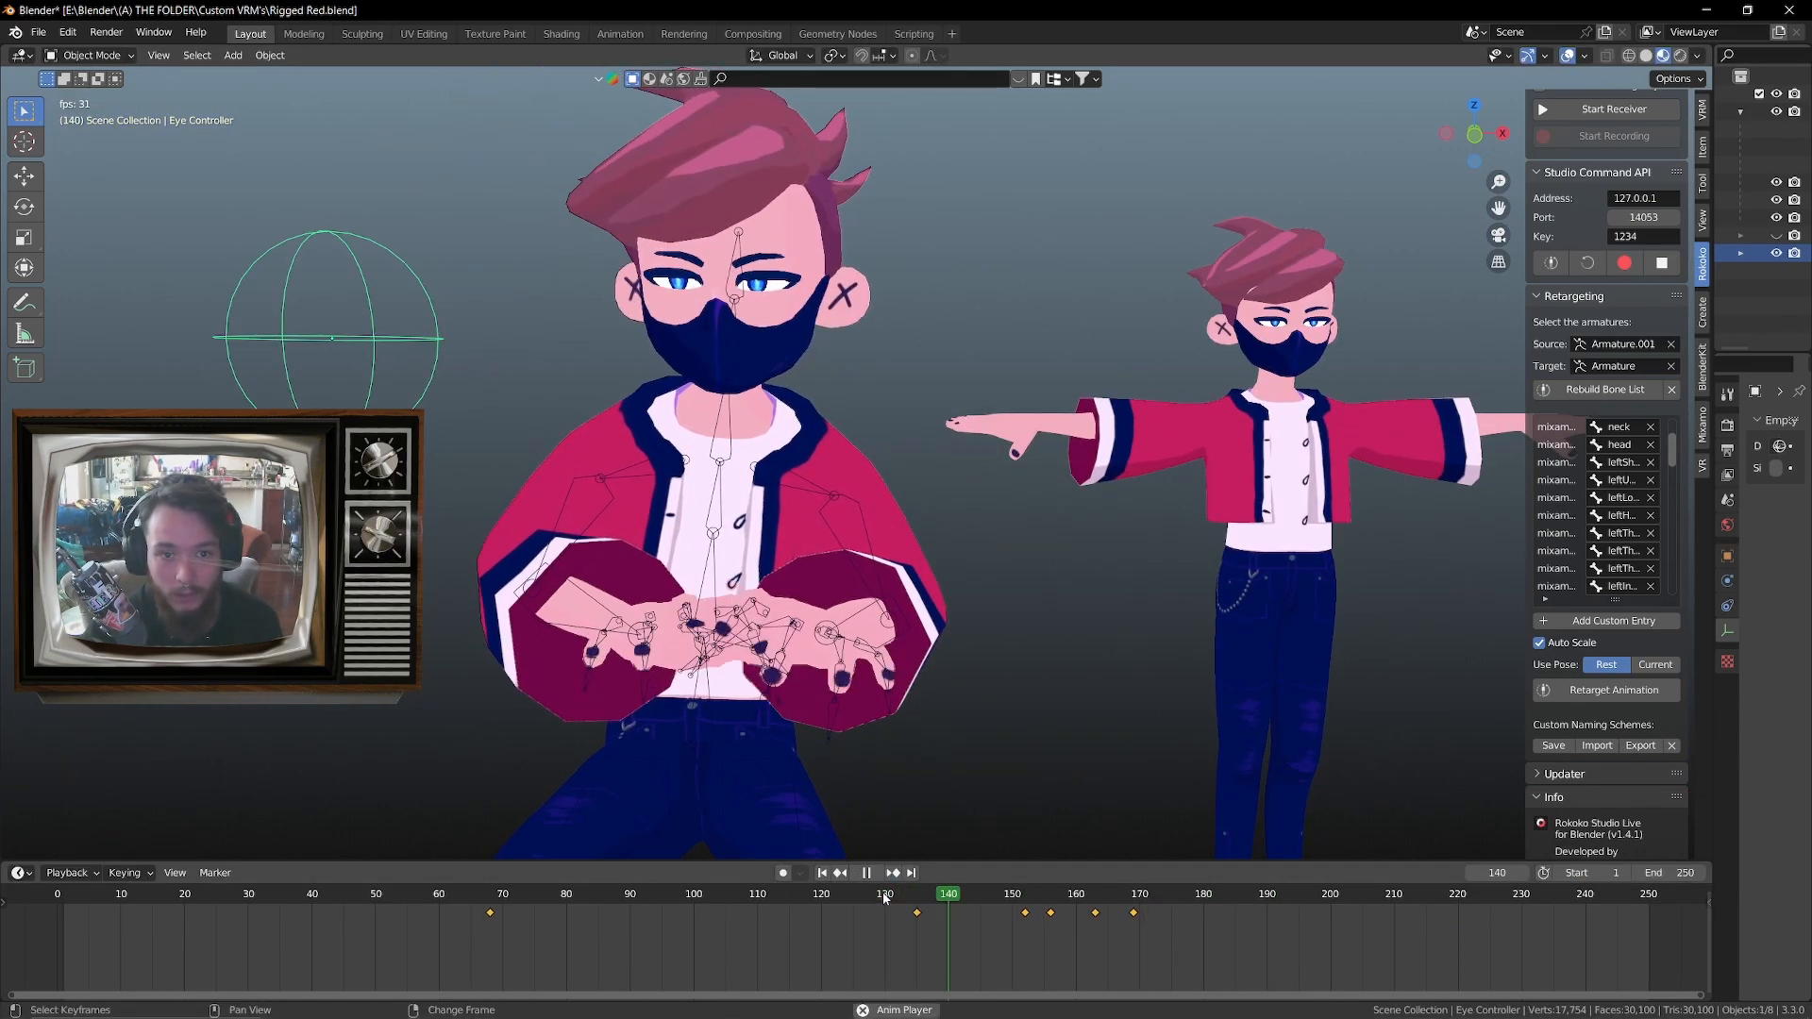
pyautogui.press('space')
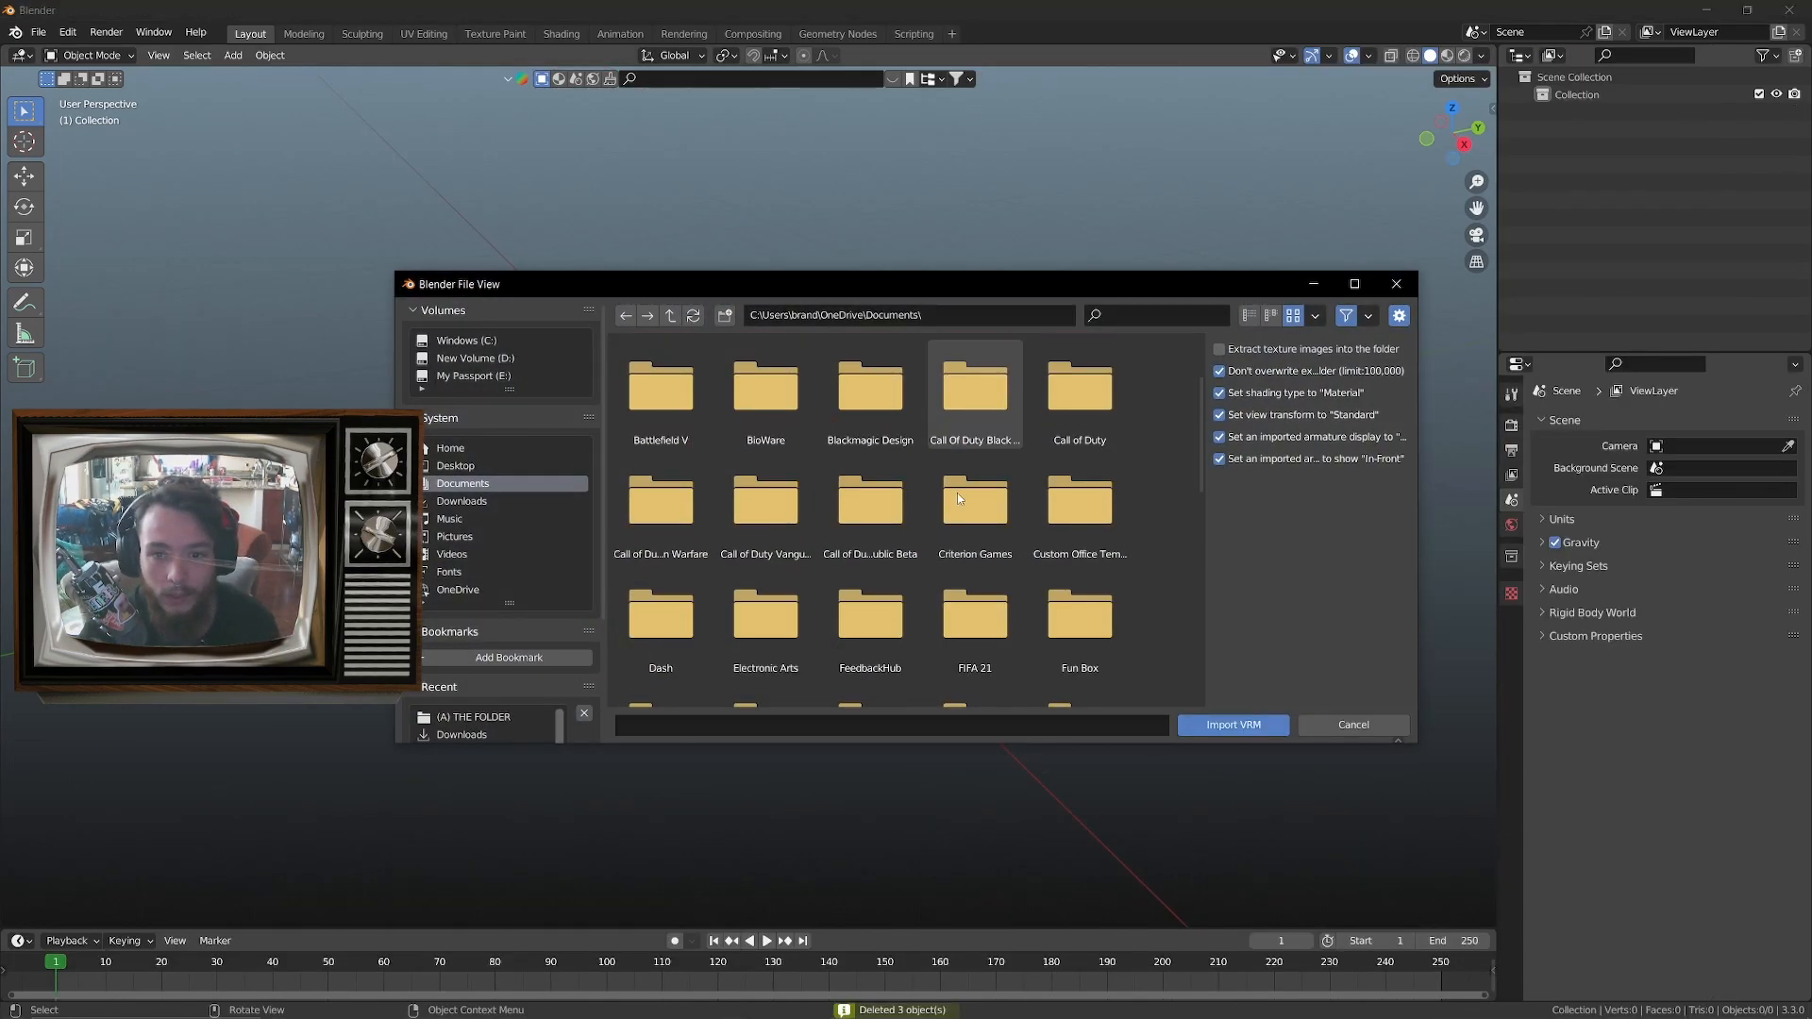
# Import the VRM avatar with the red jacket and mask from the E:\Blender\(A) THE FOLDER\ directory
pyautogui.scroll(-5, 957, 493)
pyautogui.scroll(-3, 957, 491)
pyautogui.click(474, 375)
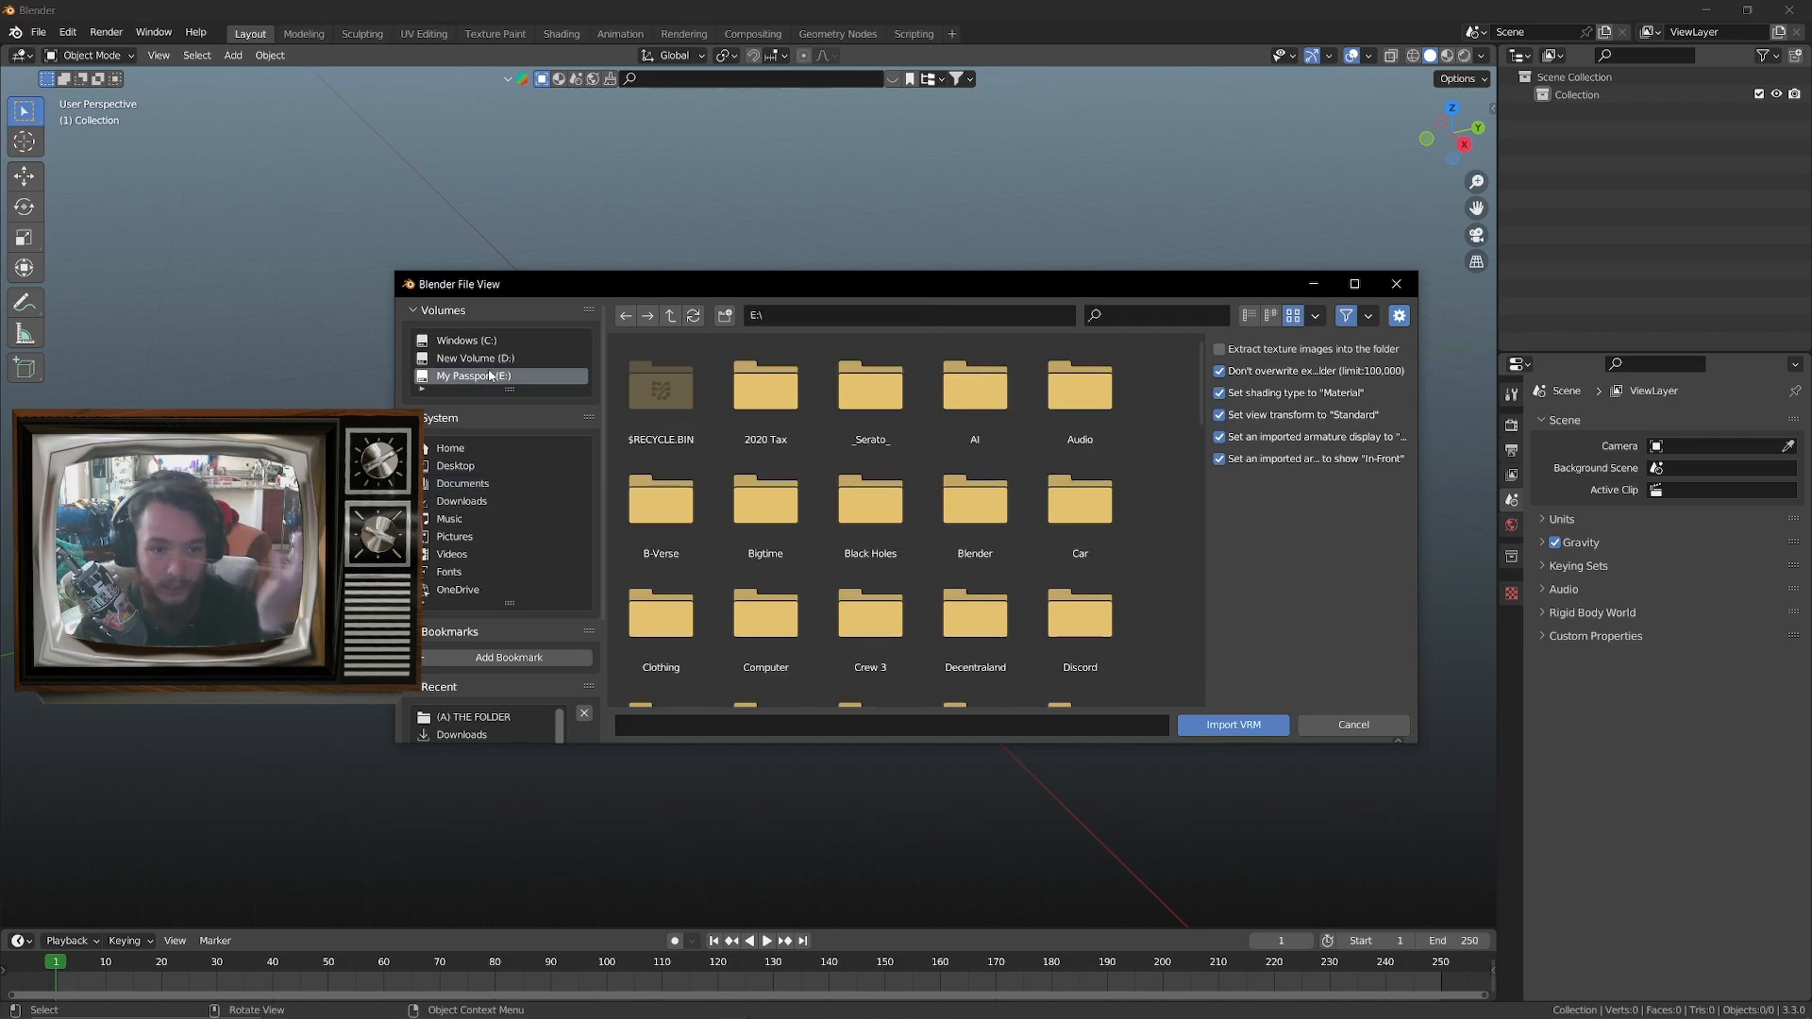
pyautogui.scroll(-5, 1000, 448)
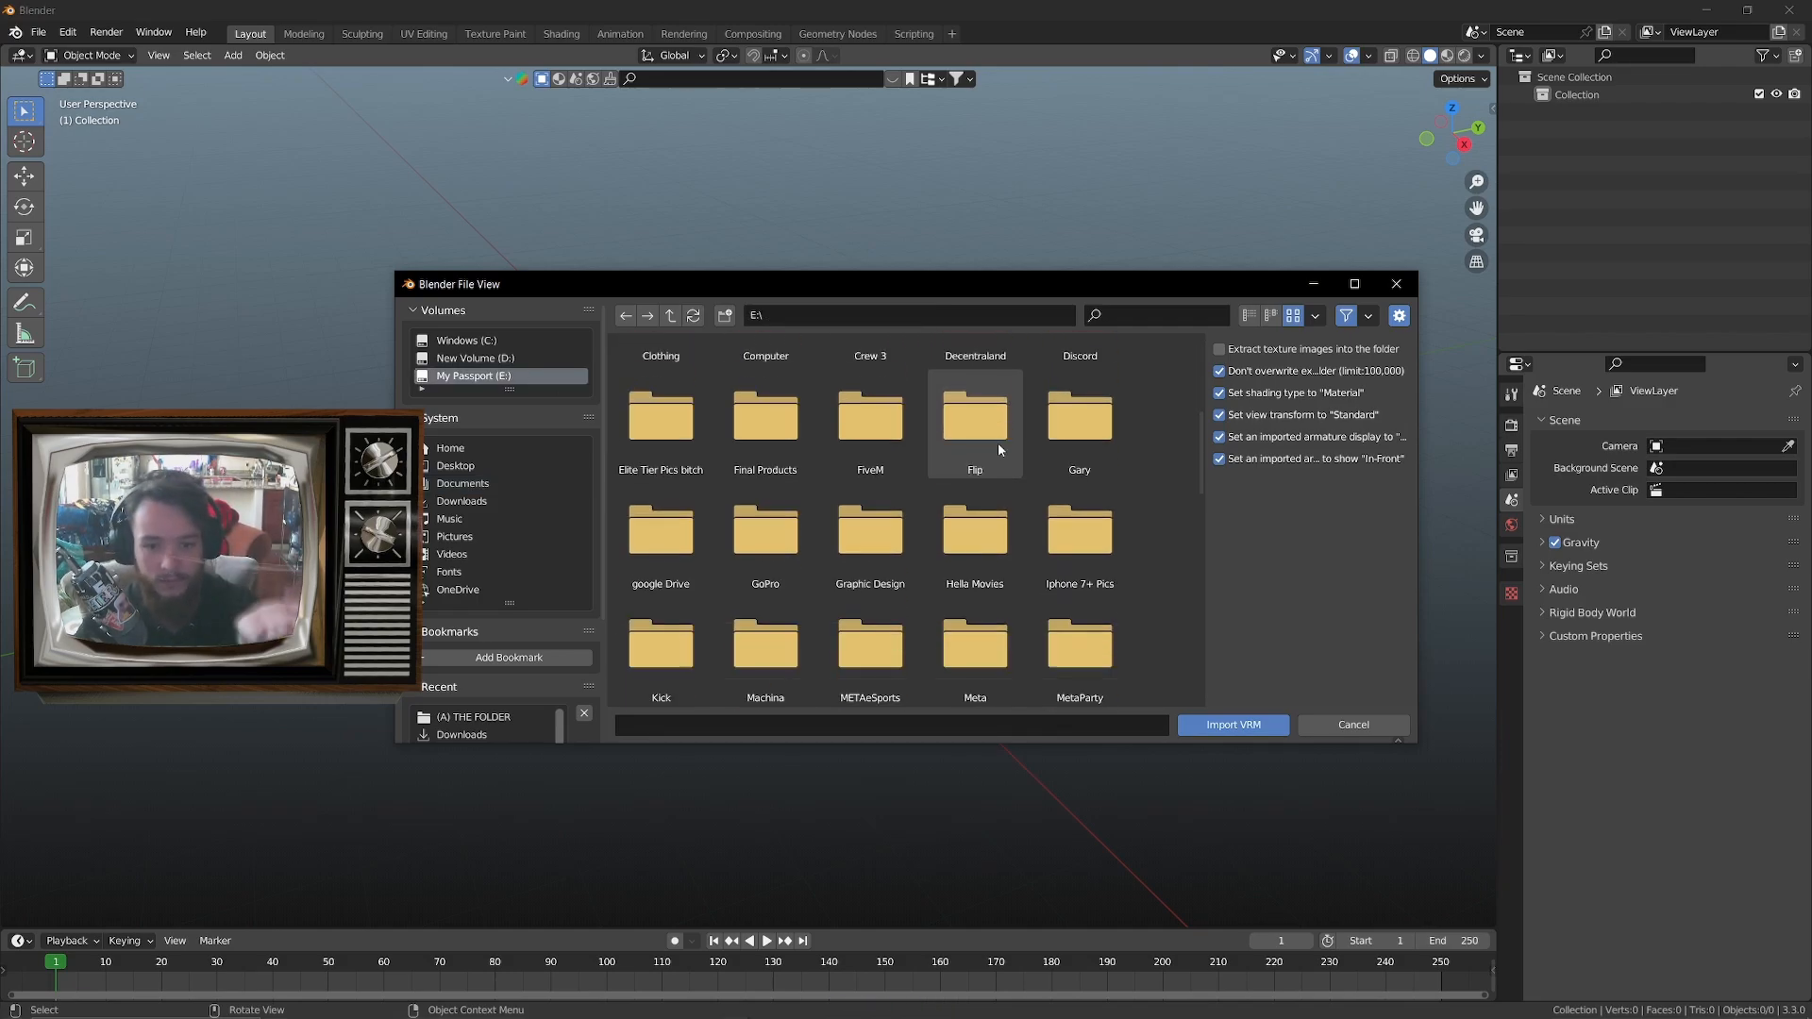
pyautogui.scroll(3, 878, 527)
pyautogui.doubleClick(1003, 515)
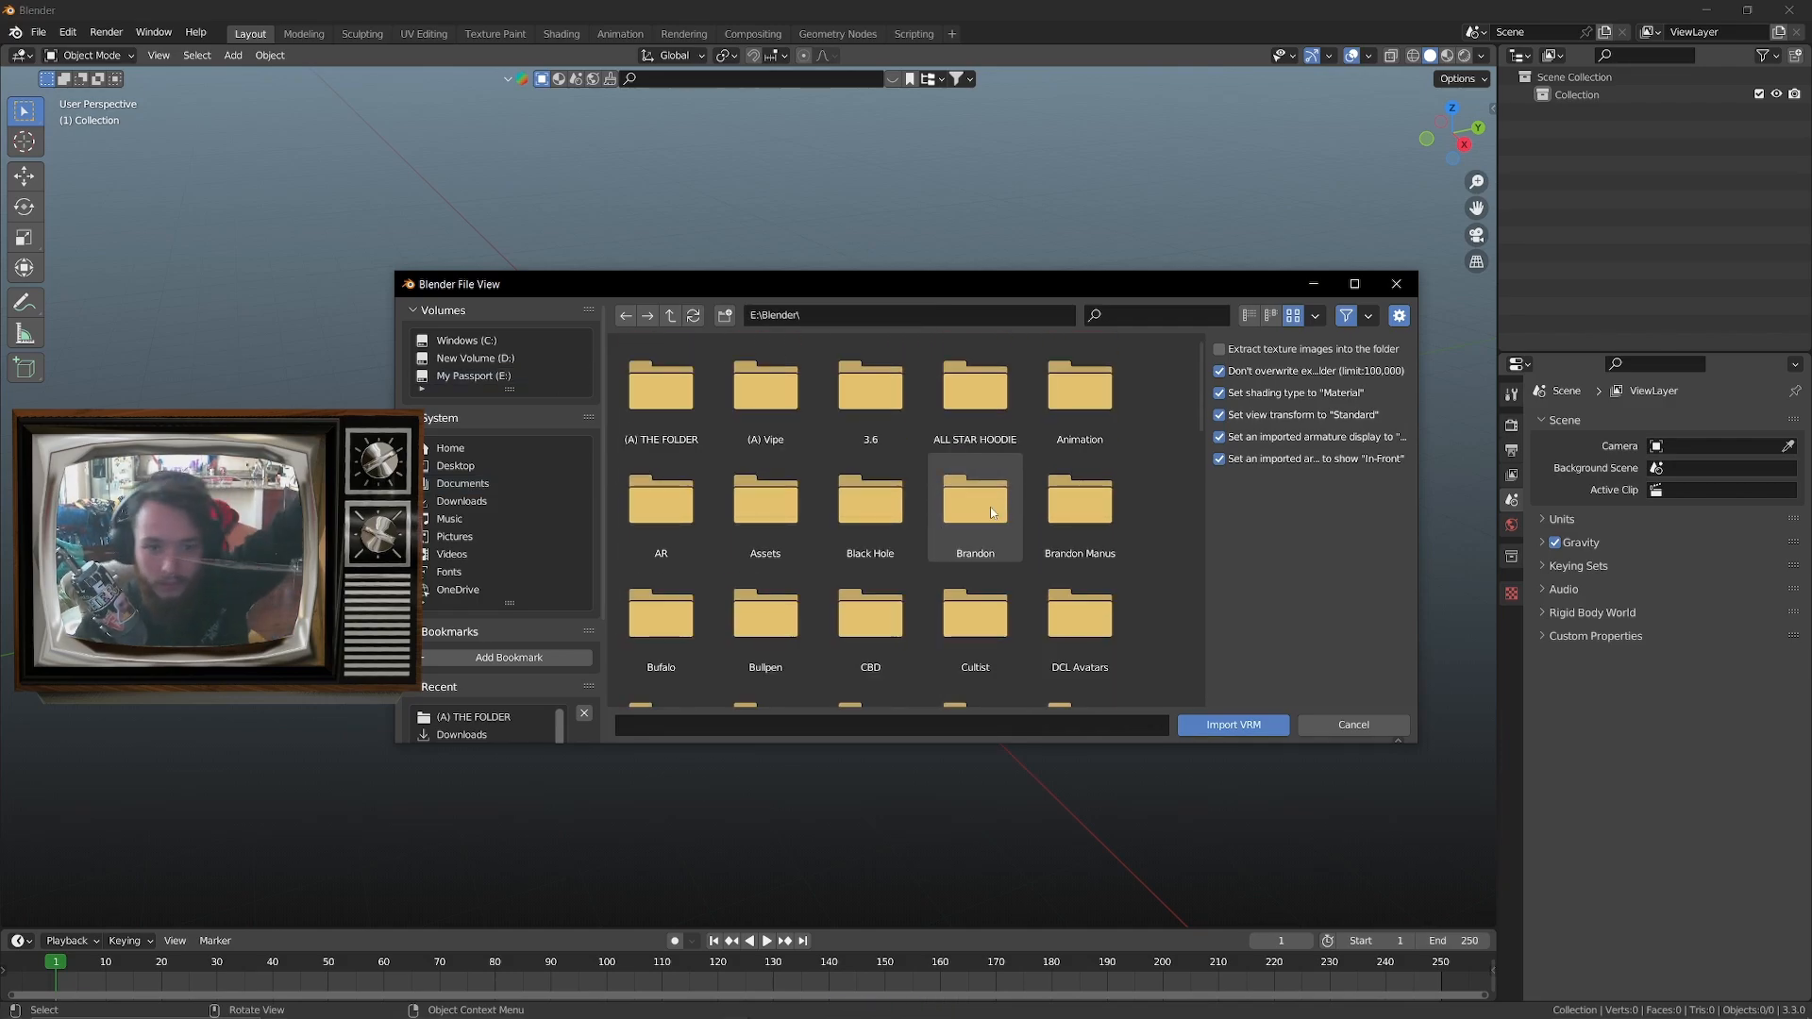
pyautogui.doubleClick(661, 397)
pyautogui.scroll(-2, 892, 443)
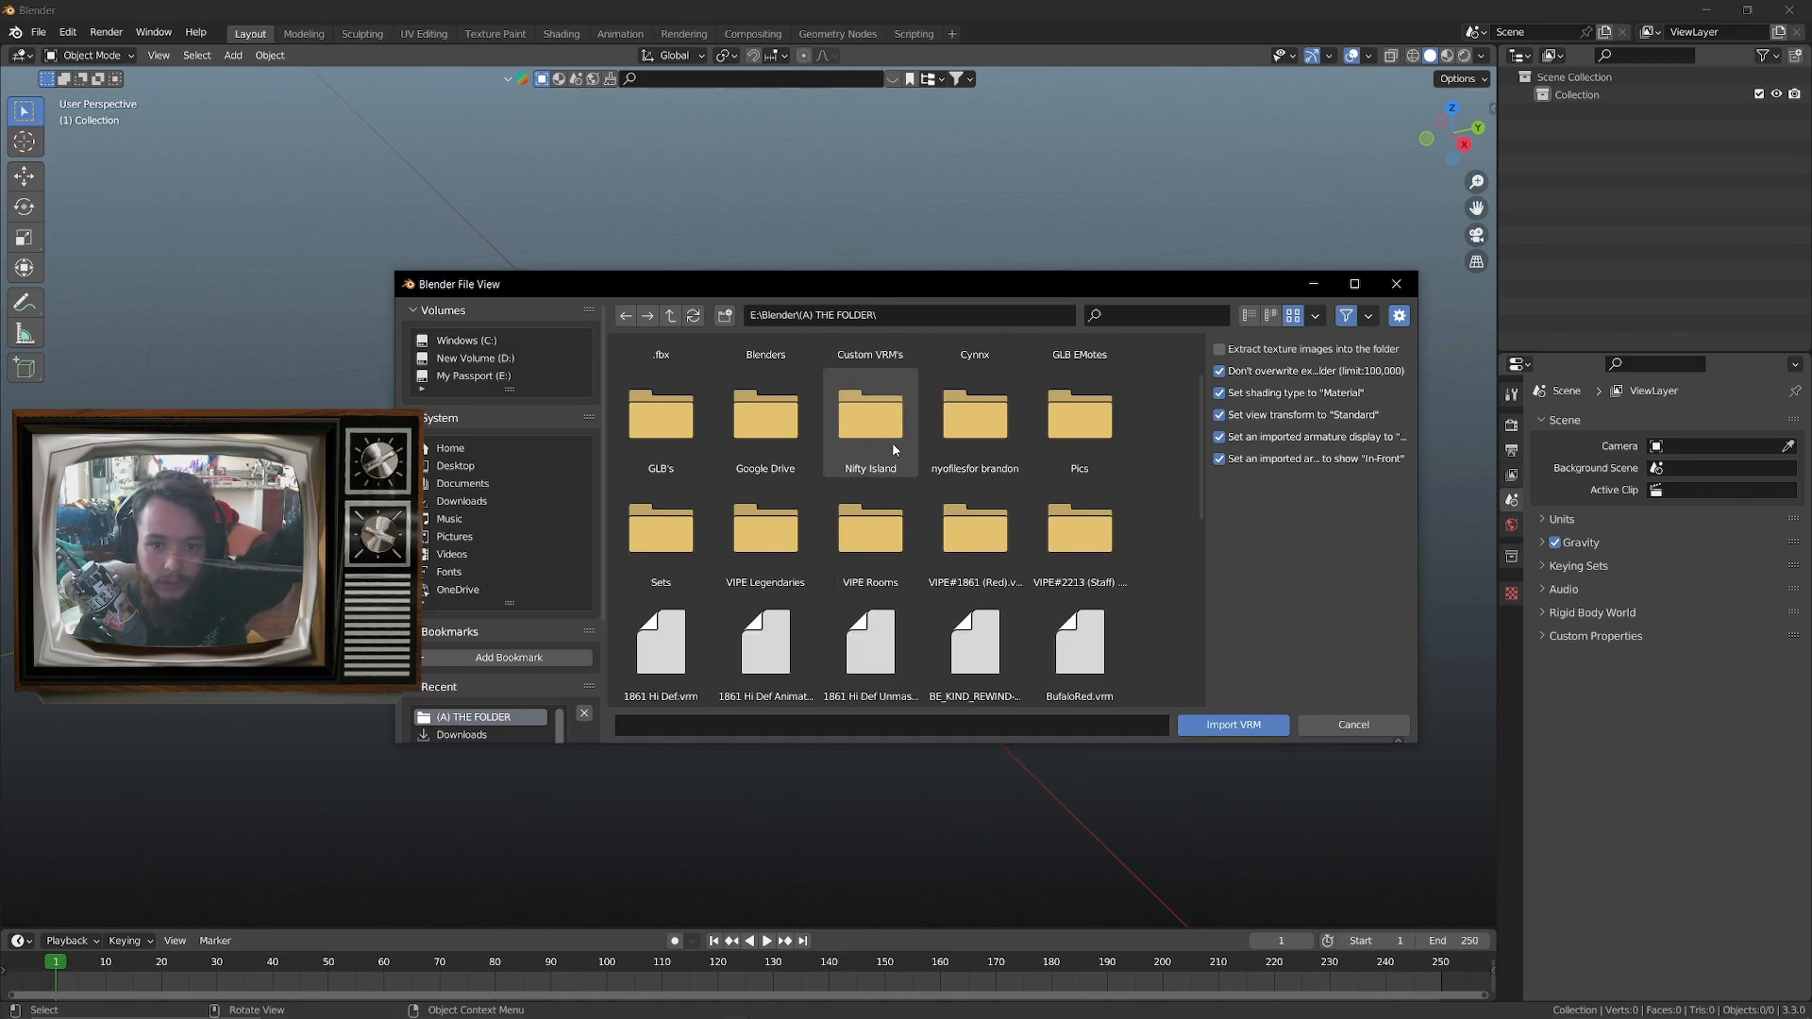
pyautogui.scroll(-1, 894, 449)
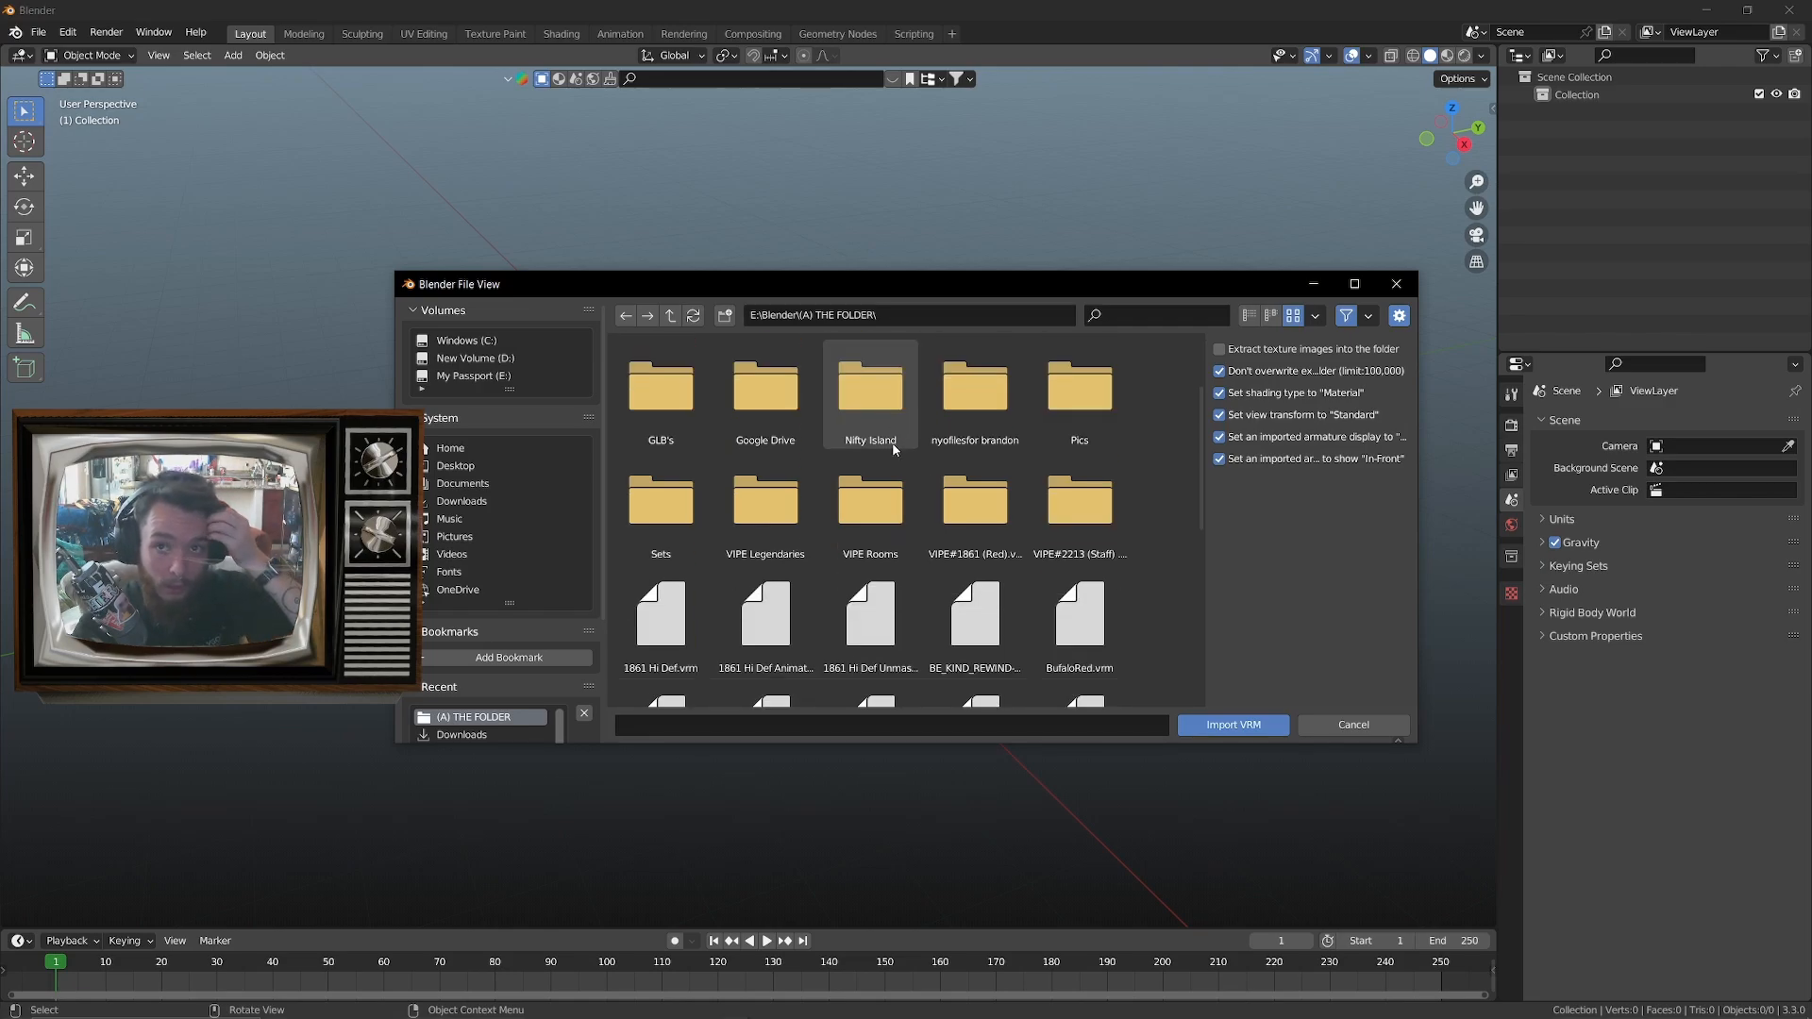
pyautogui.scroll(-5, 897, 444)
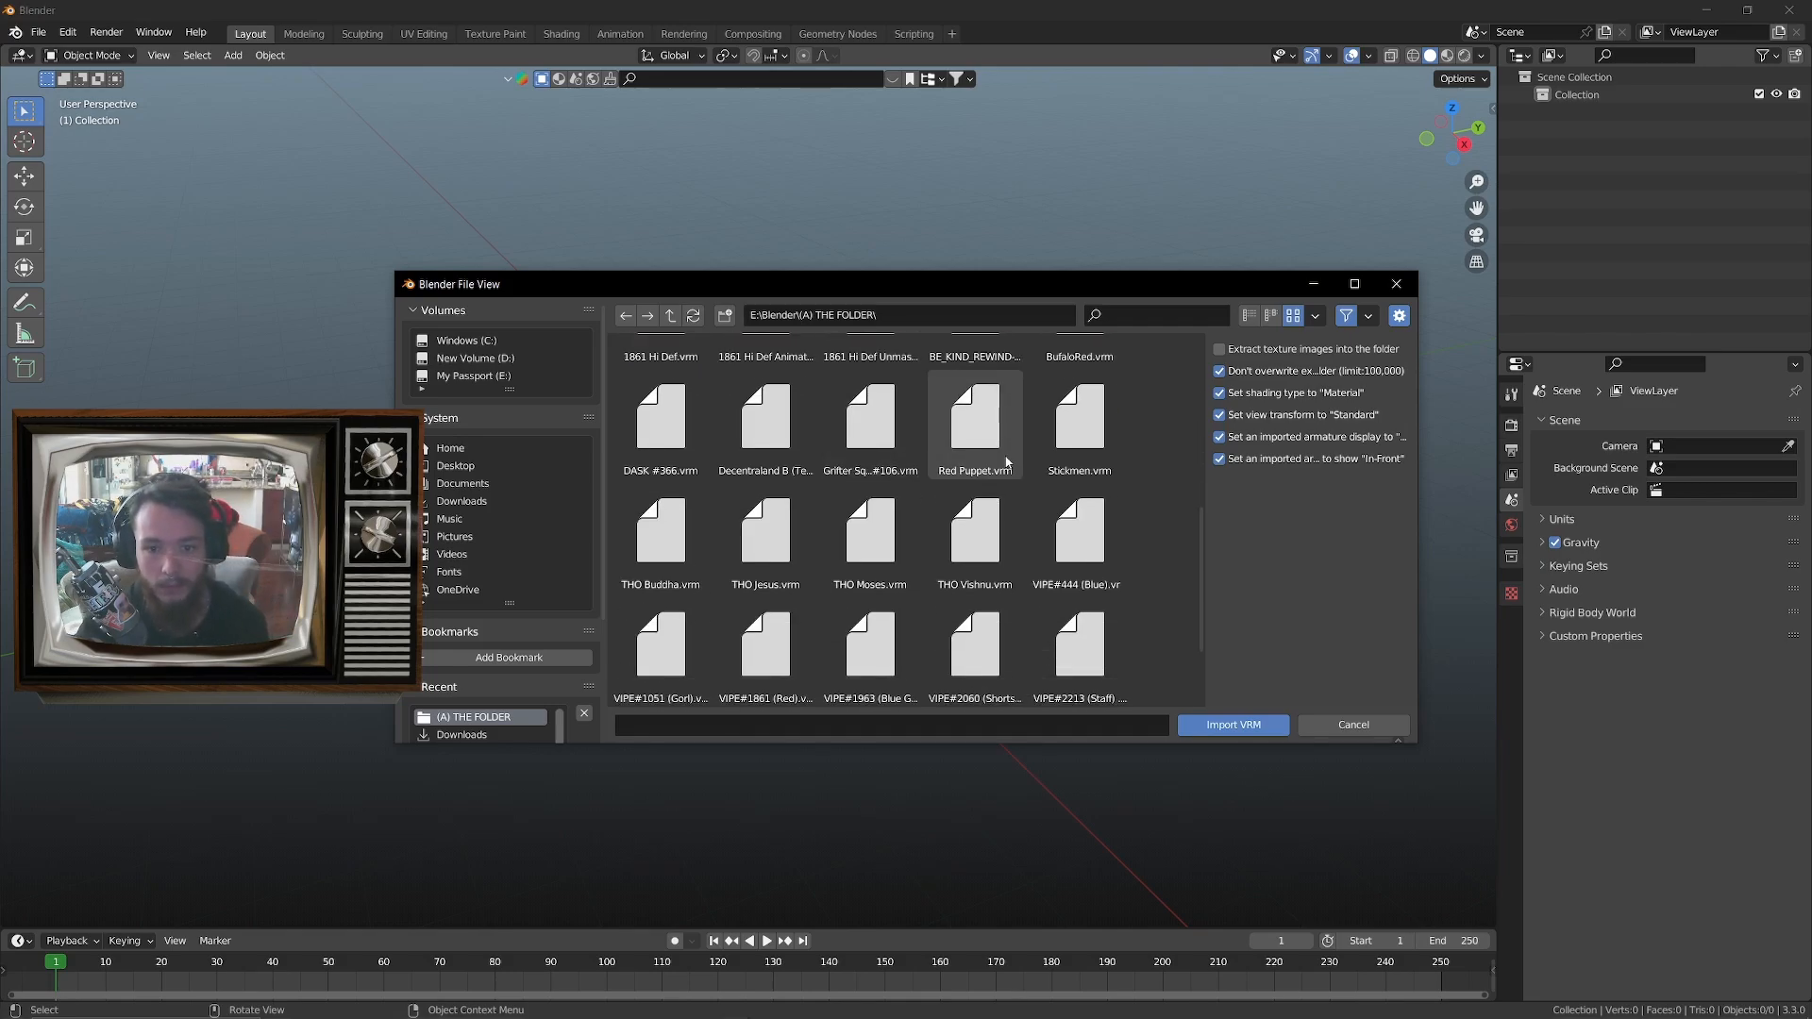
pyautogui.doubleClick(912, 413)
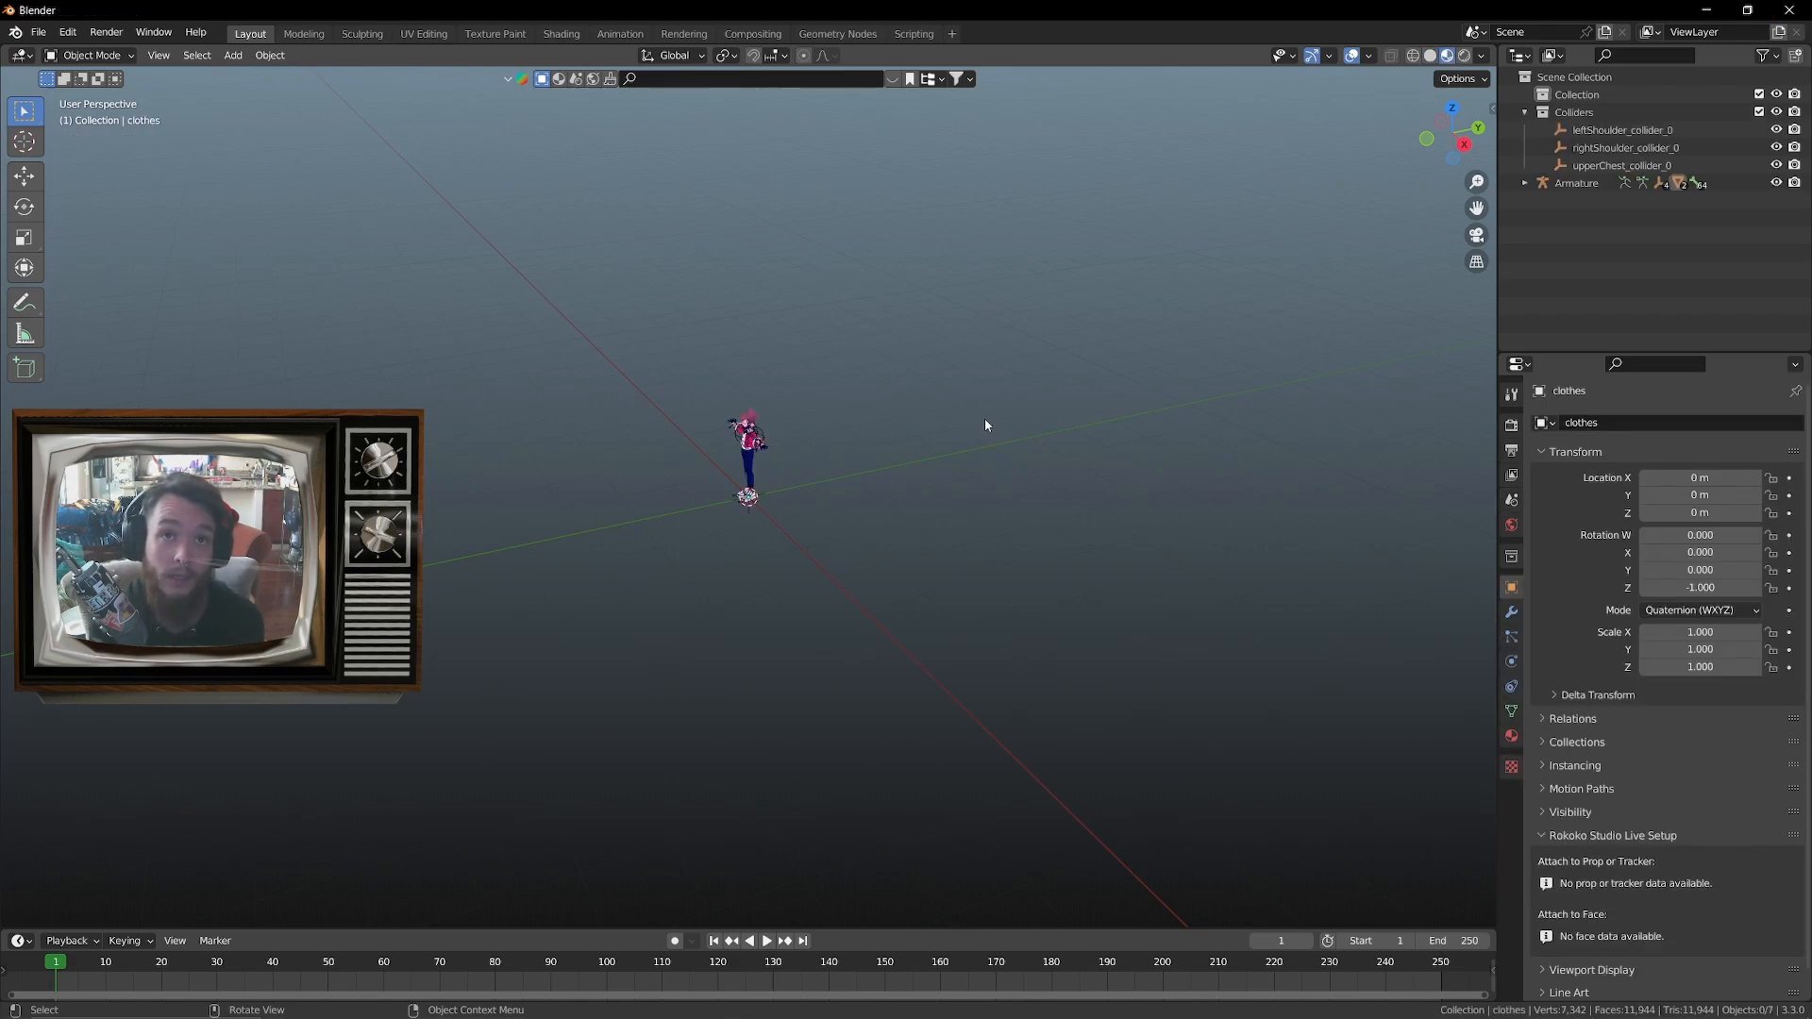
# Delete the three collider empties from the Colliders collection and view the avatar from the right side
pyautogui.scroll(5, 1000, 470)
pyautogui.keyDown('shift'); pyautogui.moveTo(888, 485); pyautogui.dragTo(936, 658, button='middle'); pyautogui.keyUp('shift')
pyautogui.scroll(3, 929, 721)
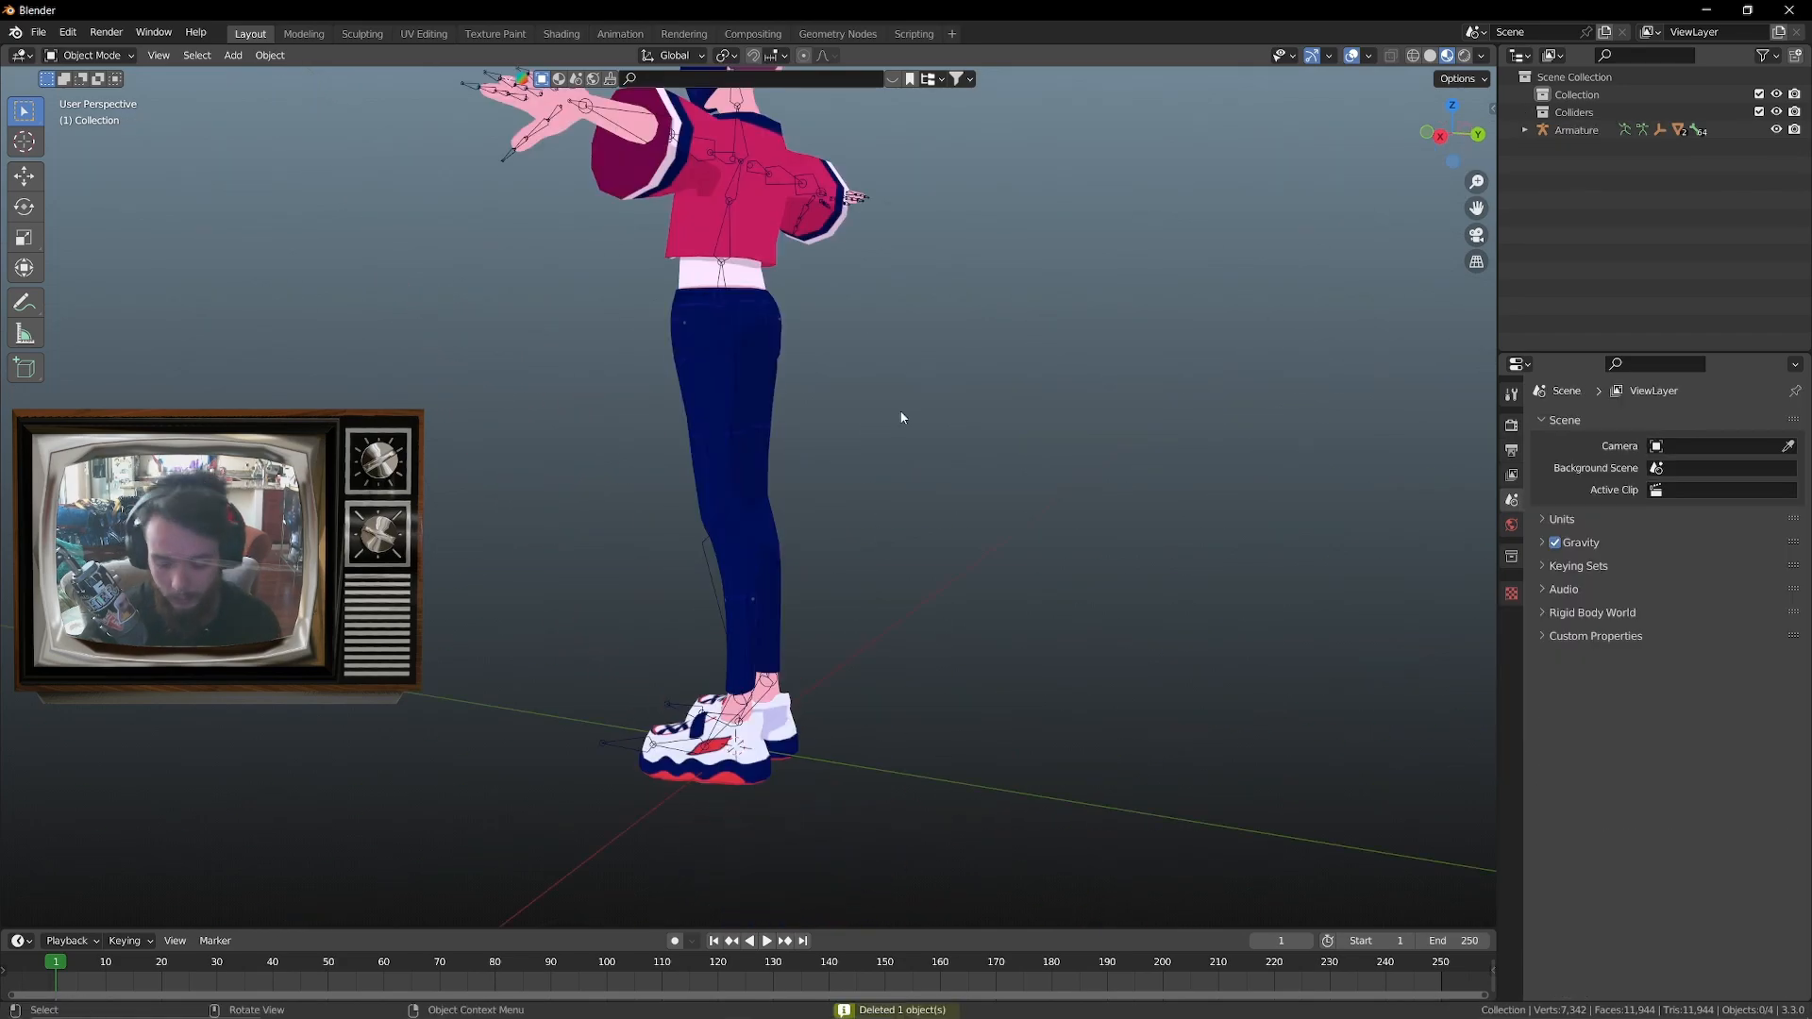
pyautogui.press('KP_3')
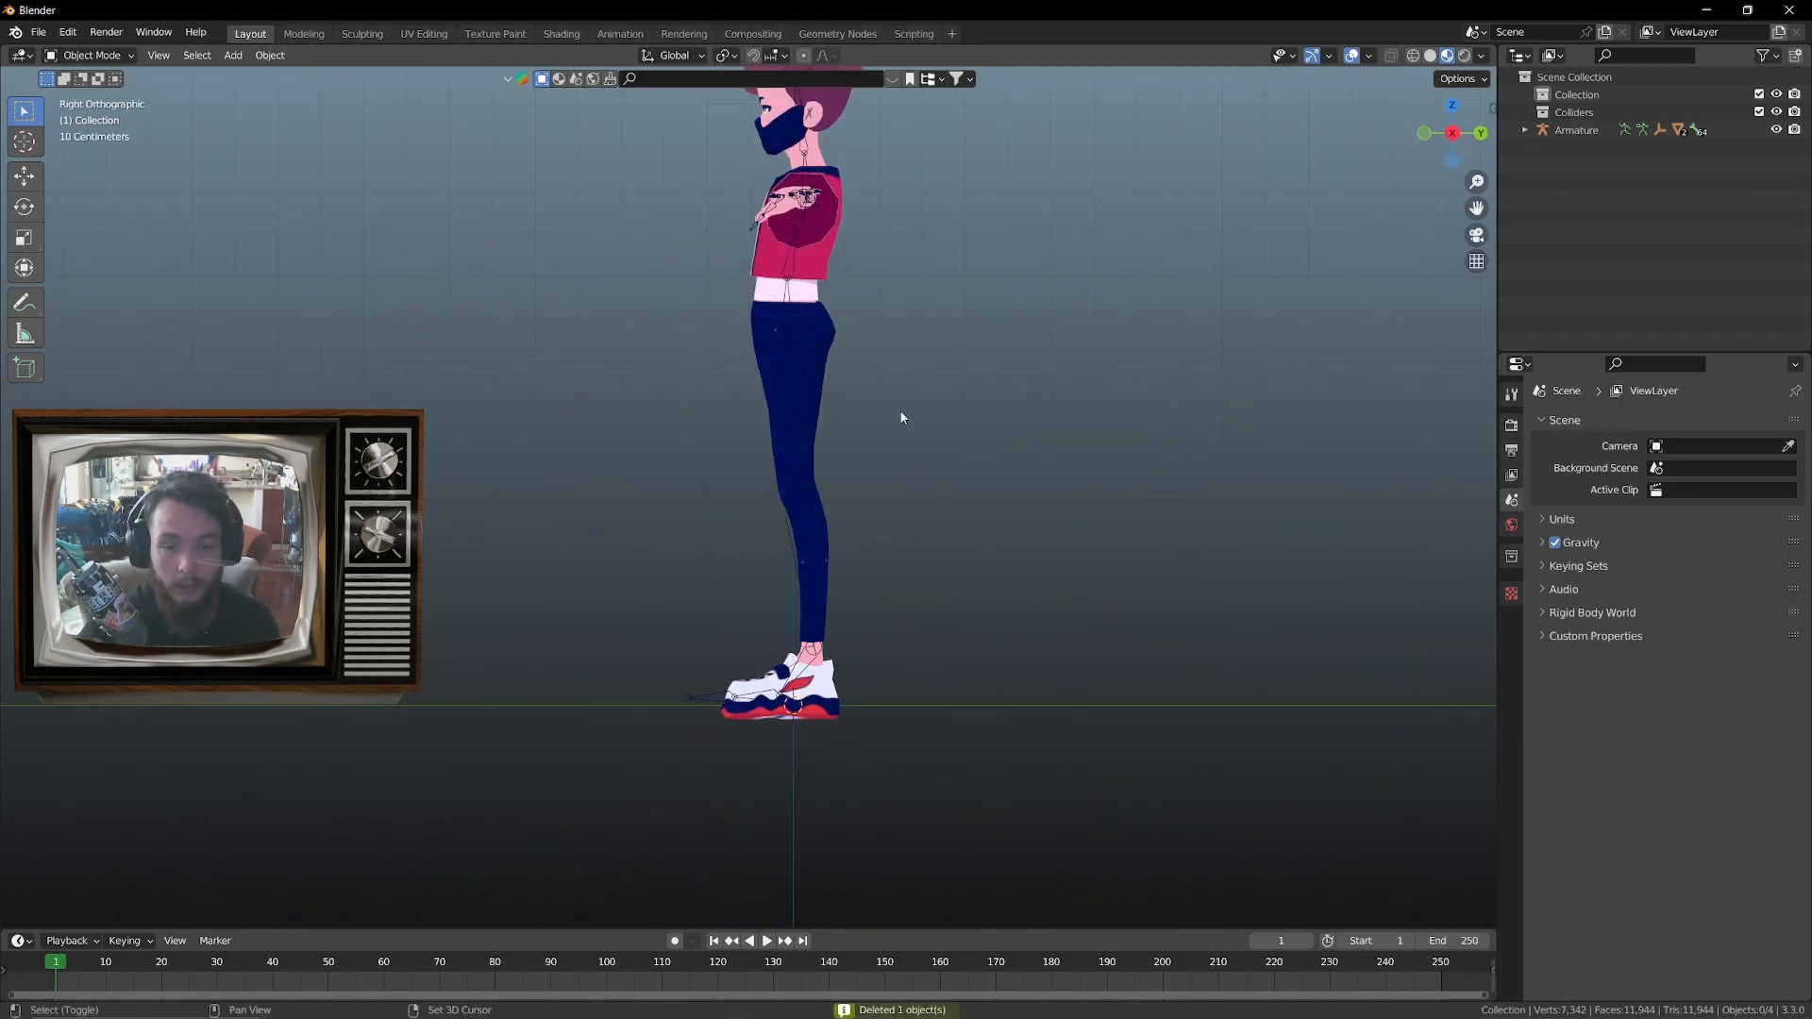
# Add a sphere empty at the scene origin
pyautogui.hotkey('shift', 'a')
pyautogui.moveTo(863, 415)
pyautogui.hotkey('shift', 'a')
pyautogui.moveTo(664, 502)
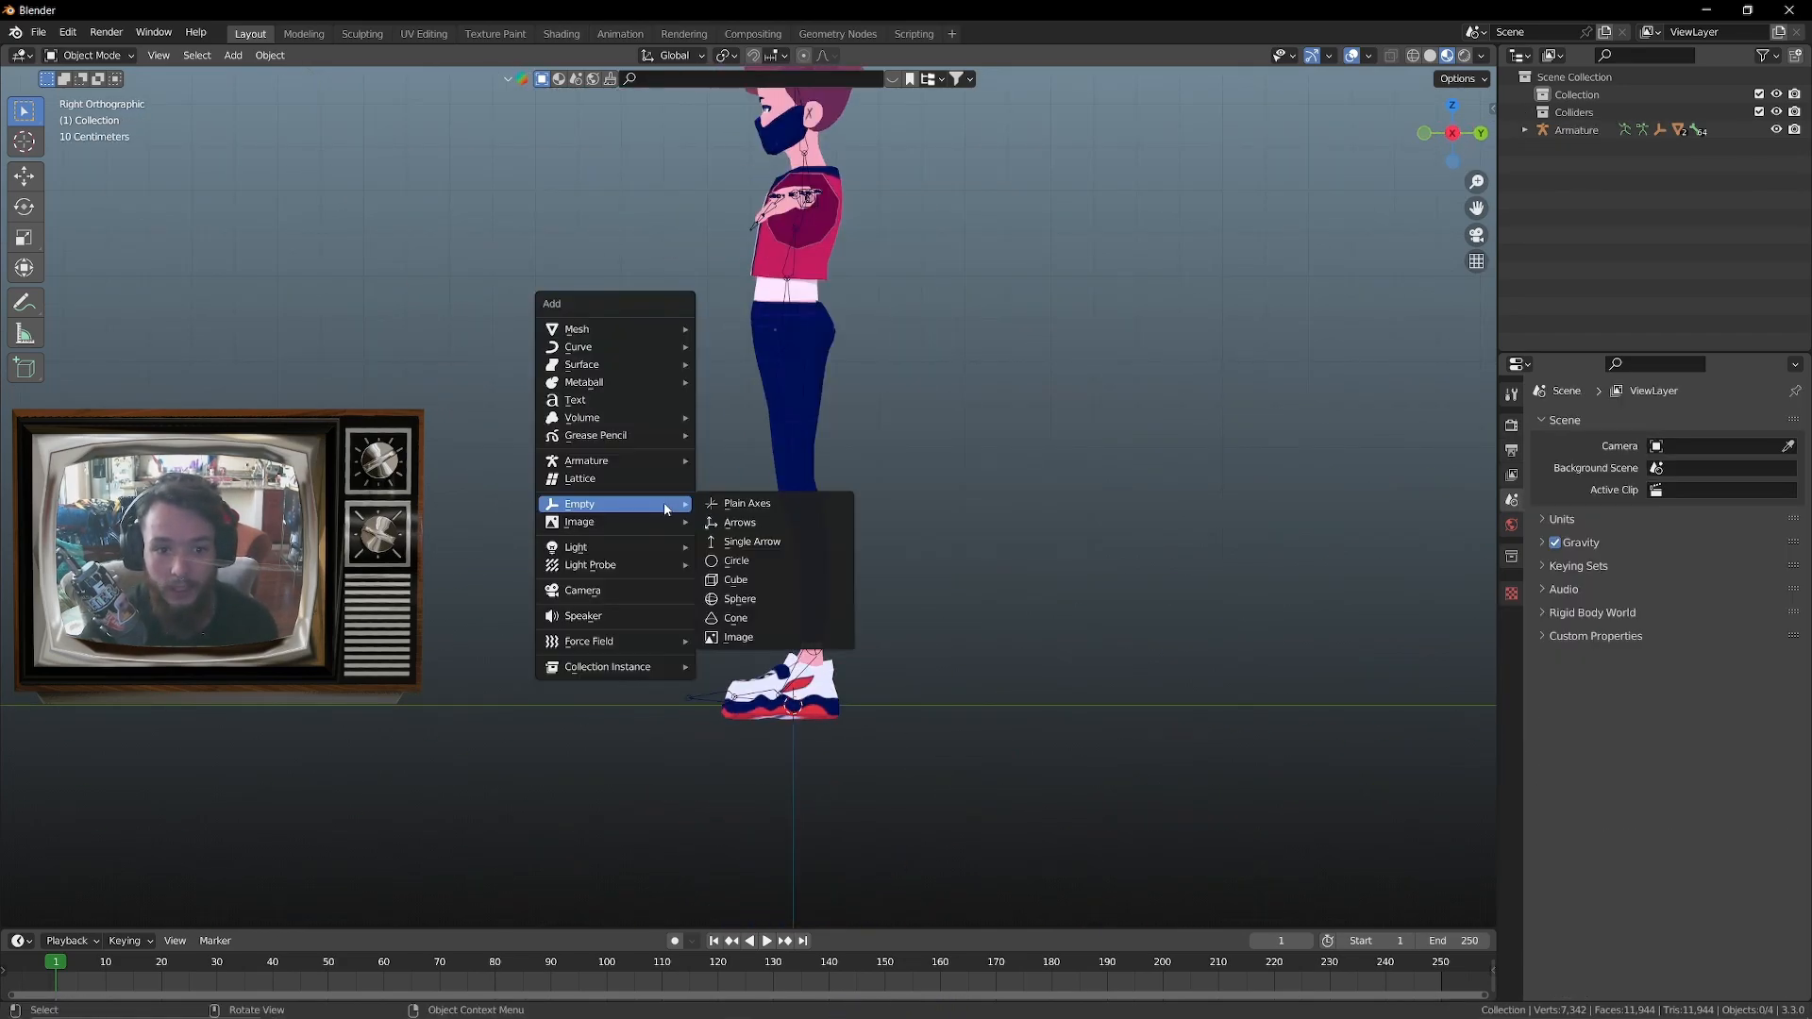
pyautogui.hotkey('shift', 'a')
pyautogui.moveTo(576, 518)
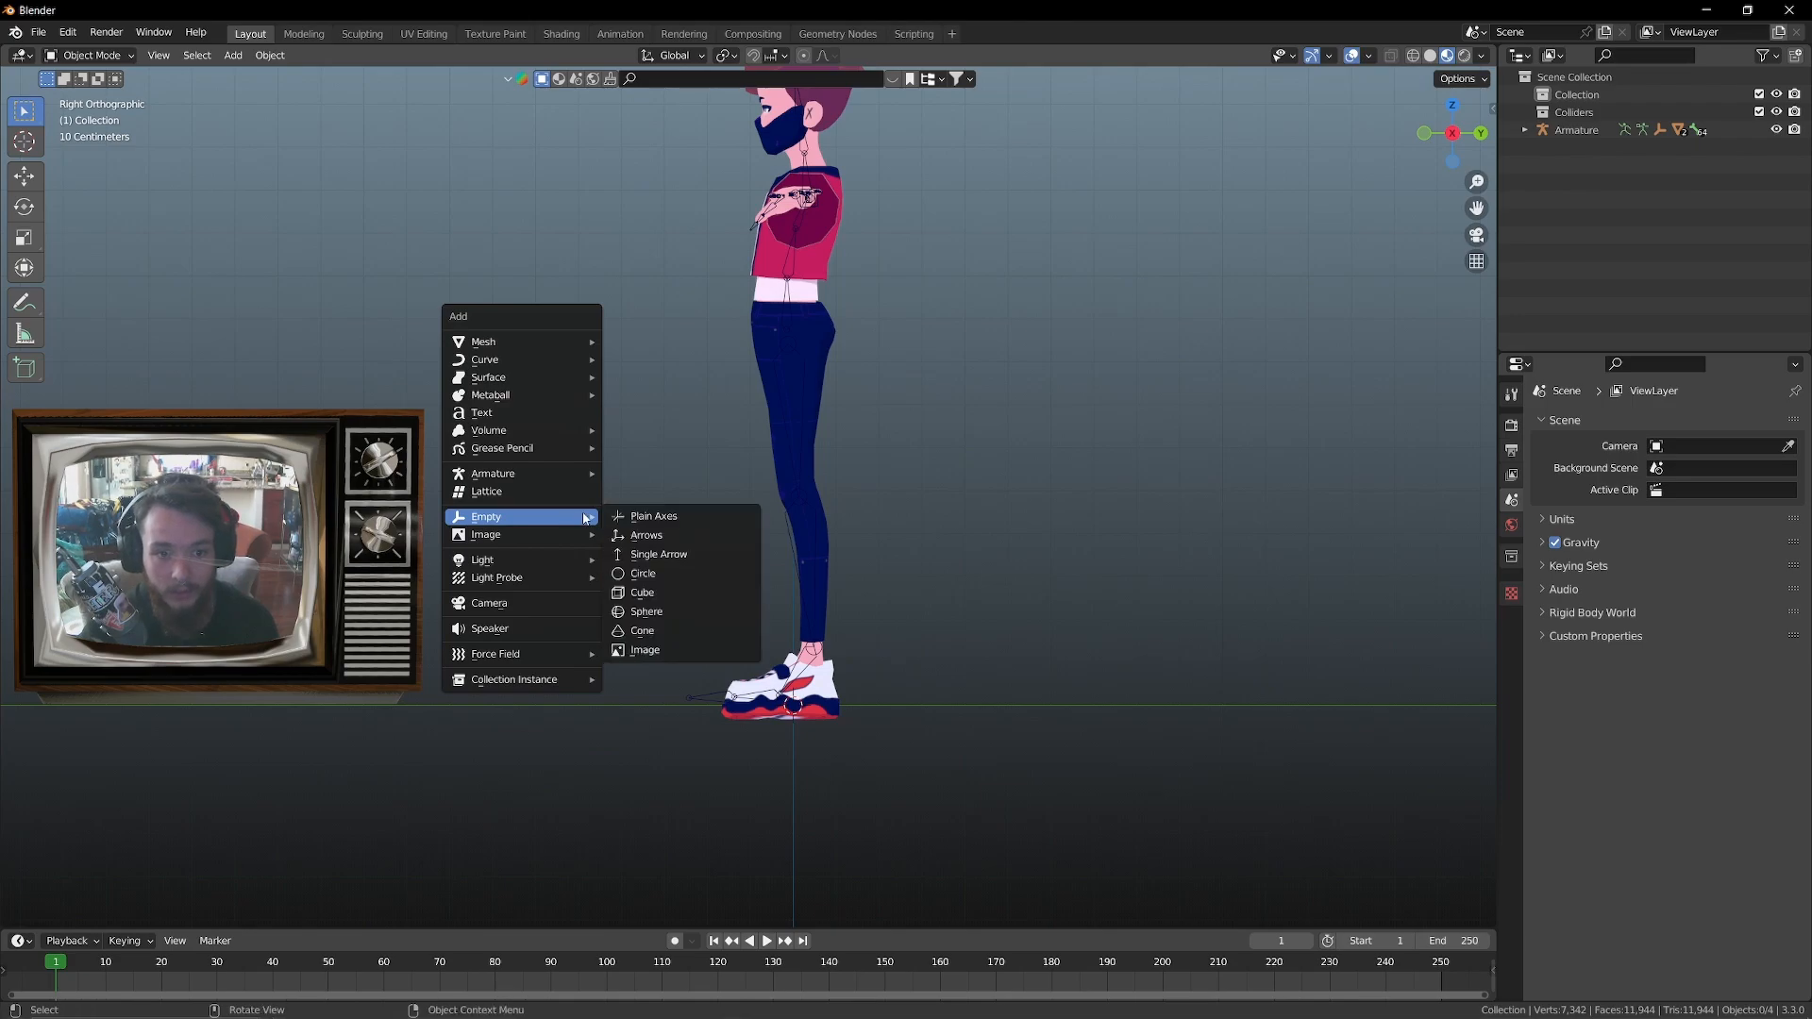
pyautogui.click(672, 608)
# Move the sphere empty up in front of the avatar's head and scale it down to about 0.35
pyautogui.press('g')
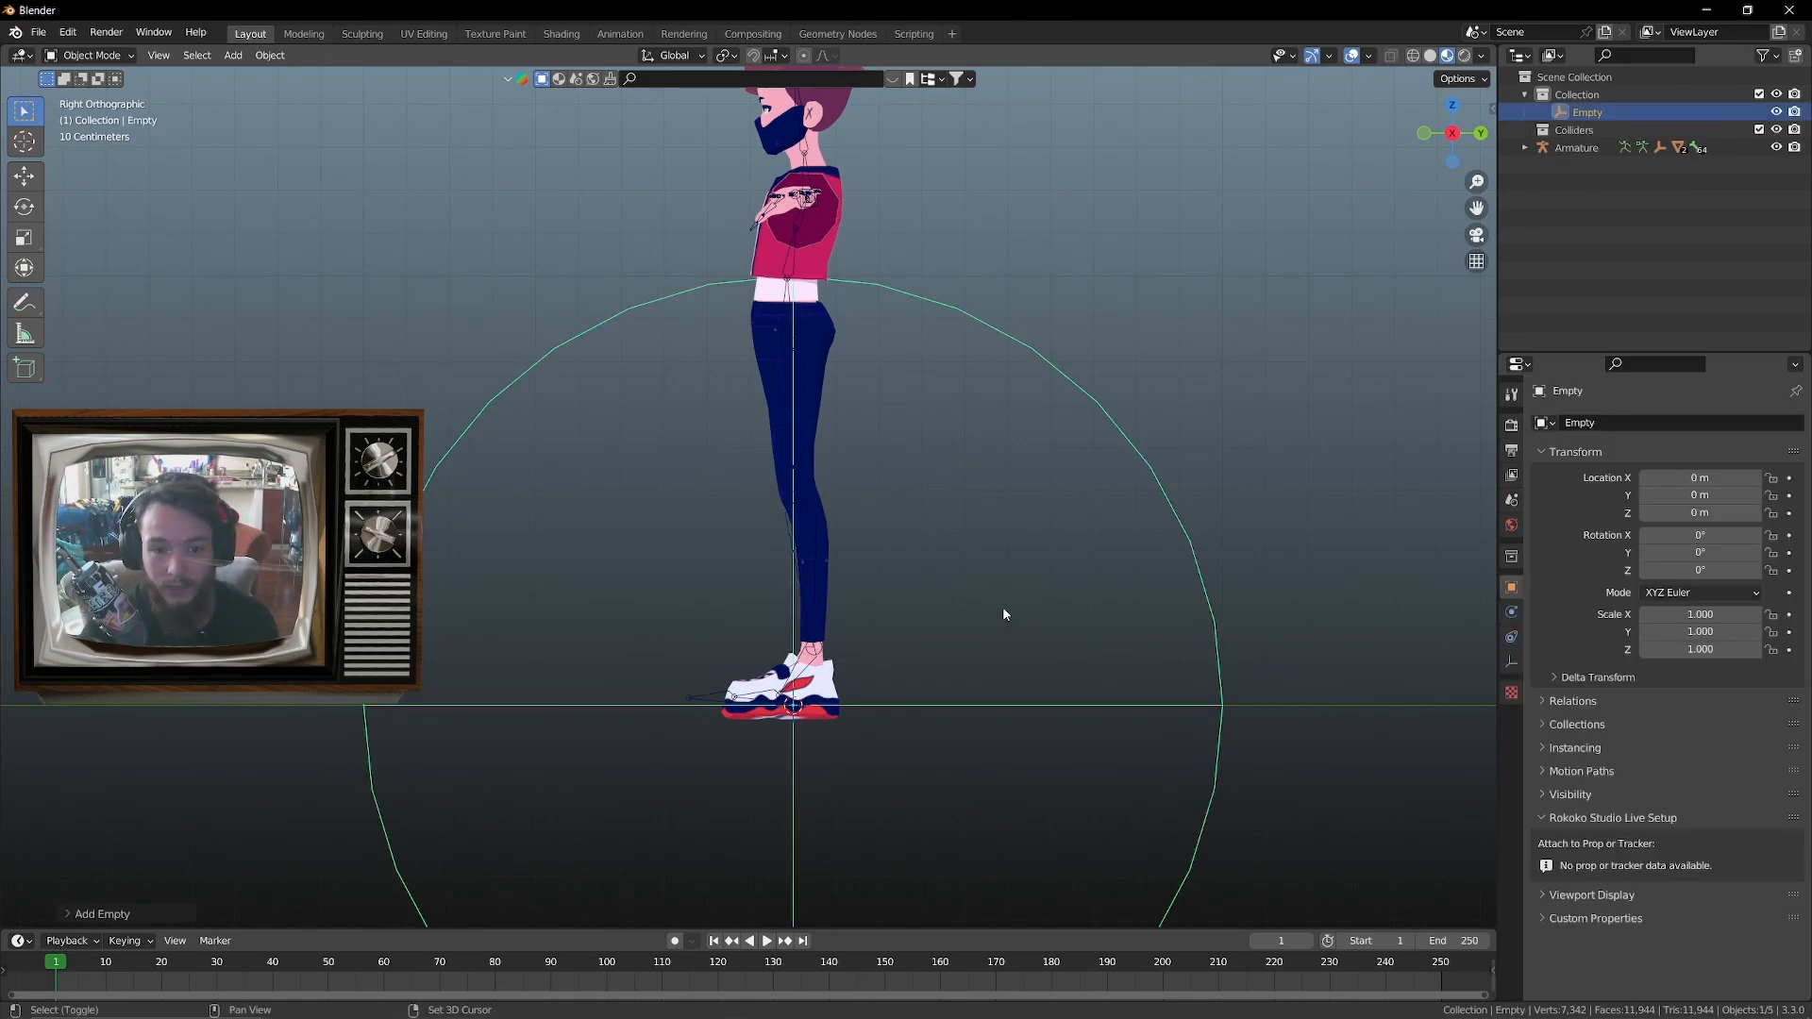
pyautogui.click(653, 105)
pyautogui.keyDown('shift'); pyautogui.moveTo(714, 172); pyautogui.dragTo(806, 393, button='middle'); pyautogui.keyUp('shift')
pyautogui.press('s')
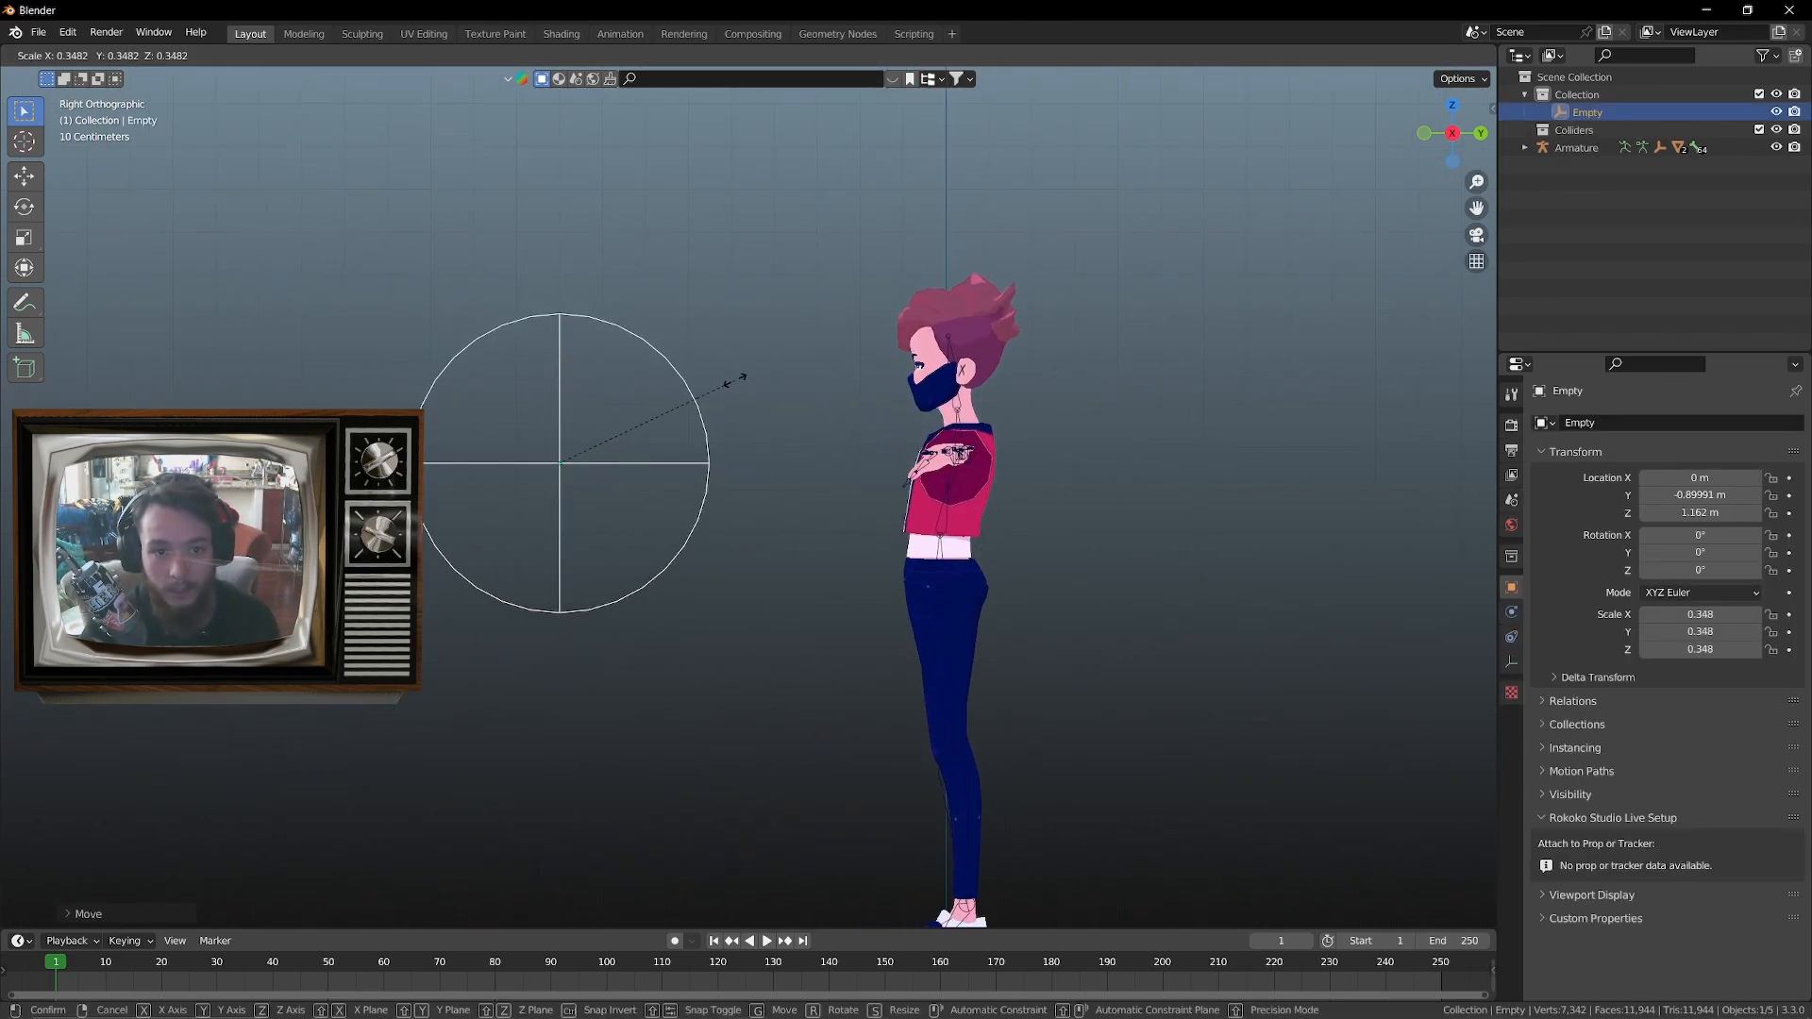
pyautogui.click(735, 379)
pyautogui.press('g')
pyautogui.click(862, 290)
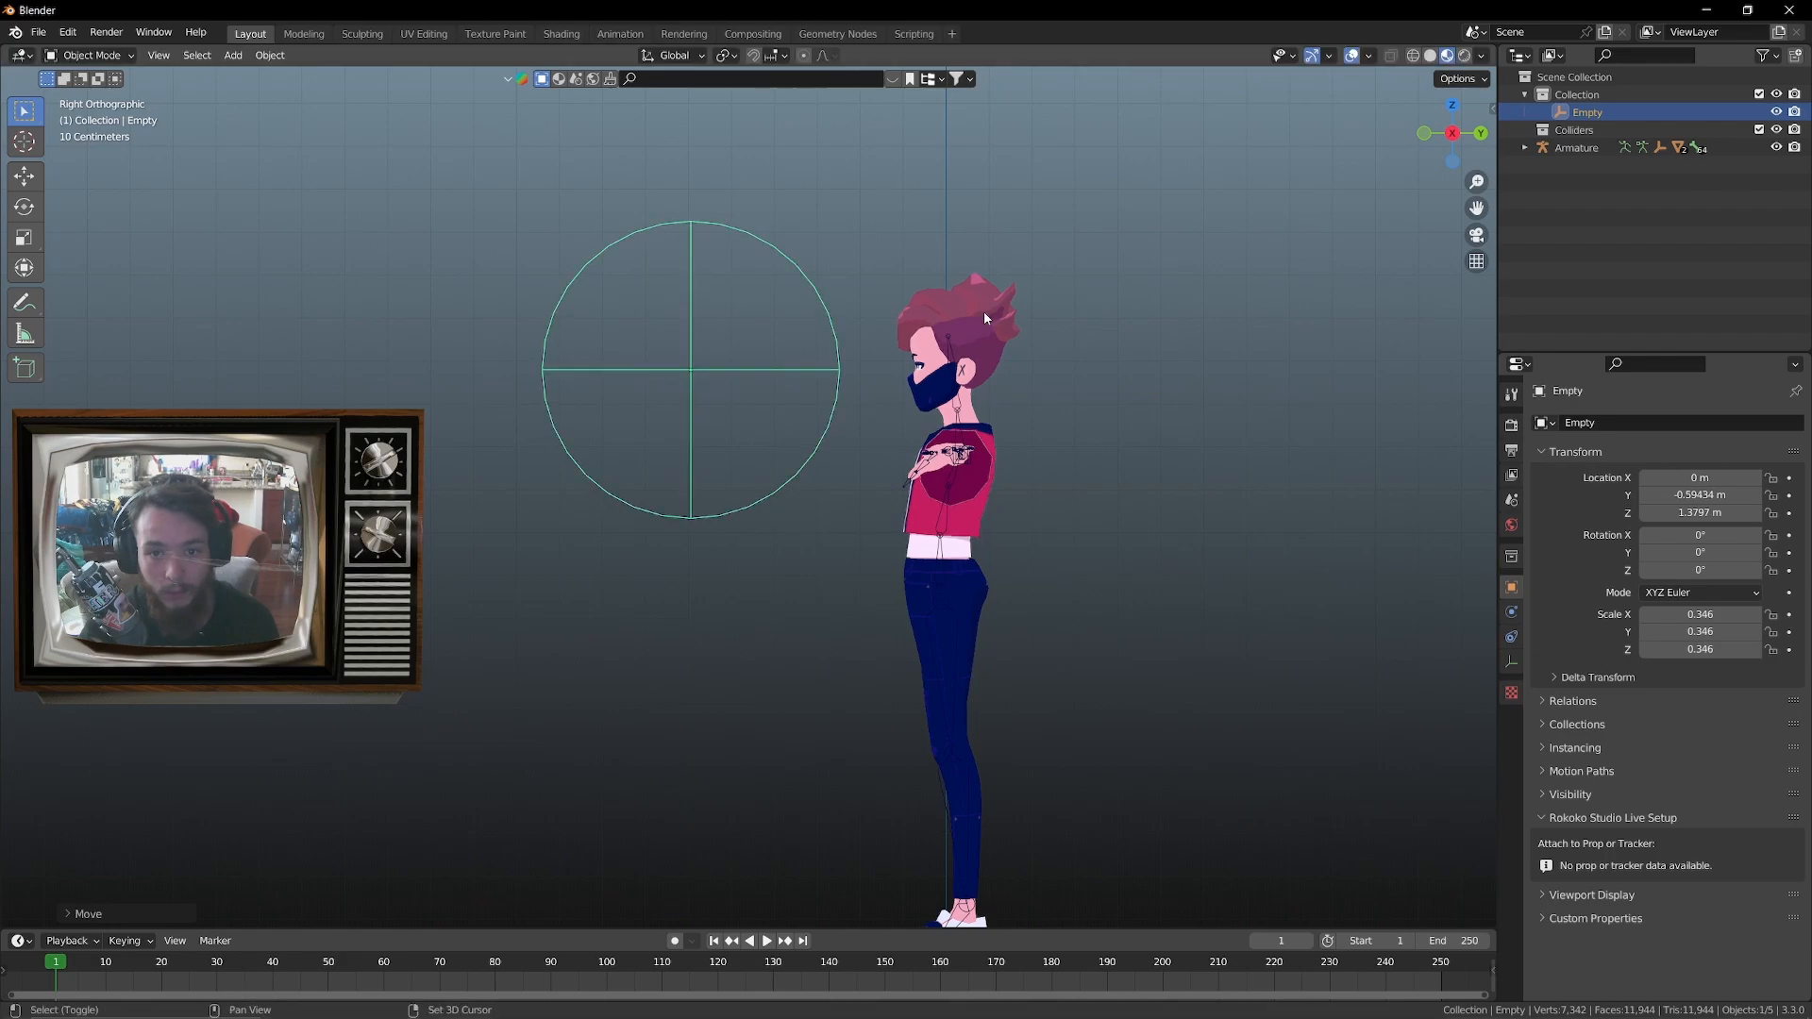
# Scale the empty down to about 0.109 and place it in front of the face at about Y -0.32 m, Z 1.39 m
pyautogui.keyDown('shift'); pyautogui.moveTo(1077, 409); pyautogui.dragTo(1033, 447, button='middle'); pyautogui.keyUp('shift')
pyautogui.scroll(4, 1033, 448)
pyautogui.press('s')
pyautogui.click(868, 387)
pyautogui.press('g')
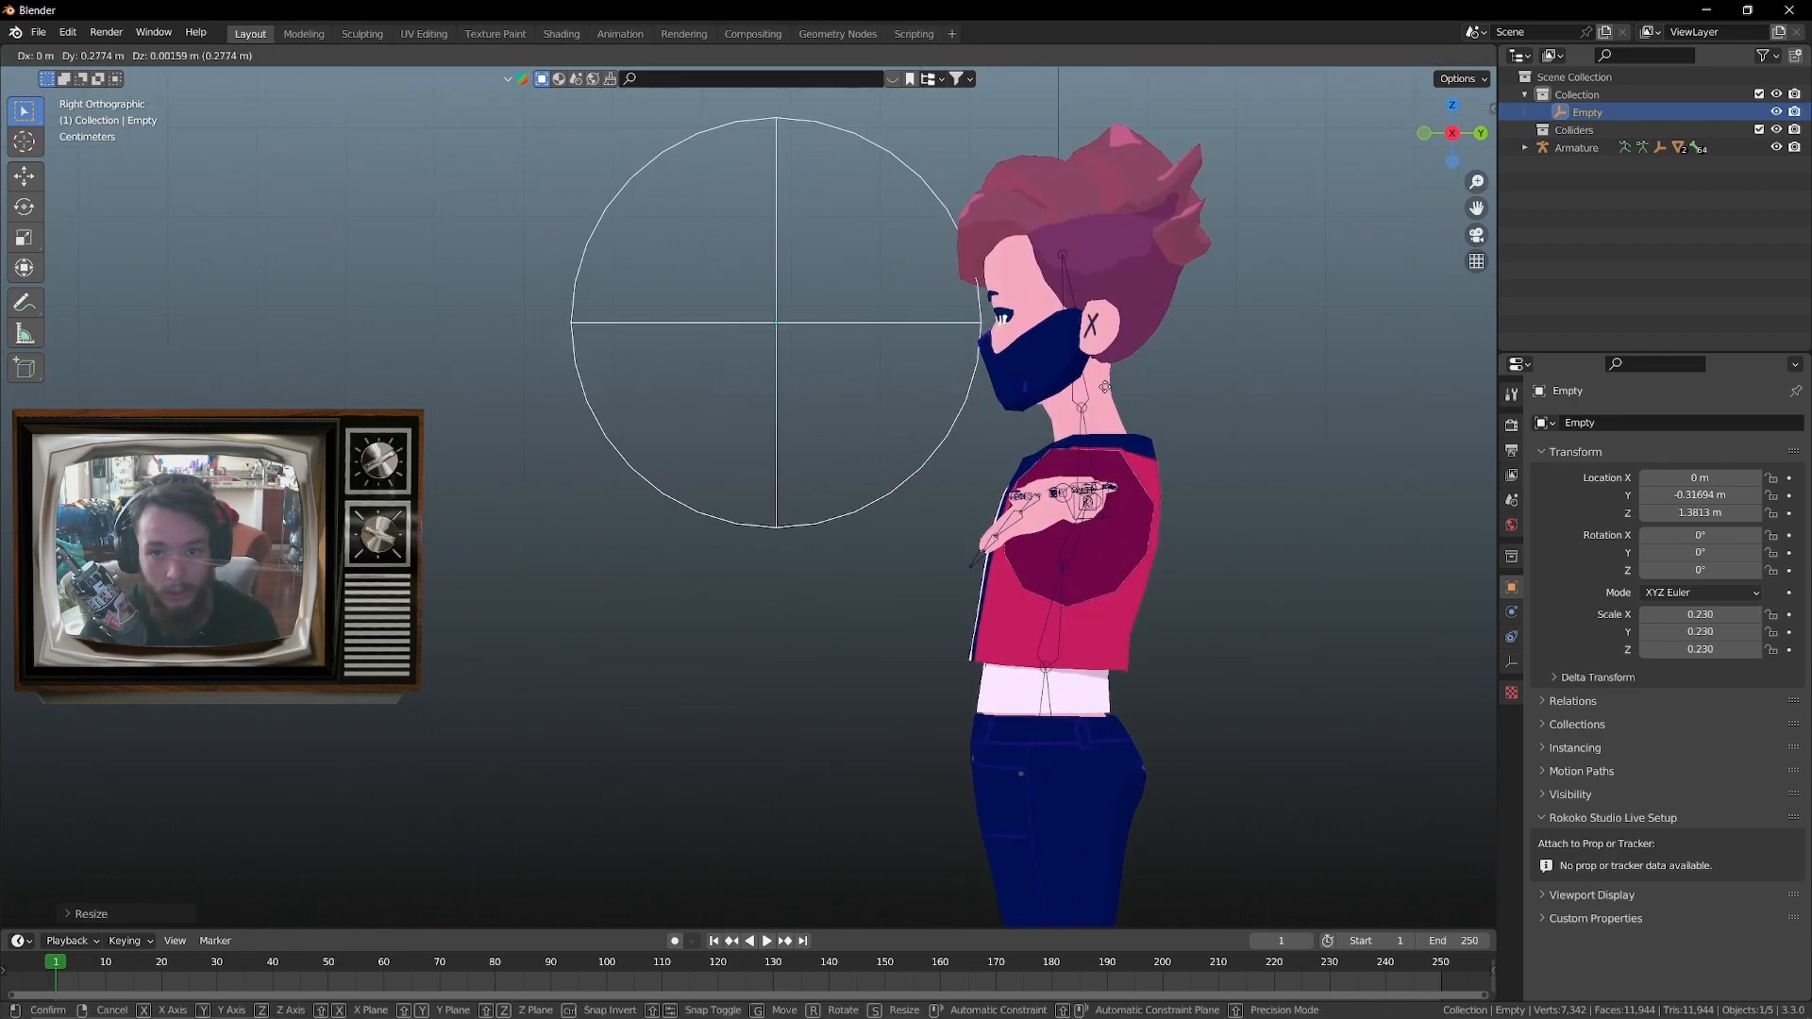
pyautogui.click(1072, 380)
pyautogui.press('s')
pyautogui.click(893, 347)
pyautogui.press('g')
pyautogui.press('z')
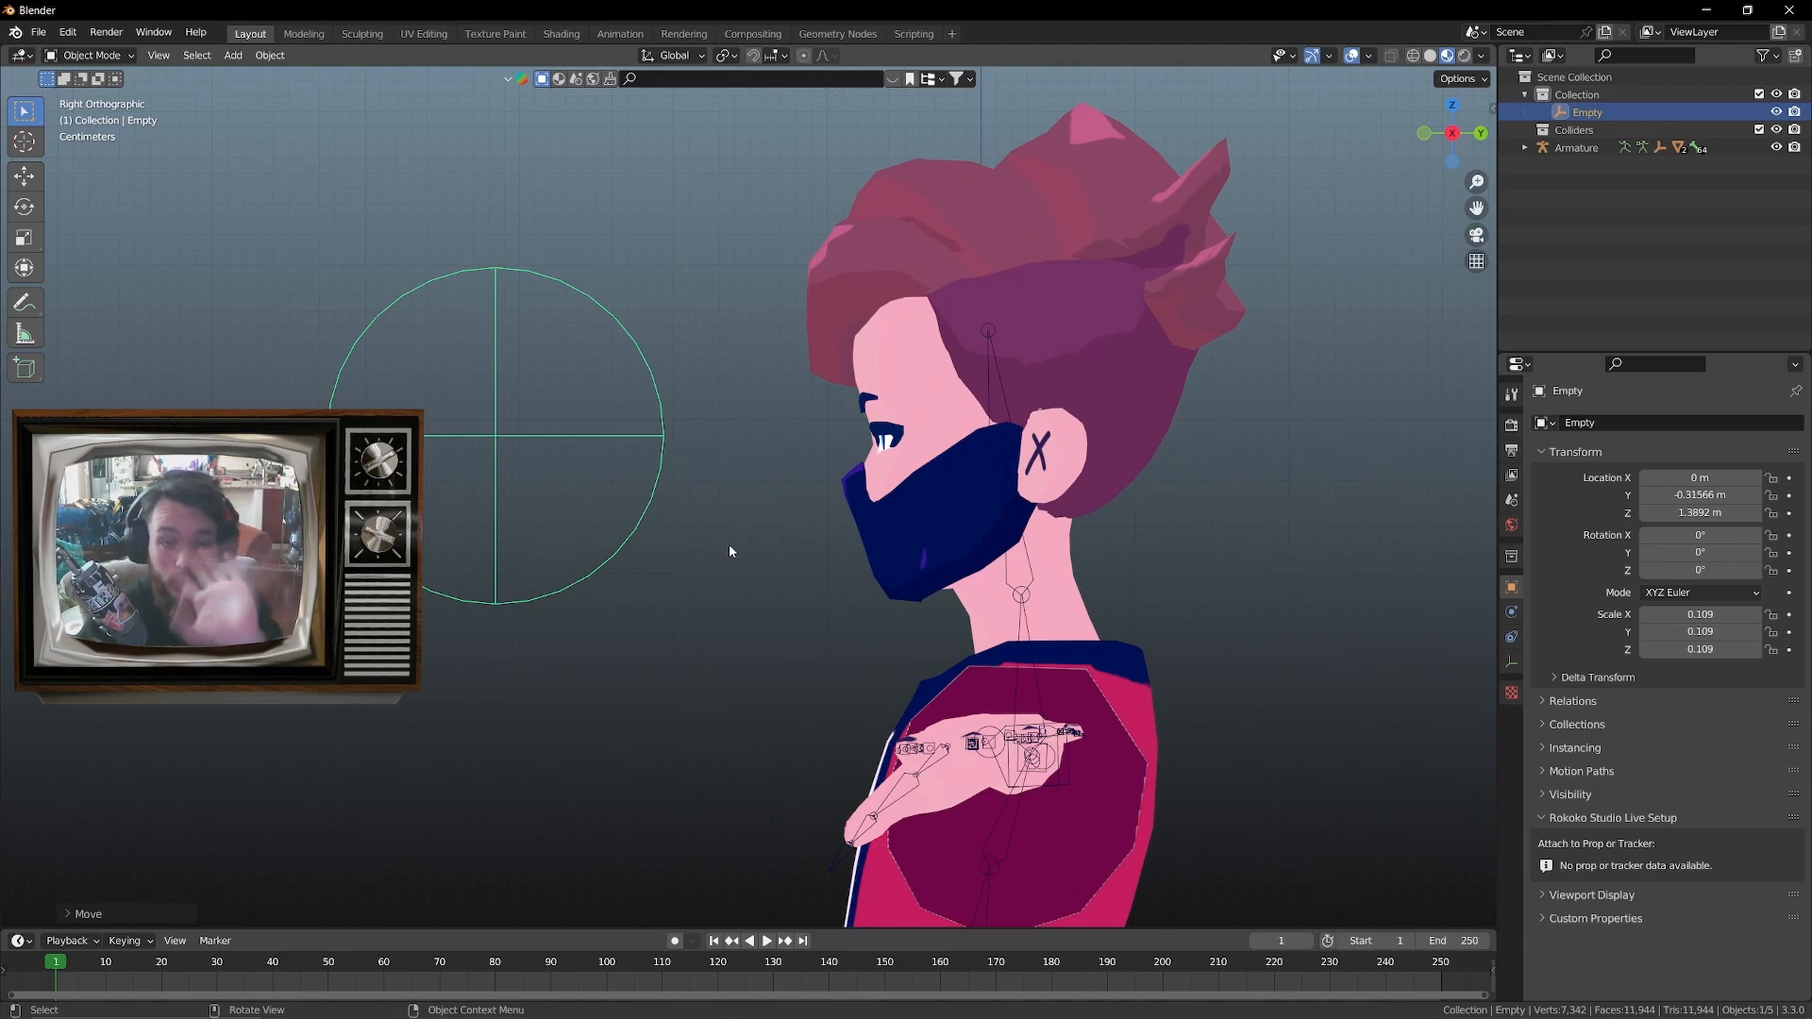
# Set the empty's Y location to -0.3 m and its Z location to 1.4 m
pyautogui.press('n')
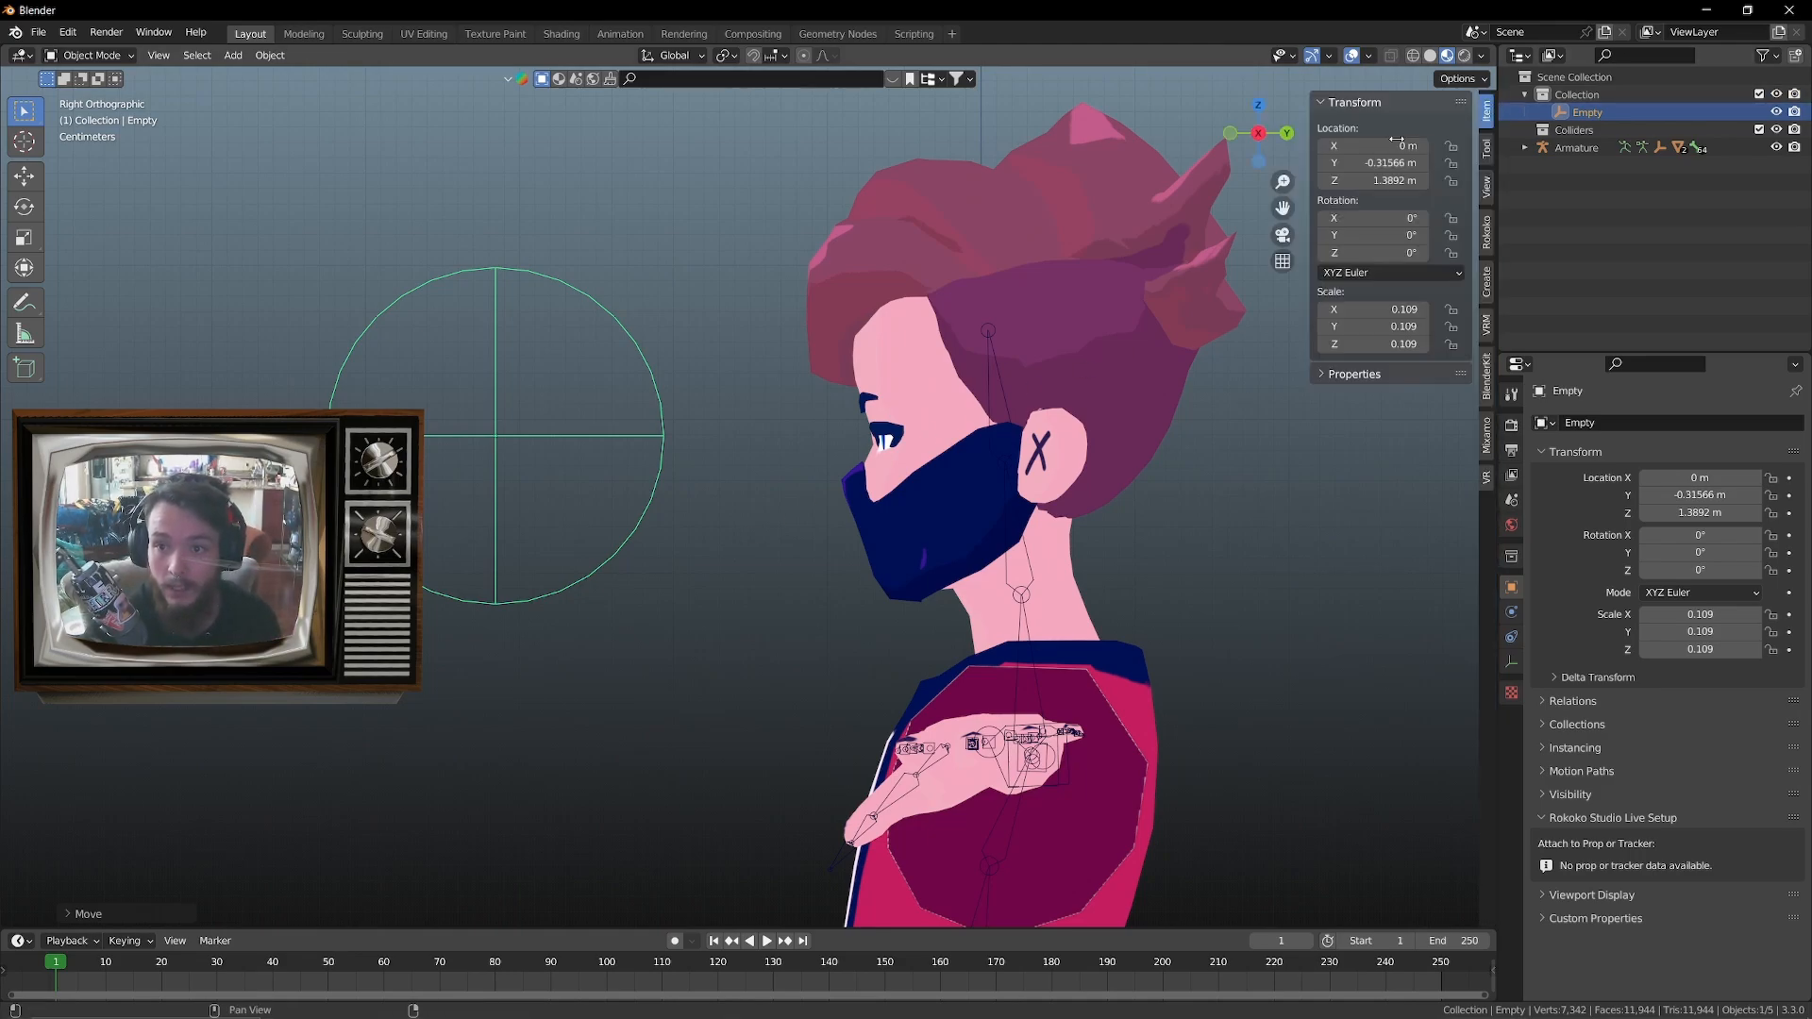
pyautogui.click(1378, 163)
pyautogui.click(1377, 162)
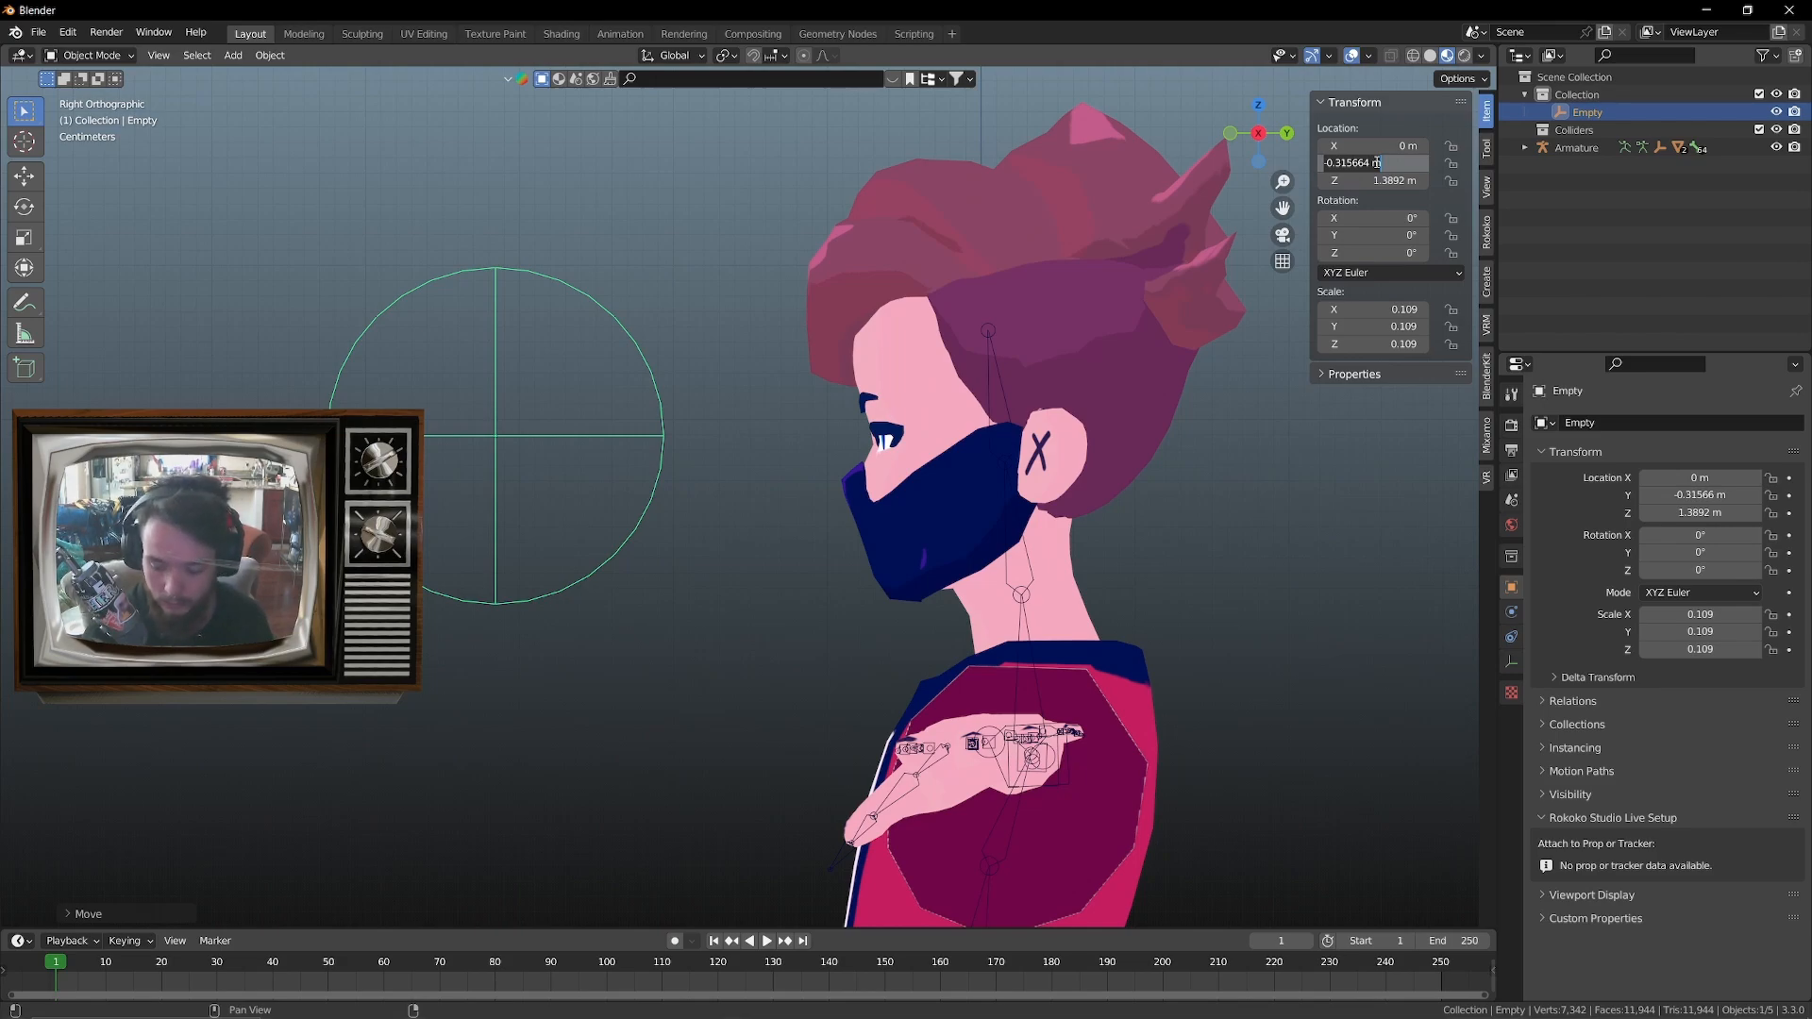
pyautogui.press('BackSpace')
pyautogui.write('-0.3')
pyautogui.press('Return')
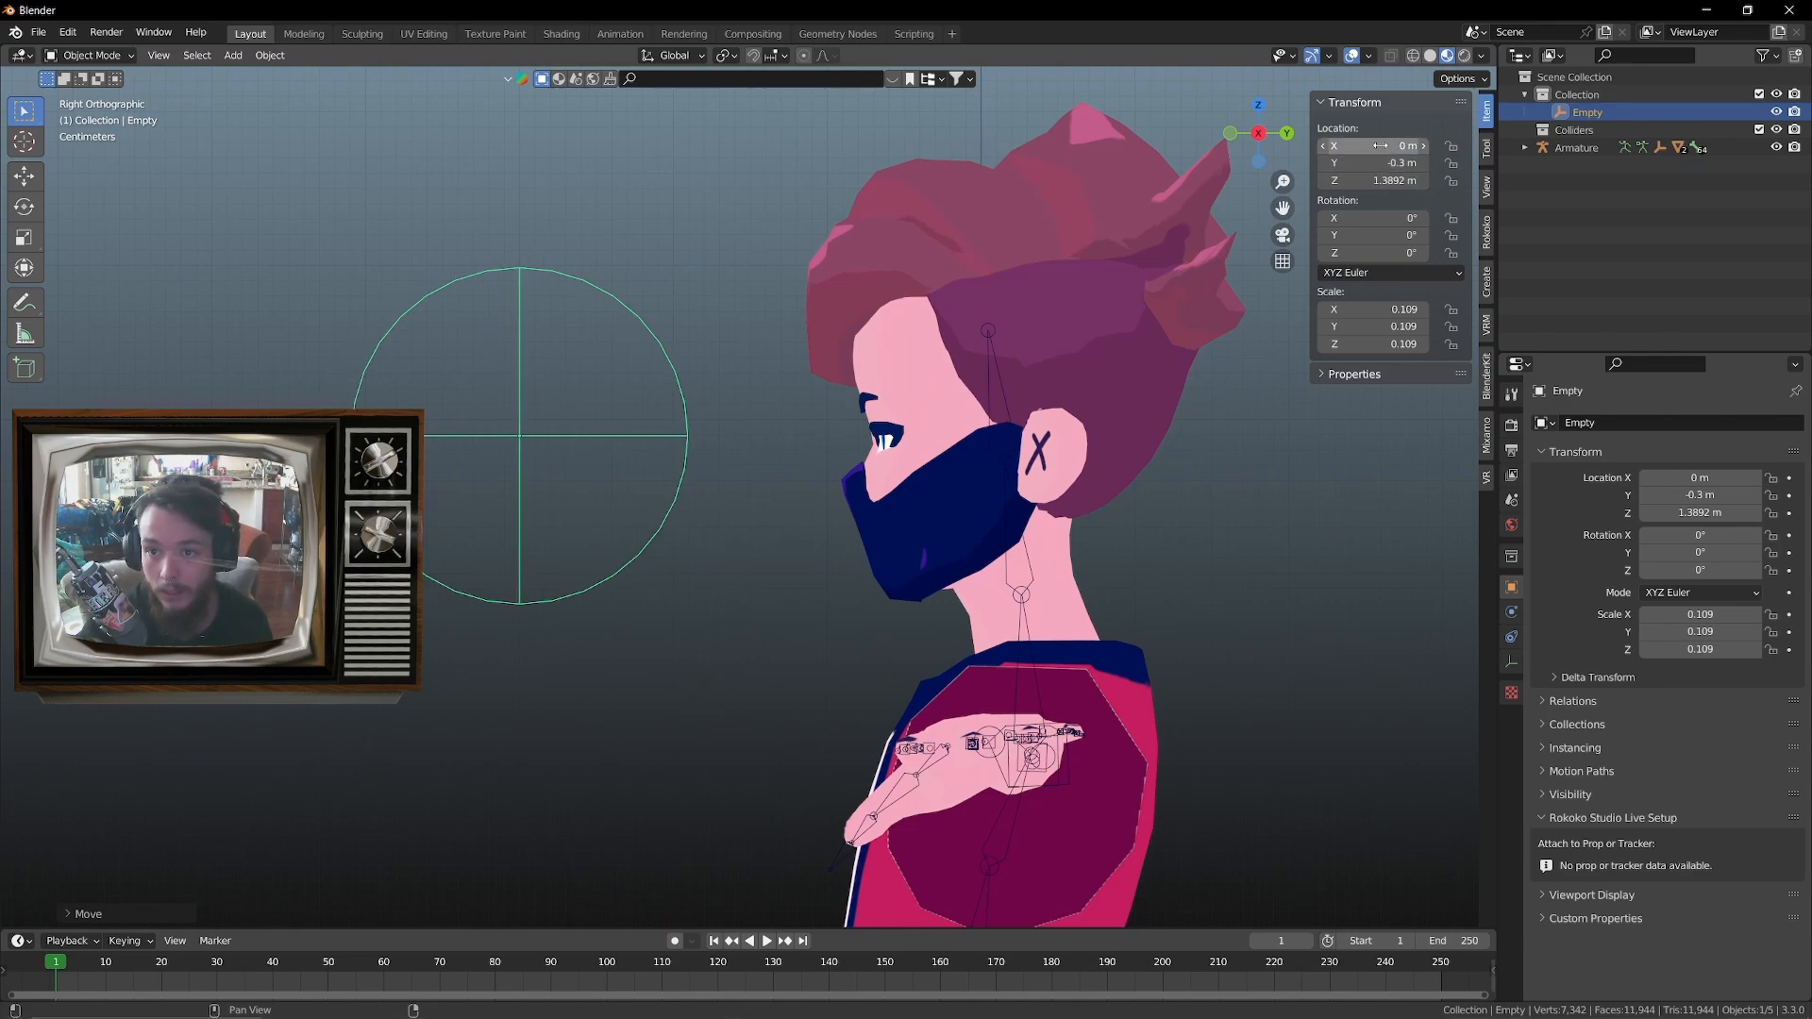
pyautogui.click(1374, 180)
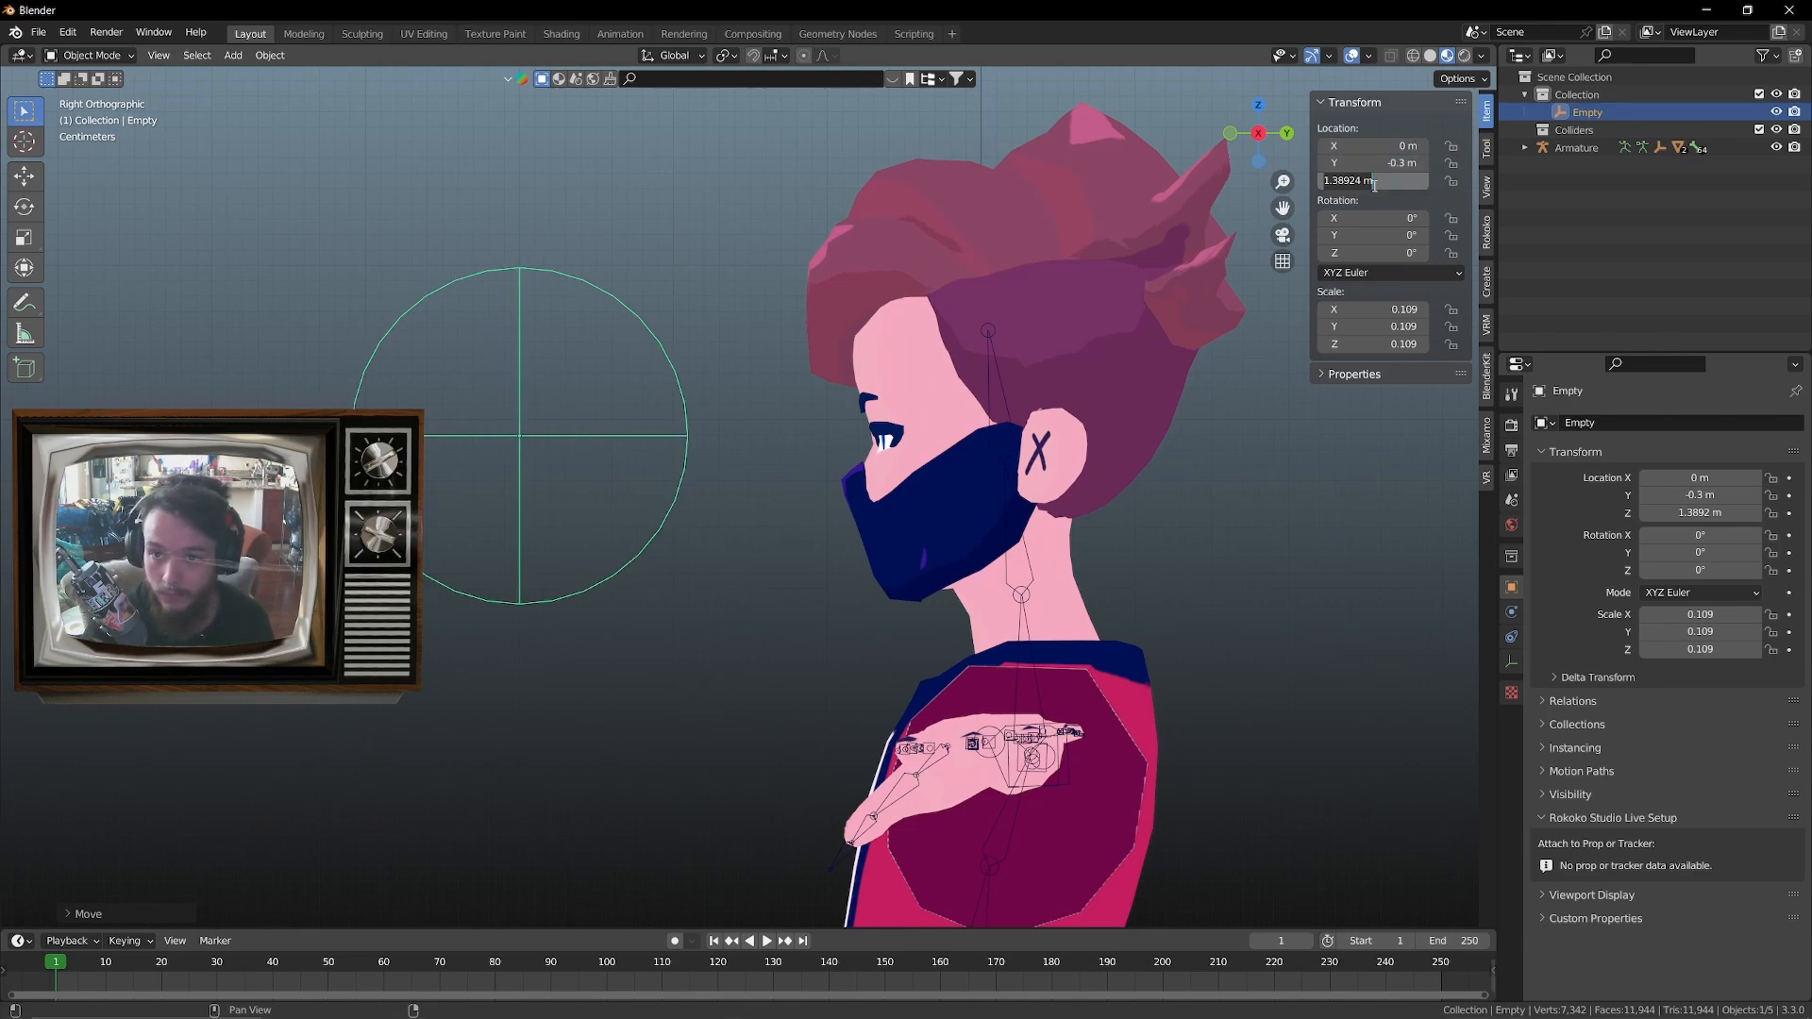
pyautogui.write('1.4')
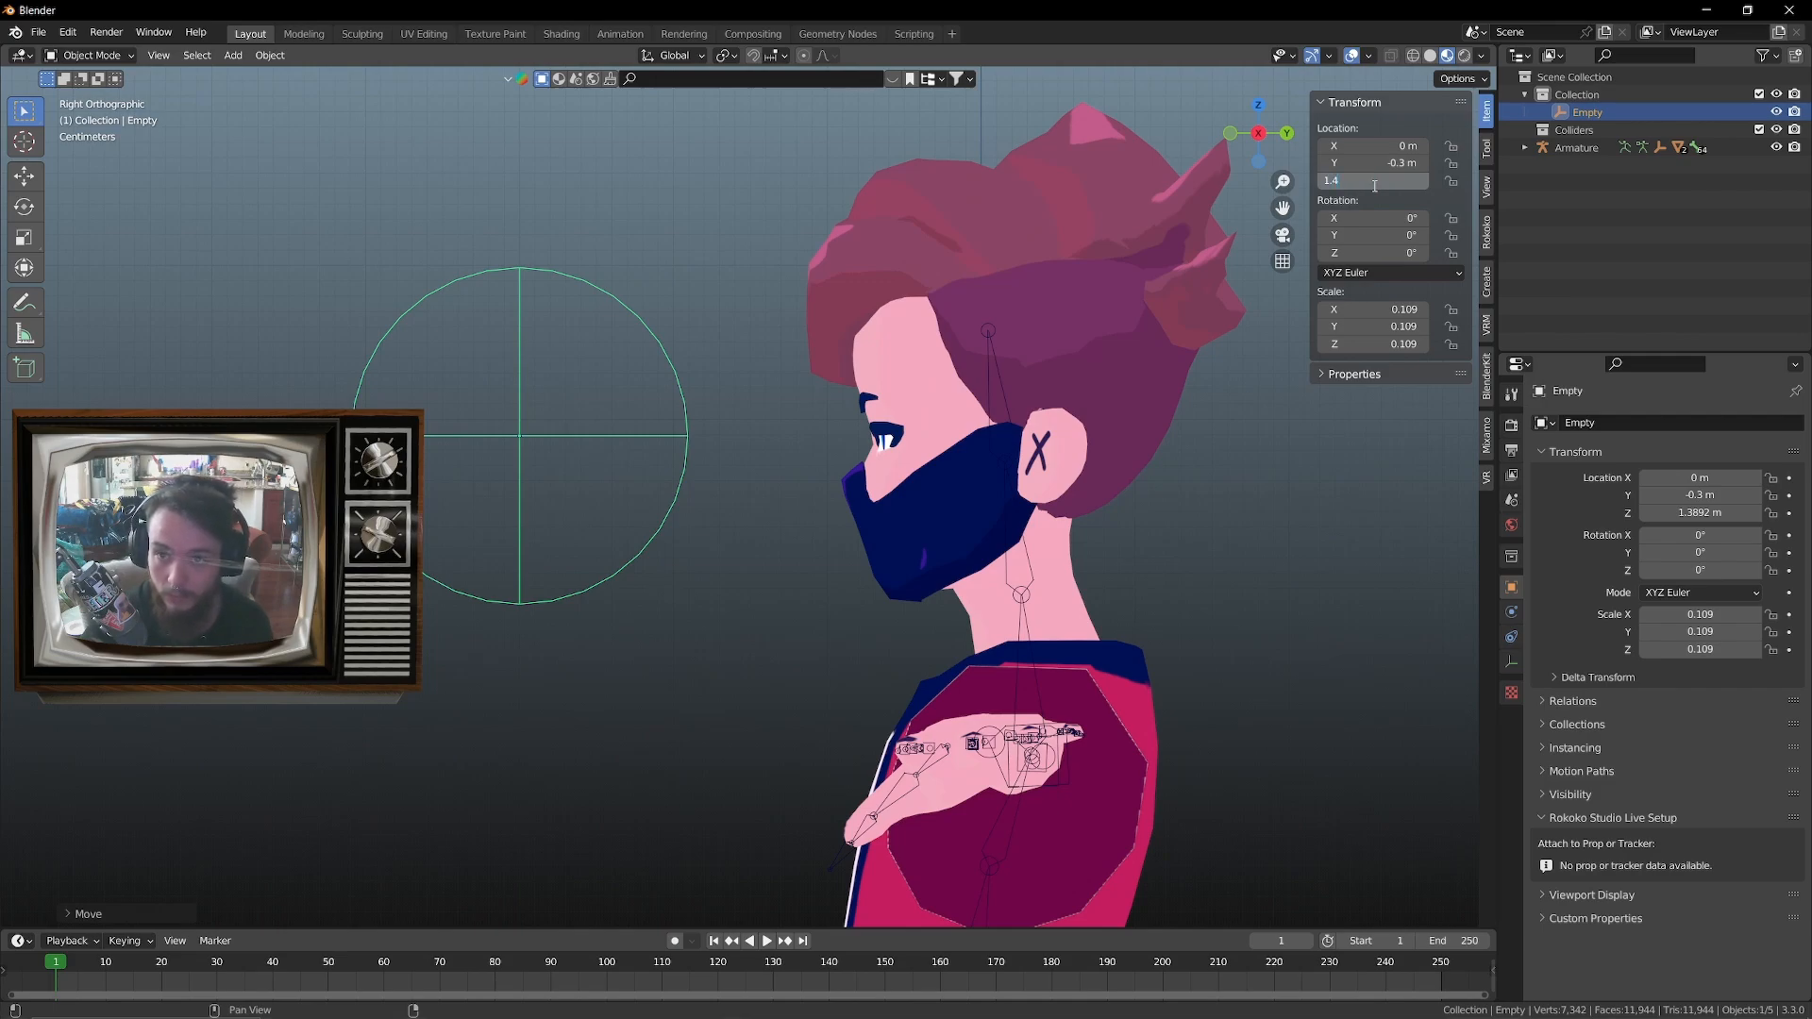
pyautogui.press('Return')
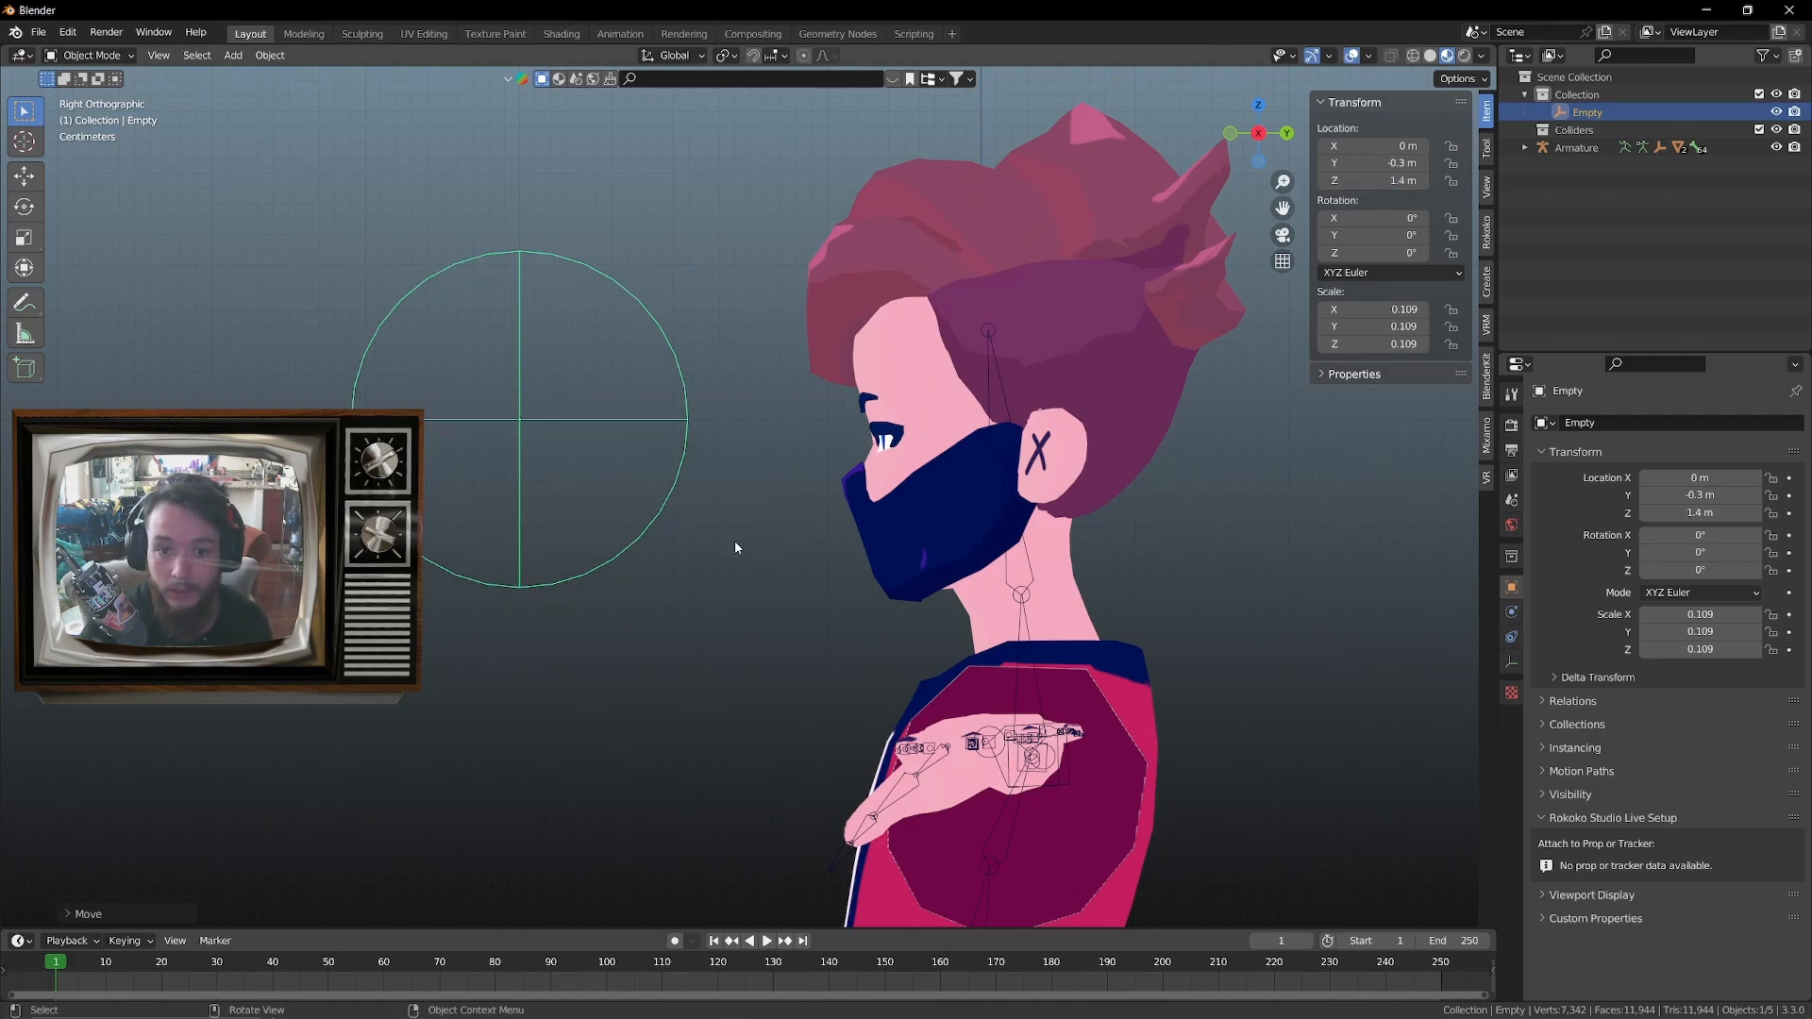
pyautogui.moveTo(1378, 180); pyautogui.dragTo(1363, 186)
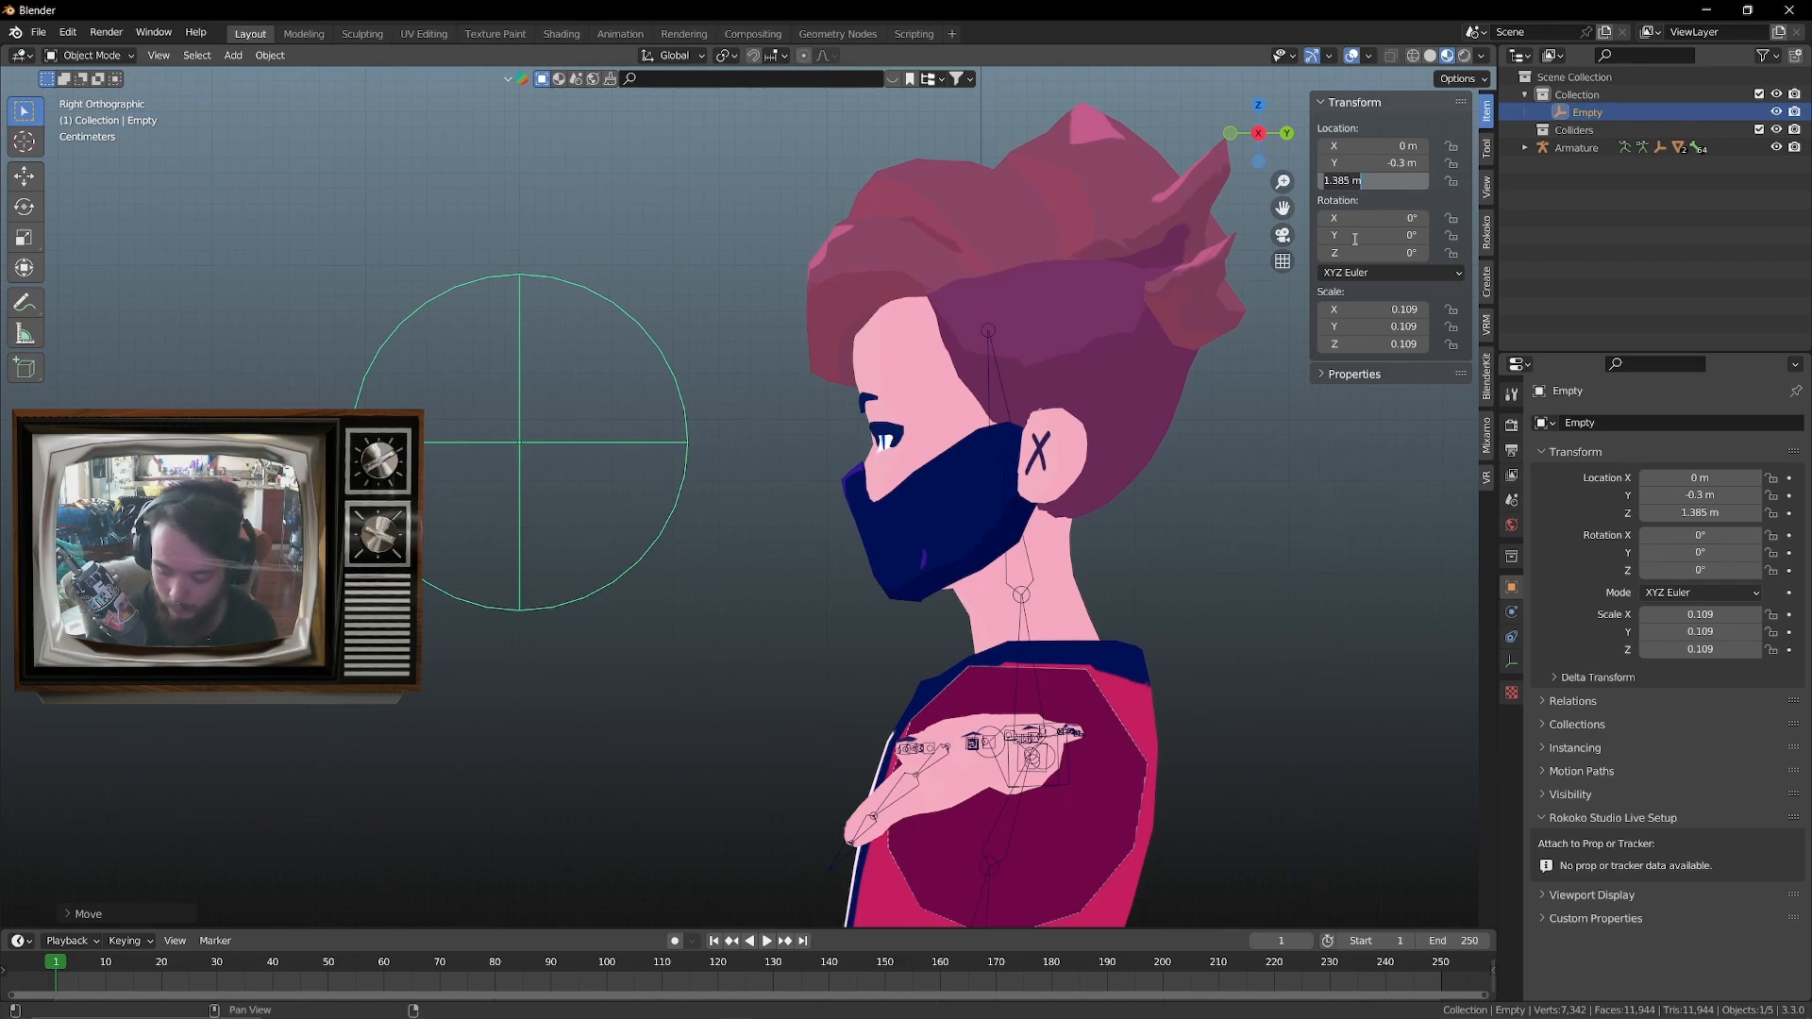
pyautogui.hotkey('ctrl', 'z')
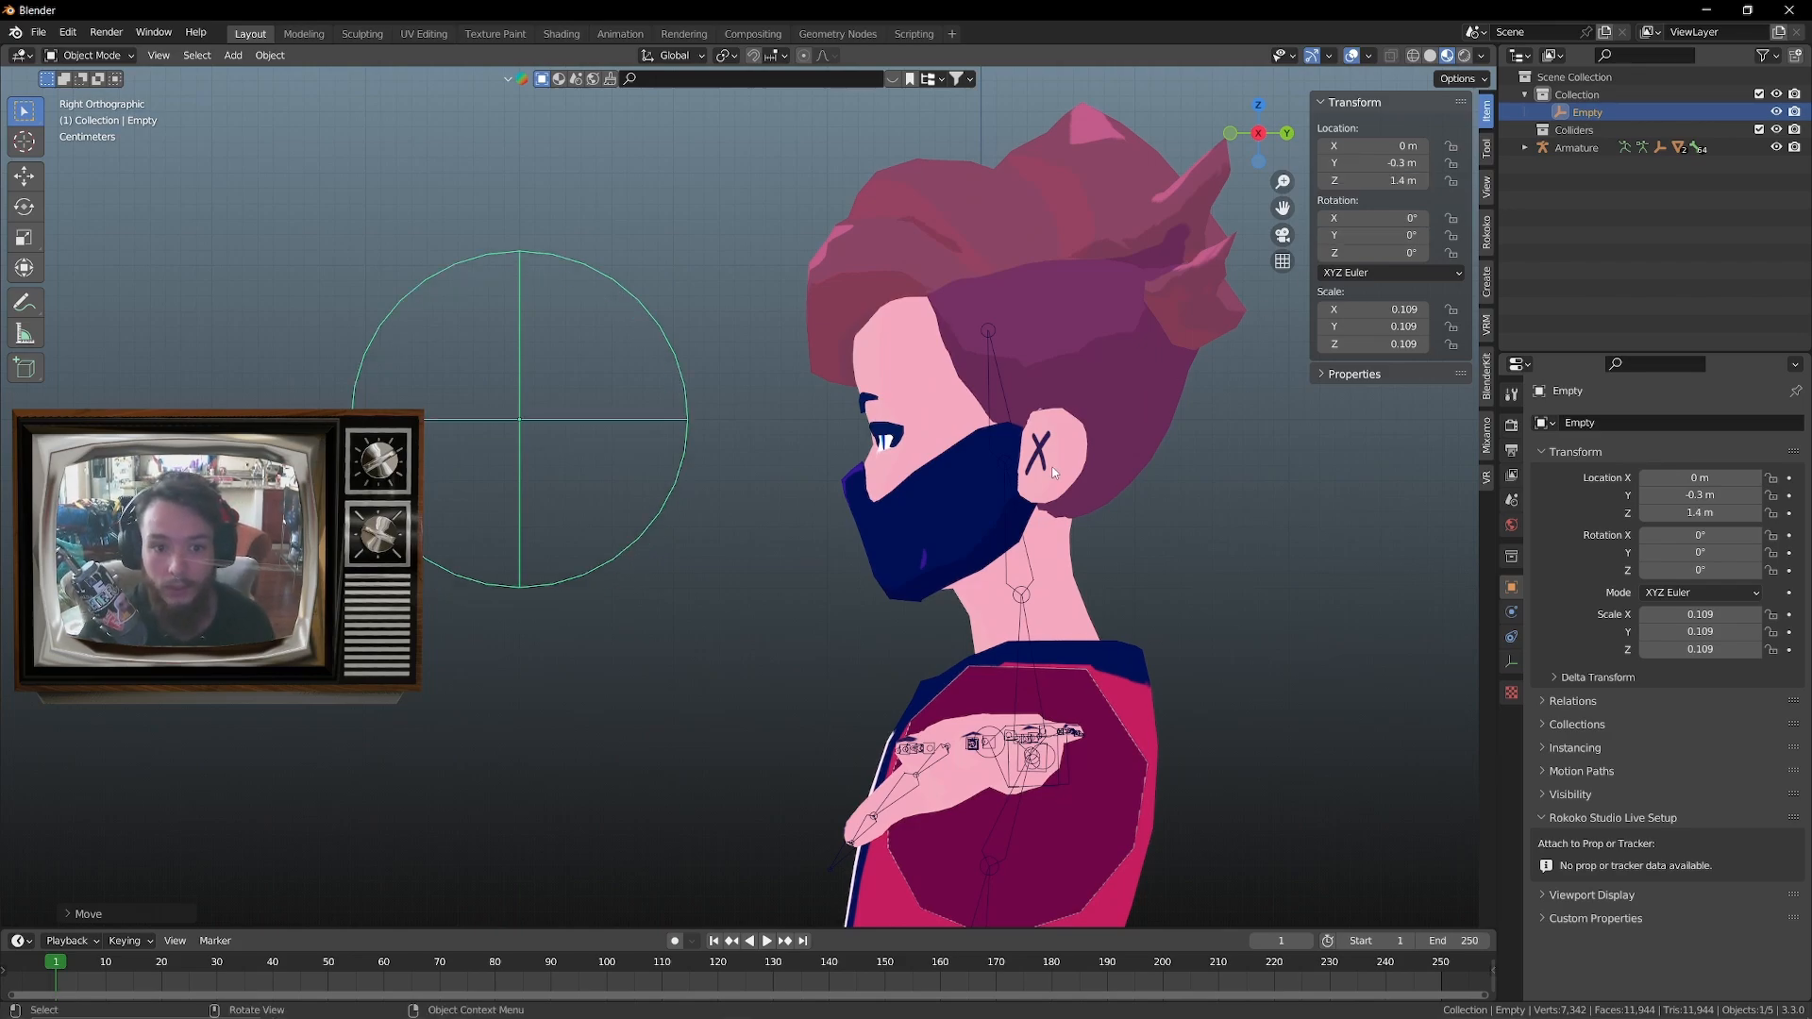
# Select the avatar's body mesh and show its mesh data with the shape keys
pyautogui.moveTo(1042, 441); pyautogui.dragTo(641, 400, button='middle')
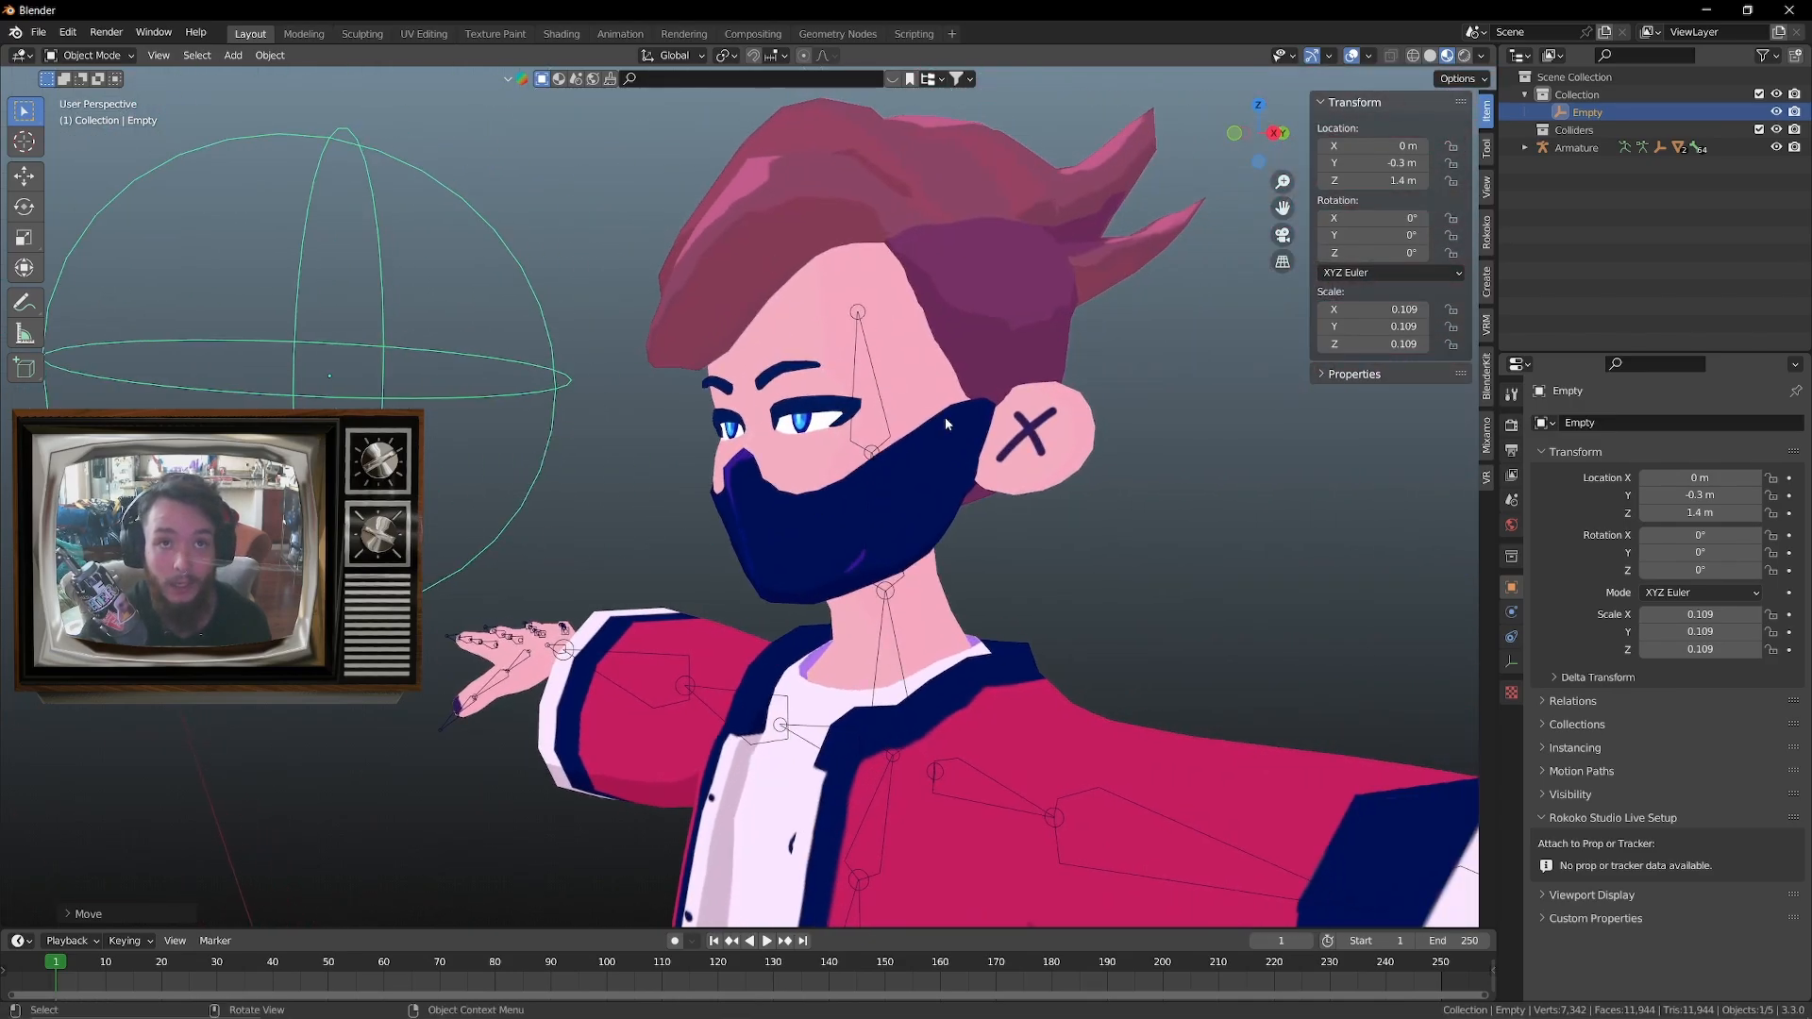
pyautogui.scroll(-3, 678, 498)
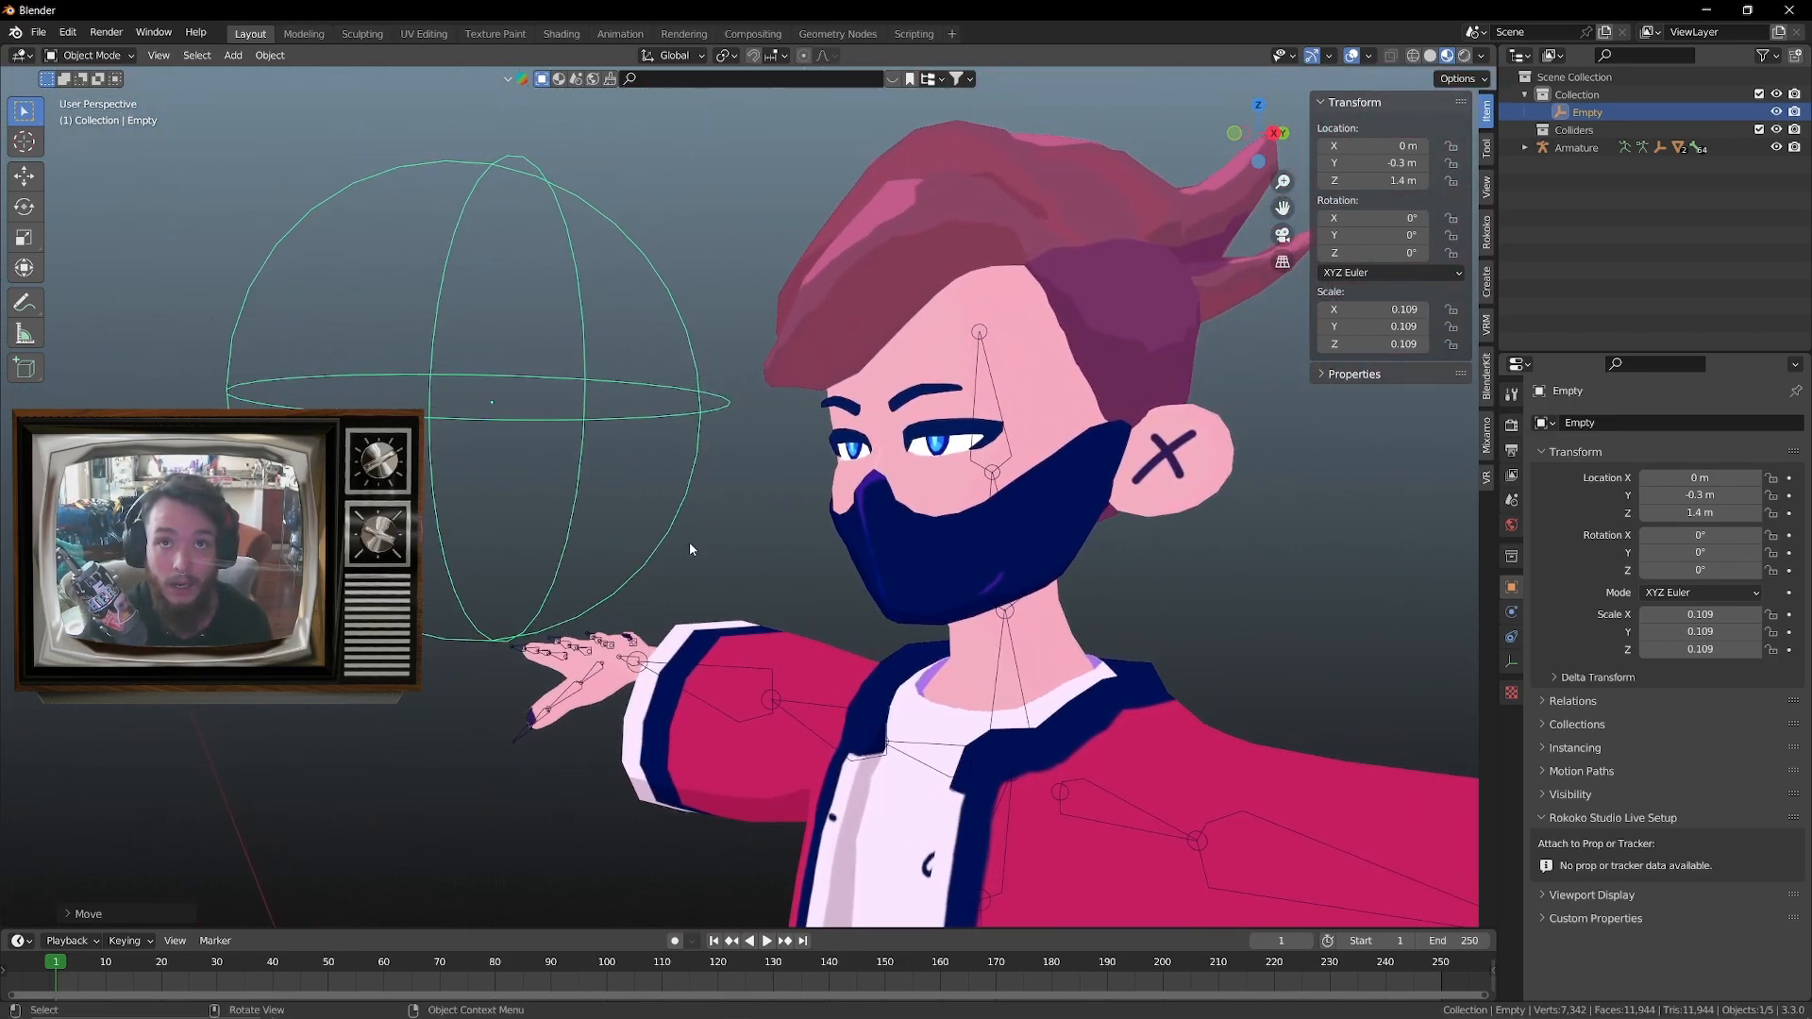
pyautogui.scroll(-2, 920, 485)
pyautogui.scroll(-3, 927, 510)
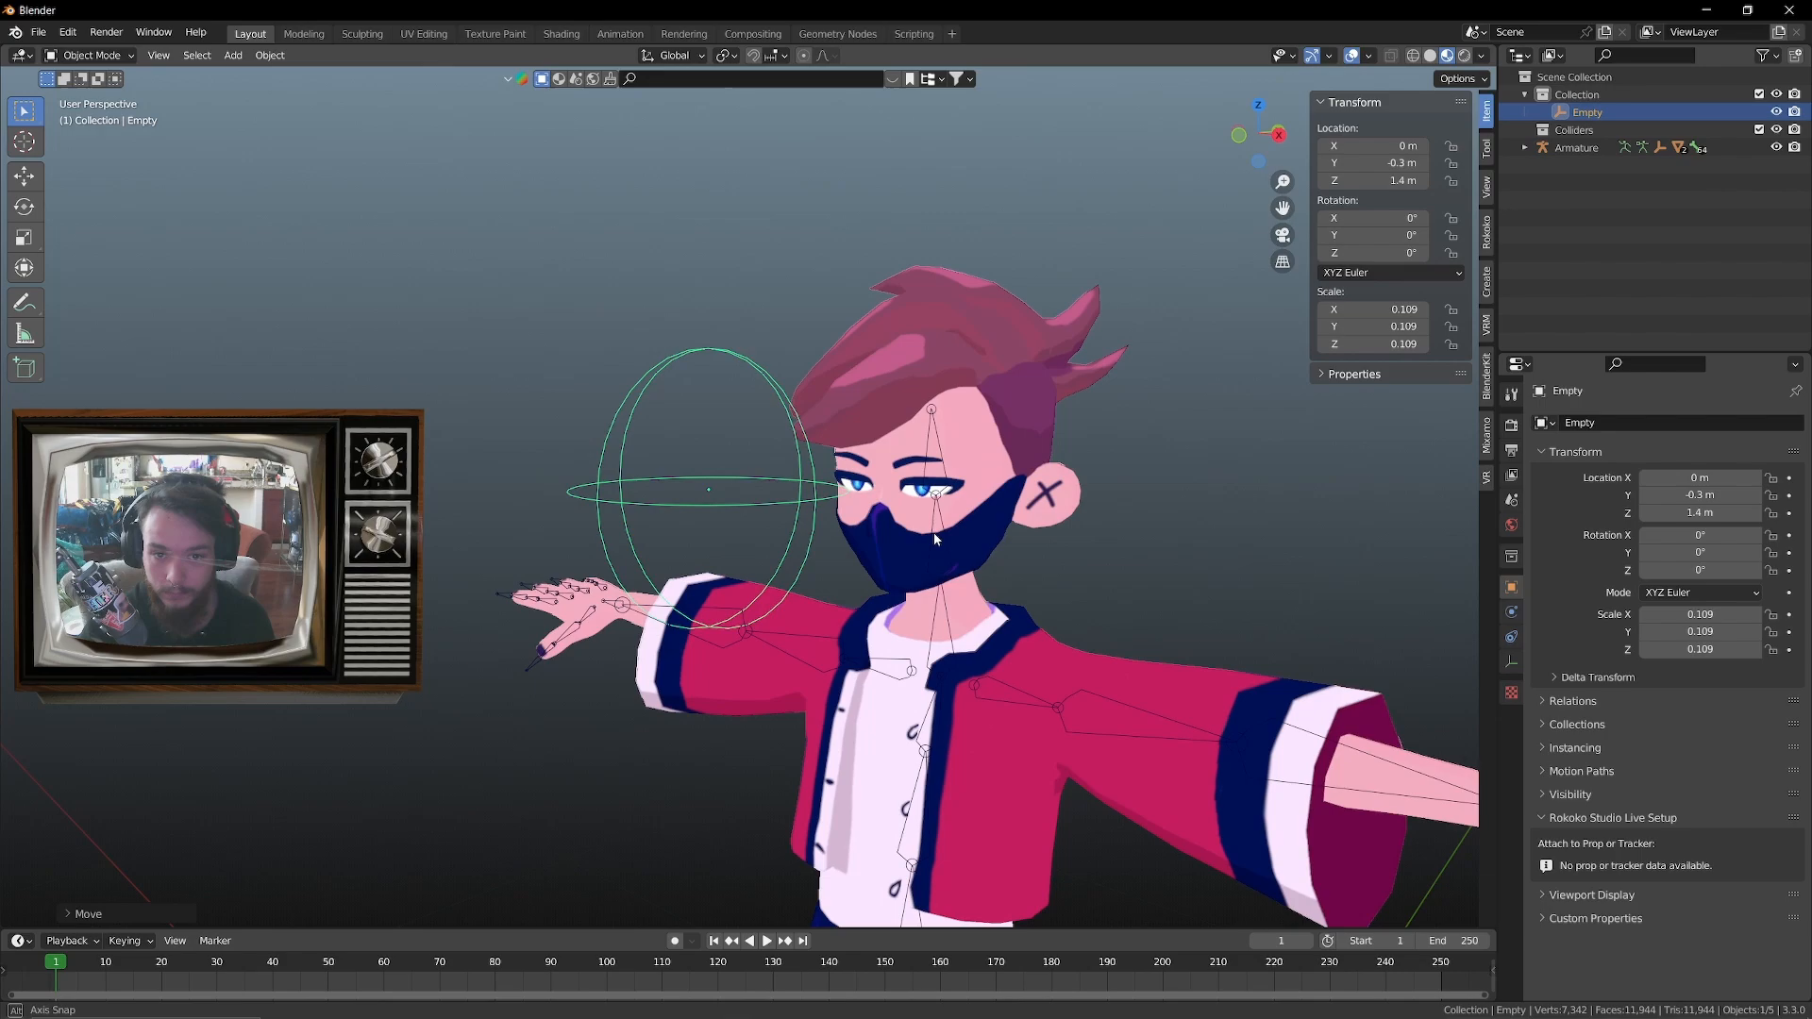
pyautogui.click(898, 400)
pyautogui.scroll(3, 934, 423)
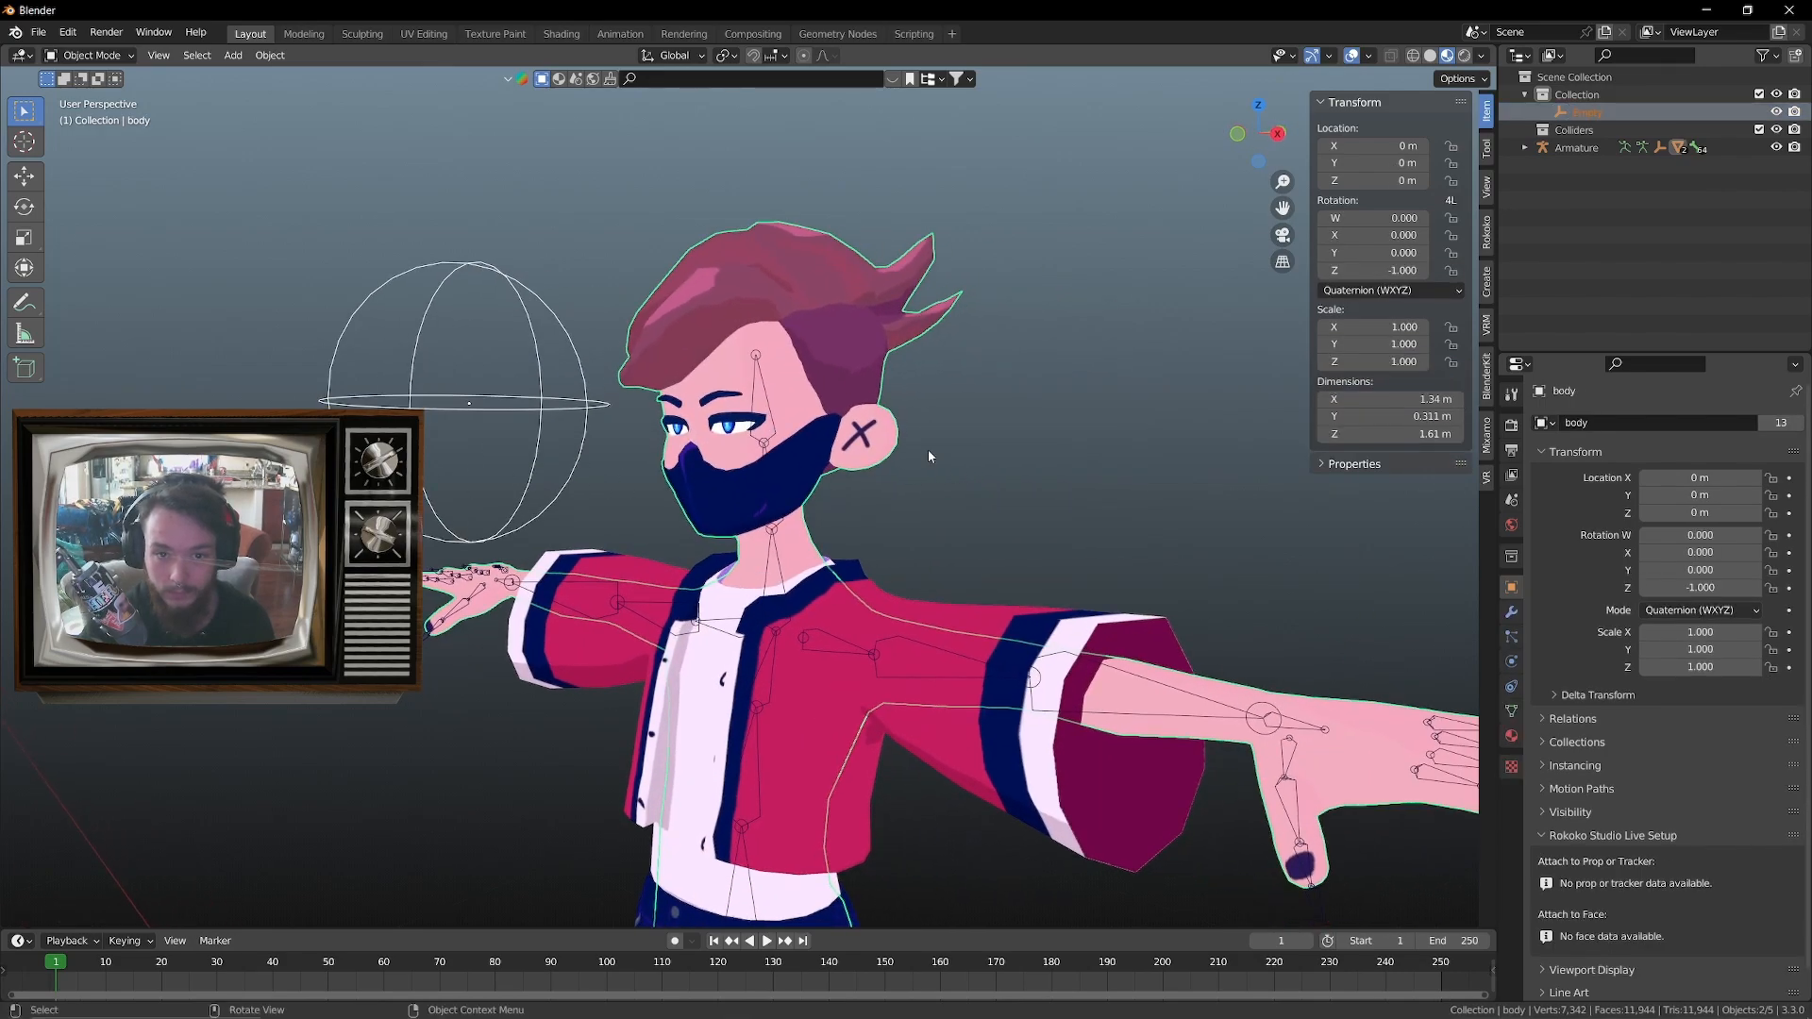
pyautogui.click(519, 388)
pyautogui.moveTo(579, 450)
pyautogui.mouseDown(button='middle')
pyautogui.moveTo(648, 460)
pyautogui.moveTo(598, 446)
pyautogui.mouseUp(button='middle')
pyautogui.click(720, 353)
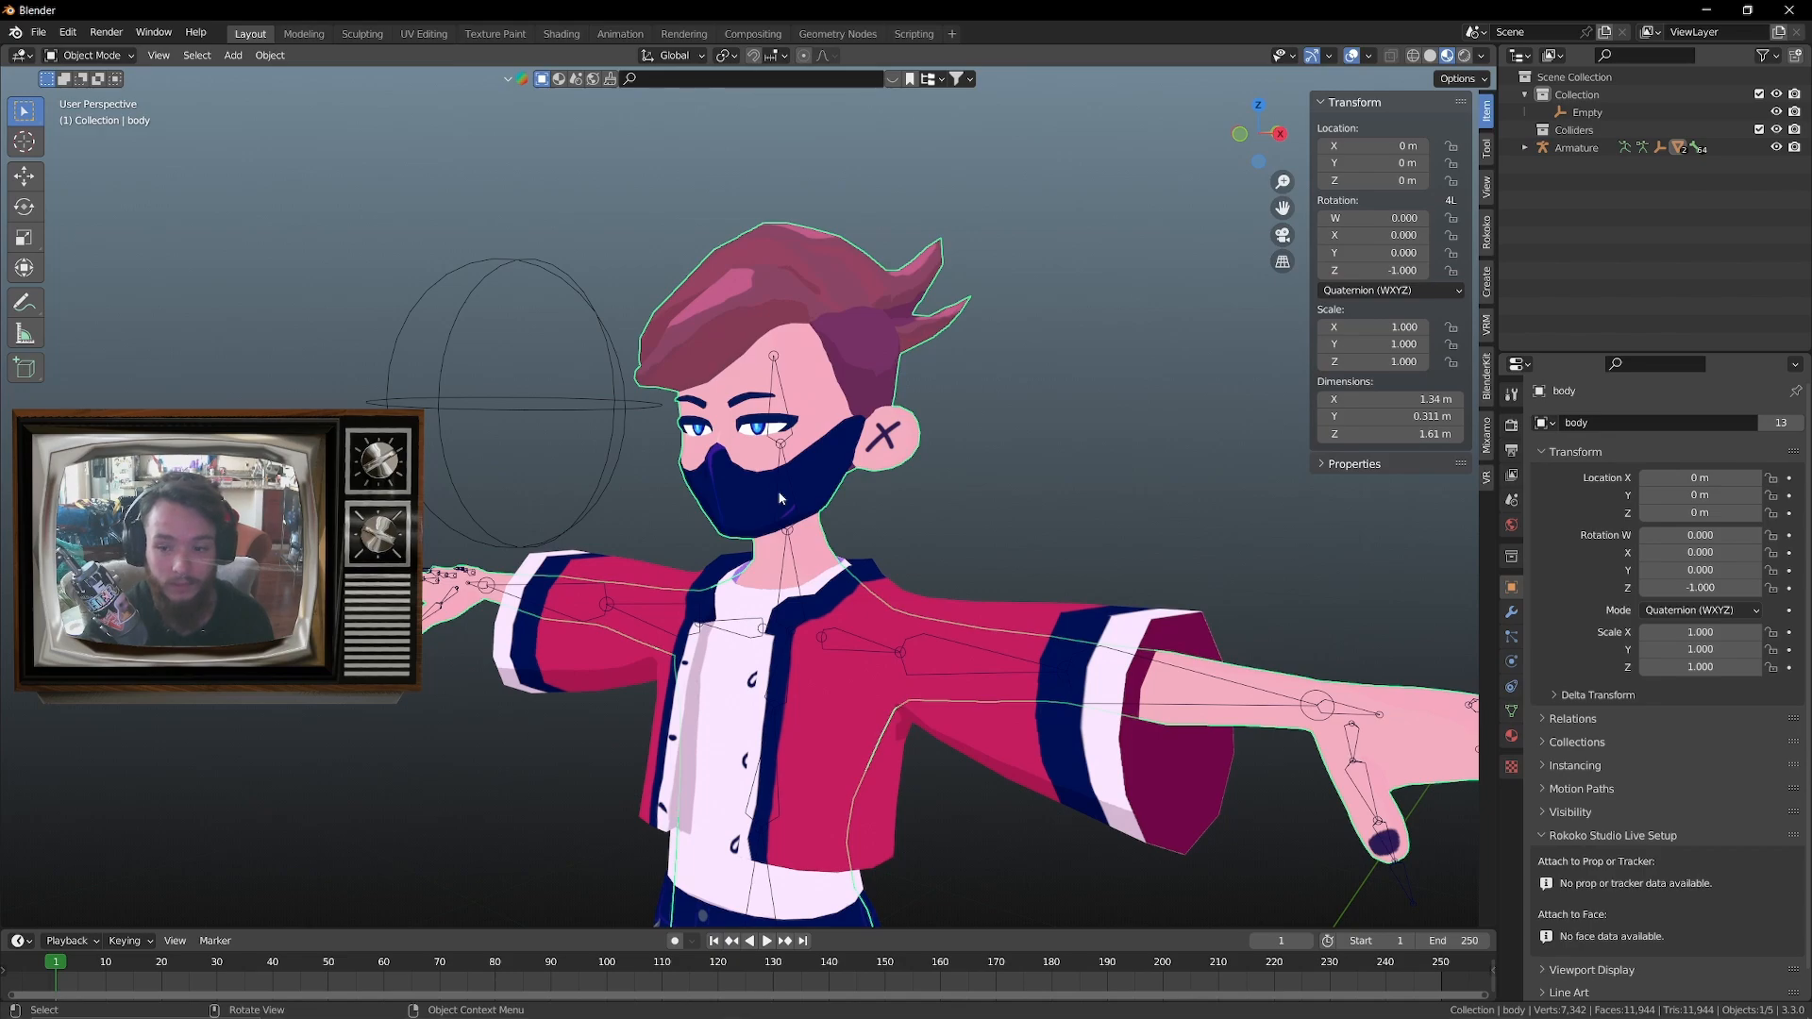
pyautogui.click(1512, 711)
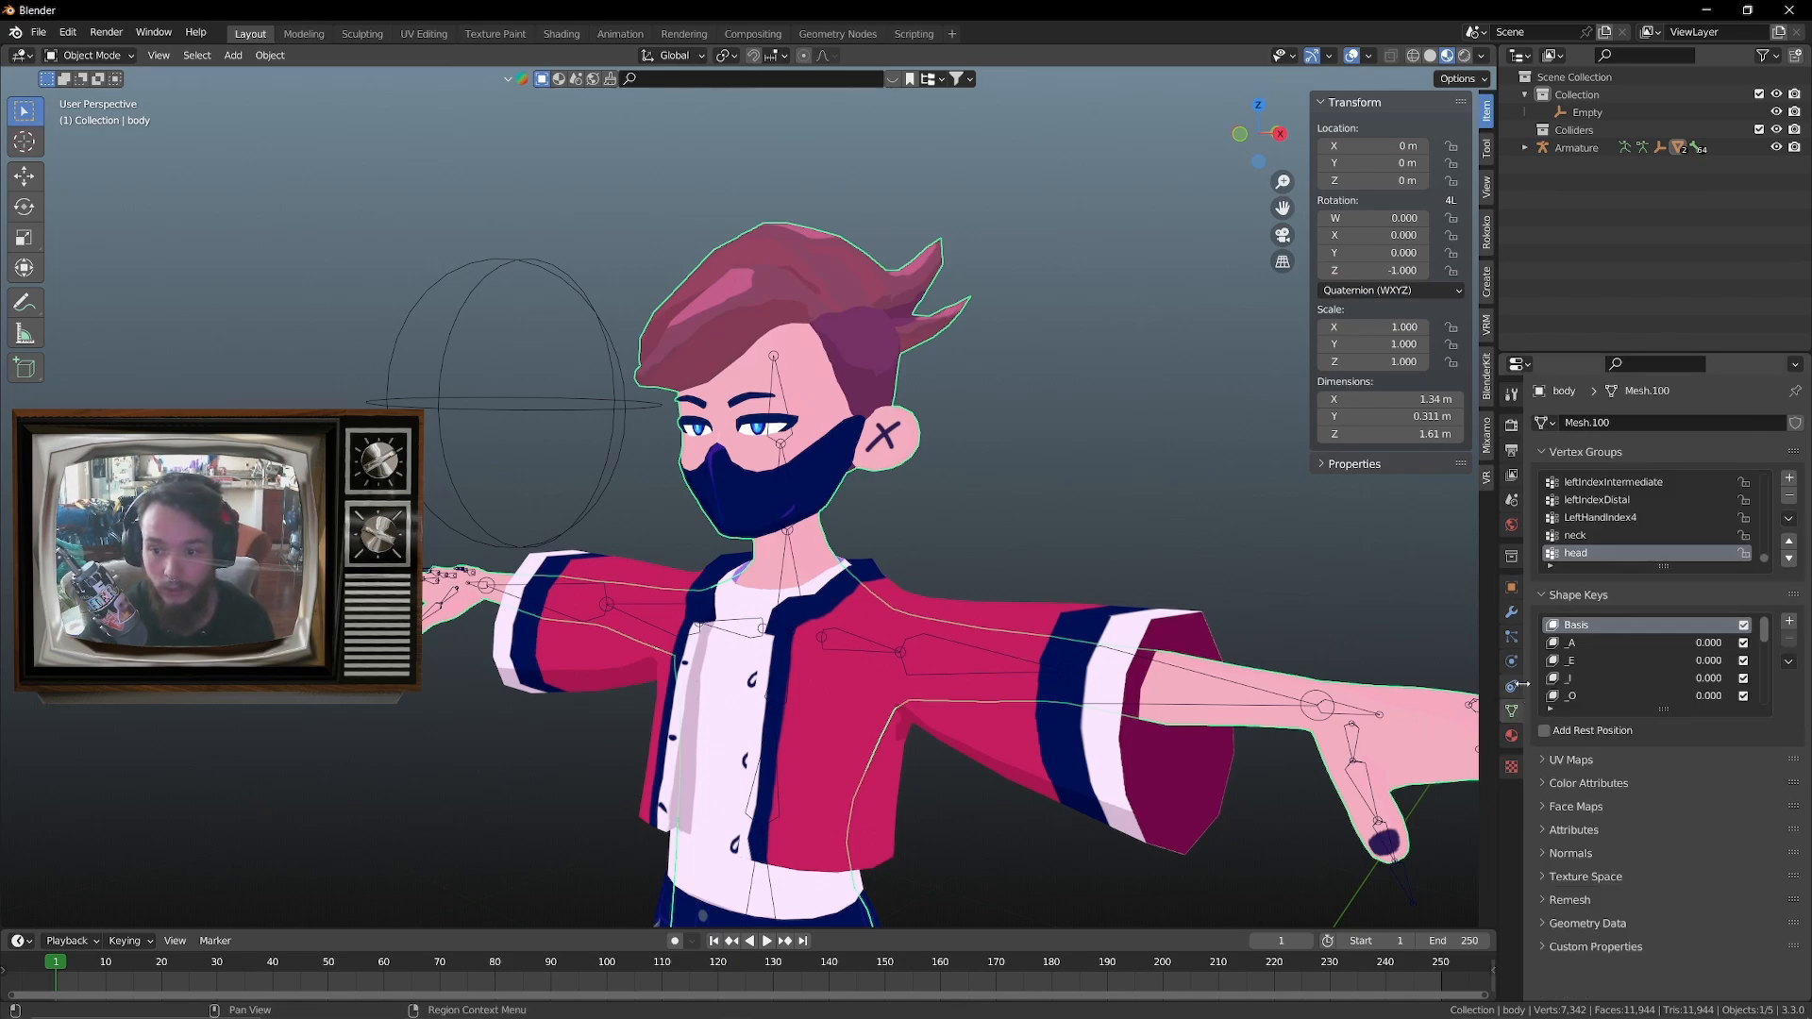
# Enlarge the shape key list to show every key, widen the properties area, and bring the face into close view
pyautogui.moveTo(1658, 708); pyautogui.dragTo(1654, 948)
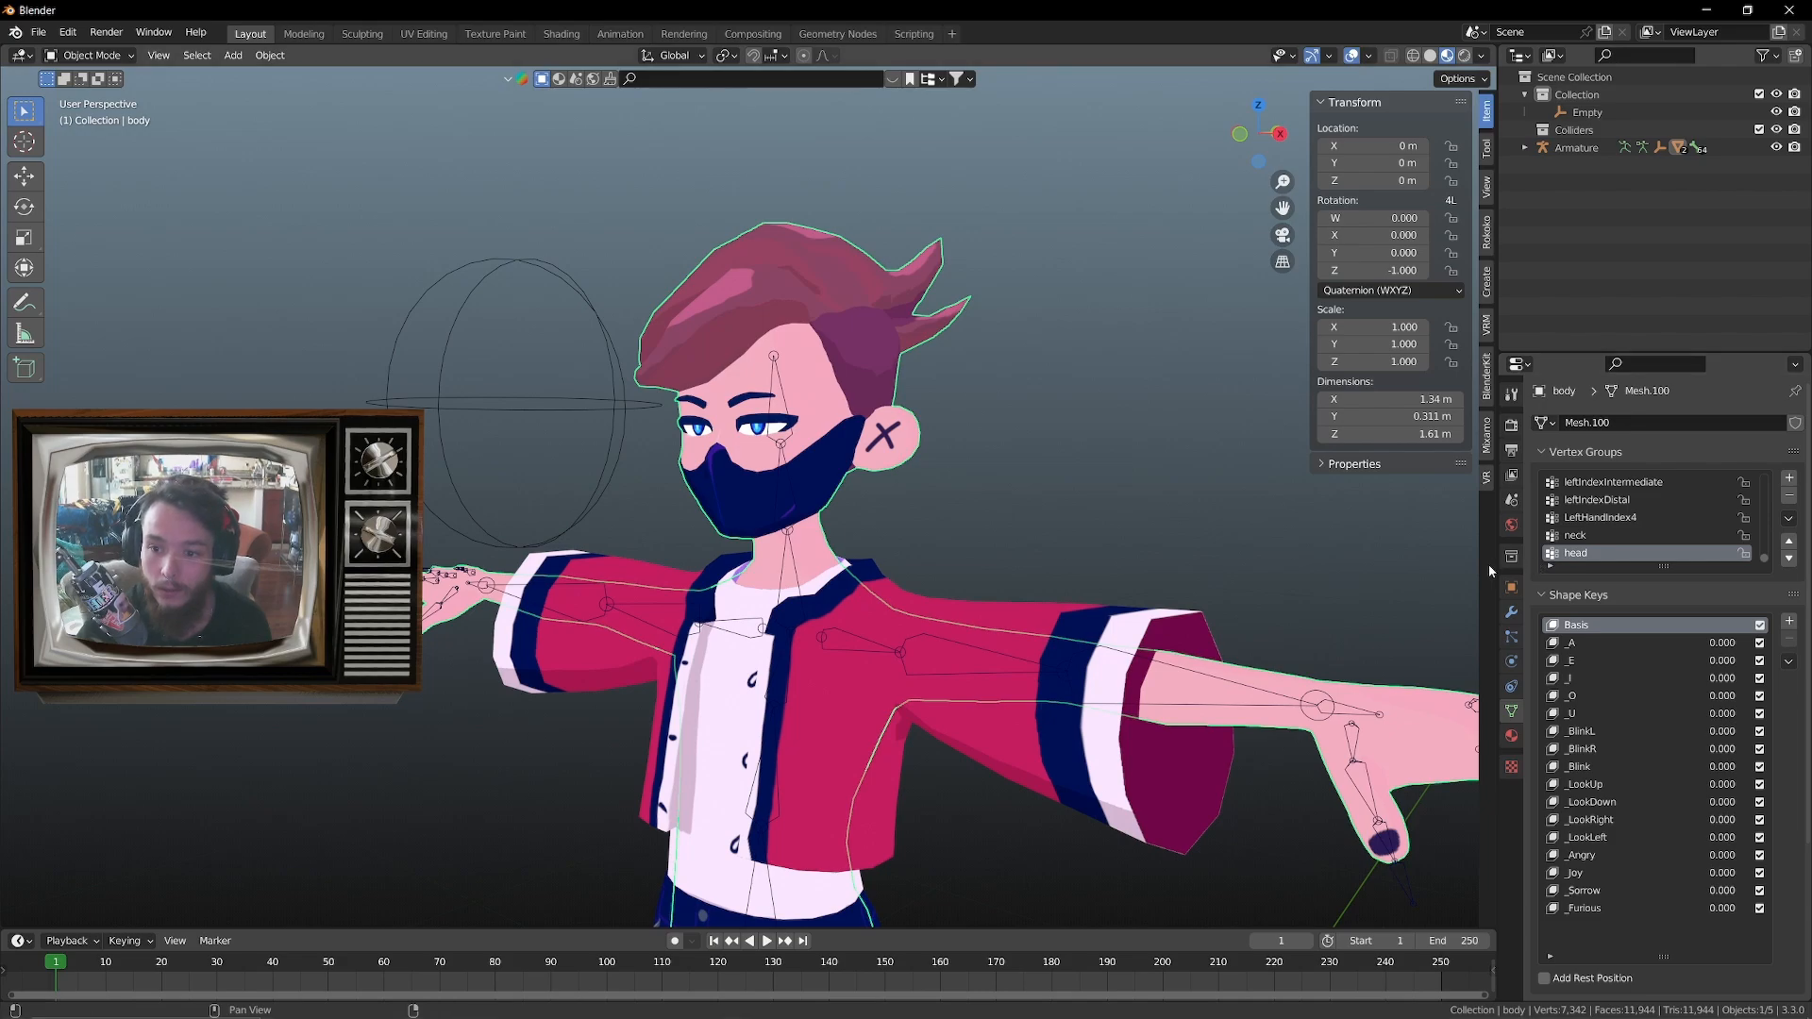
pyautogui.moveTo(1504, 576); pyautogui.dragTo(1239, 577)
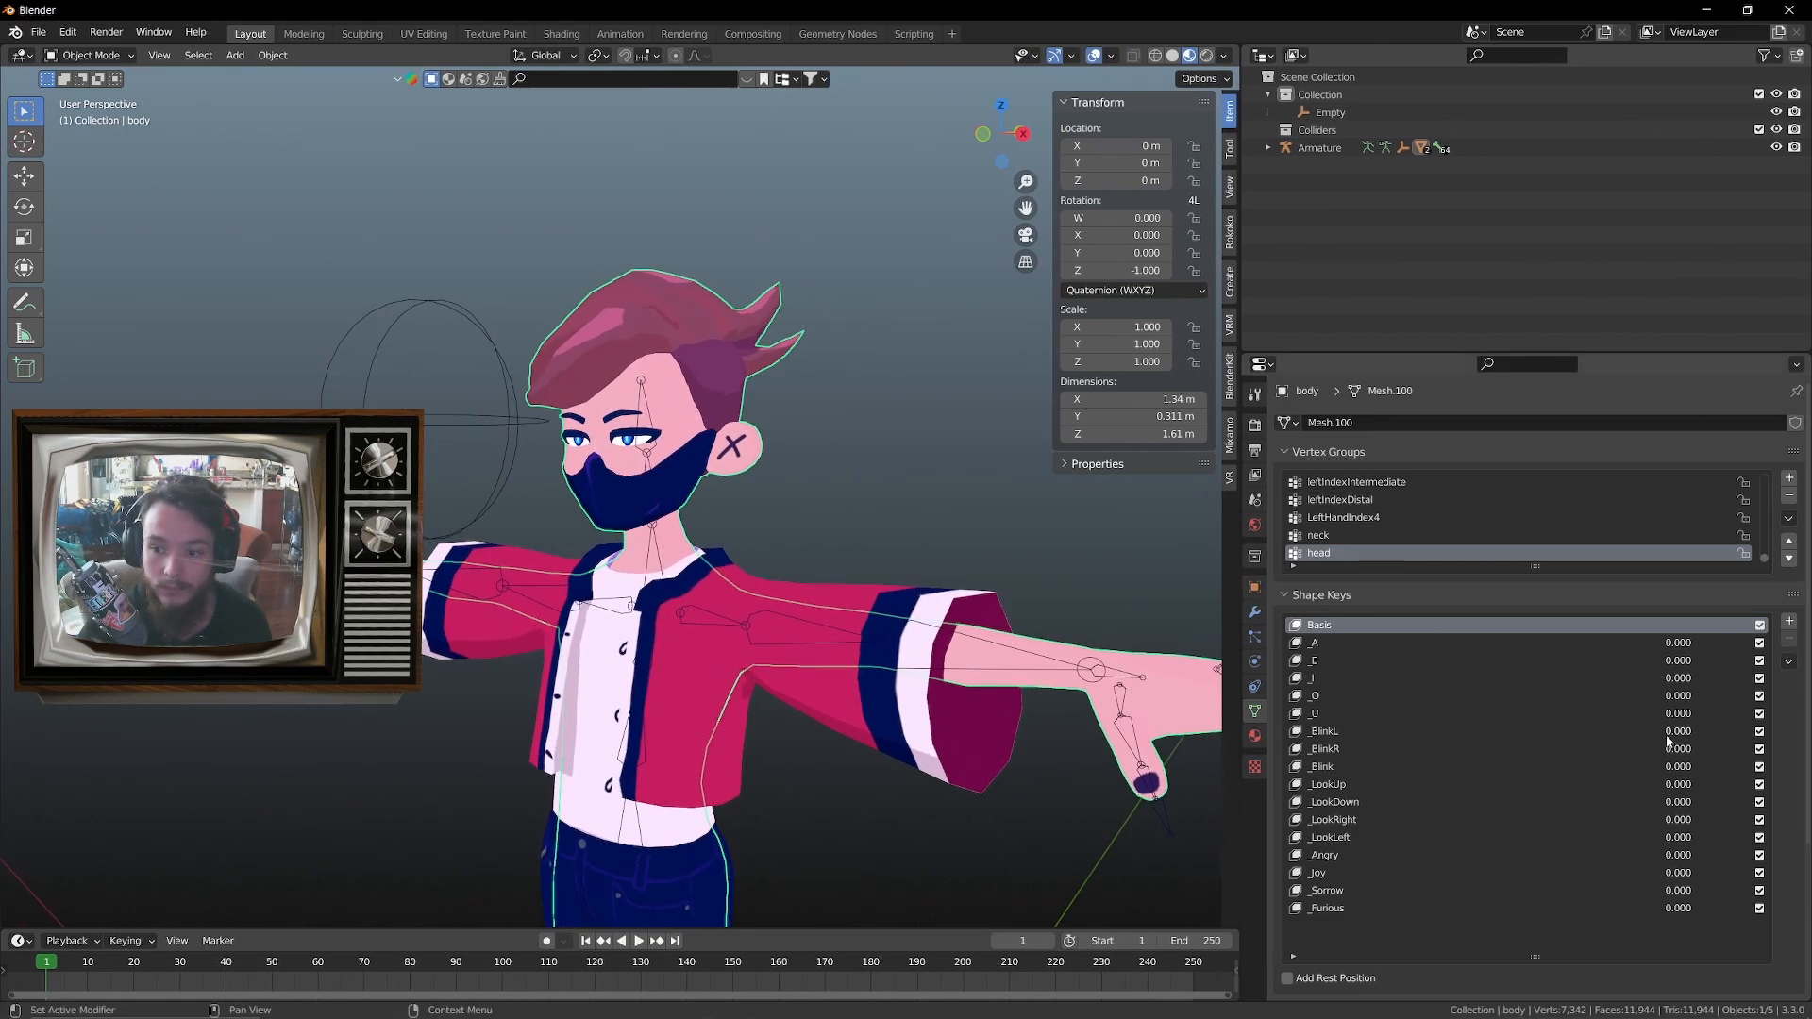
pyautogui.scroll(2, 857, 545)
pyautogui.moveTo(808, 547); pyautogui.dragTo(749, 561, button='middle')
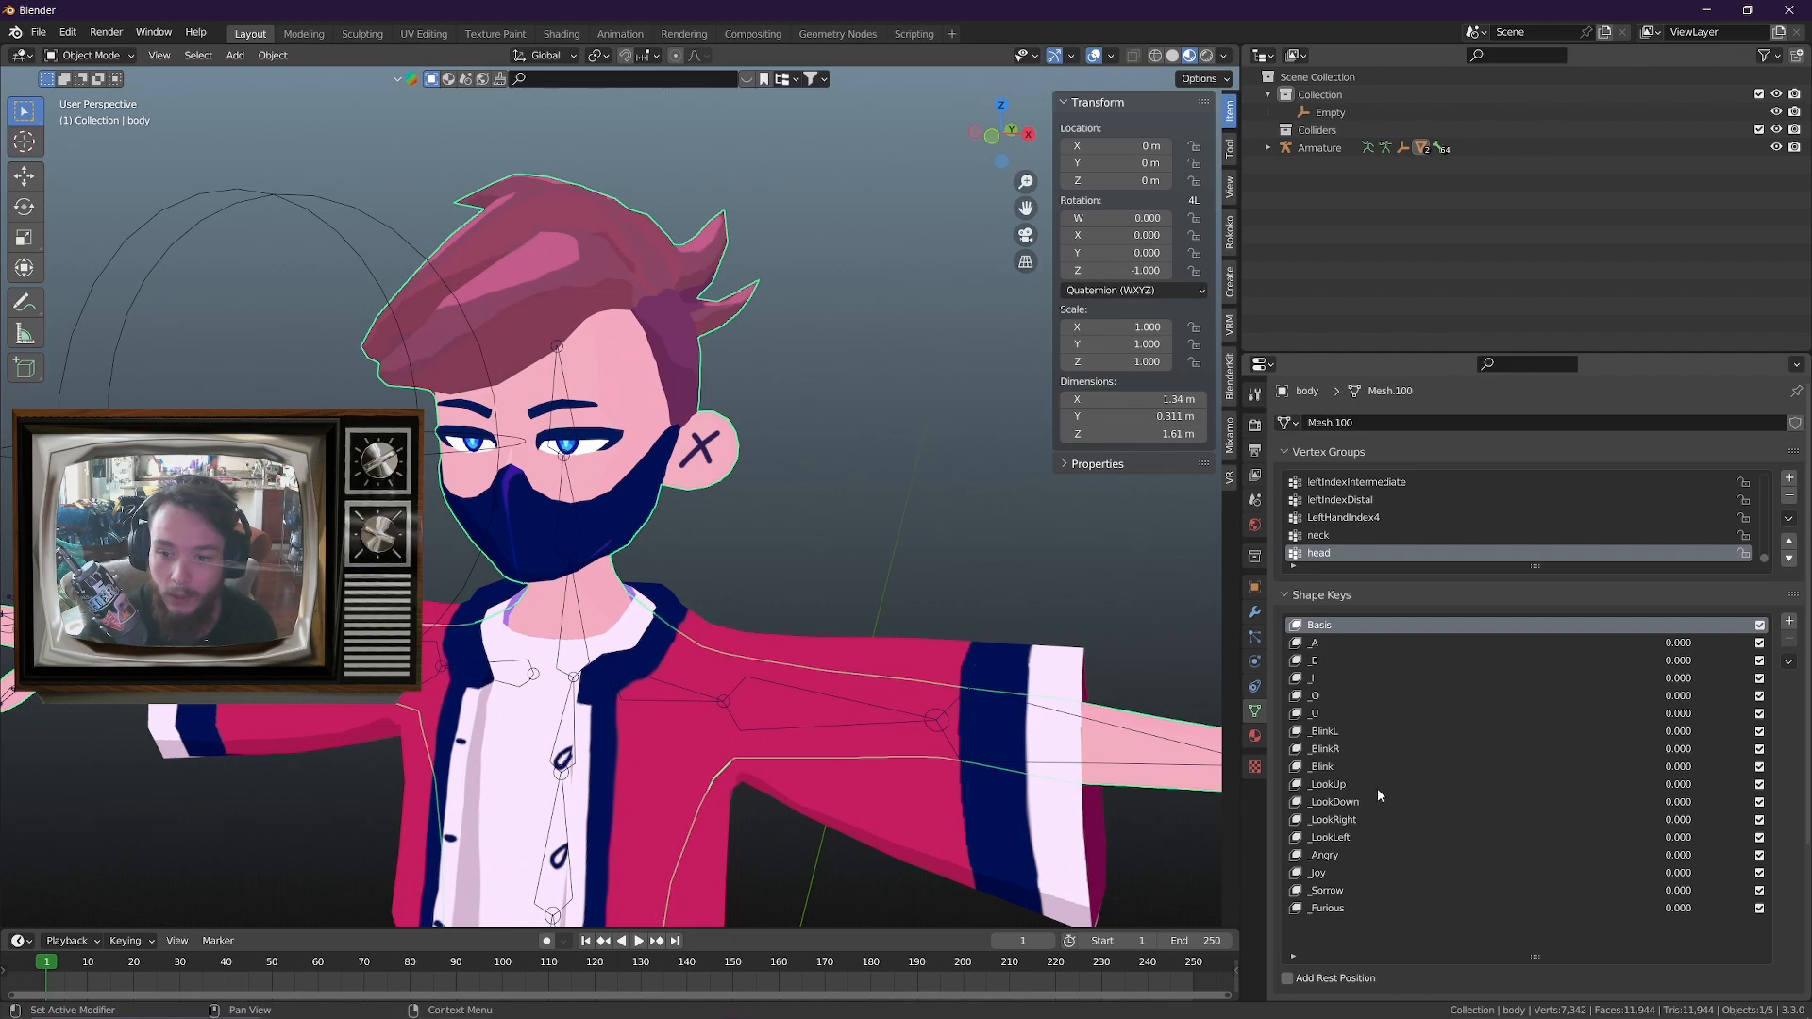
# Add a driver to the value of the body's _LookUp shape key
pyautogui.click(1334, 784)
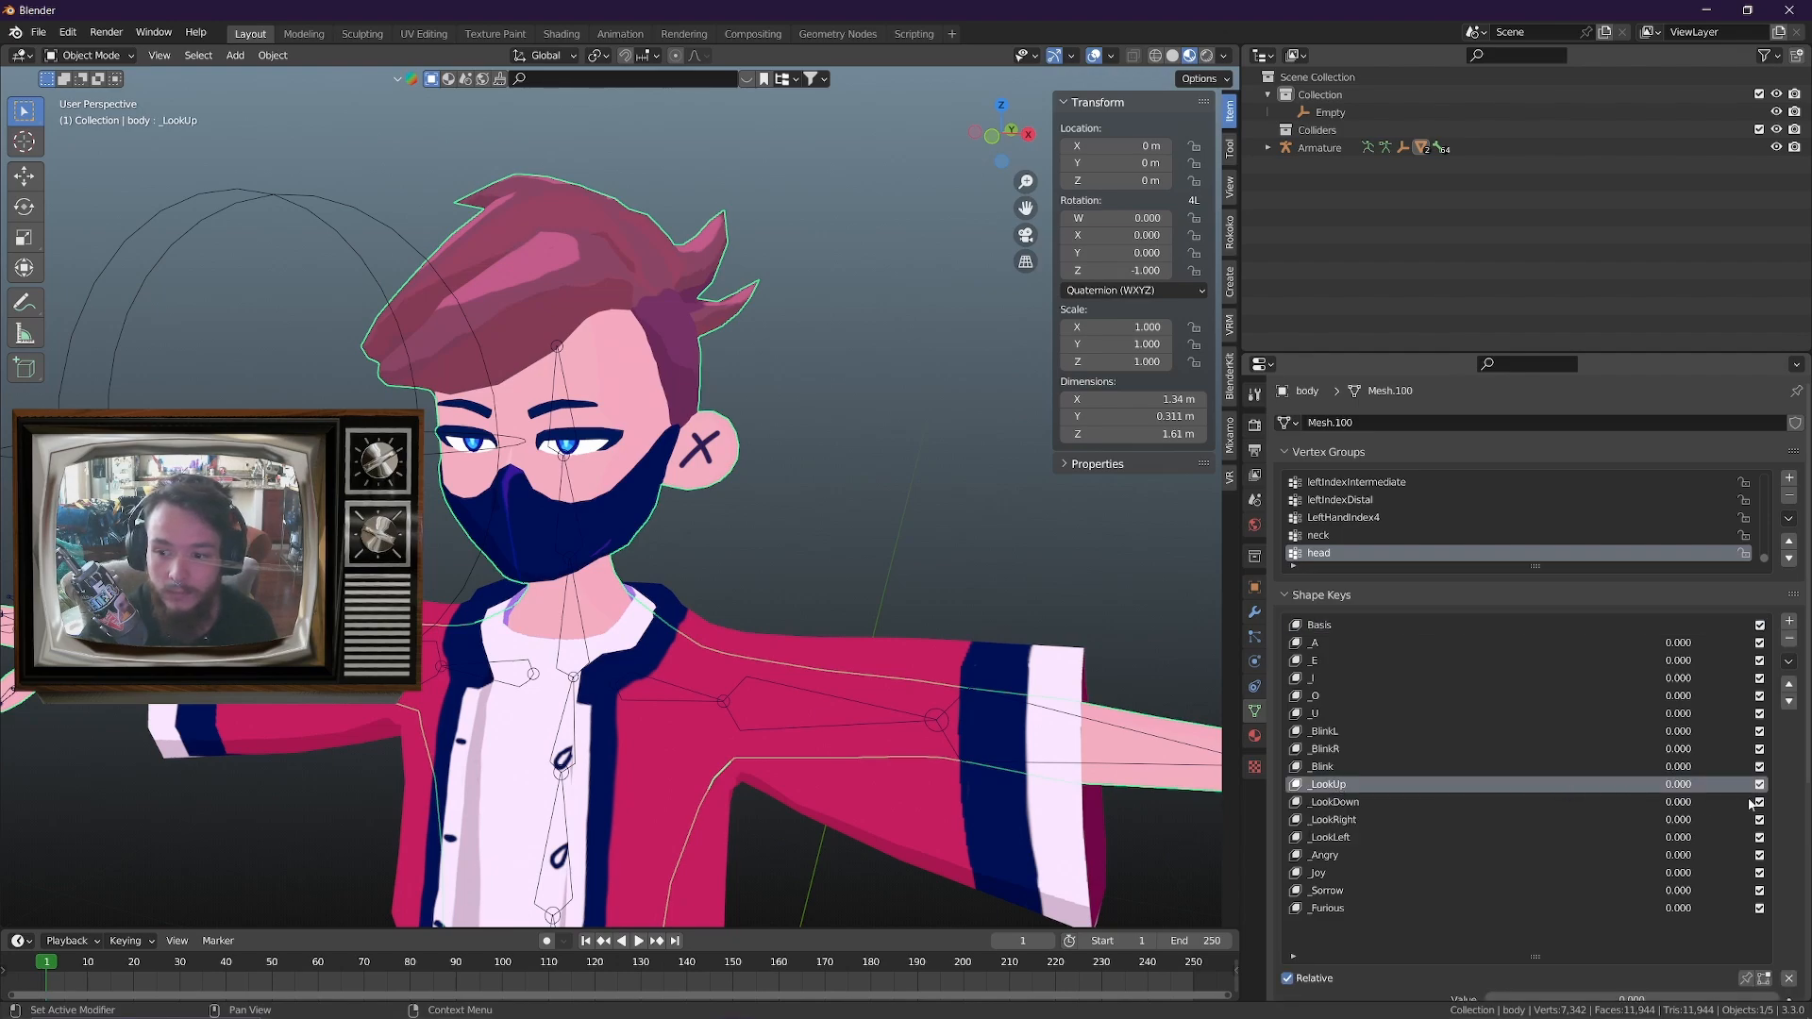
pyautogui.rightClick(1675, 785)
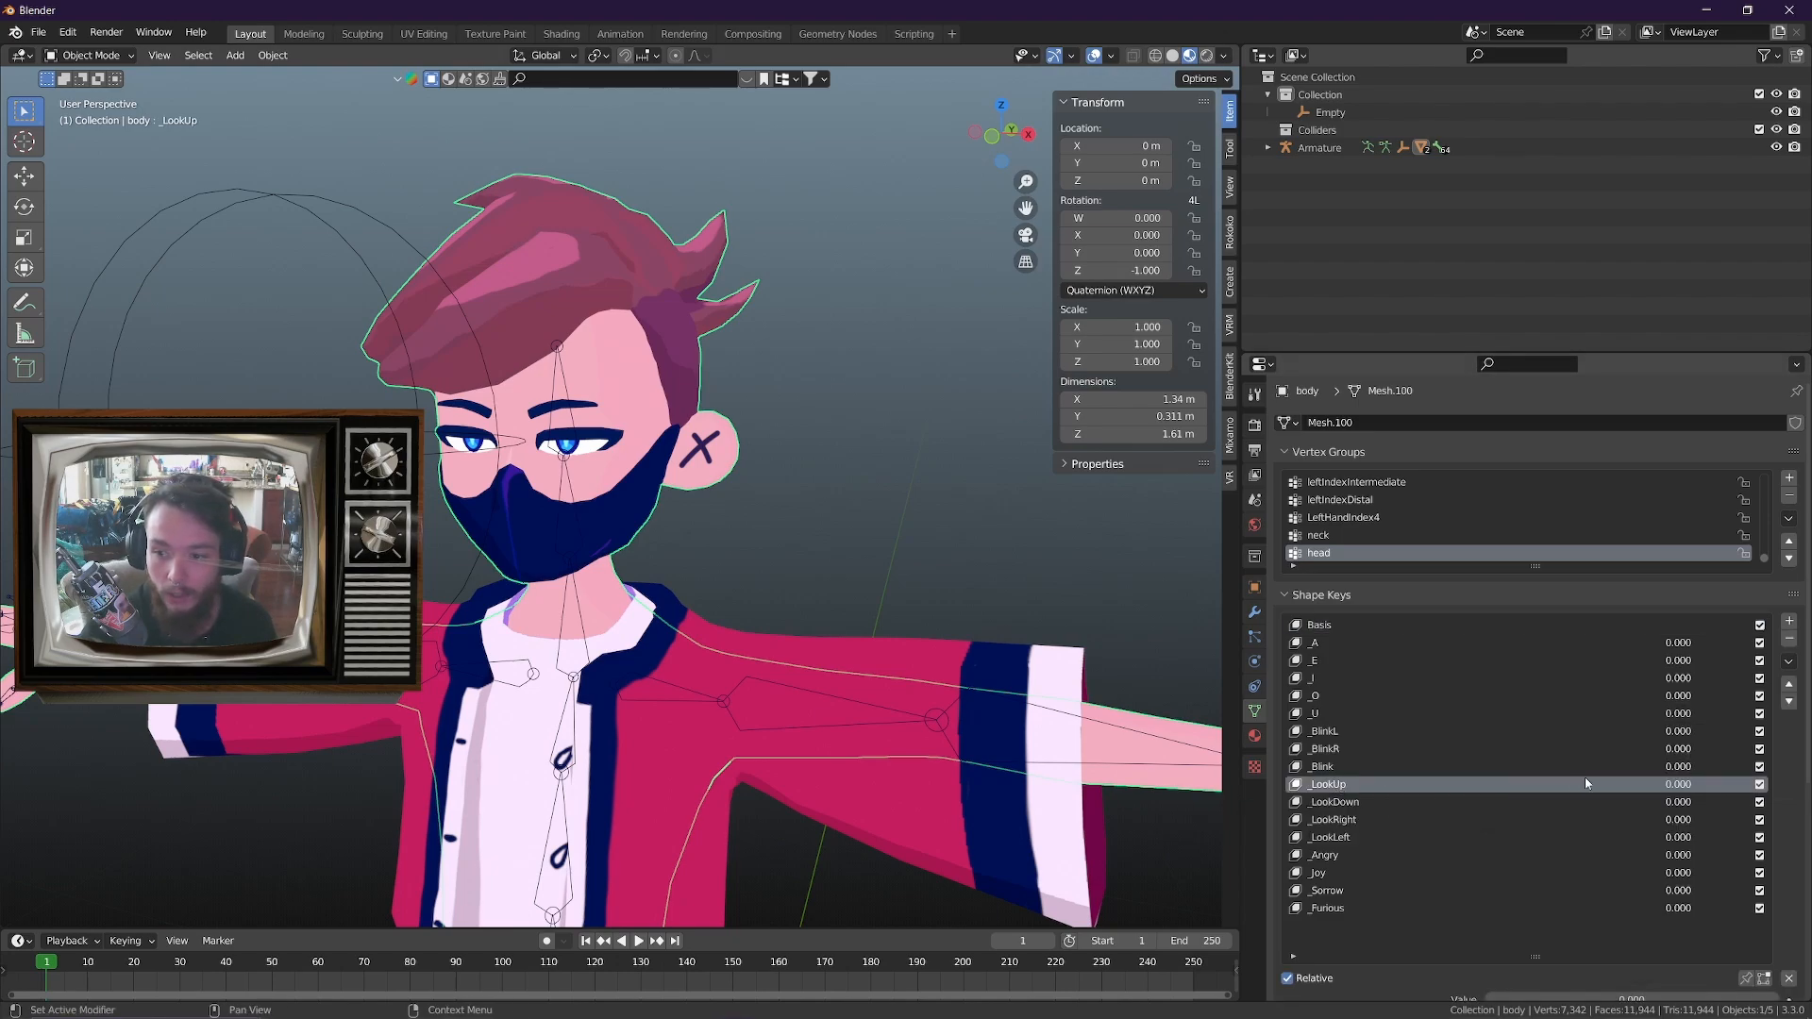
pyautogui.rightClick(1678, 785)
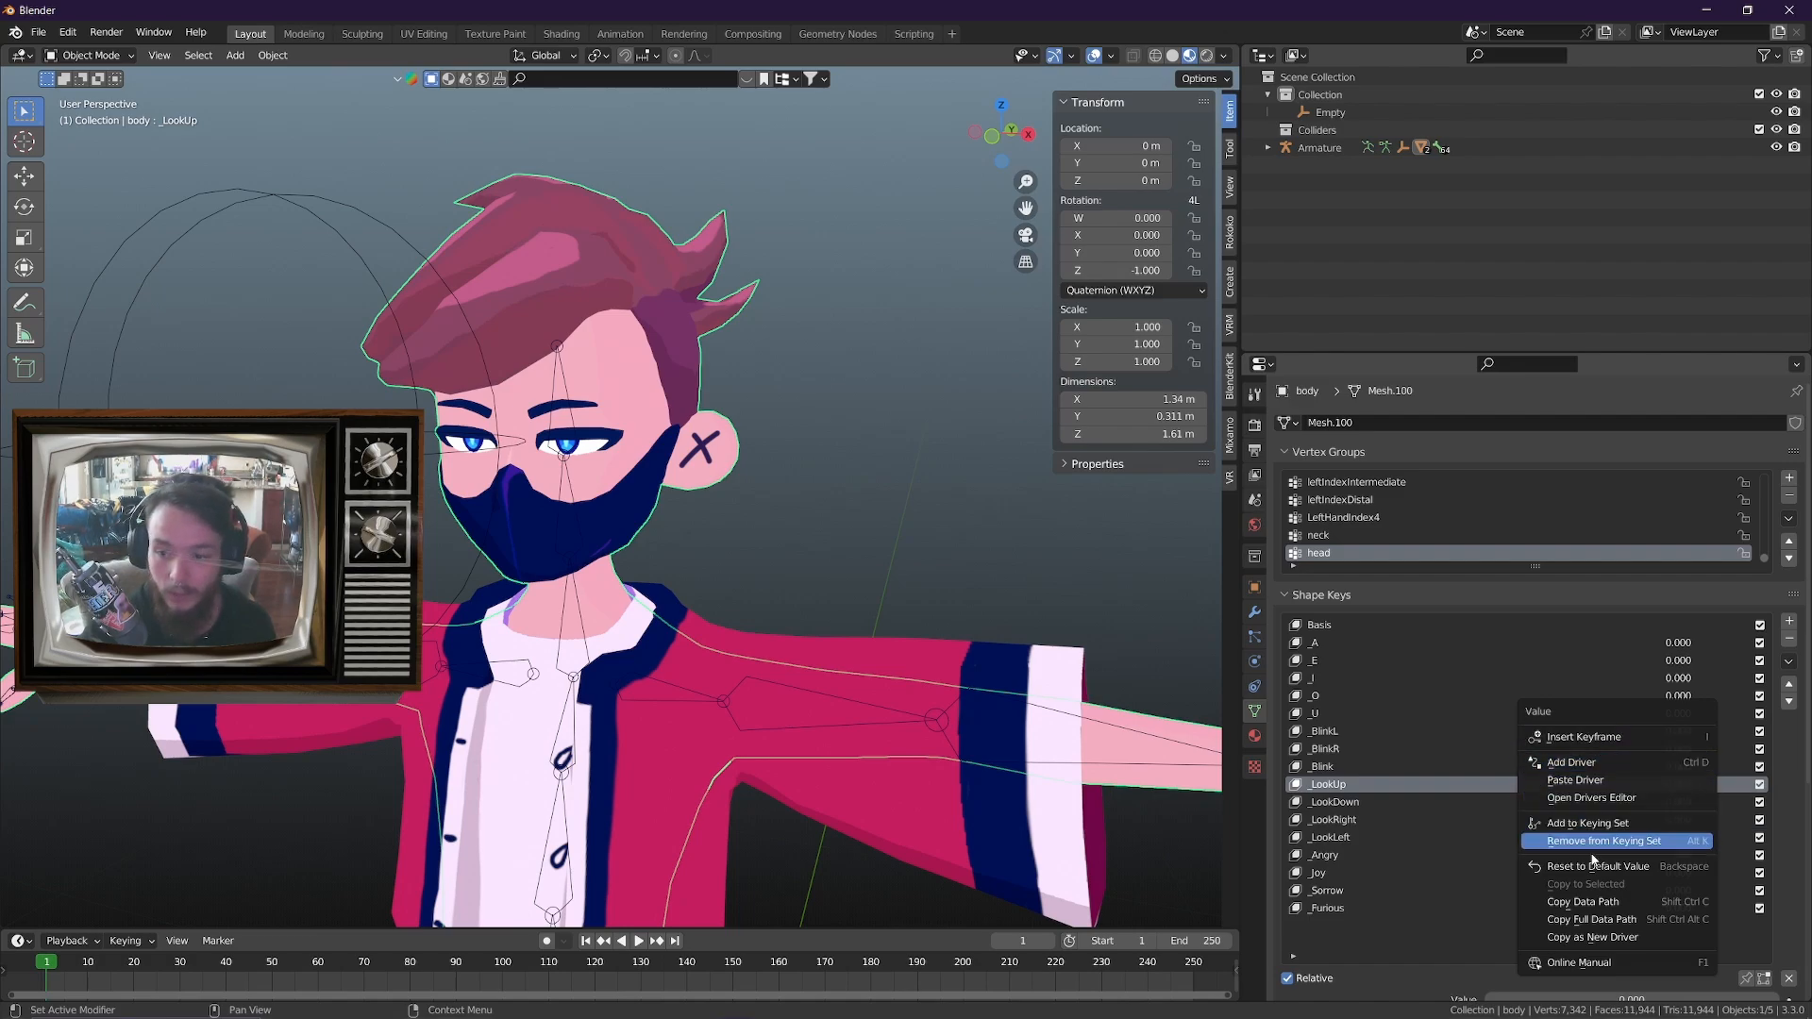
pyautogui.click(1601, 766)
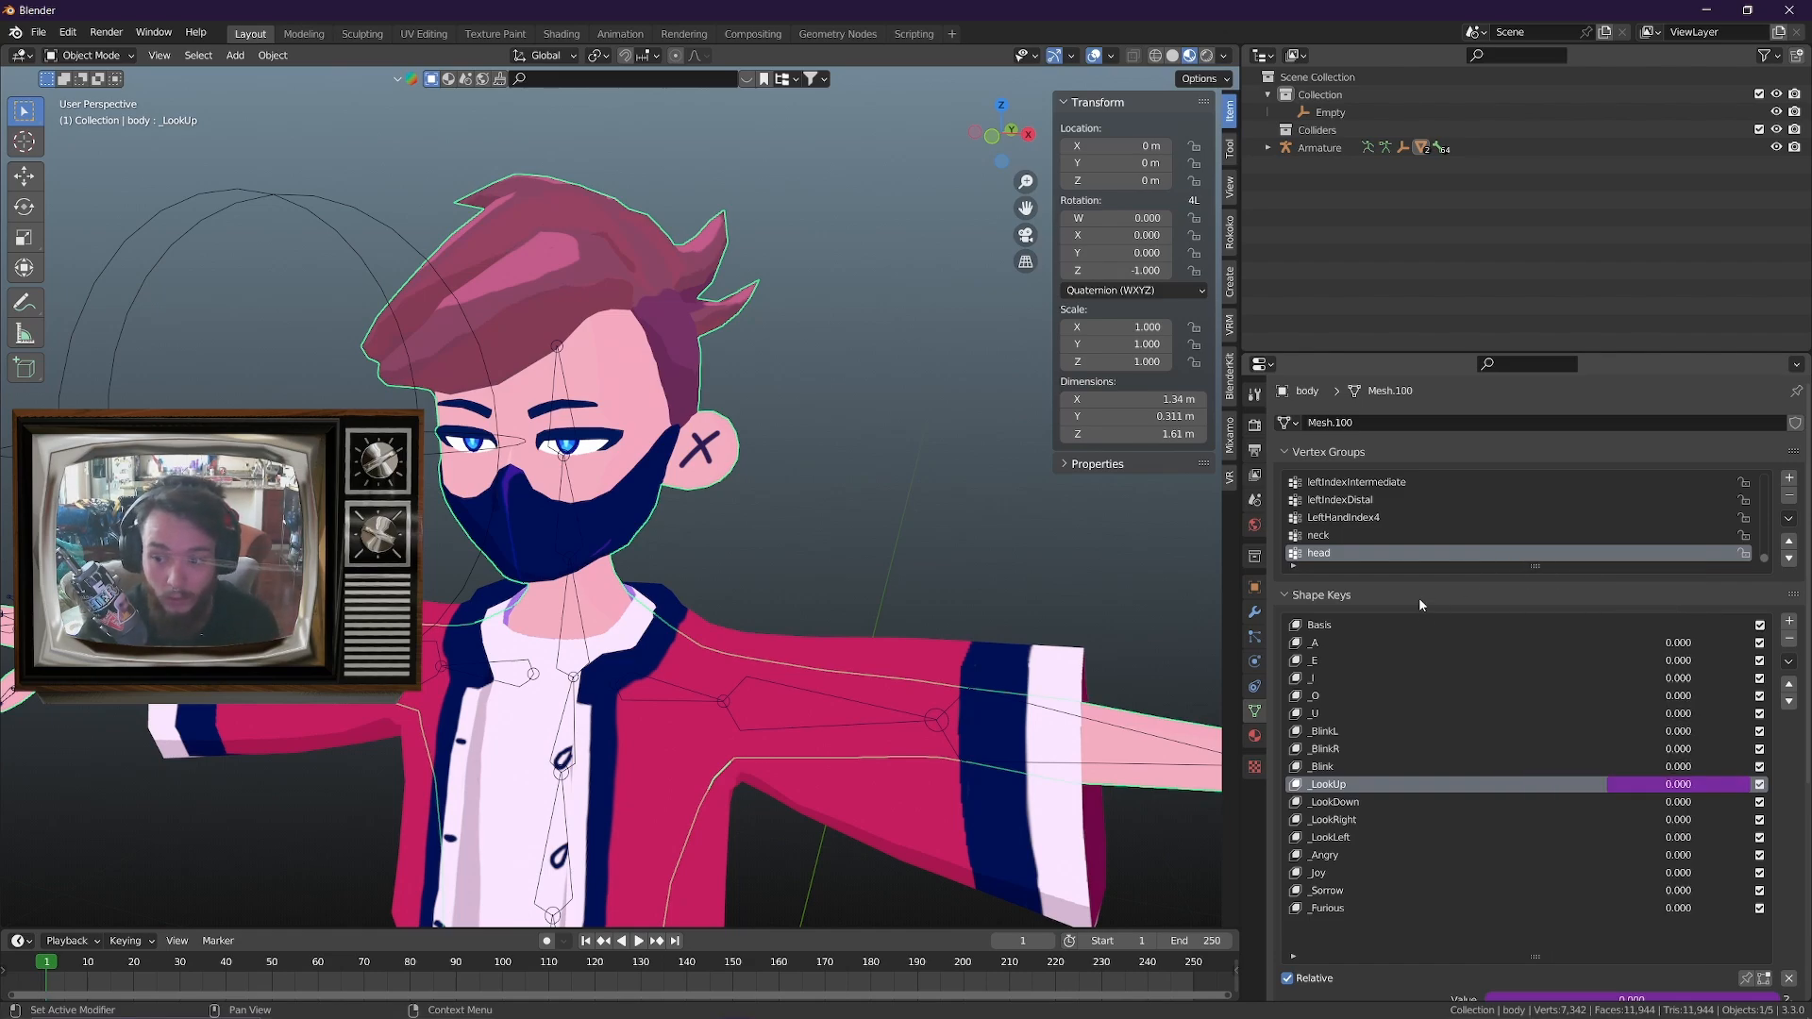
# Edit the _LookUp driver and set the object of its input variable to Empty
pyautogui.rightClick(1658, 803)
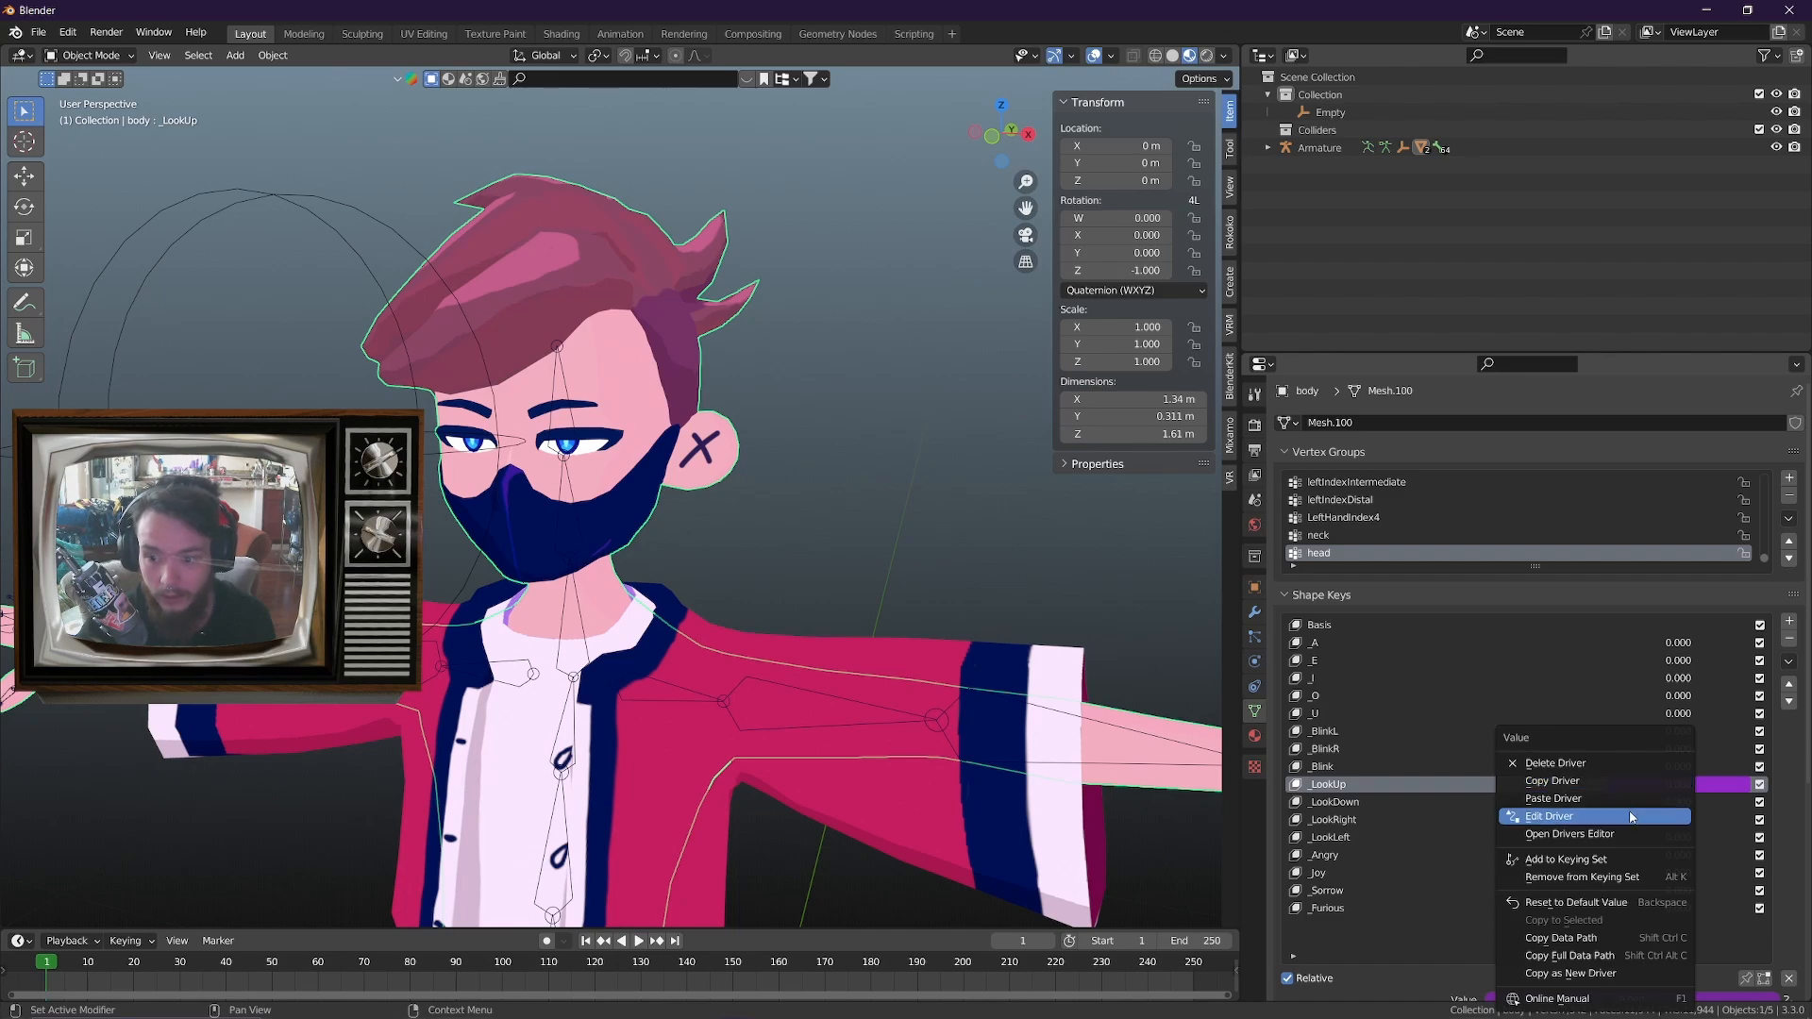
pyautogui.click(1633, 817)
pyautogui.moveTo(1516, 604); pyautogui.dragTo(991, 370)
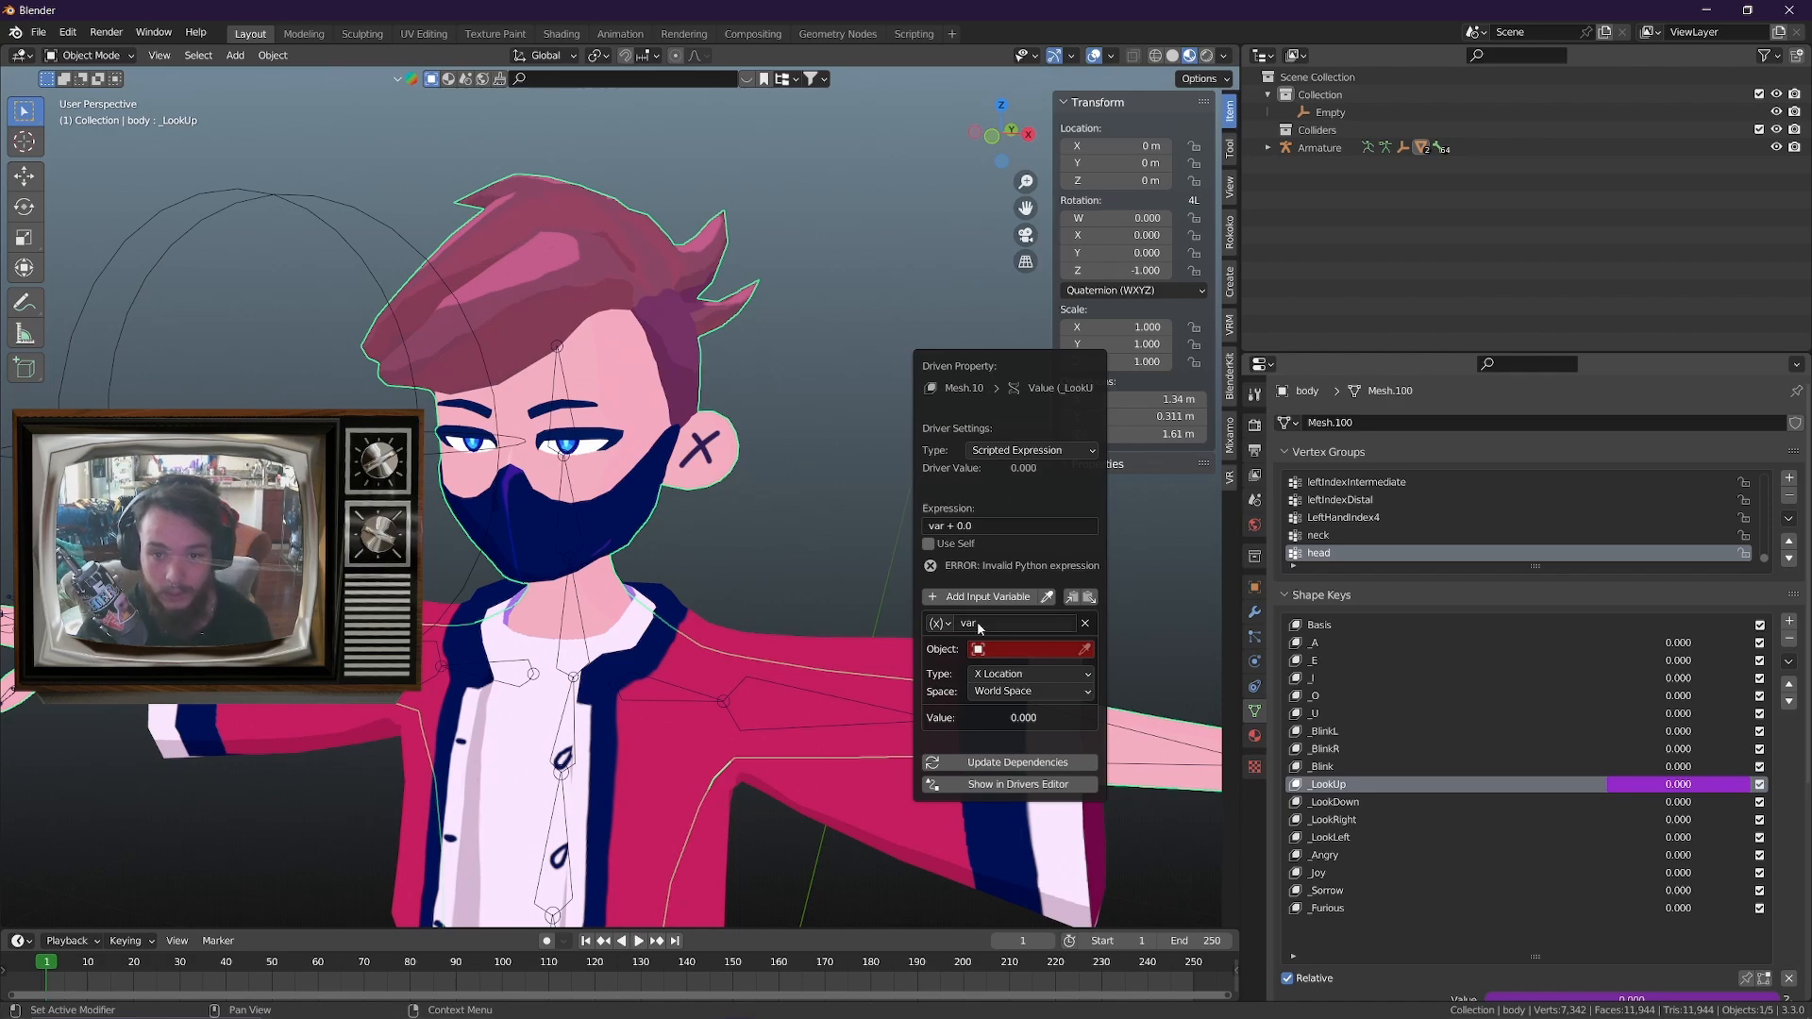
pyautogui.click(1018, 648)
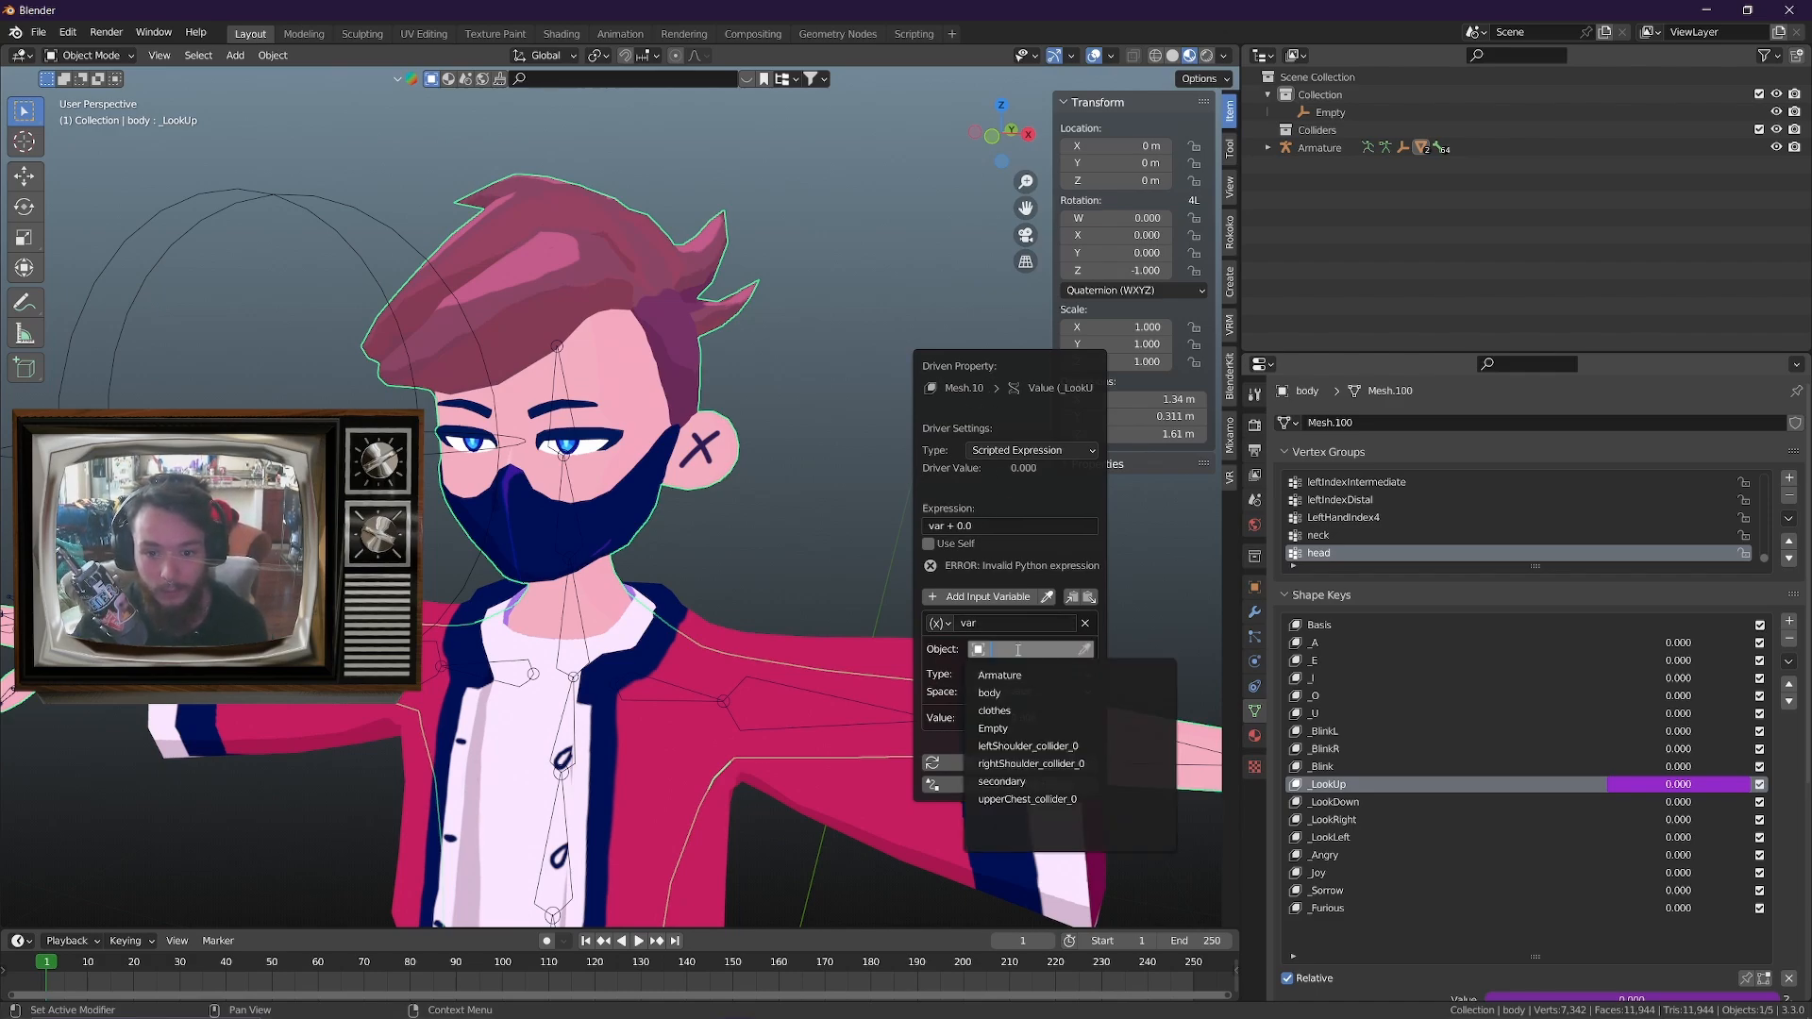
pyautogui.click(1025, 728)
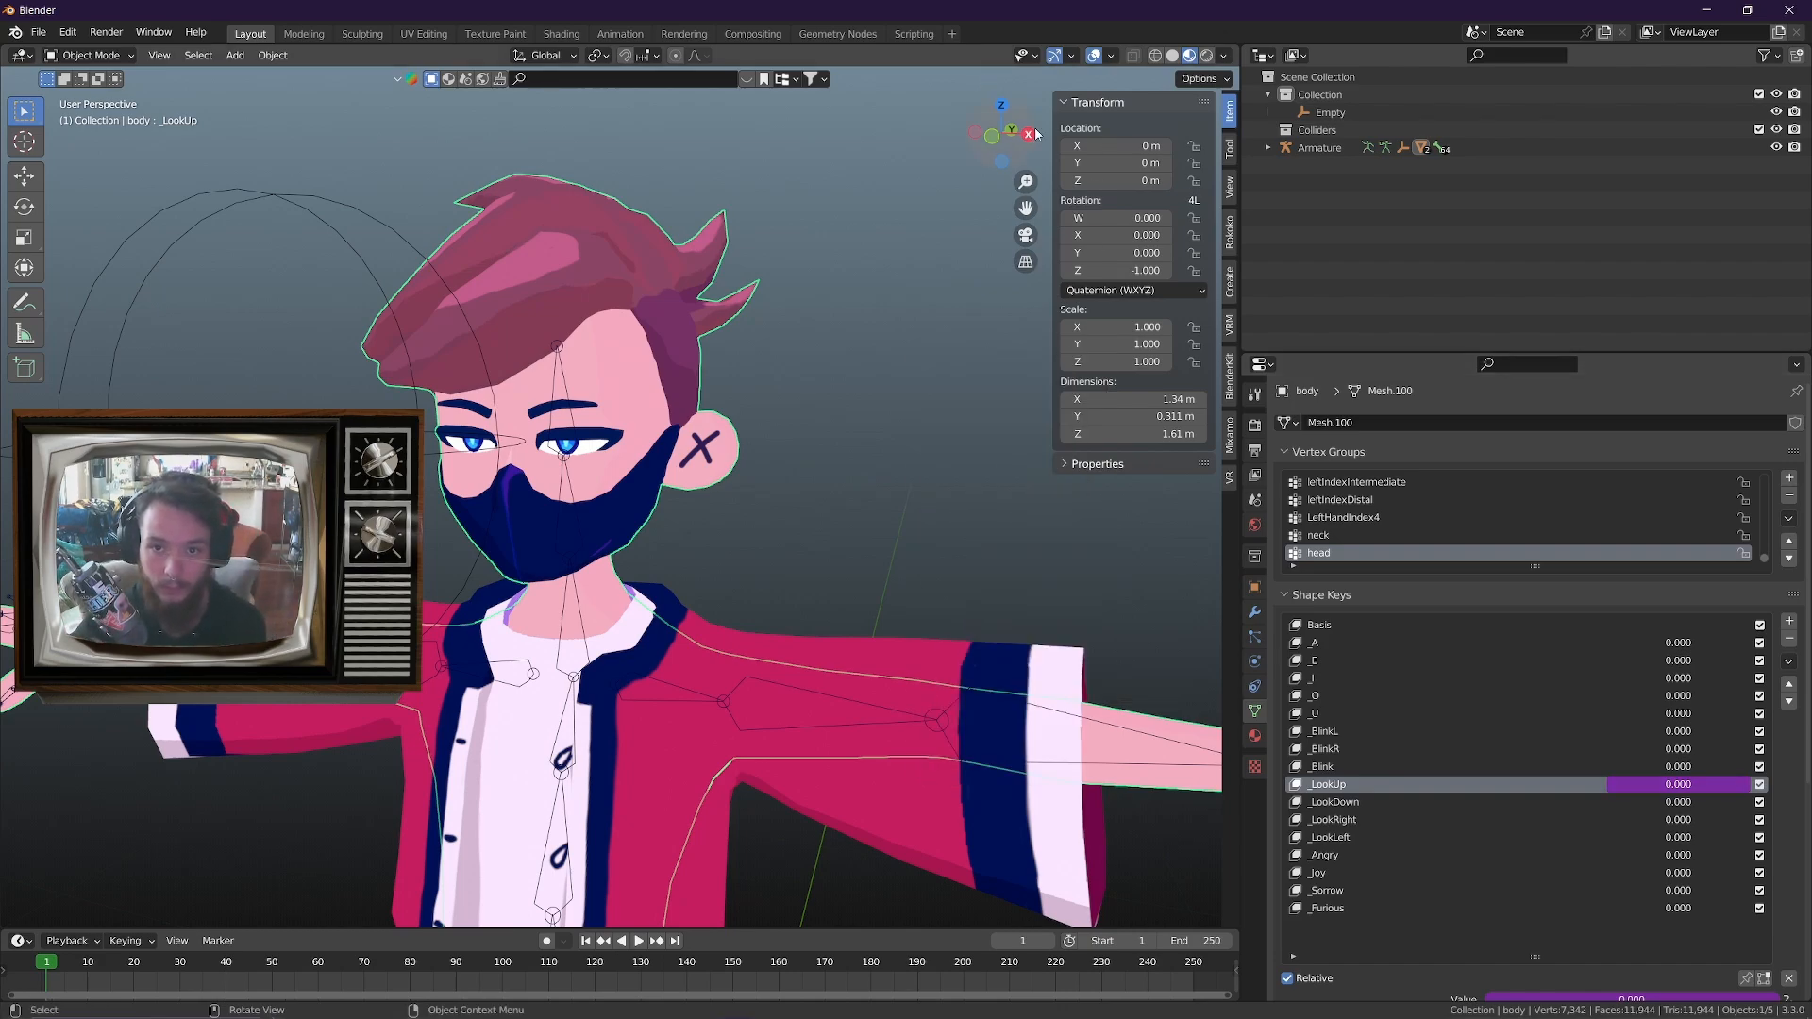
# View the avatar from the front, select the sphere empty, and try moving it sideways along X before cancelling the move
pyautogui.moveTo(982, 121); pyautogui.dragTo(1035, 110)
pyautogui.press('KP_1')
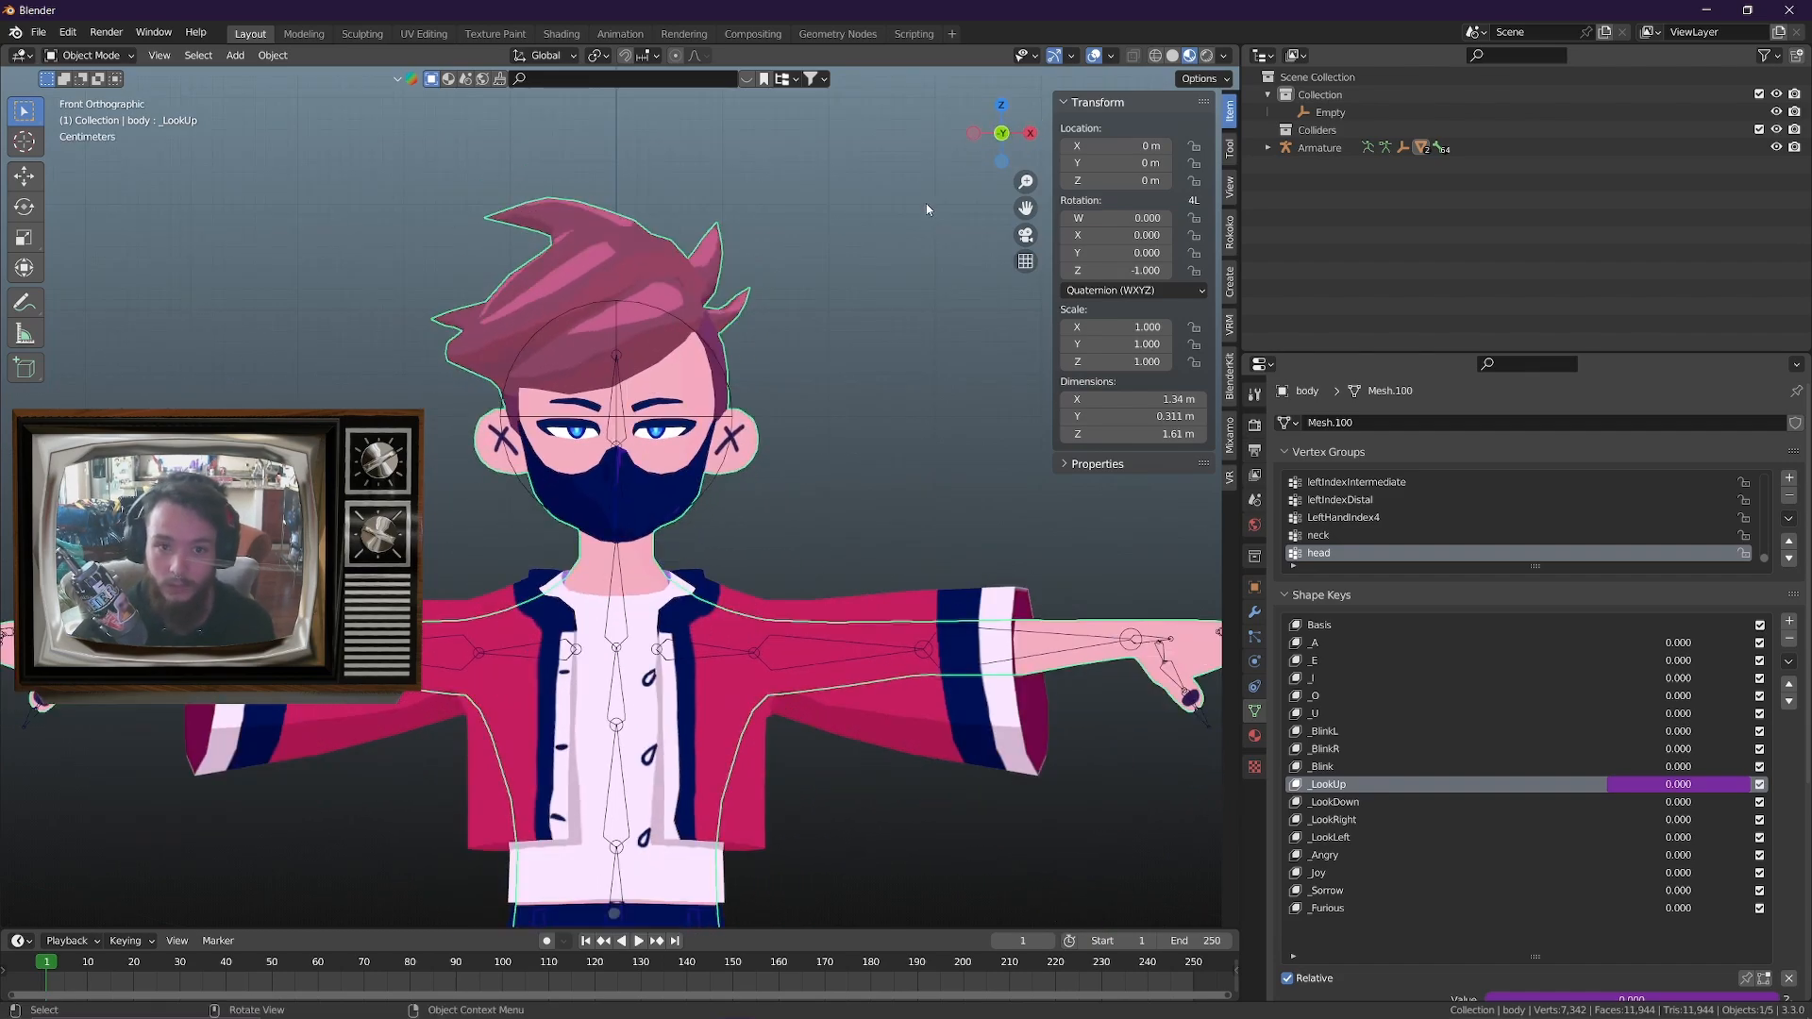
pyautogui.click(618, 307)
pyautogui.press('g')
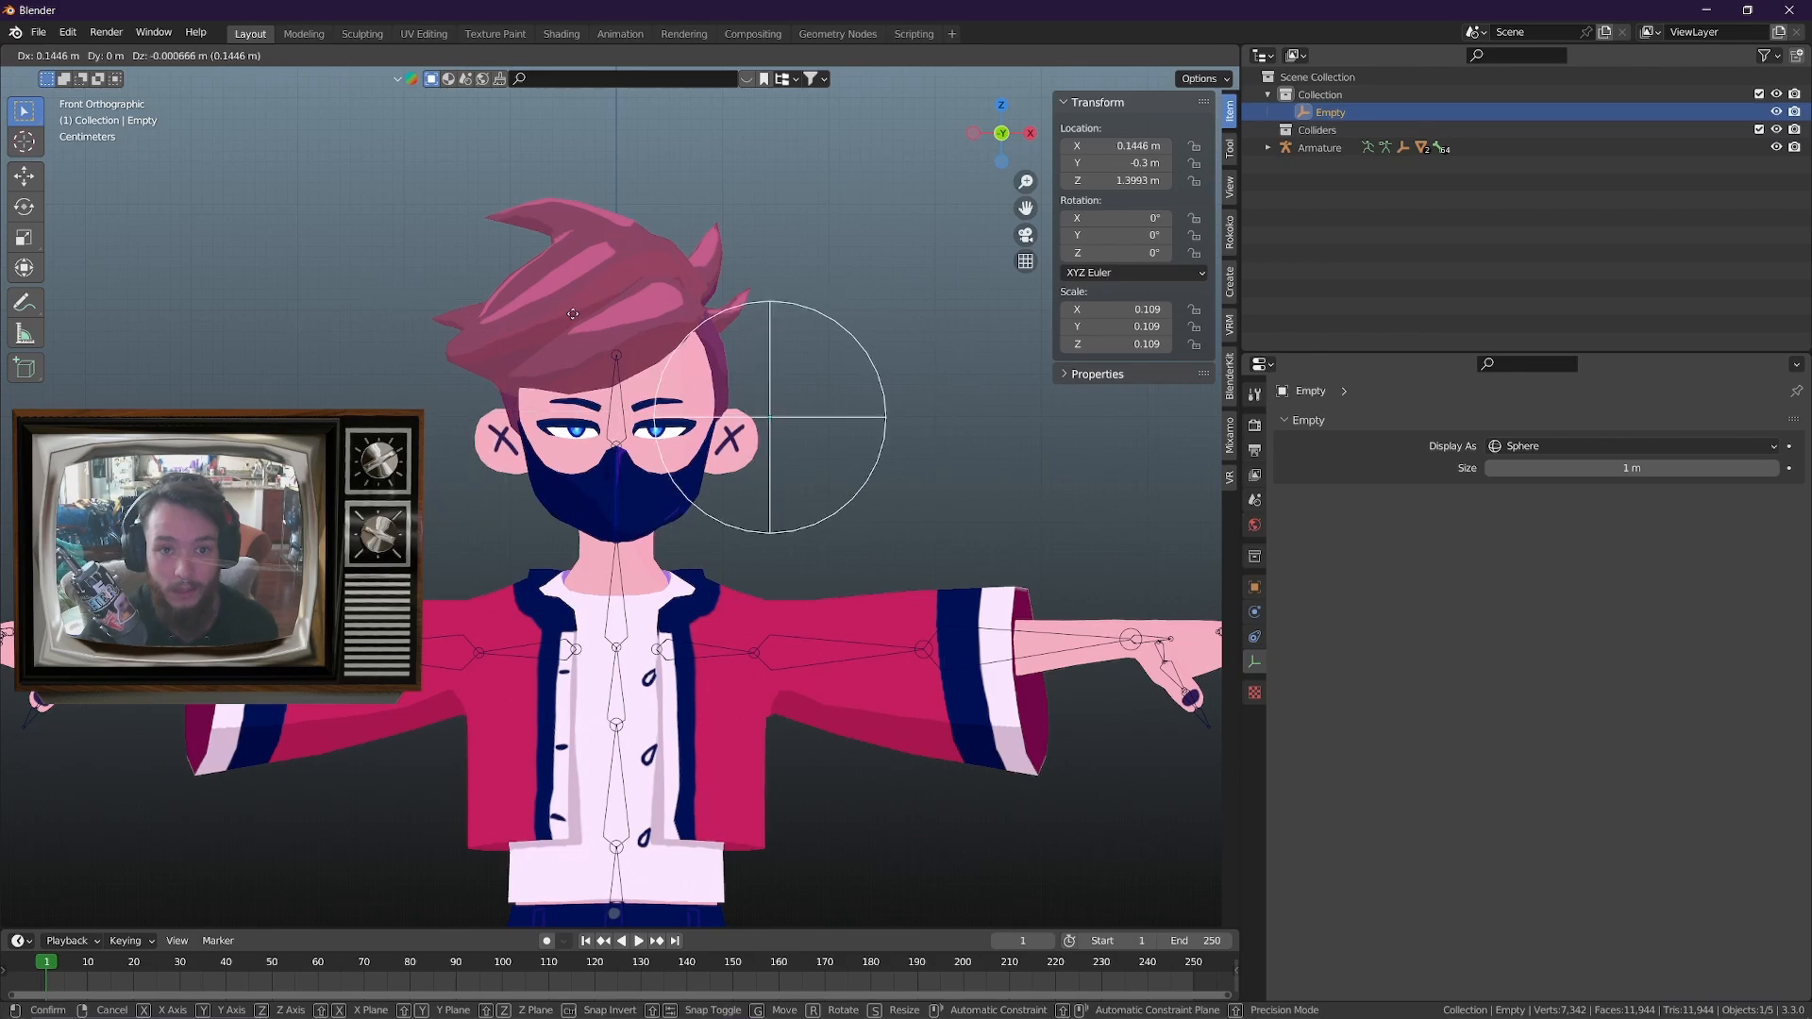
pyautogui.press('Escape')
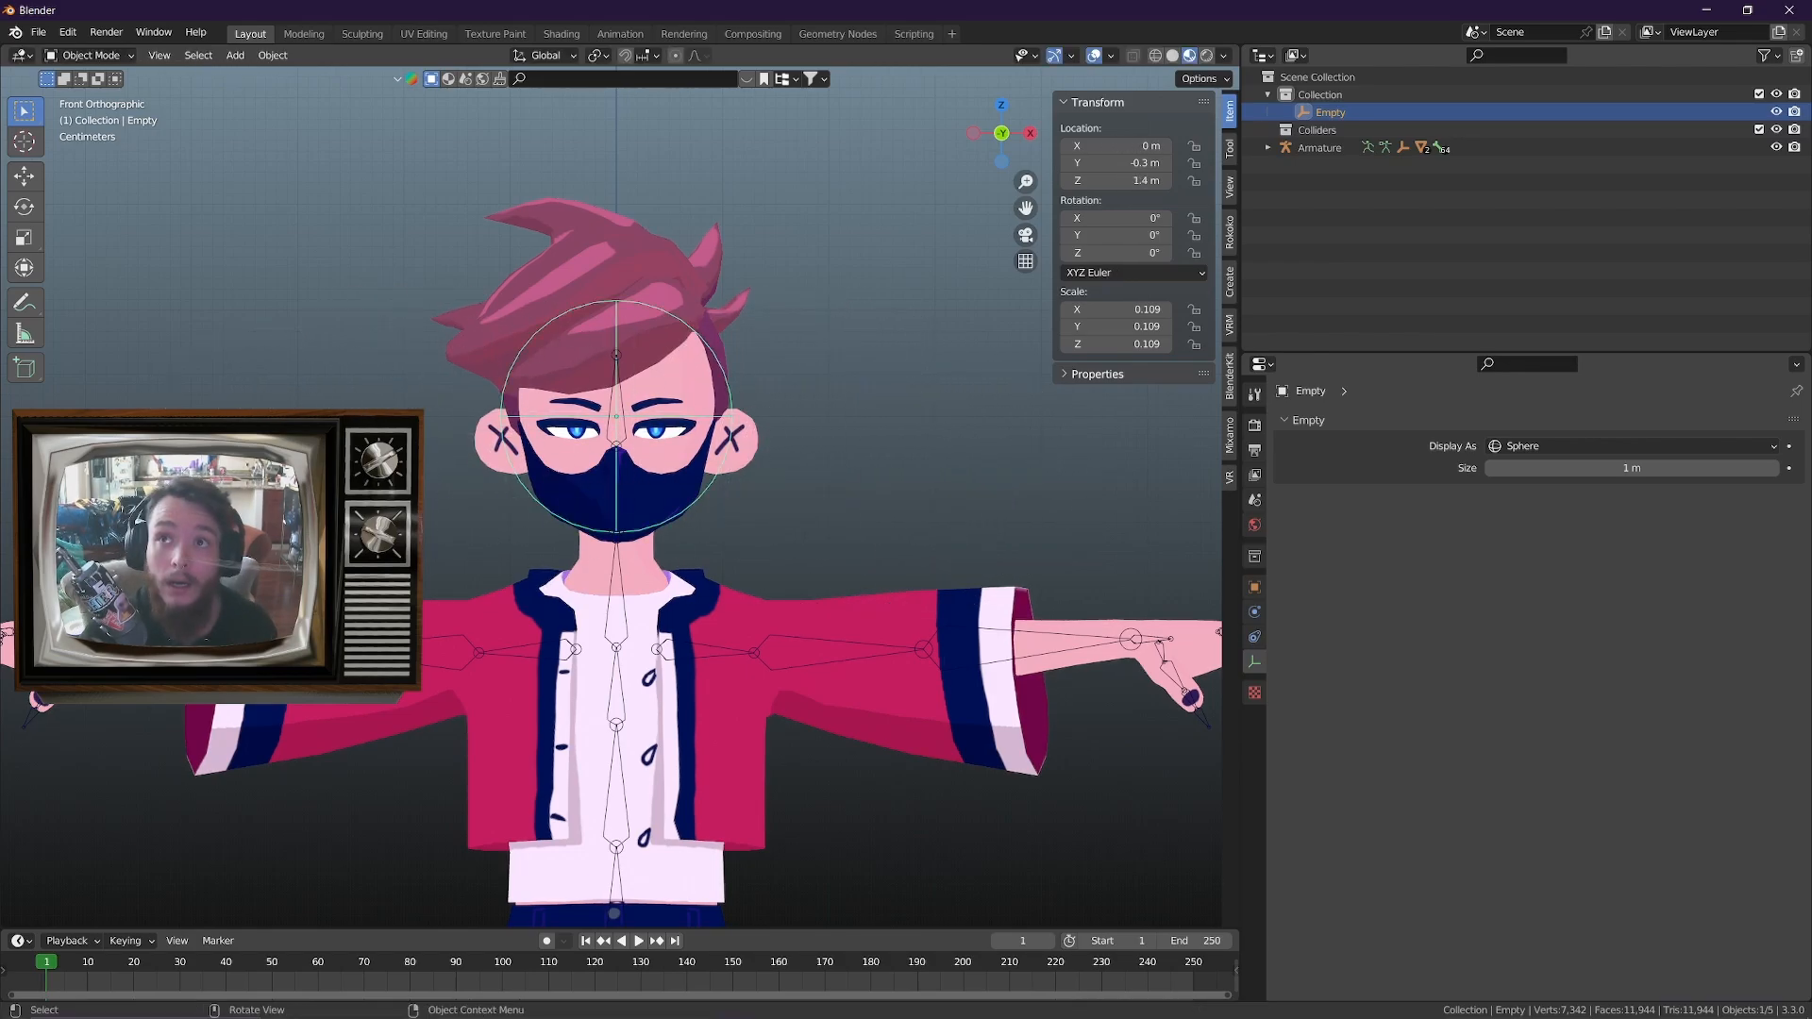
# Switch to the ChatGPT conversation, find the Look Down driver expression max(0, 1.4 - var), copy it, and return to Blender
pyautogui.moveTo(920, 0); pyautogui.dragTo(1430, 0)
pyautogui.scroll(6, 1227, 715)
pyautogui.scroll(7, 1291, 698)
pyautogui.scroll(-9, 1297, 666)
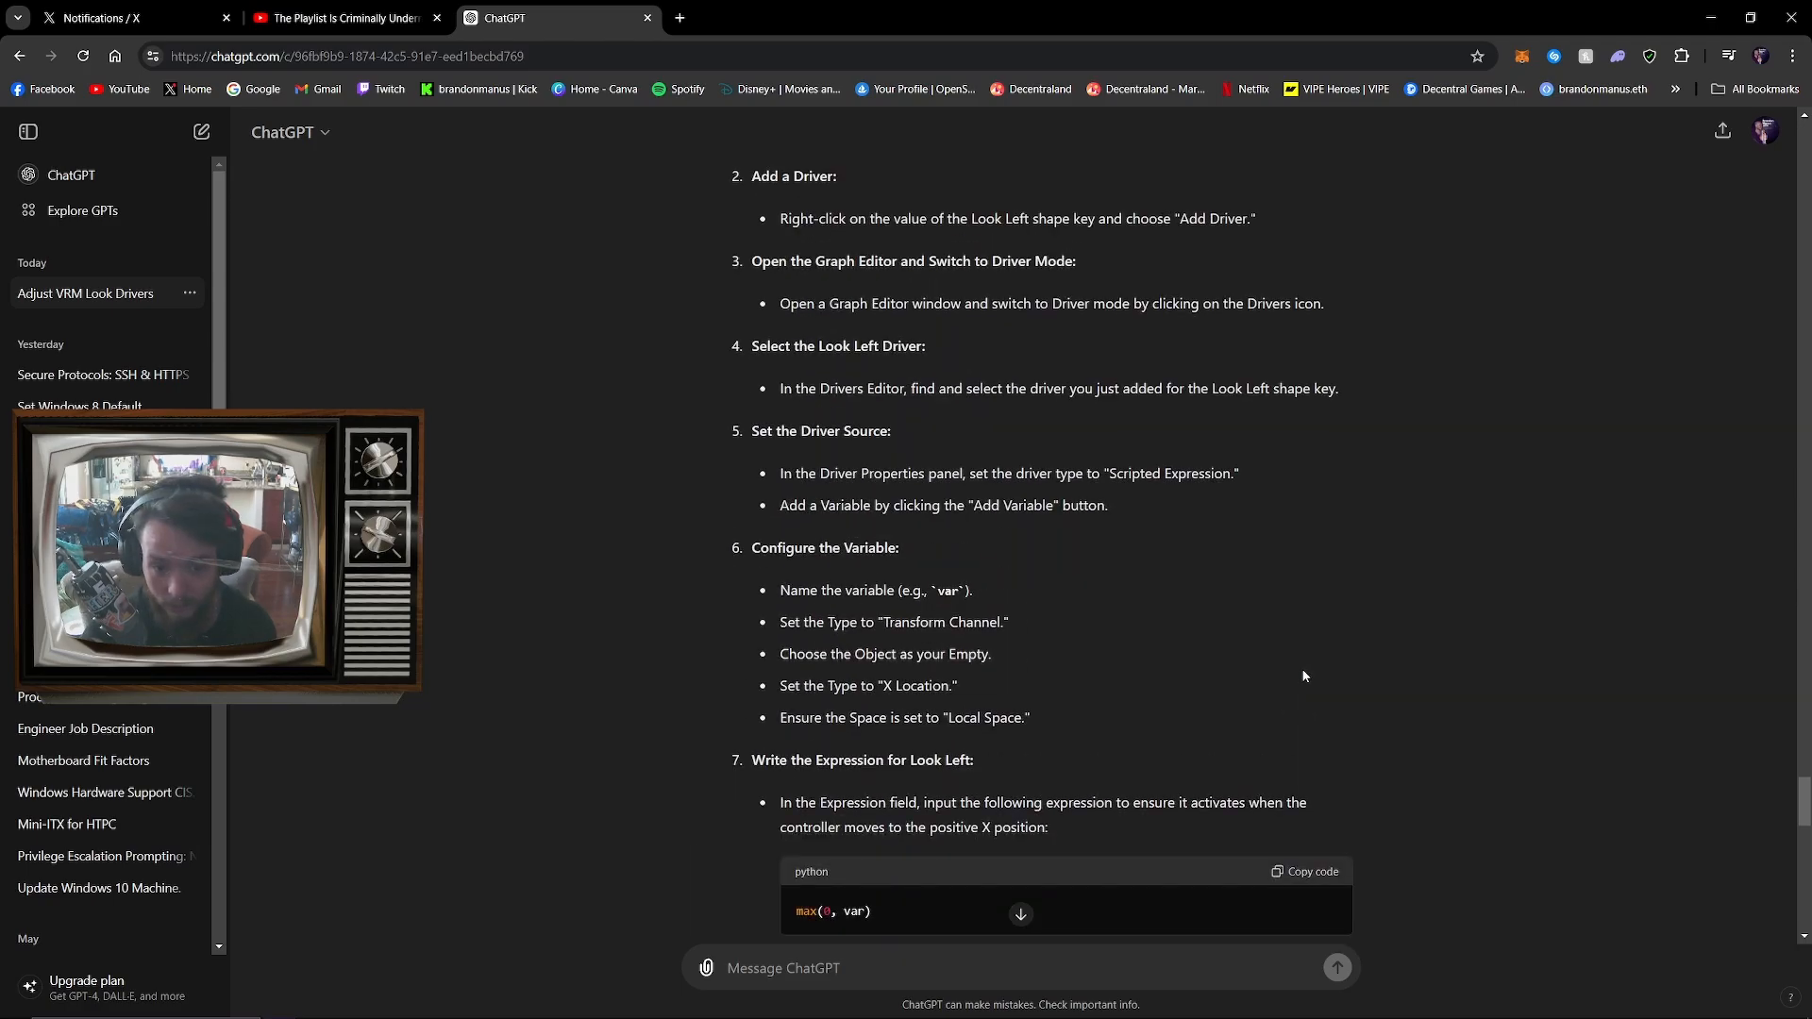
pyautogui.scroll(10, 1454, 764)
pyautogui.scroll(-13, 1615, 870)
pyautogui.scroll(15, 1615, 870)
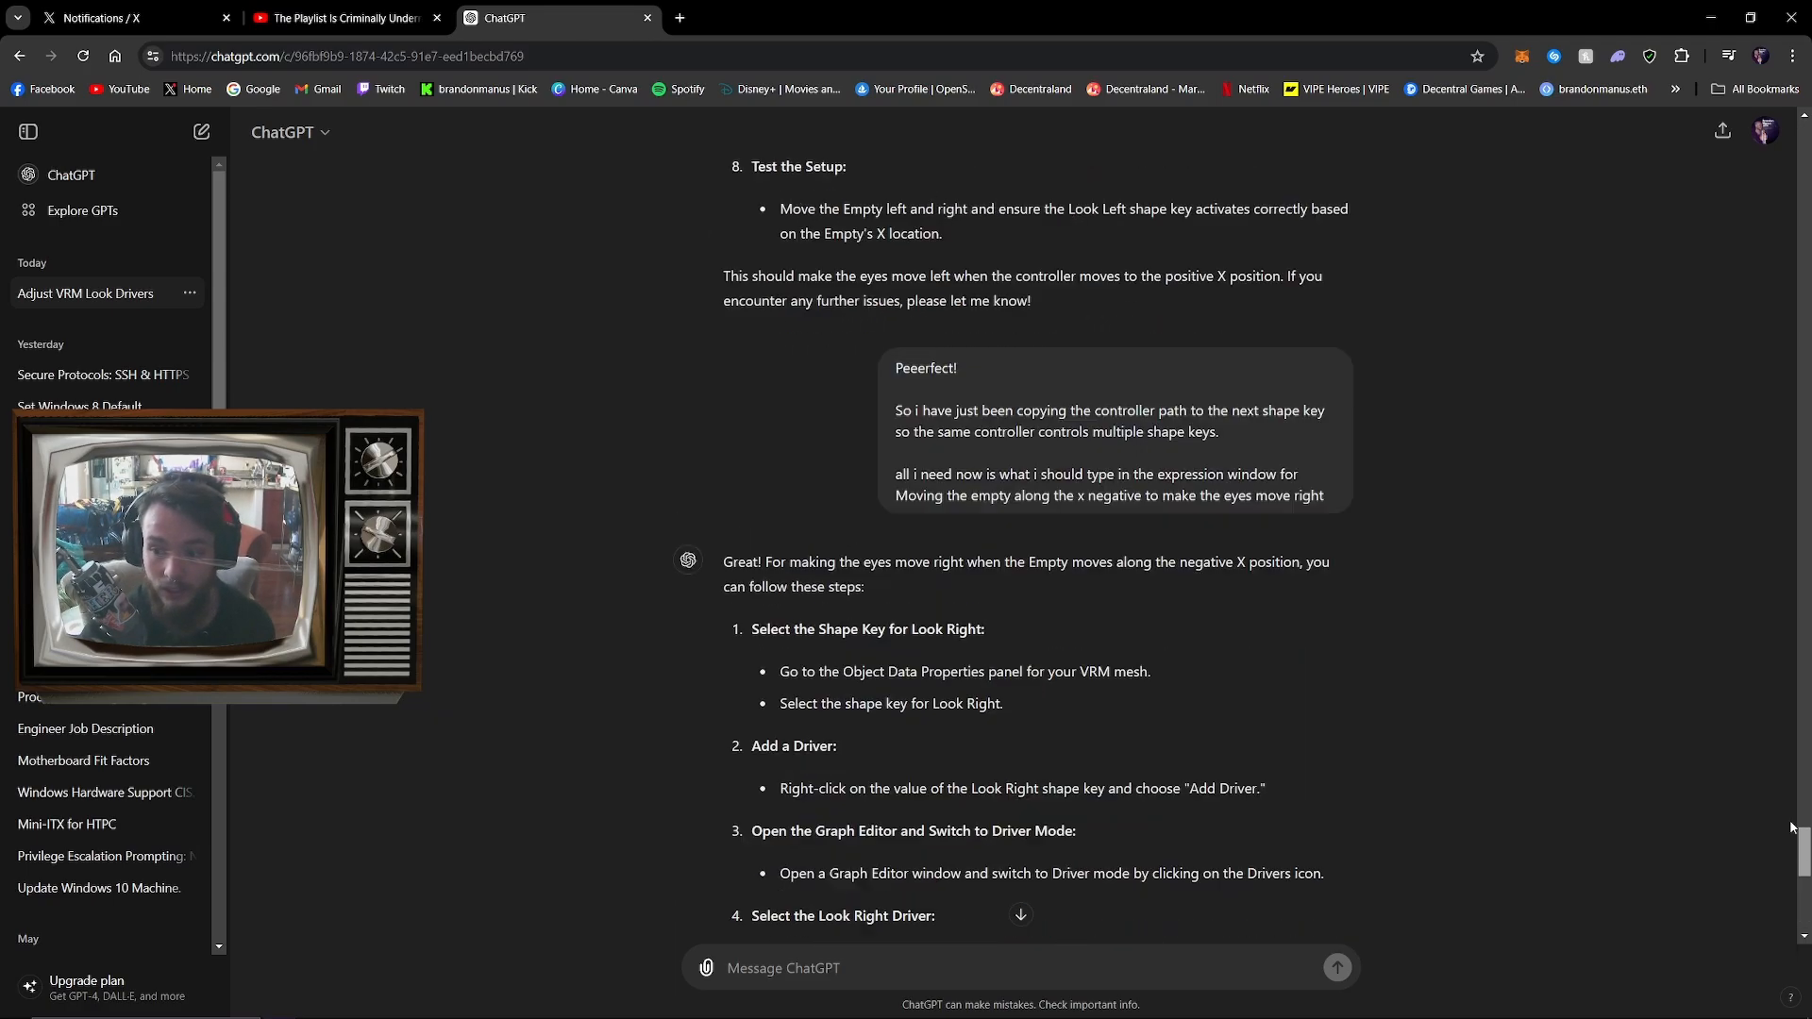
pyautogui.scroll(15, 1732, 435)
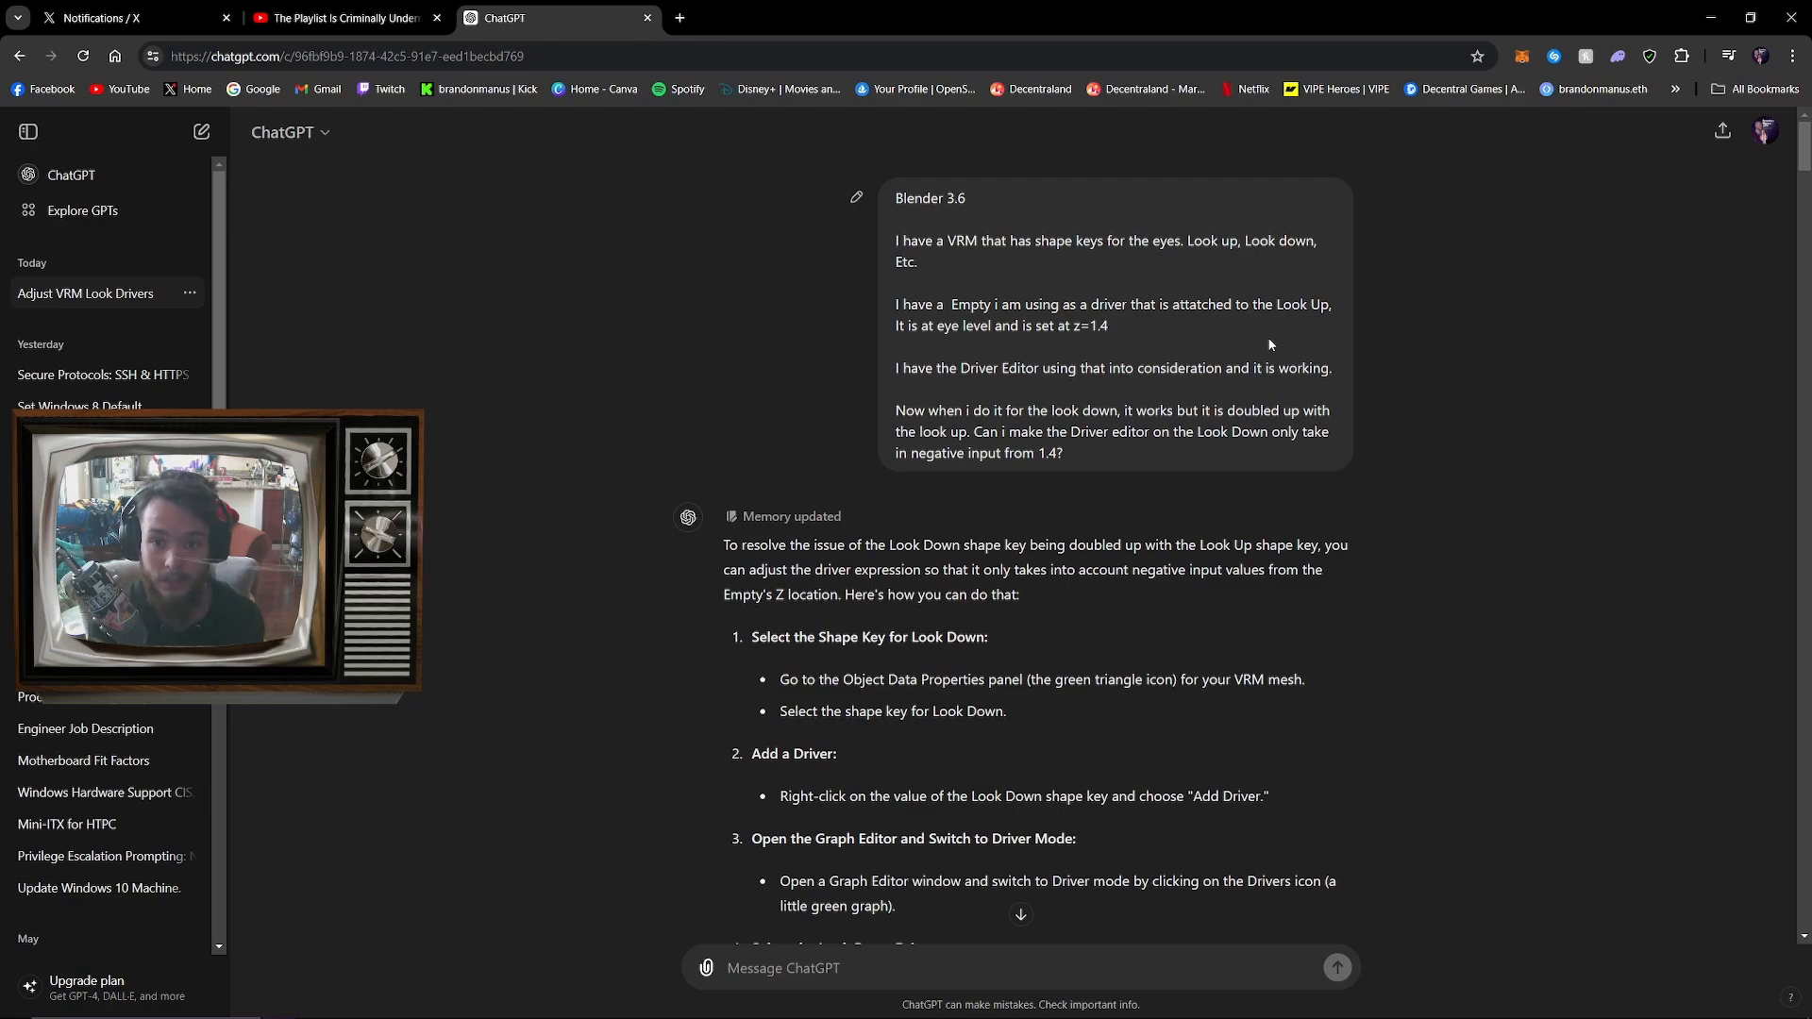
pyautogui.scroll(-8, 1271, 472)
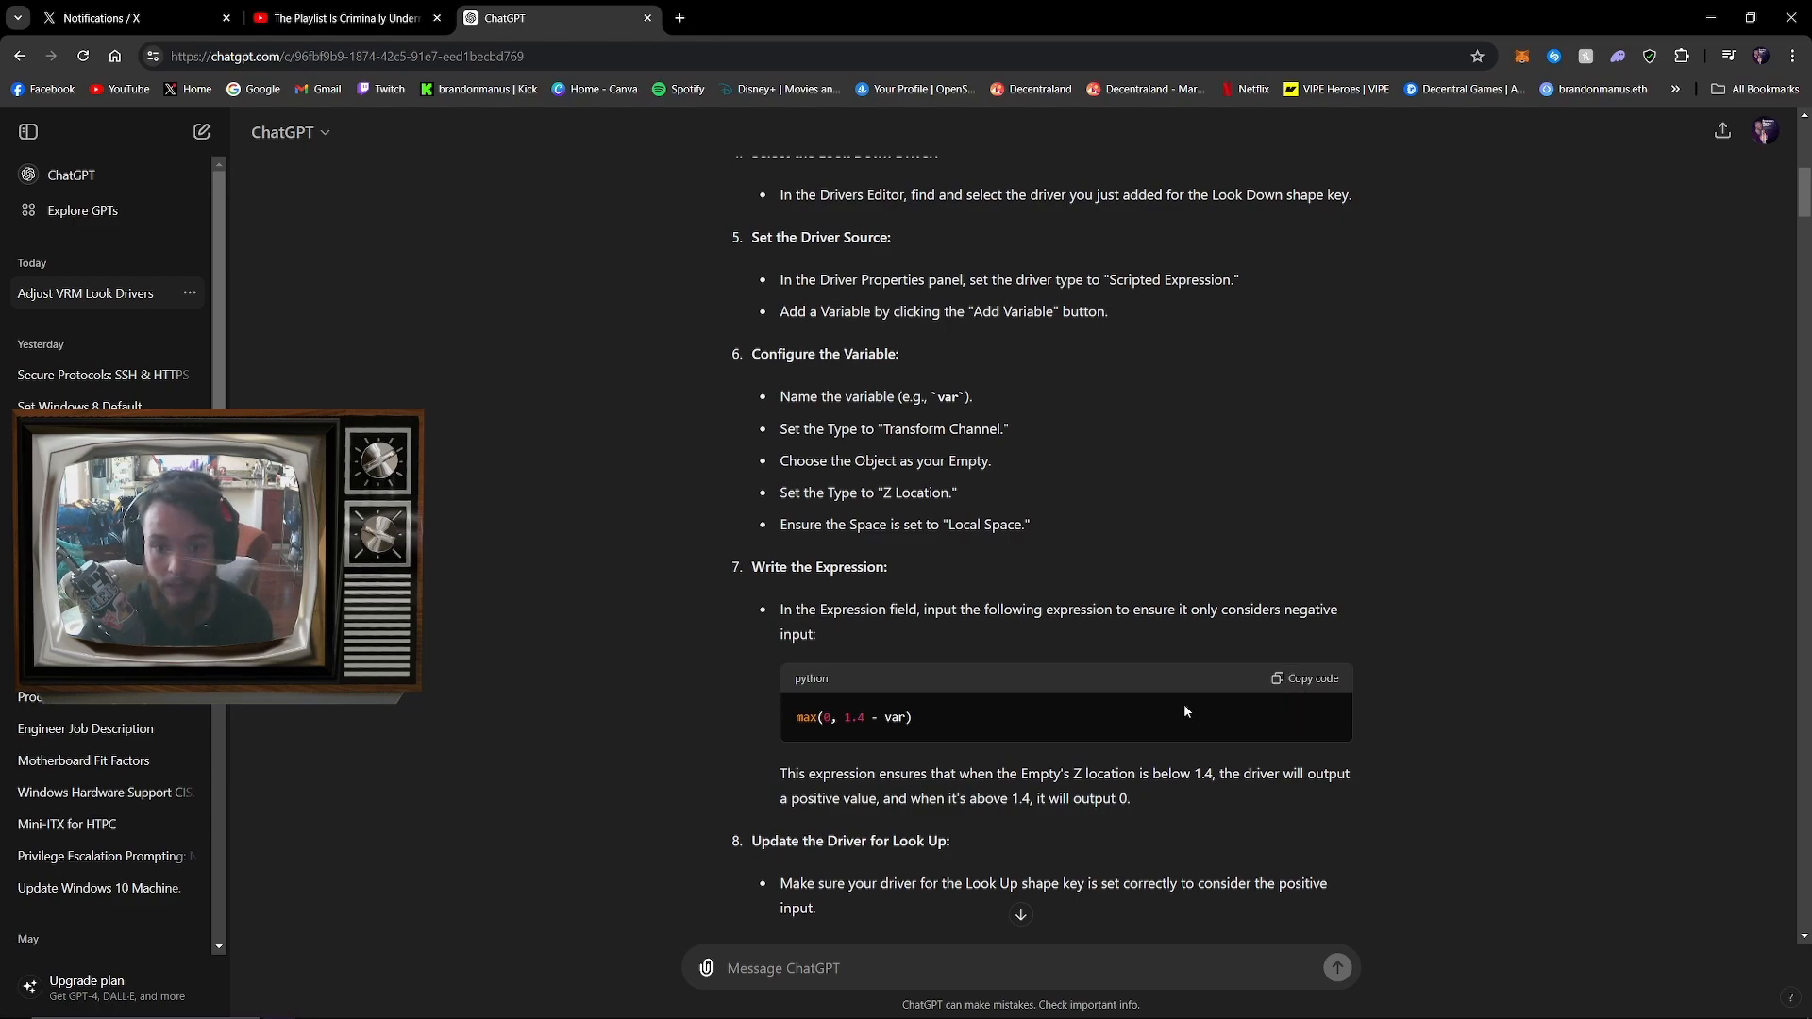
pyautogui.click(1328, 680)
pyautogui.moveTo(1133, 15); pyautogui.dragTo(1132, 0)
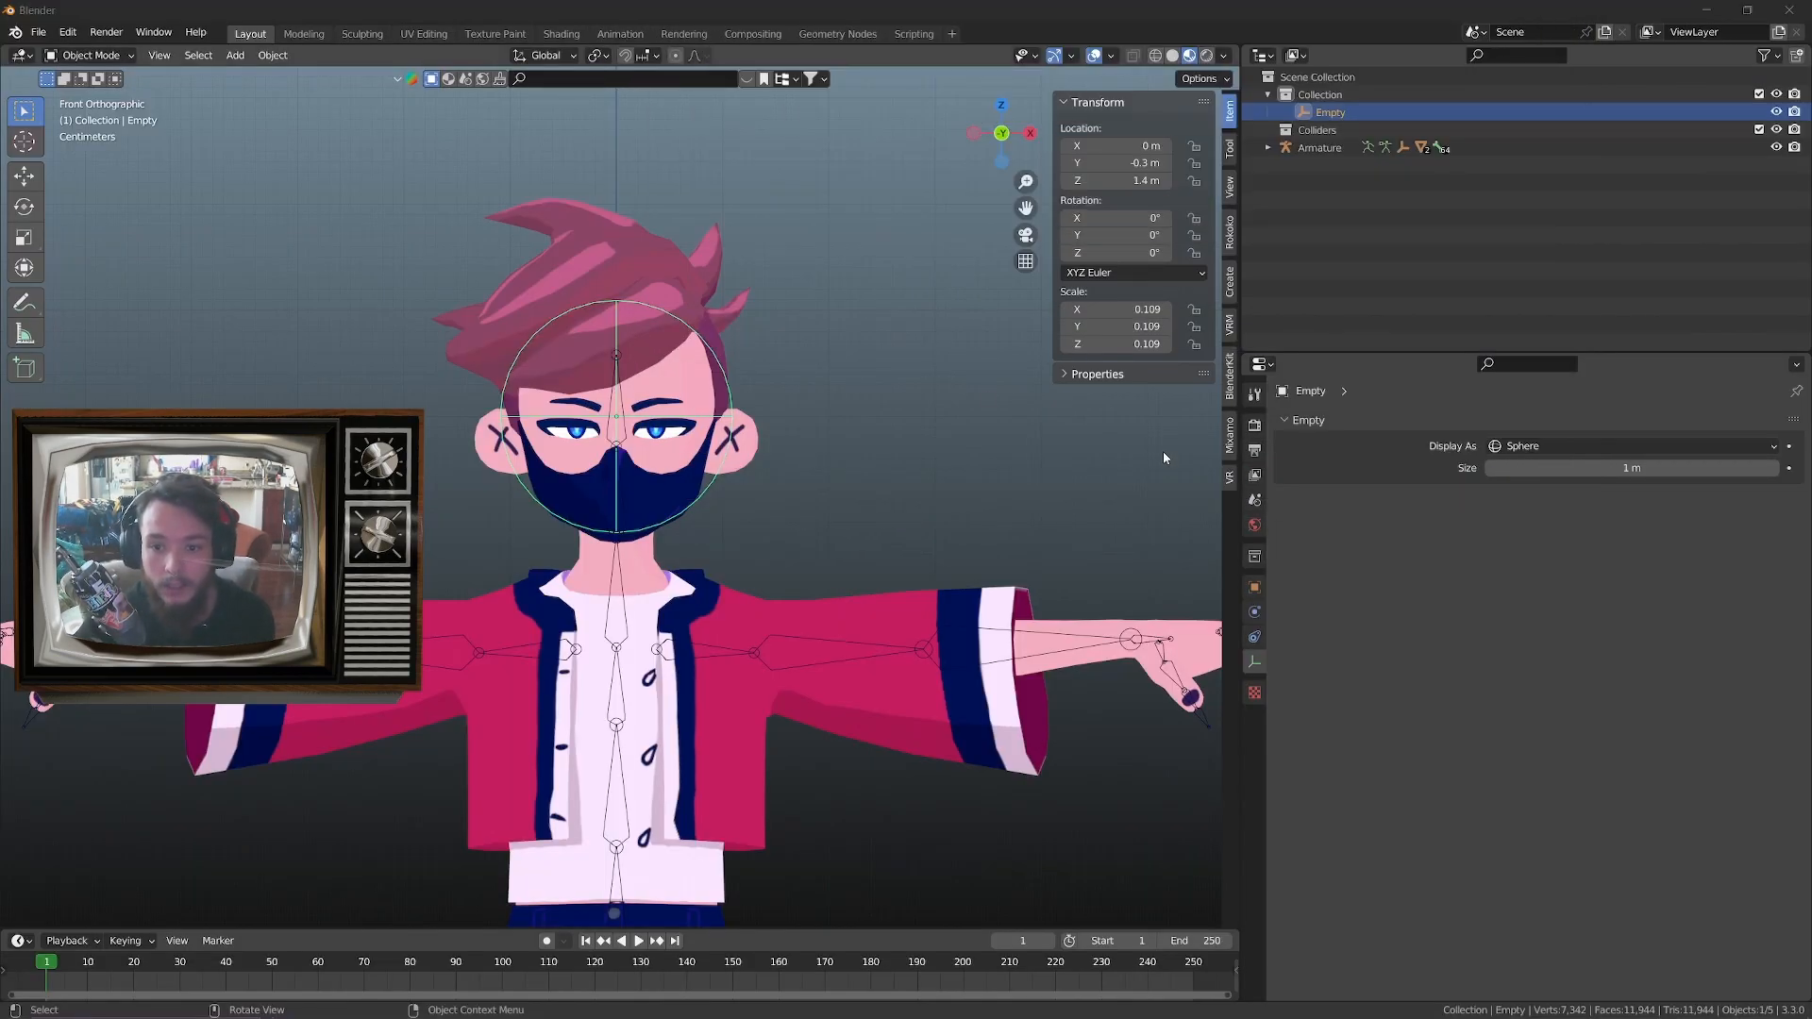
# Select the body mesh, edit the _LookUp driver, and set its expression to max(0, 1.4 - var)
pyautogui.click(617, 413)
pyautogui.click(668, 283)
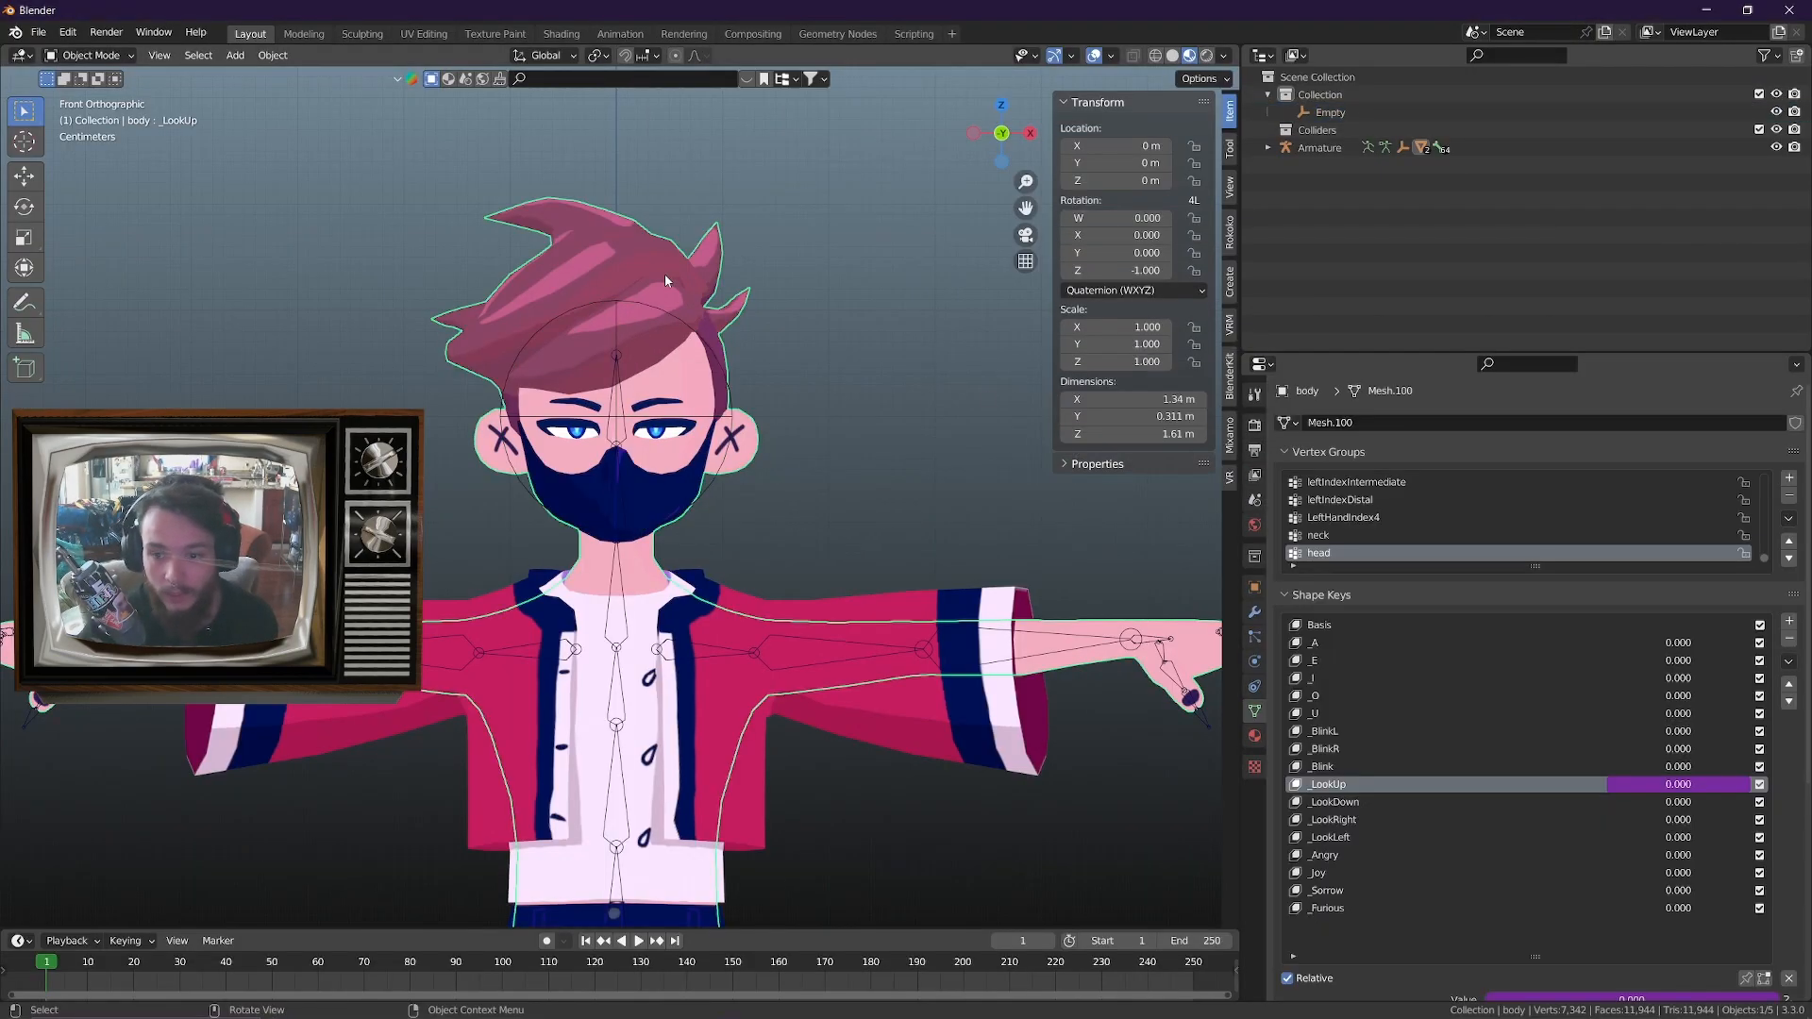
pyautogui.rightClick(1692, 789)
pyautogui.click(1690, 785)
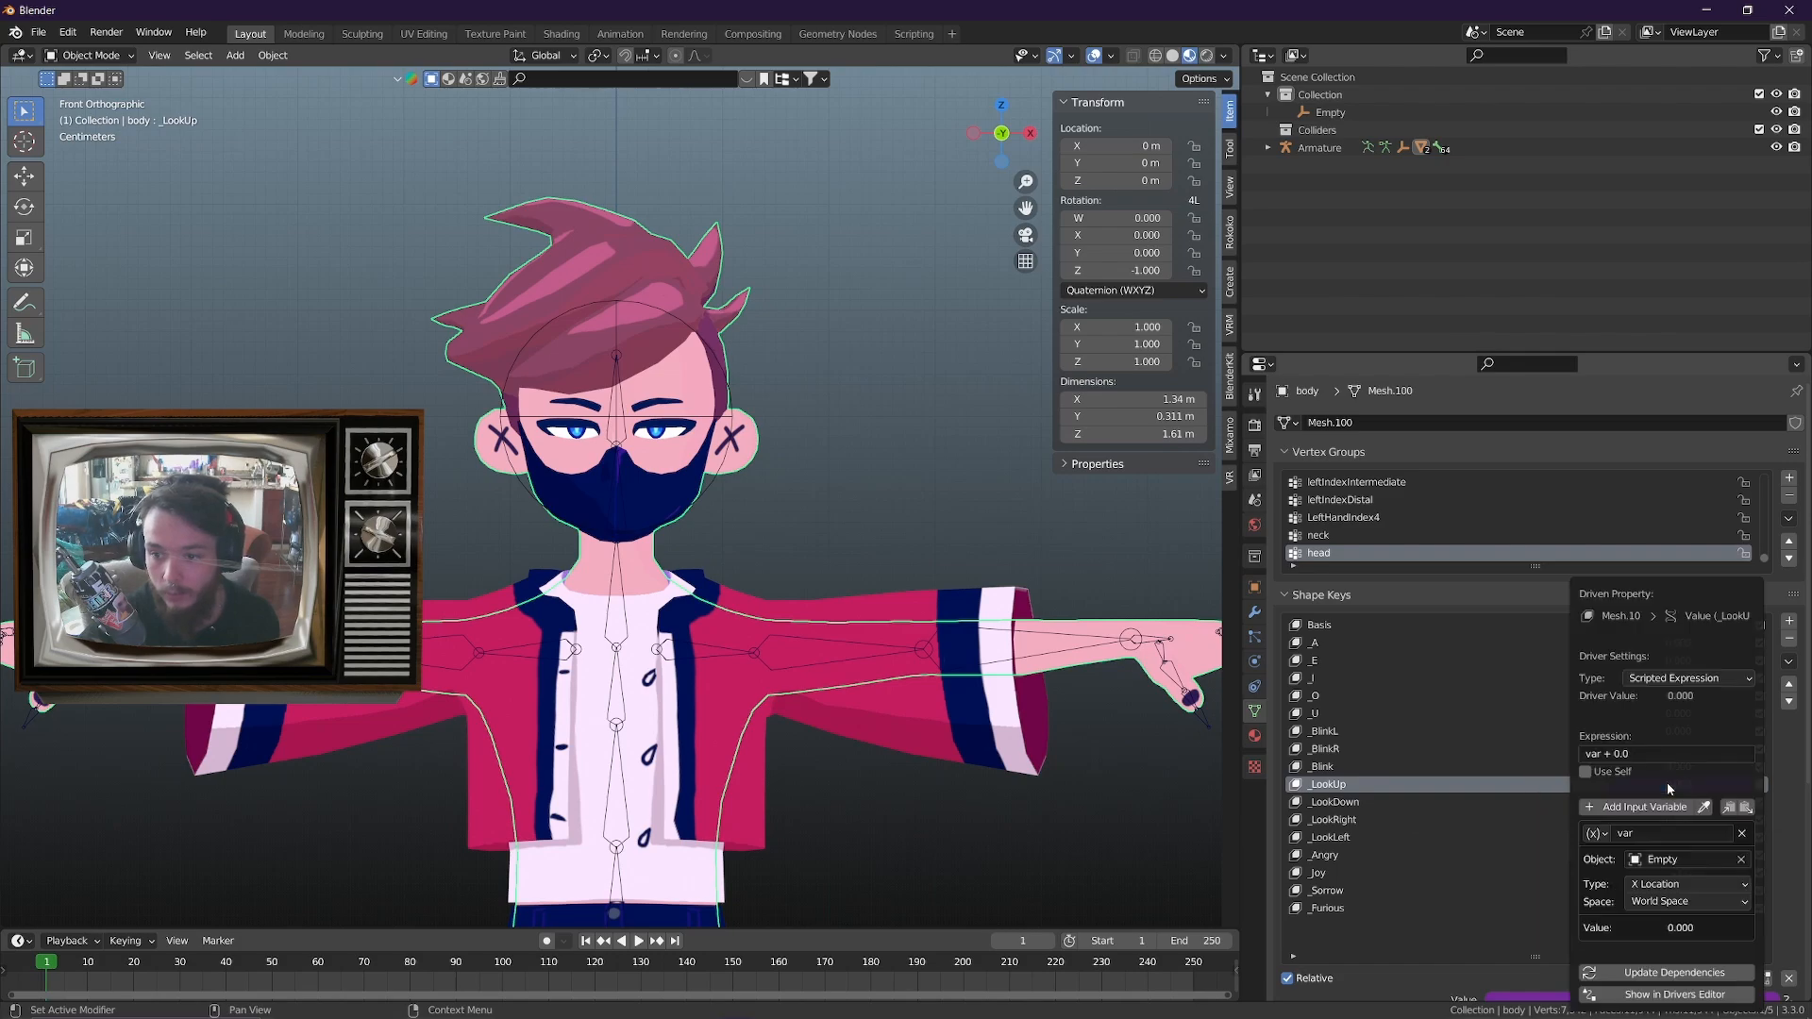
pyautogui.moveTo(1634, 597); pyautogui.dragTo(970, 417)
pyautogui.click(974, 575)
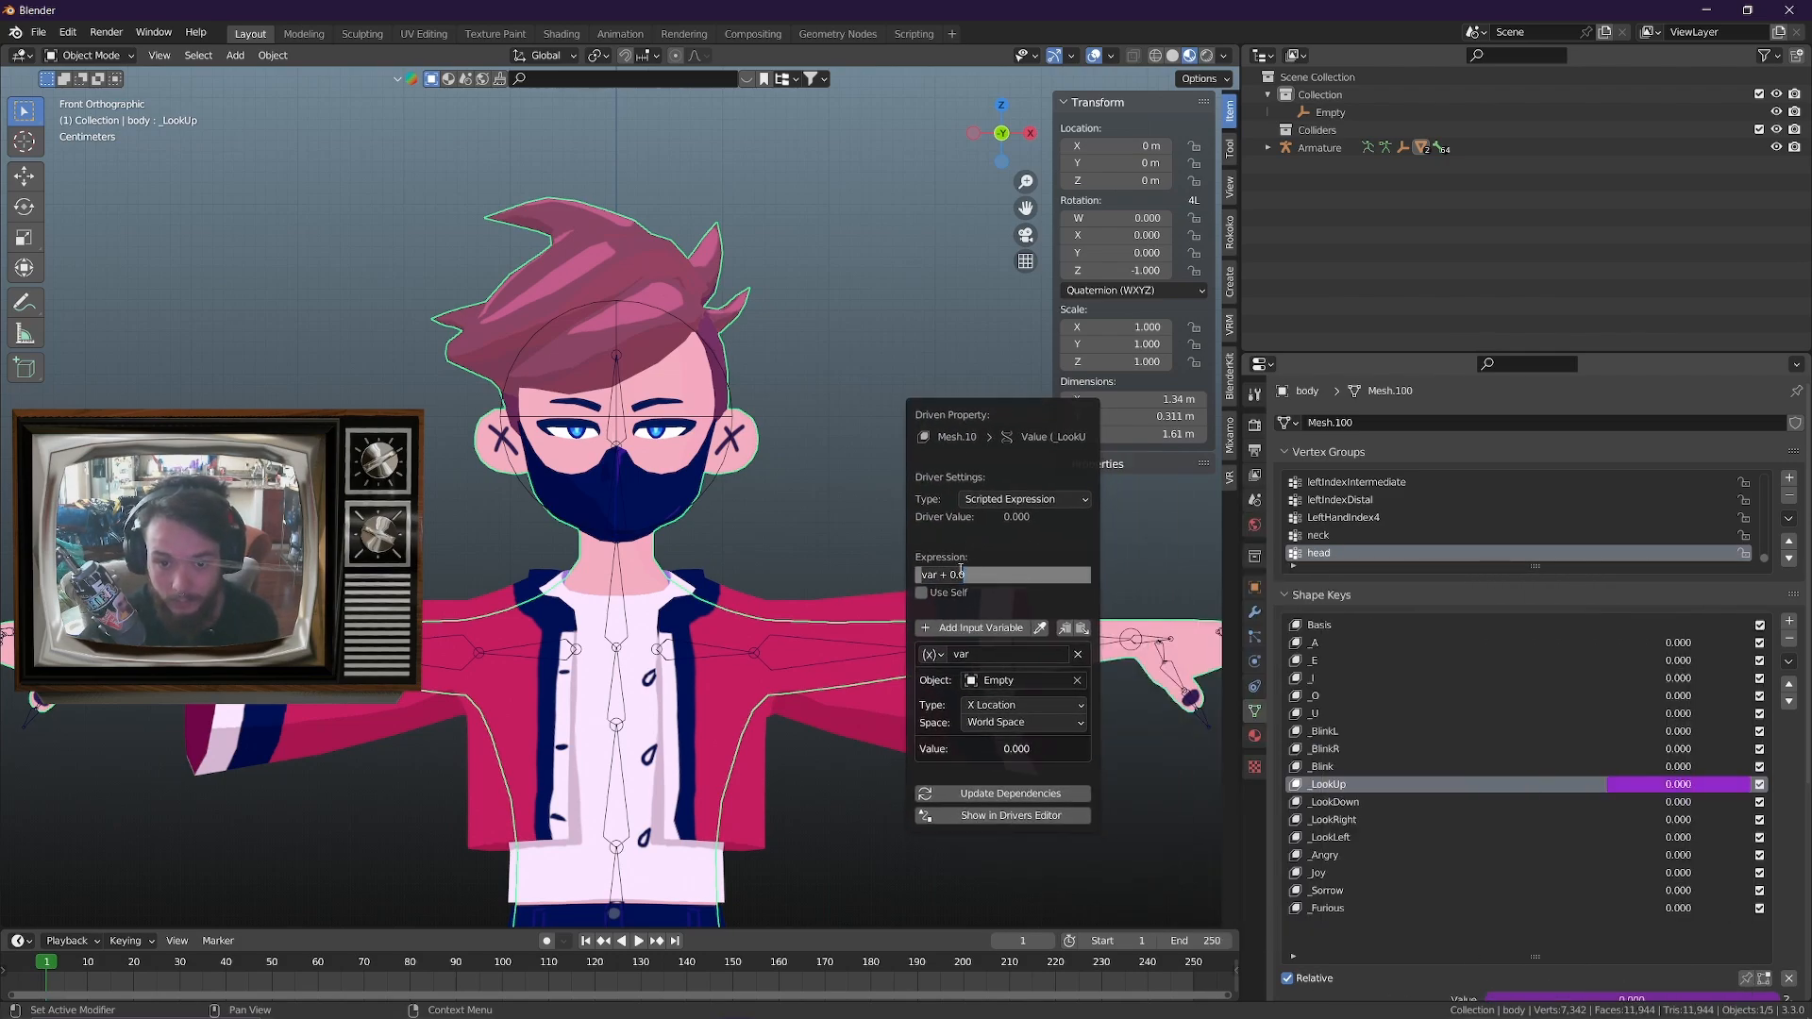
pyautogui.hotkey('ctrl', 'v')
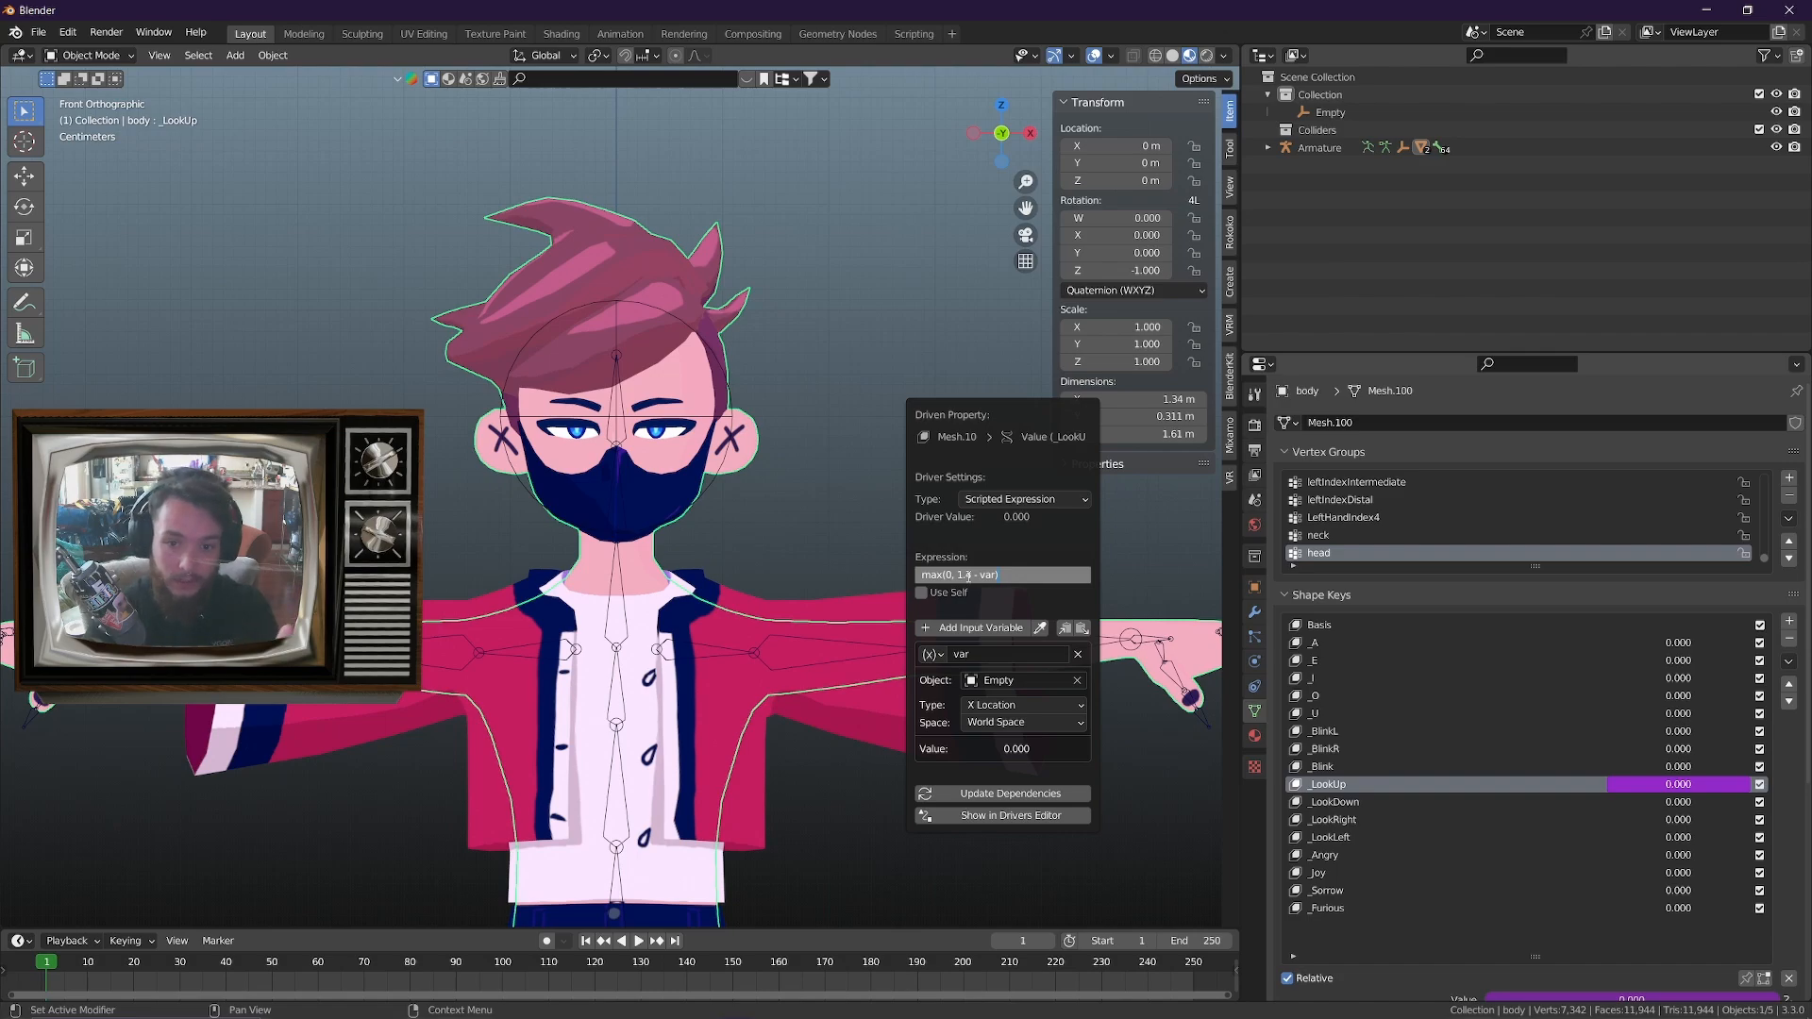
pyautogui.press('Return')
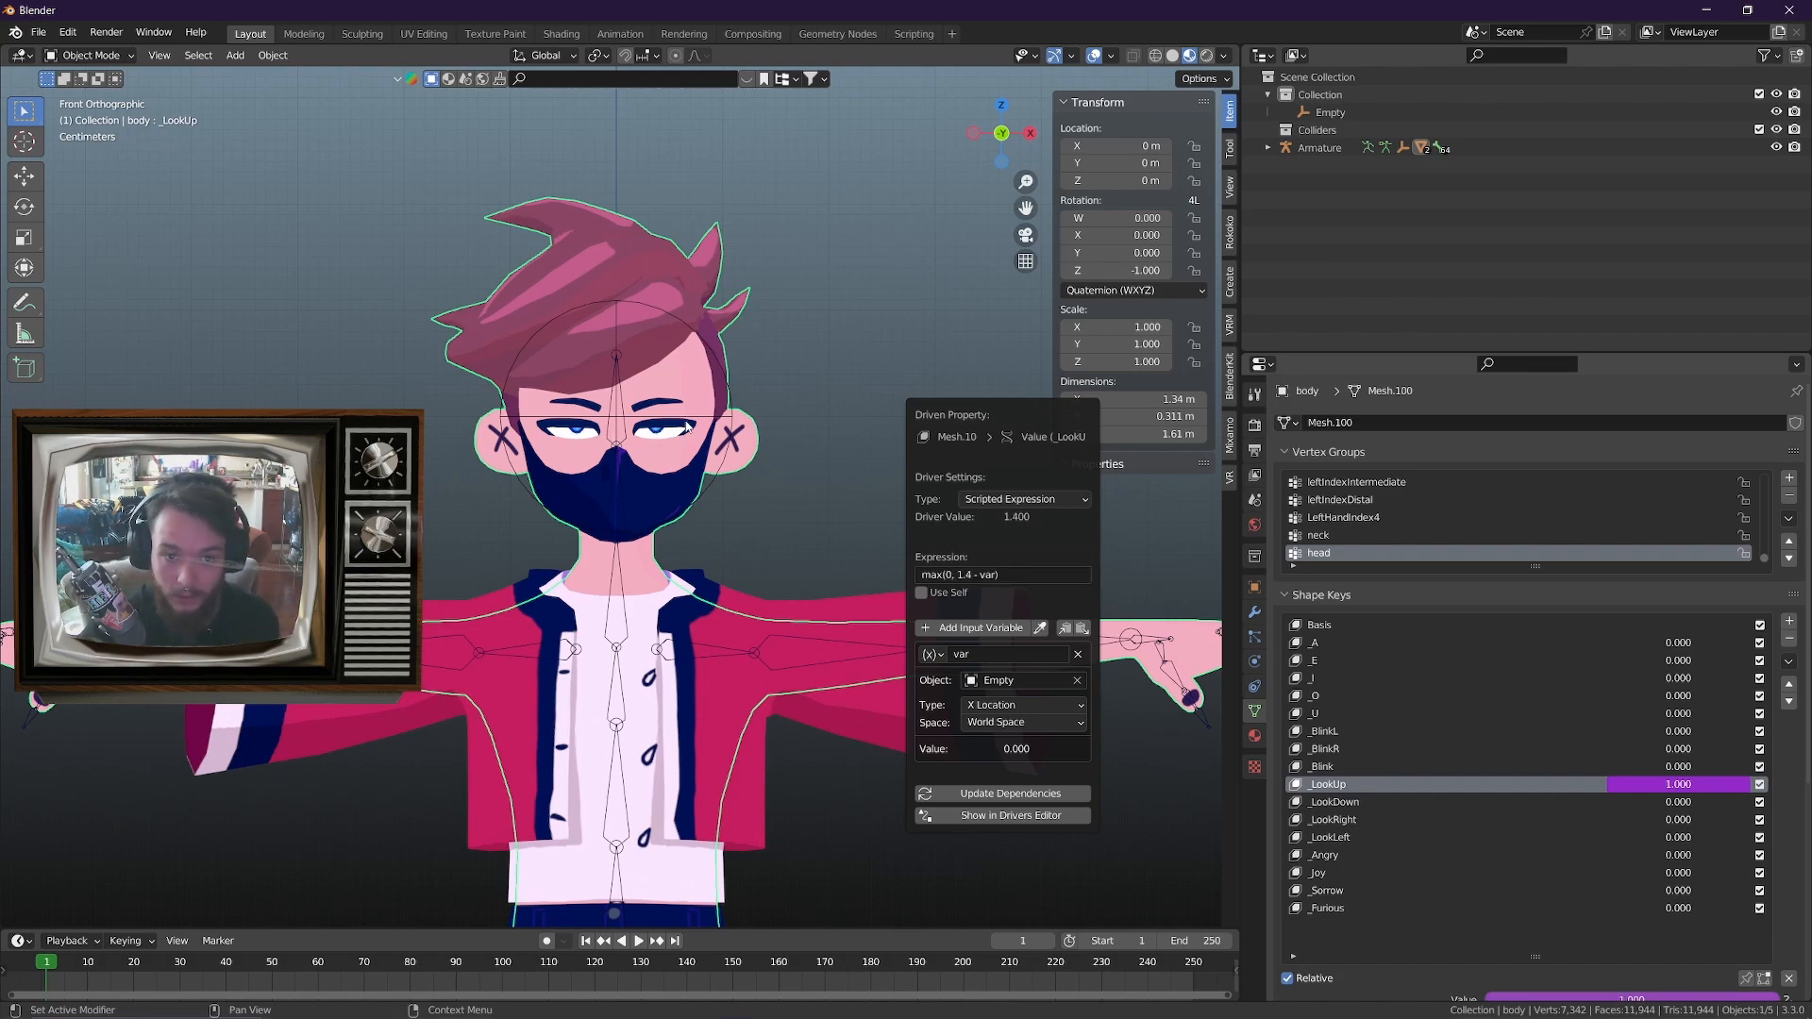
# Select the sphere empty and test the eyes by moving it along Z, cancelling the moves
pyautogui.click(715, 416)
pyautogui.press('g')
pyautogui.press('z')
pyautogui.press('Escape')
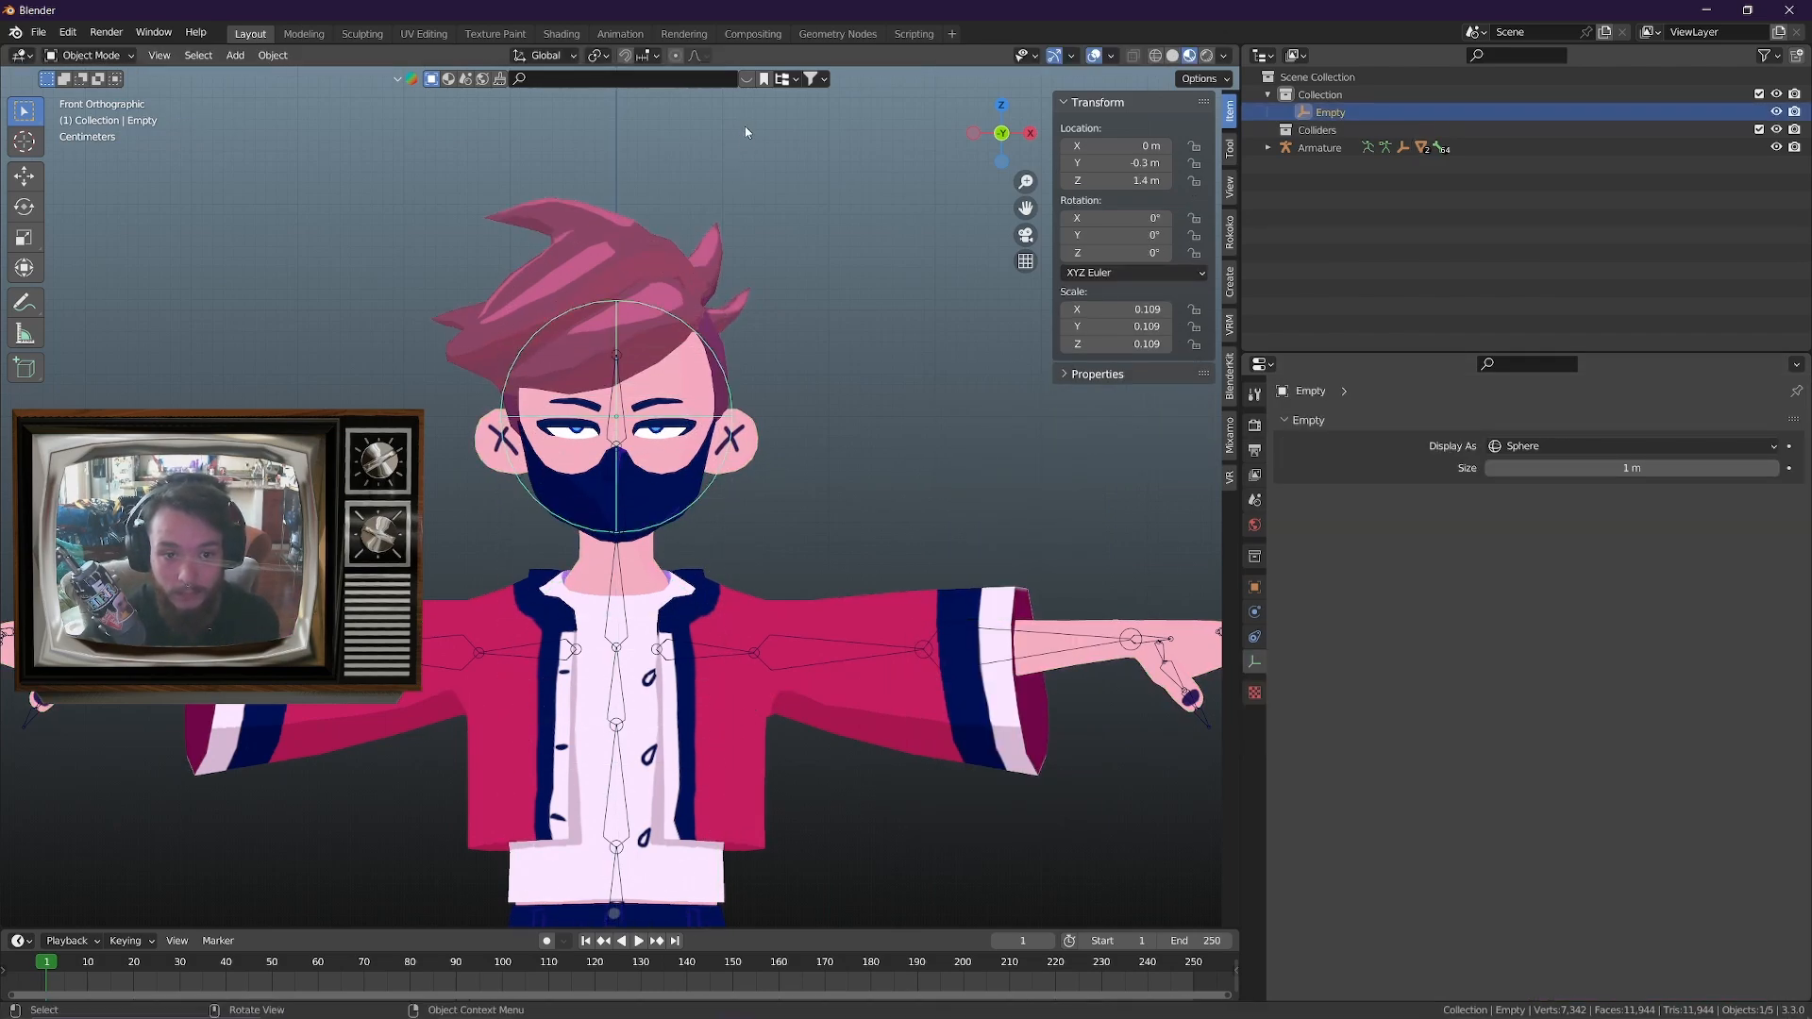
pyautogui.press('g')
pyautogui.press('z')
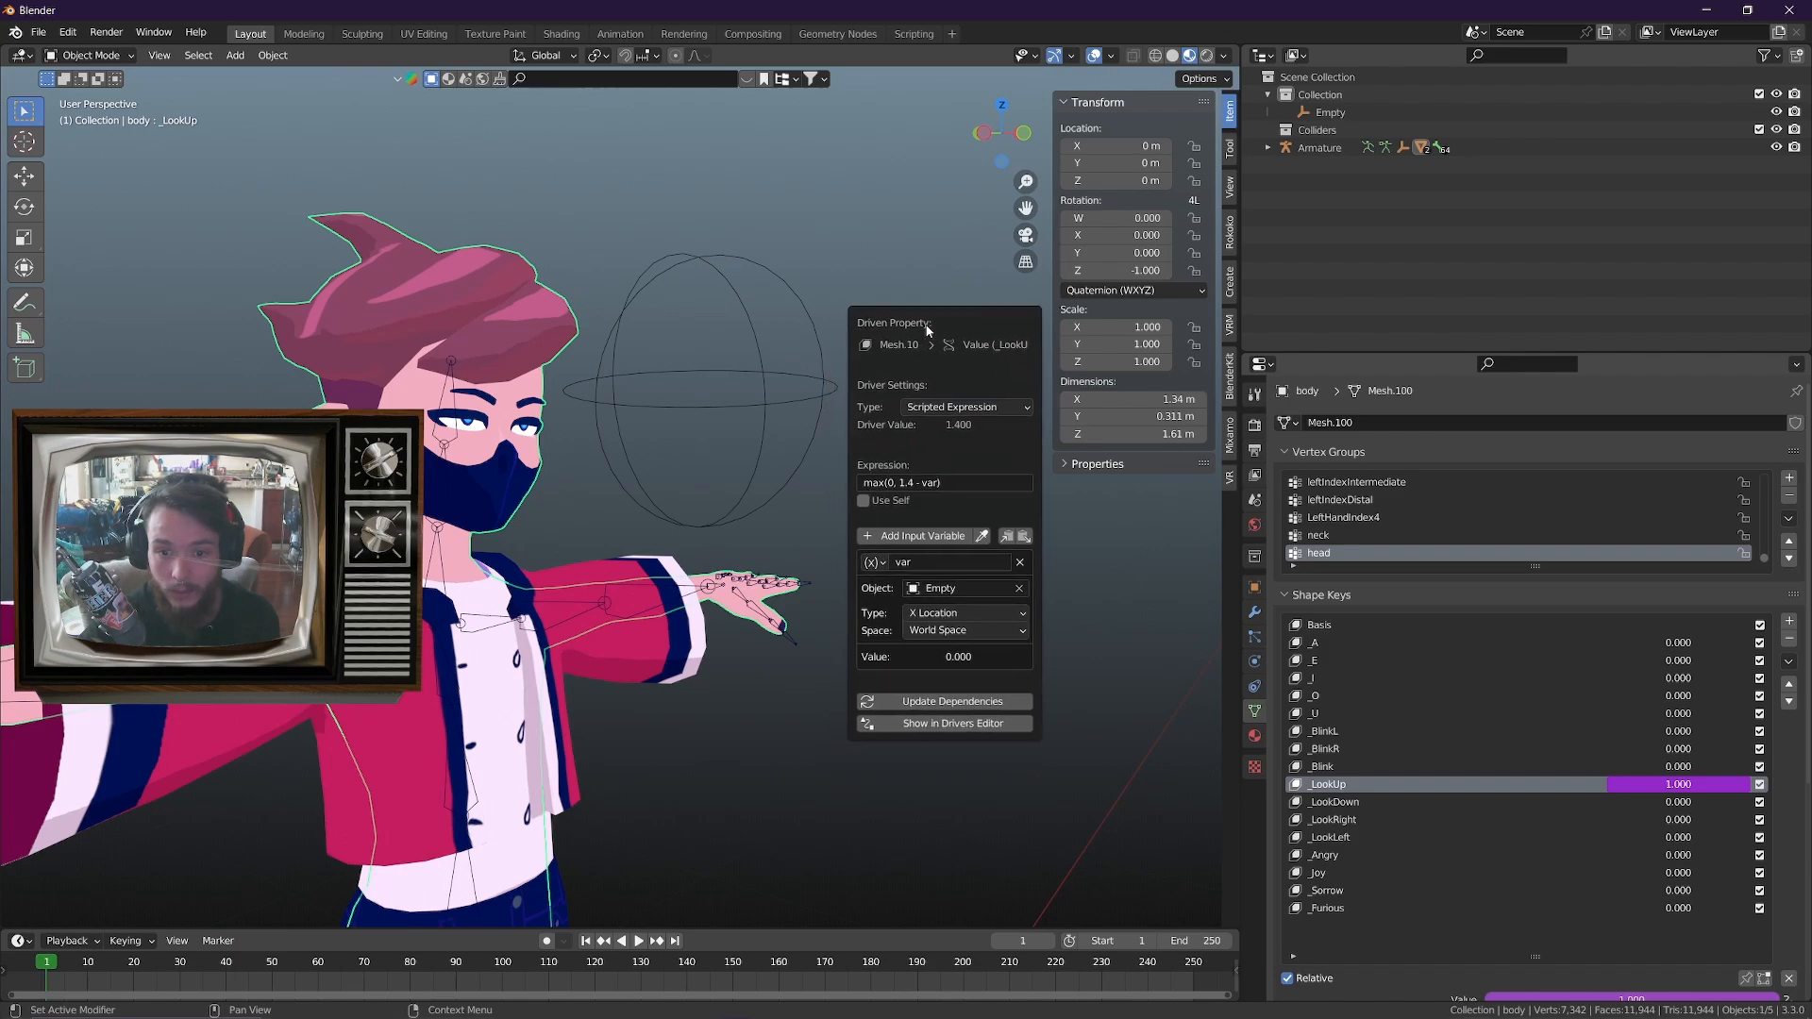
# Set the type of the _LookUp driver's input variable to Z Location
pyautogui.click(1016, 608)
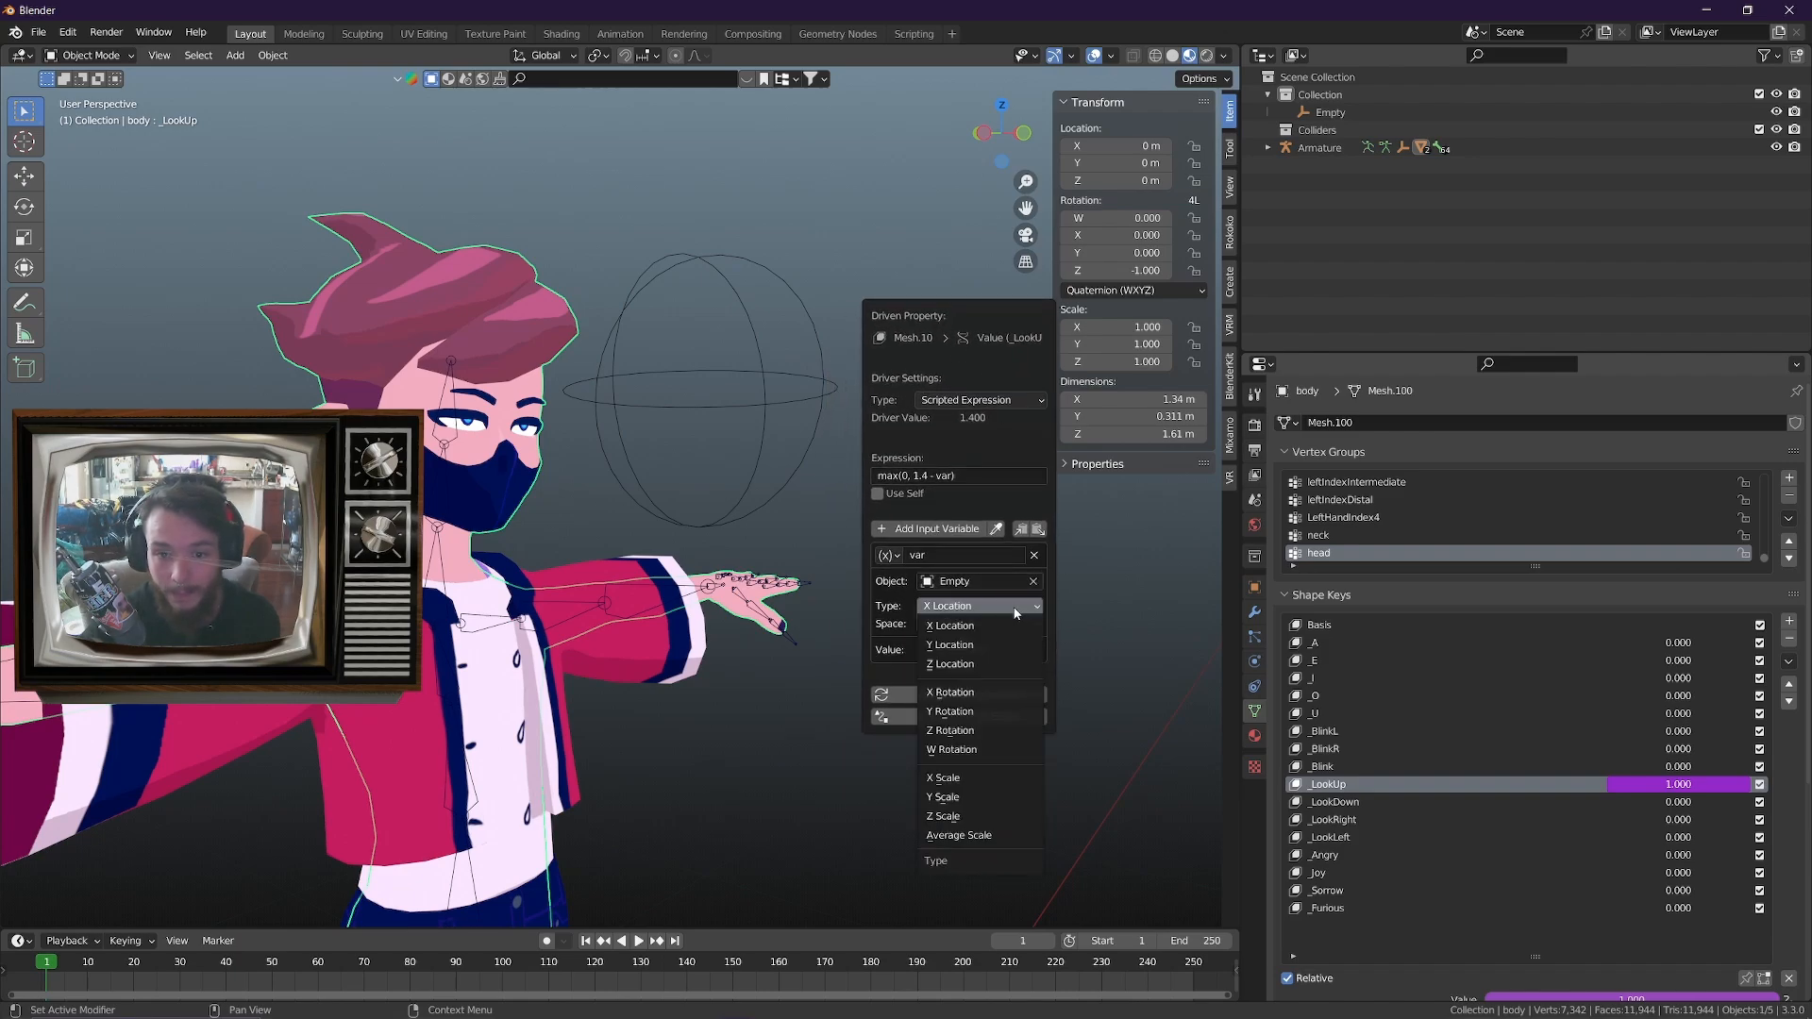
pyautogui.click(966, 665)
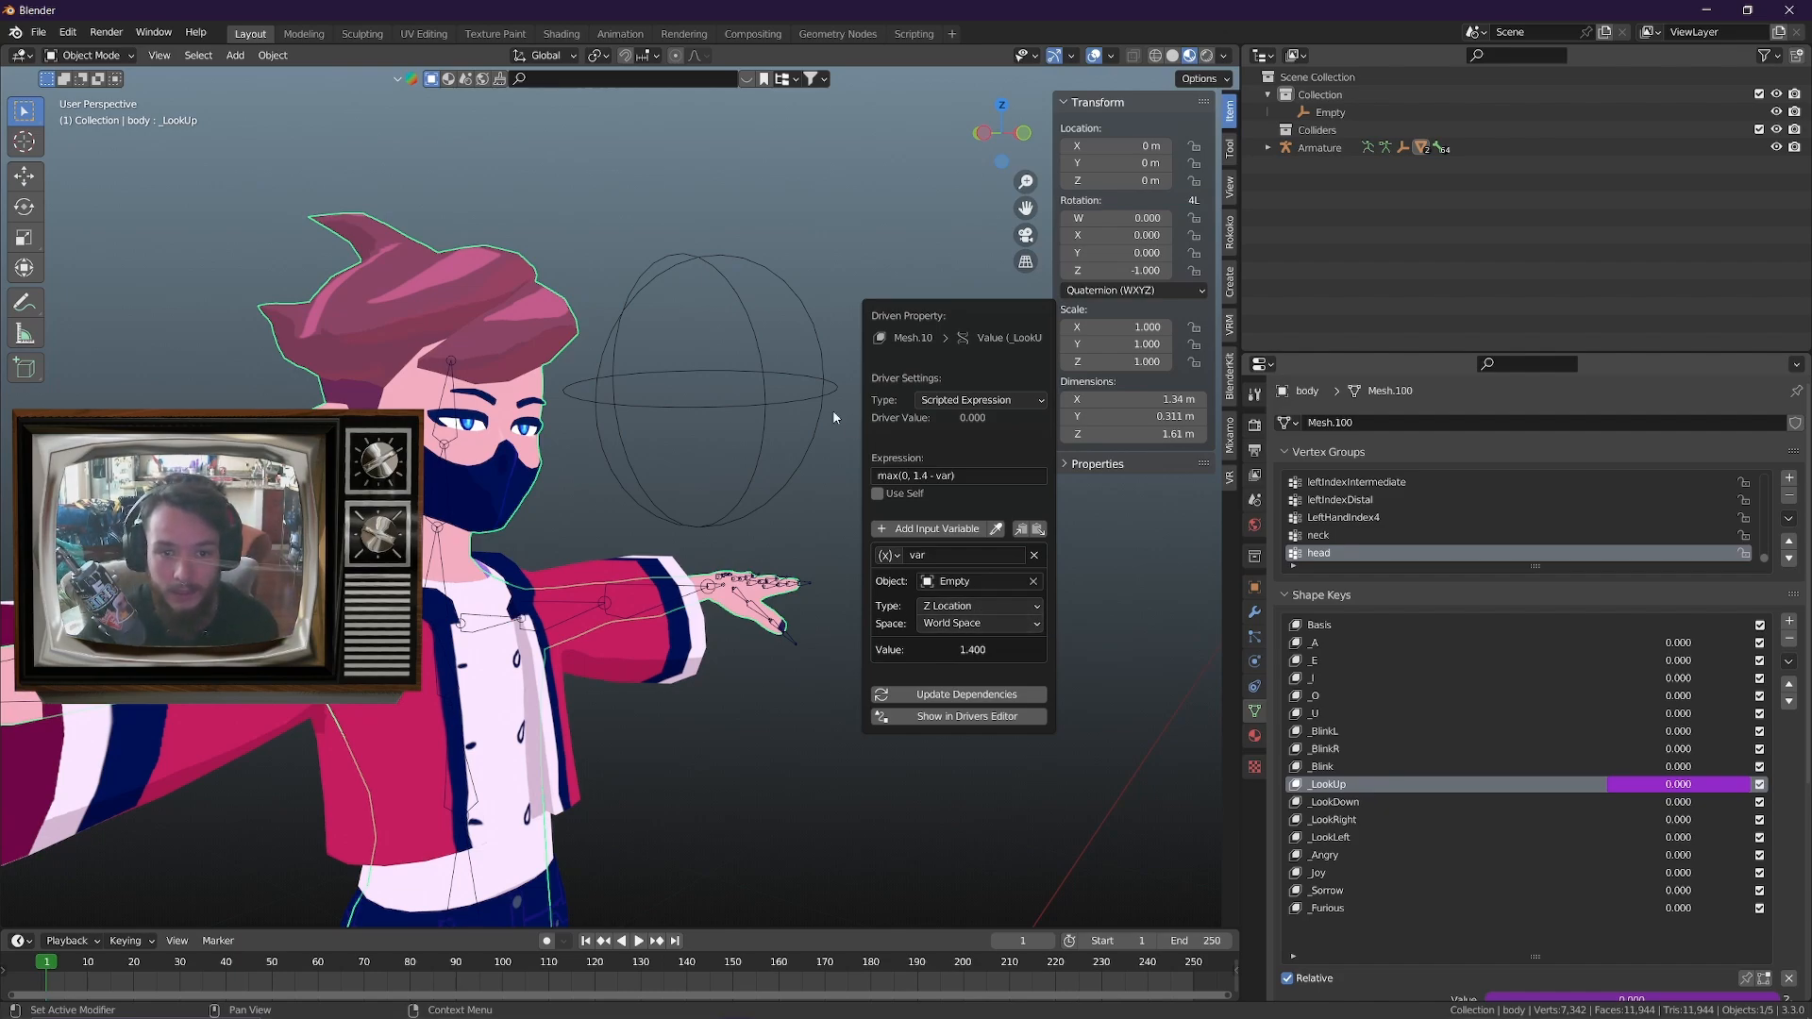
# Select the sphere empty and test the Z Location driver by moving the empty along Z, cancelling each move
pyautogui.click(793, 381)
pyautogui.press('g')
pyautogui.press('z')
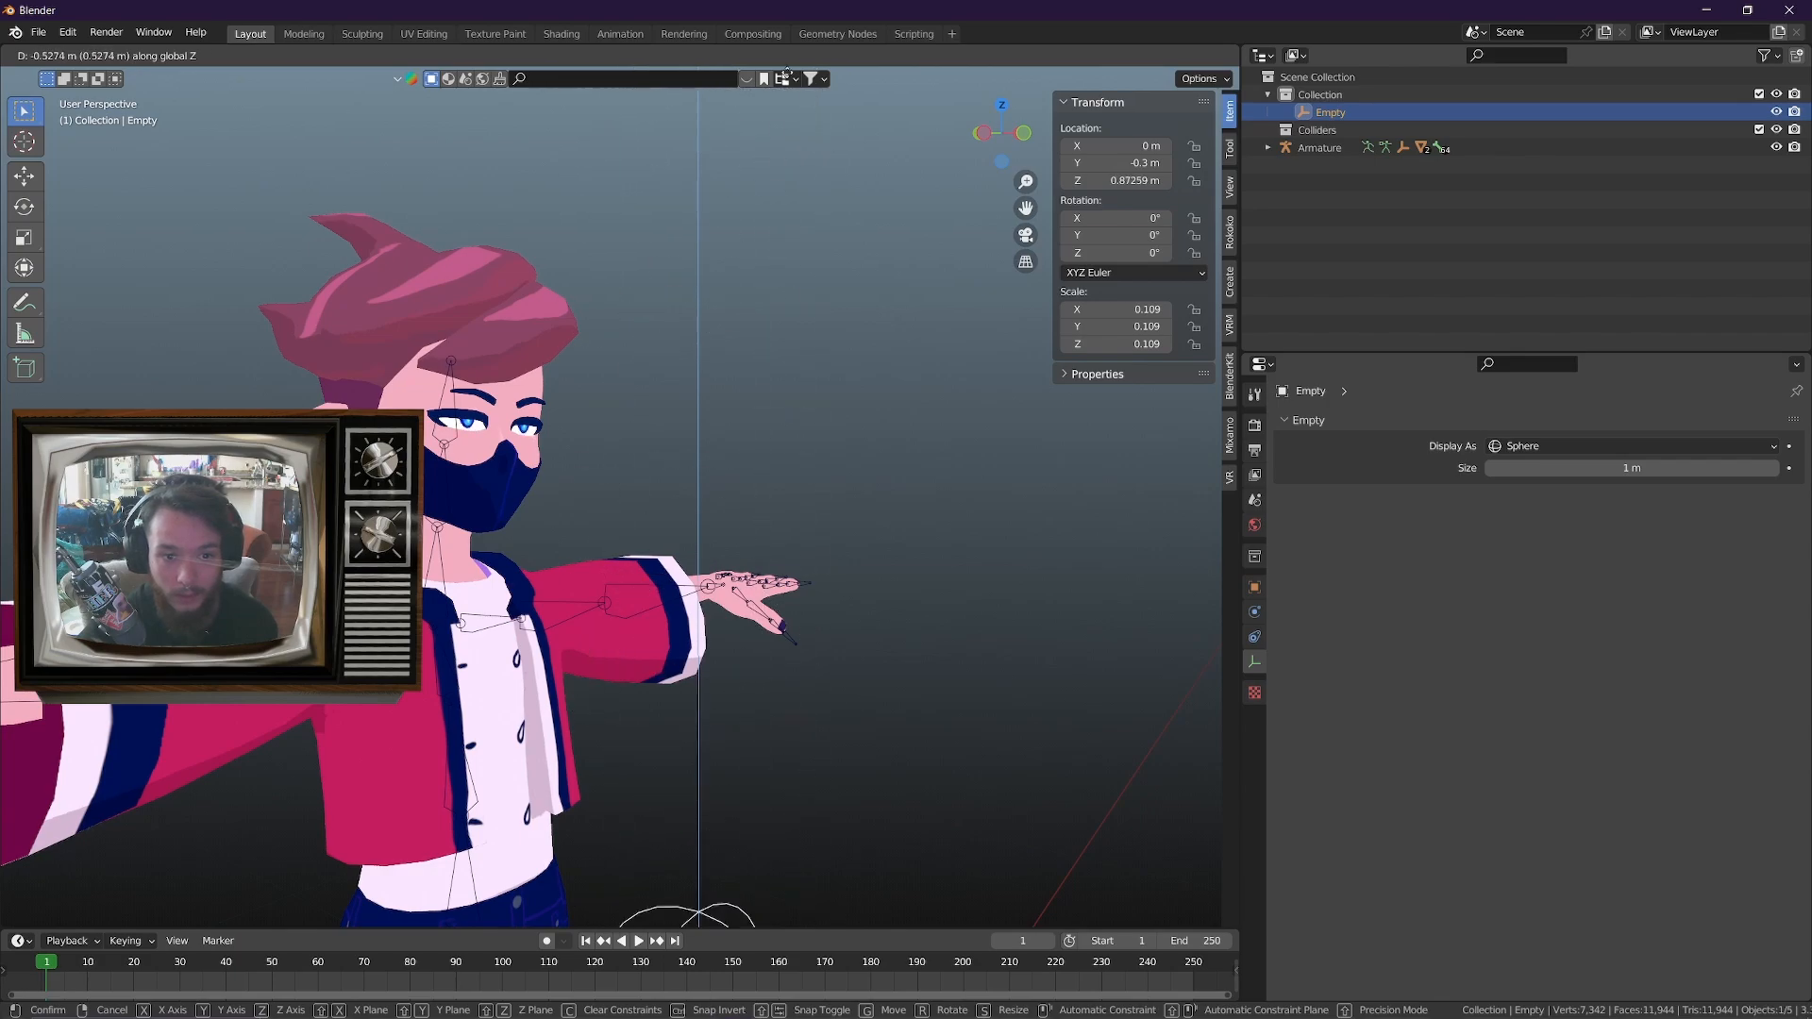
pyautogui.press('Escape')
pyautogui.scroll(-1, 786, 254)
pyautogui.keyDown('shift'); pyautogui.moveTo(801, 368); pyautogui.dragTo(773, 416, button='middle'); pyautogui.keyUp('shift')
pyautogui.press('g')
pyautogui.press('z')
pyautogui.rightClick(902, 274)
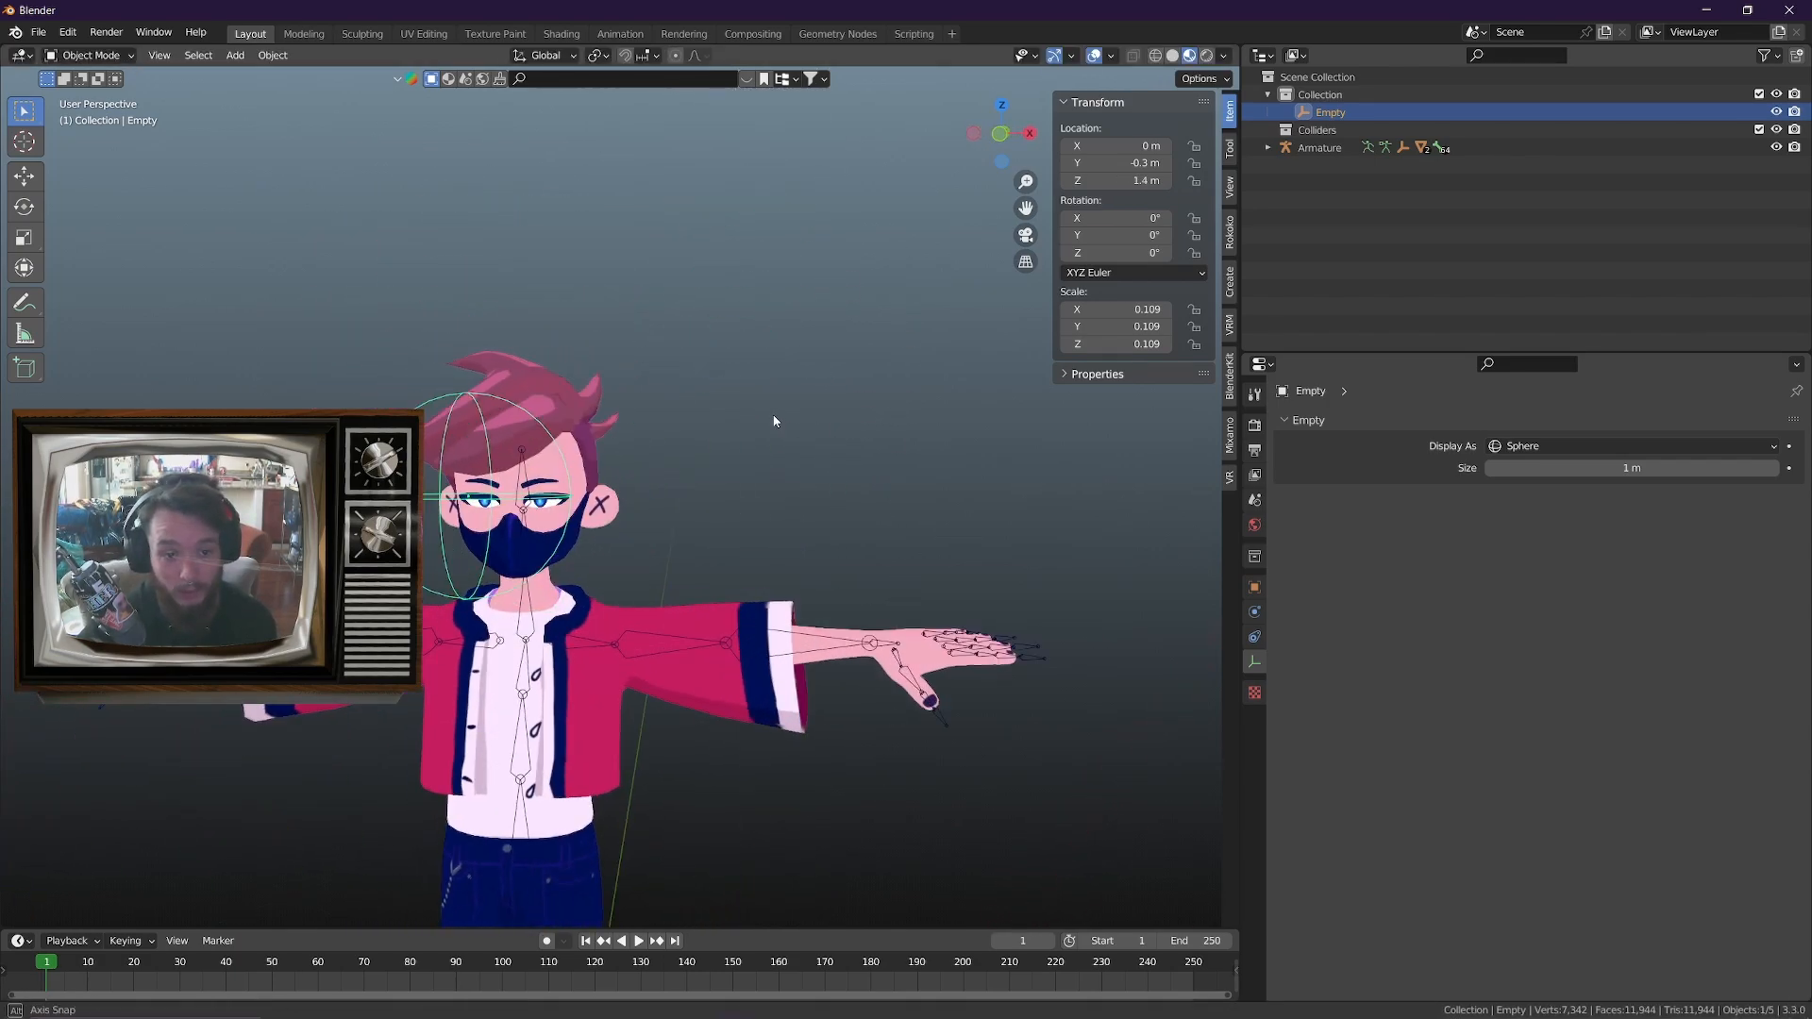
# View the avatar's face at an angle and test moving the sphere empty down along Z before cancelling
pyautogui.keyDown('shift'); pyautogui.moveTo(826, 557); pyautogui.dragTo(746, 371, button='middle'); pyautogui.keyUp('shift')
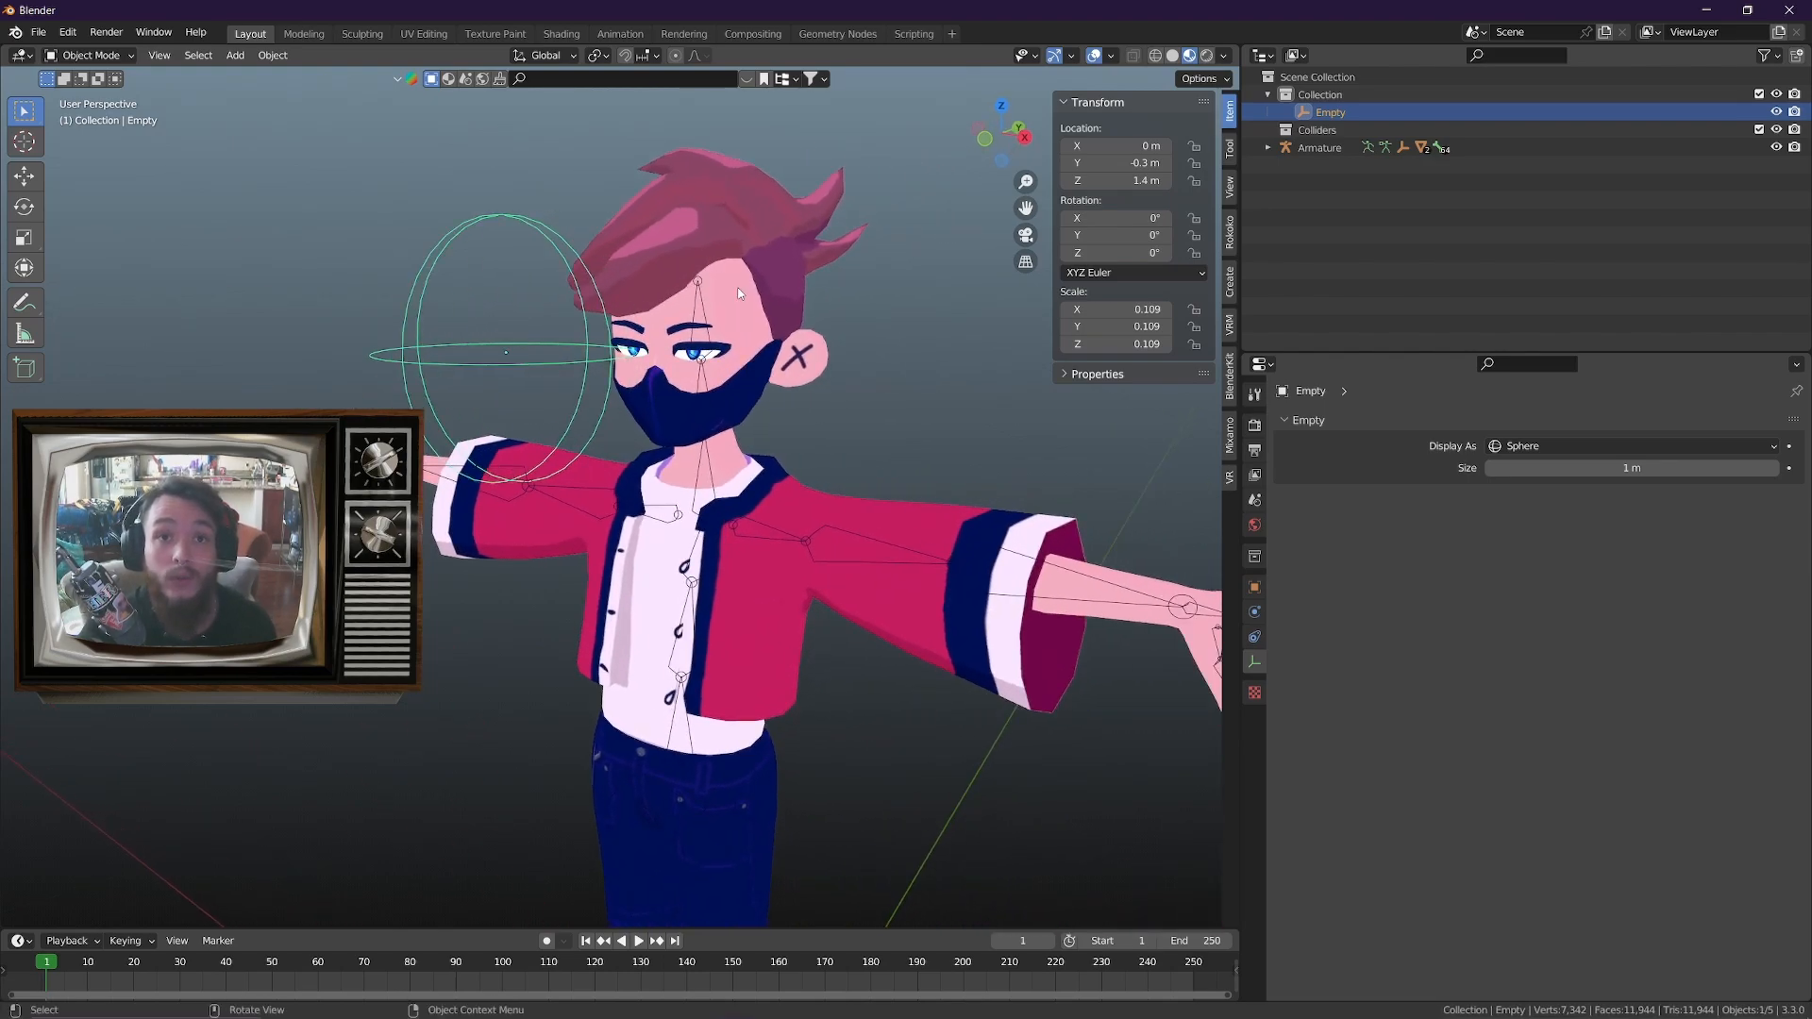
pyautogui.press('g')
pyautogui.press('z')
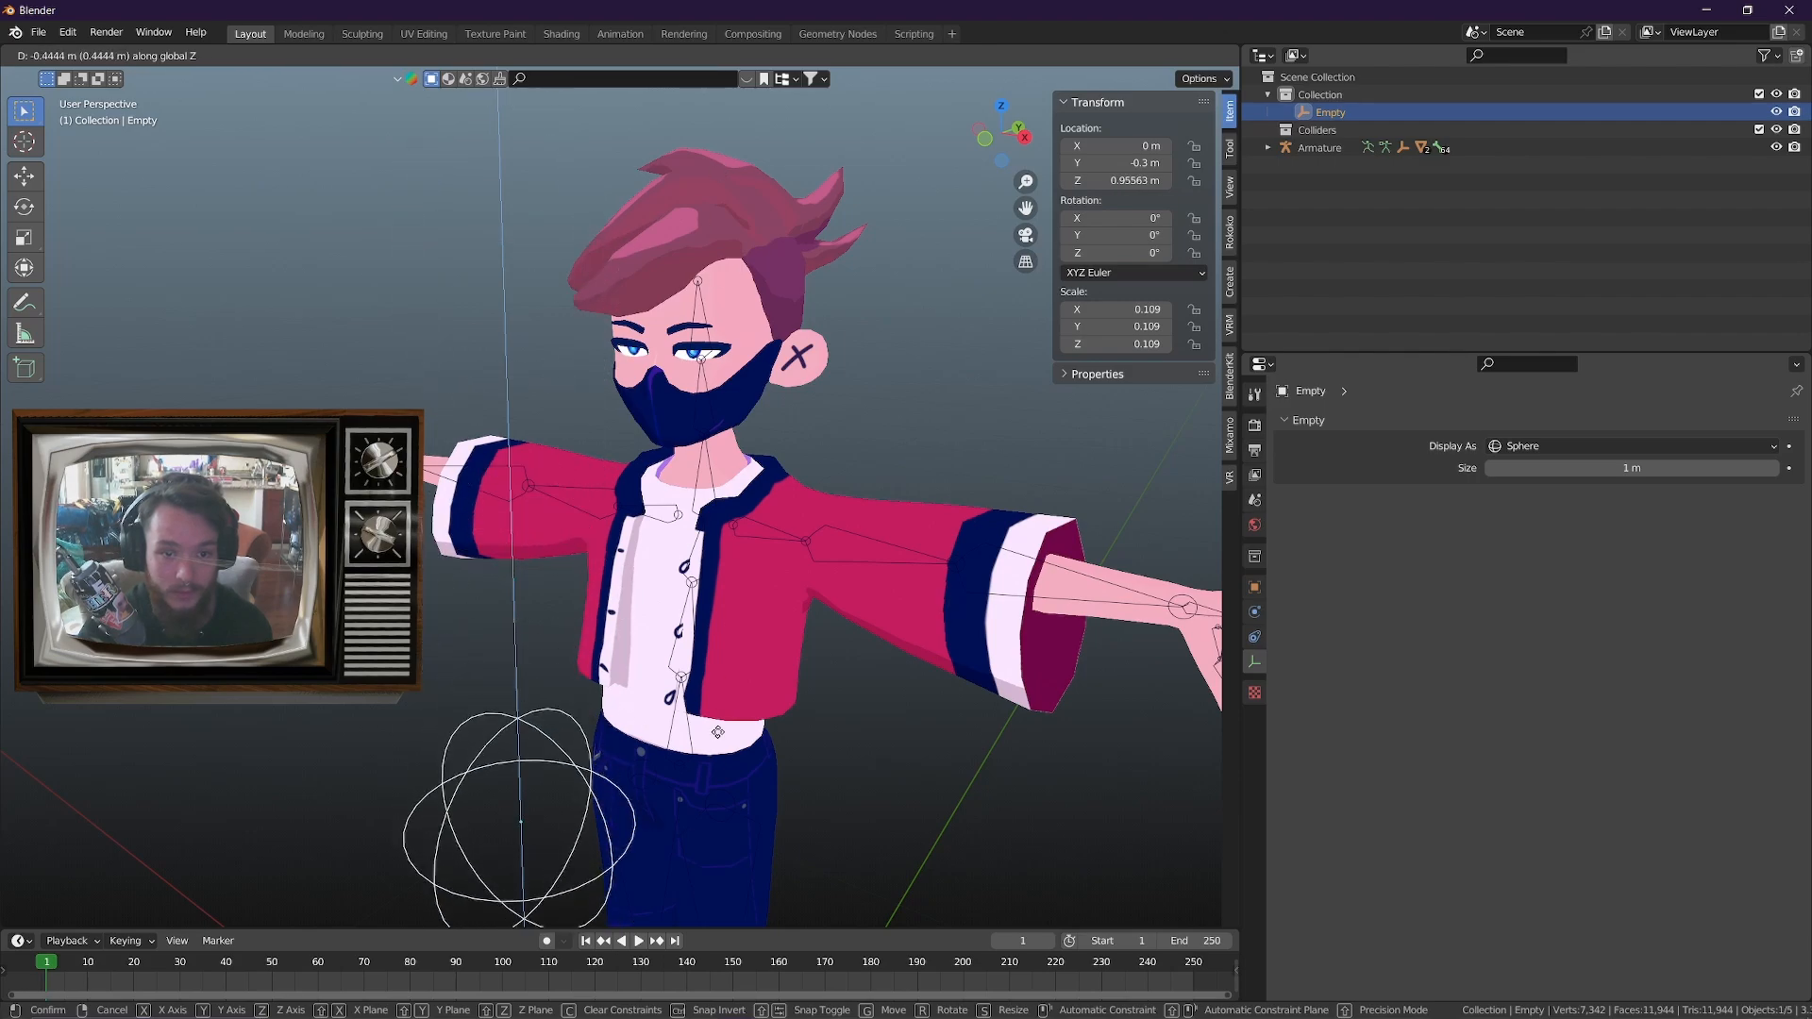
pyautogui.rightClick(725, 184)
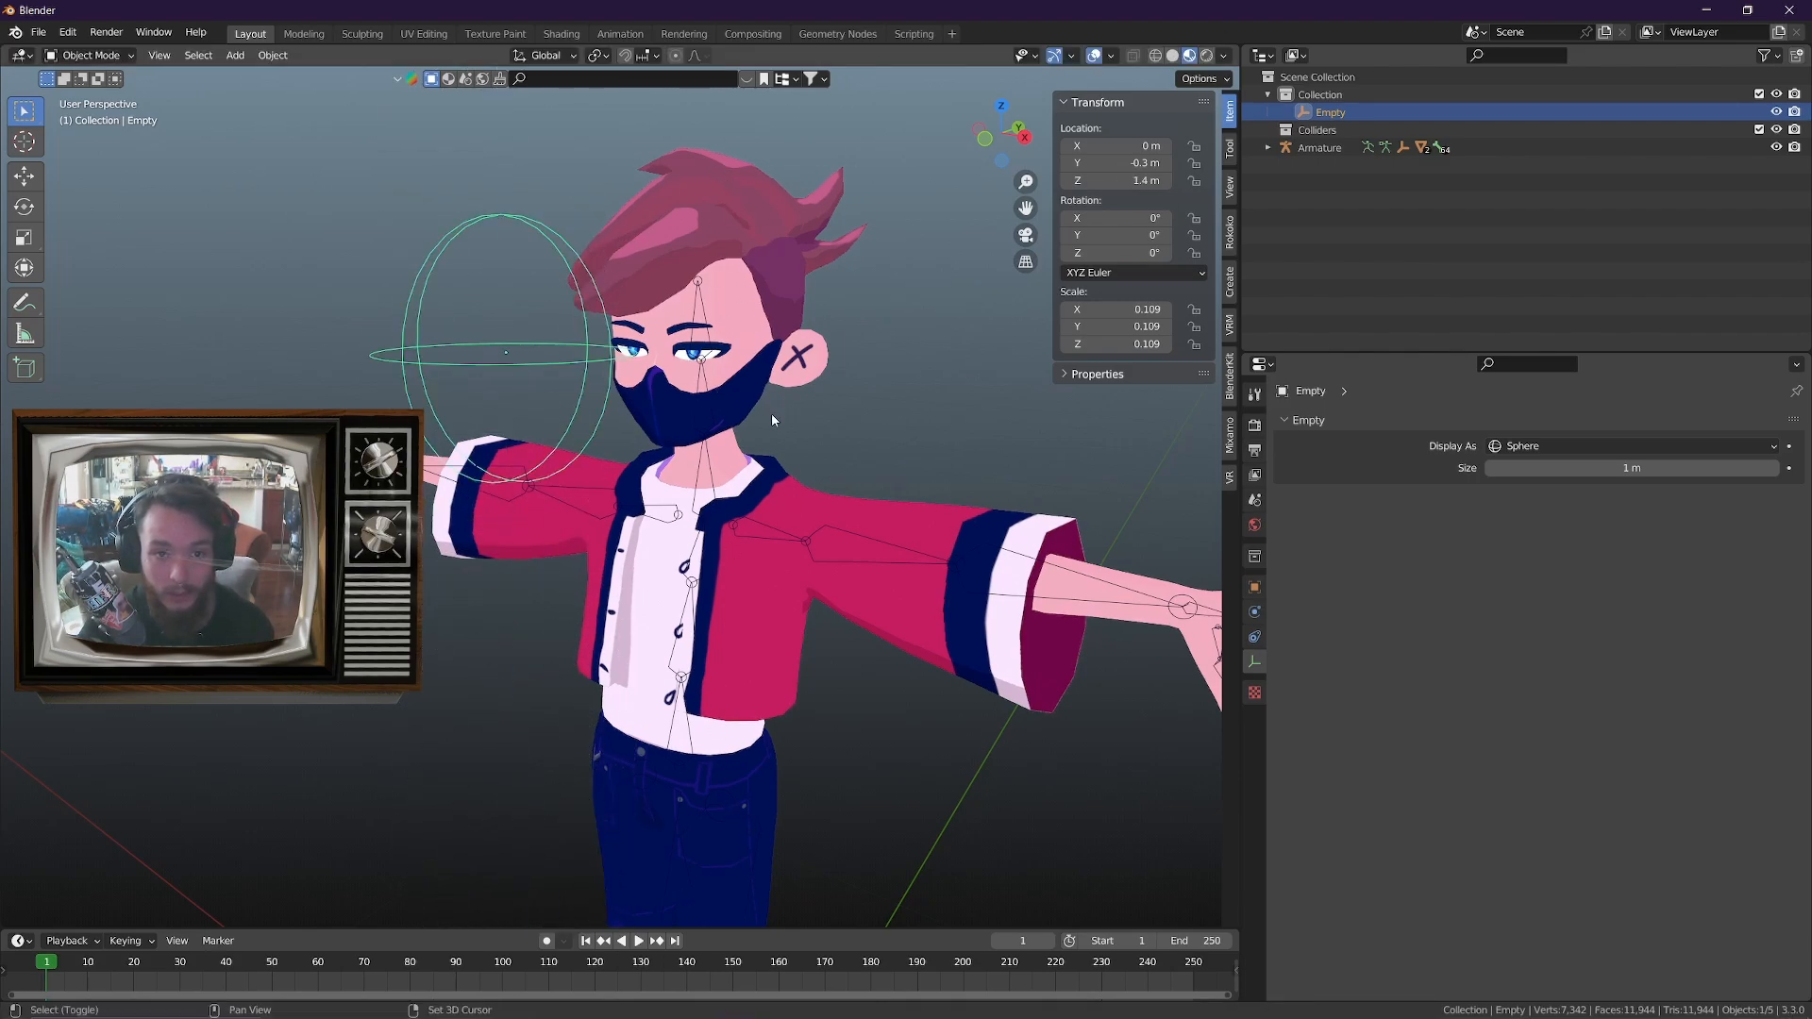
pyautogui.scroll(-3, 814, 437)
pyautogui.scroll(1, 823, 434)
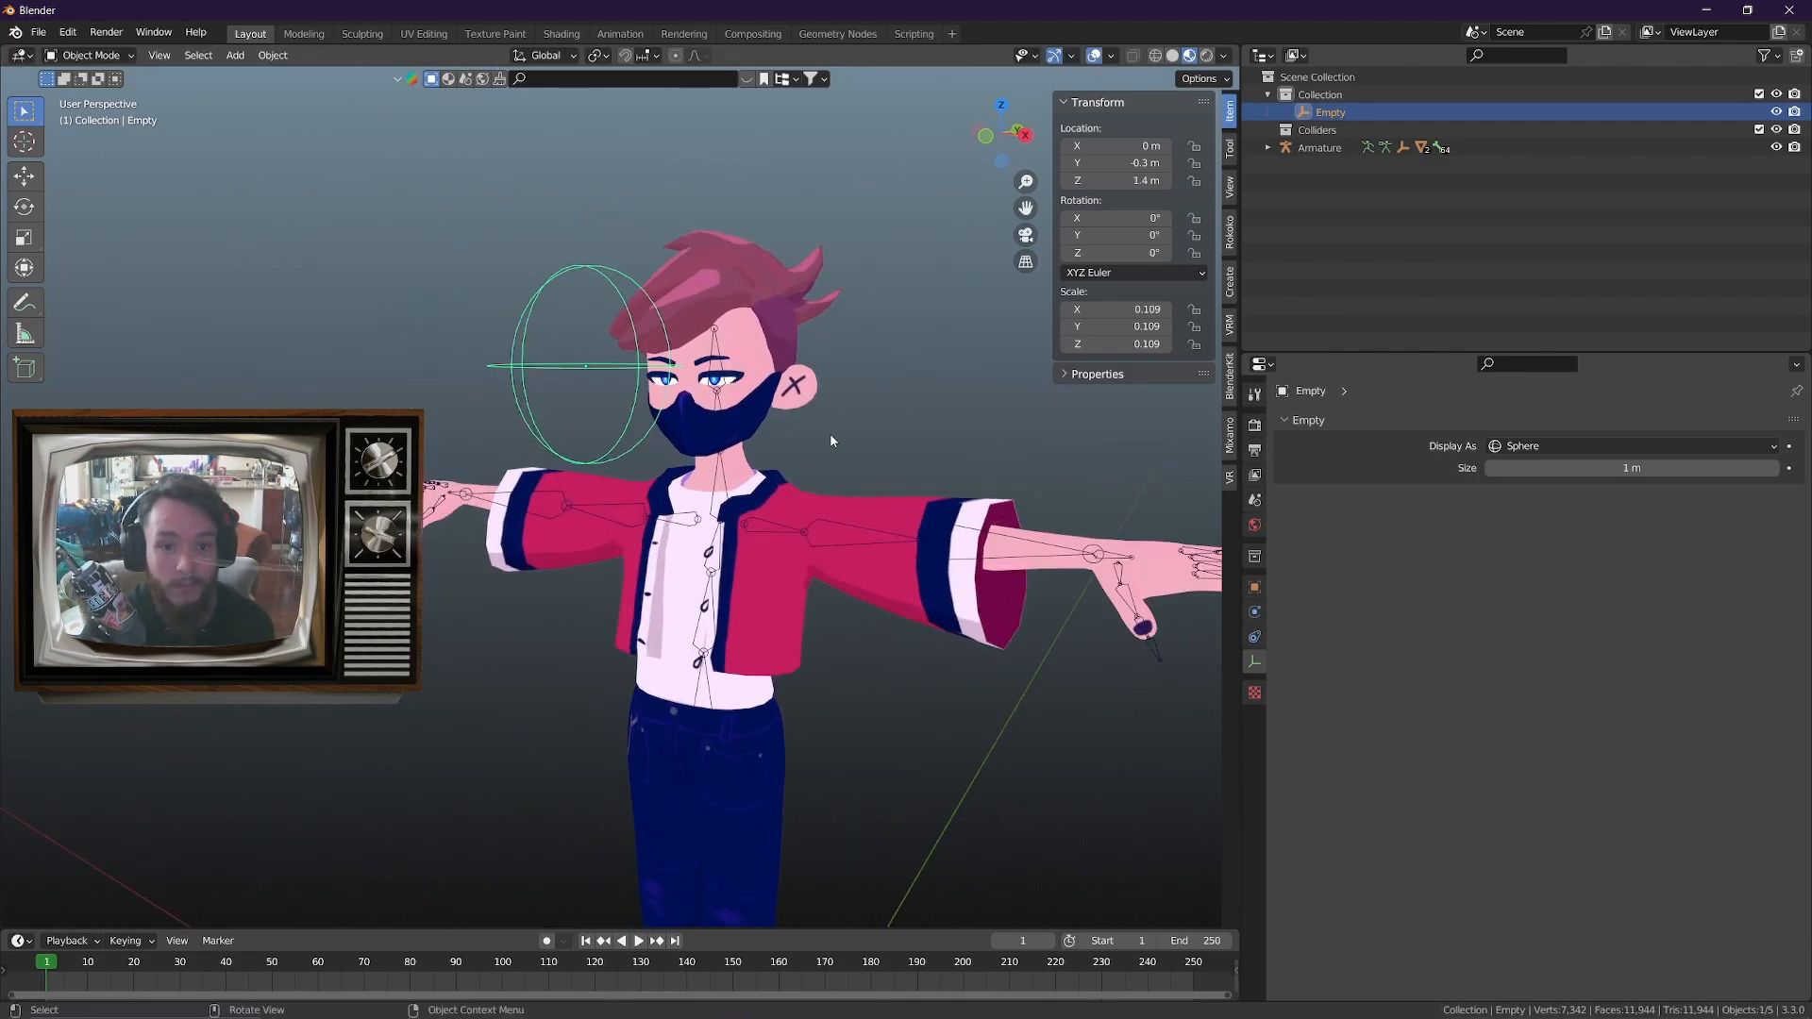
# Check the body's _LookUp shape key, reselect the sphere empty, and test lowering it along Z before cancelling
pyautogui.click(762, 298)
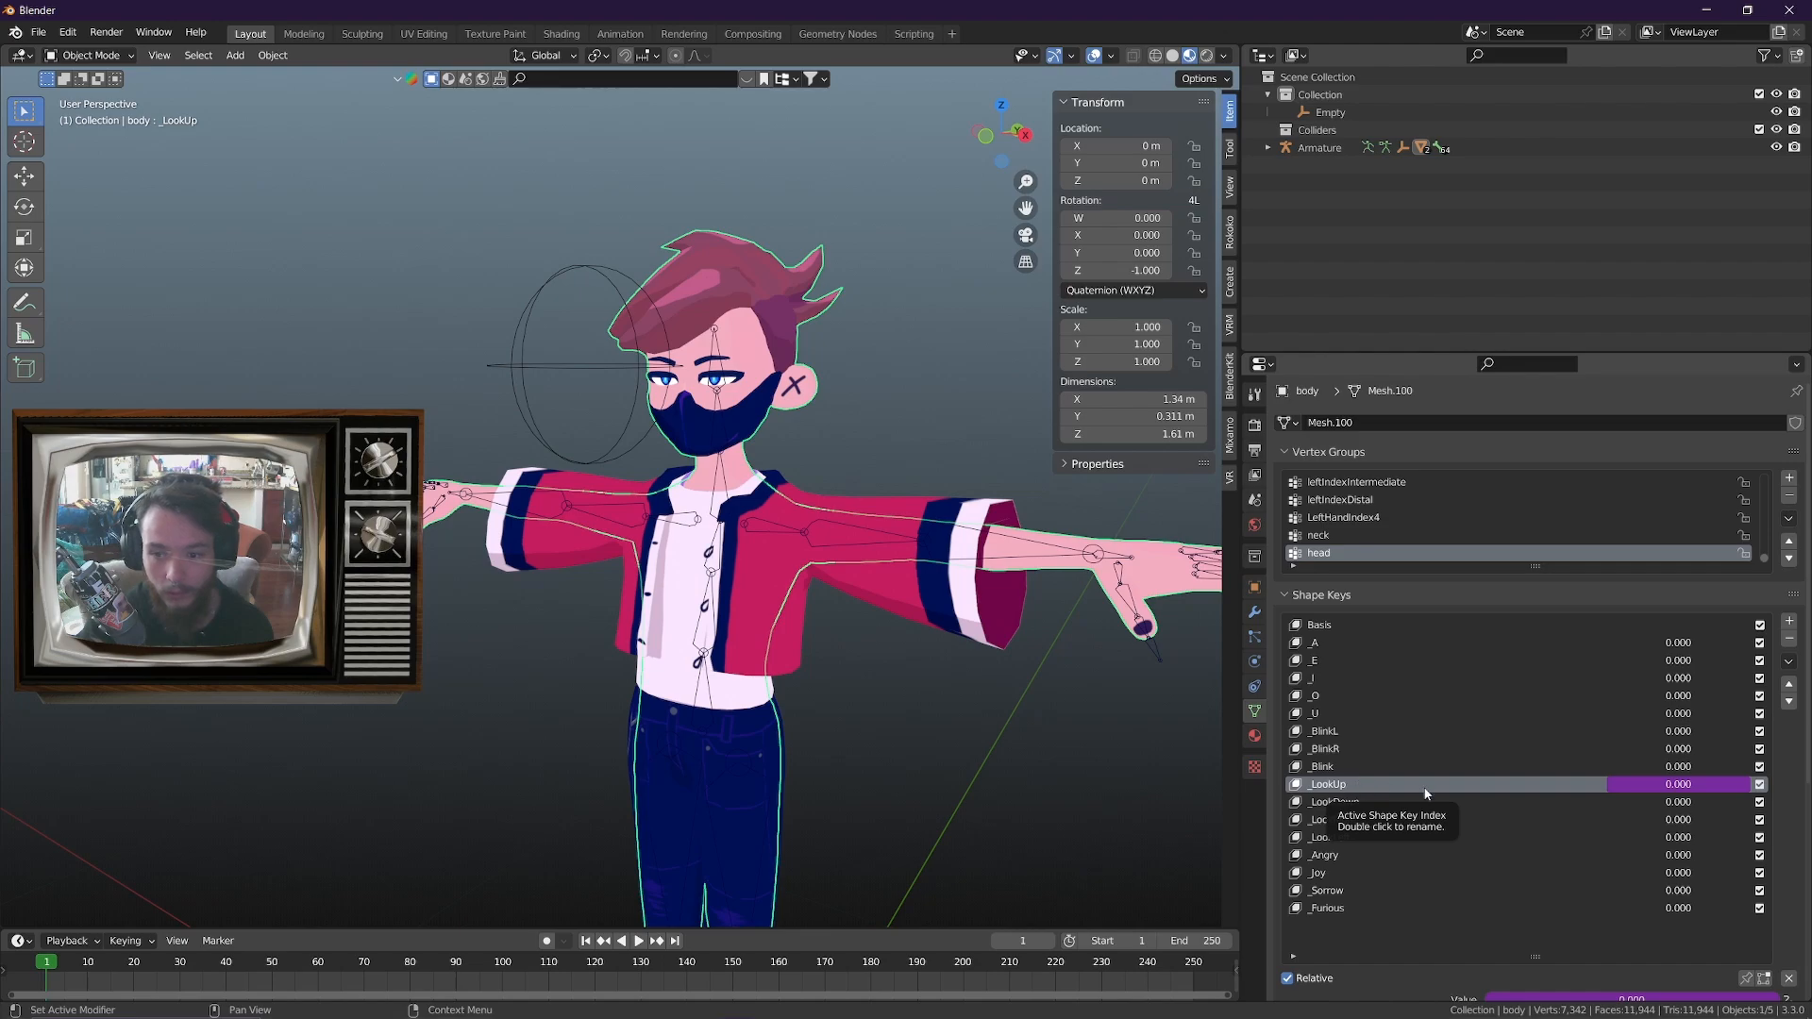
pyautogui.click(534, 360)
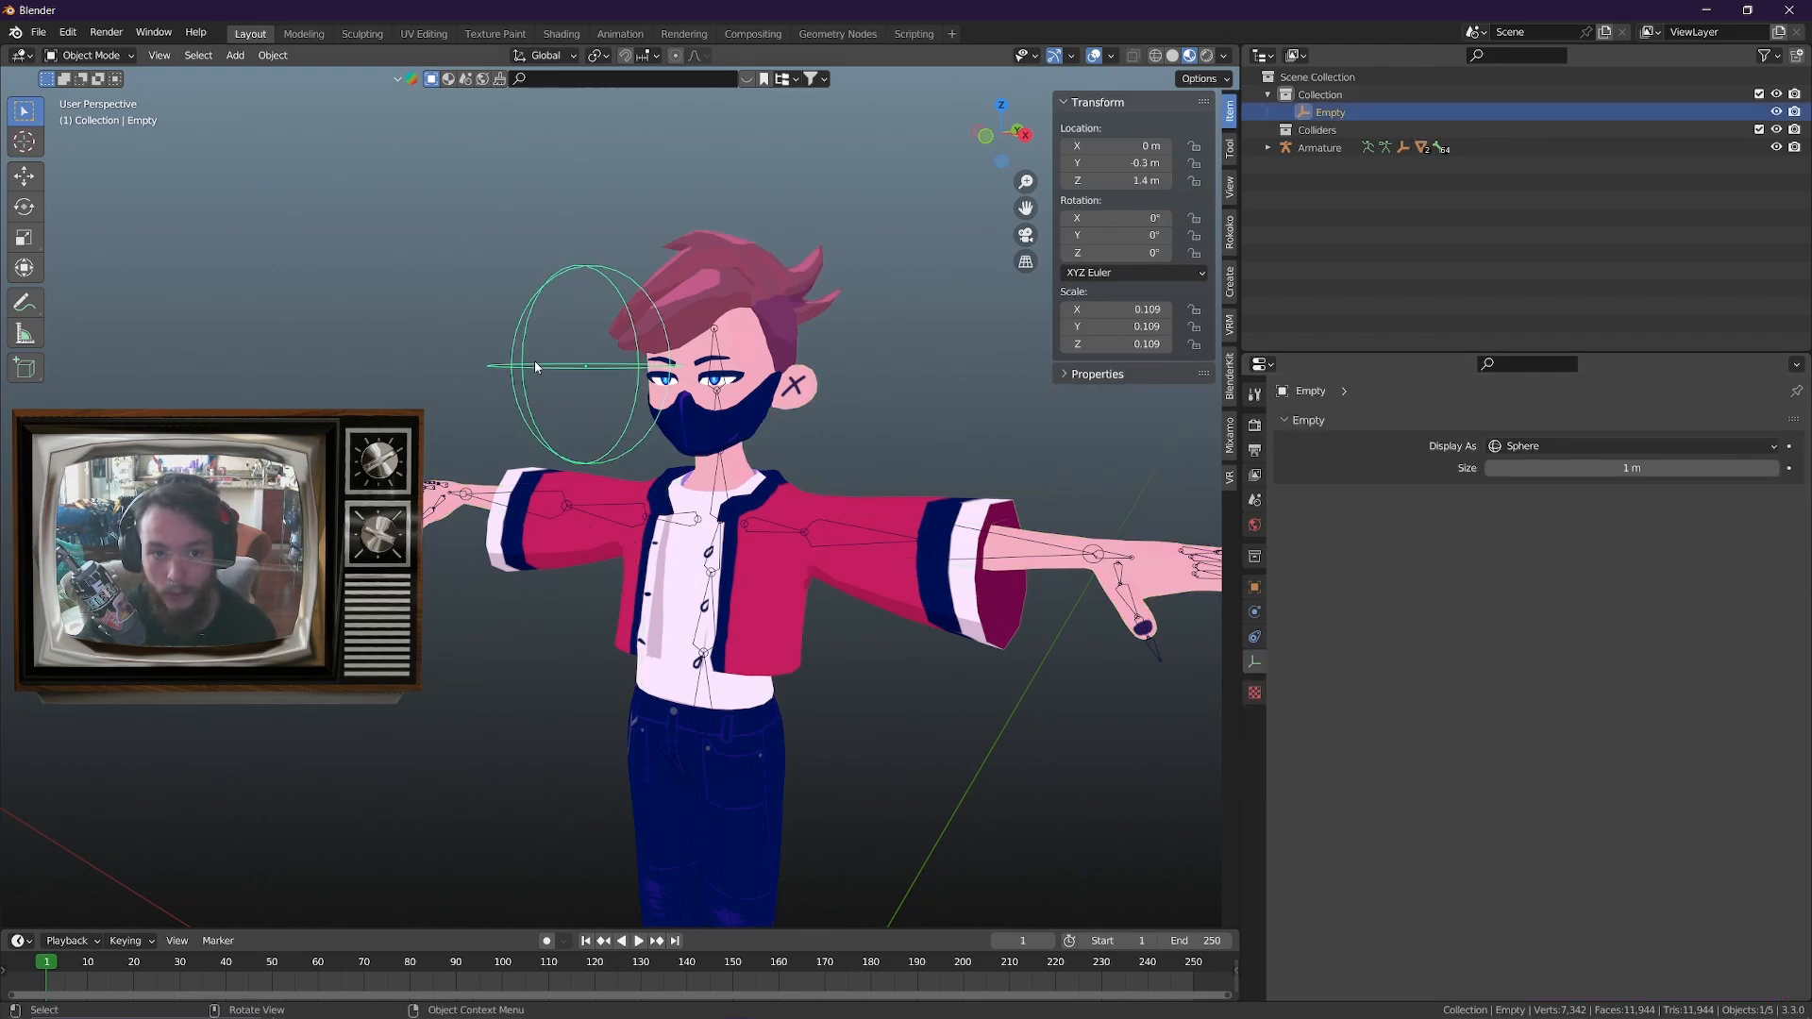
pyautogui.press('g')
pyautogui.press('z')
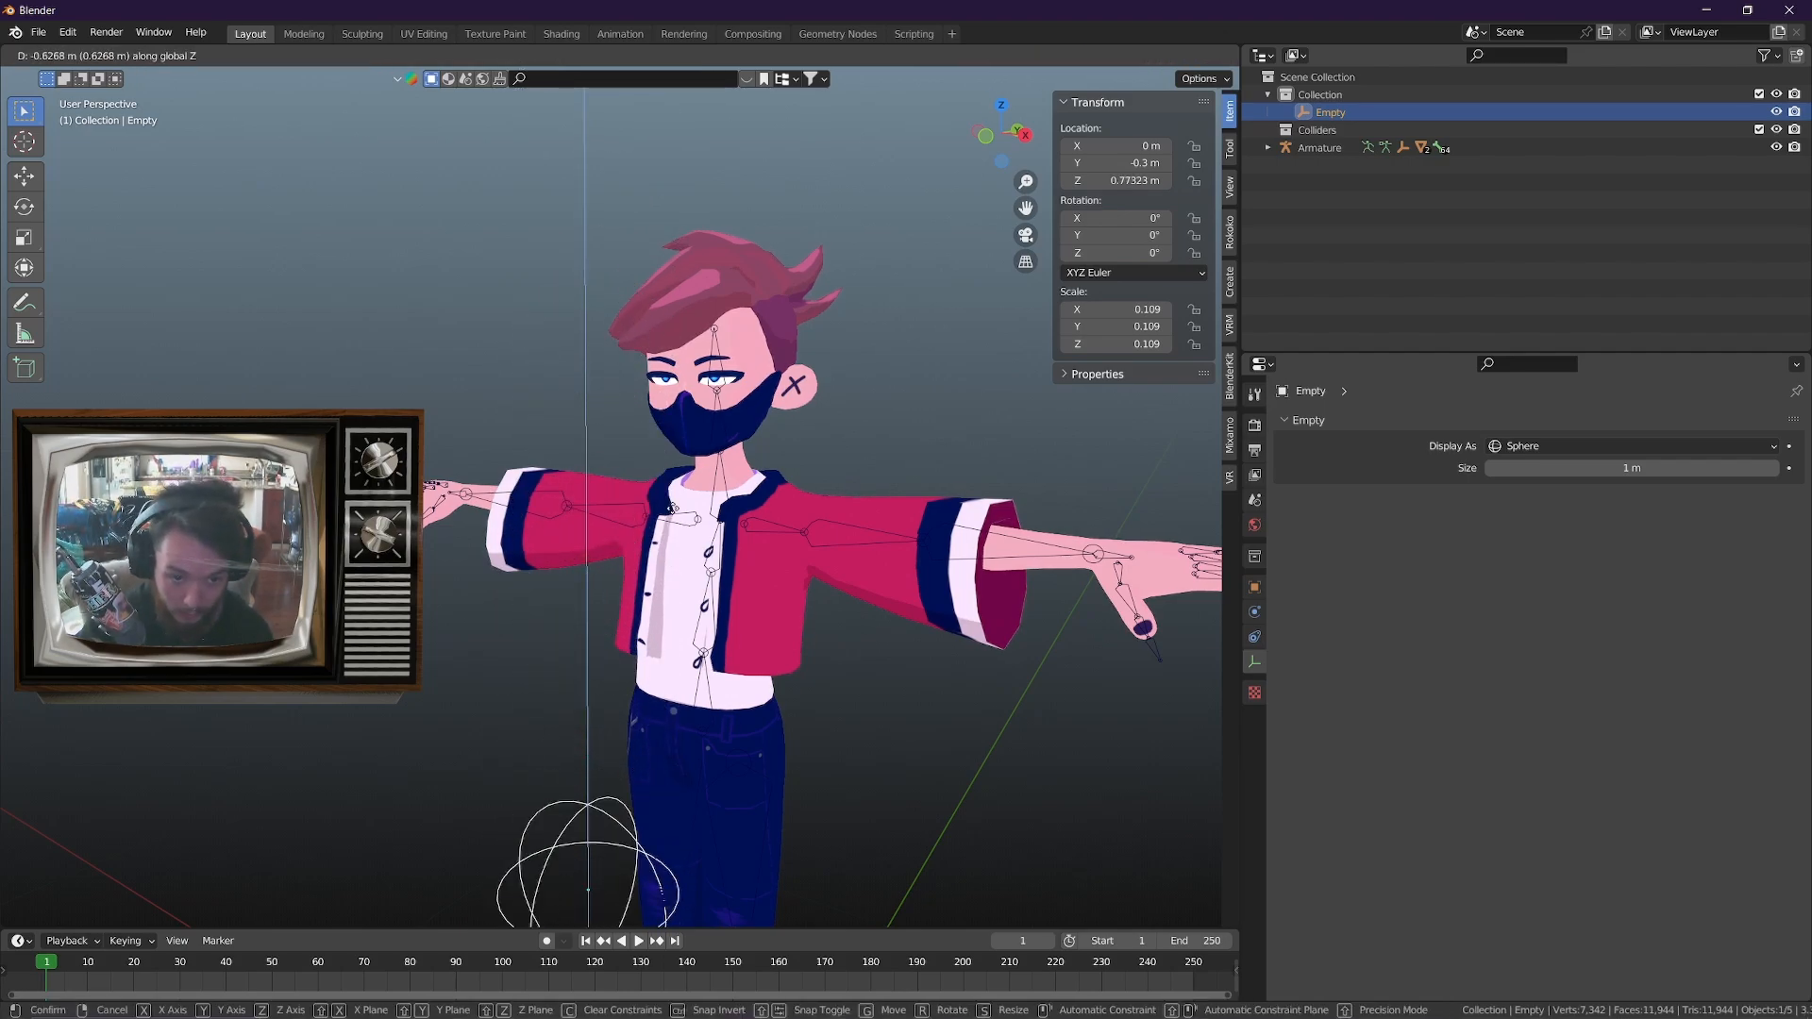
pyautogui.press('Escape')
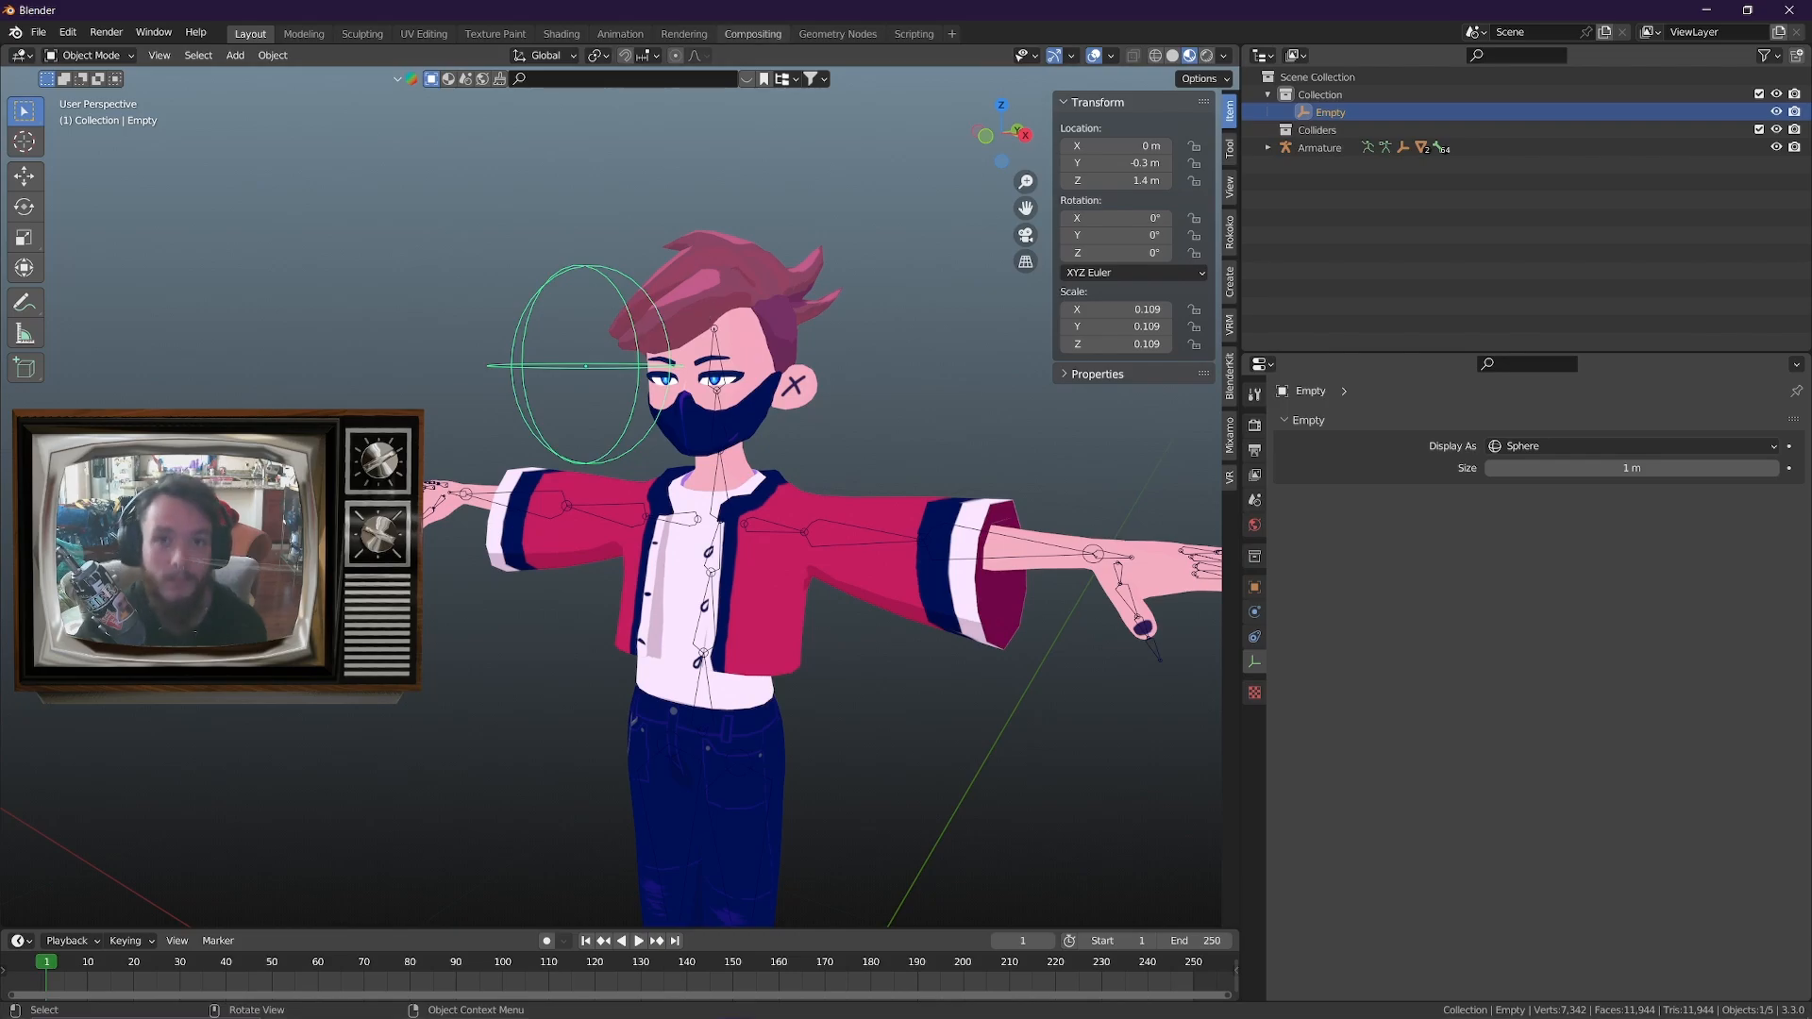
# Switch to ChatGPT and send "Hey! Same Scenario, Its looking up when the controller moved down. Can i get a expression to put for that"
pyautogui.moveTo(906, 2); pyautogui.dragTo(1765, 1)
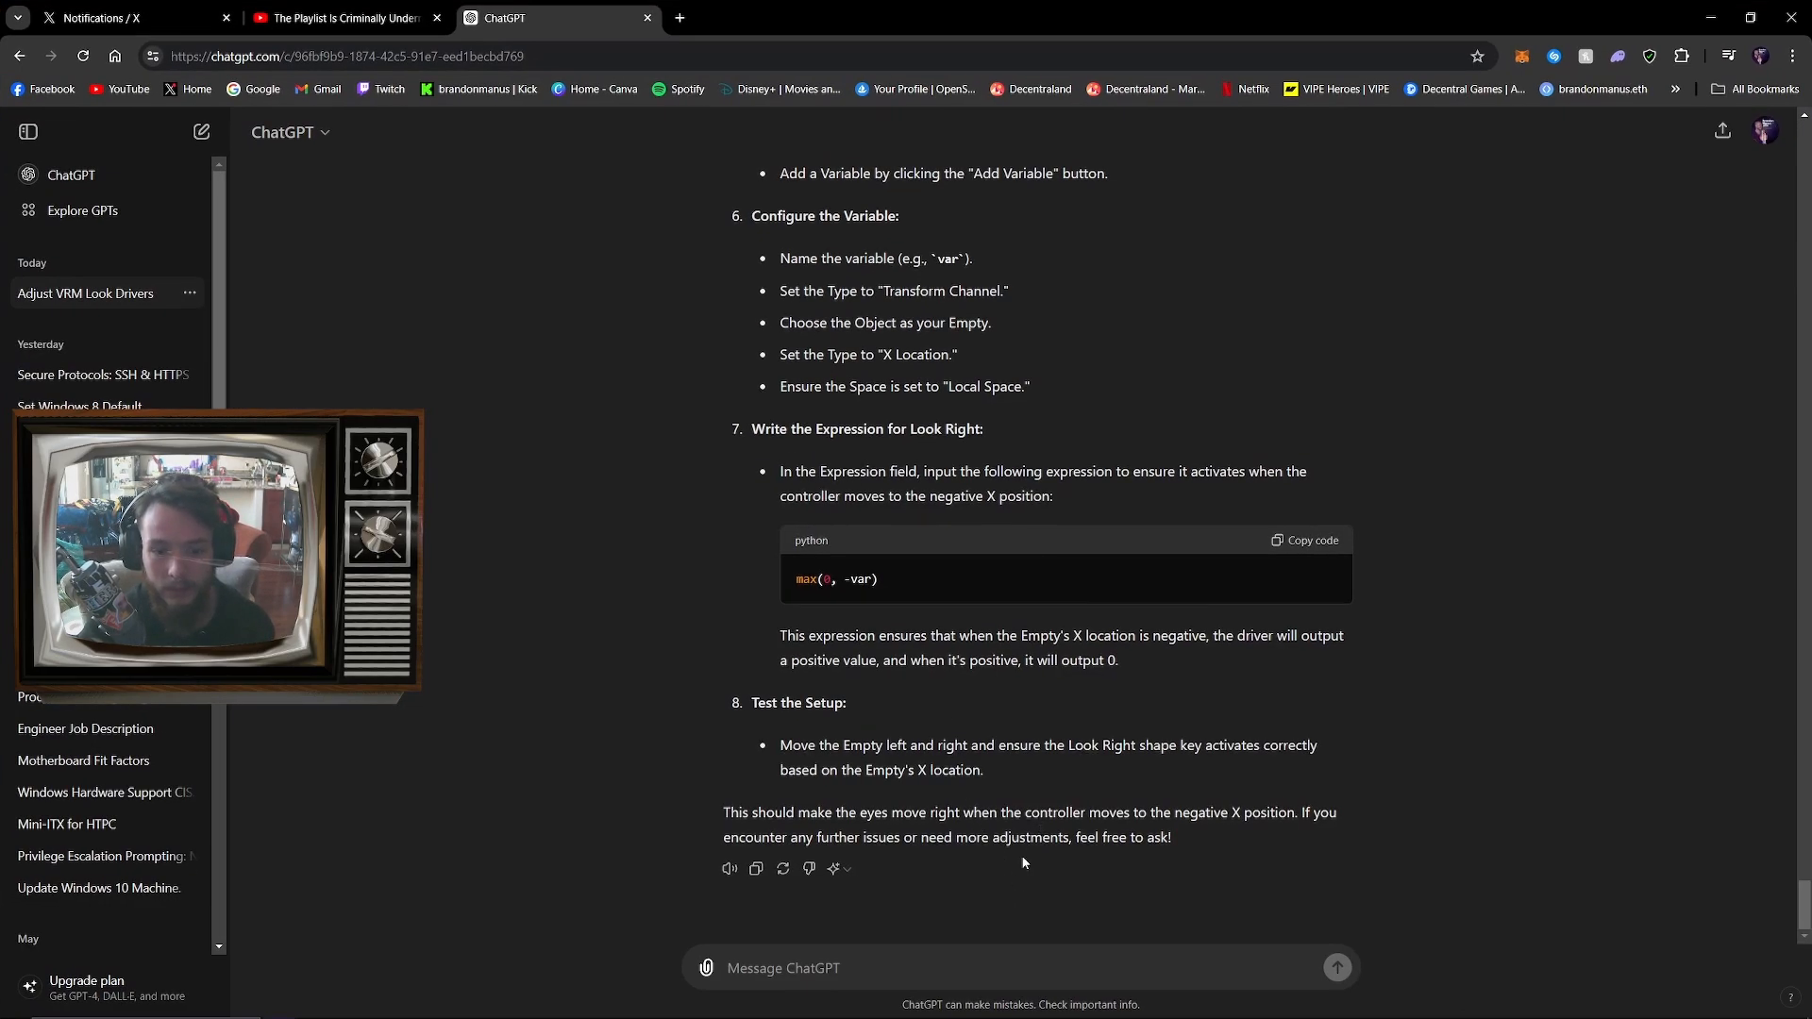
pyautogui.click(954, 972)
pyautogui.write('Hey!')
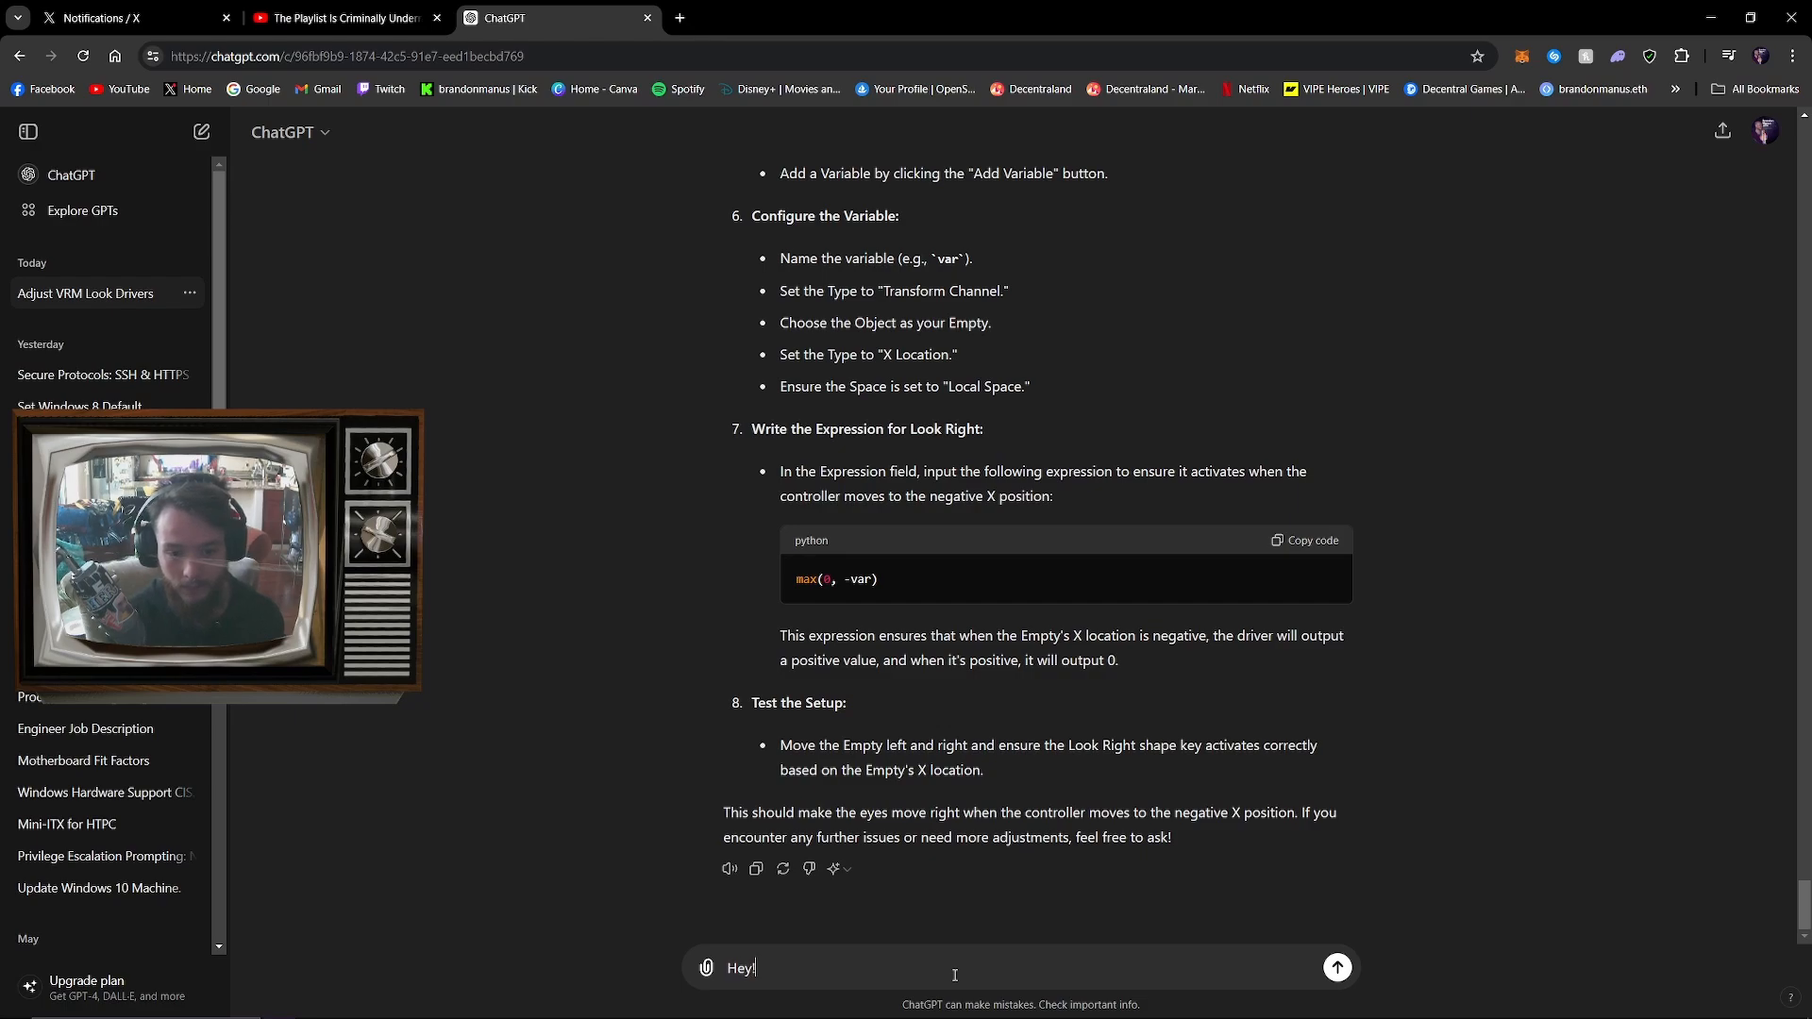
pyautogui.write(' Same Scenatrio')
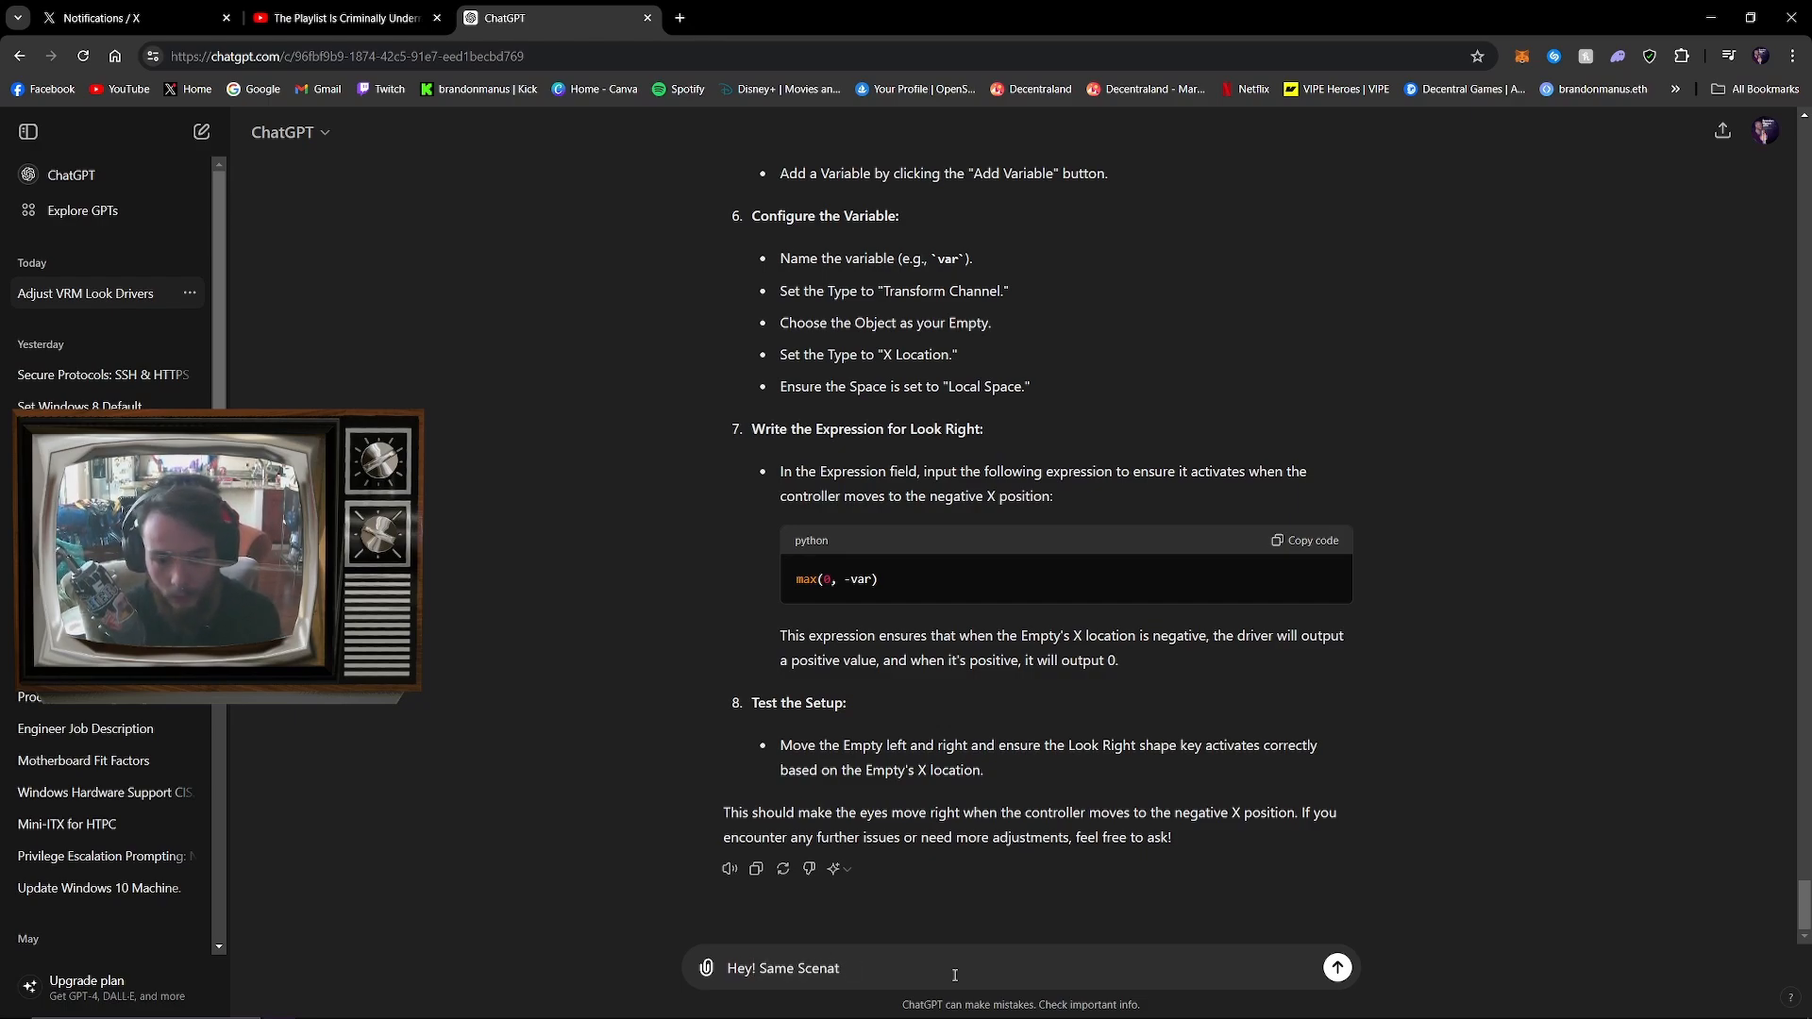
pyautogui.press('BackSpace')
pyautogui.write('rio, Its looking up when the controller moved down. Can i get a expressio')
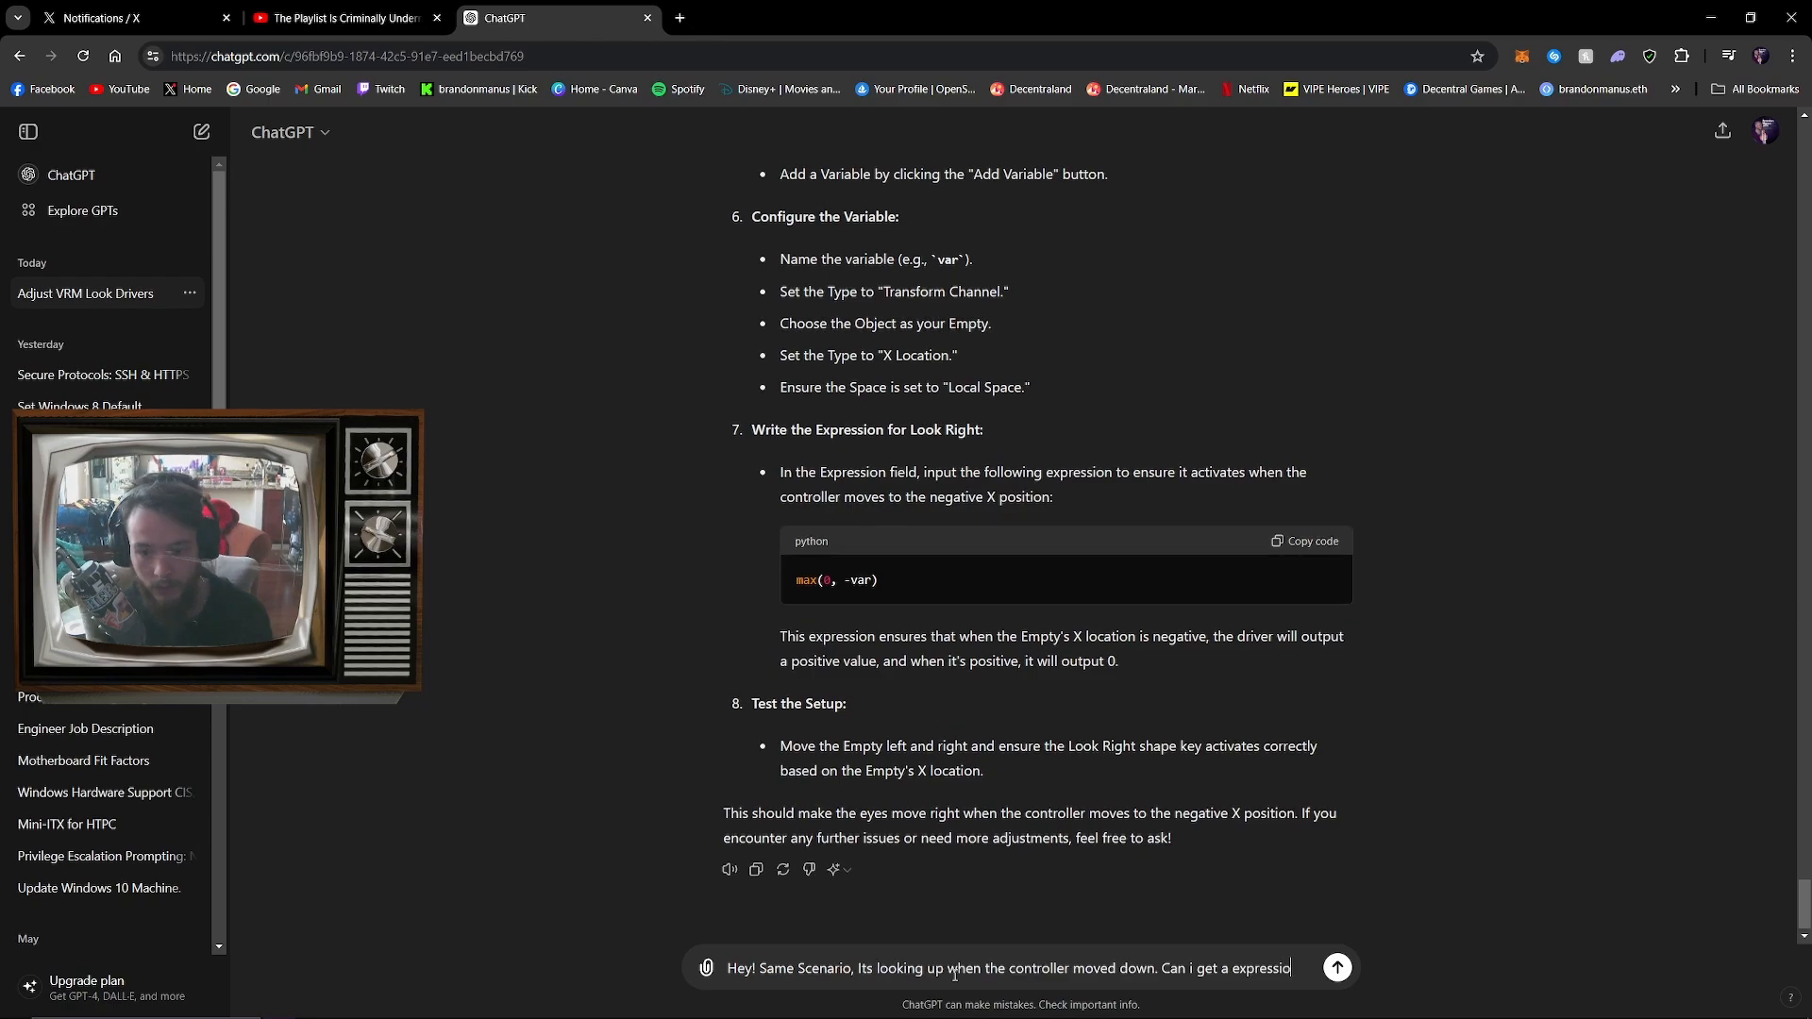
pyautogui.write('n to put ')
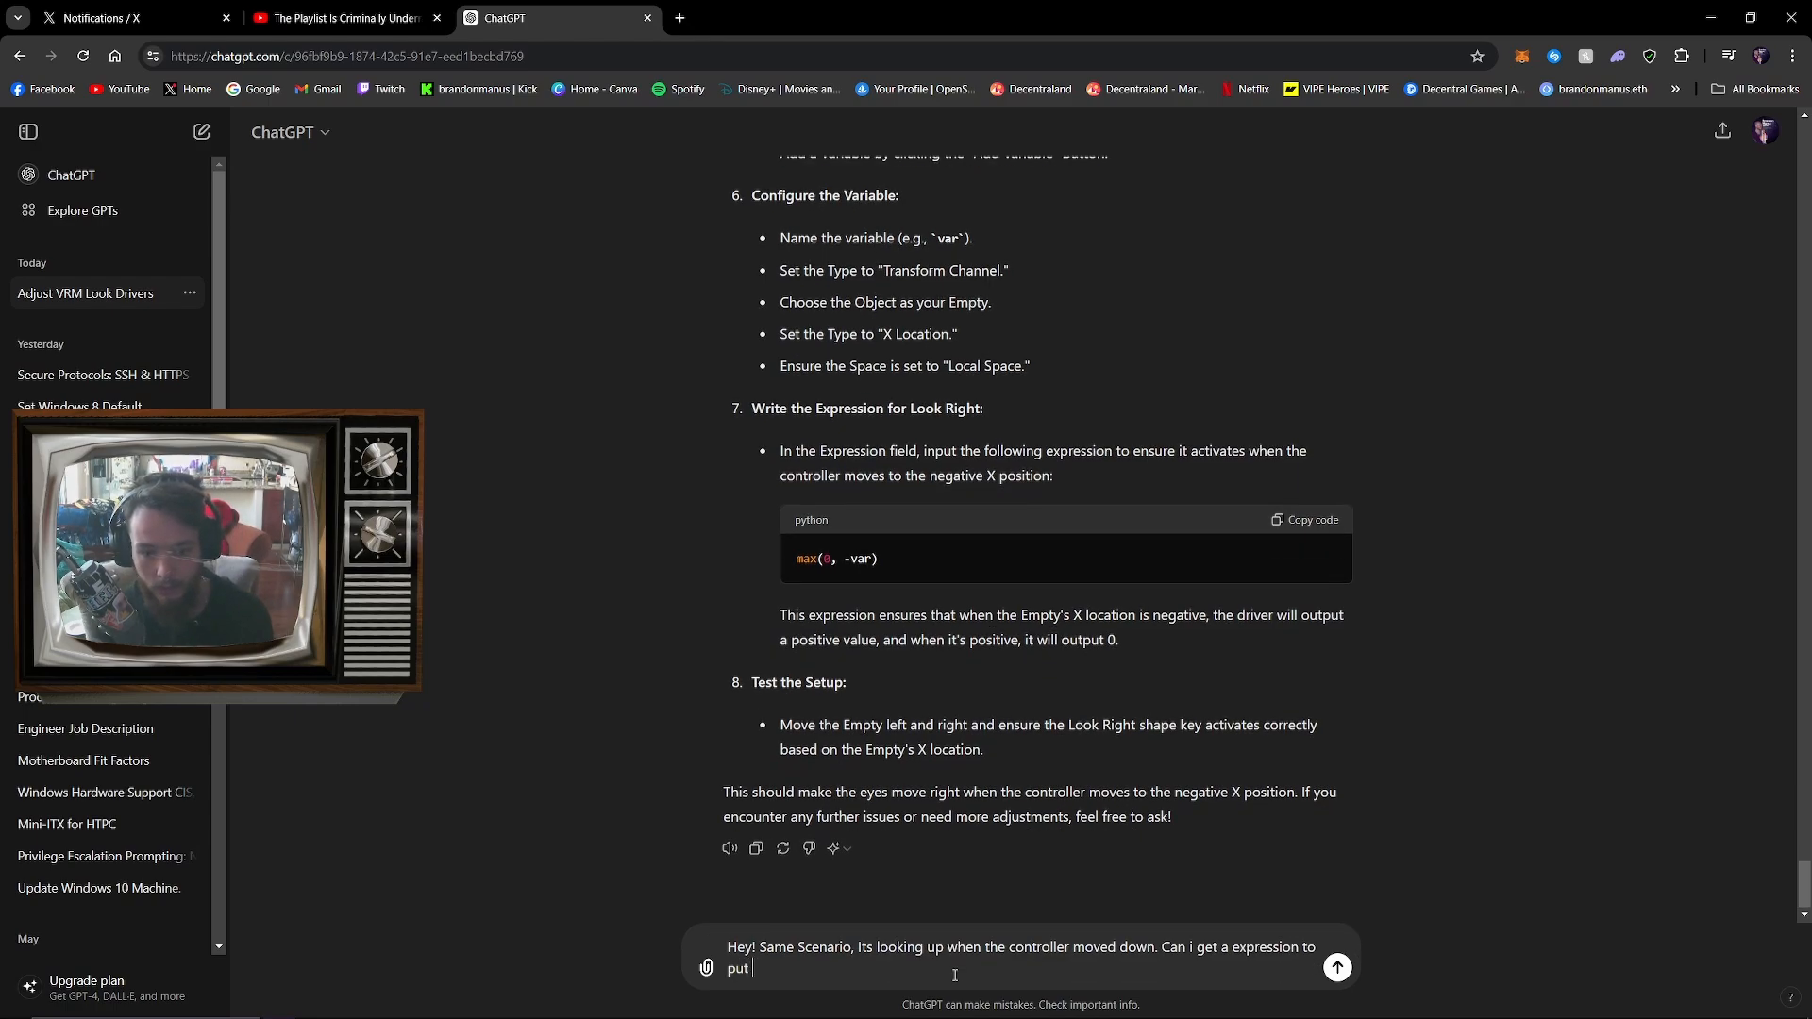
pyautogui.write('for that')
pyautogui.press('Return')
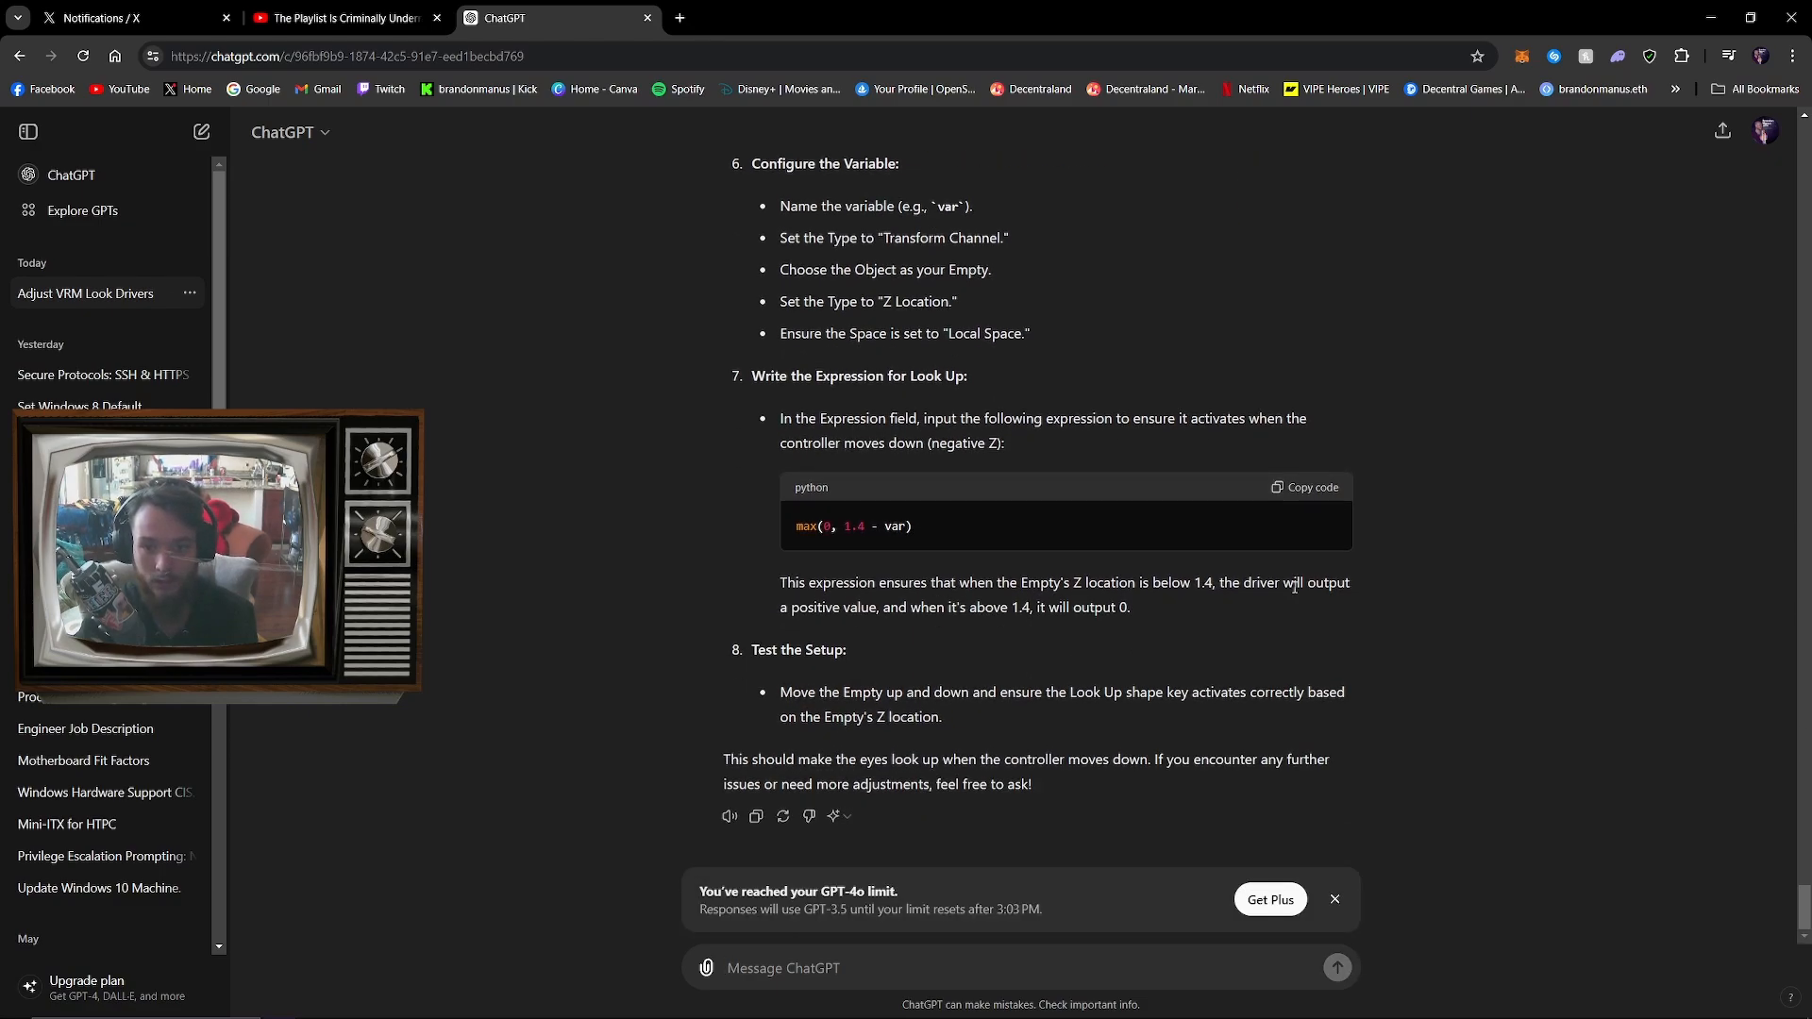
# Copy the suggested expression max(0, 1.4 - var), return to Blender, and enter it as the body's _LookUp driver expression
pyautogui.click(1308, 490)
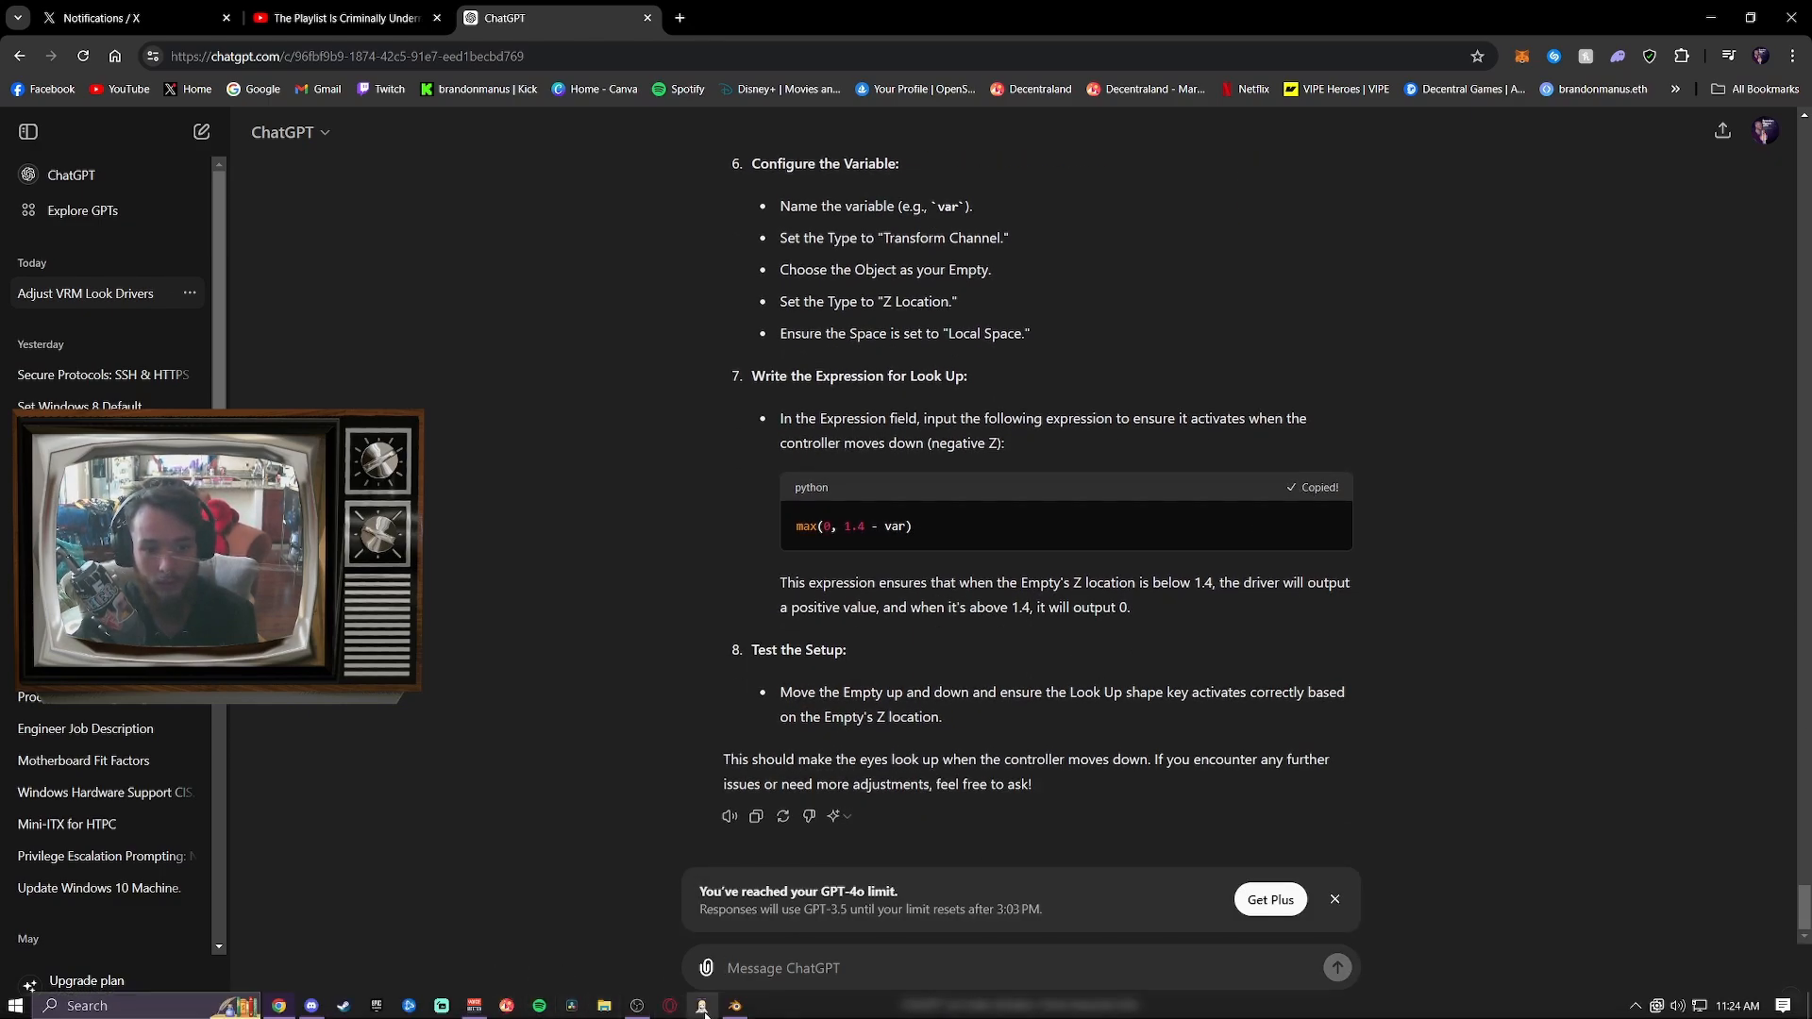
pyautogui.click(737, 1007)
pyautogui.click(730, 288)
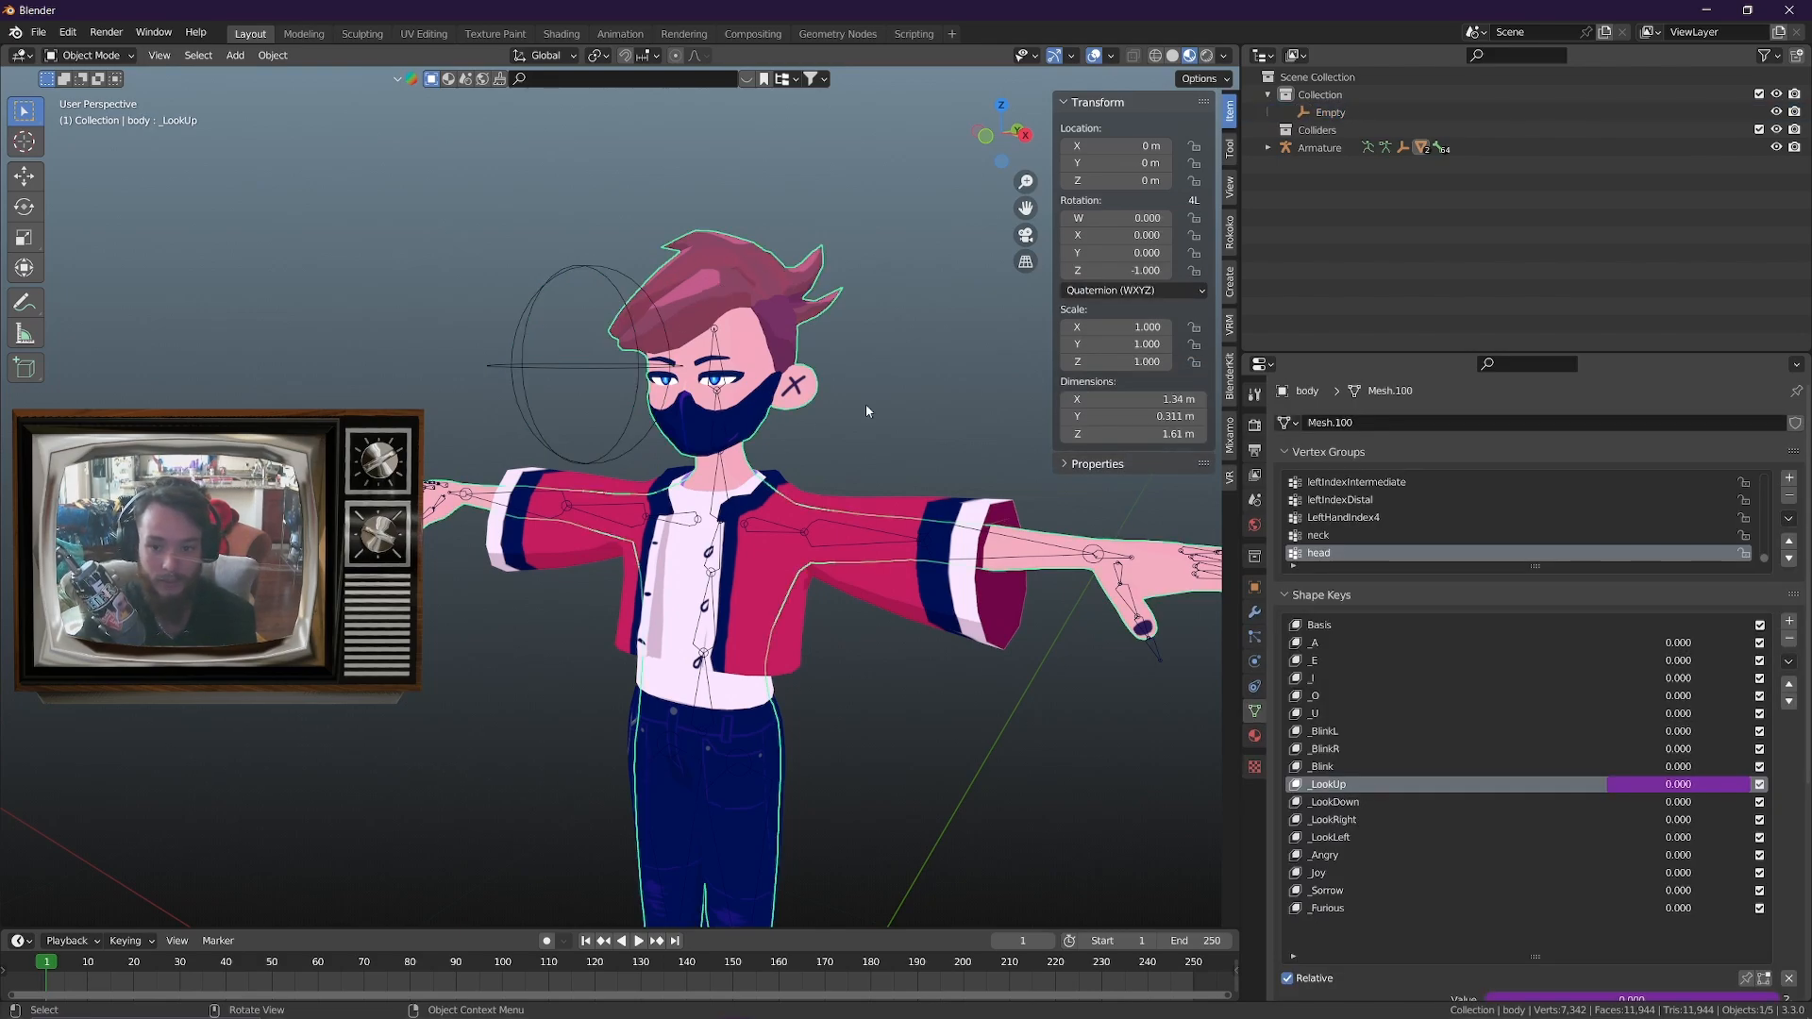
pyautogui.rightClick(1678, 784)
pyautogui.click(1678, 784)
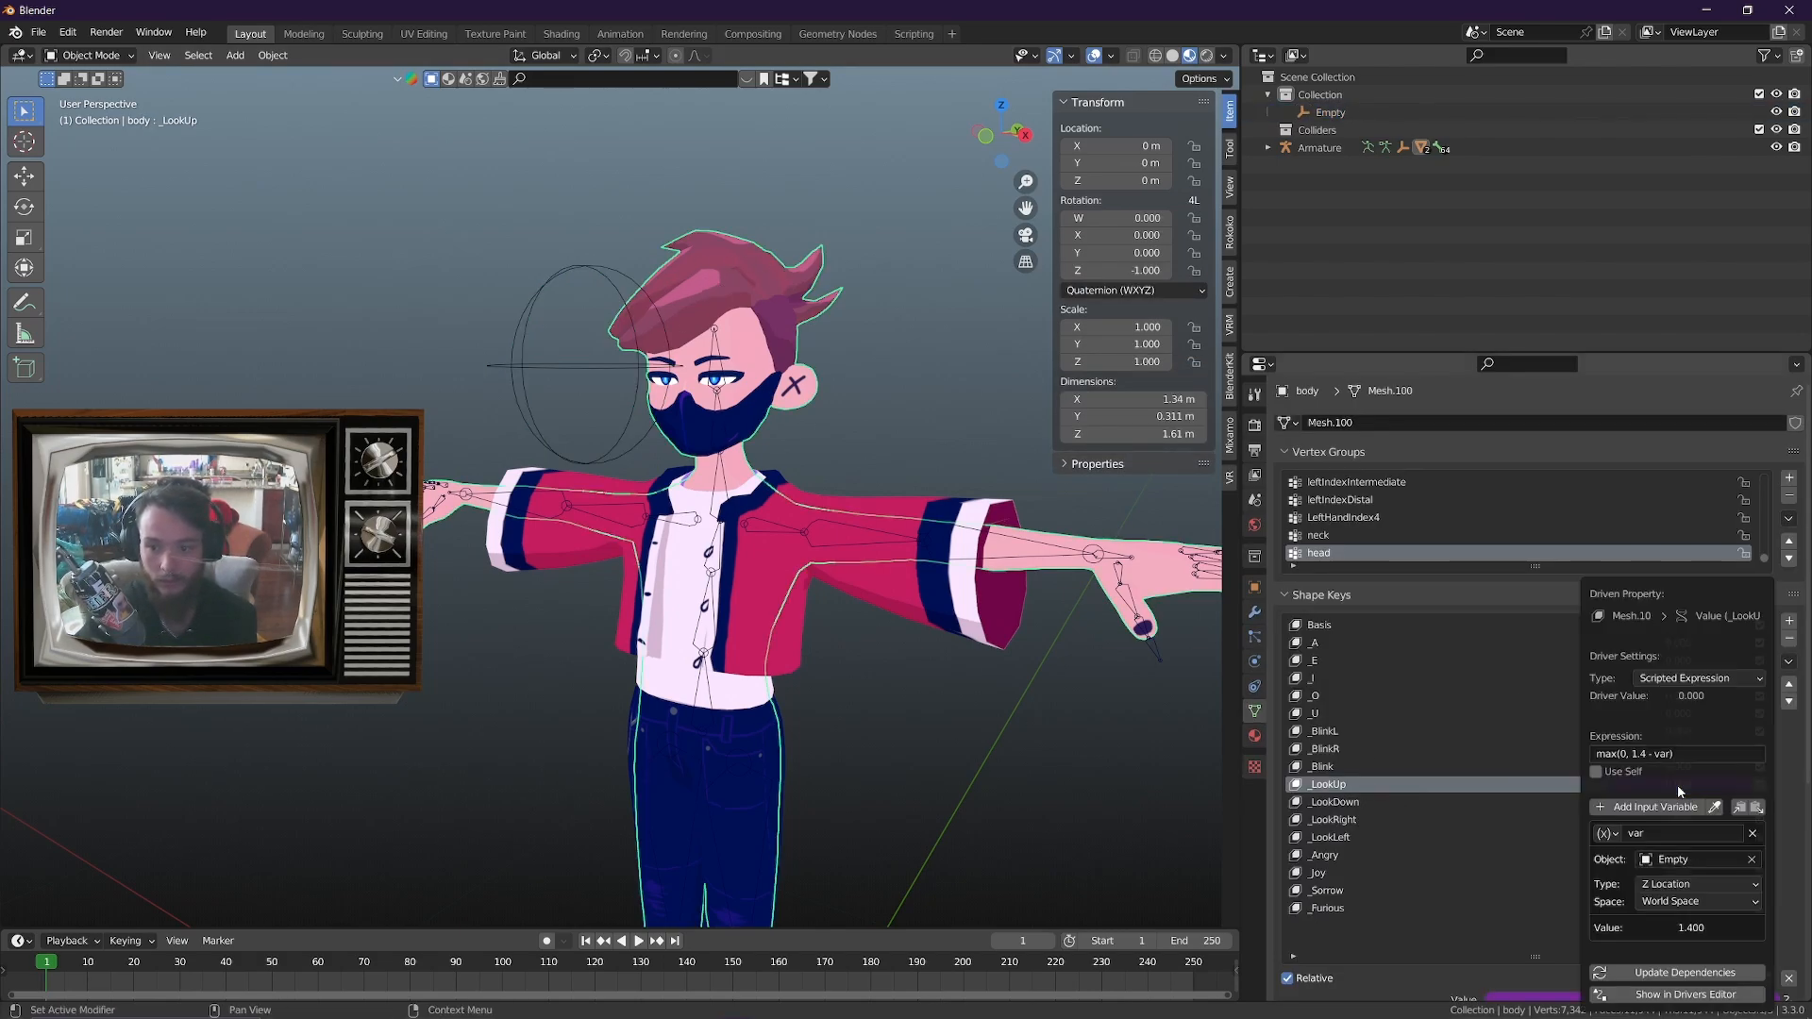
pyautogui.click(1684, 753)
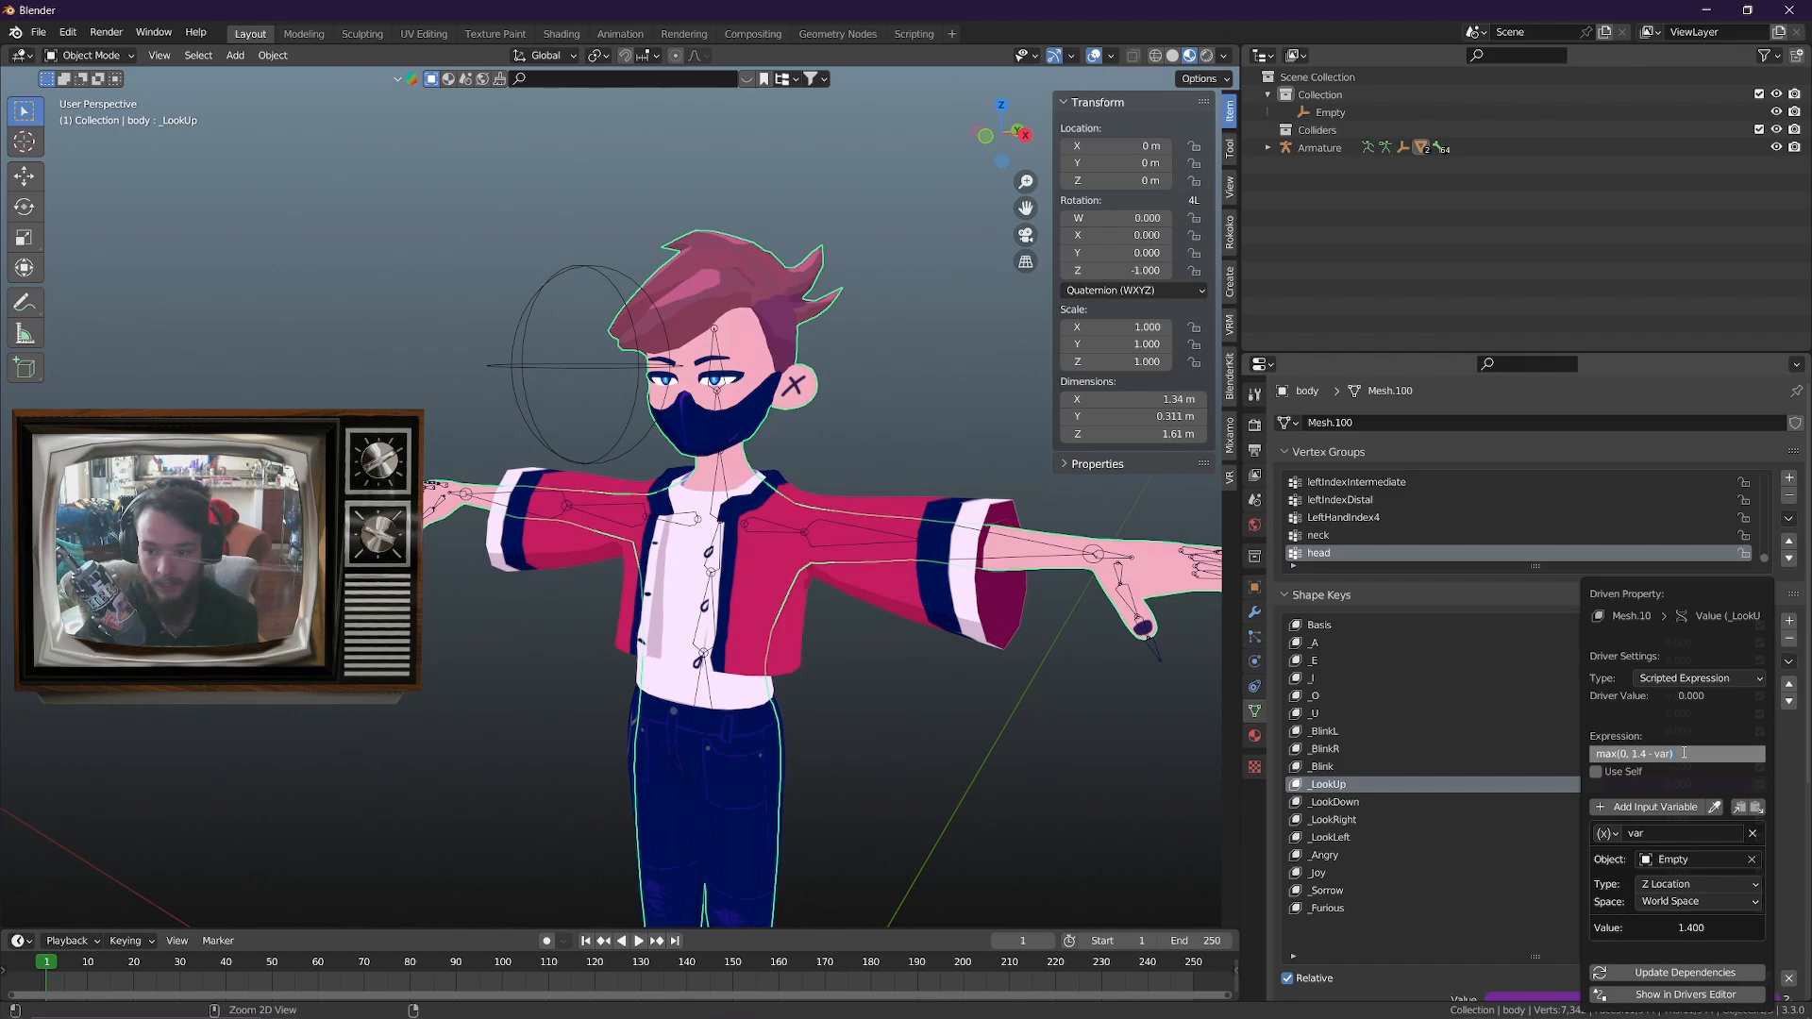
pyautogui.press('Return')
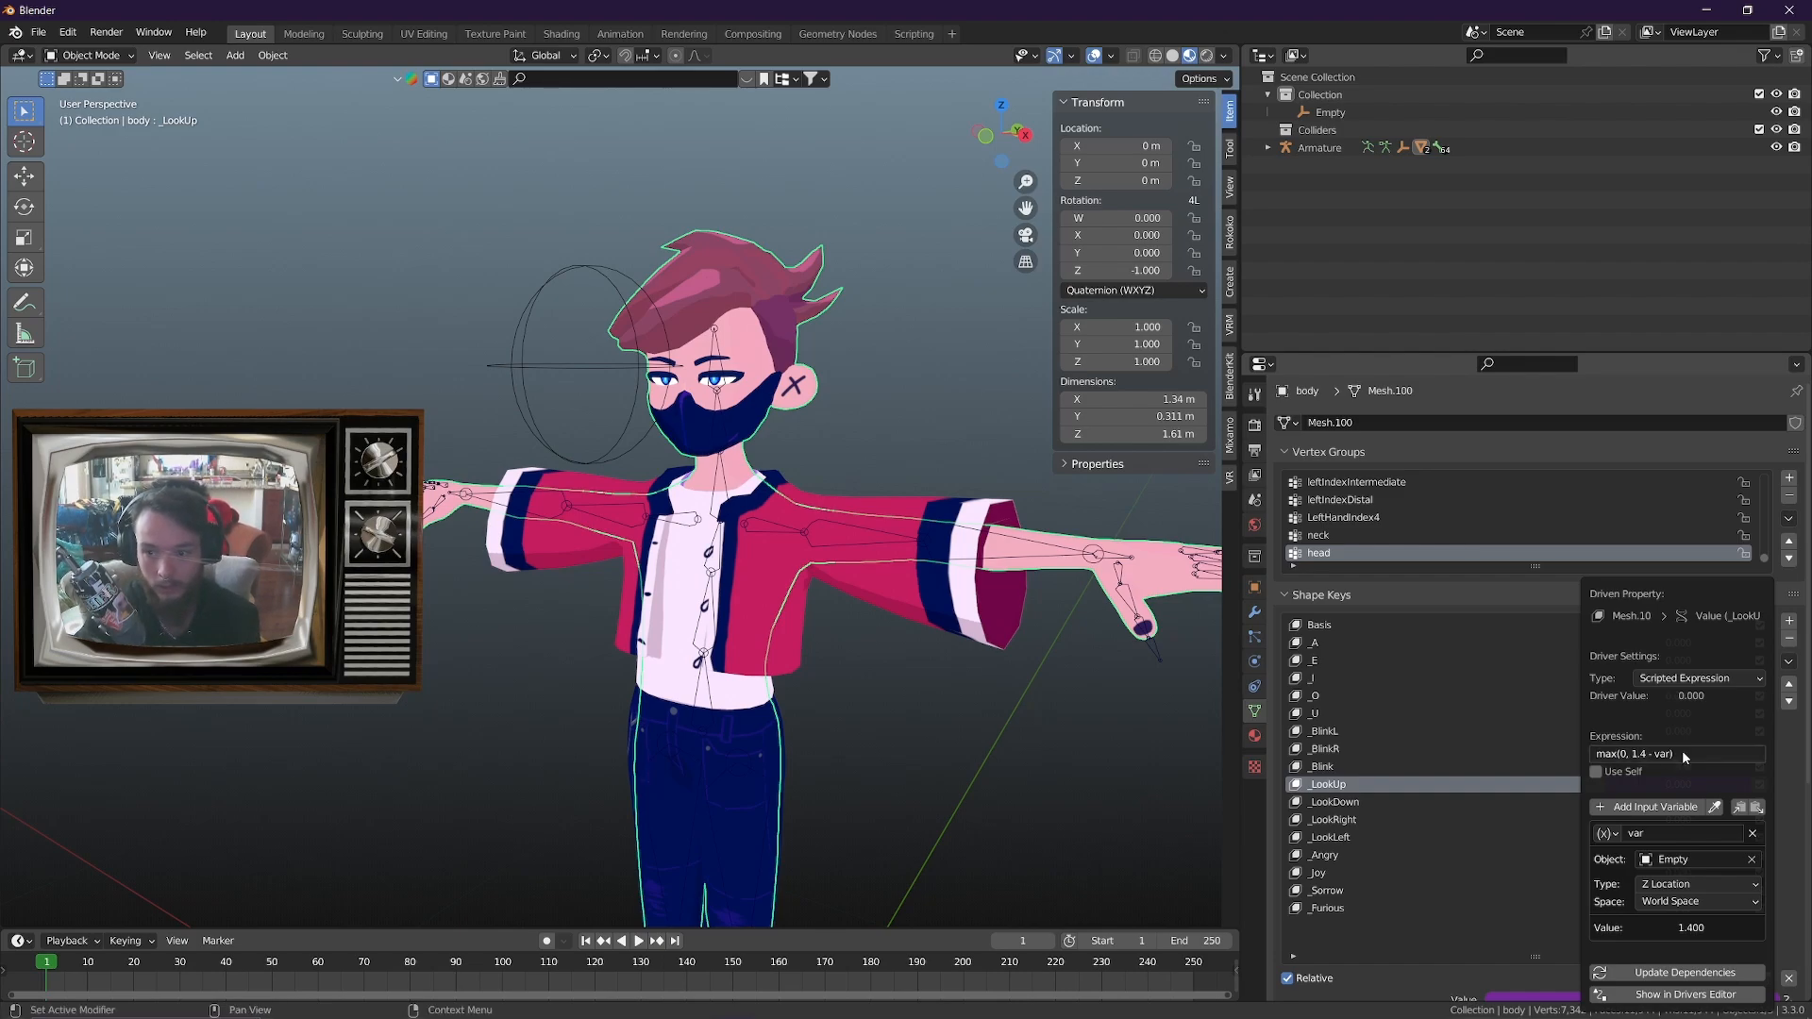
# Switch to ChatGPT and send "That did not work. Still the opposite of what i need"
pyautogui.click(581, 366)
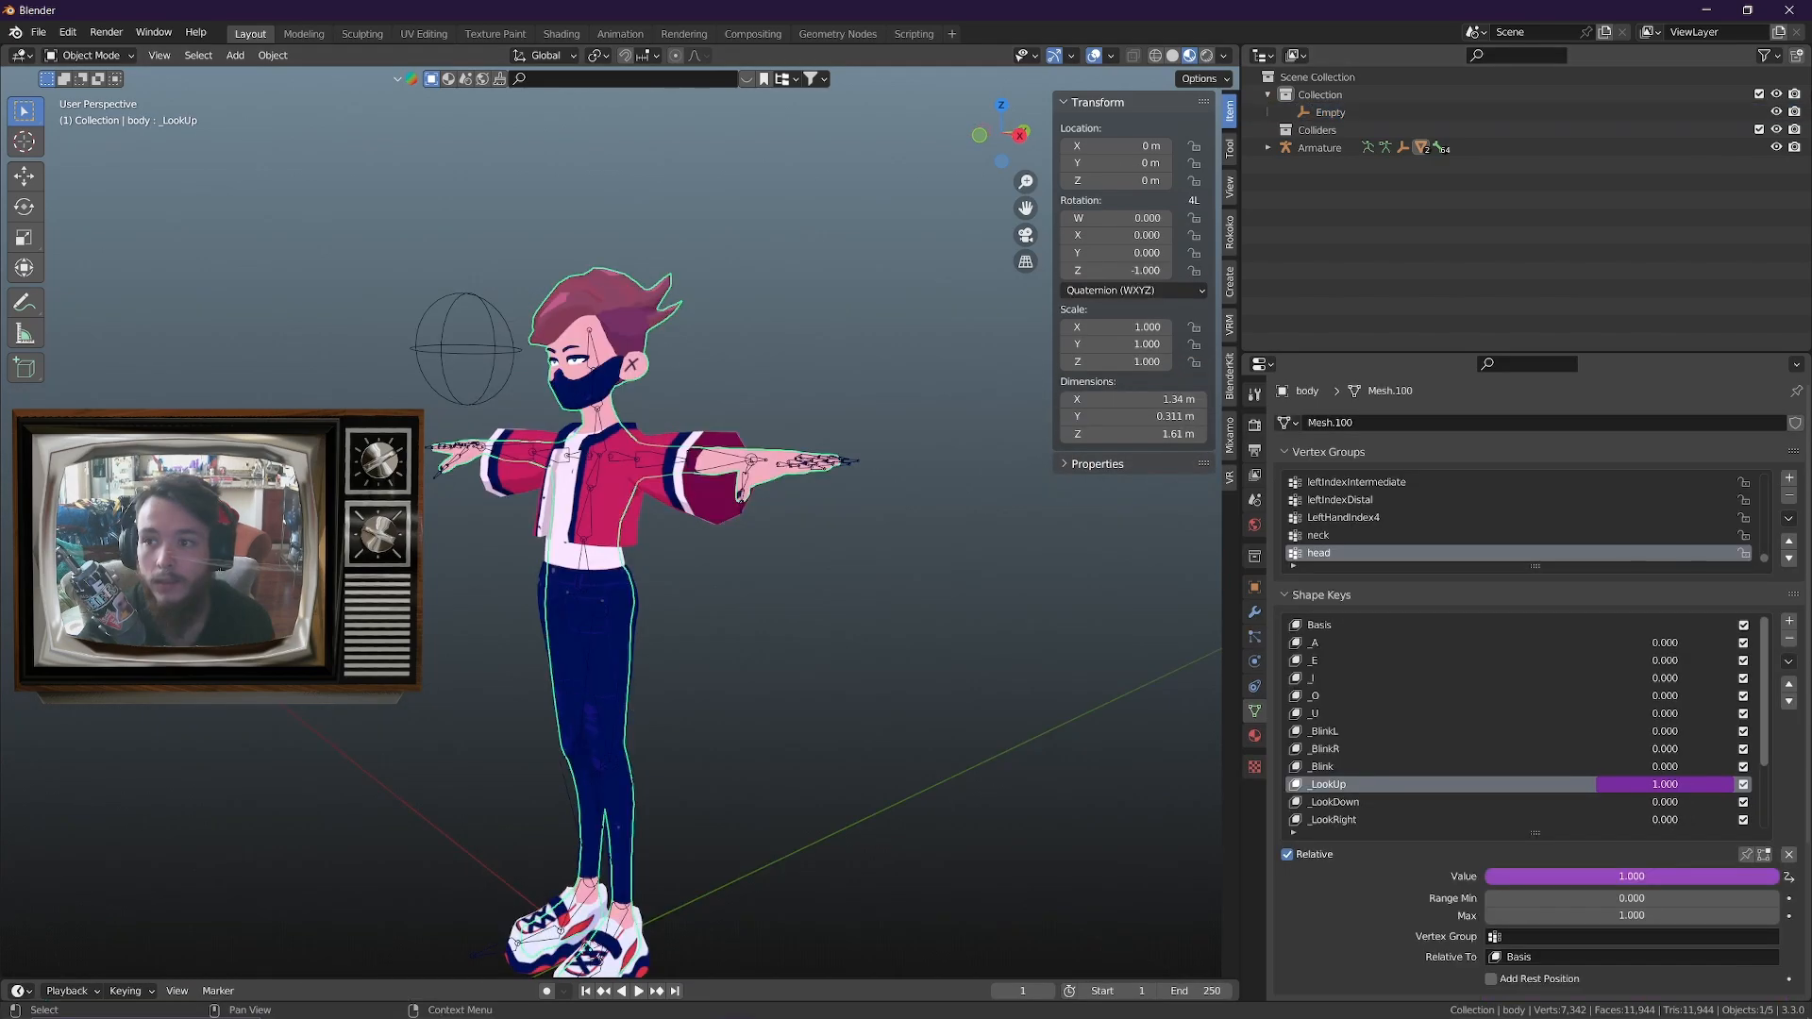
pyautogui.click(286, 1015)
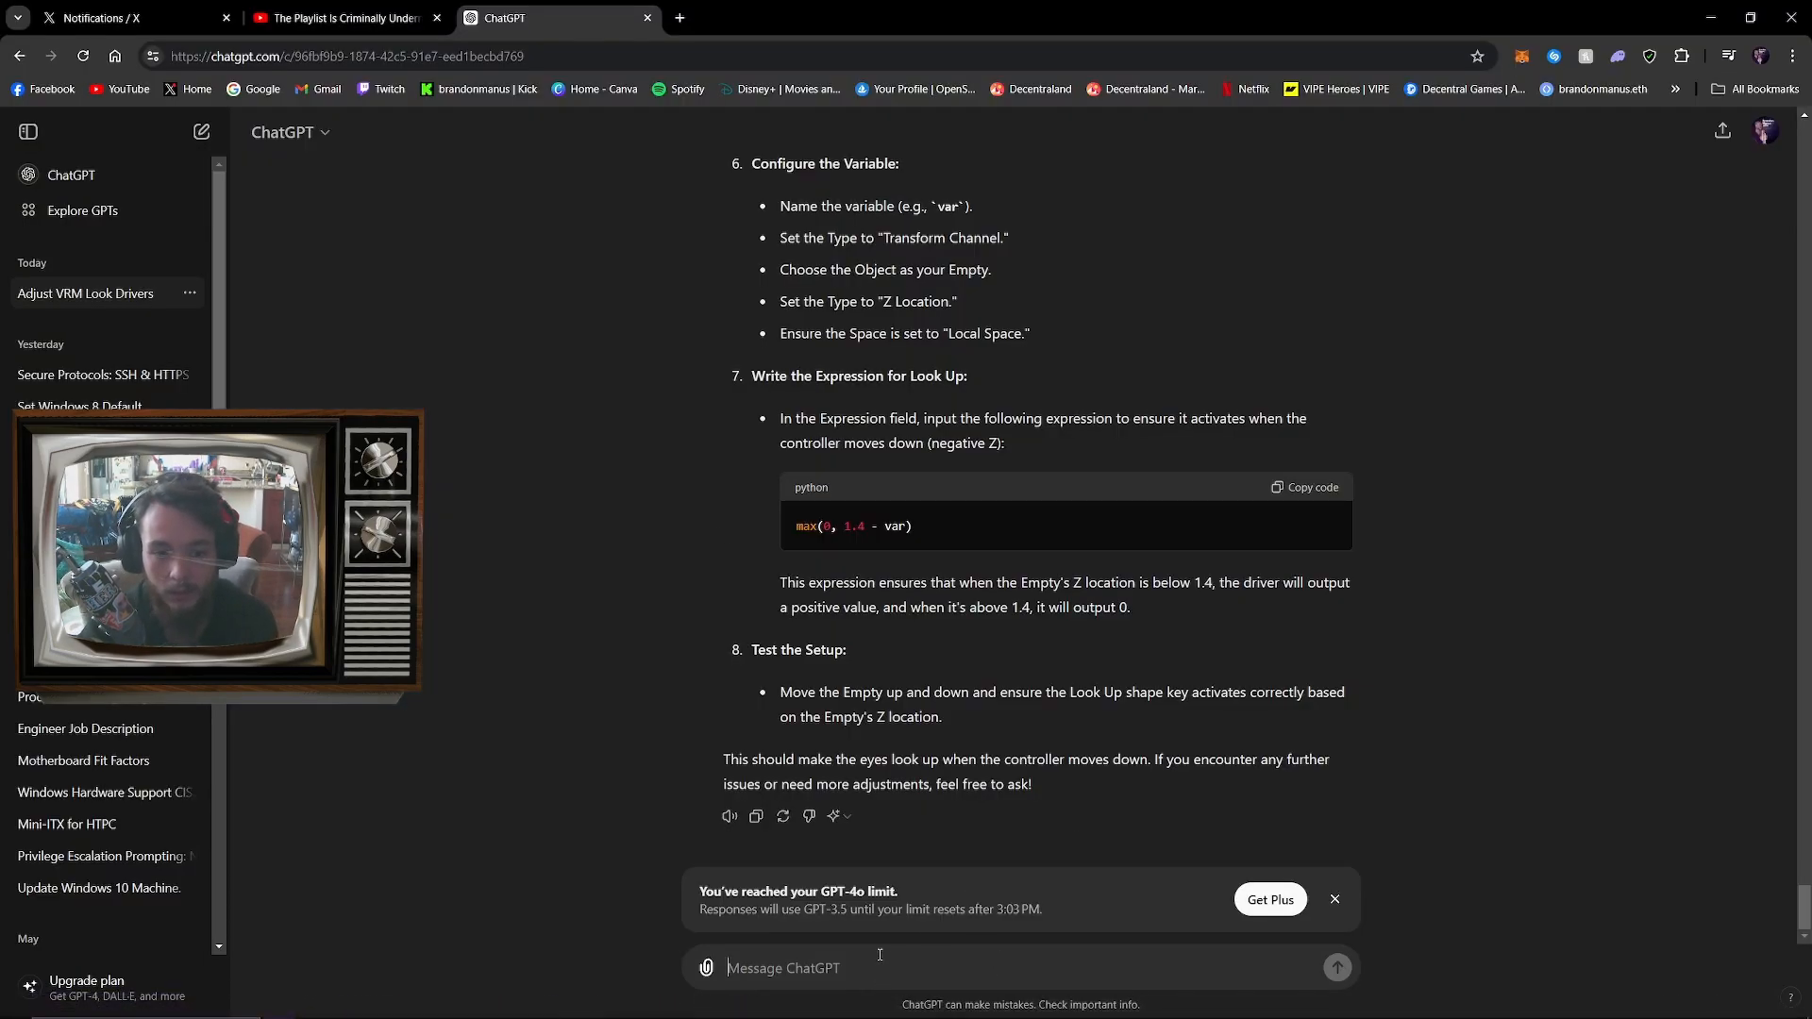
pyautogui.write('That did not ')
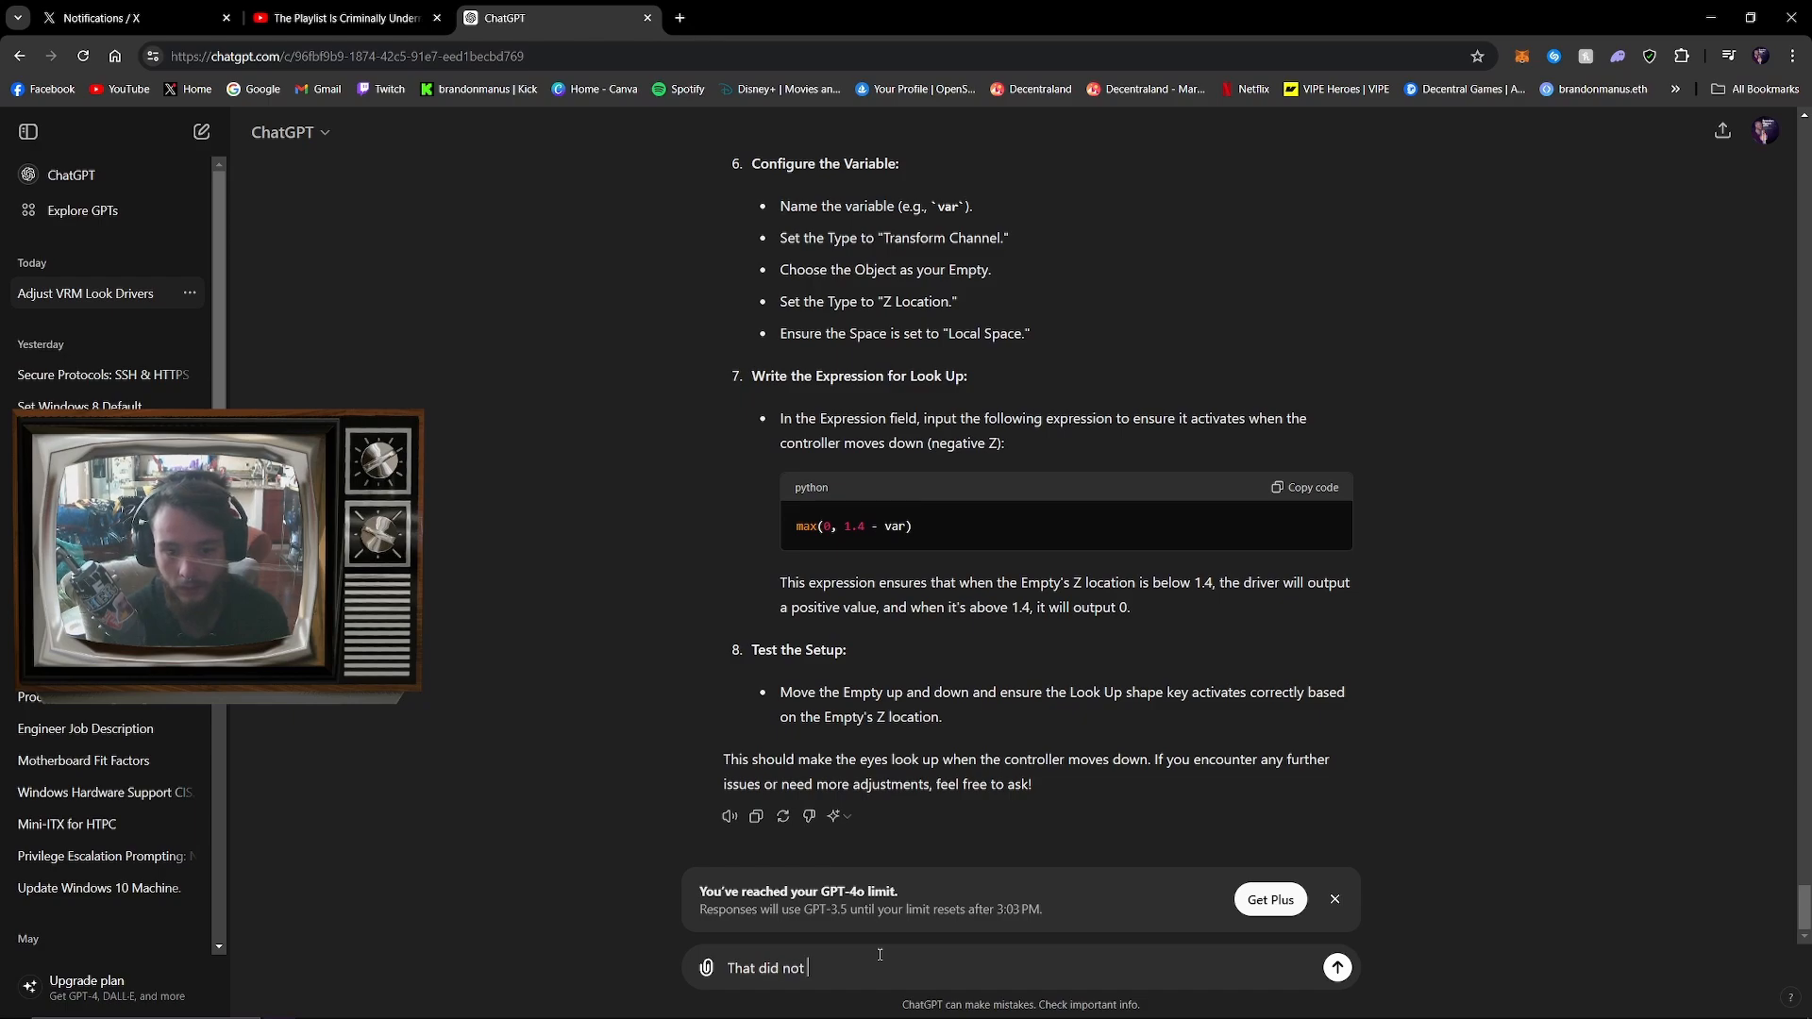
pyautogui.write('work. Still')
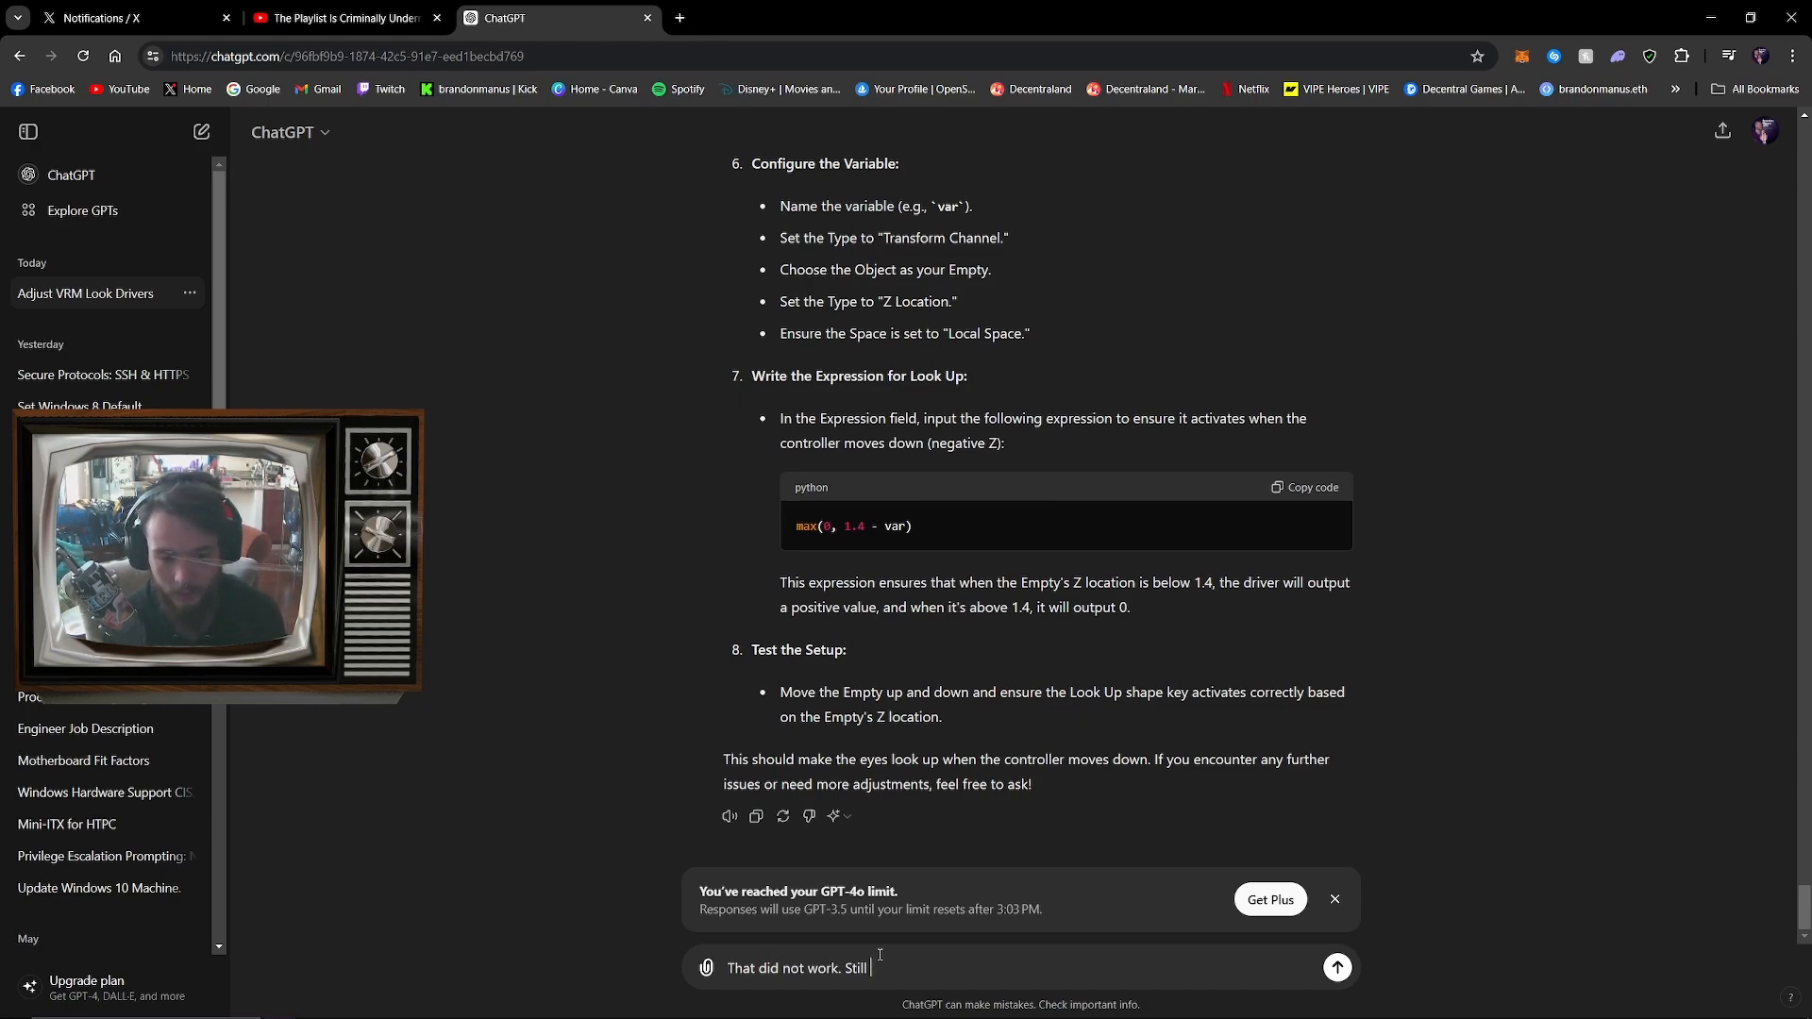
pyautogui.write(' the opp')
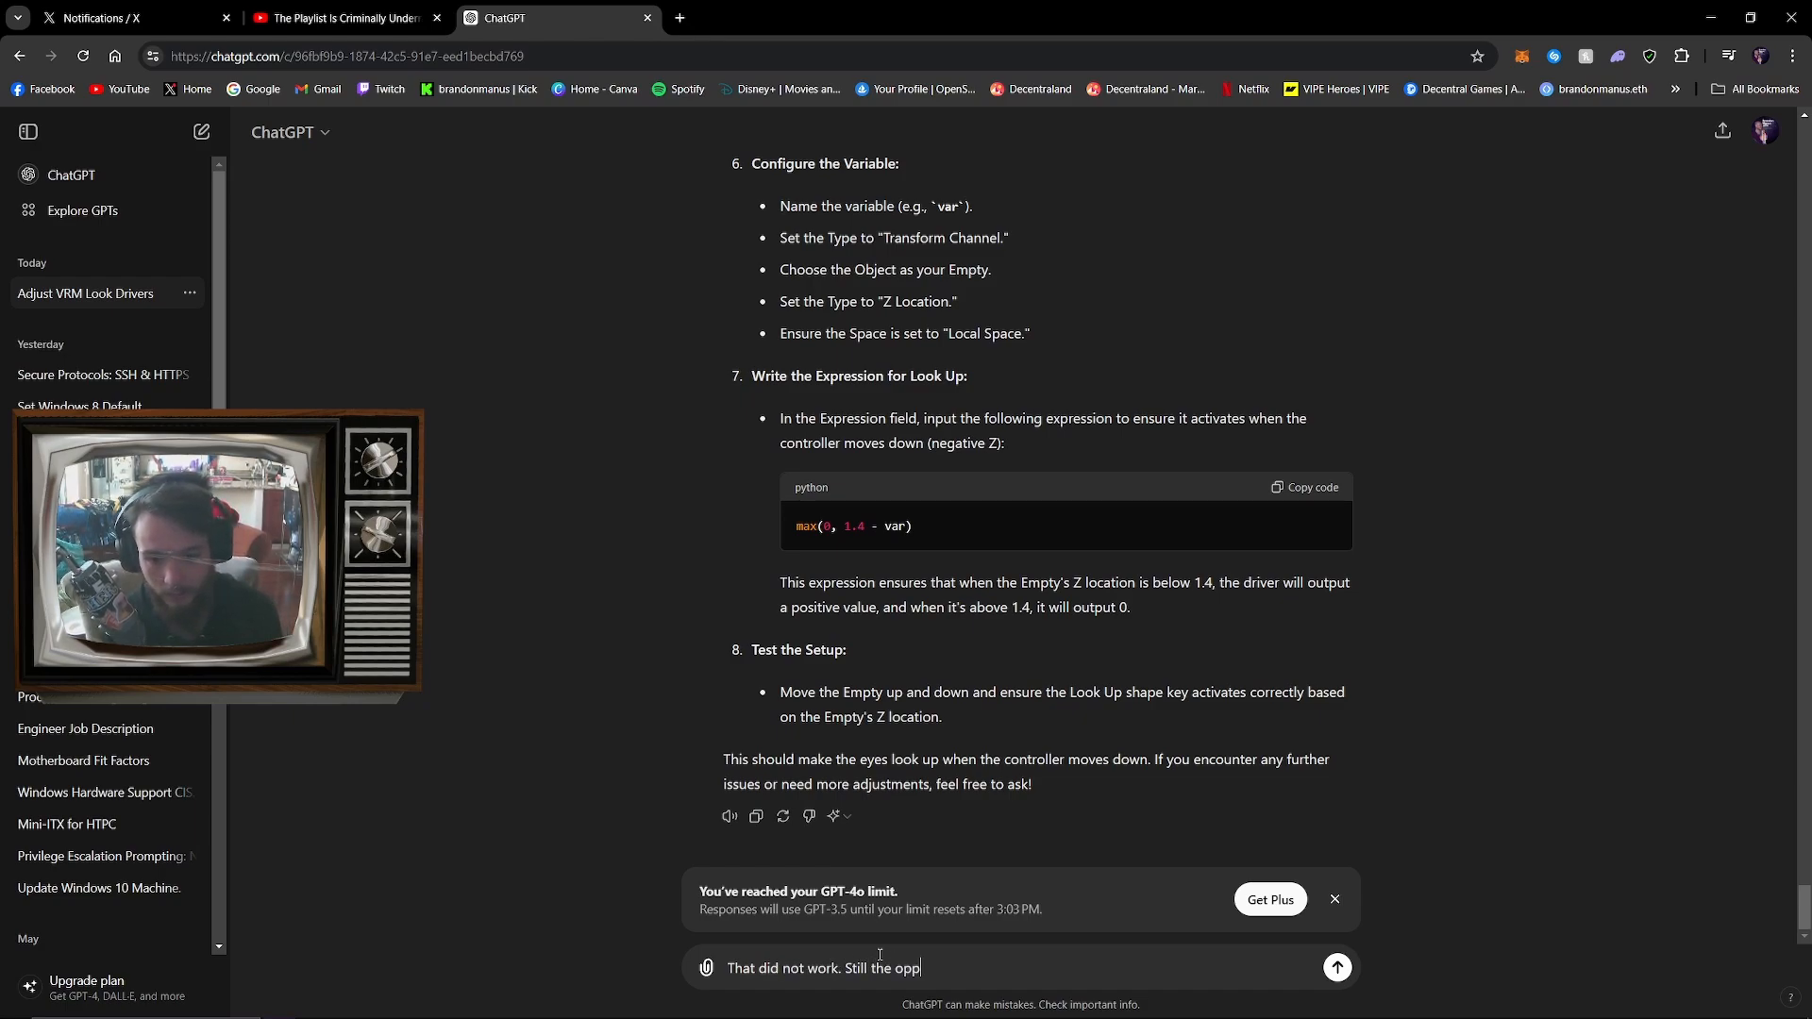
pyautogui.write('osite of what i need')
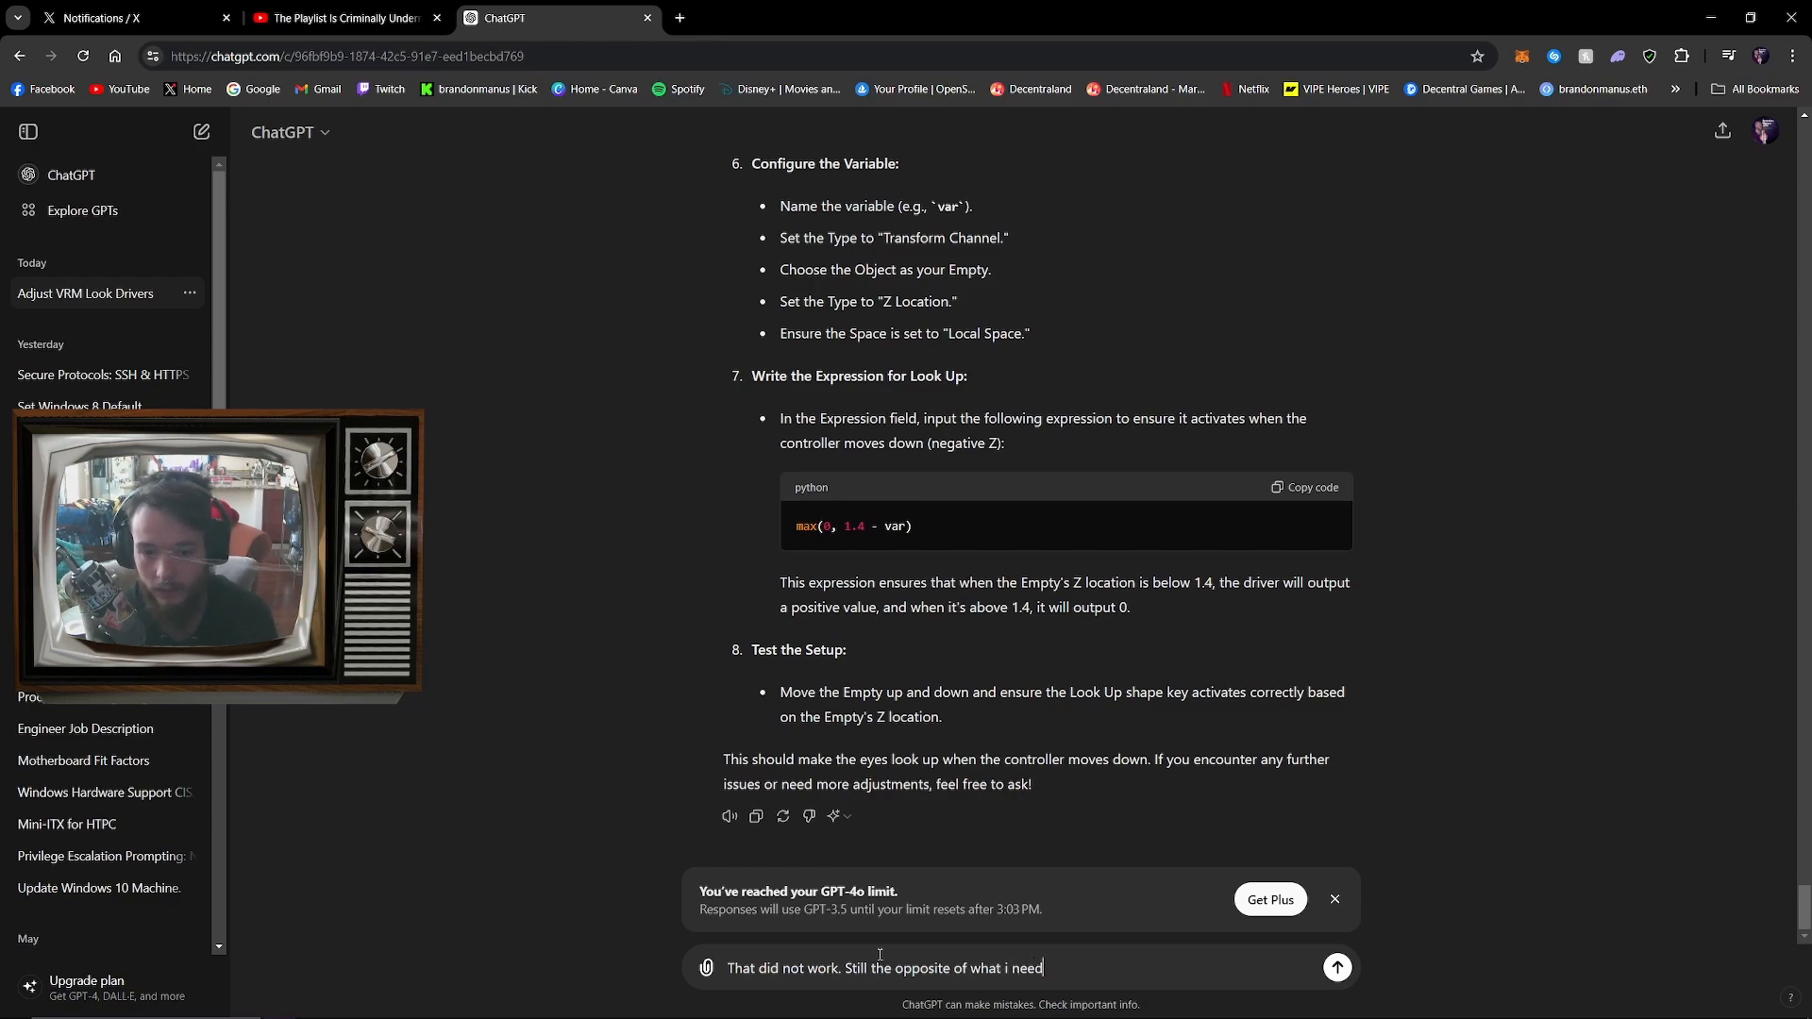
pyautogui.press('Return')
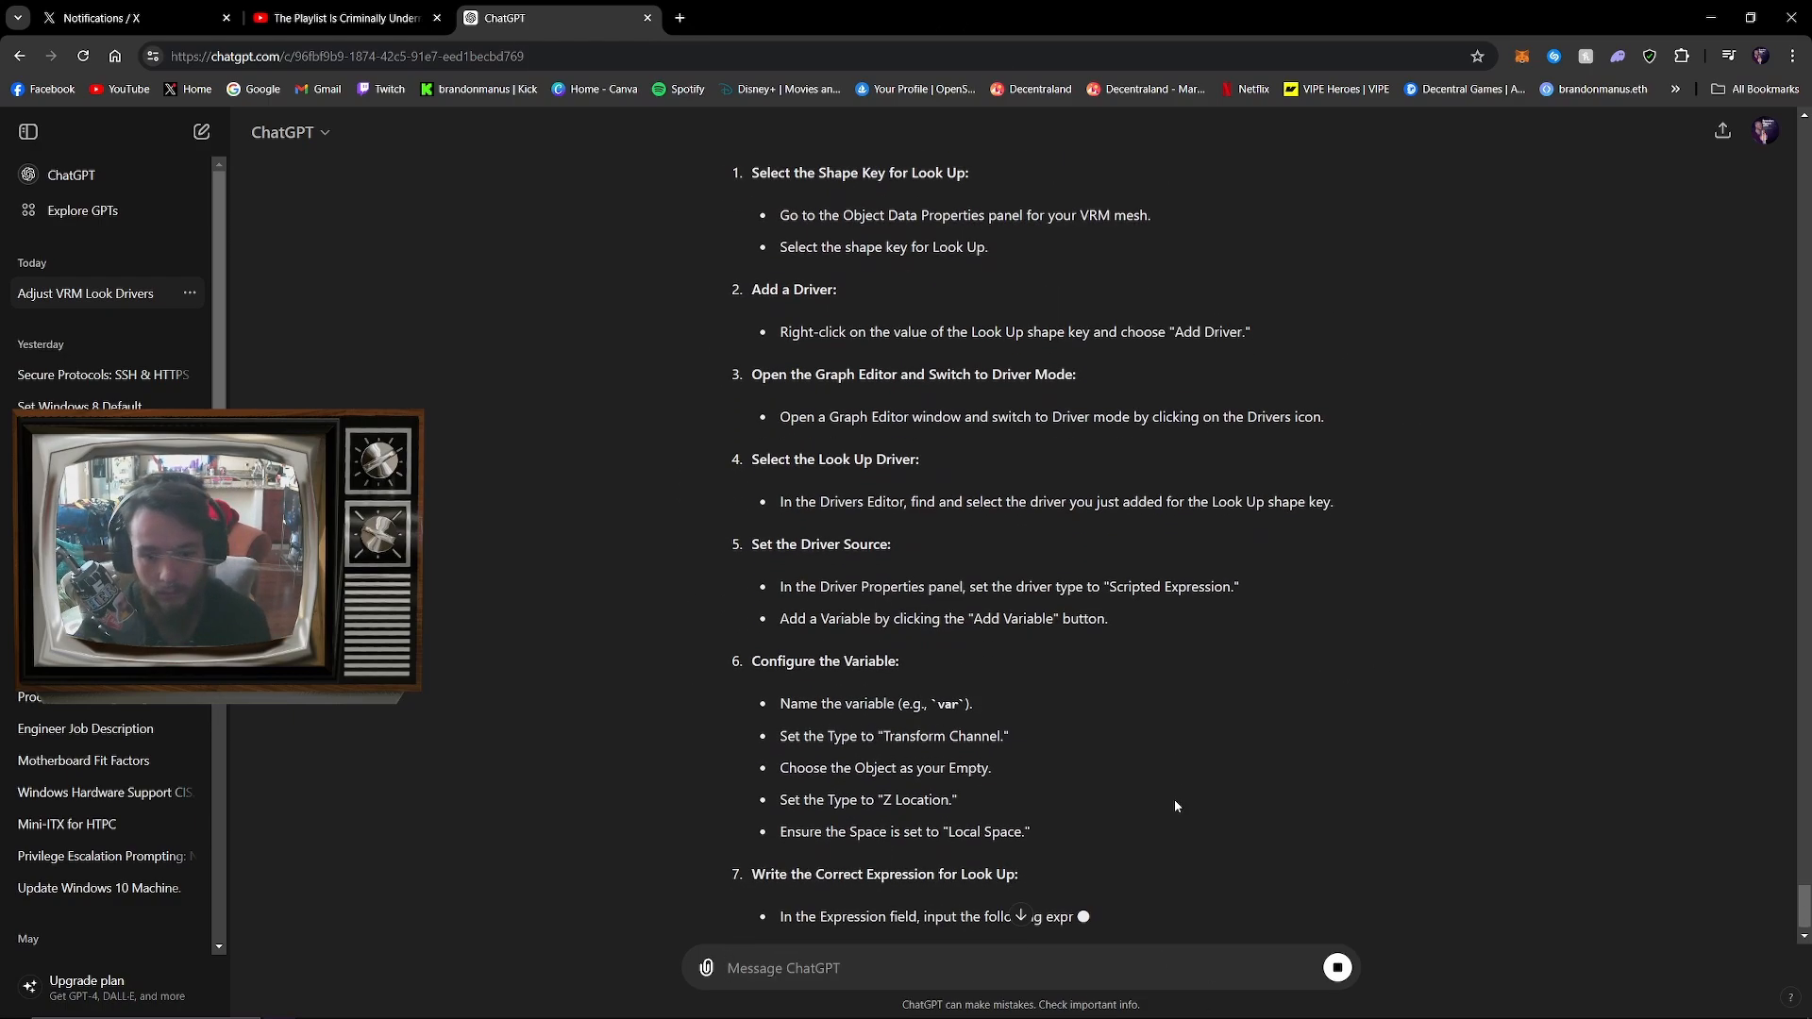
# Copy the suggested expression max(0, var - 1.4), return to Blender, and enter it as the body's _LookUp driver expression
pyautogui.click(1308, 712)
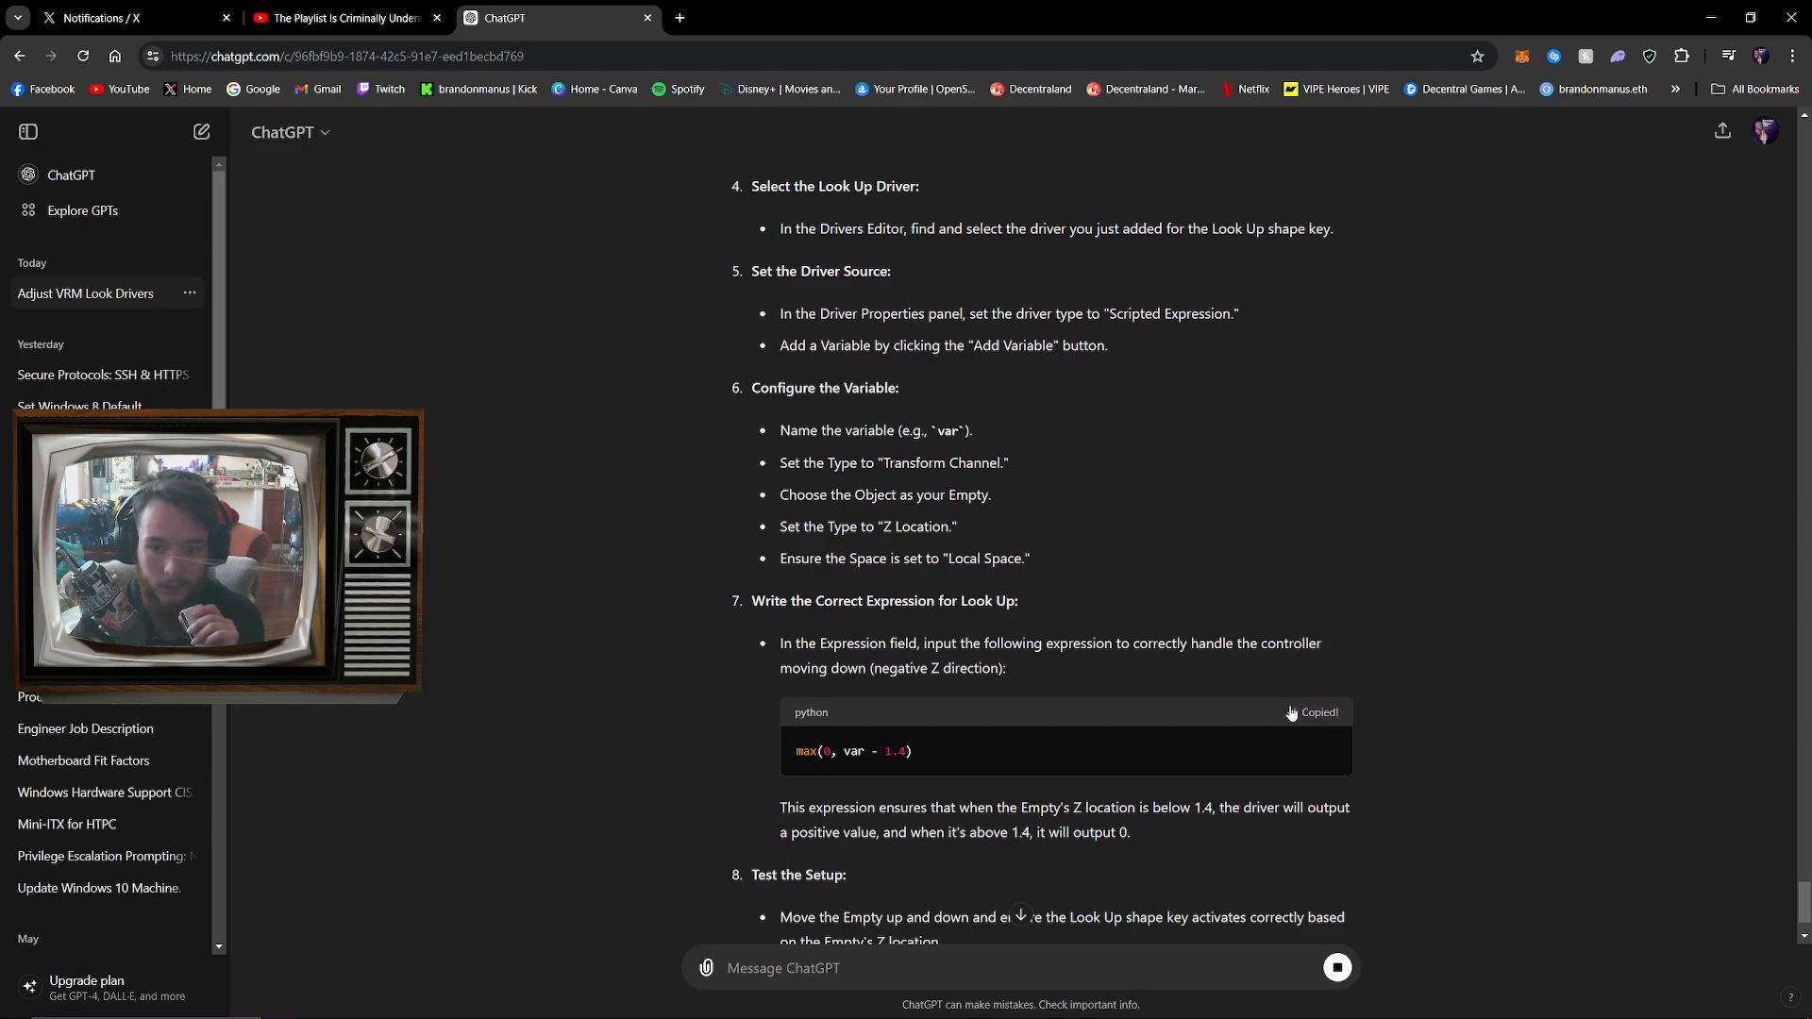
pyautogui.moveTo(774, 1005)
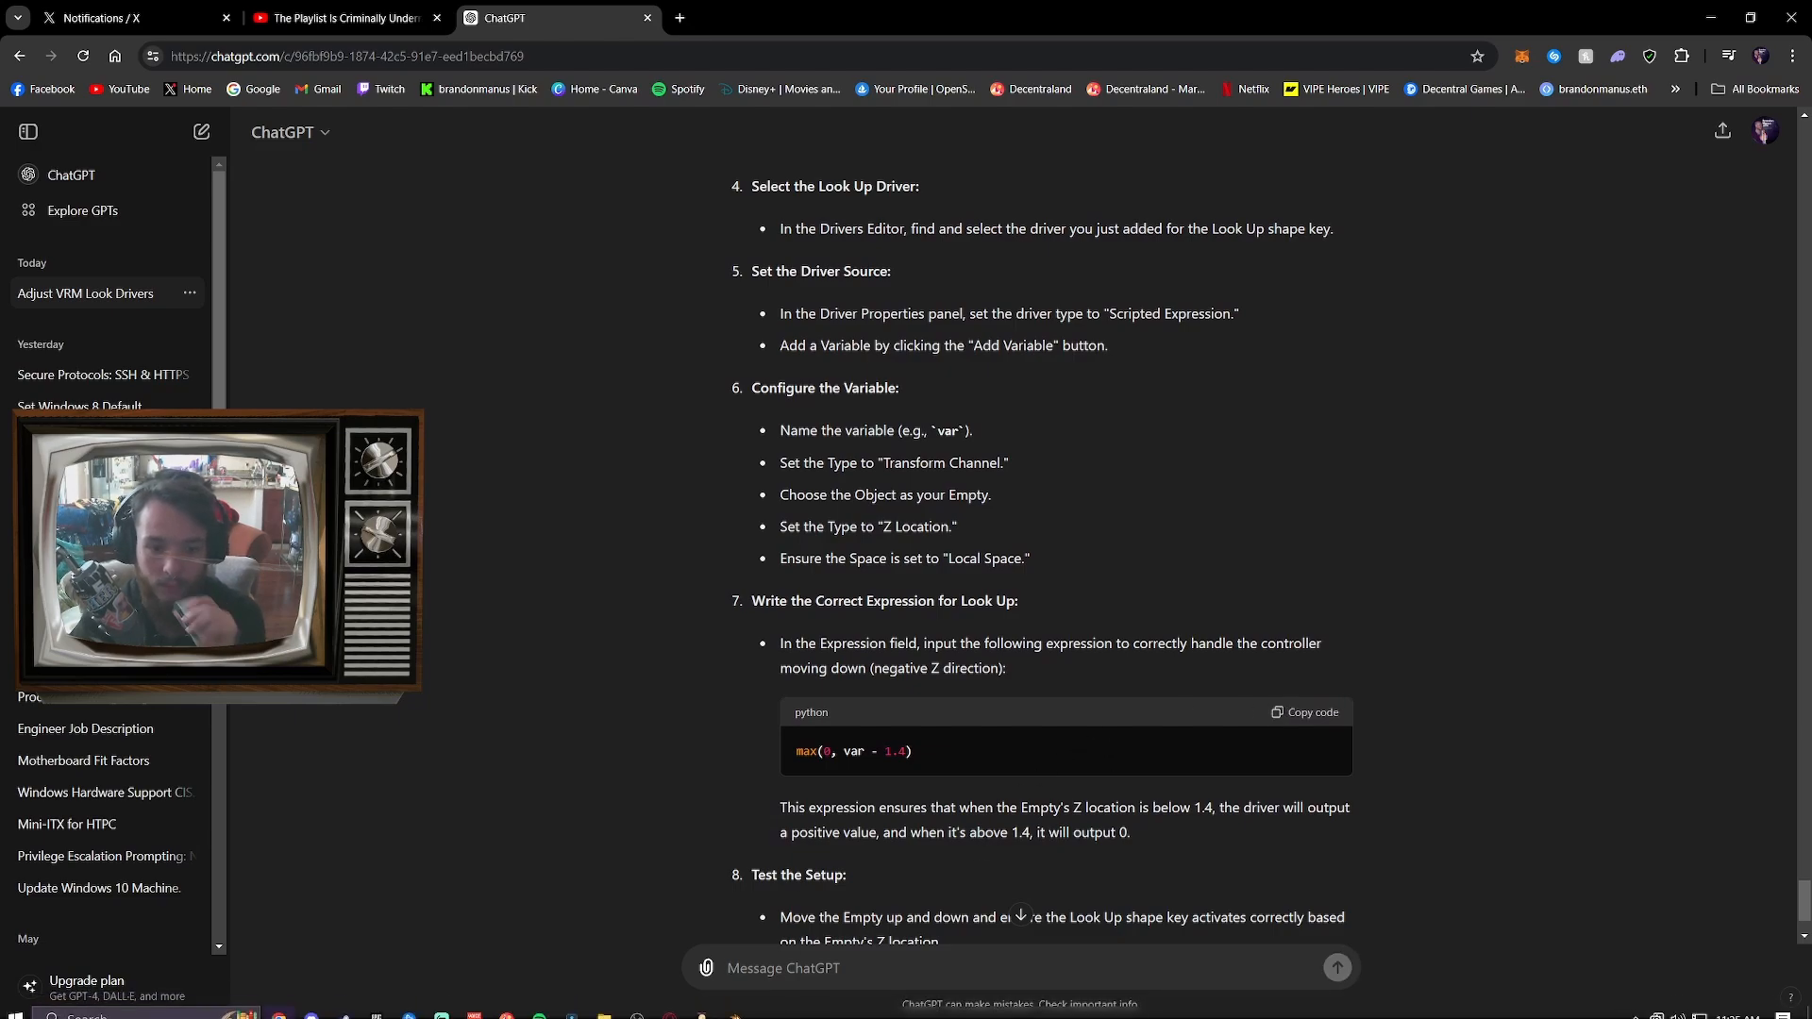
pyautogui.click(735, 1005)
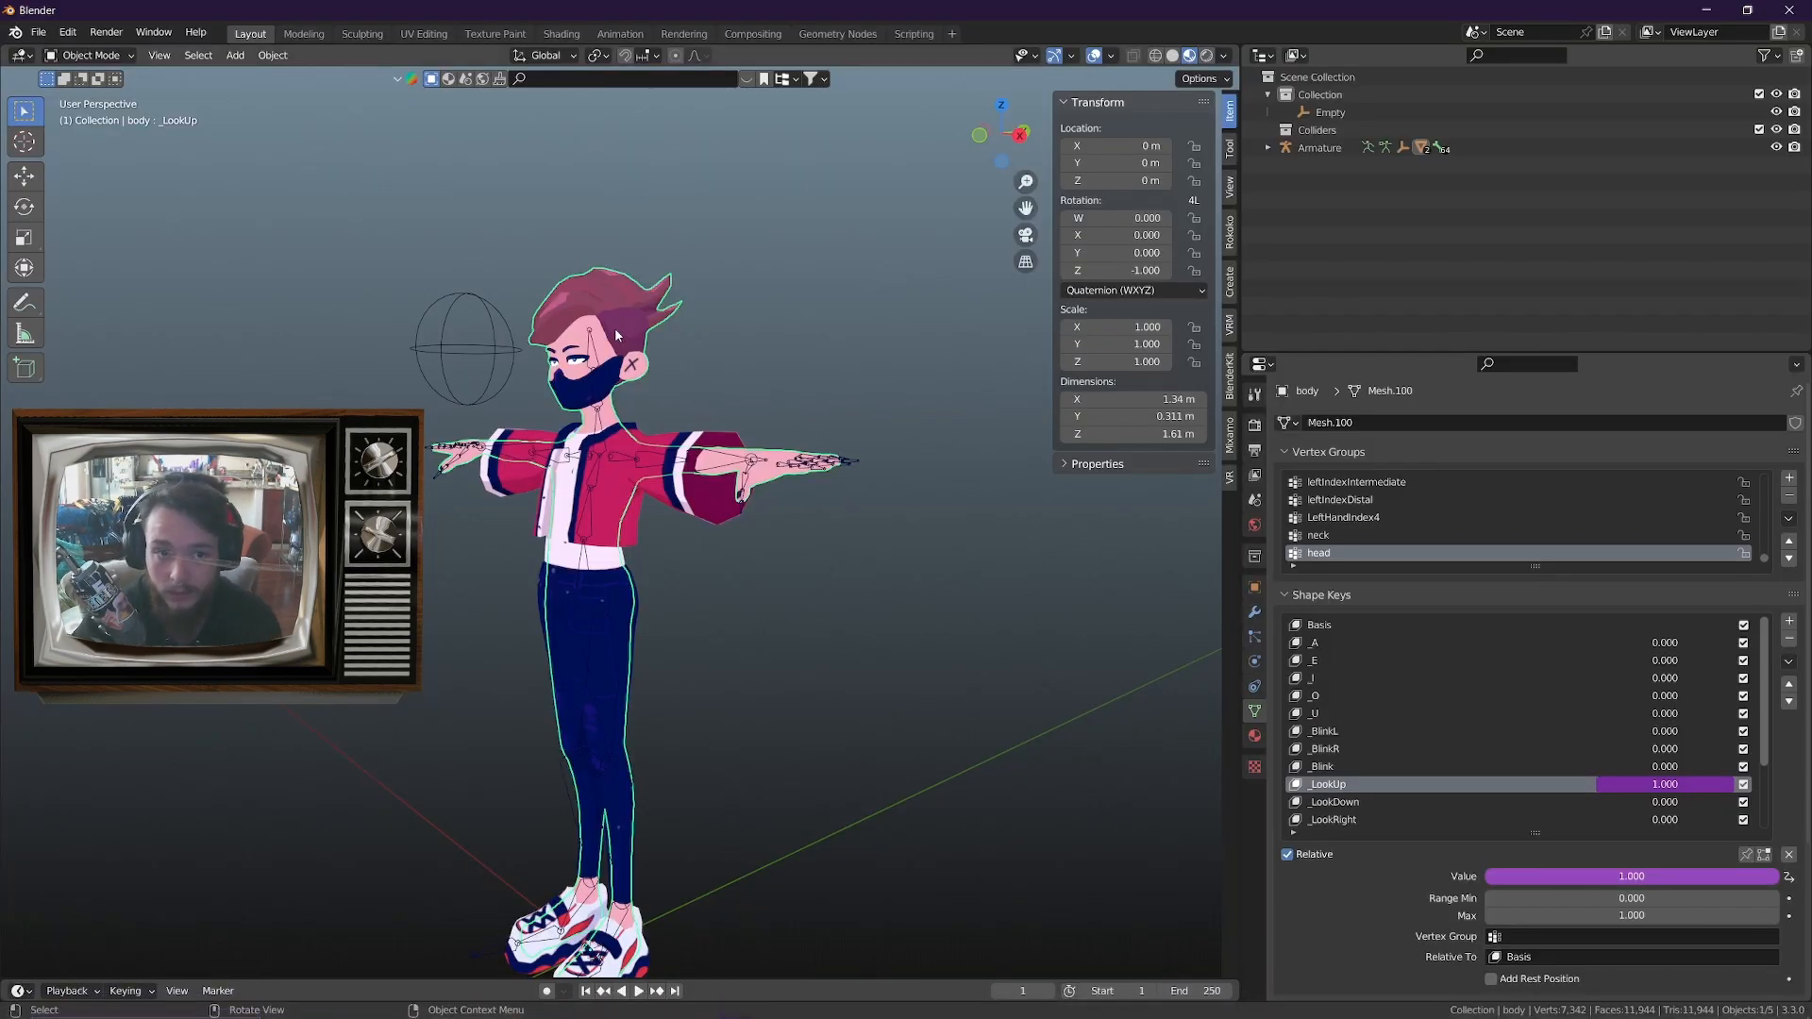
pyautogui.rightClick(1630, 877)
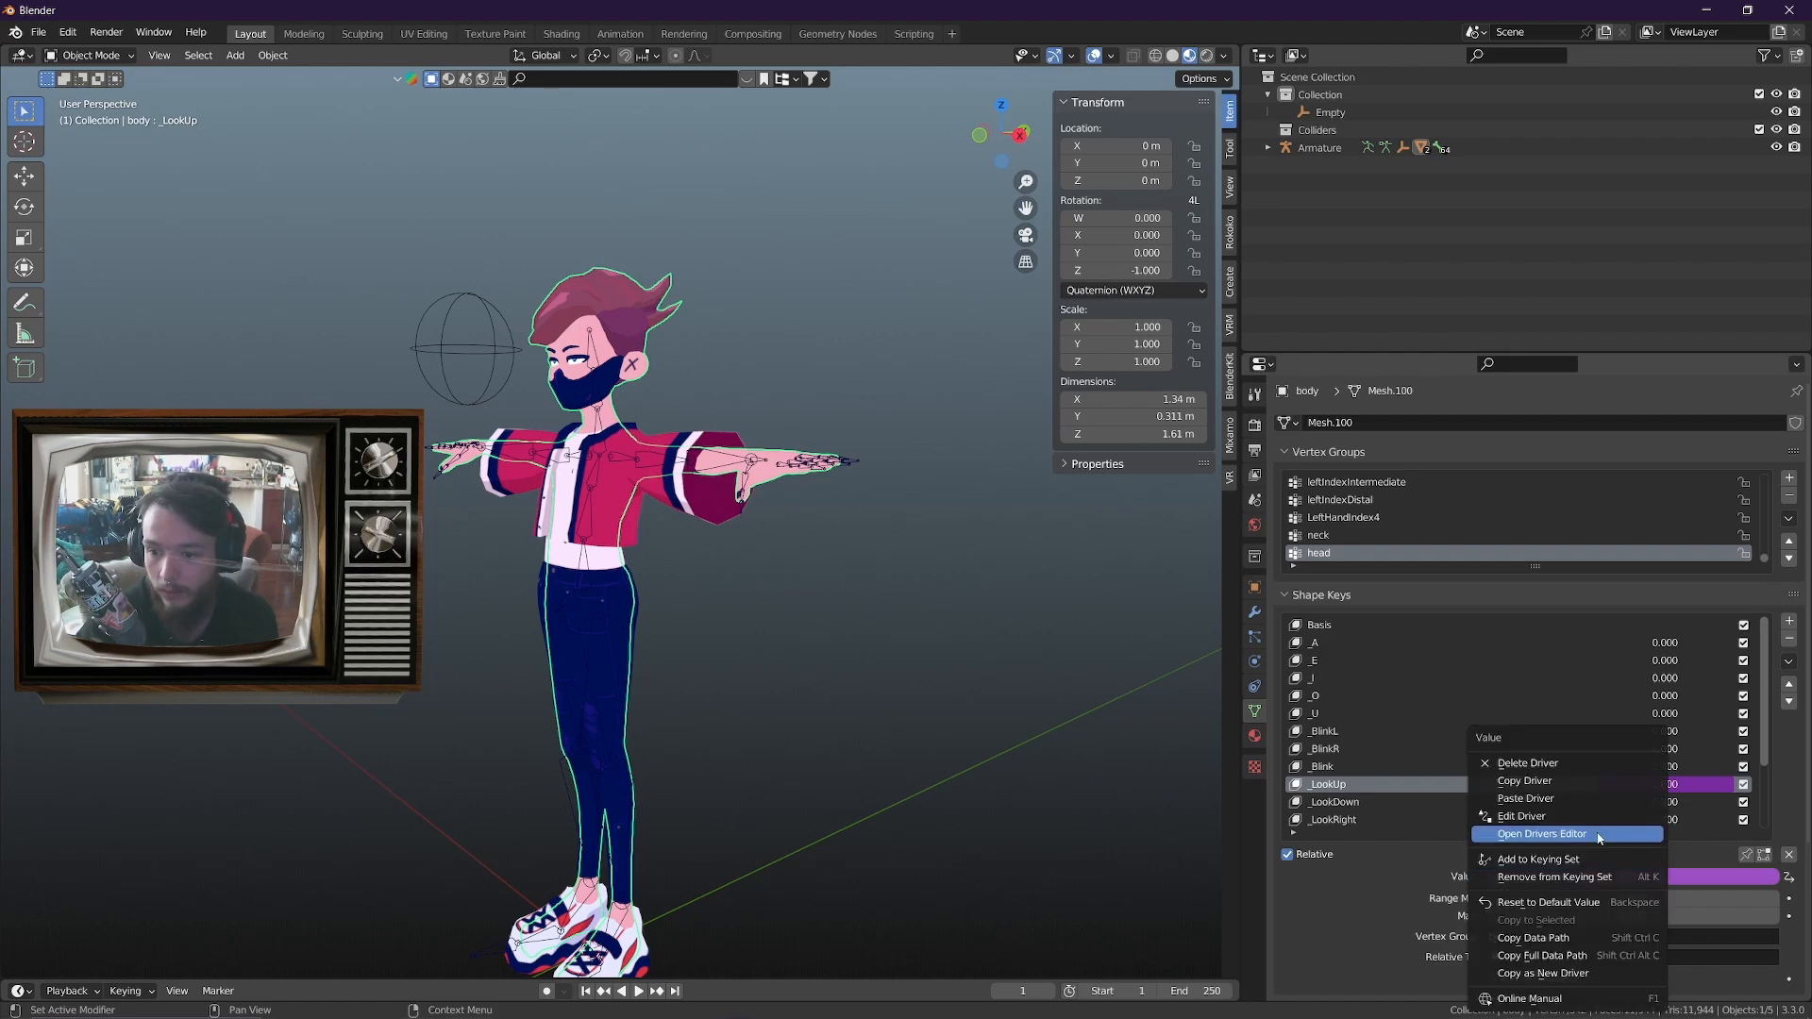
pyautogui.click(1559, 818)
pyautogui.click(1582, 755)
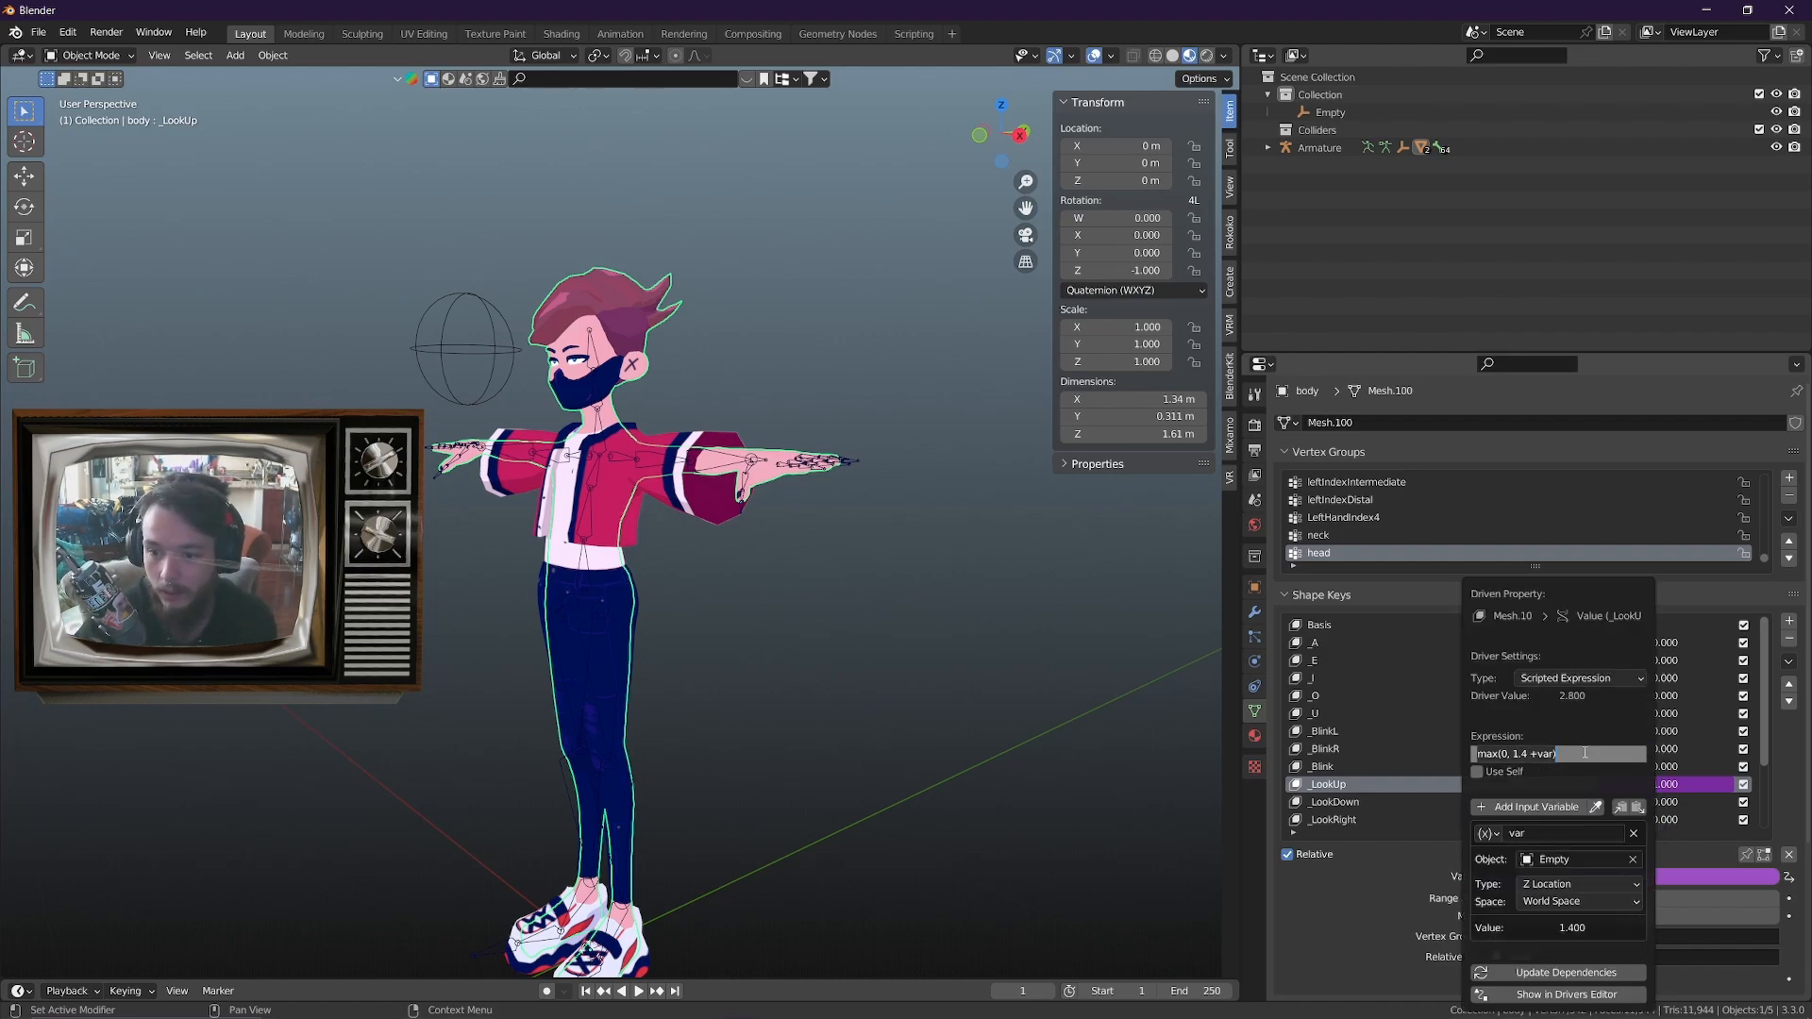
pyautogui.hotkey('ctrl', 'v')
pyautogui.press('Return')
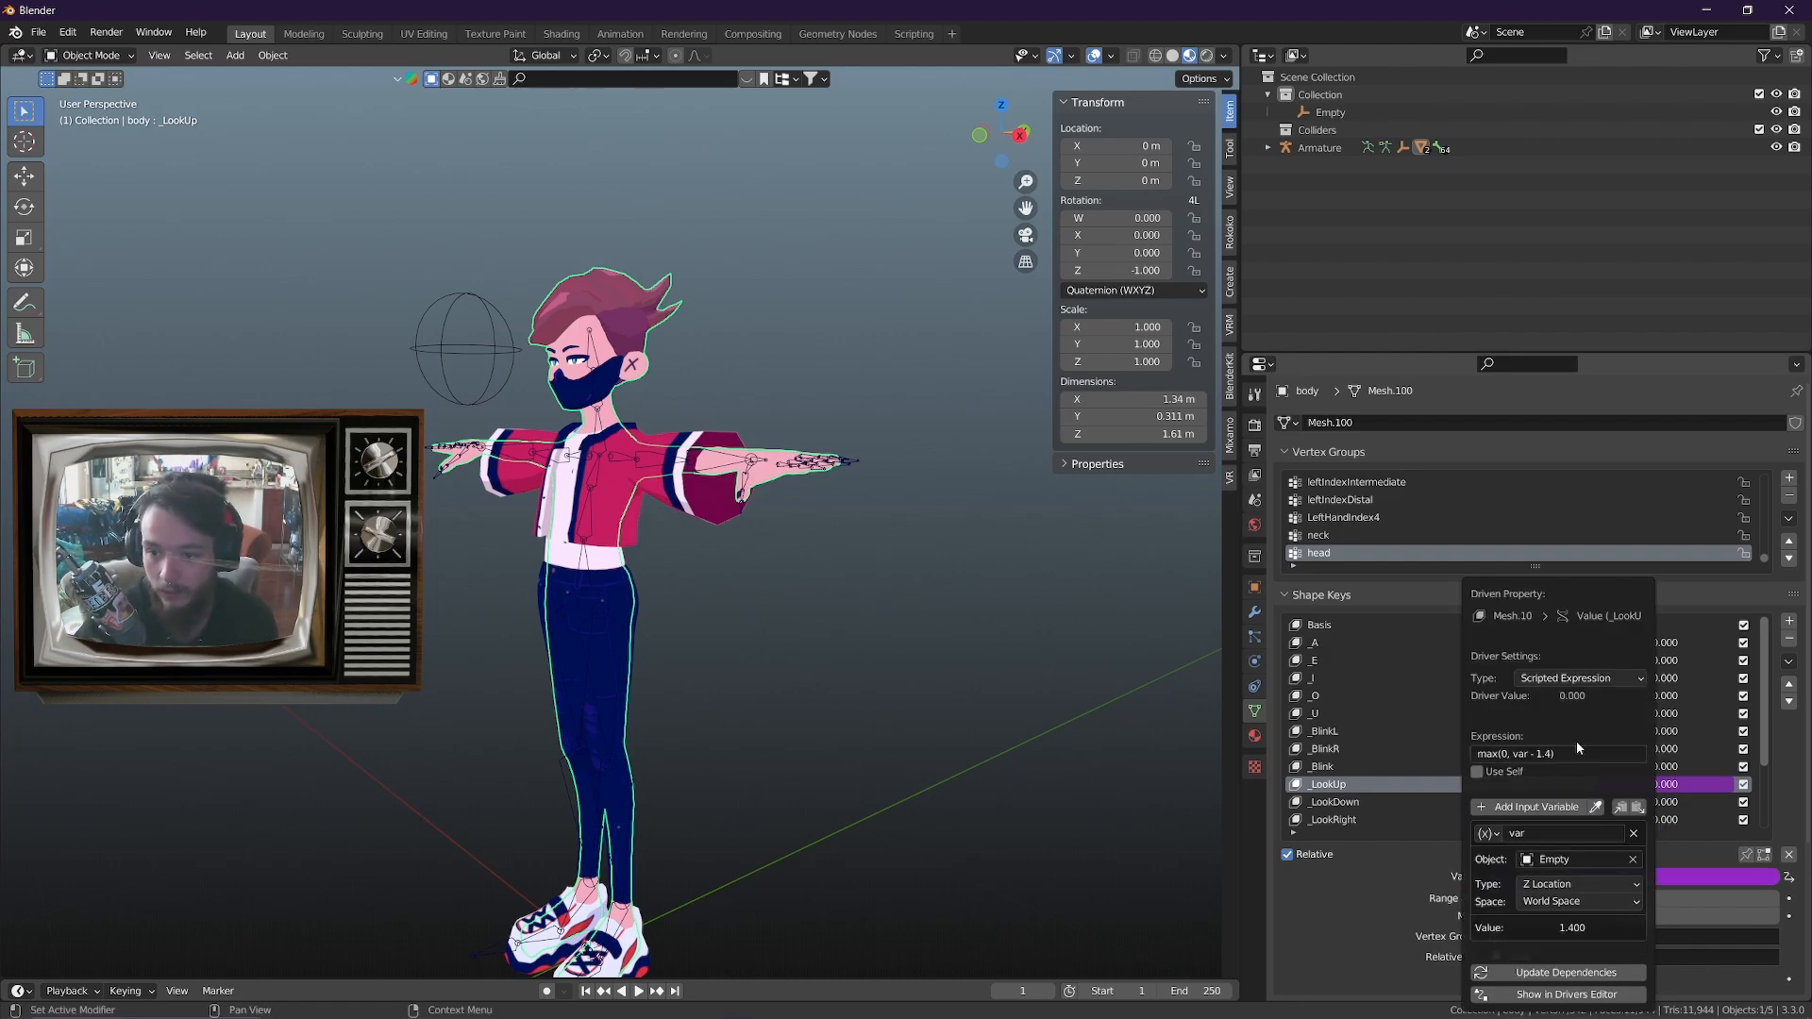
# Select the sphere empty and test lowering it along Z, then cancel the move
pyautogui.click(458, 339)
pyautogui.press('g')
pyautogui.press('z')
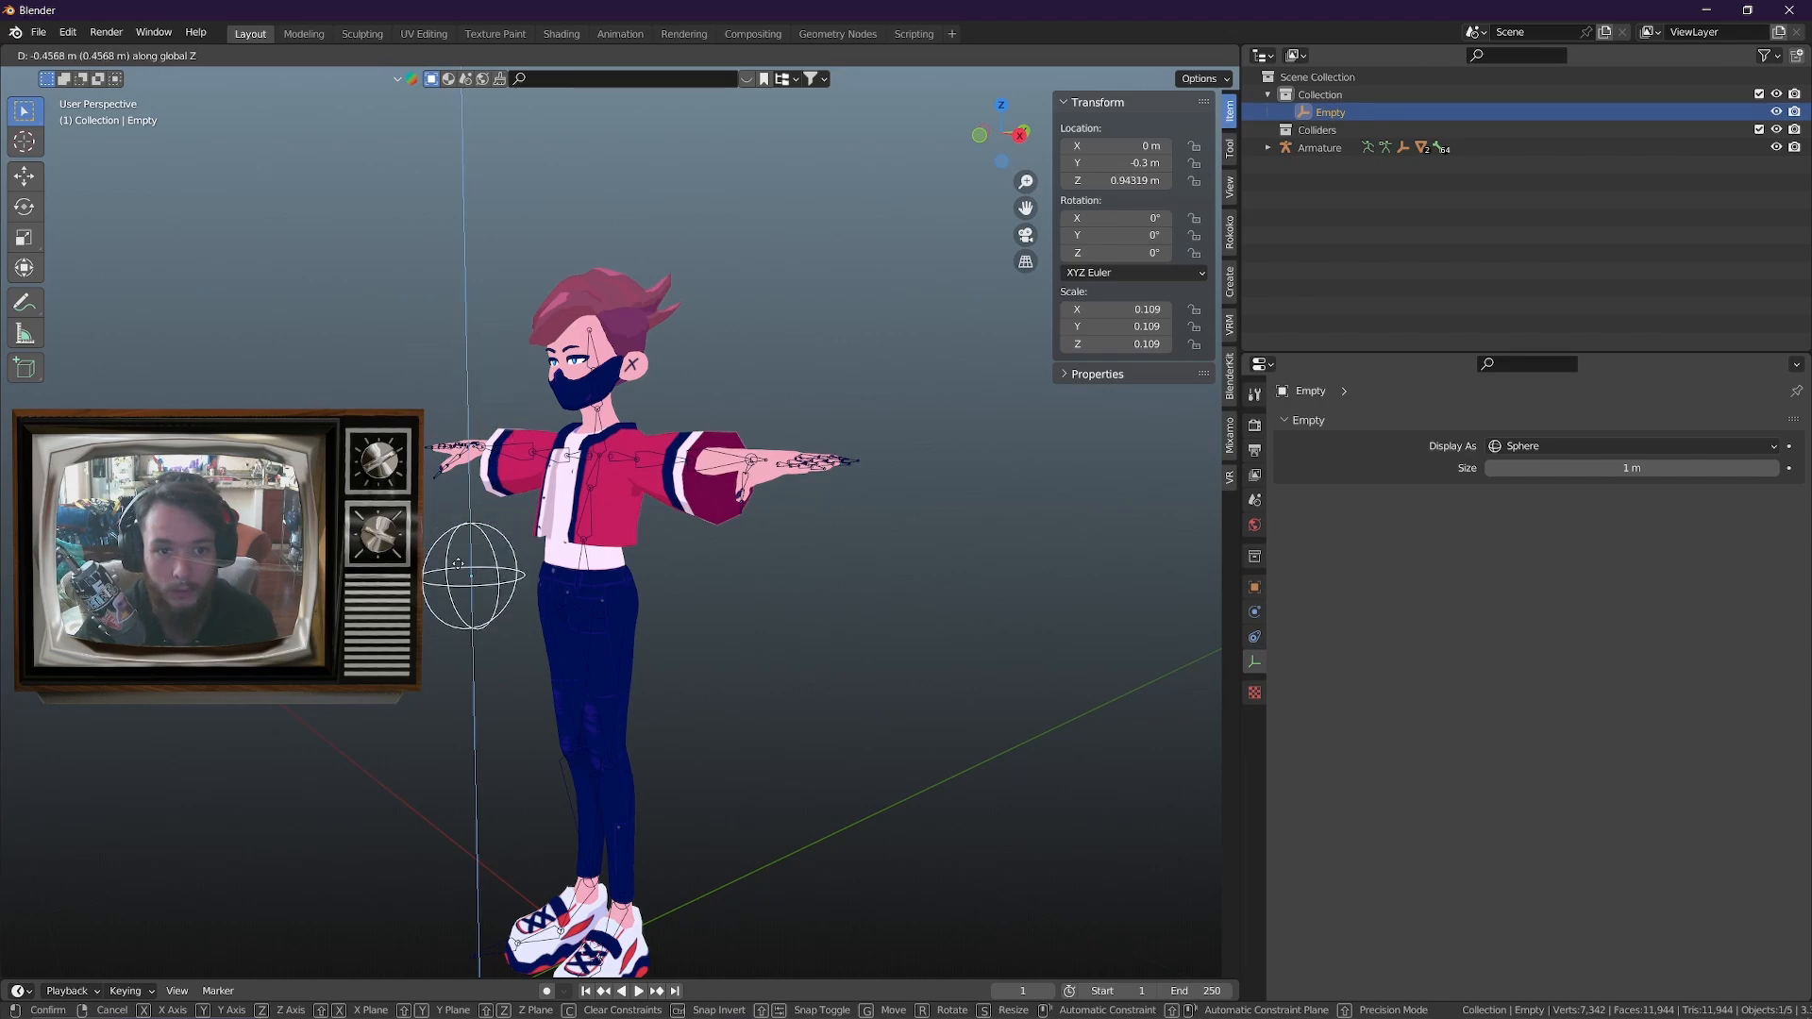
pyautogui.rightClick(573, 810)
# View the avatar's face closely from its other side and test moving the sphere empty along Z before cancelling
pyautogui.moveTo(573, 809); pyautogui.dragTo(784, 684, button='middle')
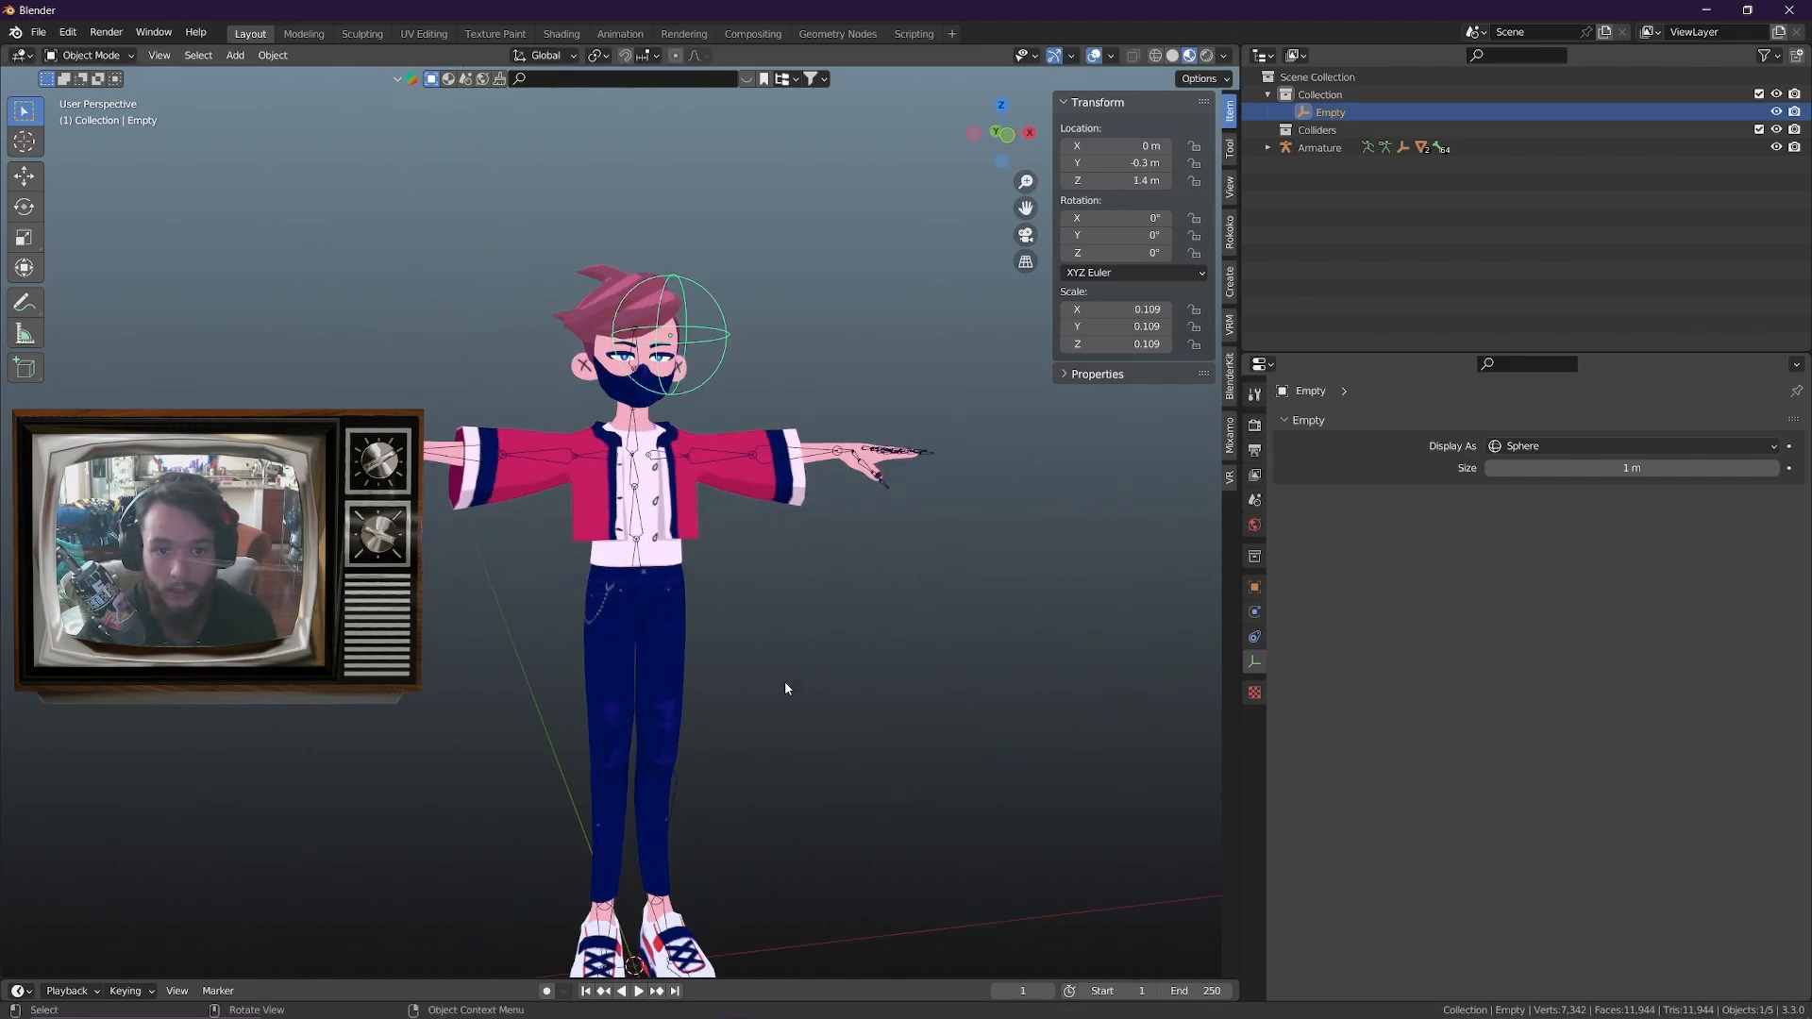
pyautogui.scroll(2, 798, 651)
pyautogui.keyDown('shift'); pyautogui.moveTo(819, 581); pyautogui.dragTo(901, 708, button='middle'); pyautogui.keyUp('shift')
pyautogui.scroll(1, 901, 708)
pyautogui.keyDown('shift'); pyautogui.moveTo(902, 708); pyautogui.dragTo(880, 614, button='middle'); pyautogui.keyUp('shift')
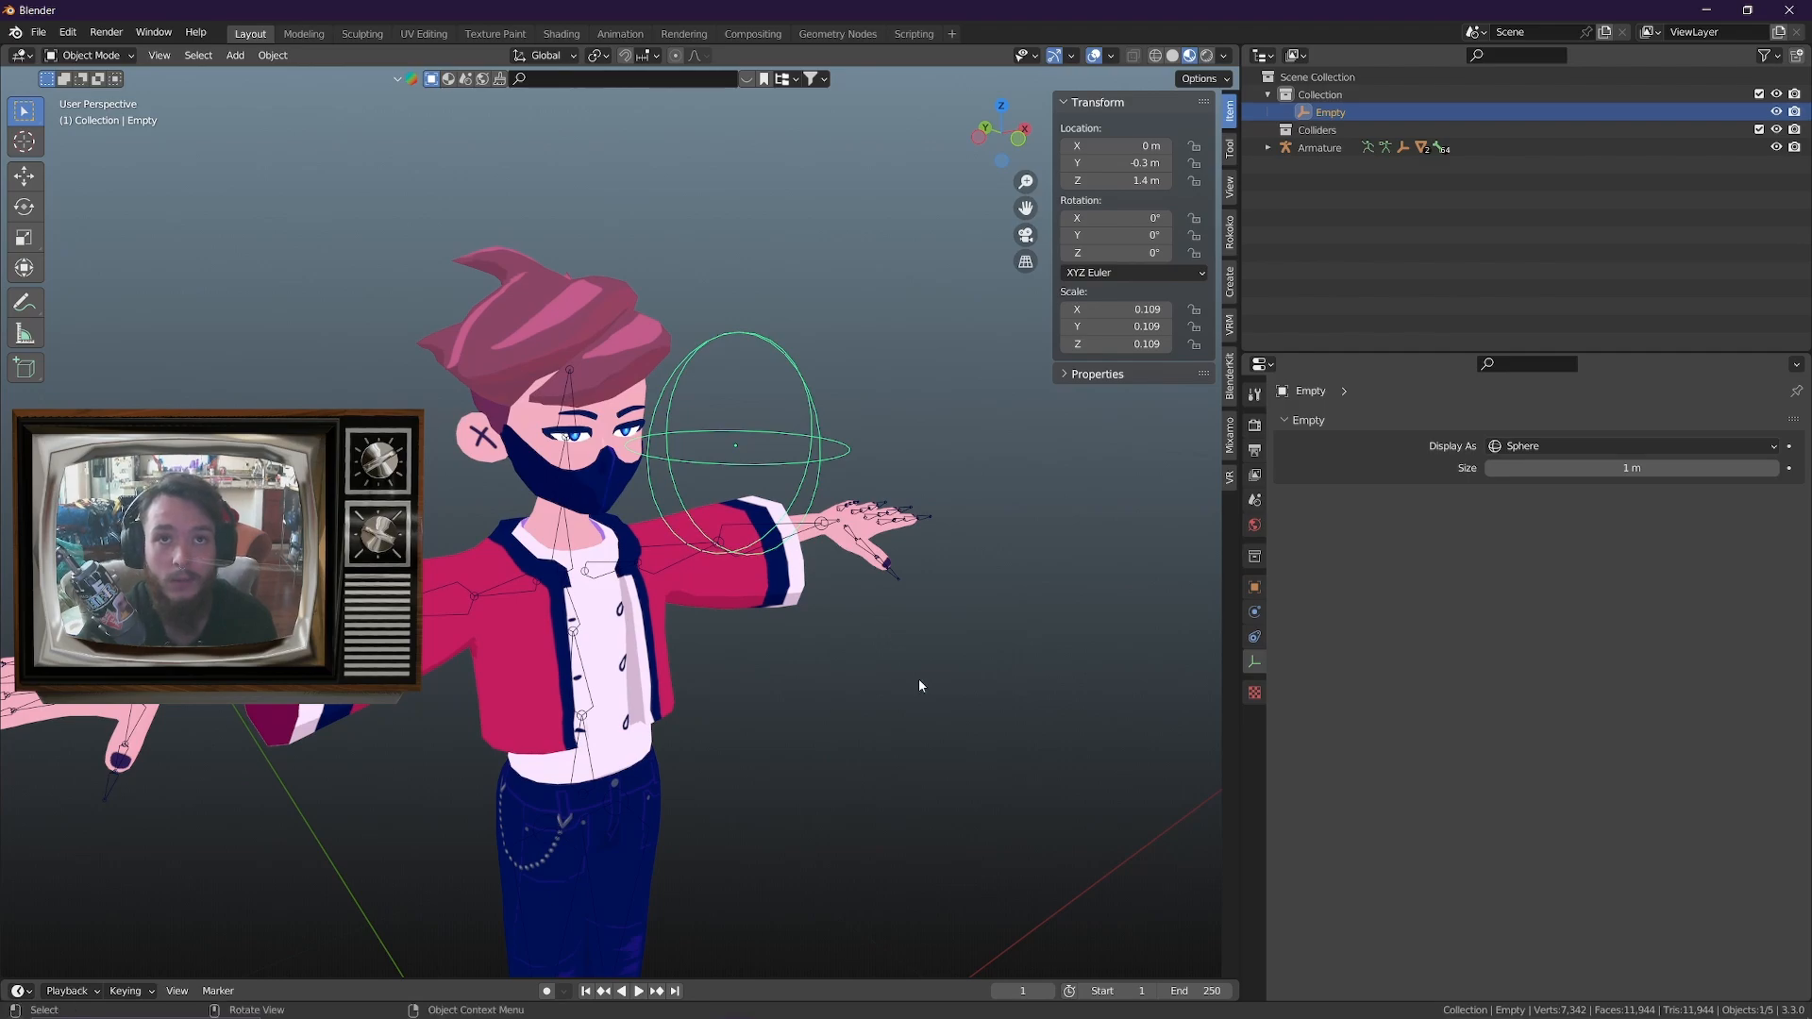
pyautogui.press('g')
pyautogui.press('z')
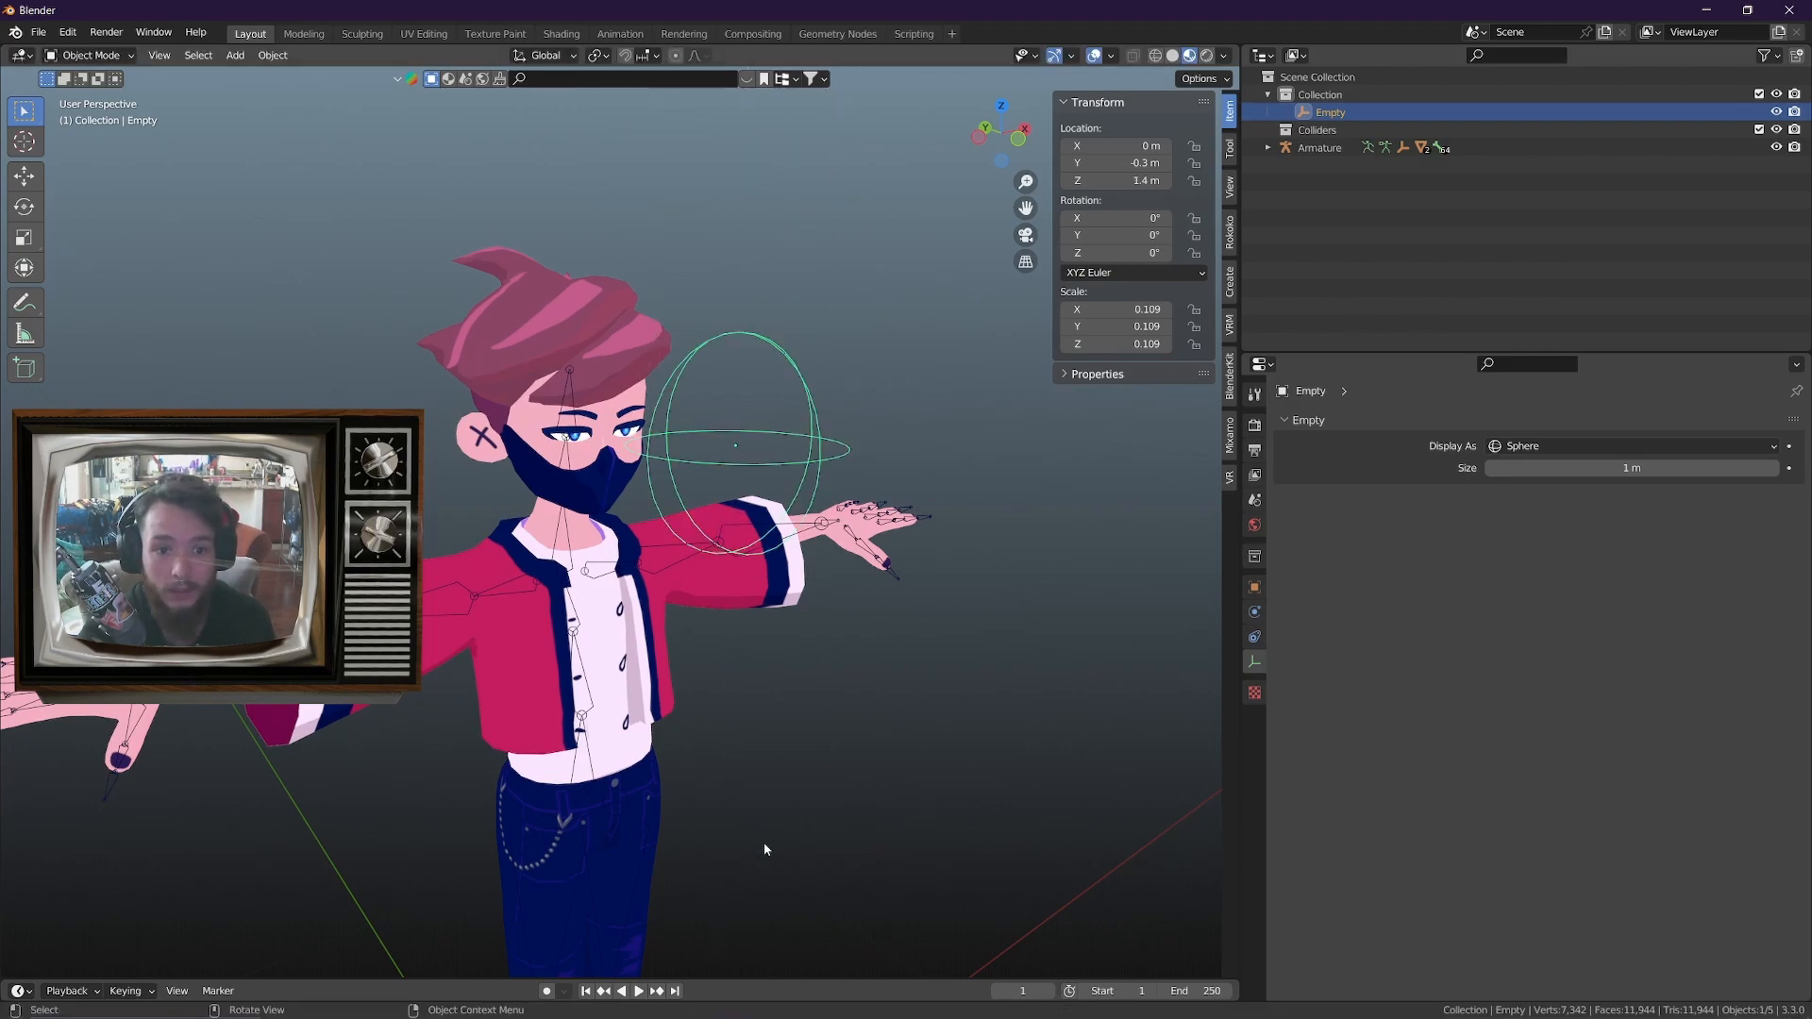
pyautogui.press('Escape')
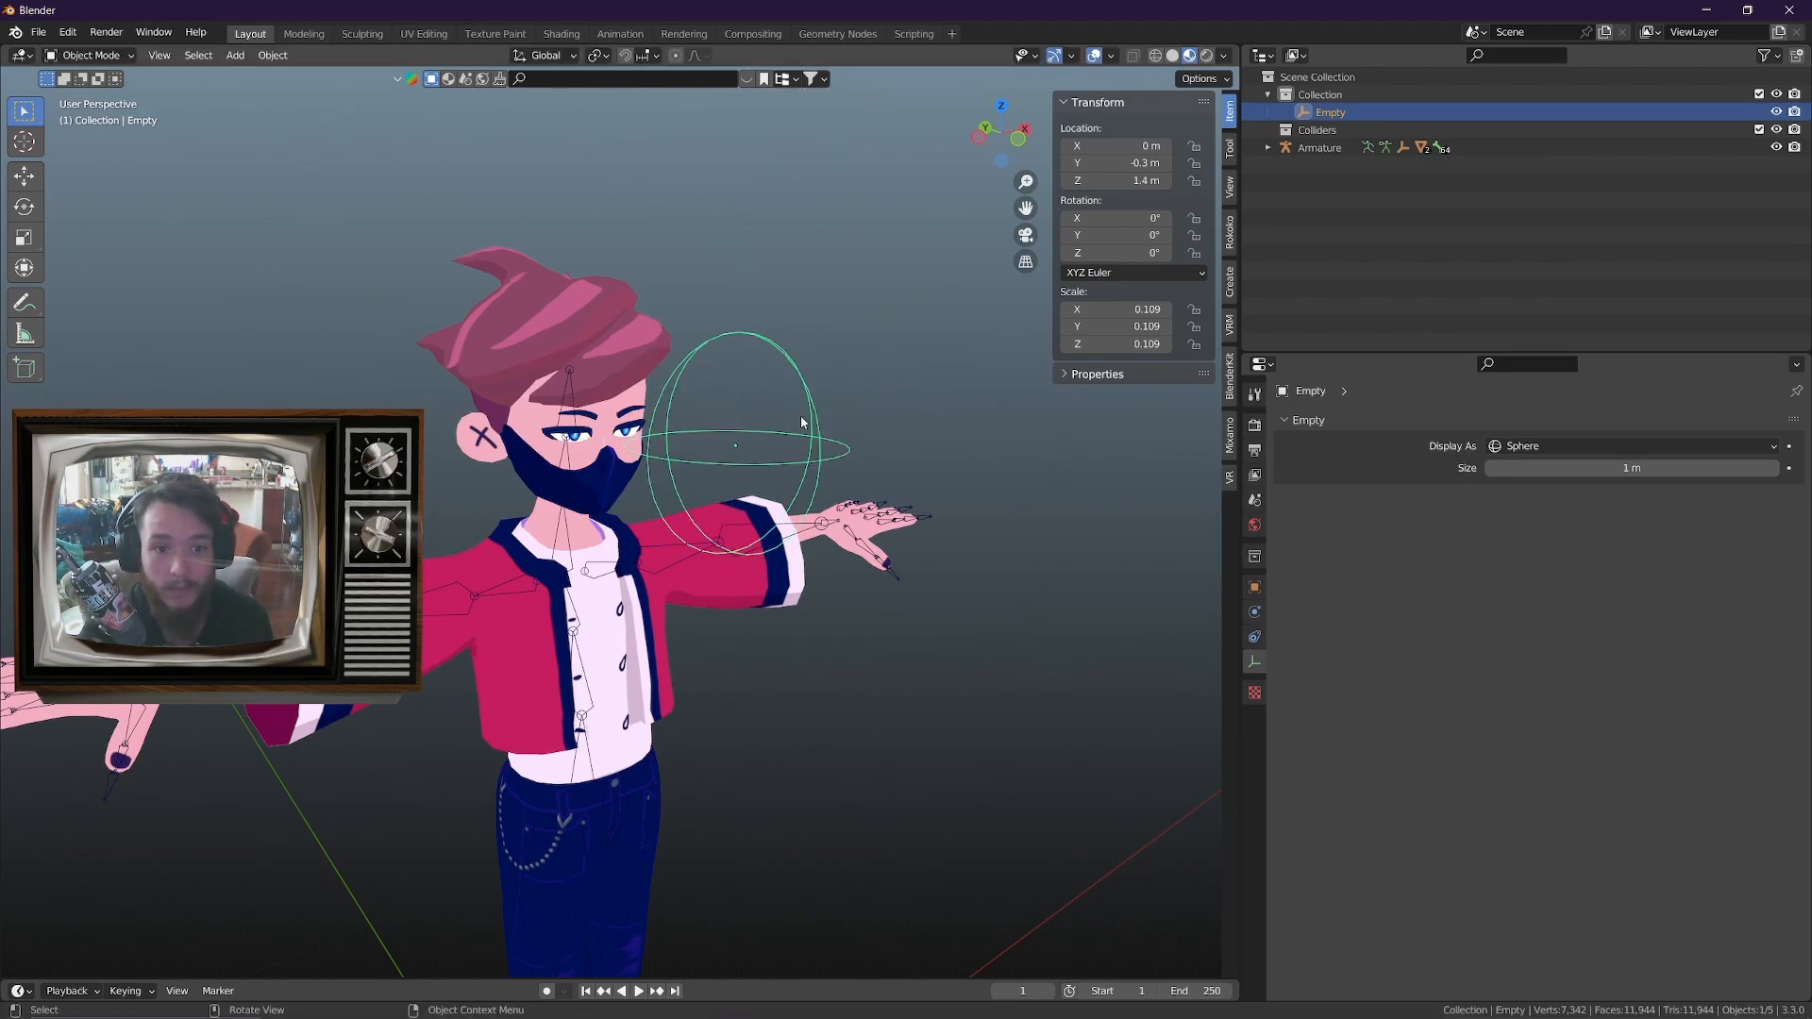
# Test raising the sphere empty along Z while watching the avatar's eyes up close, then cancel the move
pyautogui.moveTo(865, 672); pyautogui.dragTo(892, 717, button='middle')
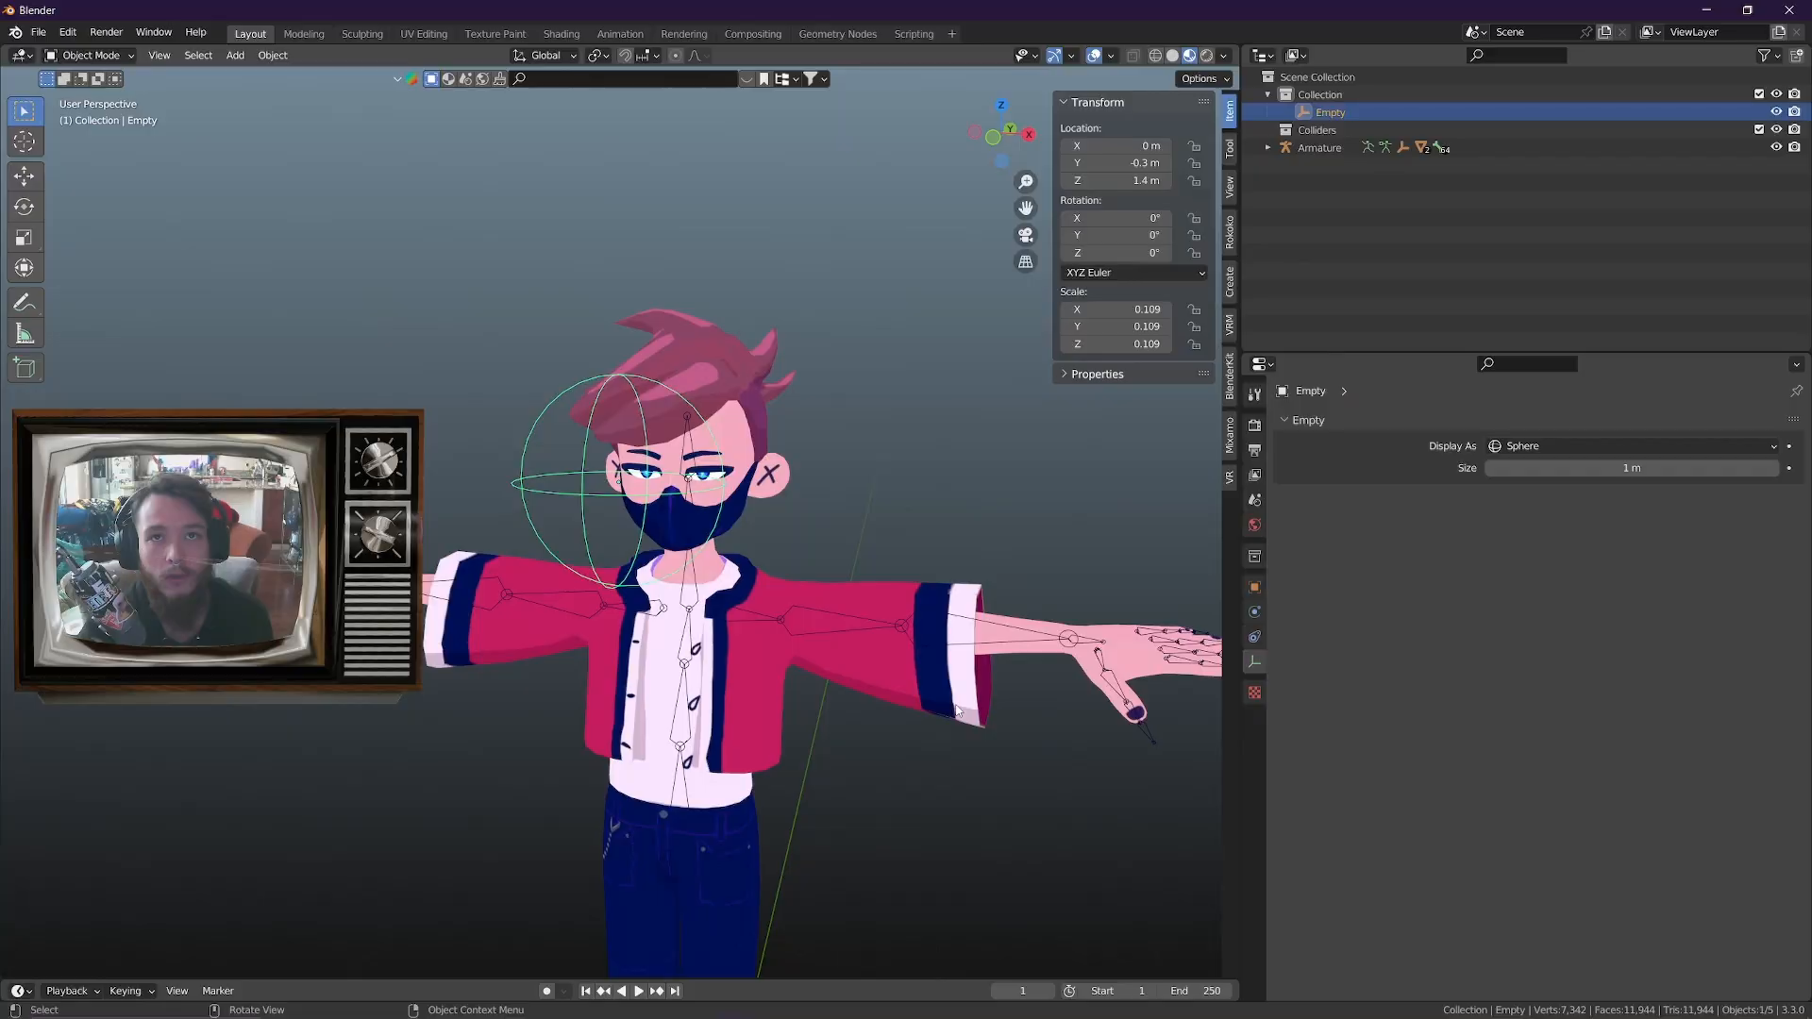
pyautogui.moveTo(892, 718); pyautogui.dragTo(909, 734, button='middle')
pyautogui.scroll(4, 909, 734)
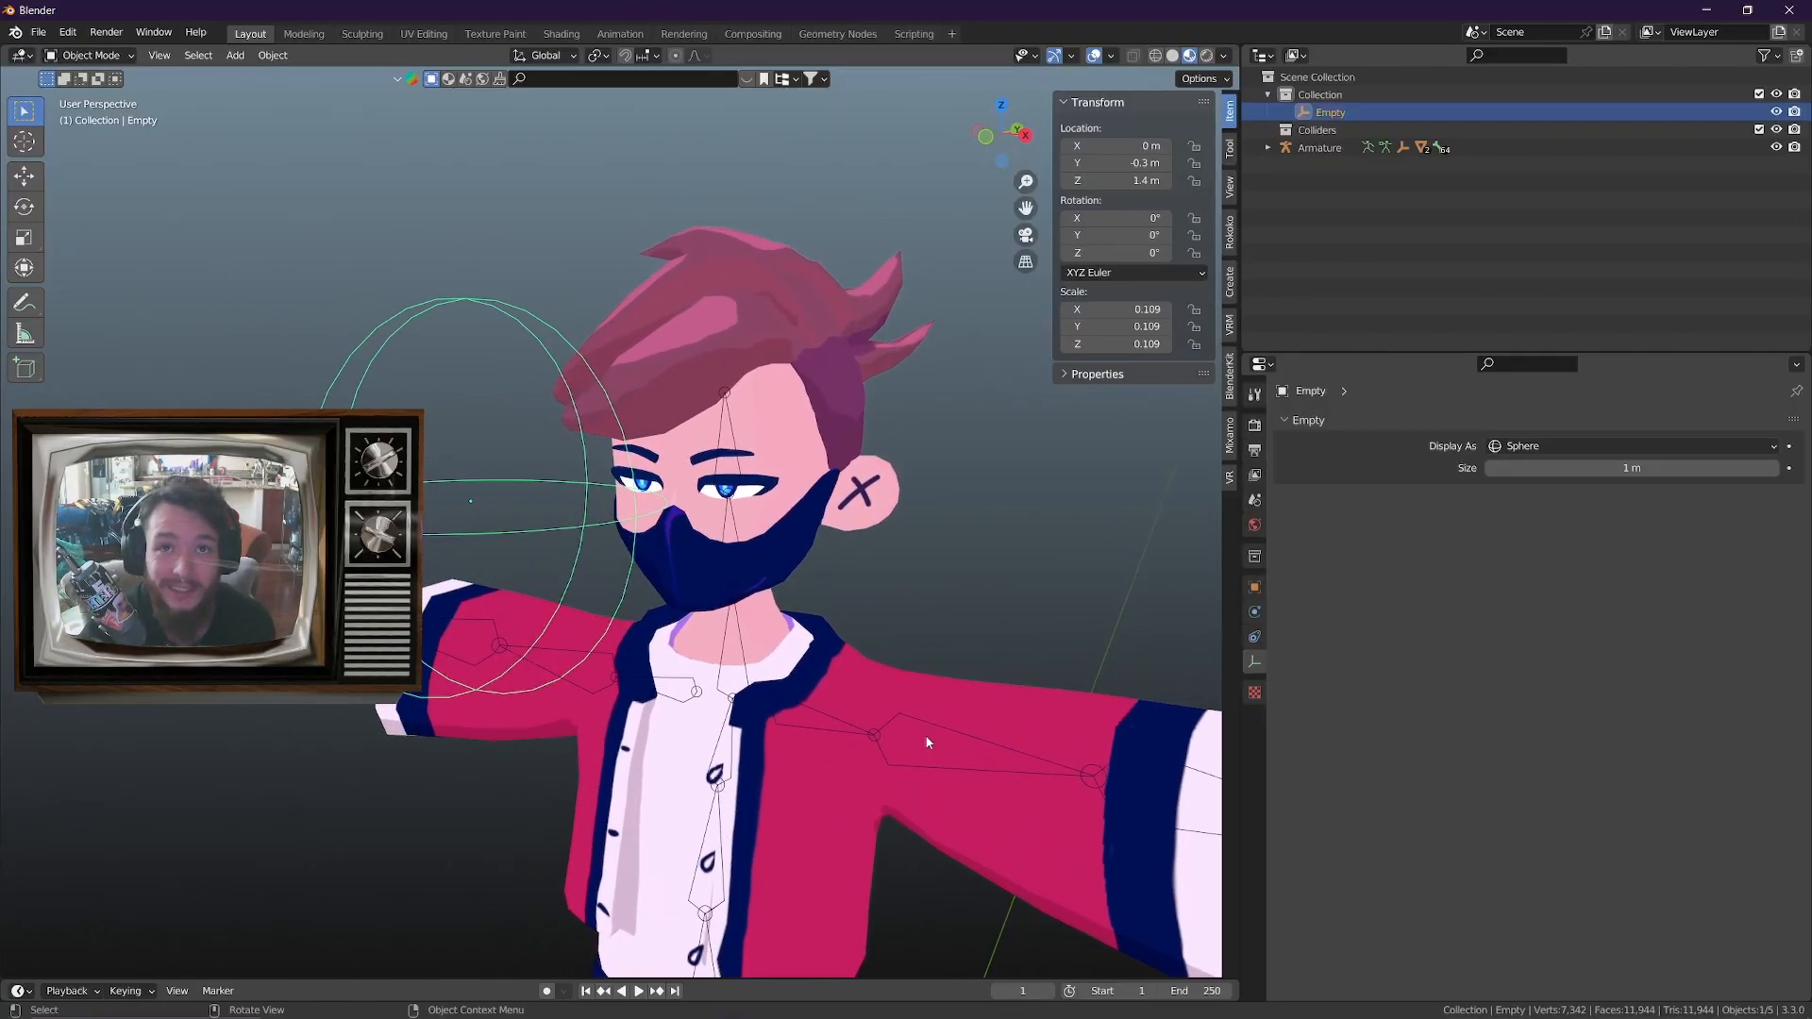
pyautogui.press('g')
pyautogui.press('z')
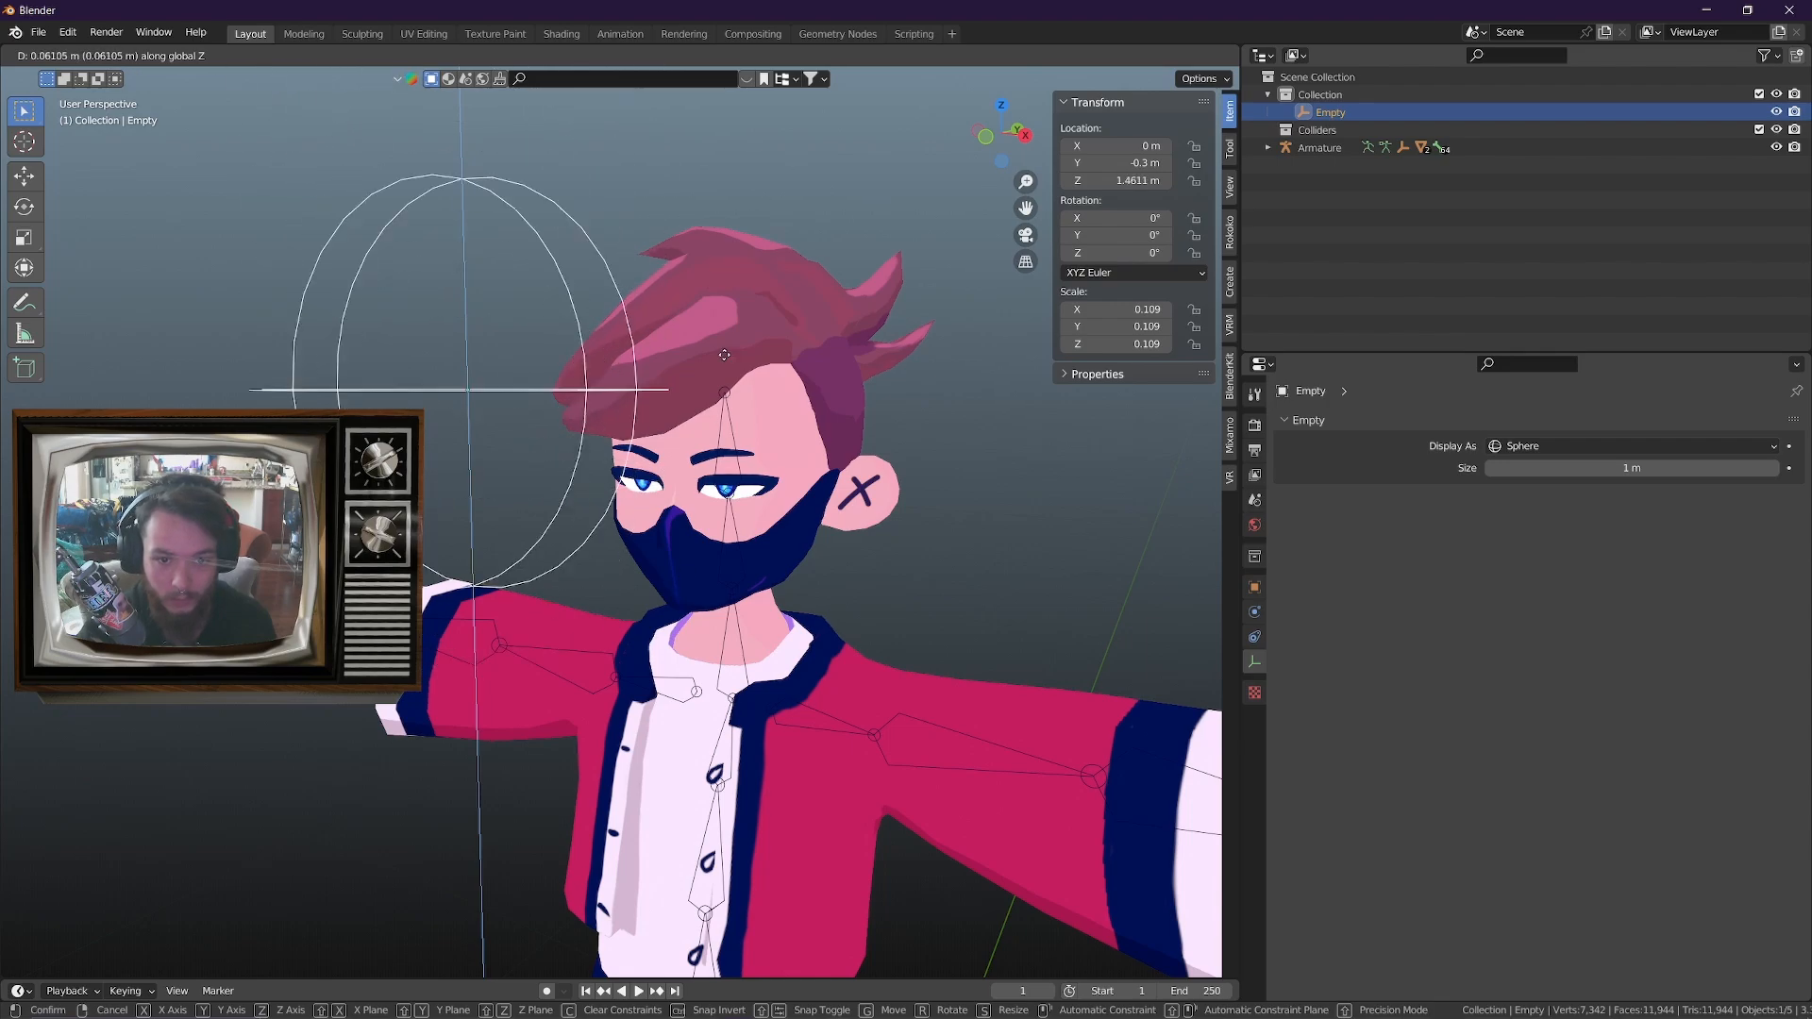
pyautogui.press('Escape')
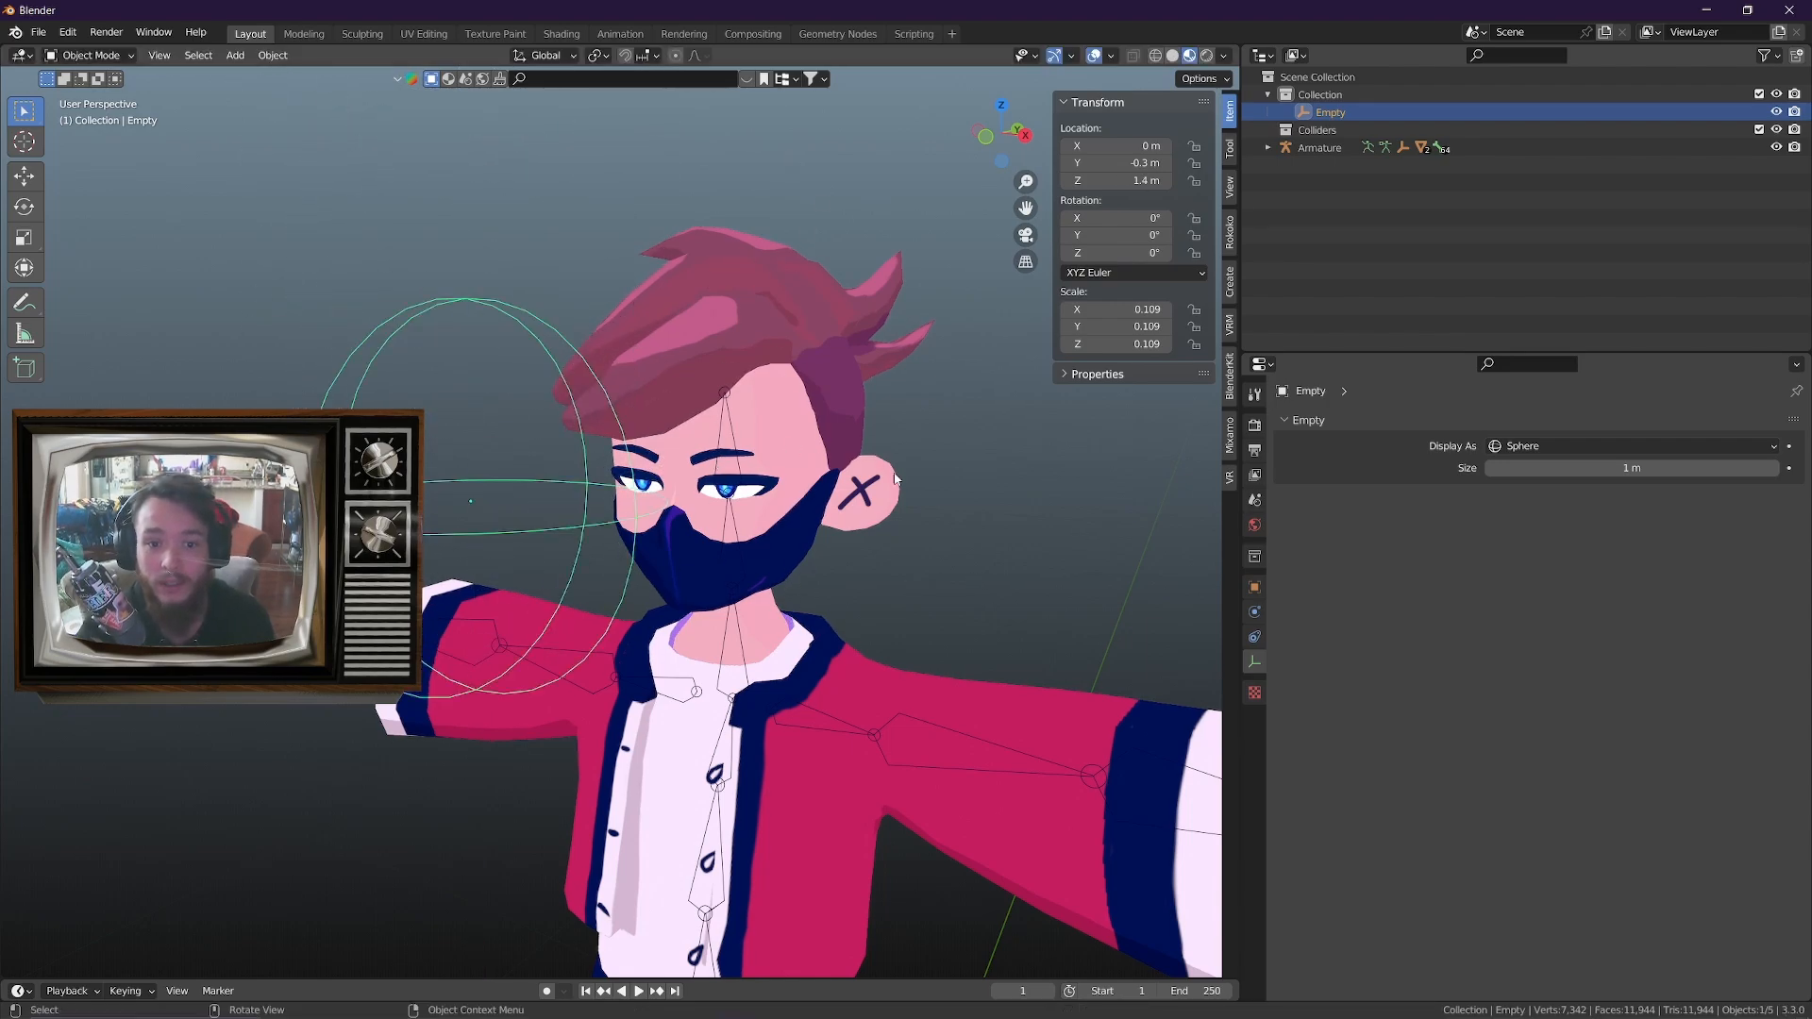
# Select the body mesh, open its _LookUp value in the Drivers Editor, and select the driver curve
pyautogui.scroll(-2, 791, 366)
pyautogui.click(791, 366)
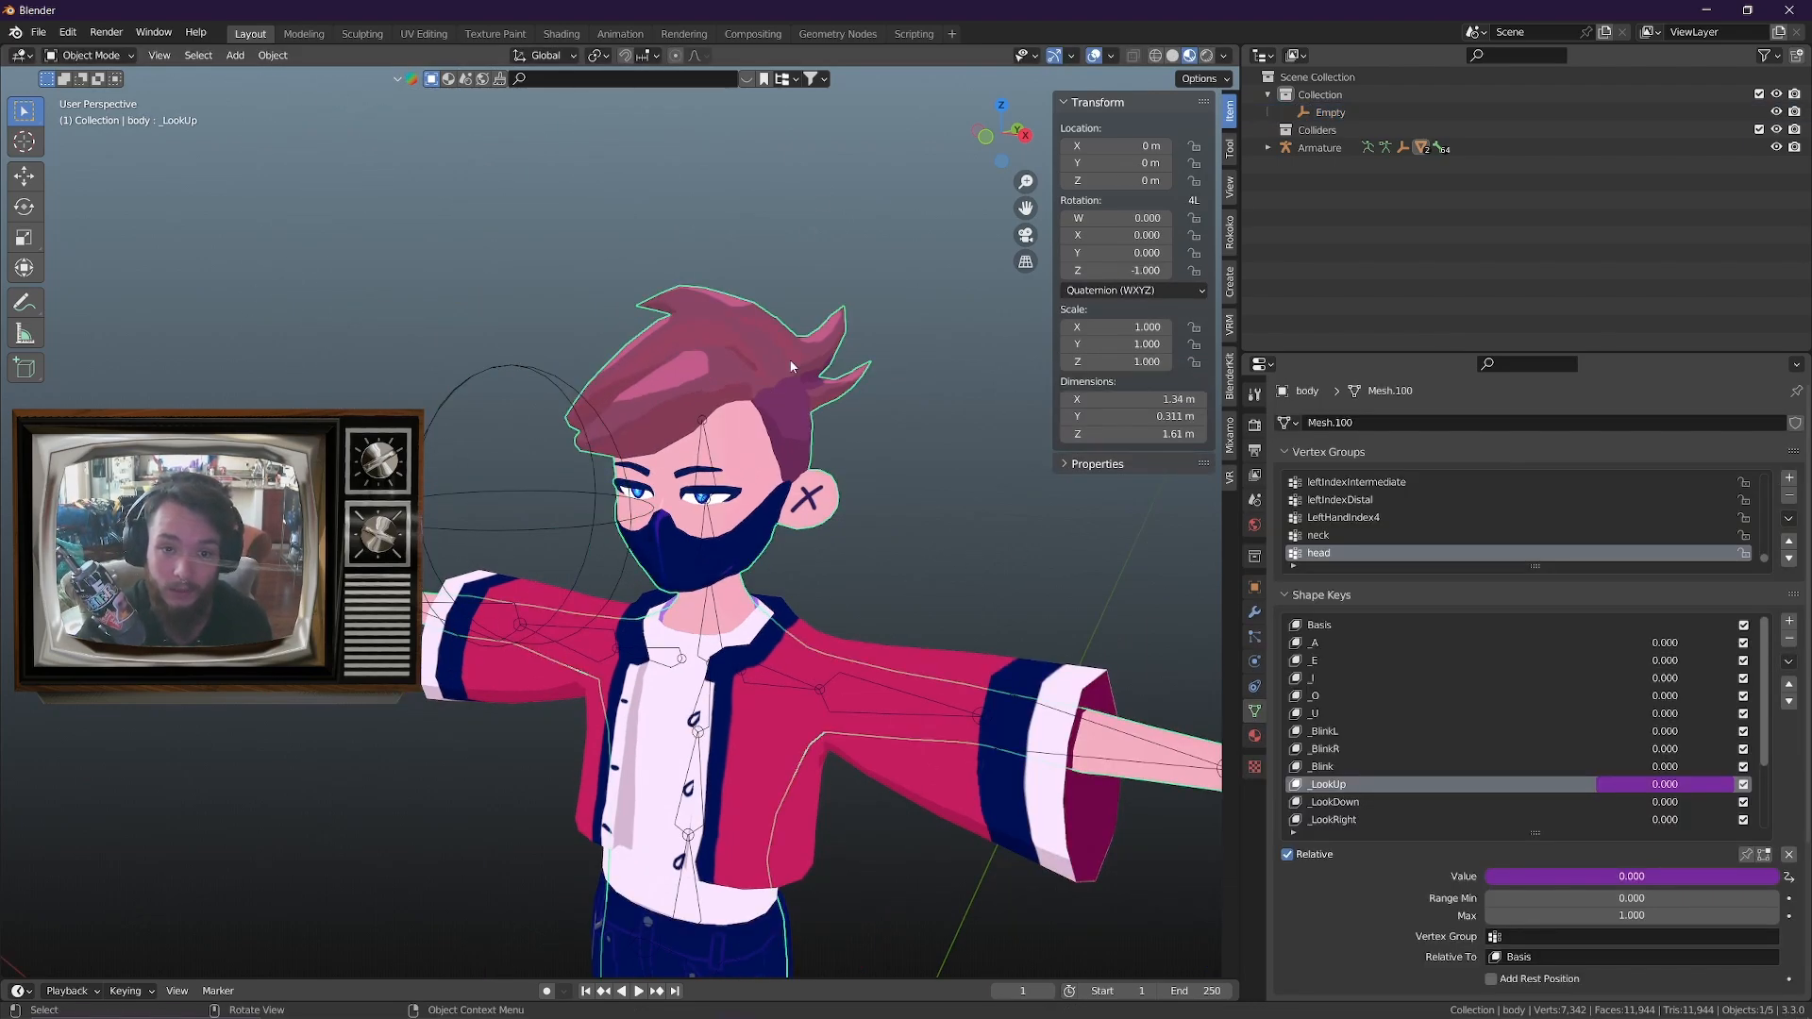
pyautogui.keyDown('shift'); pyautogui.moveTo(893, 512); pyautogui.dragTo(800, 464, button='middle'); pyautogui.keyUp('shift')
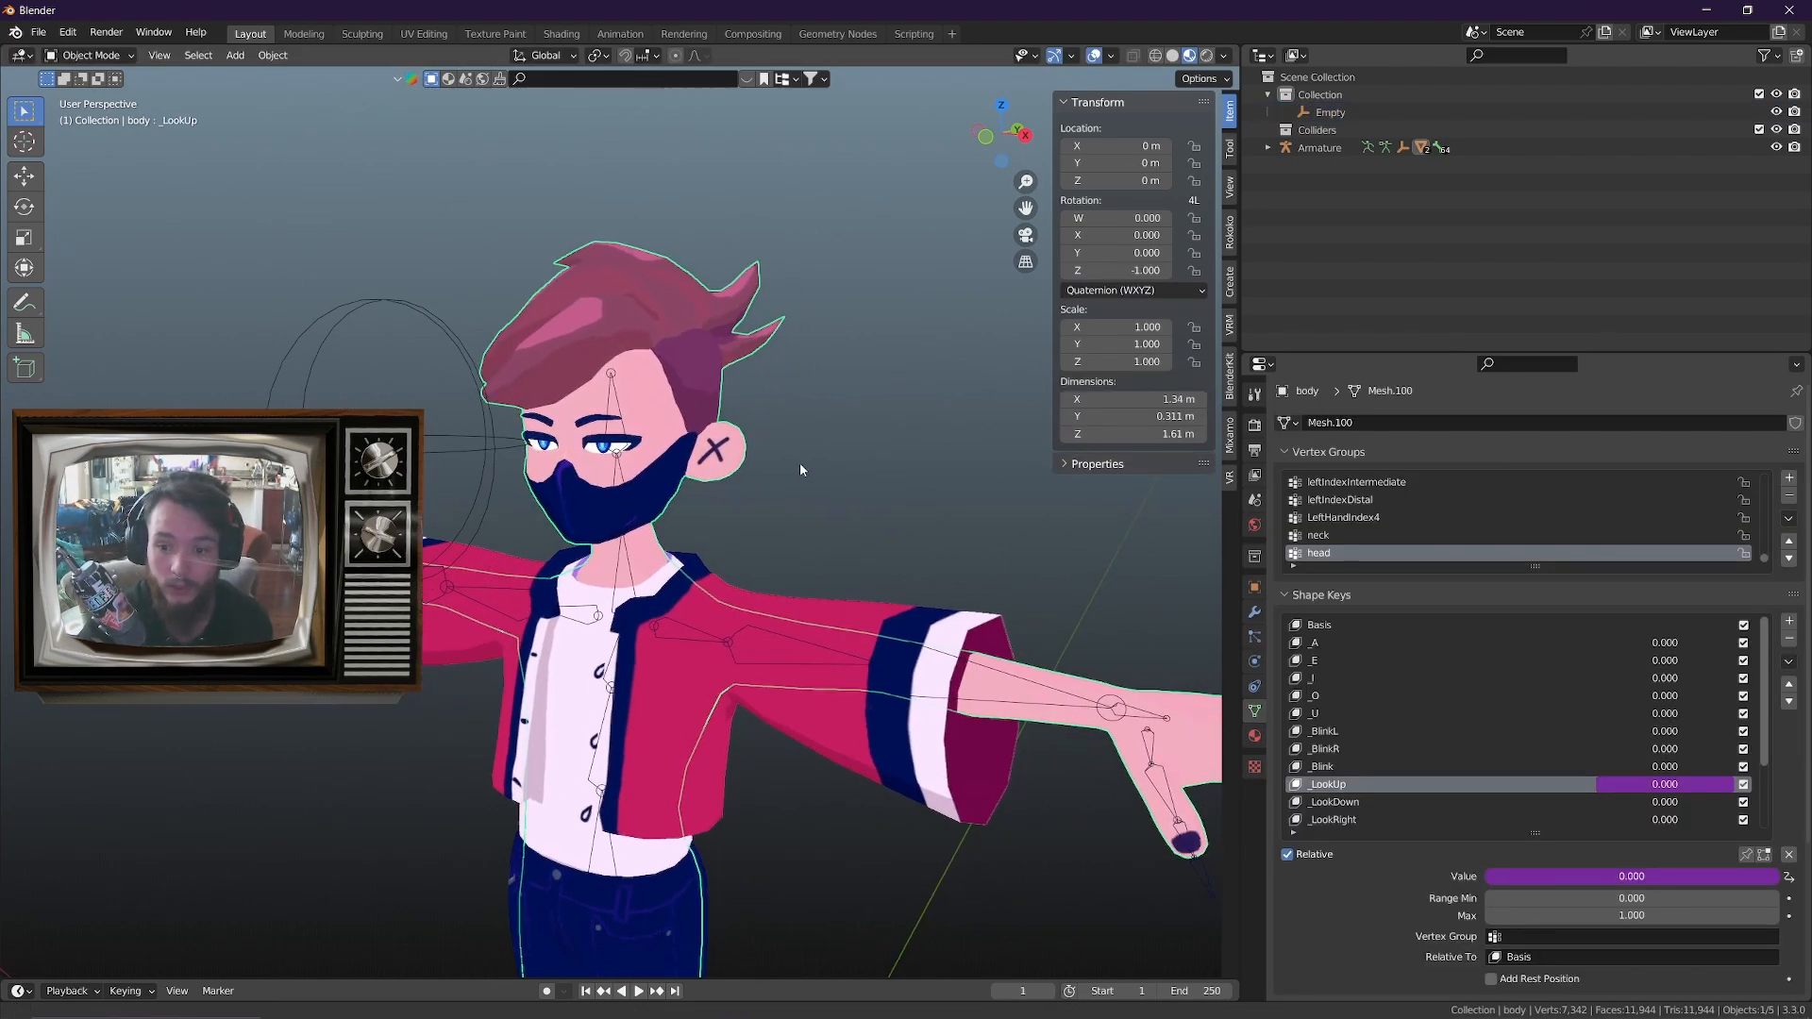
pyautogui.rightClick(1551, 884)
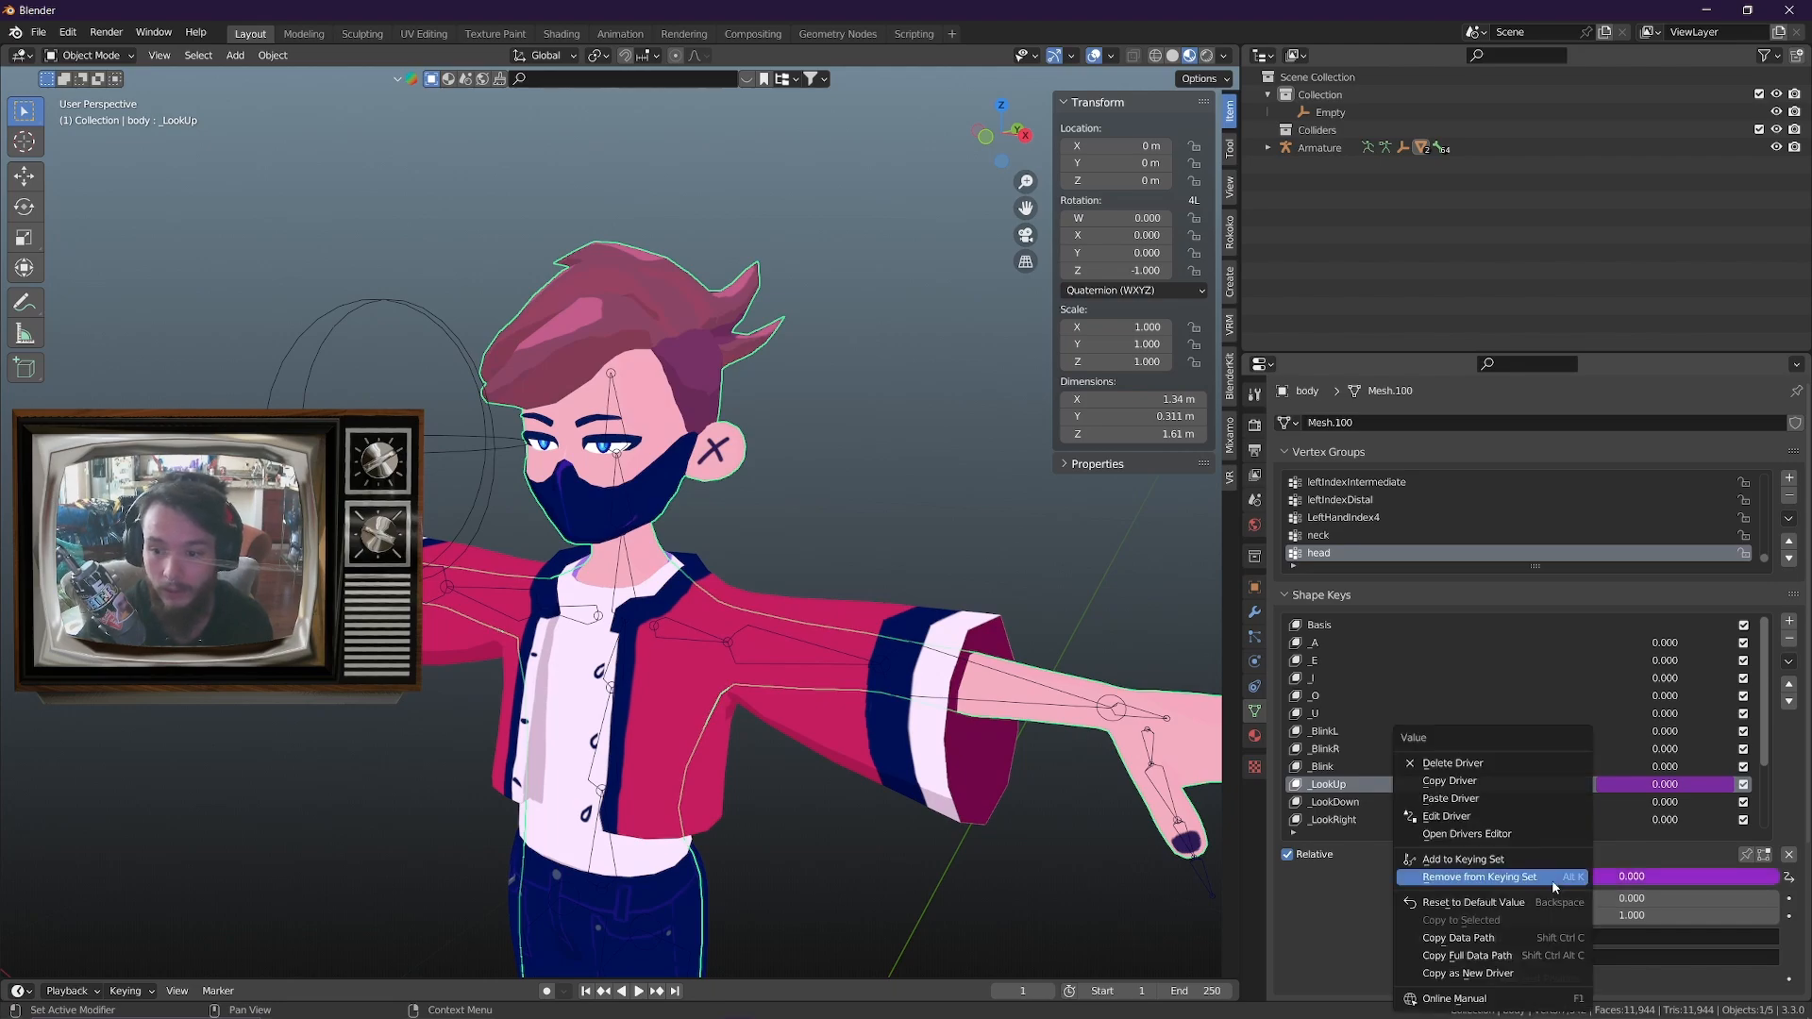
pyautogui.click(1477, 834)
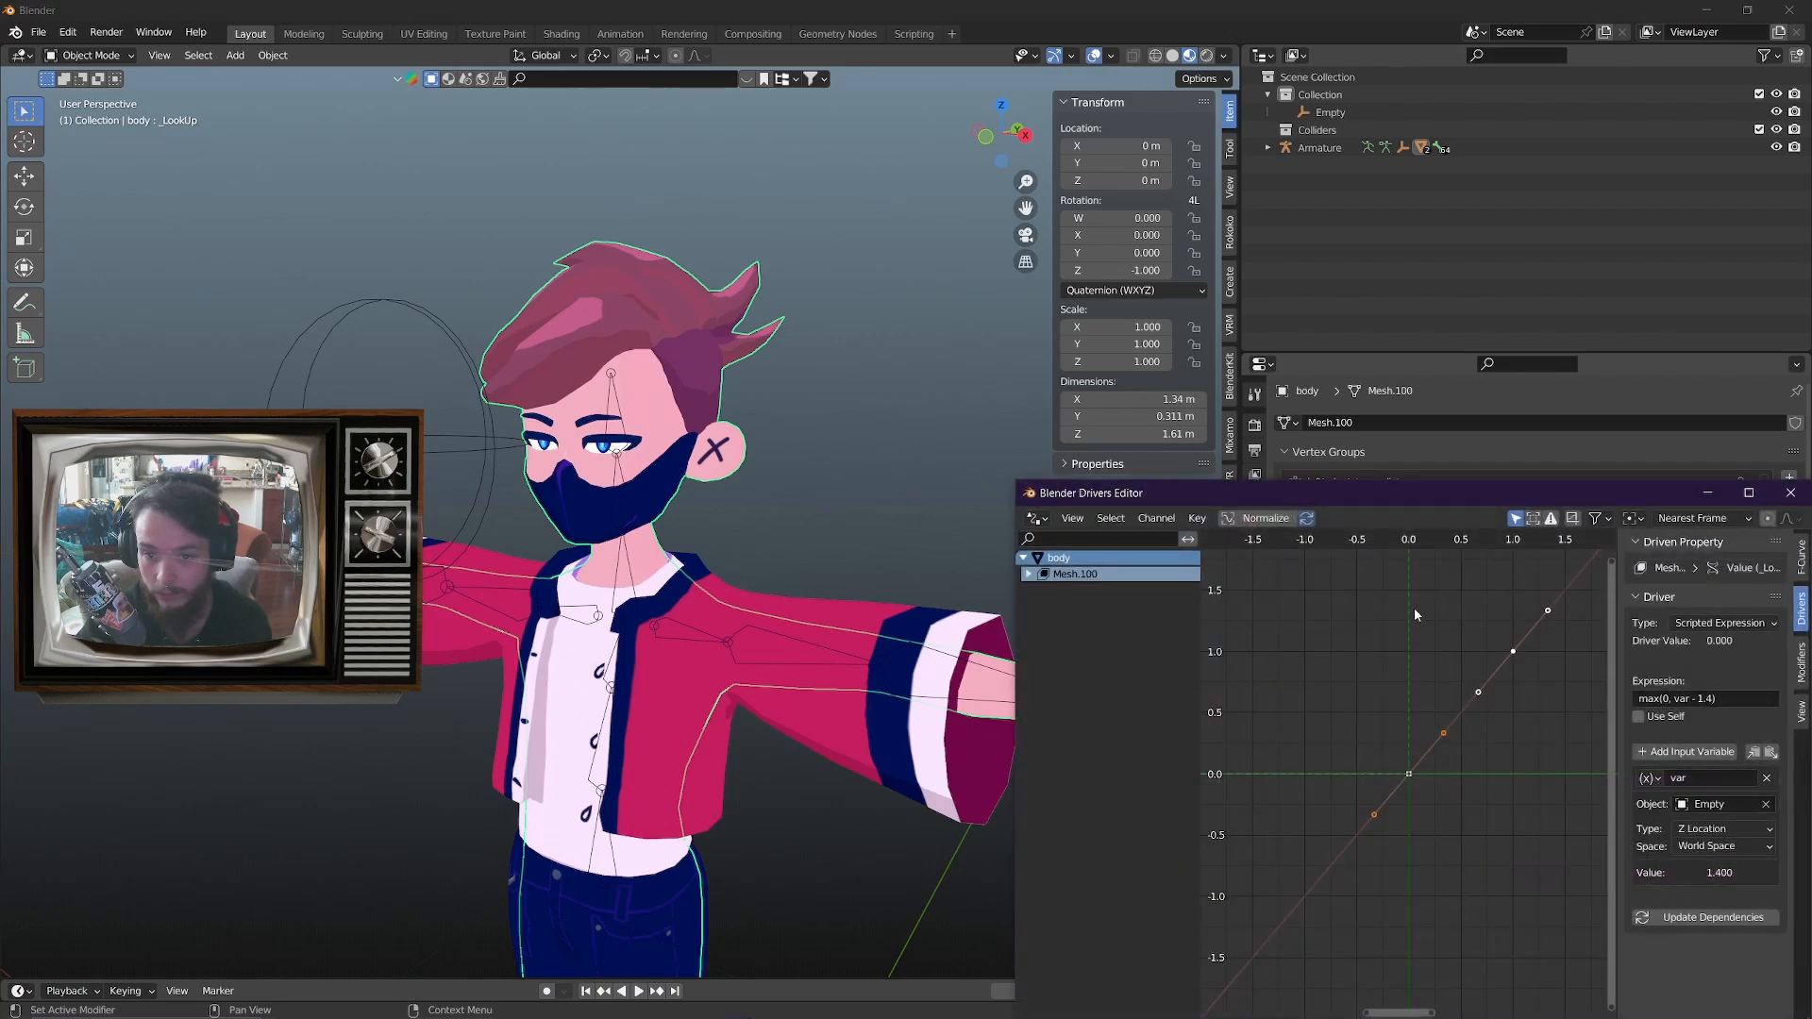
pyautogui.moveTo(1345, 500); pyautogui.dragTo(776, 230)
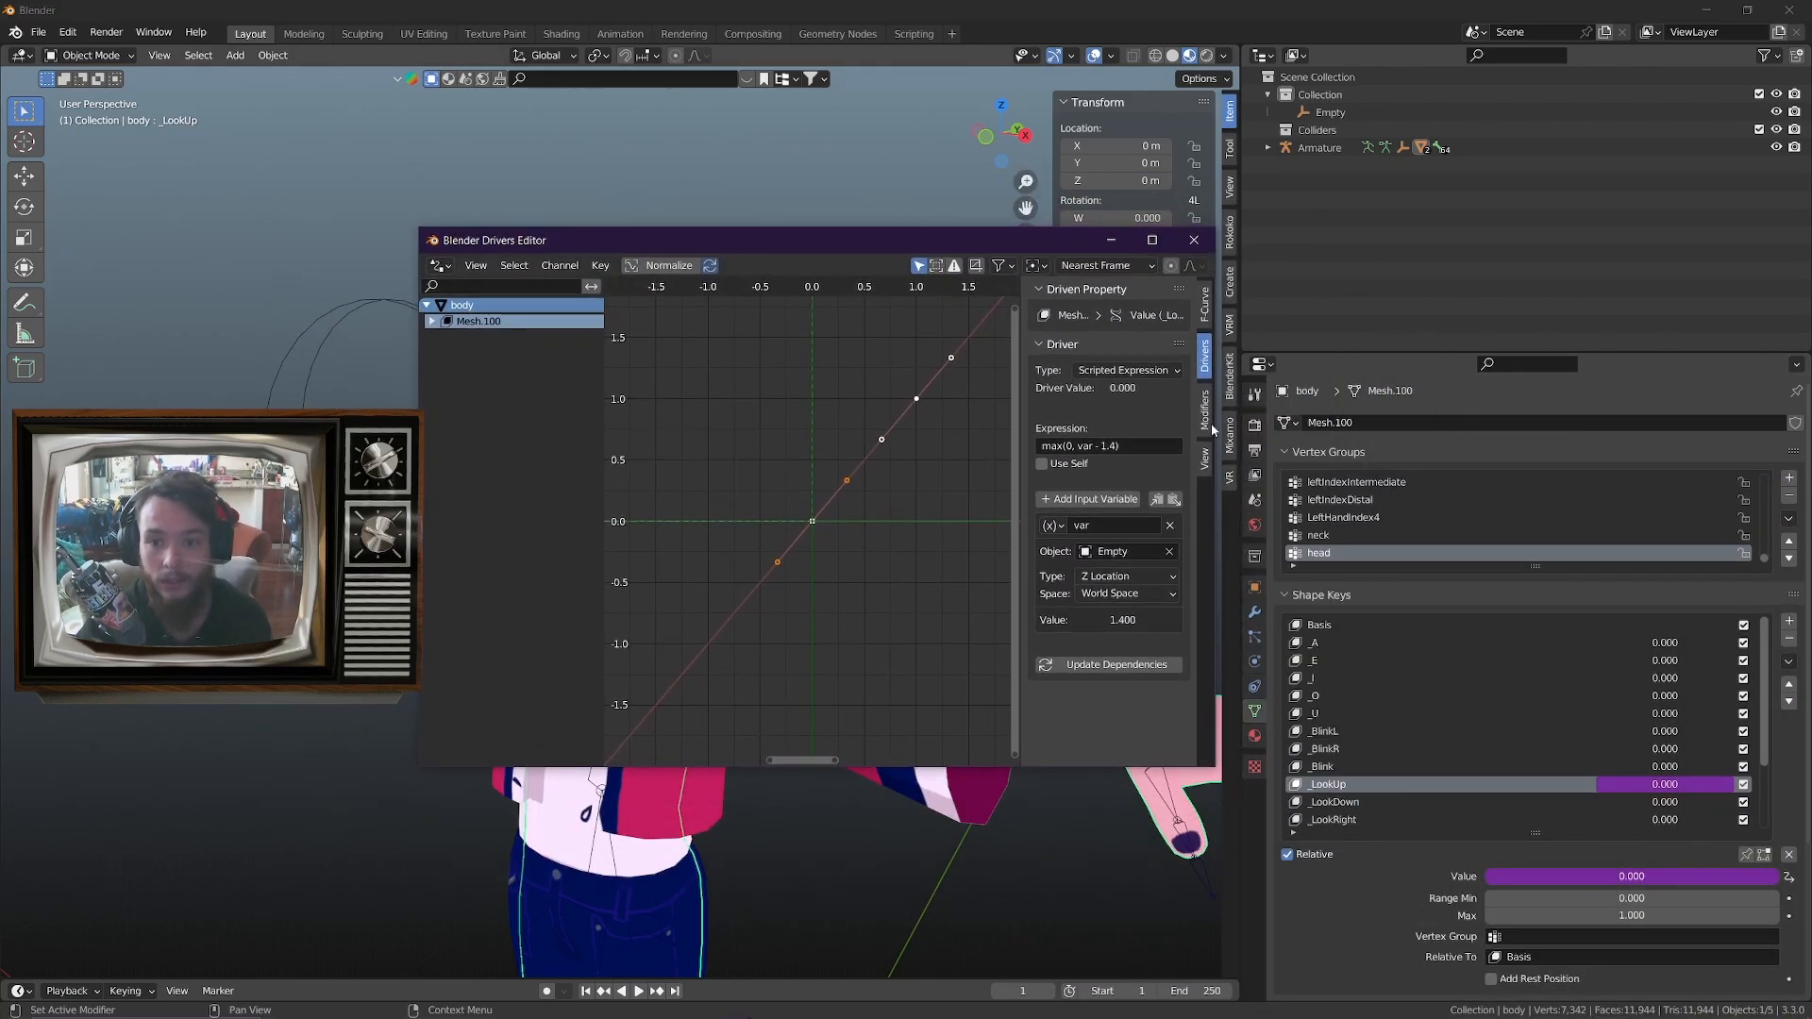
pyautogui.click(879, 441)
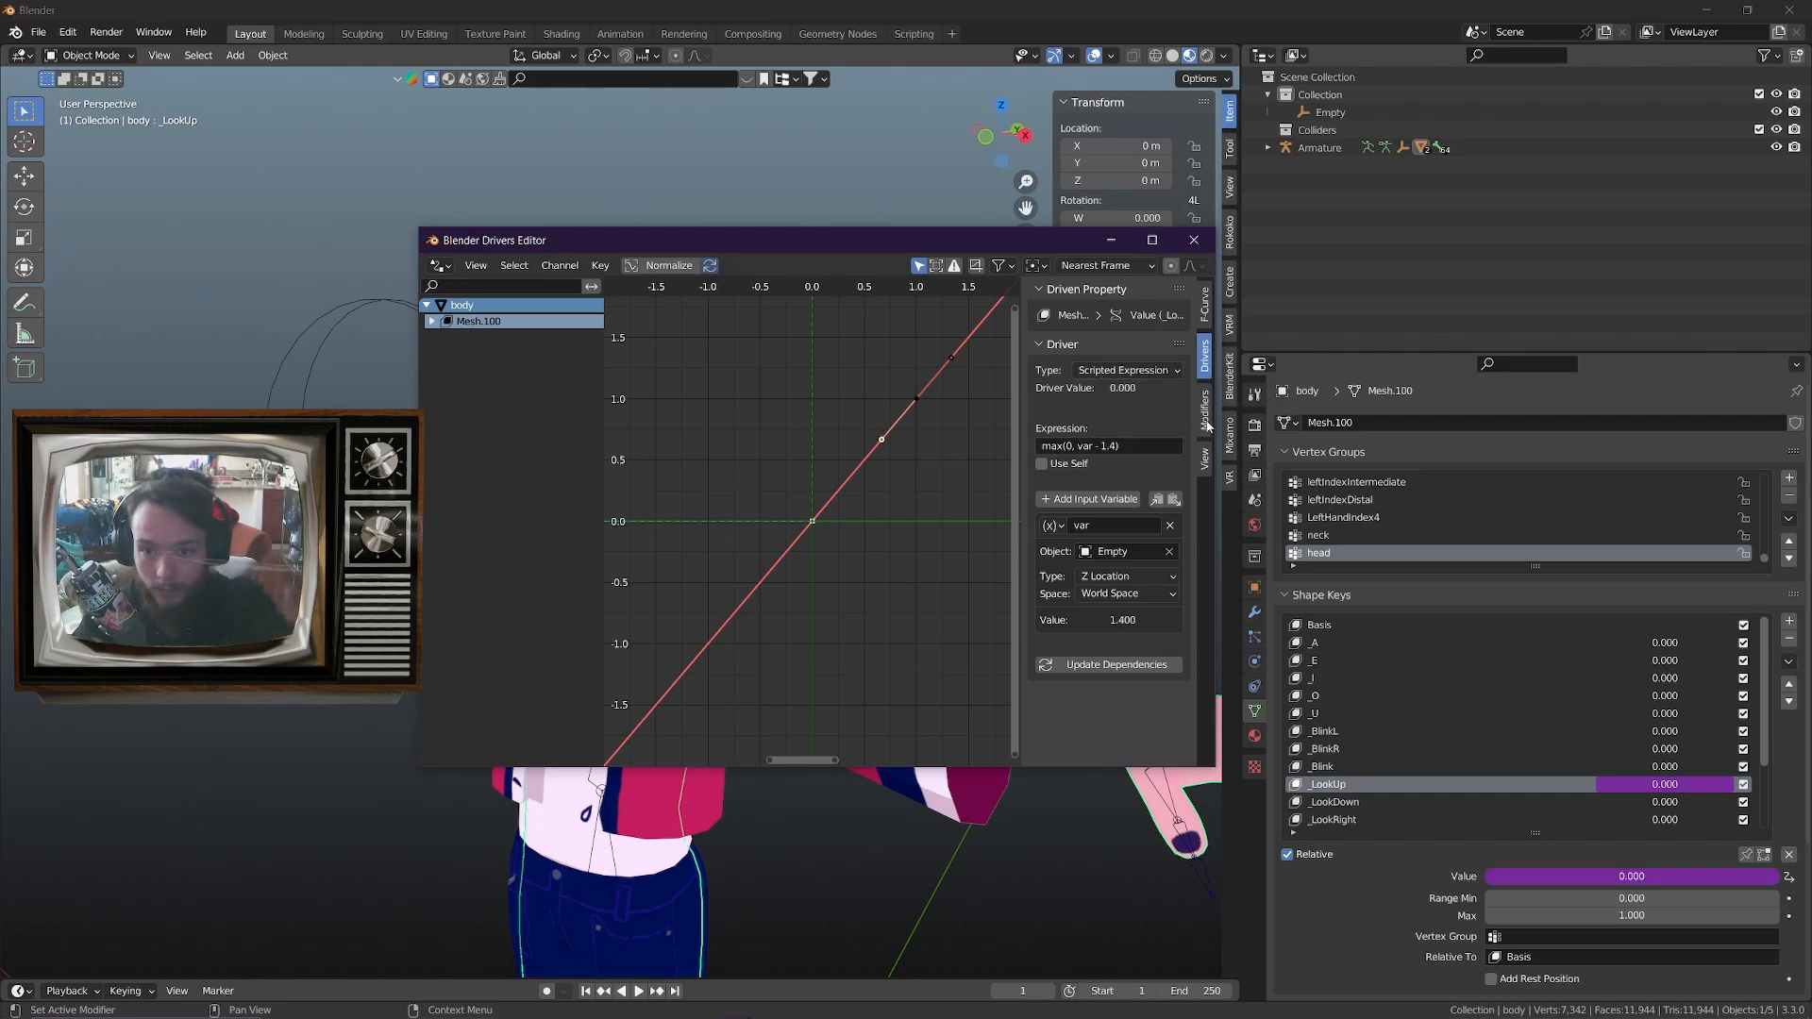
# Add a Generator modifier with an x^1 coefficient of 3 to the _LookUp driver curve and minimize the Drivers Editor
pyautogui.click(1205, 412)
pyautogui.moveTo(950, 248); pyautogui.dragTo(660, 228)
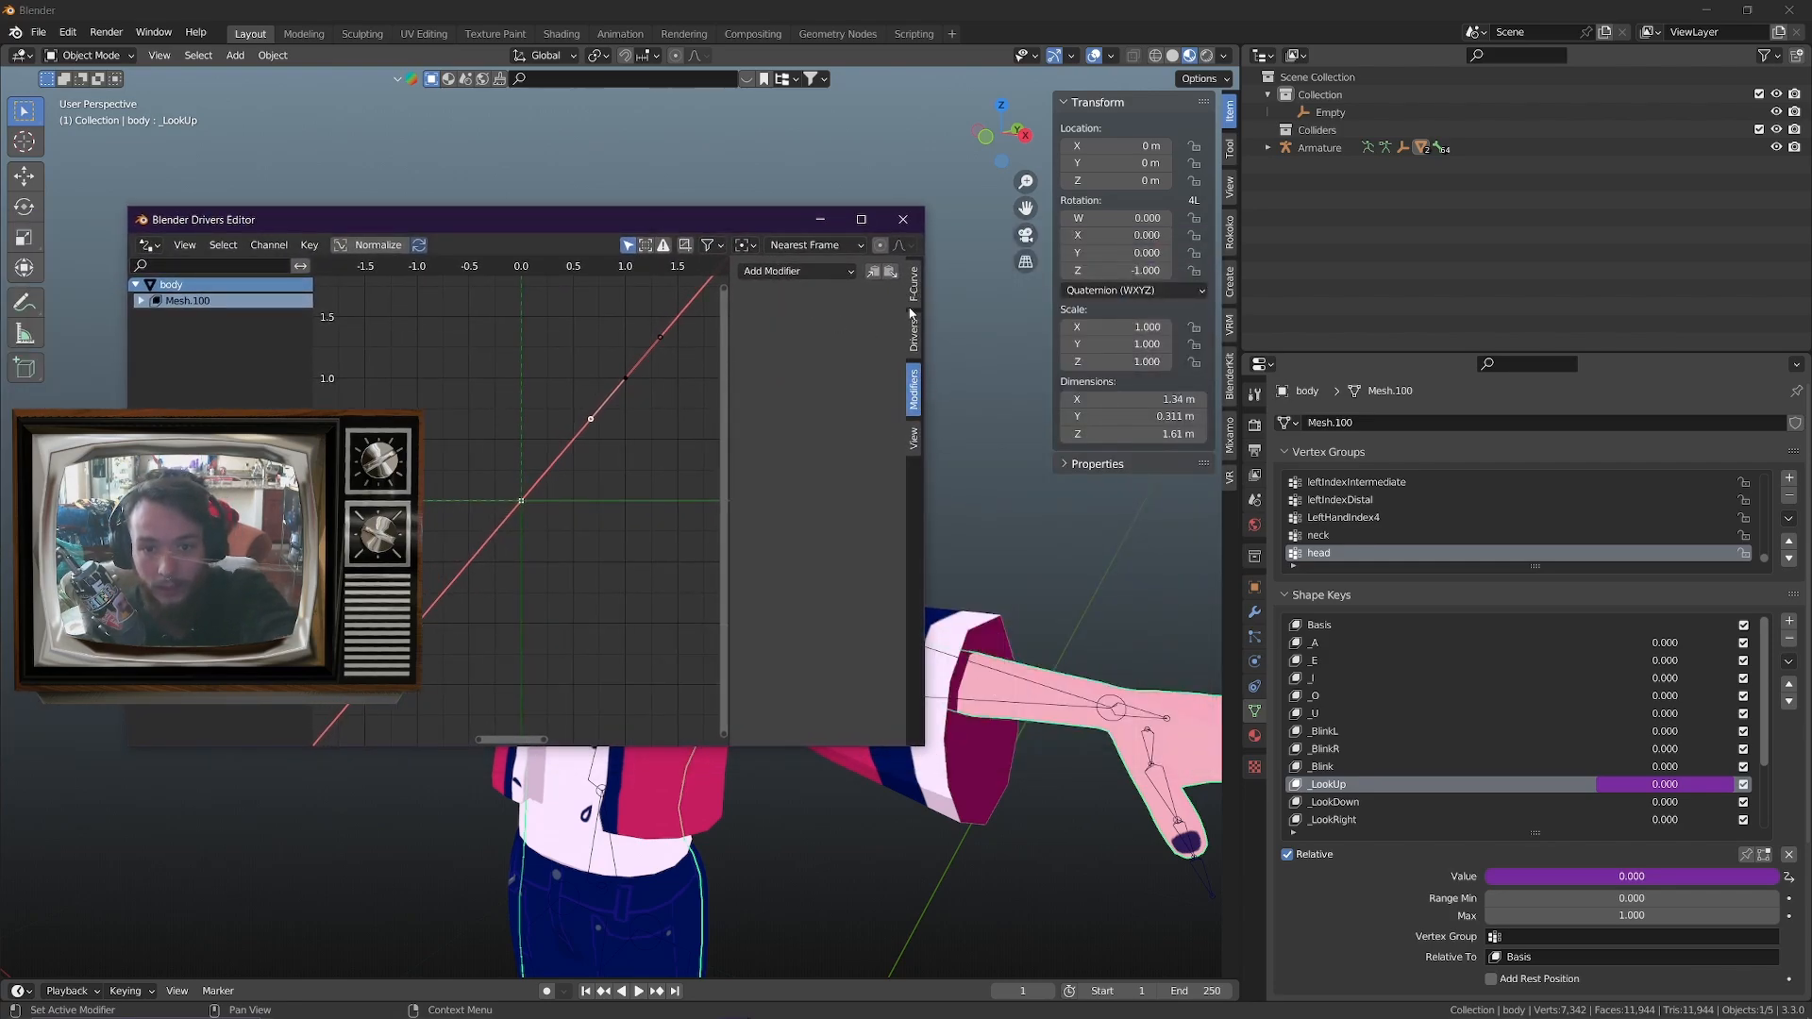
pyautogui.click(802, 272)
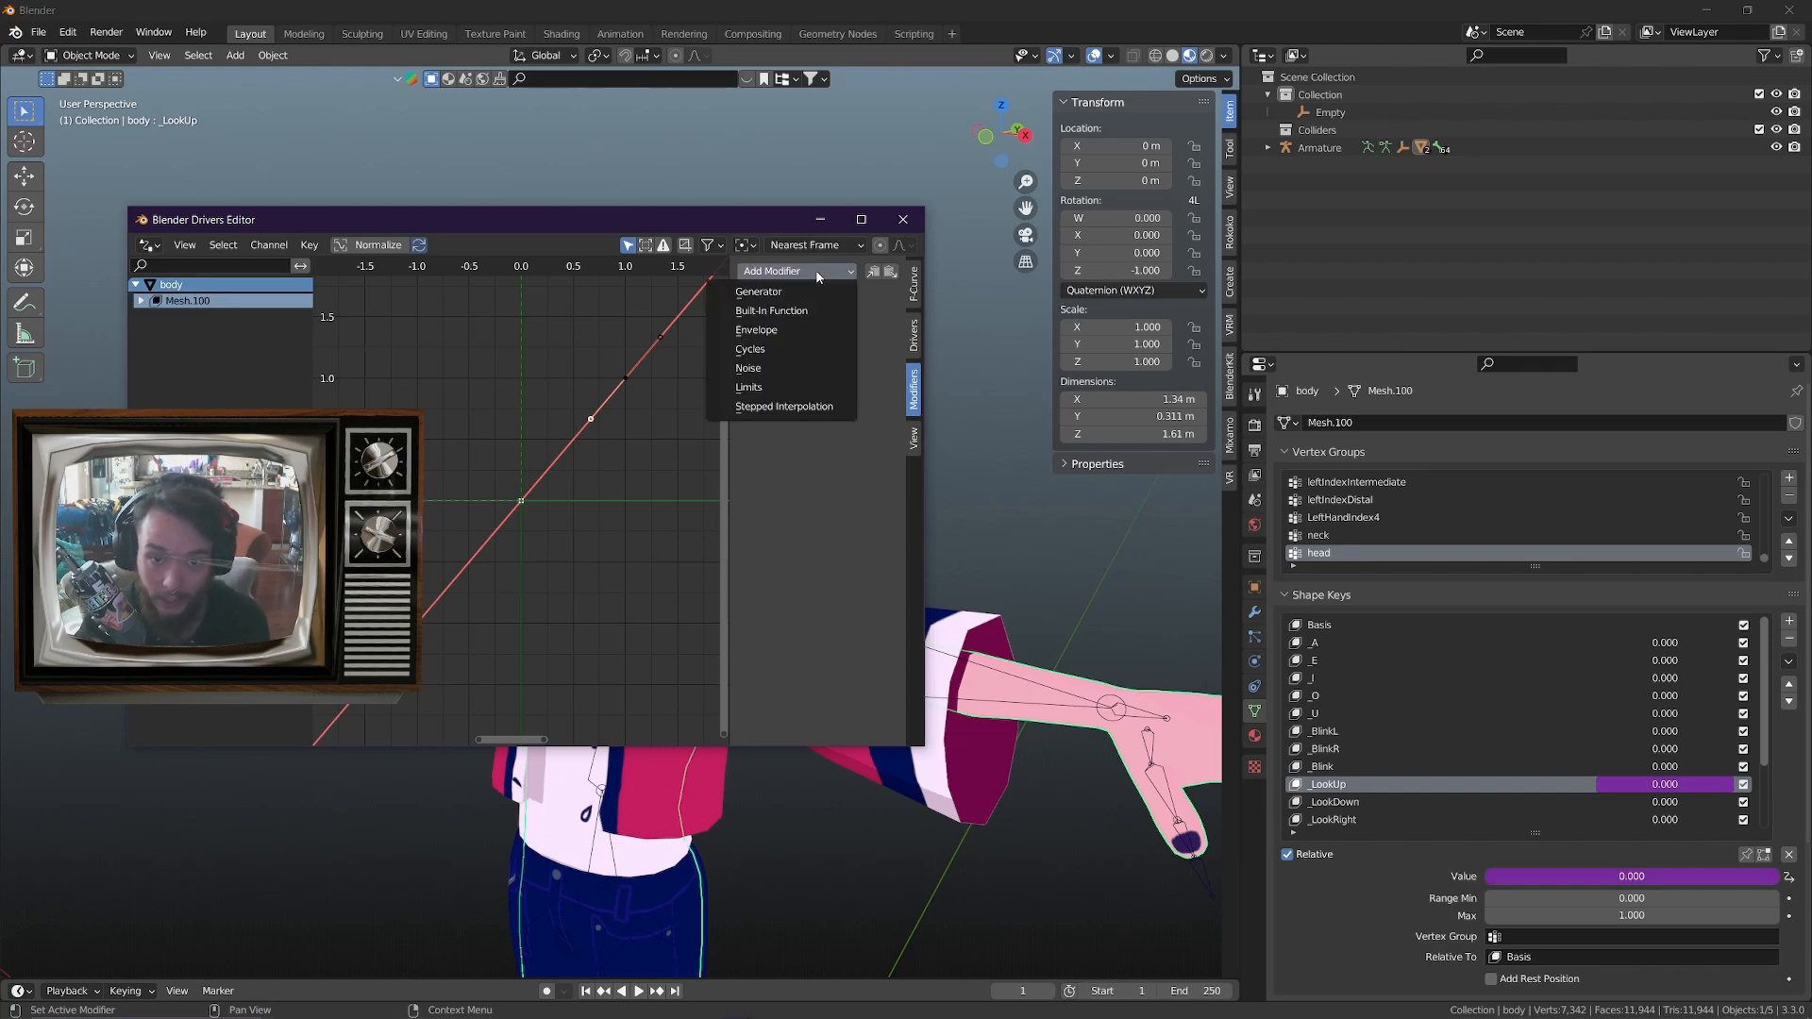
pyautogui.click(767, 293)
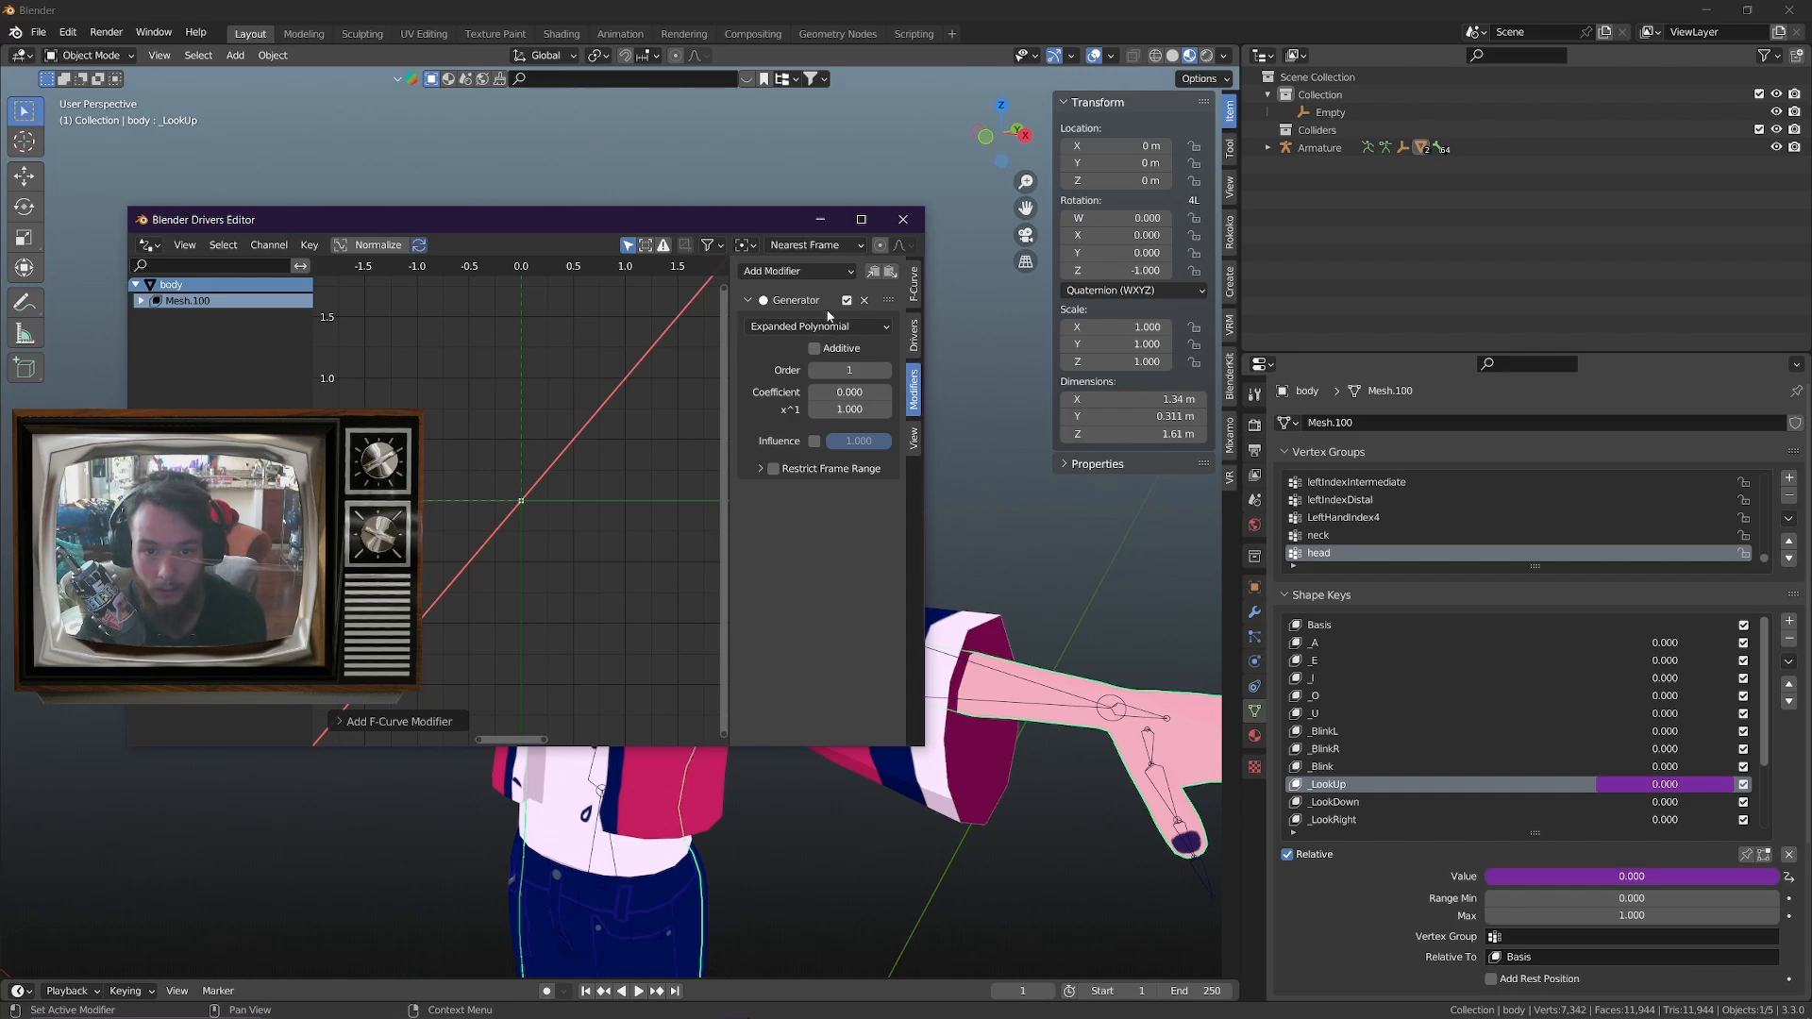
pyautogui.click(845, 413)
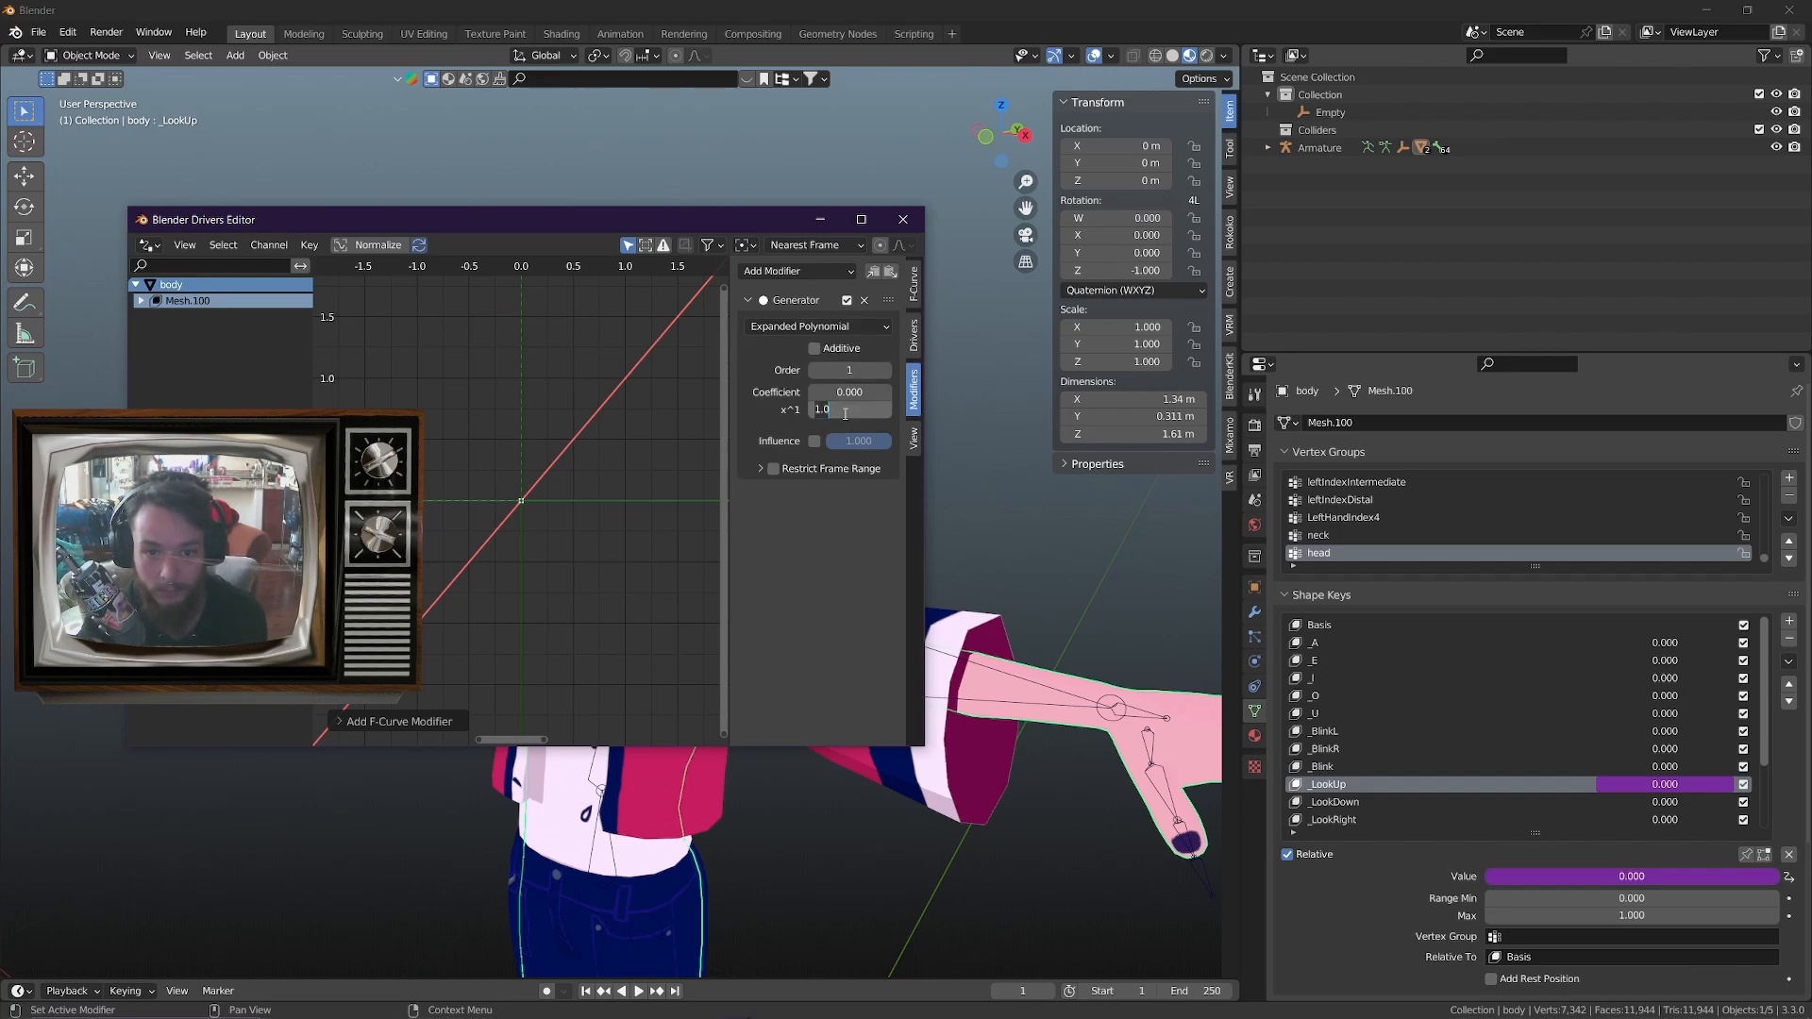
pyautogui.write('3')
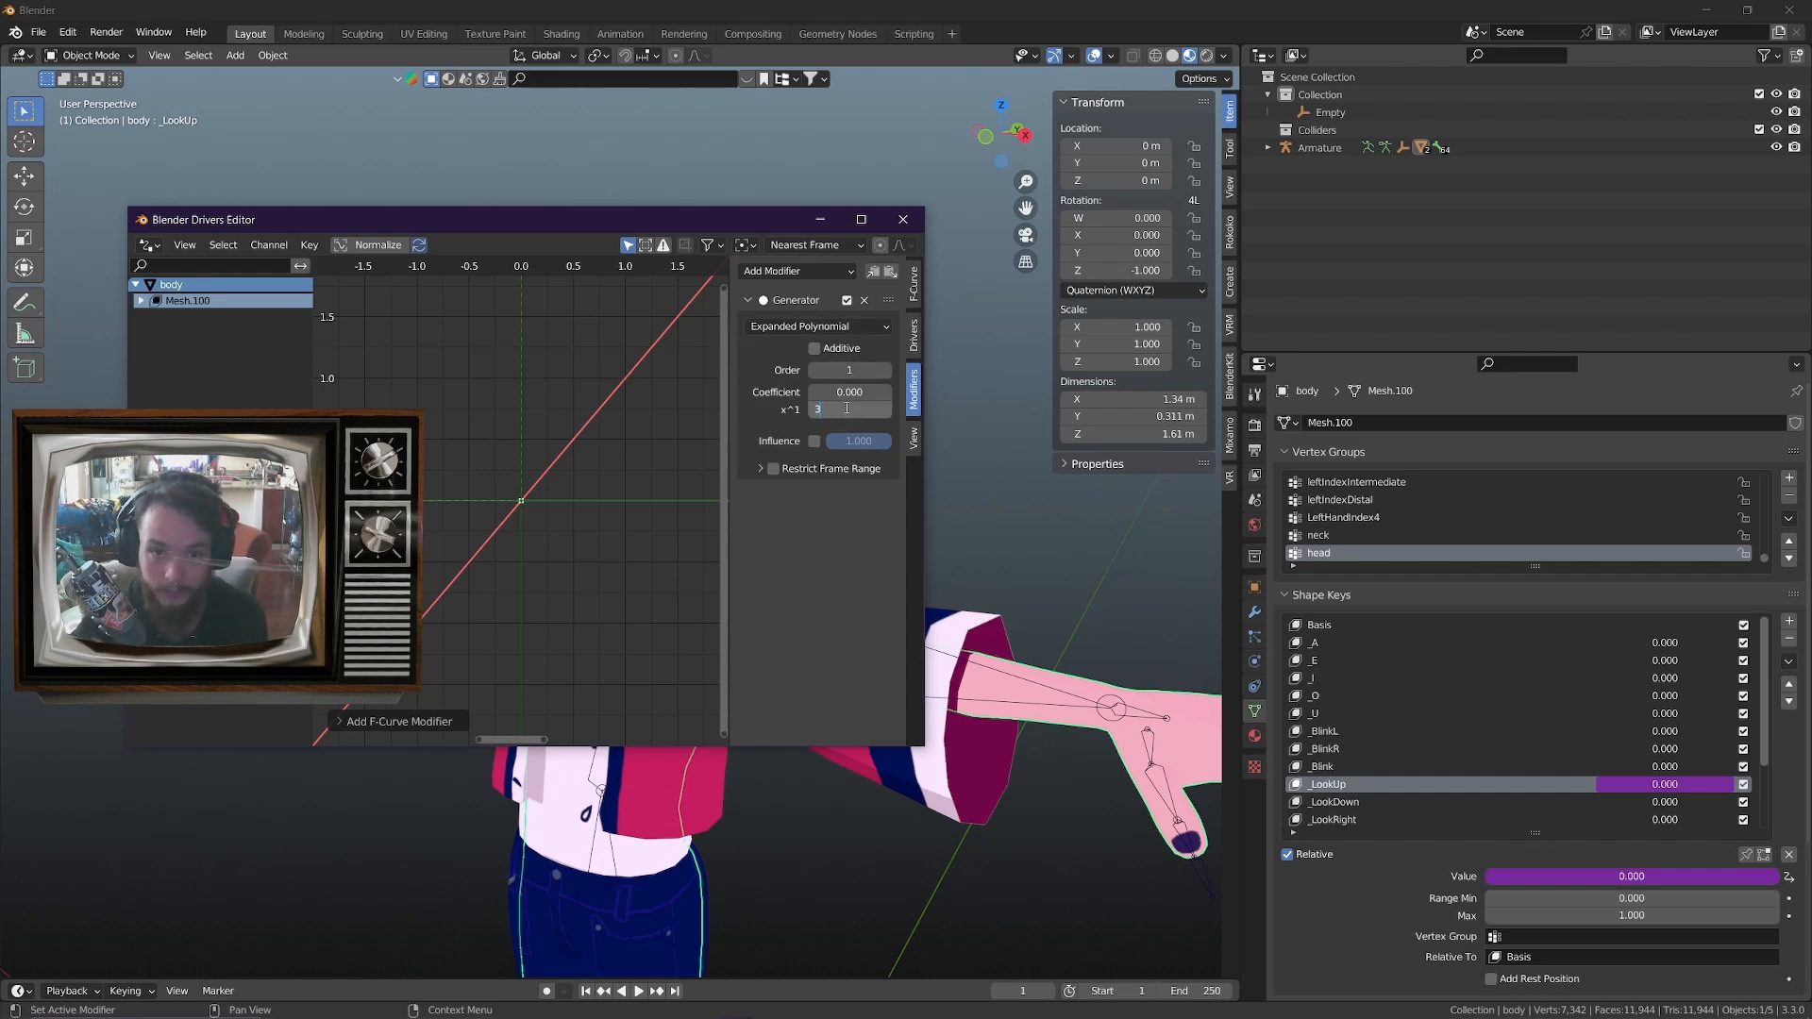
pyautogui.press('Return')
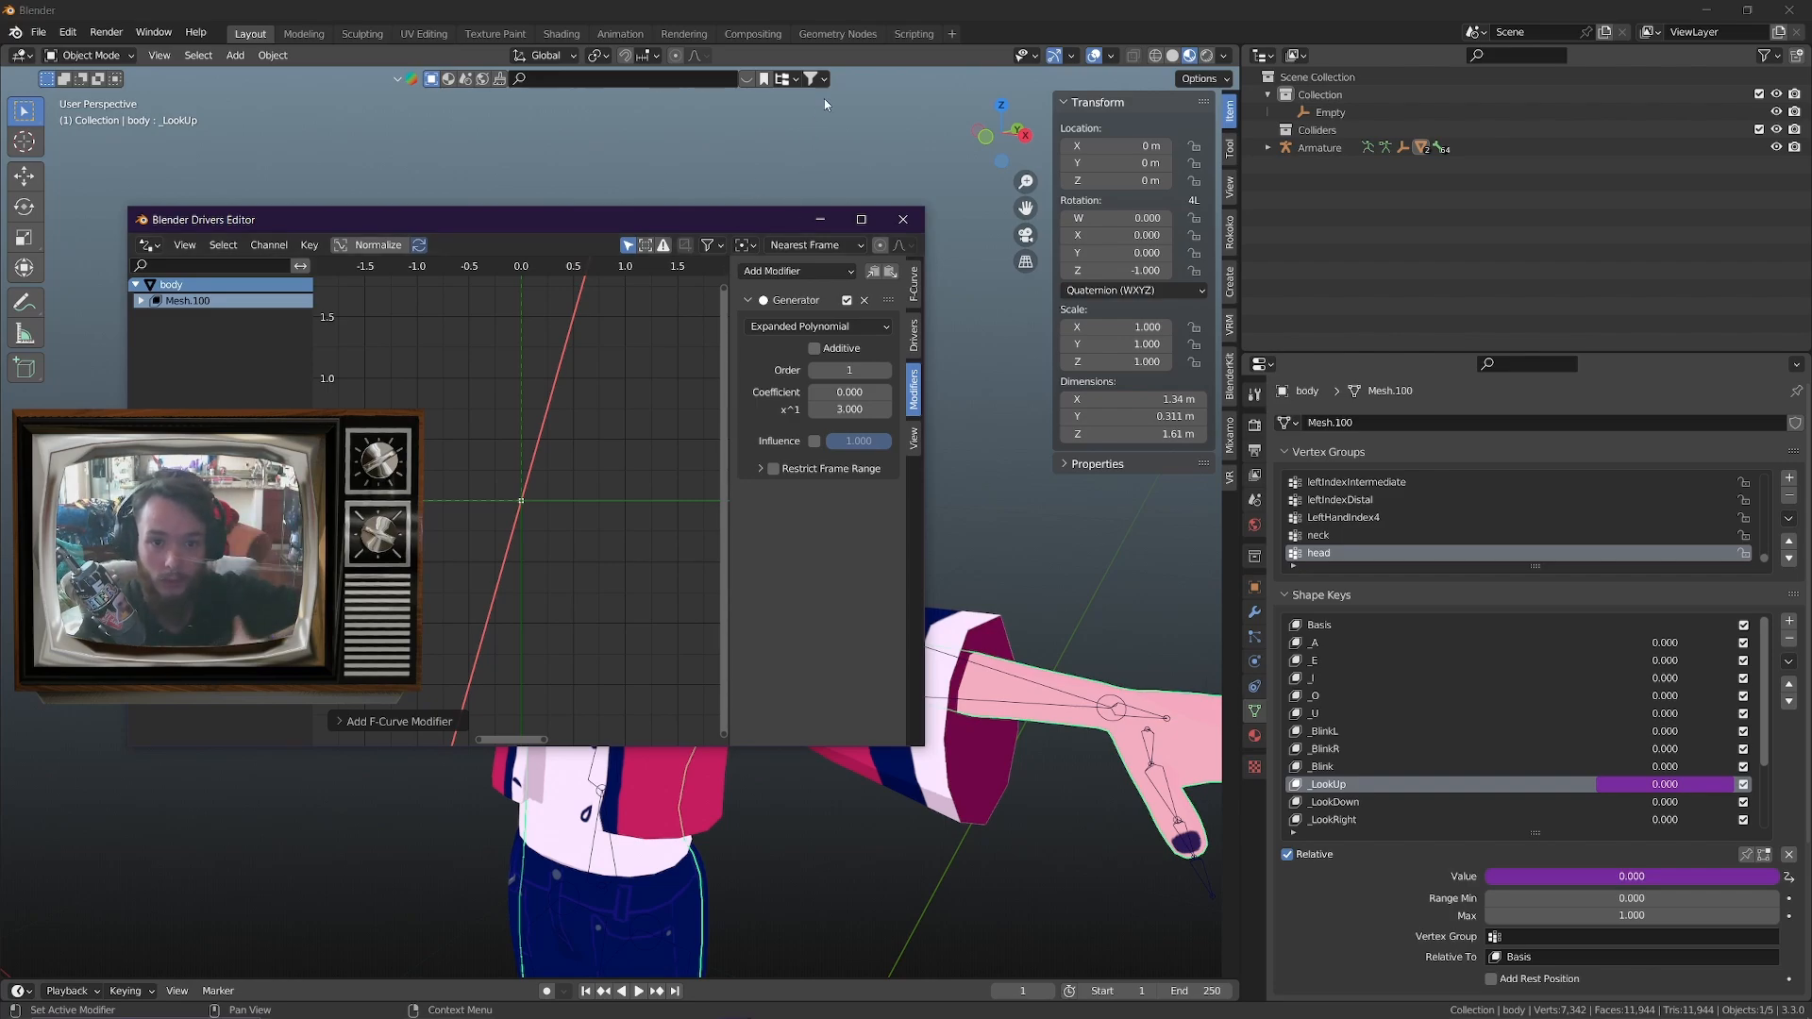
pyautogui.click(817, 218)
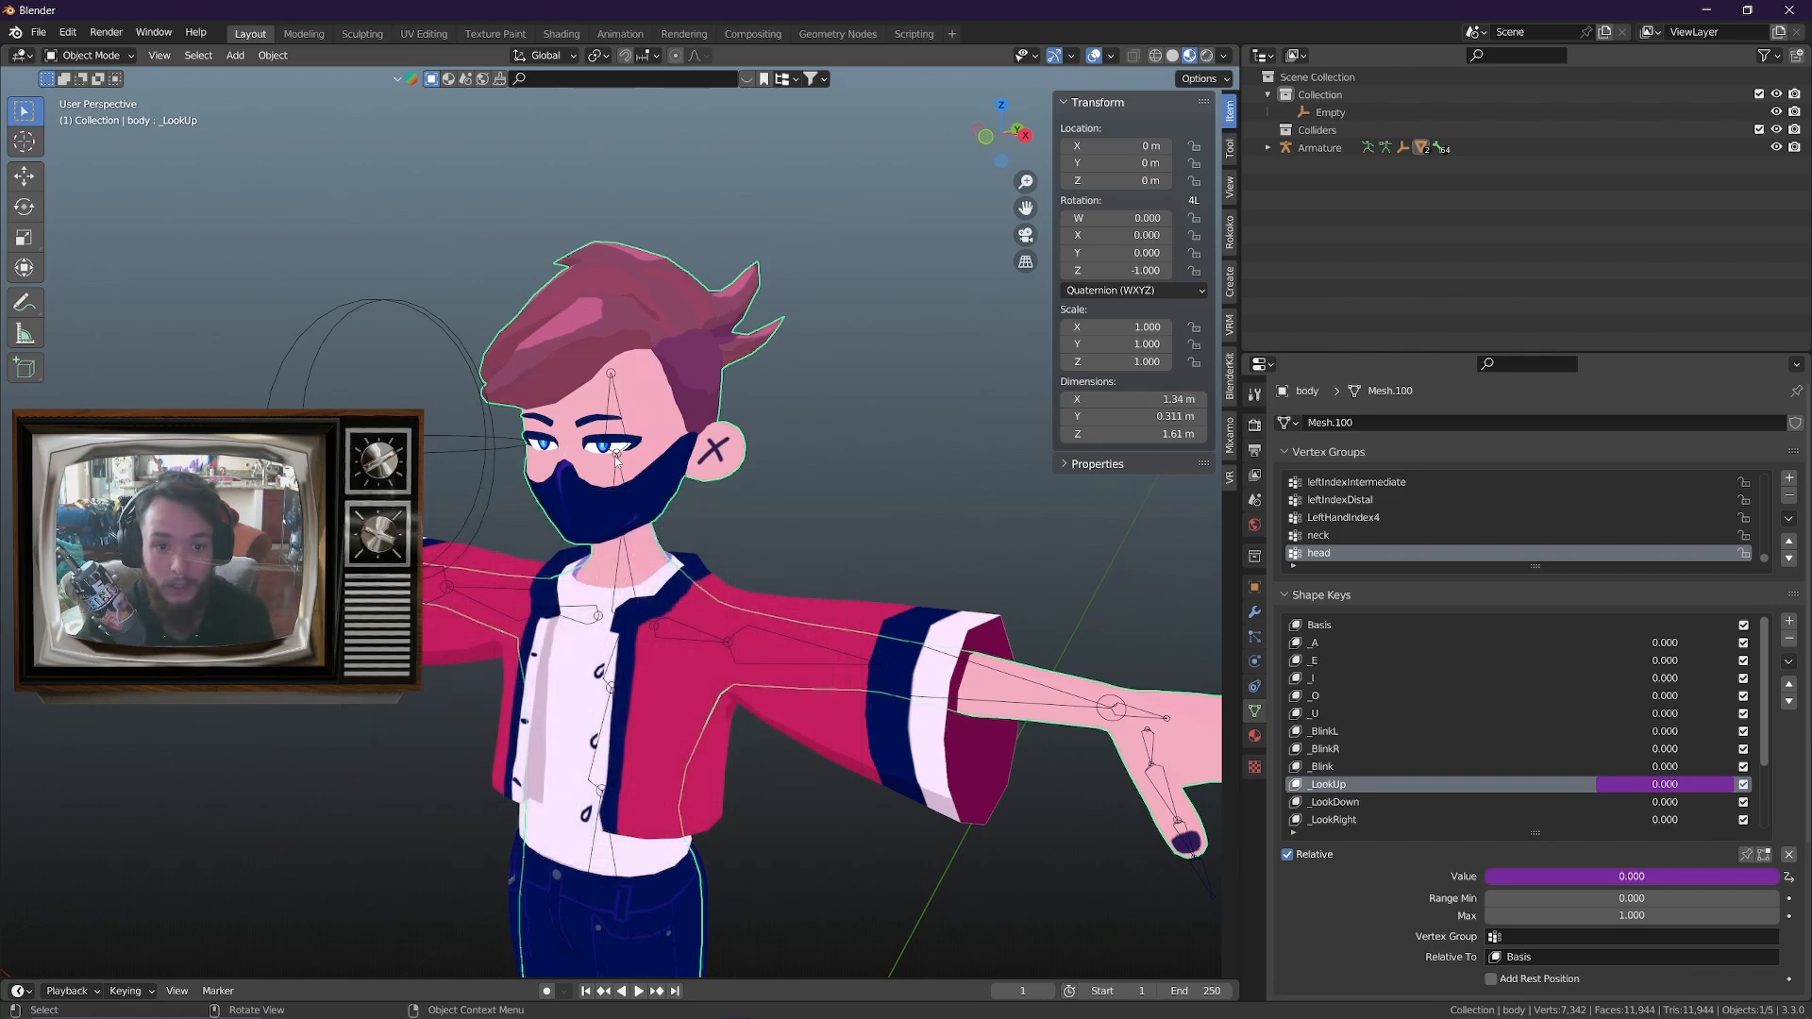
# Test lowering the sphere empty along Z while watching the avatar's eyes, then cancel the move and select the body mesh
pyautogui.click(408, 444)
pyautogui.press('g')
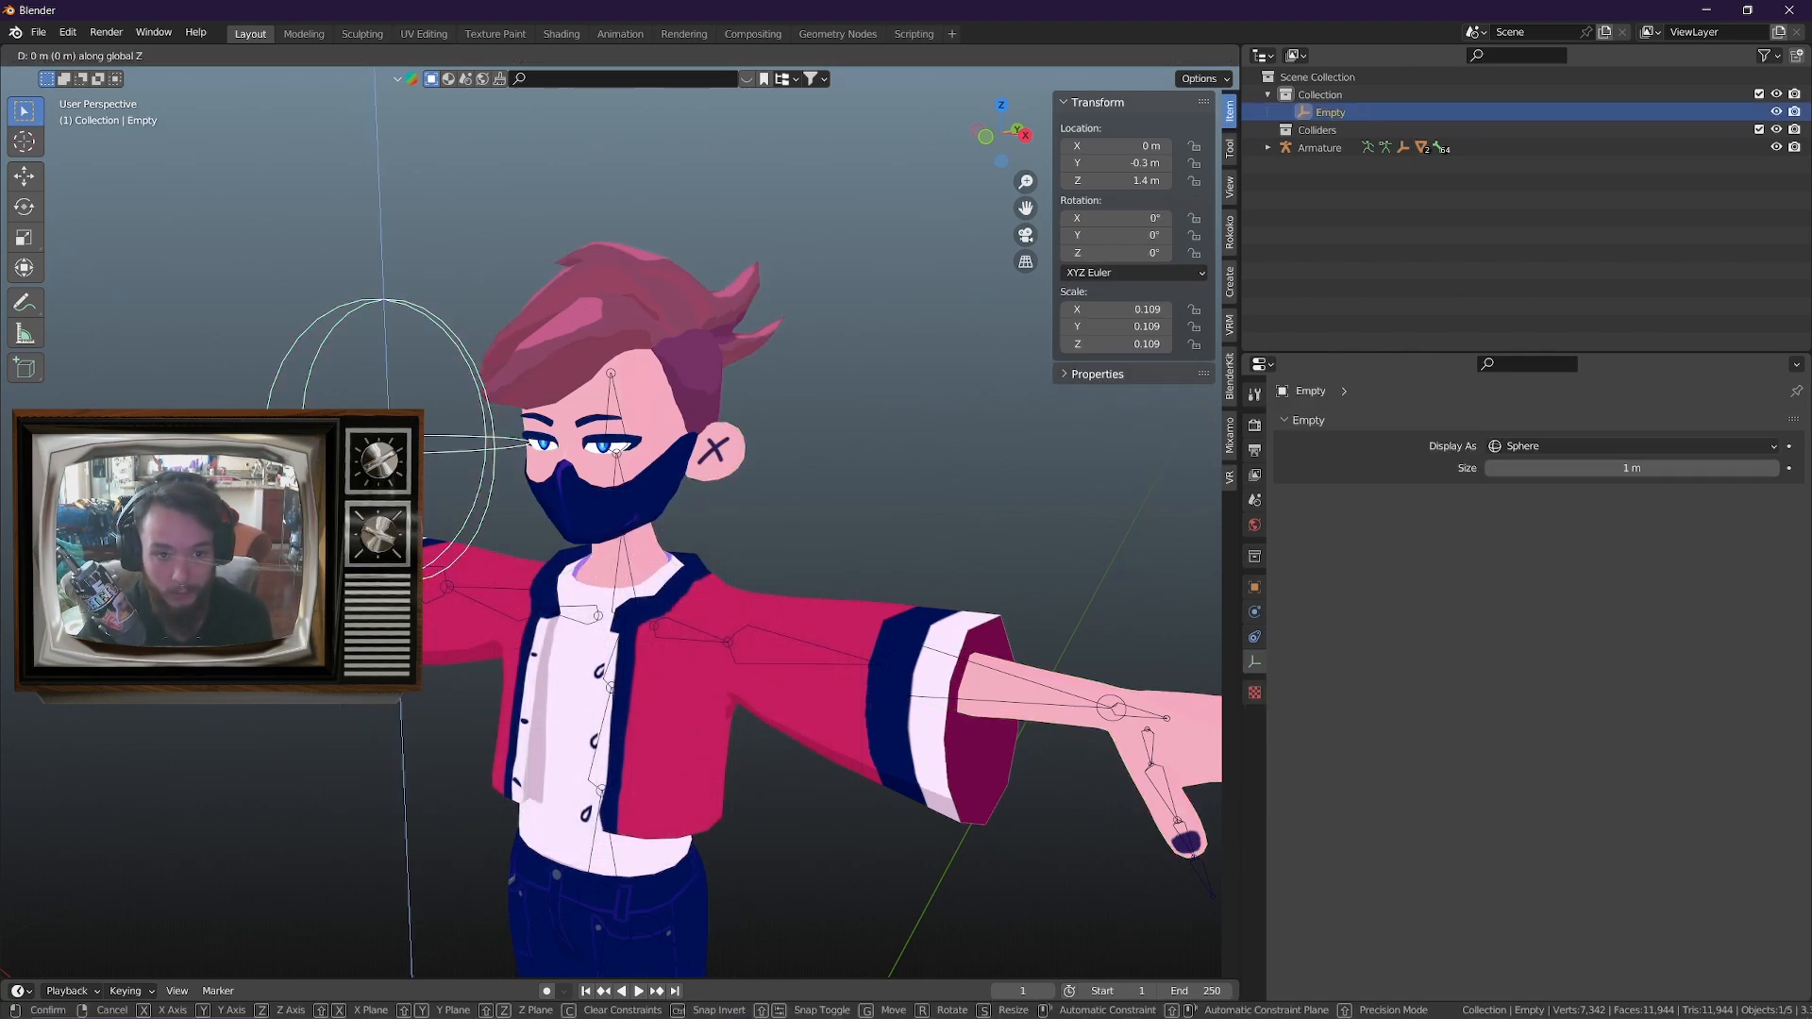
pyautogui.press('z')
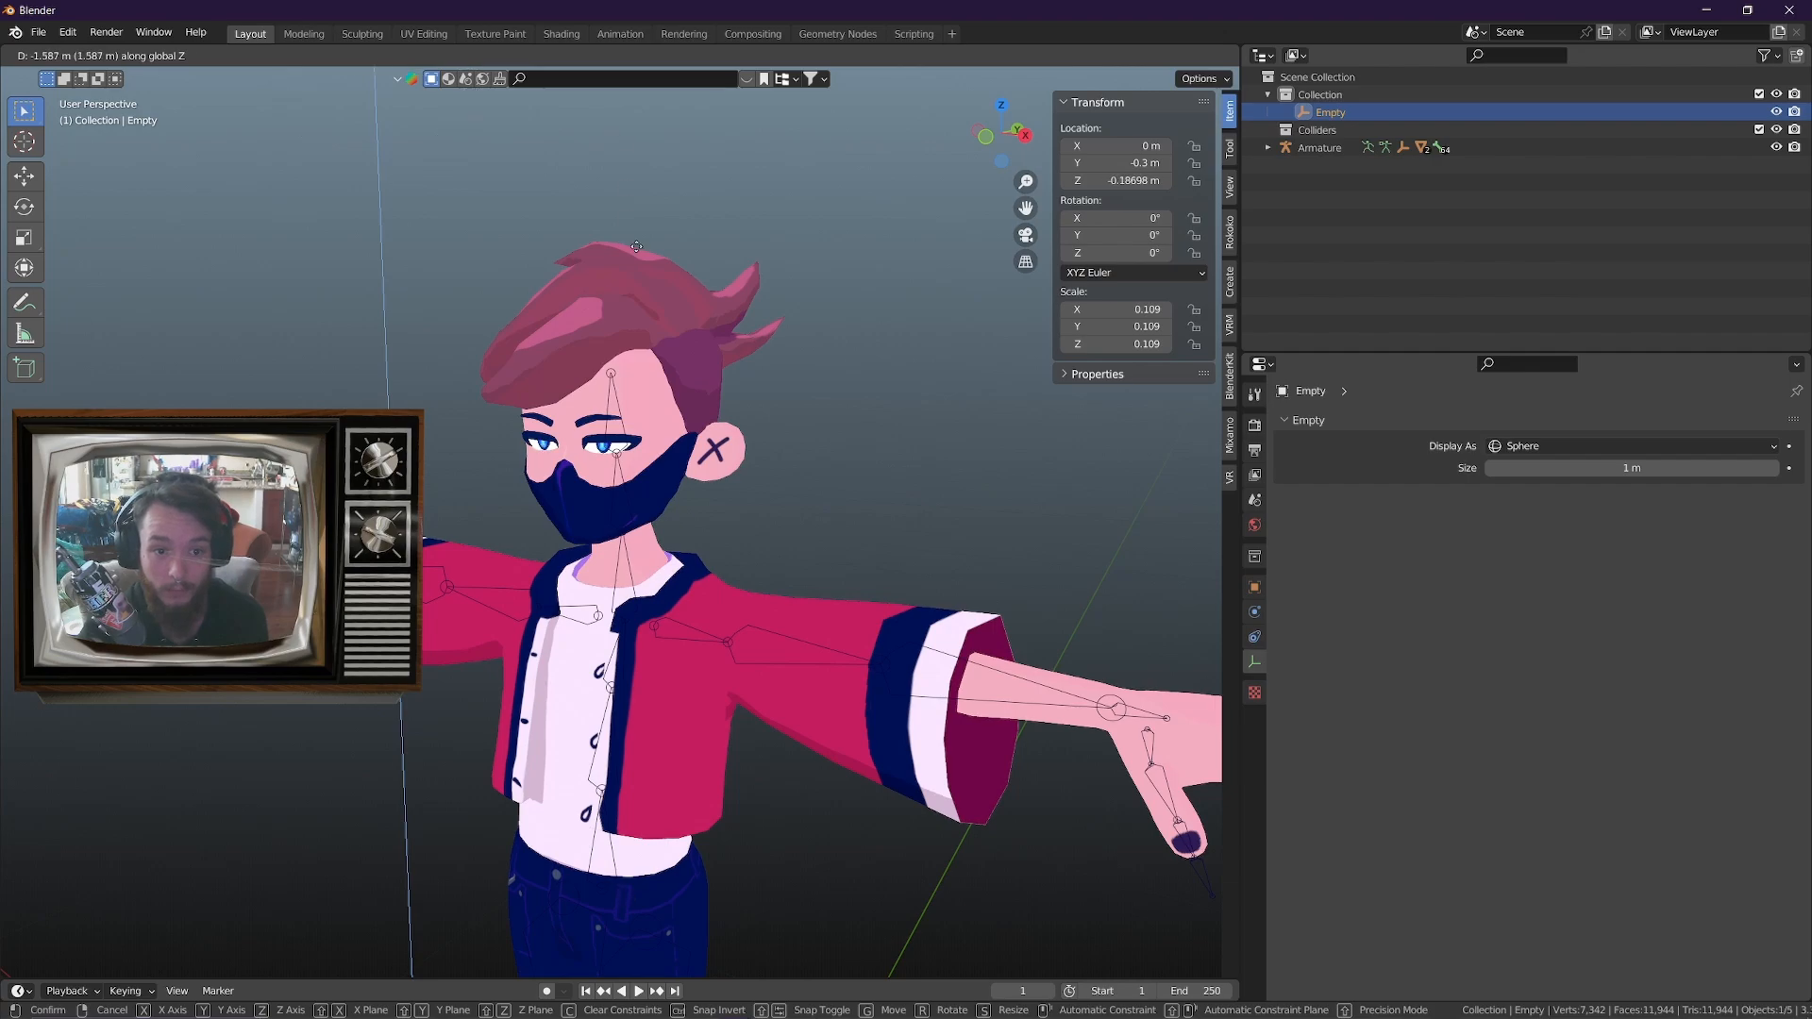
pyautogui.rightClick(723, 366)
pyautogui.moveTo(723, 366); pyautogui.dragTo(712, 374, button='middle')
pyautogui.click(681, 262)
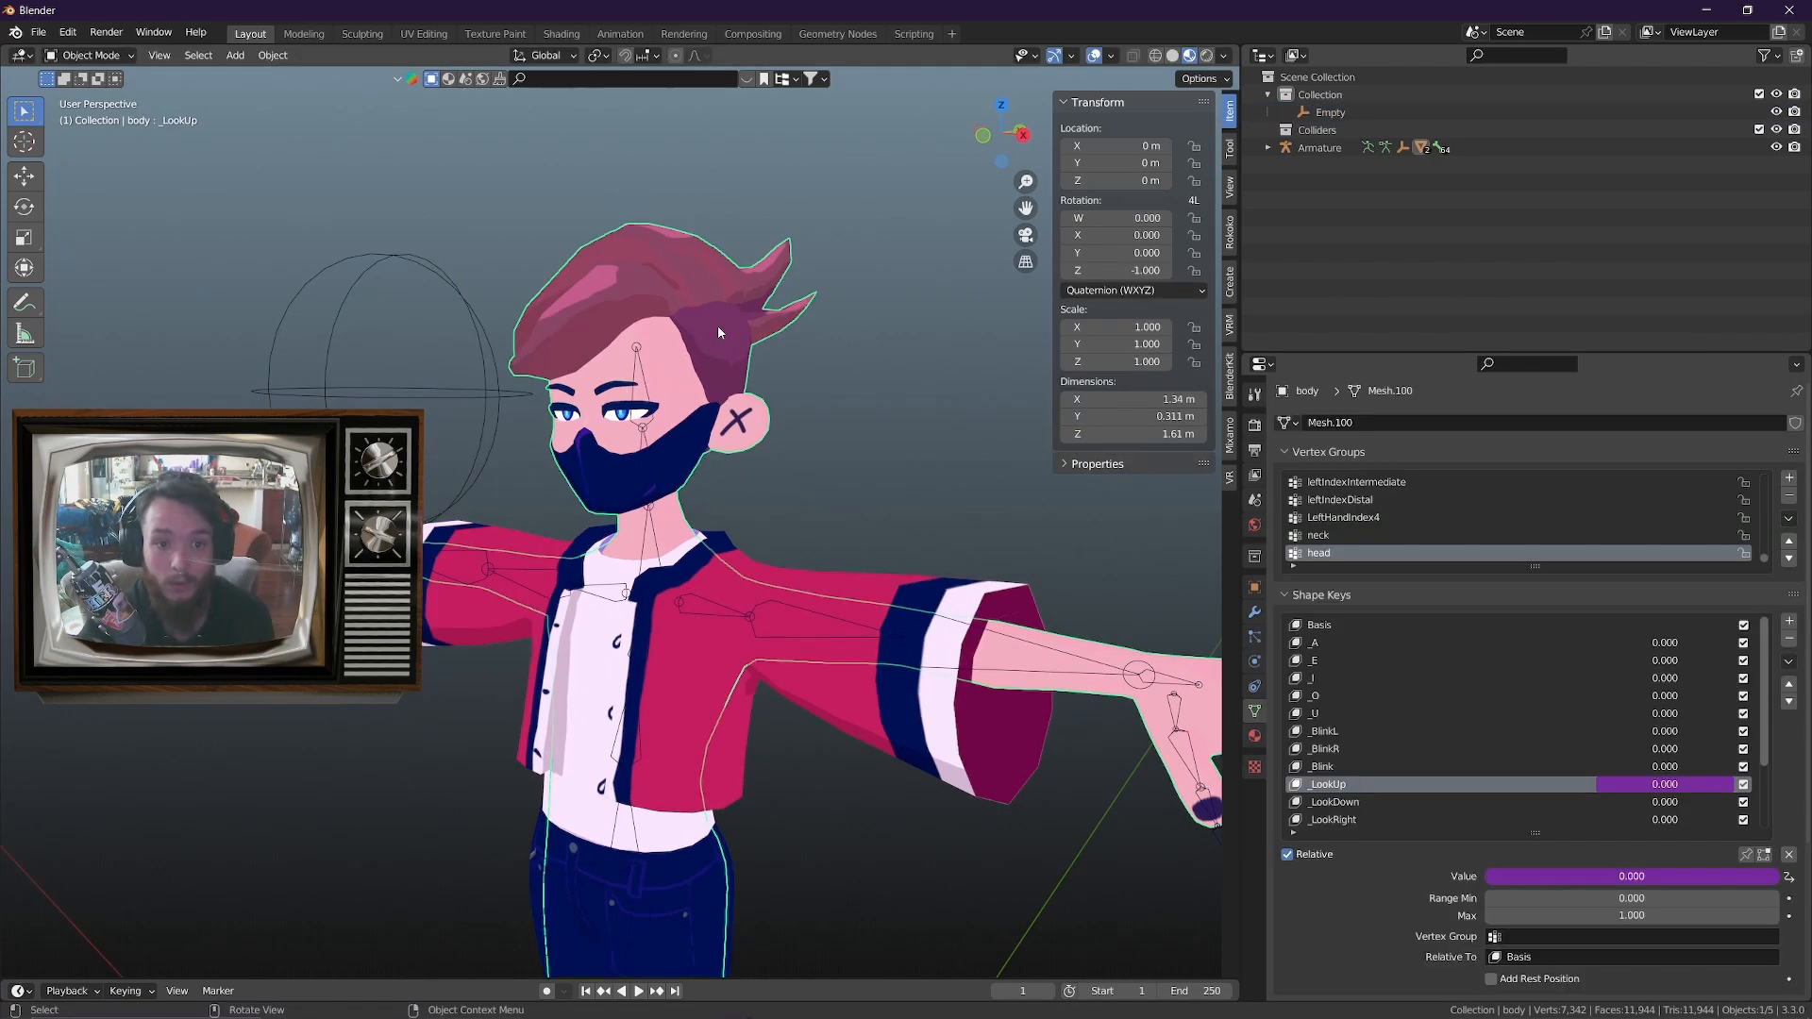
# Test raising the sphere empty along Z above the avatar's head, then cancel the move
pyautogui.click(483, 406)
pyautogui.press('g')
pyautogui.press('z')
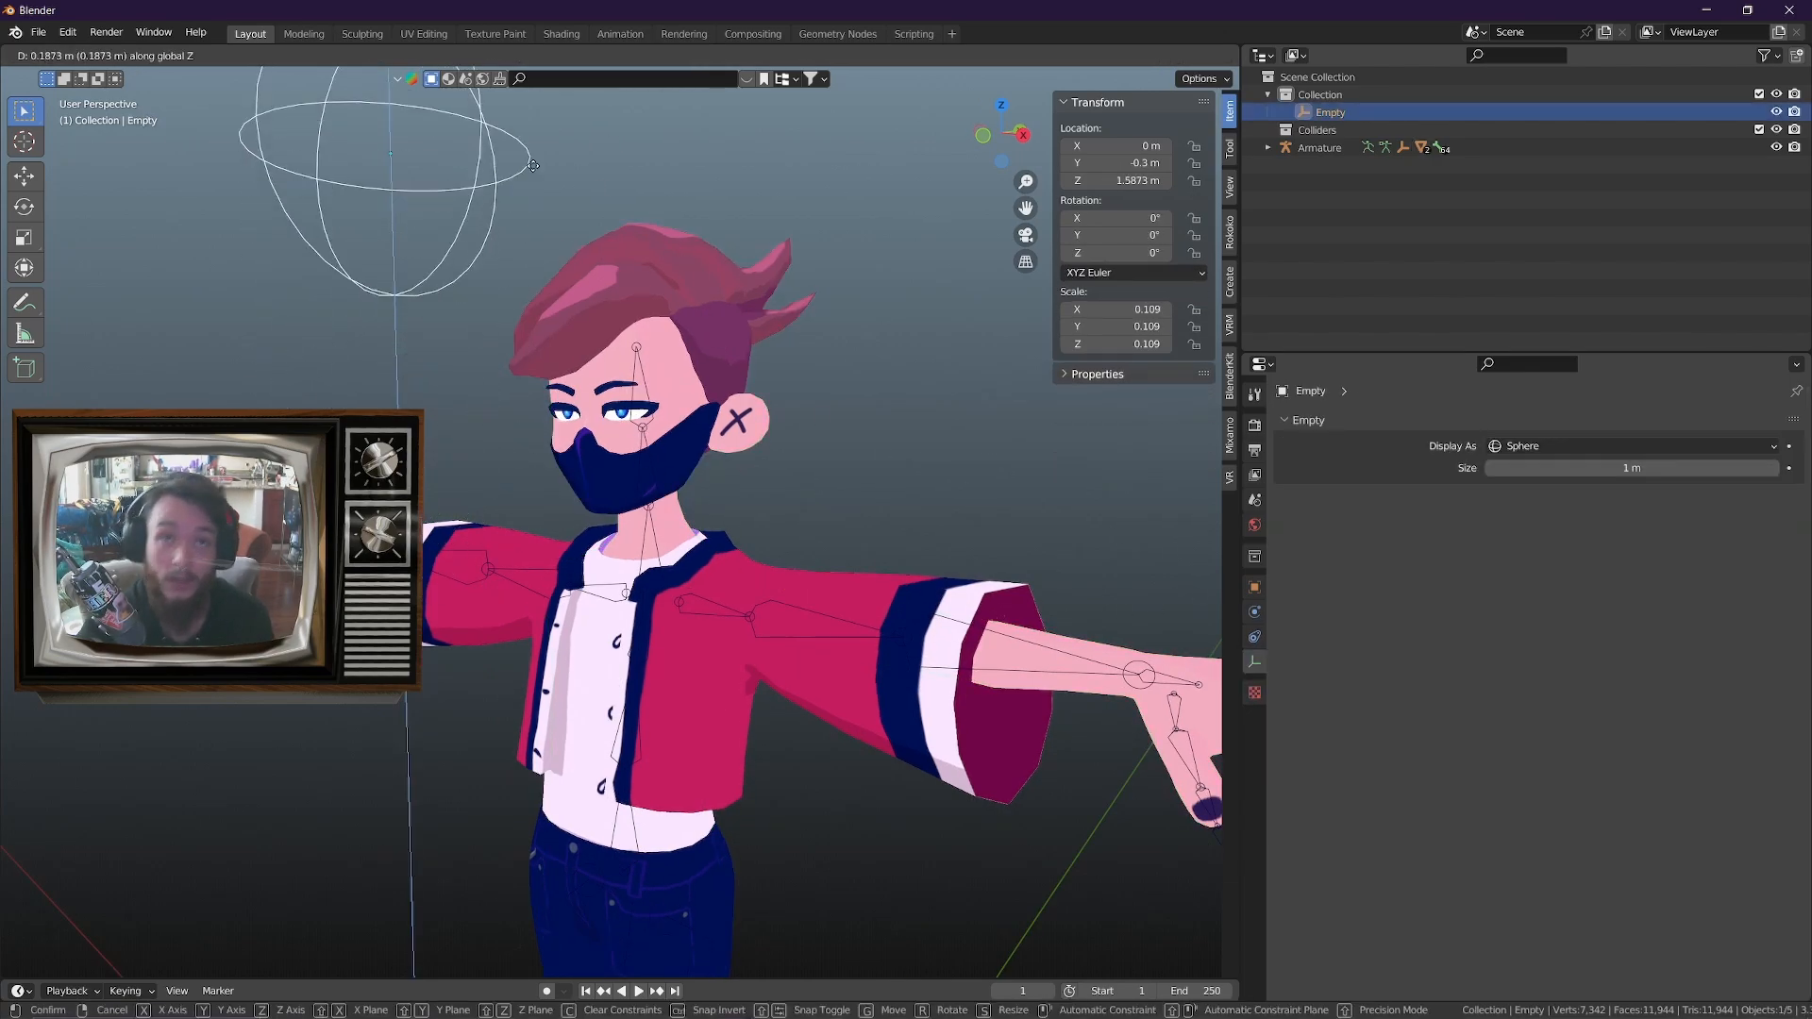
pyautogui.rightClick(525, 253)
# Copy the body mesh's _LookUp driver, paste it onto the _LookDown value and select the _LookDown shape key
pyautogui.click(714, 364)
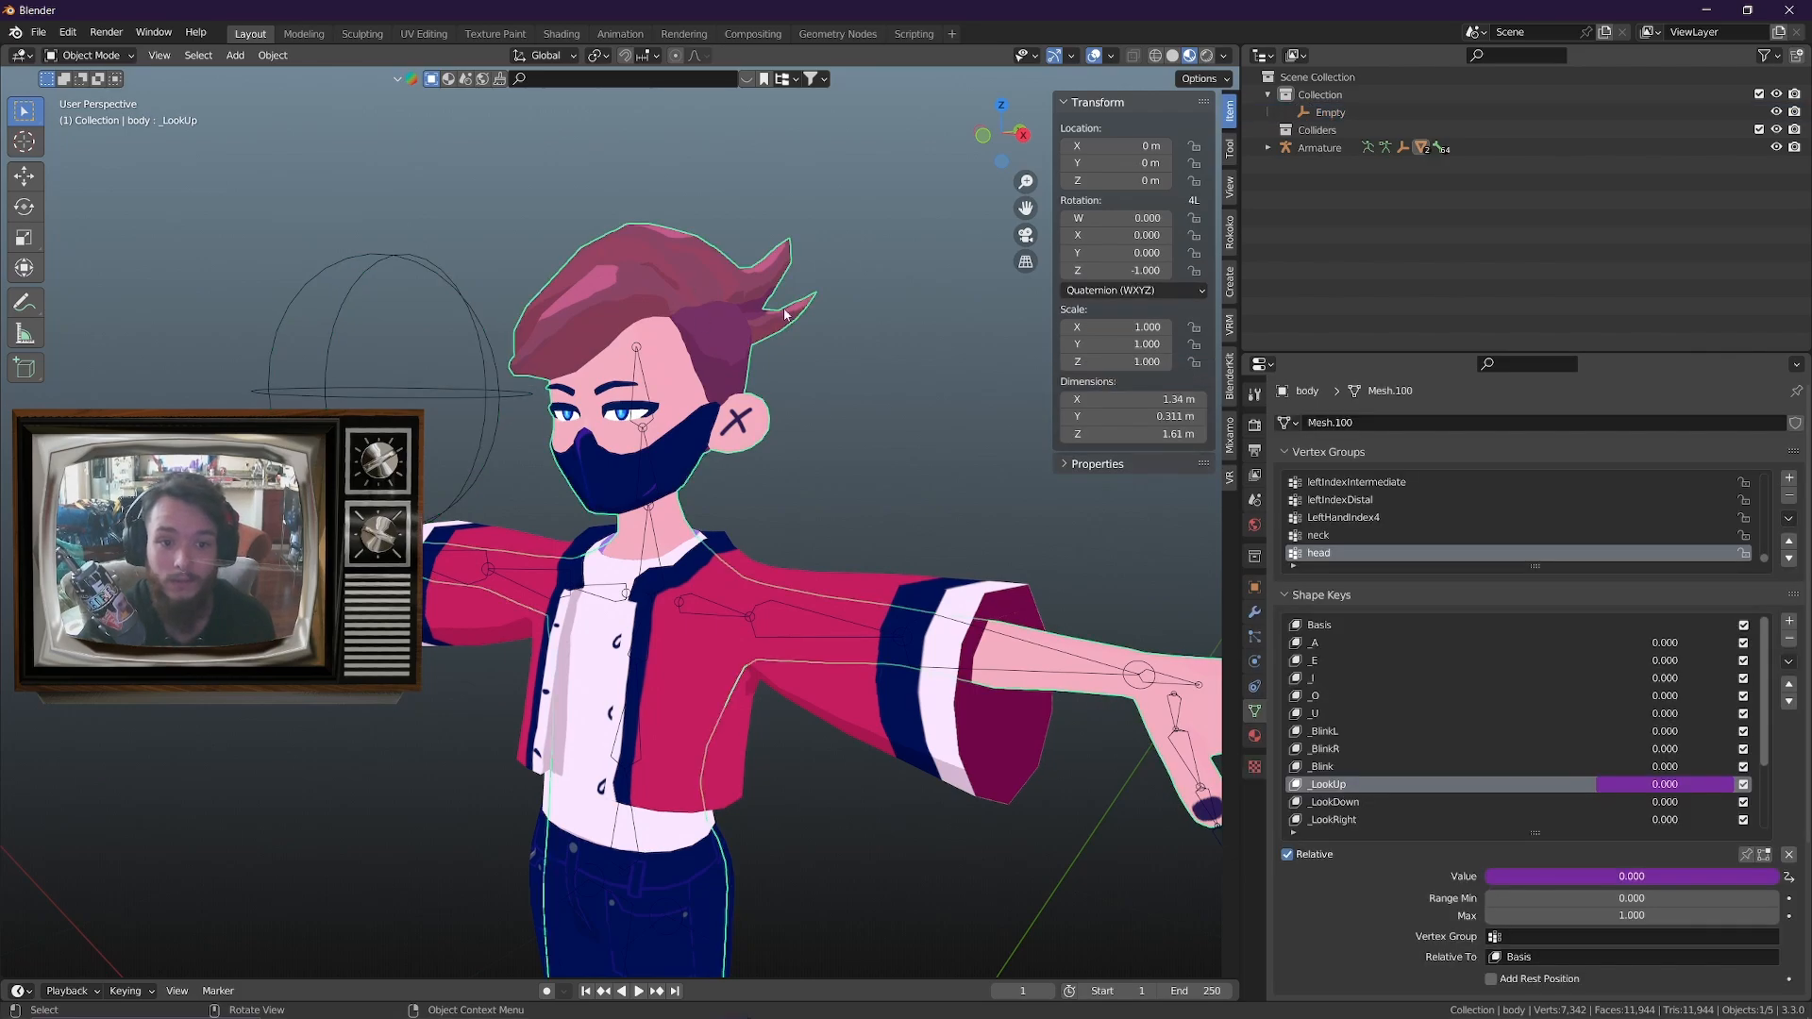
pyautogui.rightClick(1637, 789)
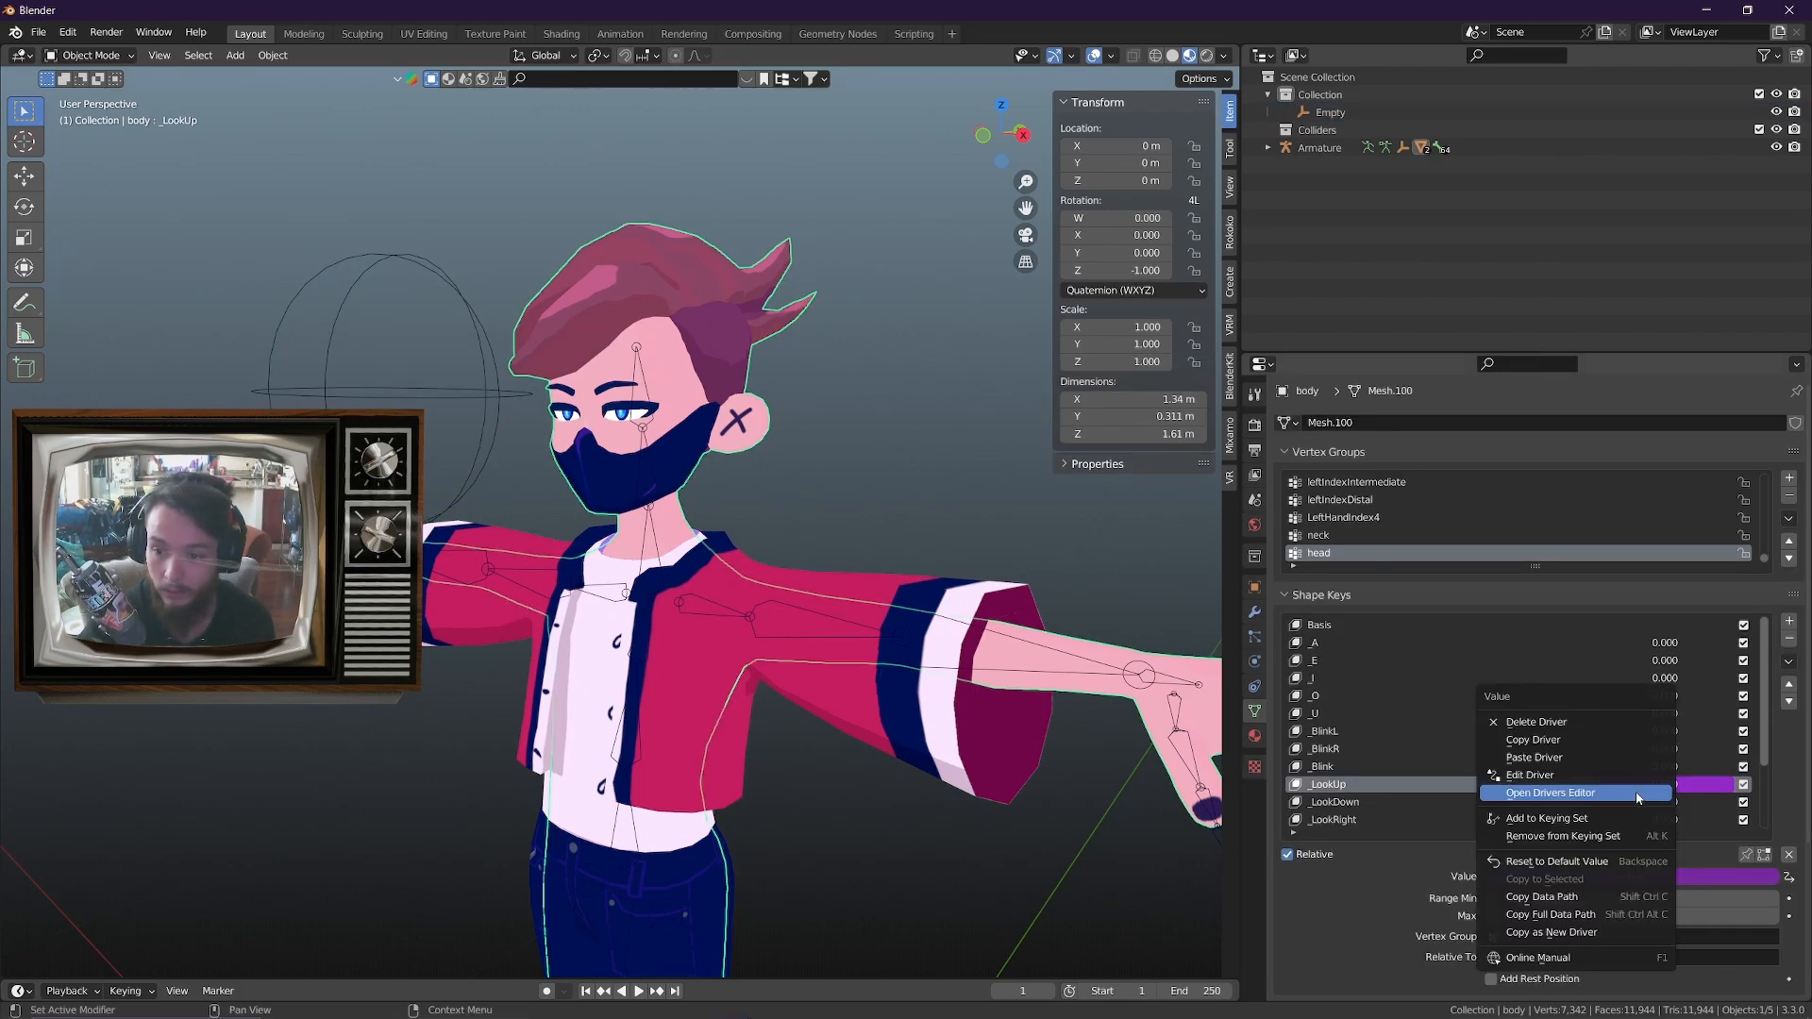
pyautogui.click(1595, 740)
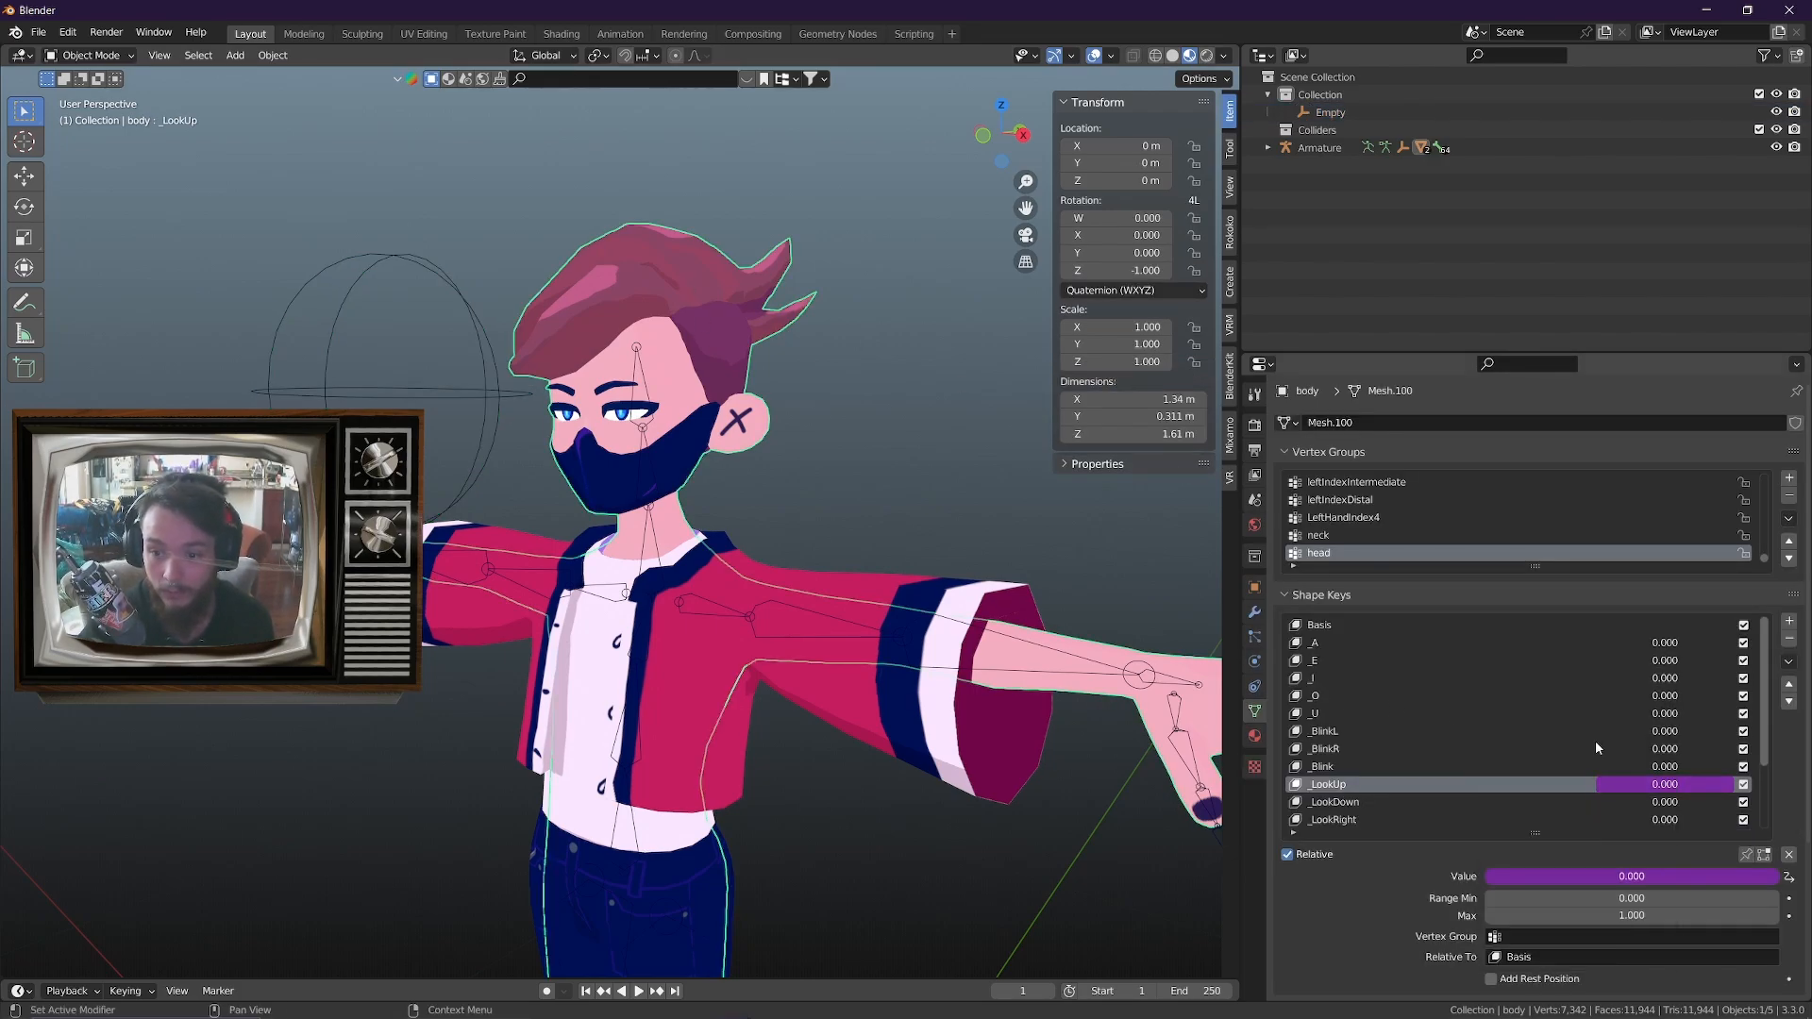
pyautogui.rightClick(1664, 803)
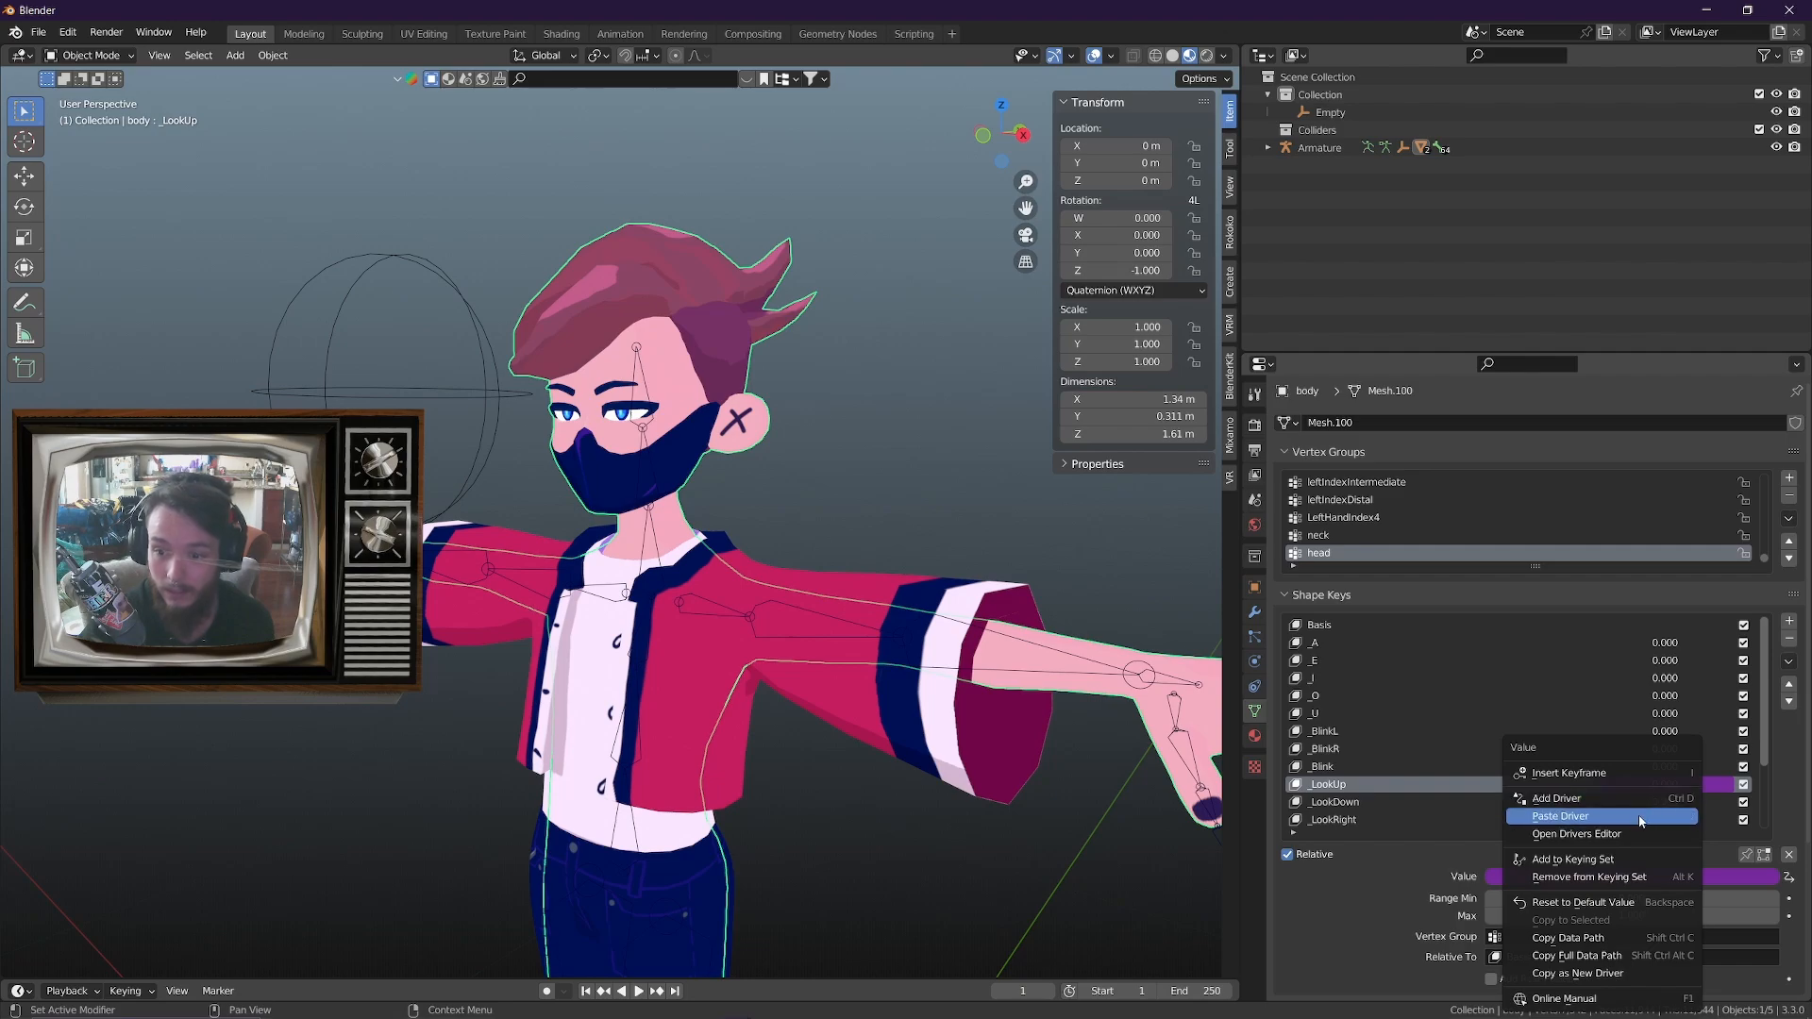
pyautogui.click(1638, 816)
pyautogui.click(1448, 804)
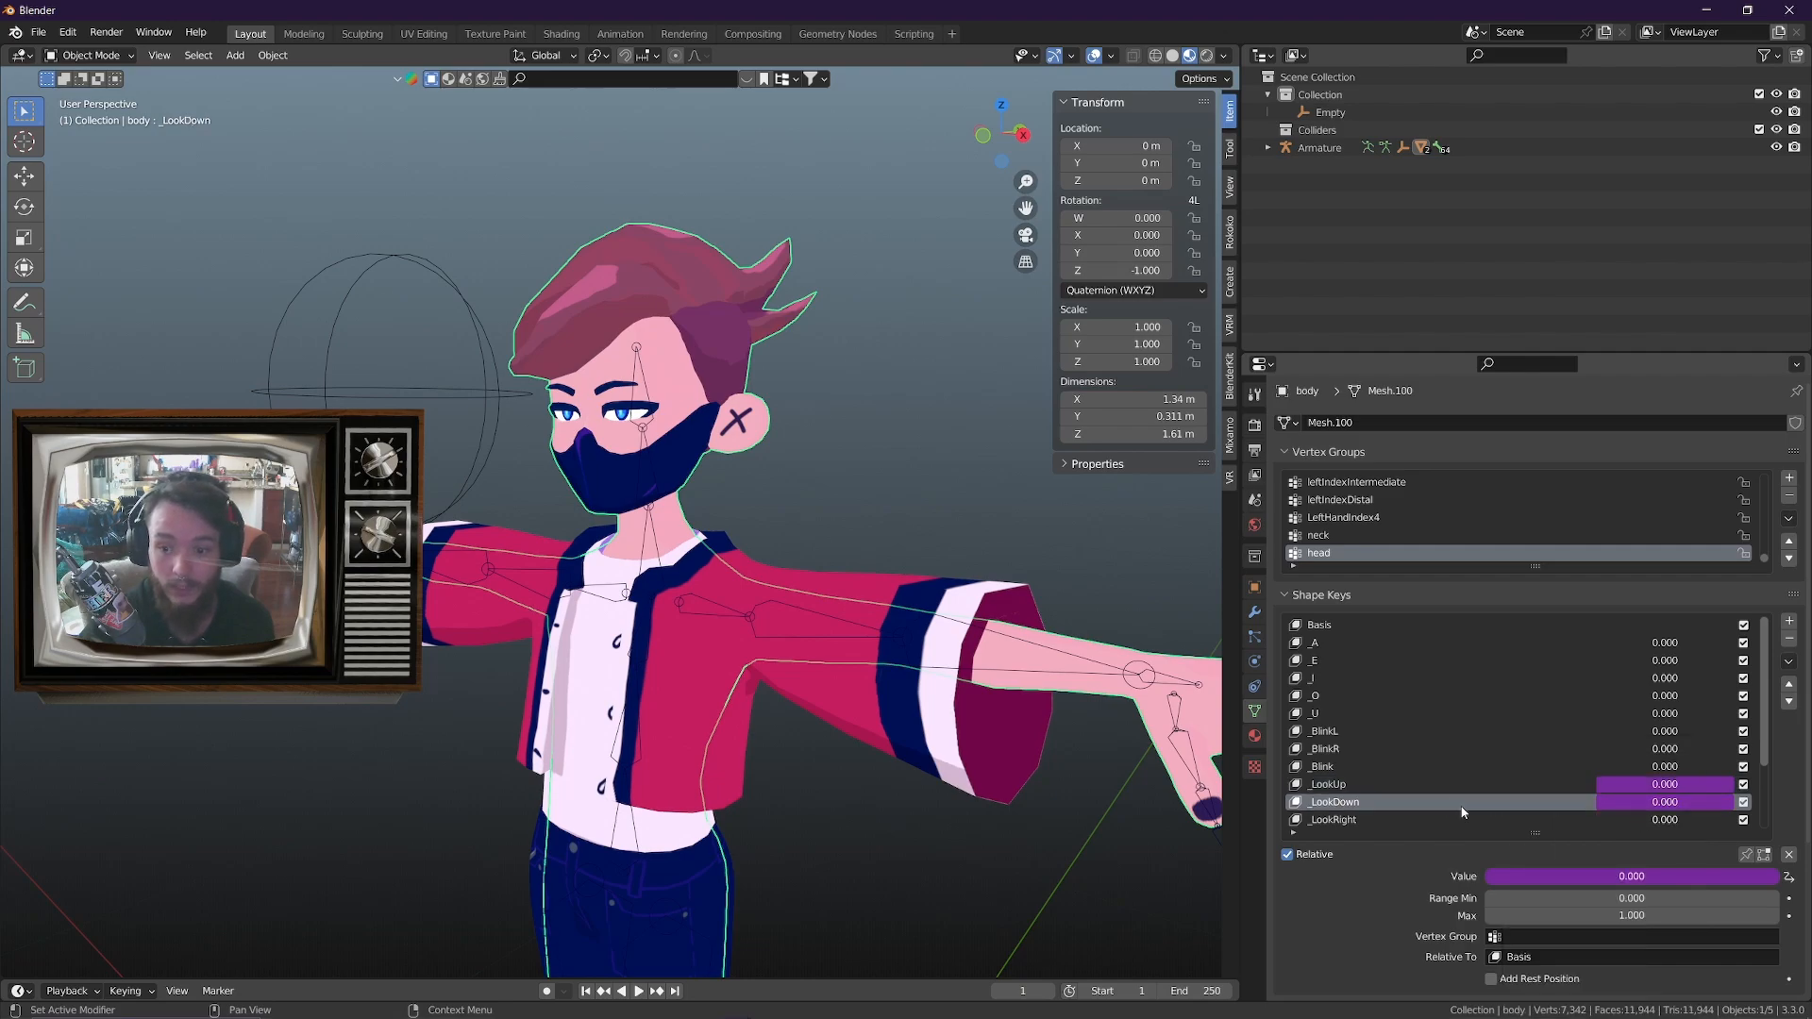
# Check the expression pasted on the _LookDown value and open its driver settings beside the avatar
pyautogui.click(1674, 802)
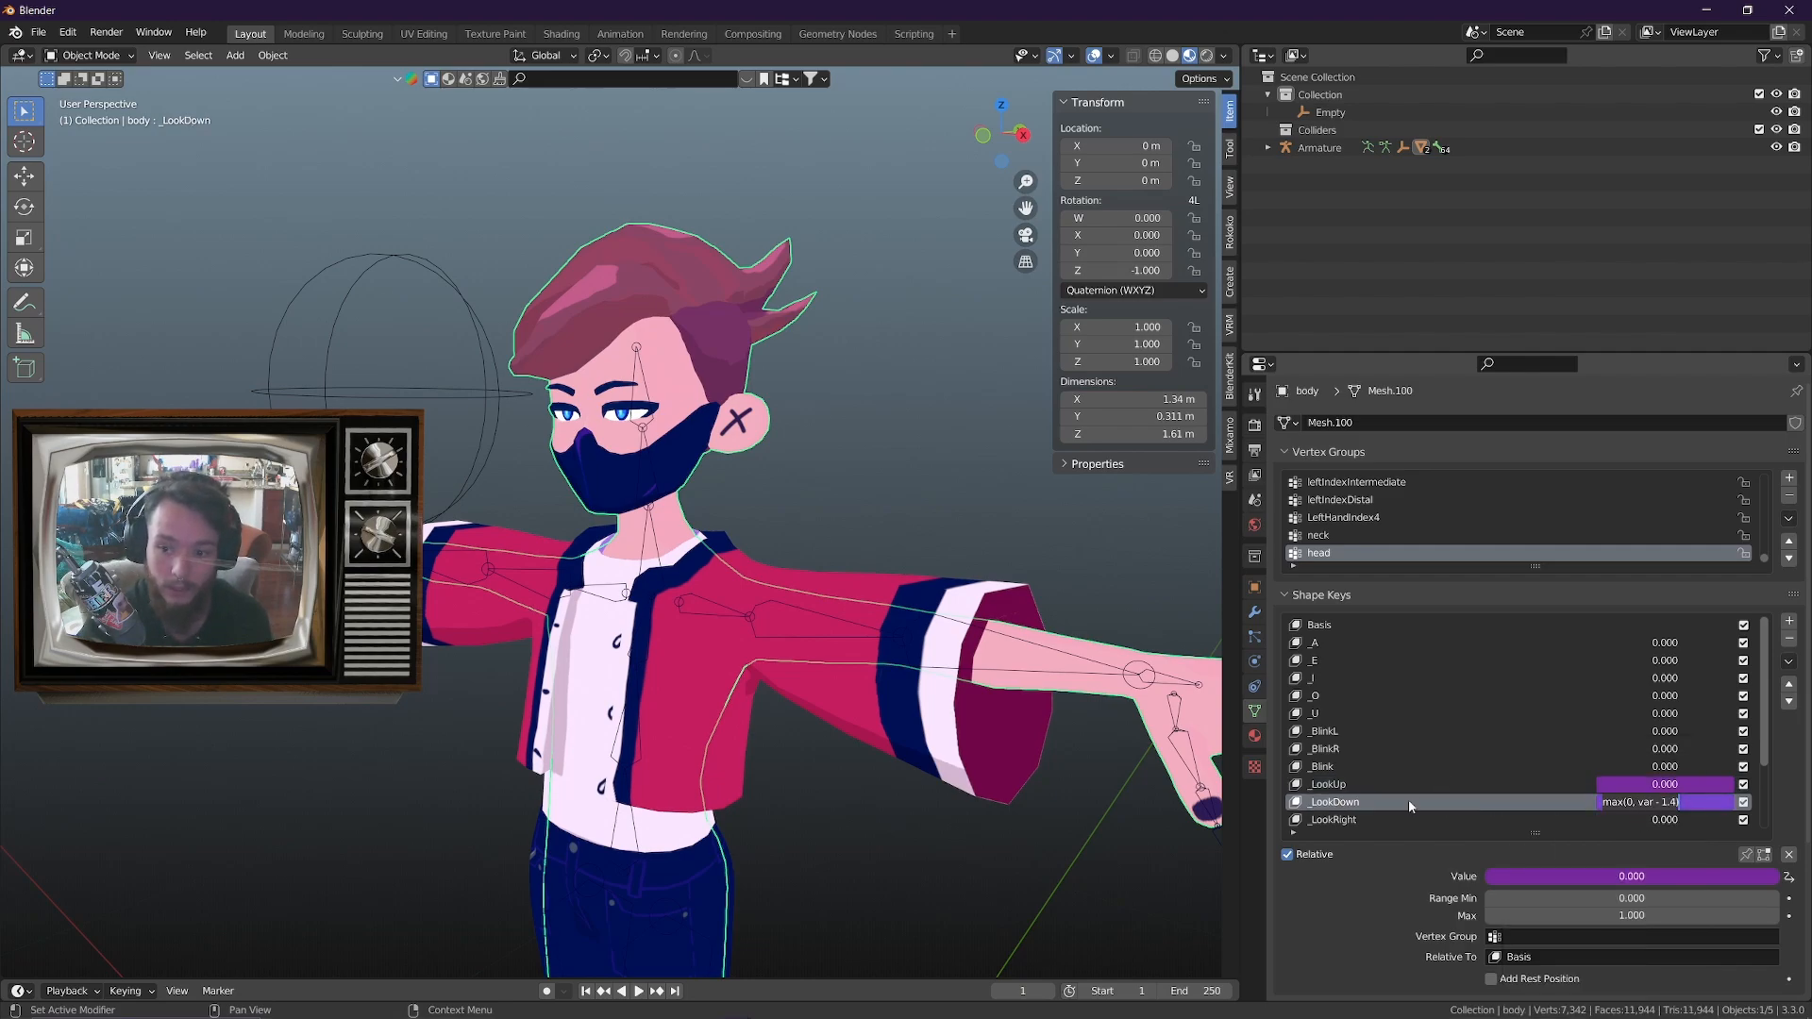
pyautogui.press('Return')
pyautogui.rightClick(1573, 813)
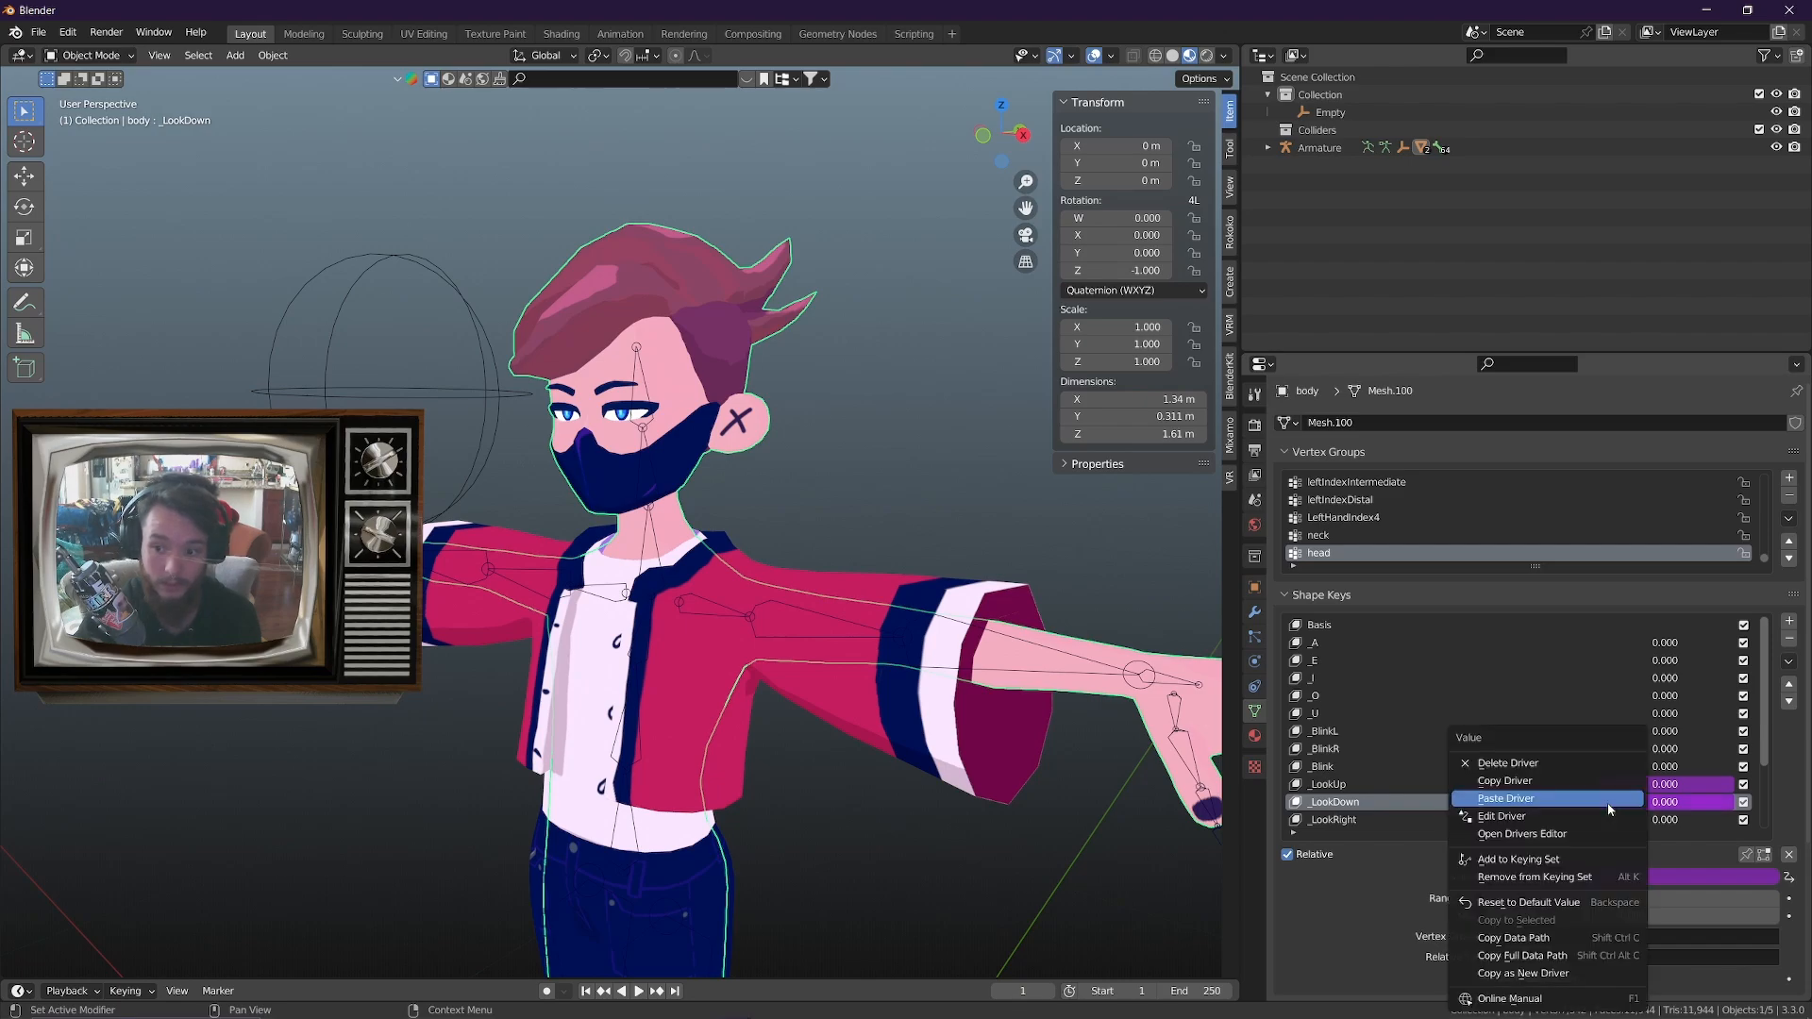
pyautogui.click(1558, 819)
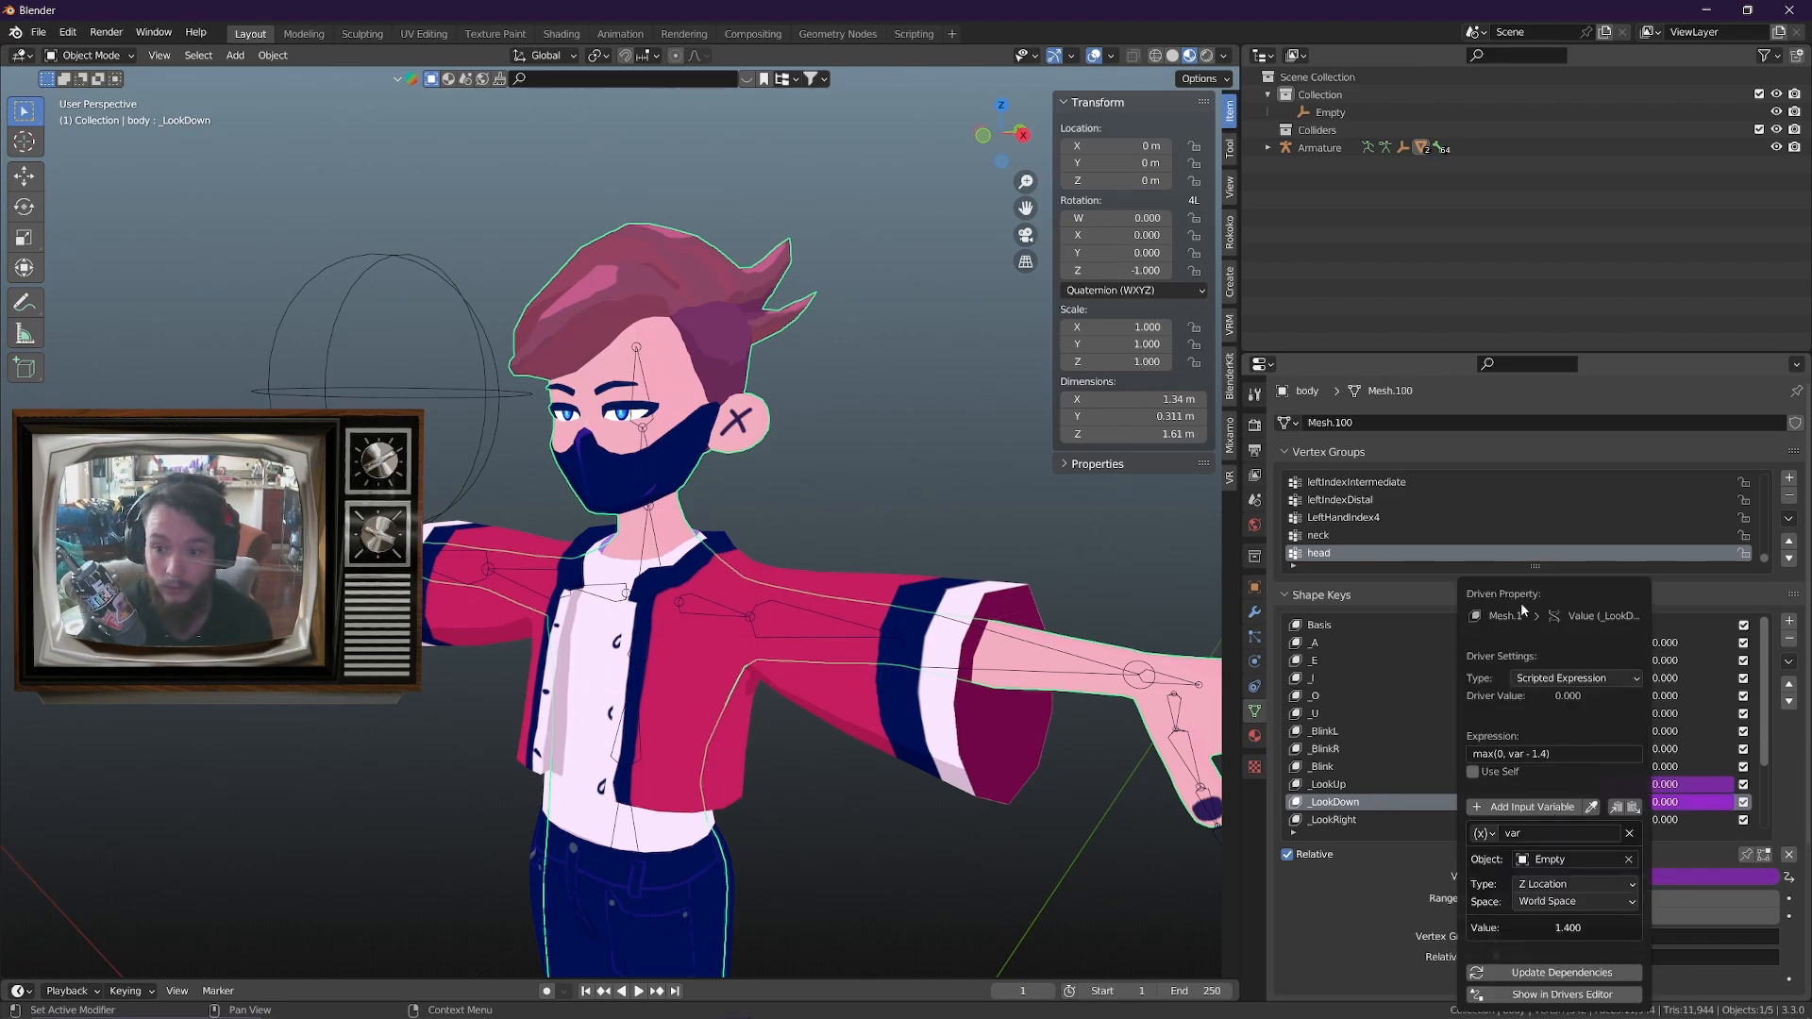
pyautogui.moveTo(1520, 602); pyautogui.dragTo(1123, 461)
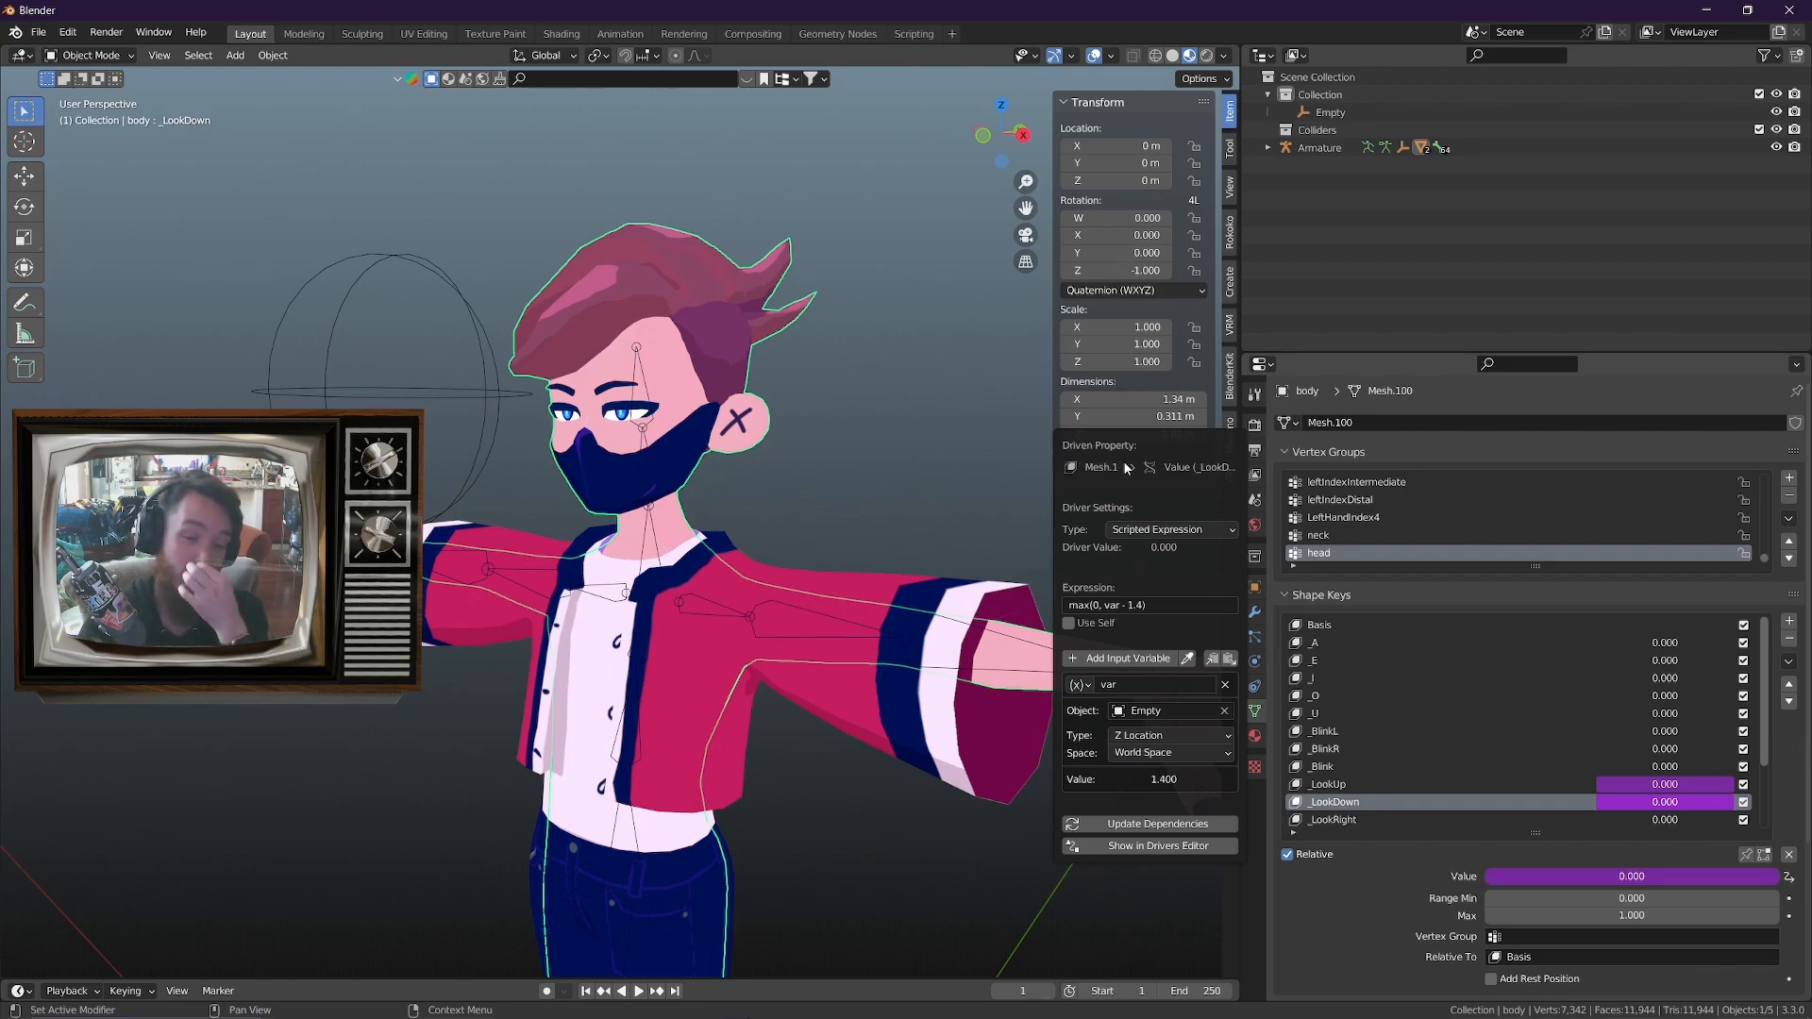
# Test moving the sphere empty along Z twice with the copied driver on _LookDown, cancelling each move
pyautogui.click(481, 401)
pyautogui.press('g')
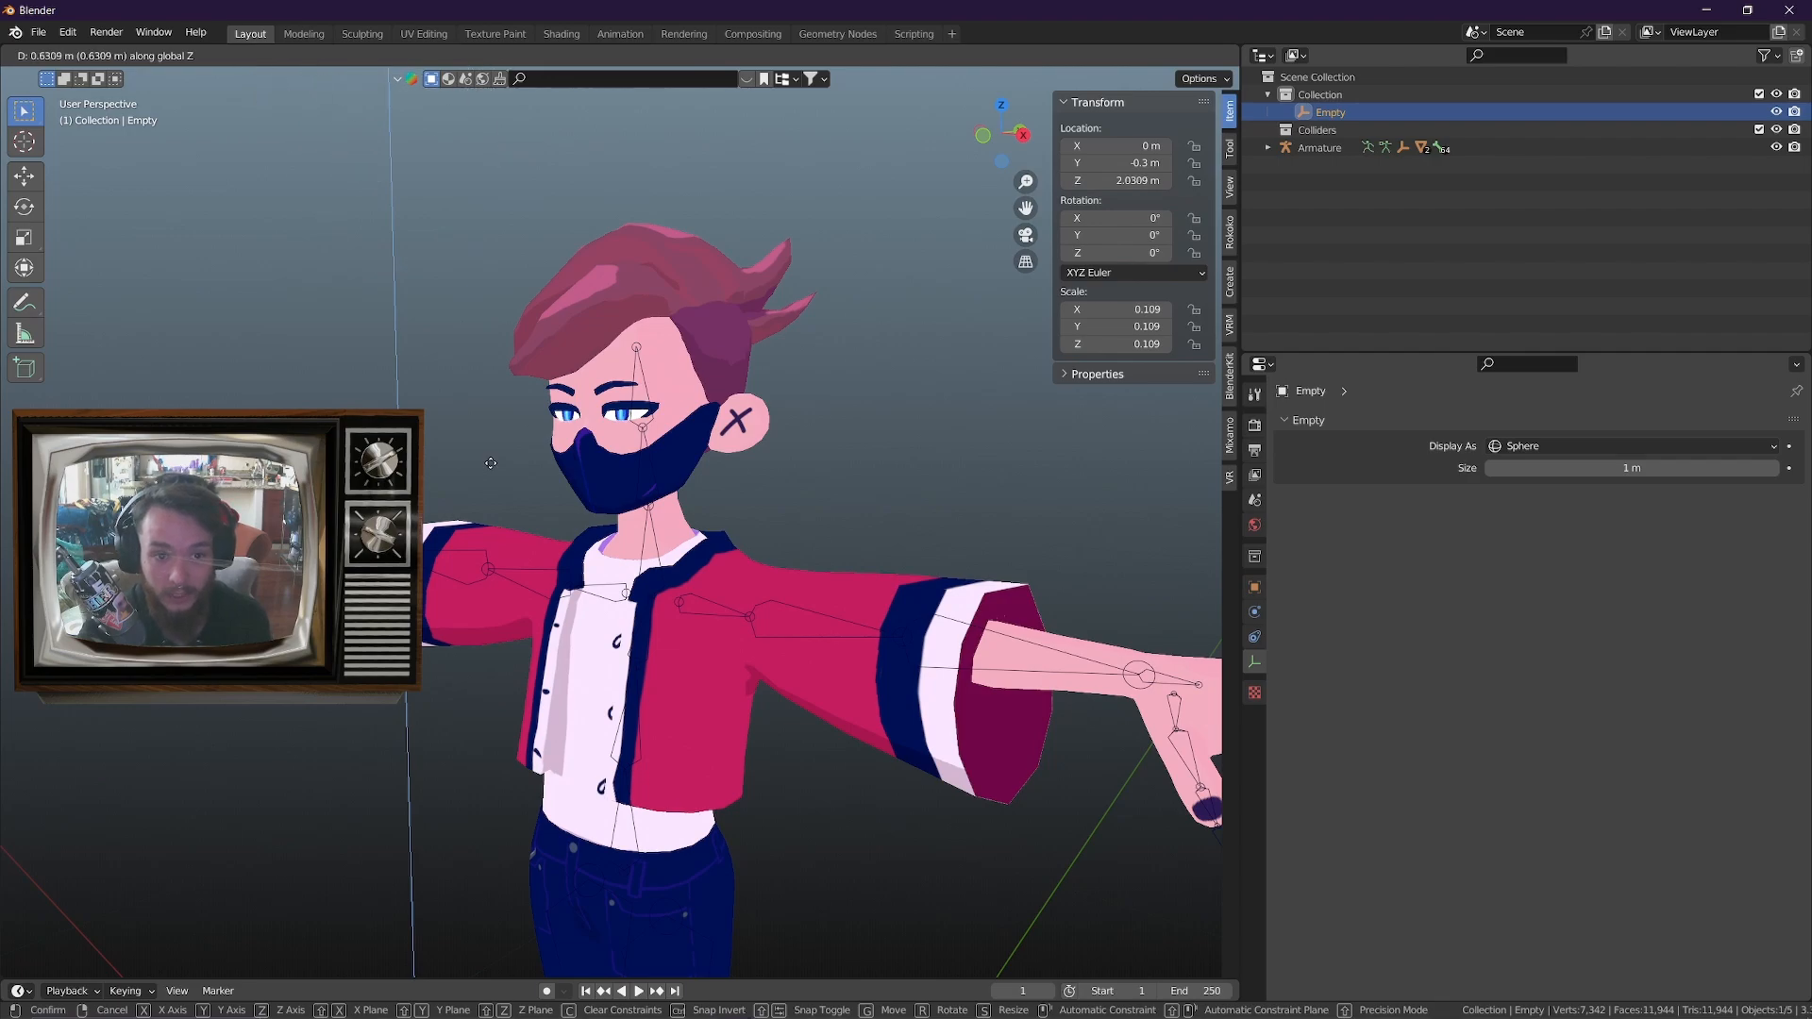
pyautogui.press('Escape')
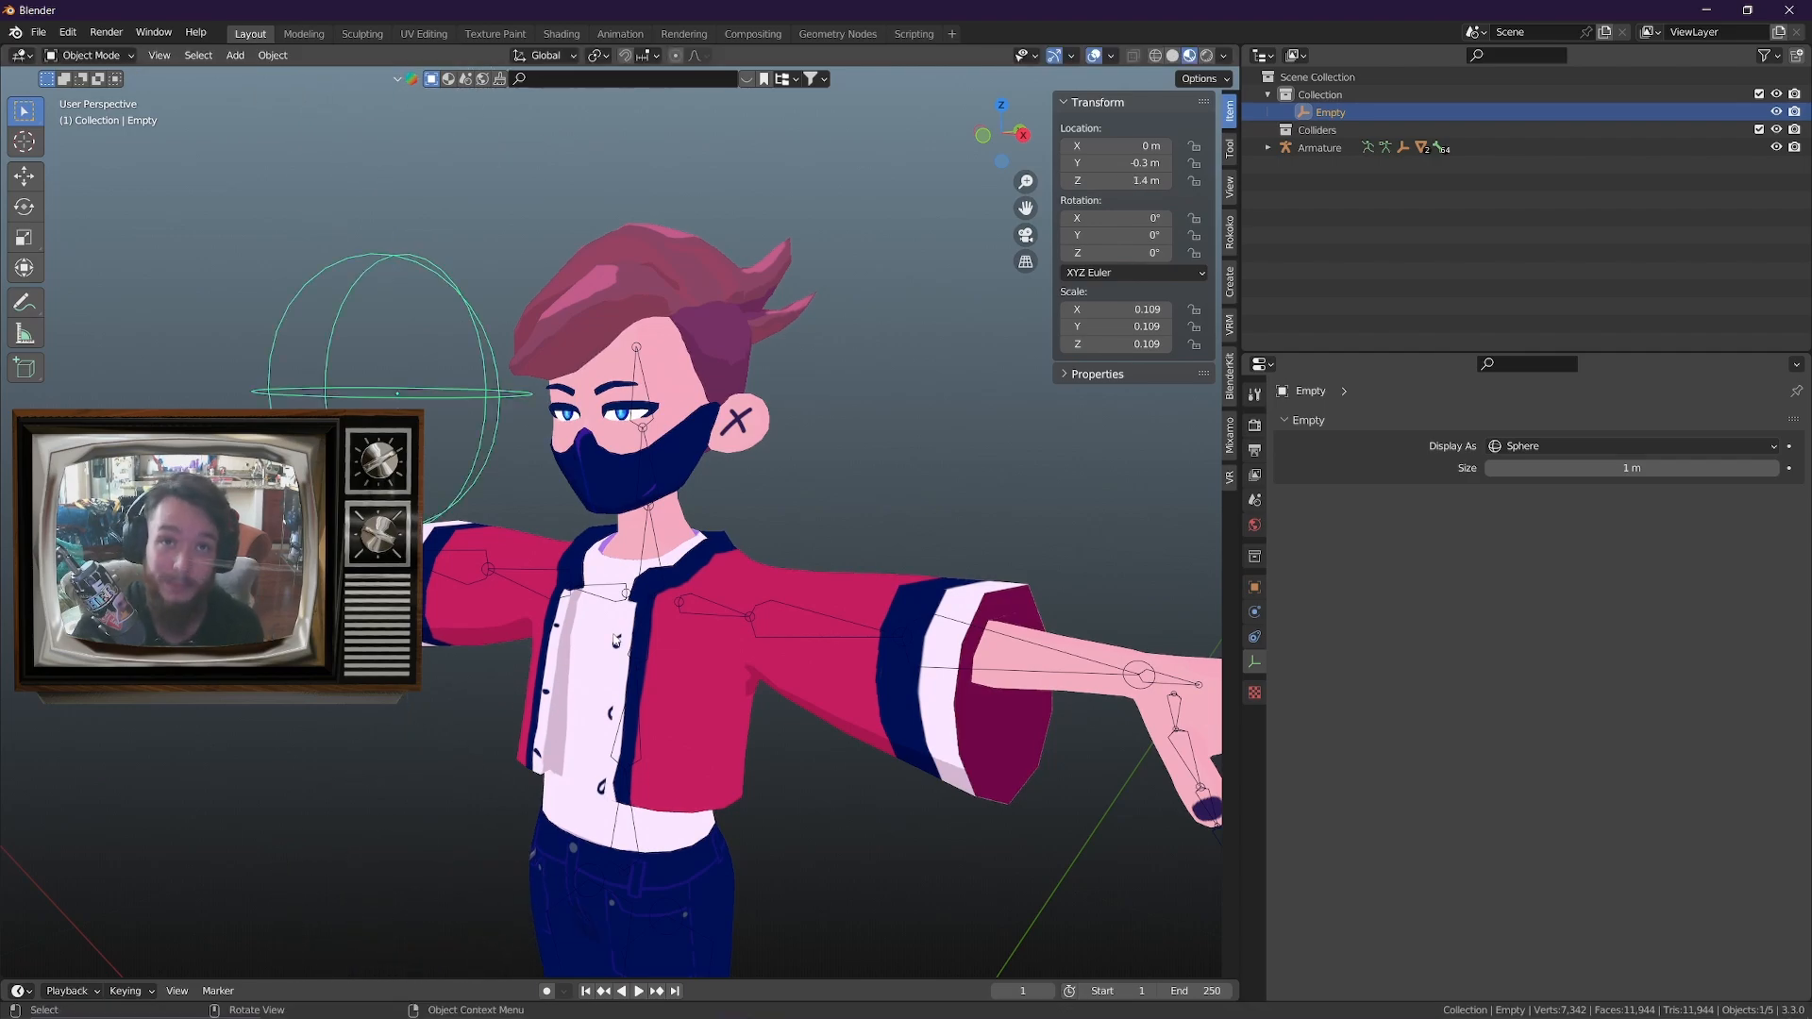
pyautogui.press('g')
pyautogui.press('z')
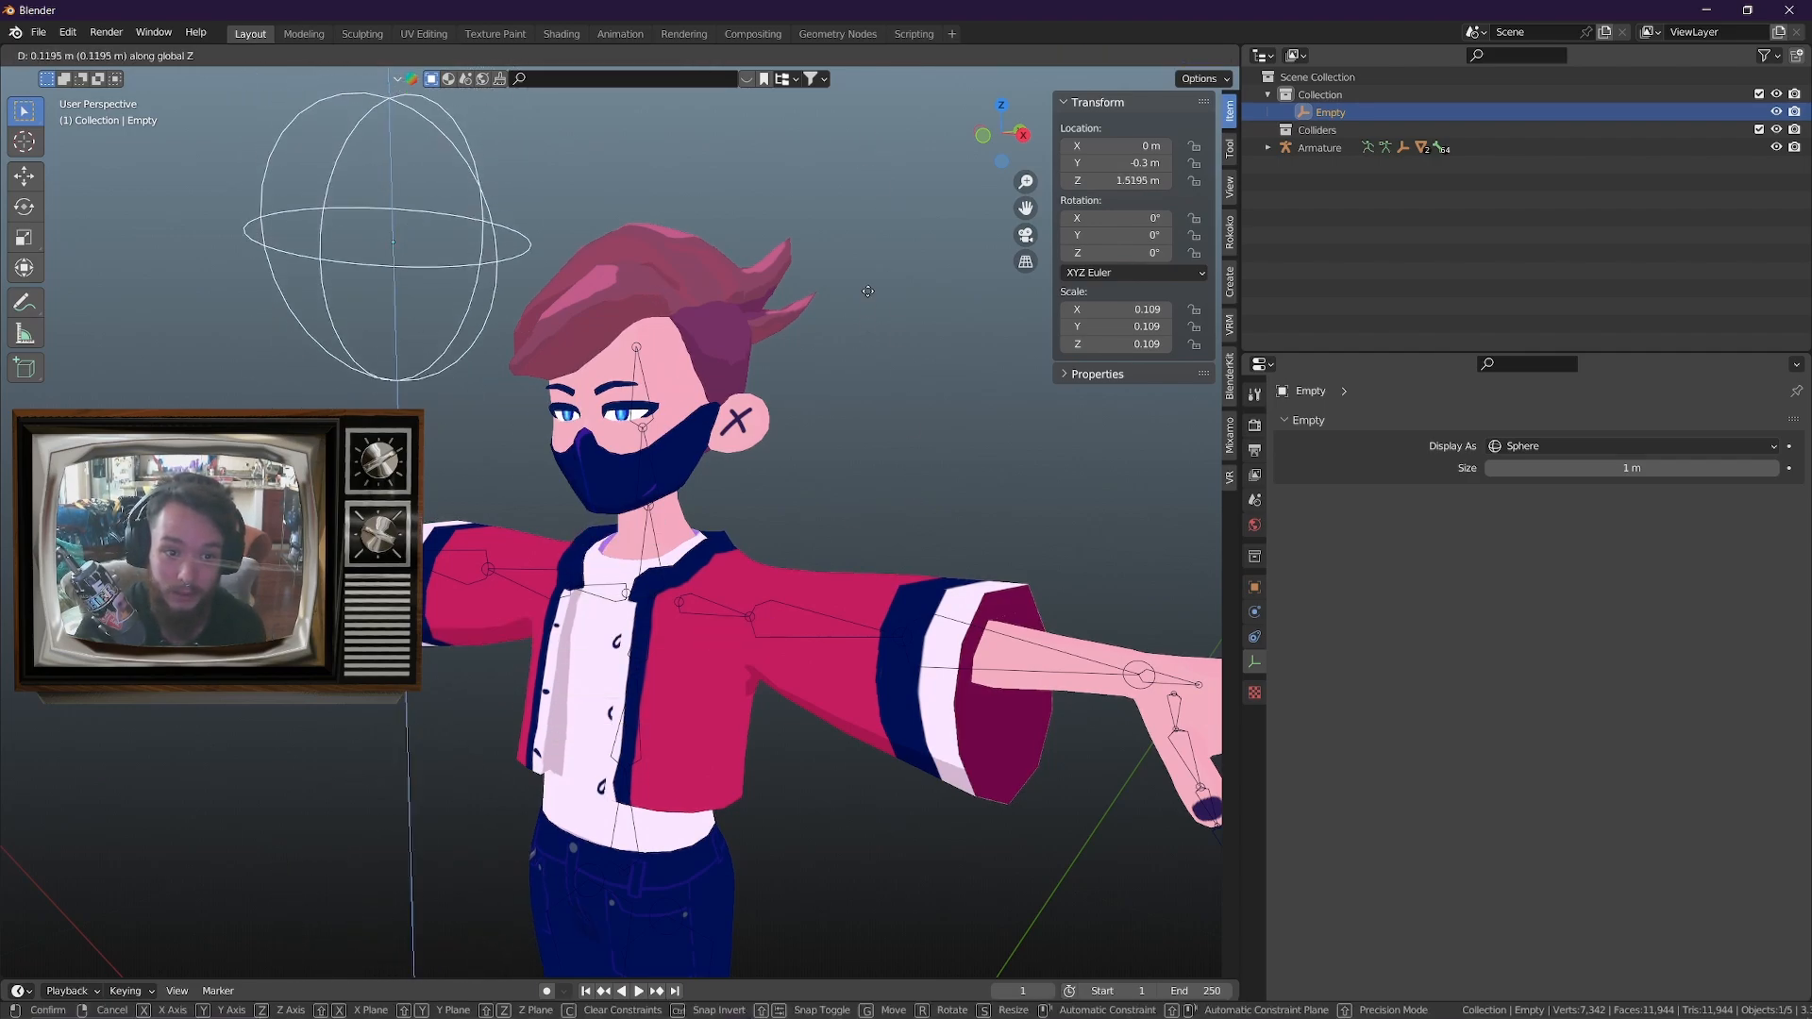
pyautogui.rightClick(818, 108)
# Try the expression max(0, var +1.4) in the body mesh's _LookDown driver
pyautogui.click(750, 427)
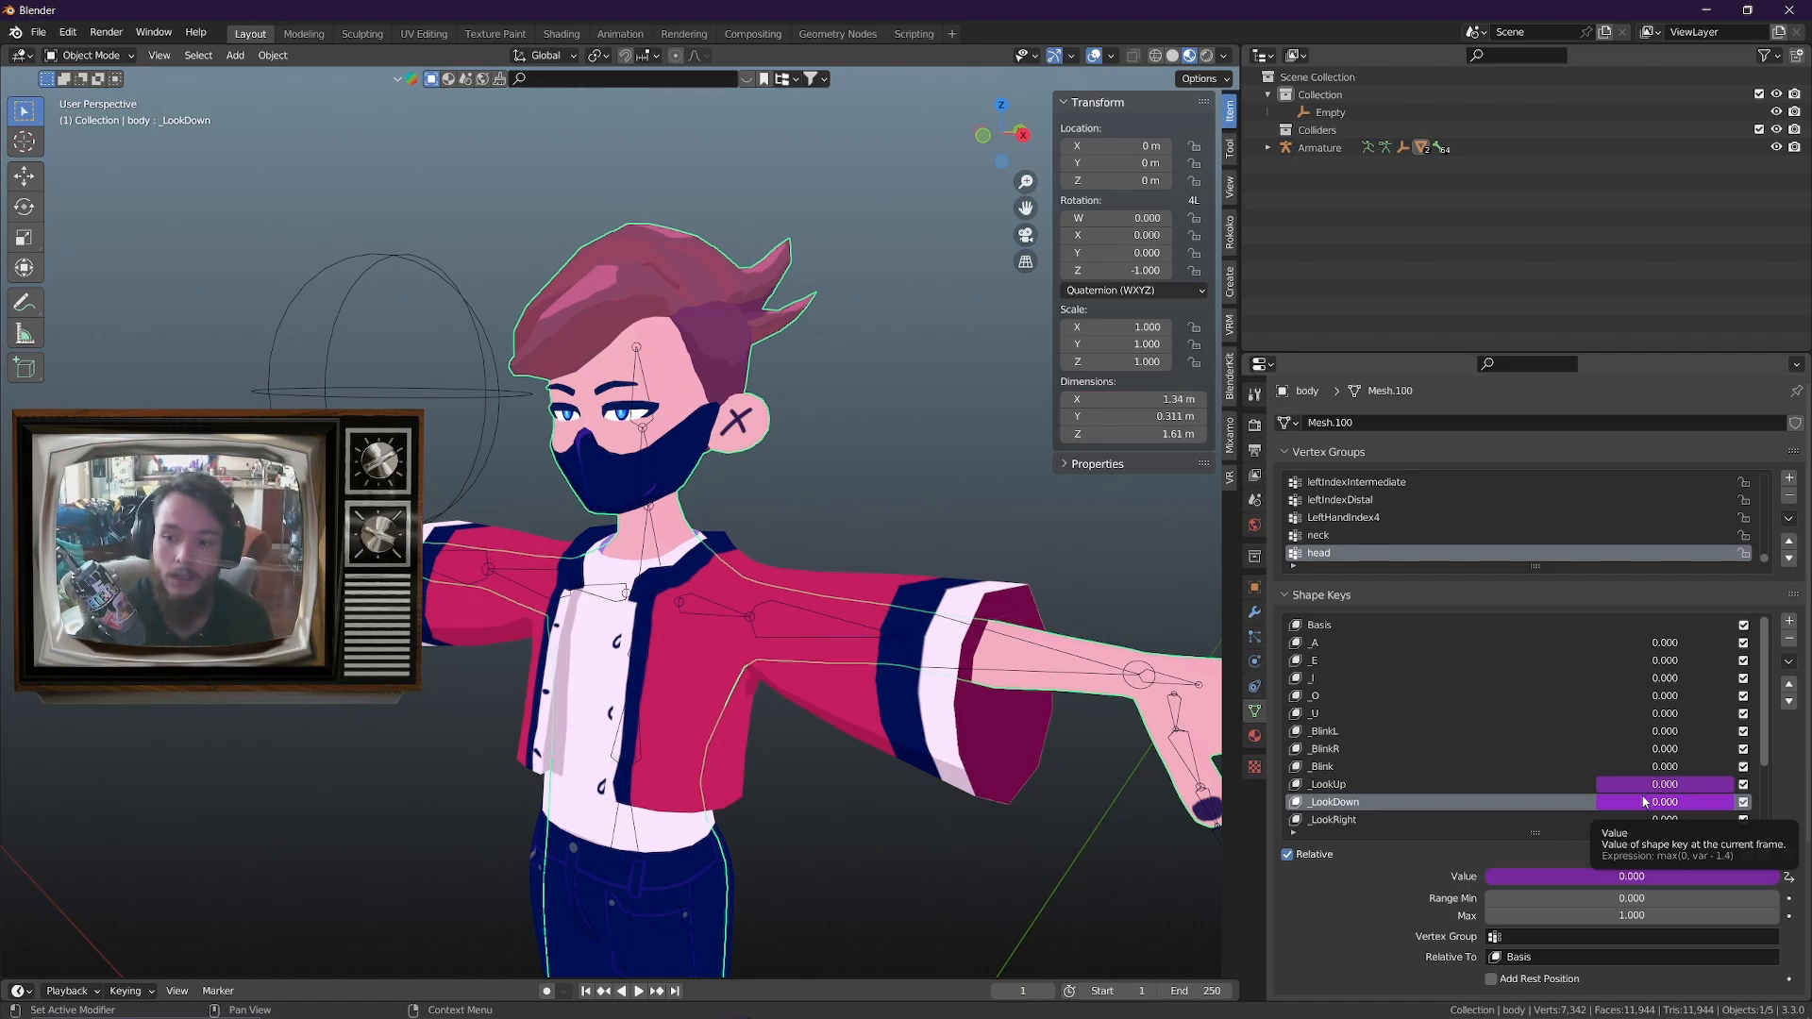
pyautogui.rightClick(1675, 878)
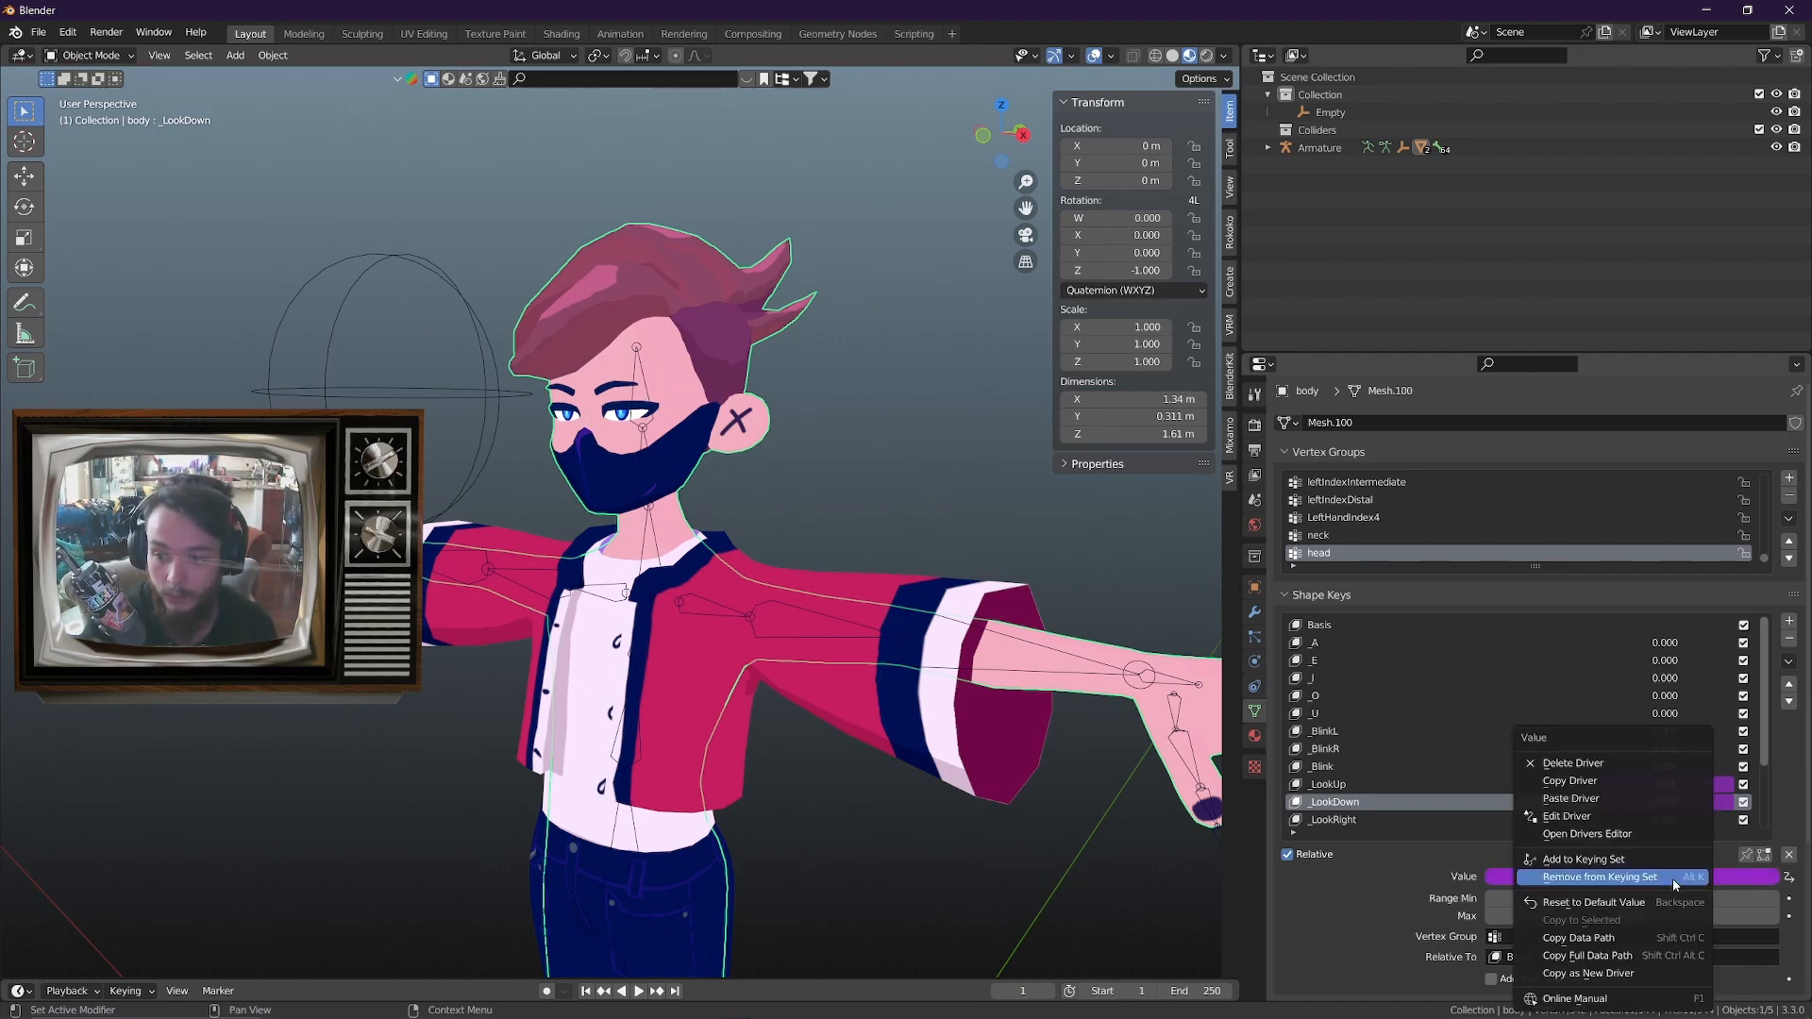
pyautogui.click(1568, 810)
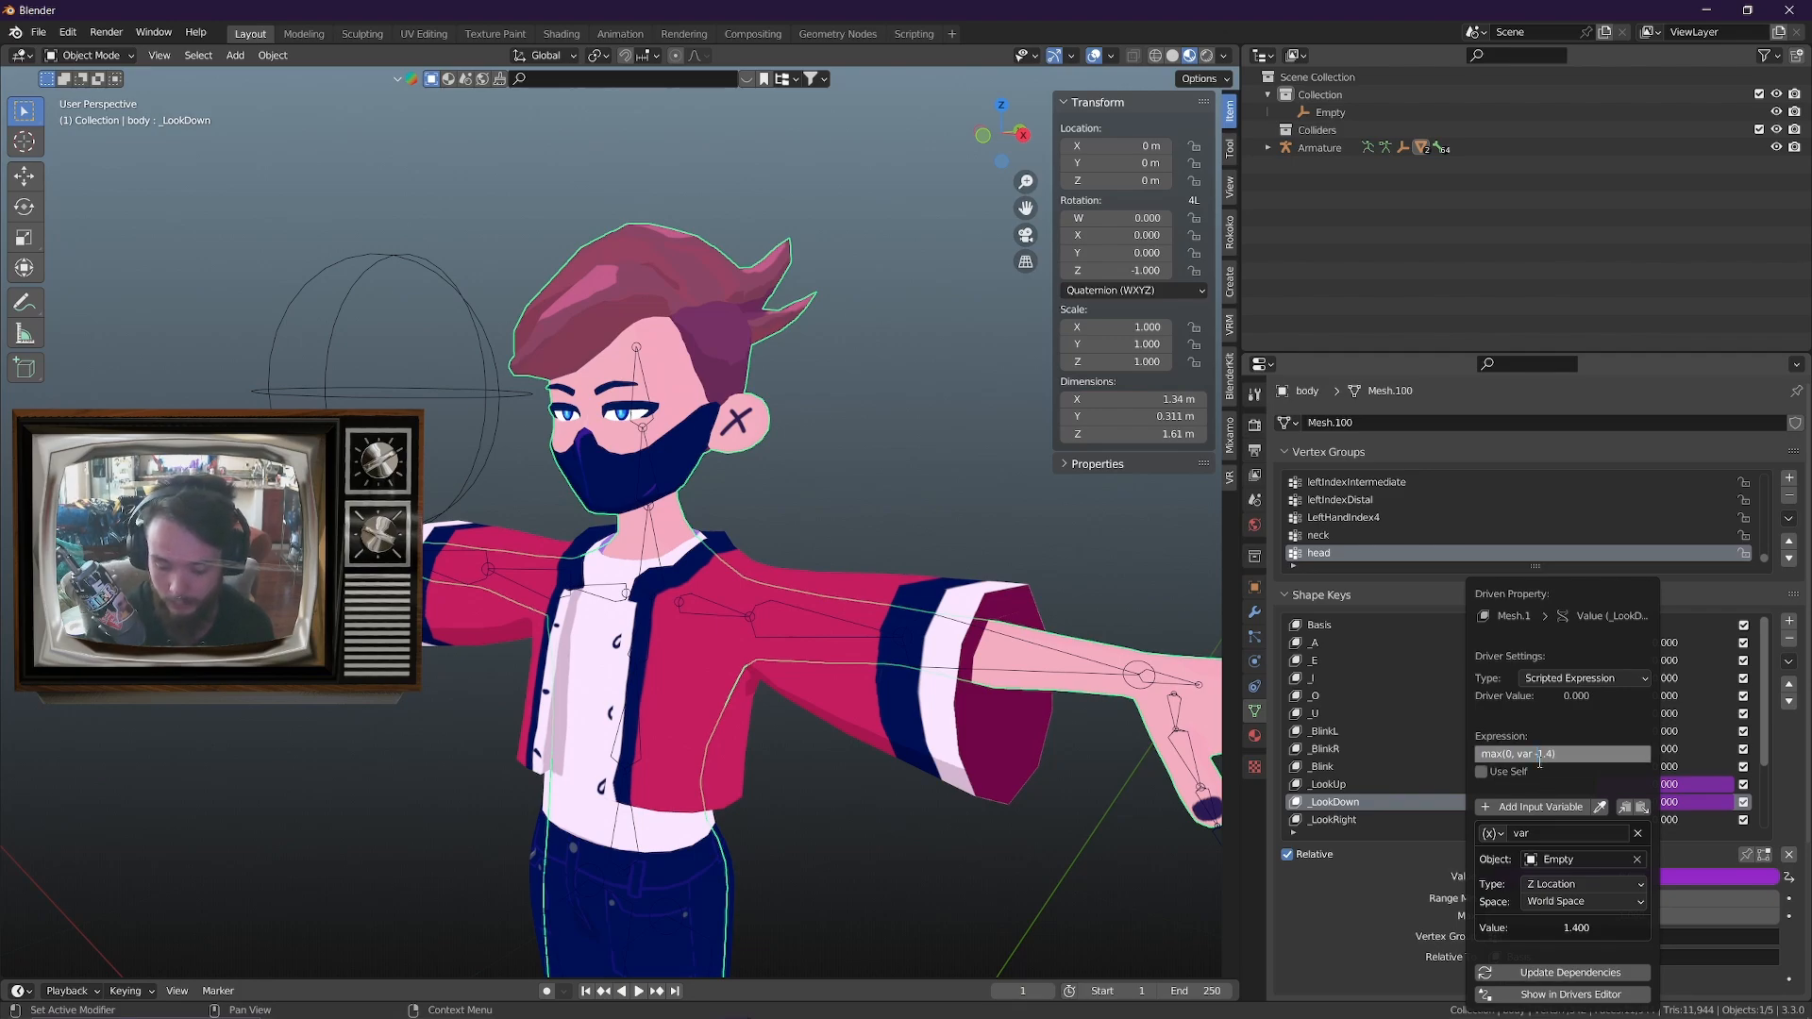
pyautogui.write('+')
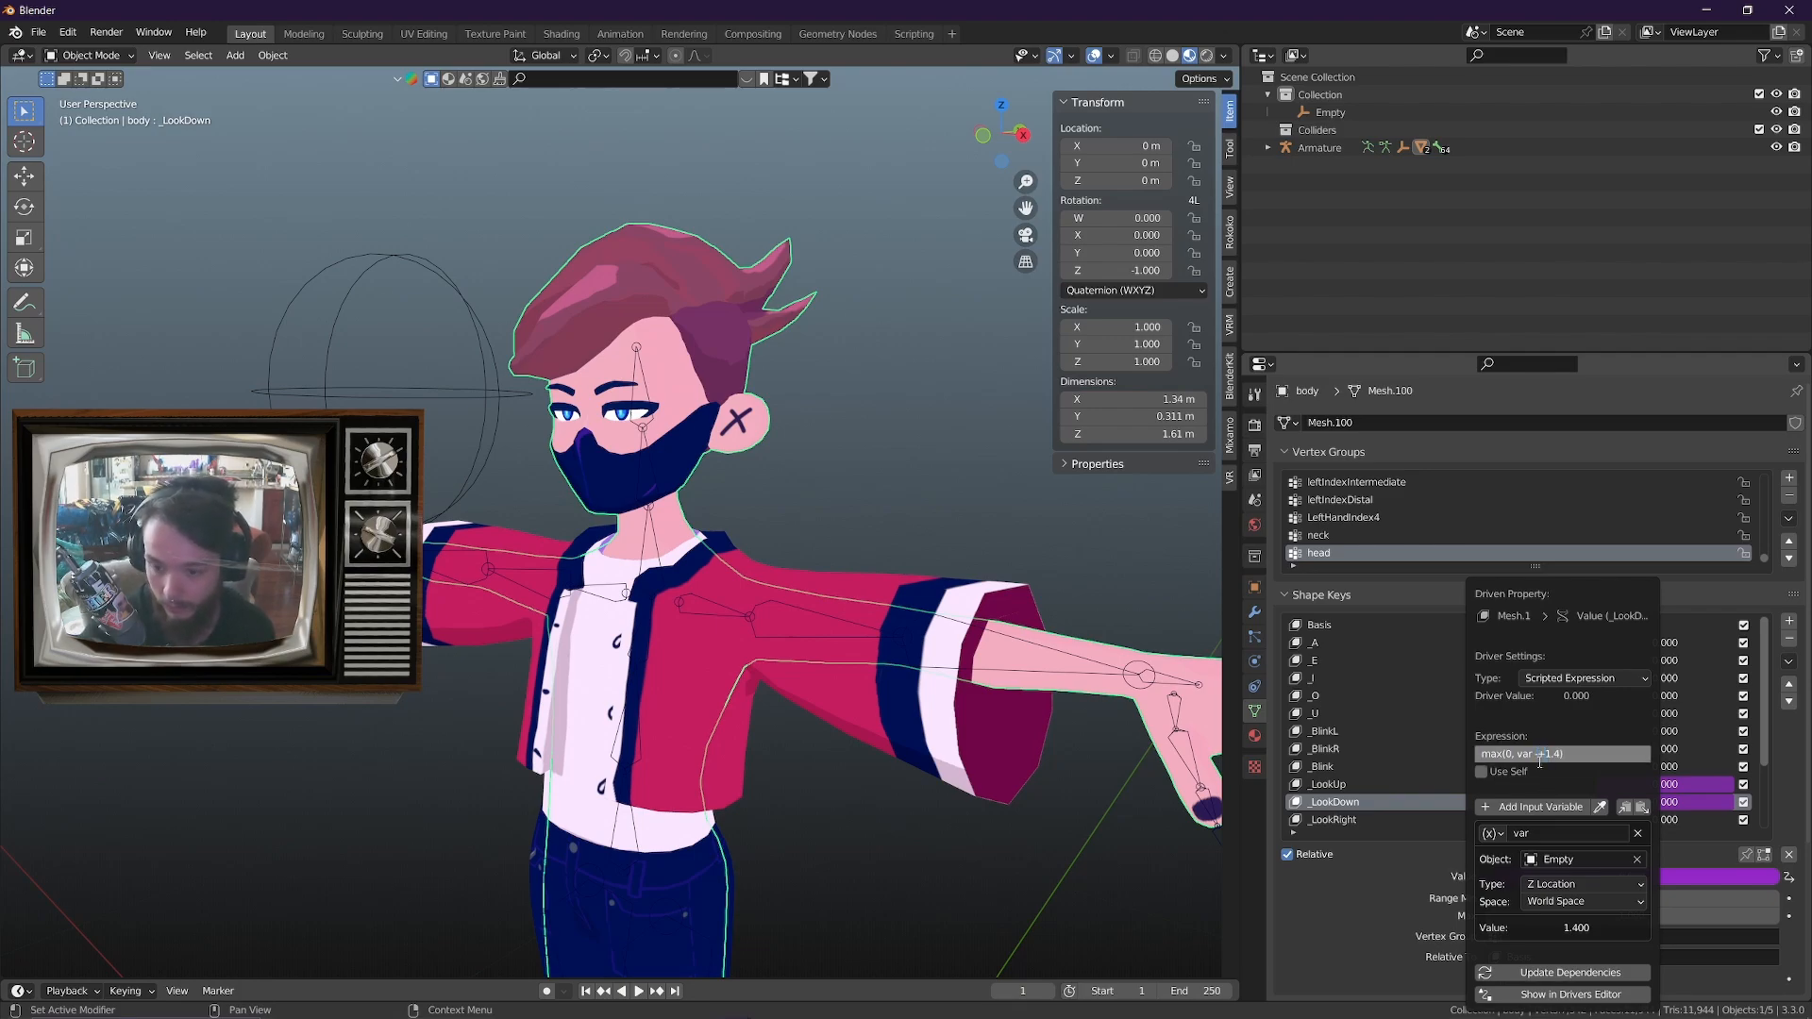
pyautogui.press('Return')
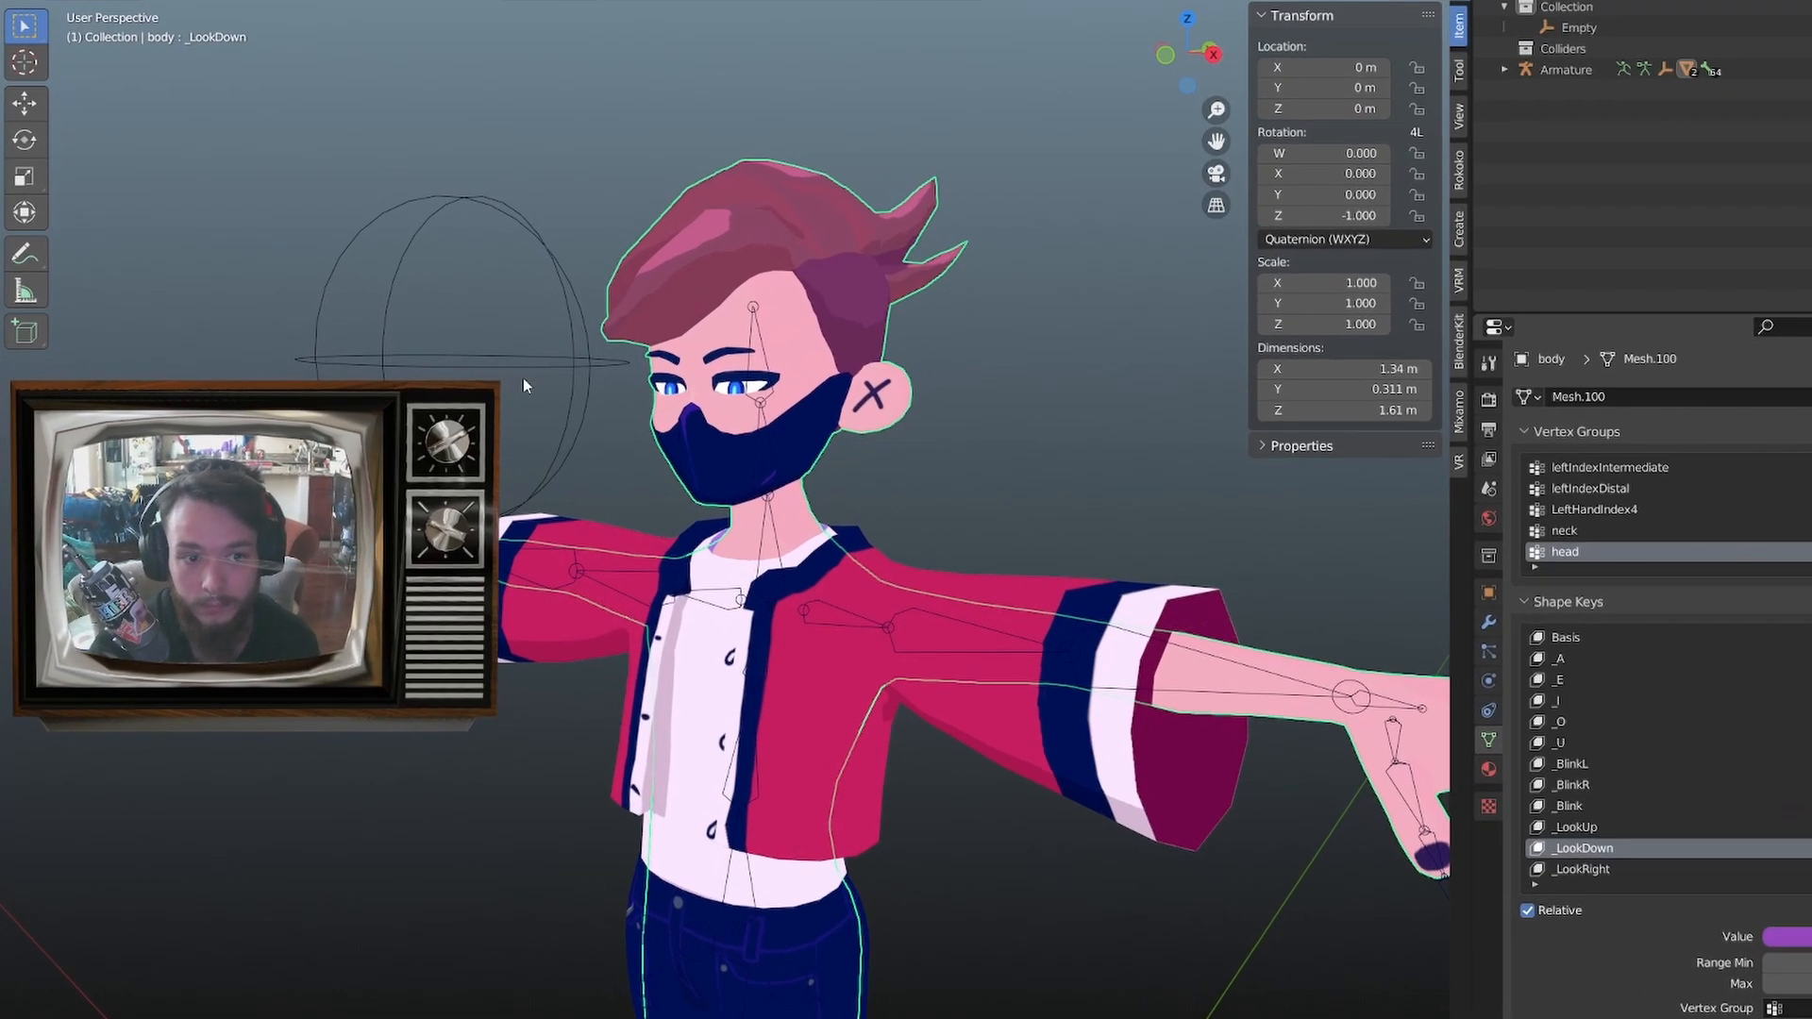
# Test moving the sphere empty along Z while viewing the avatar from its other side, then cancel and reselect the body mesh
pyautogui.click(470, 396)
pyautogui.press('g')
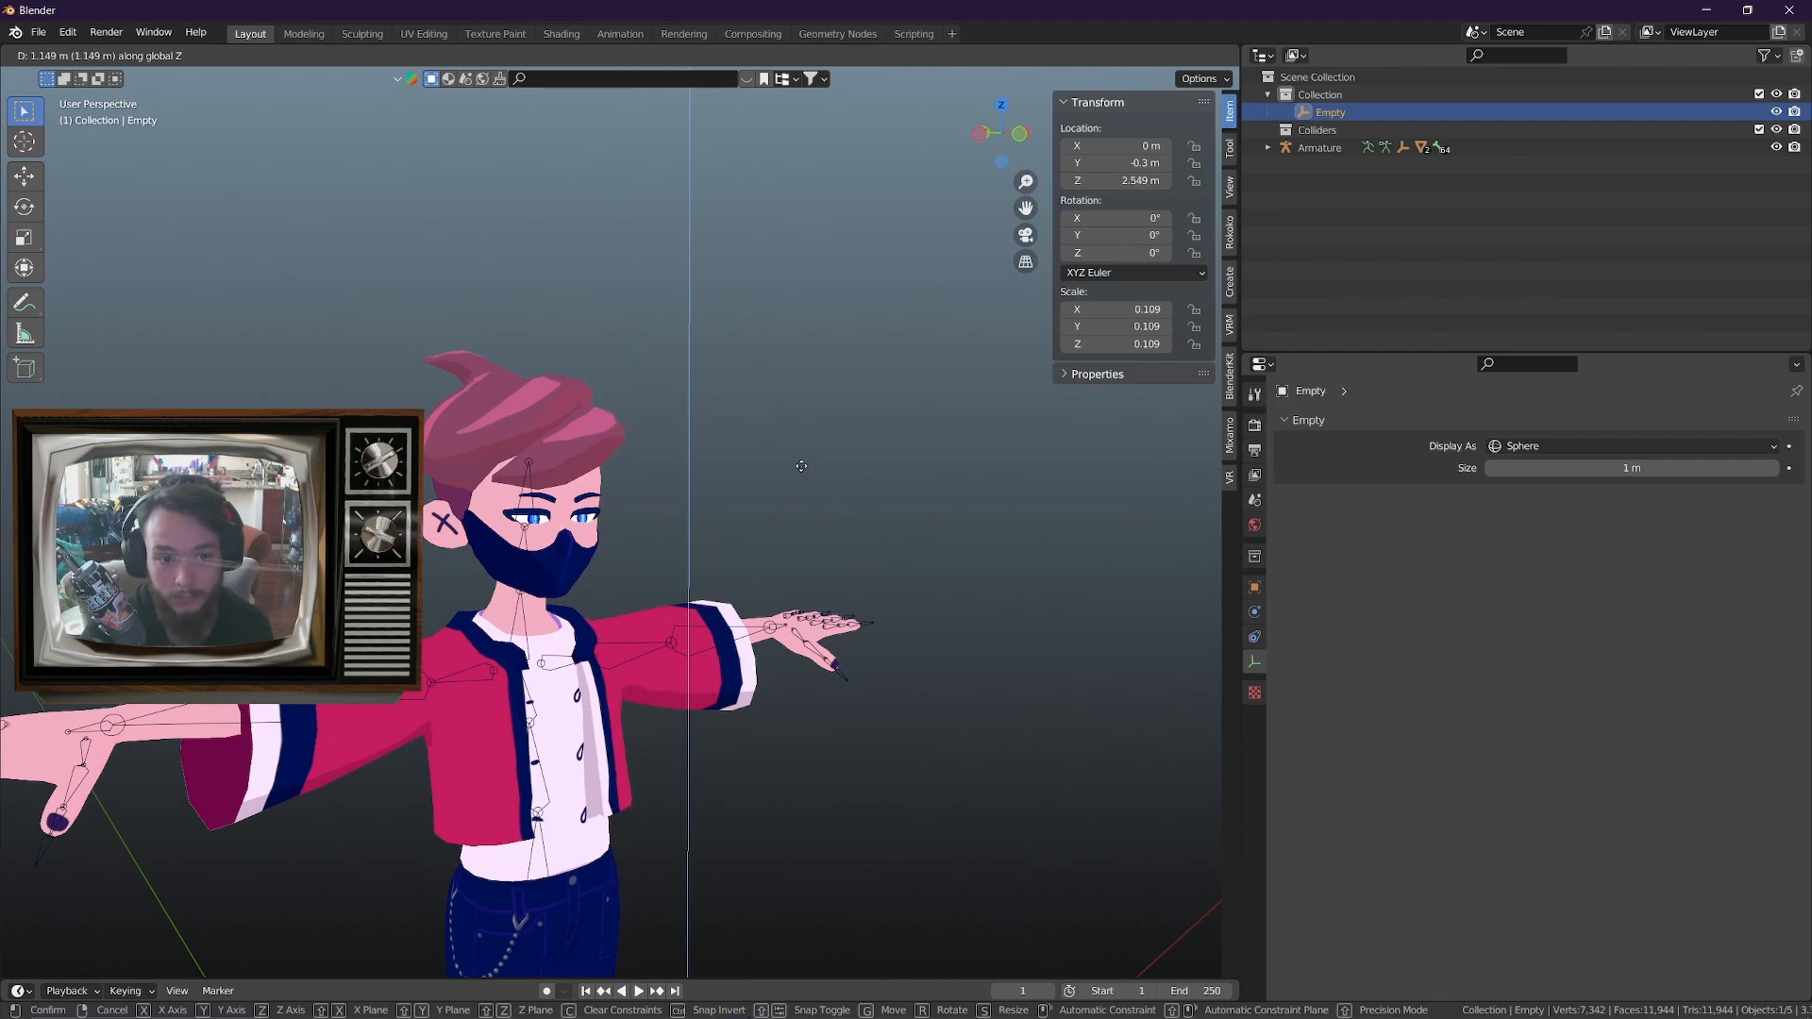
pyautogui.rightClick(894, 860)
pyautogui.click(601, 830)
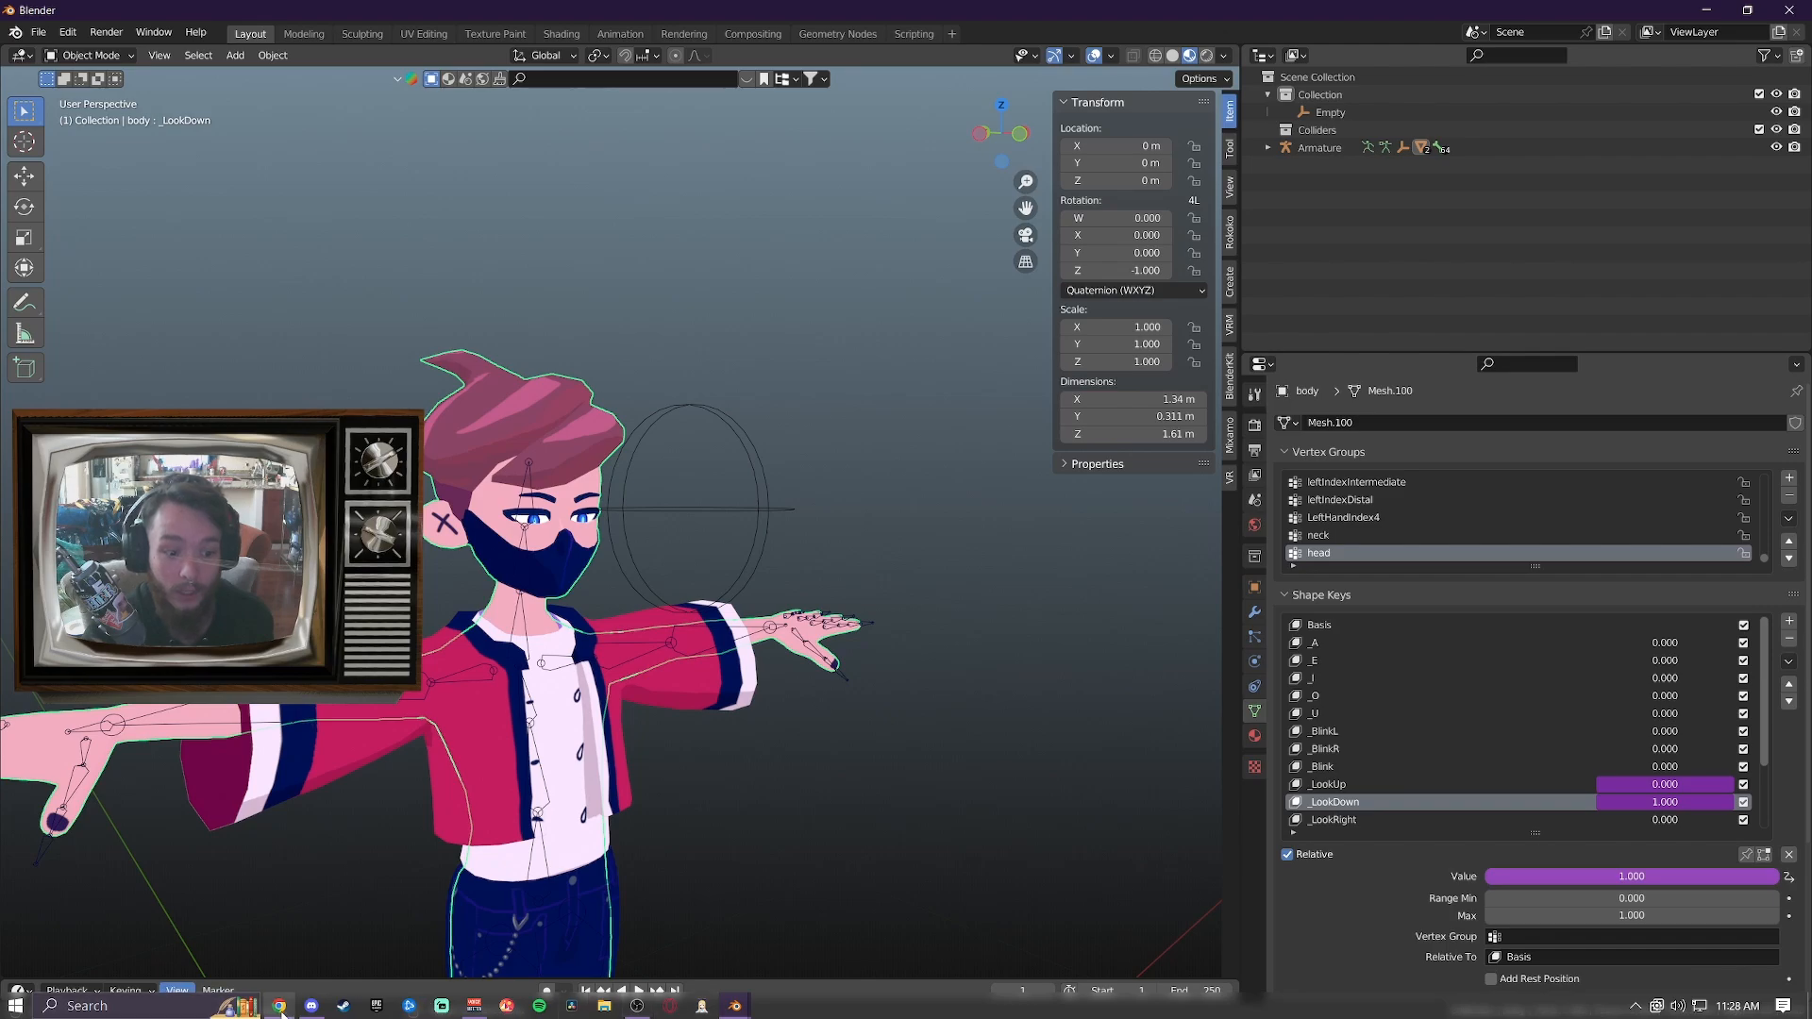
# Switch to ChatGPT and ask for a look-down driver using the same controller, so the eyes look down when it goes negative in Z
pyautogui.click(280, 1007)
pyautogui.scroll(-2, 888, 871)
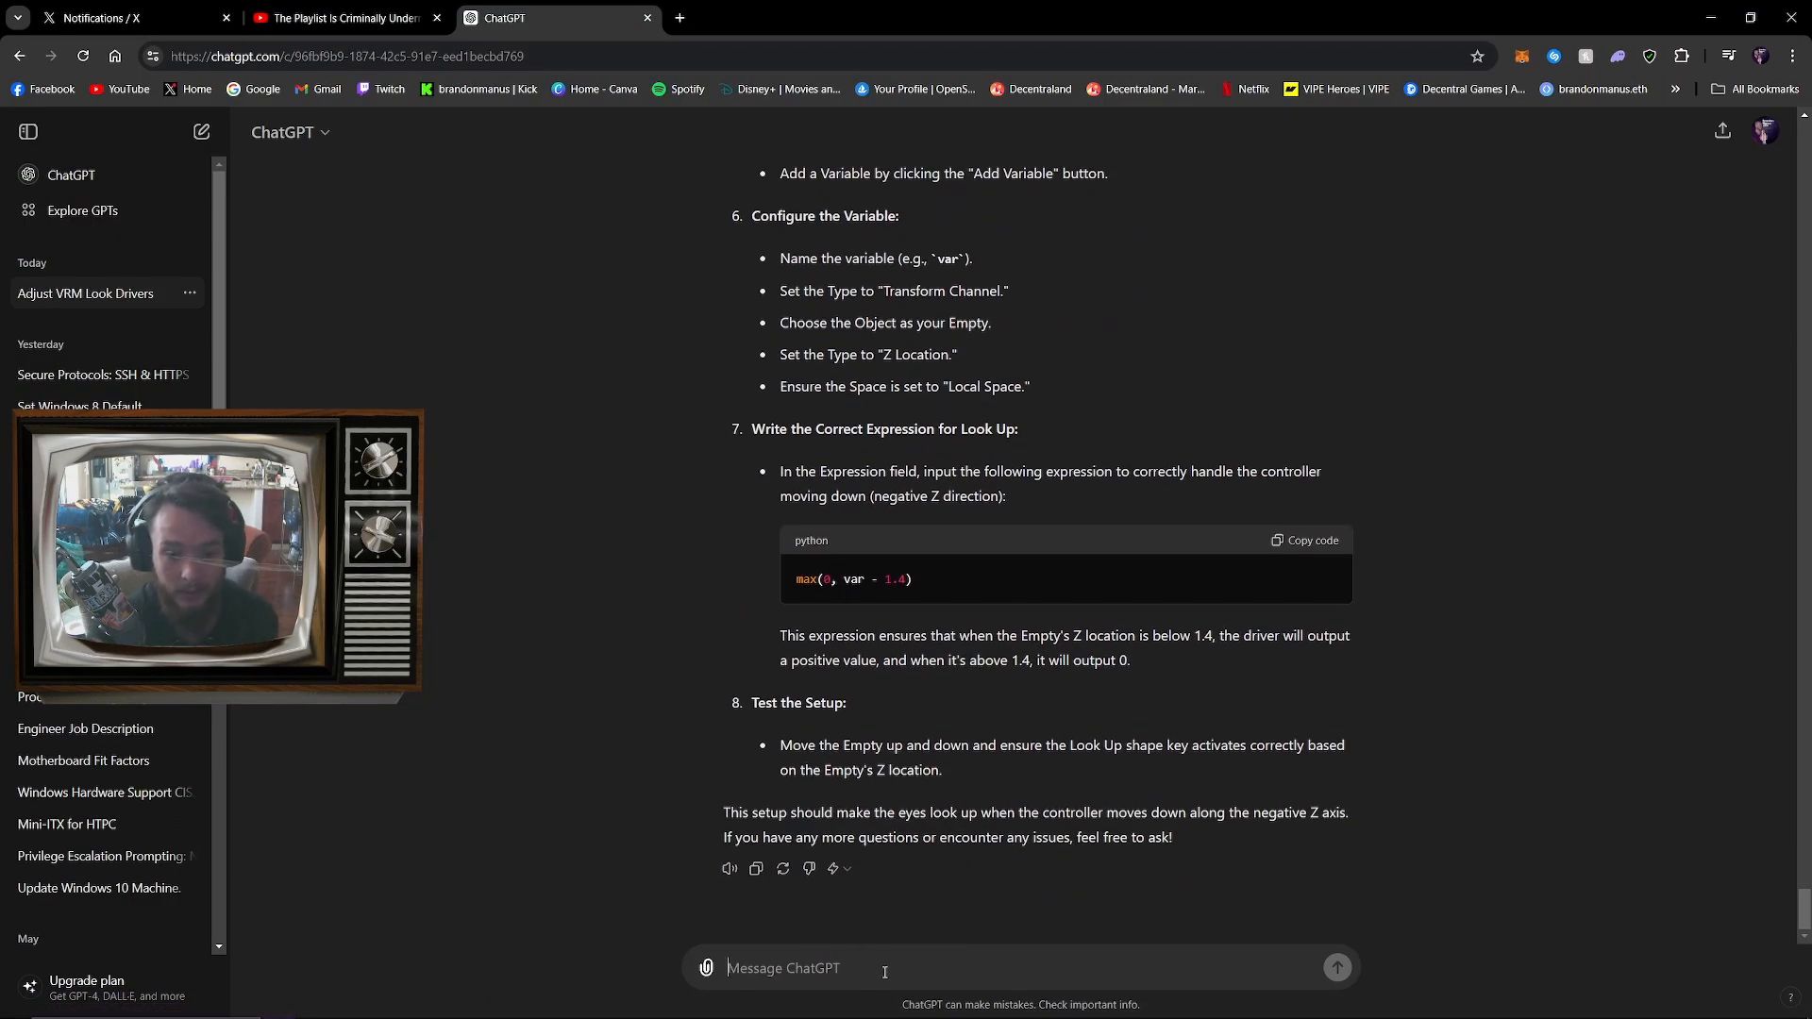
pyautogui.write('Perfec')
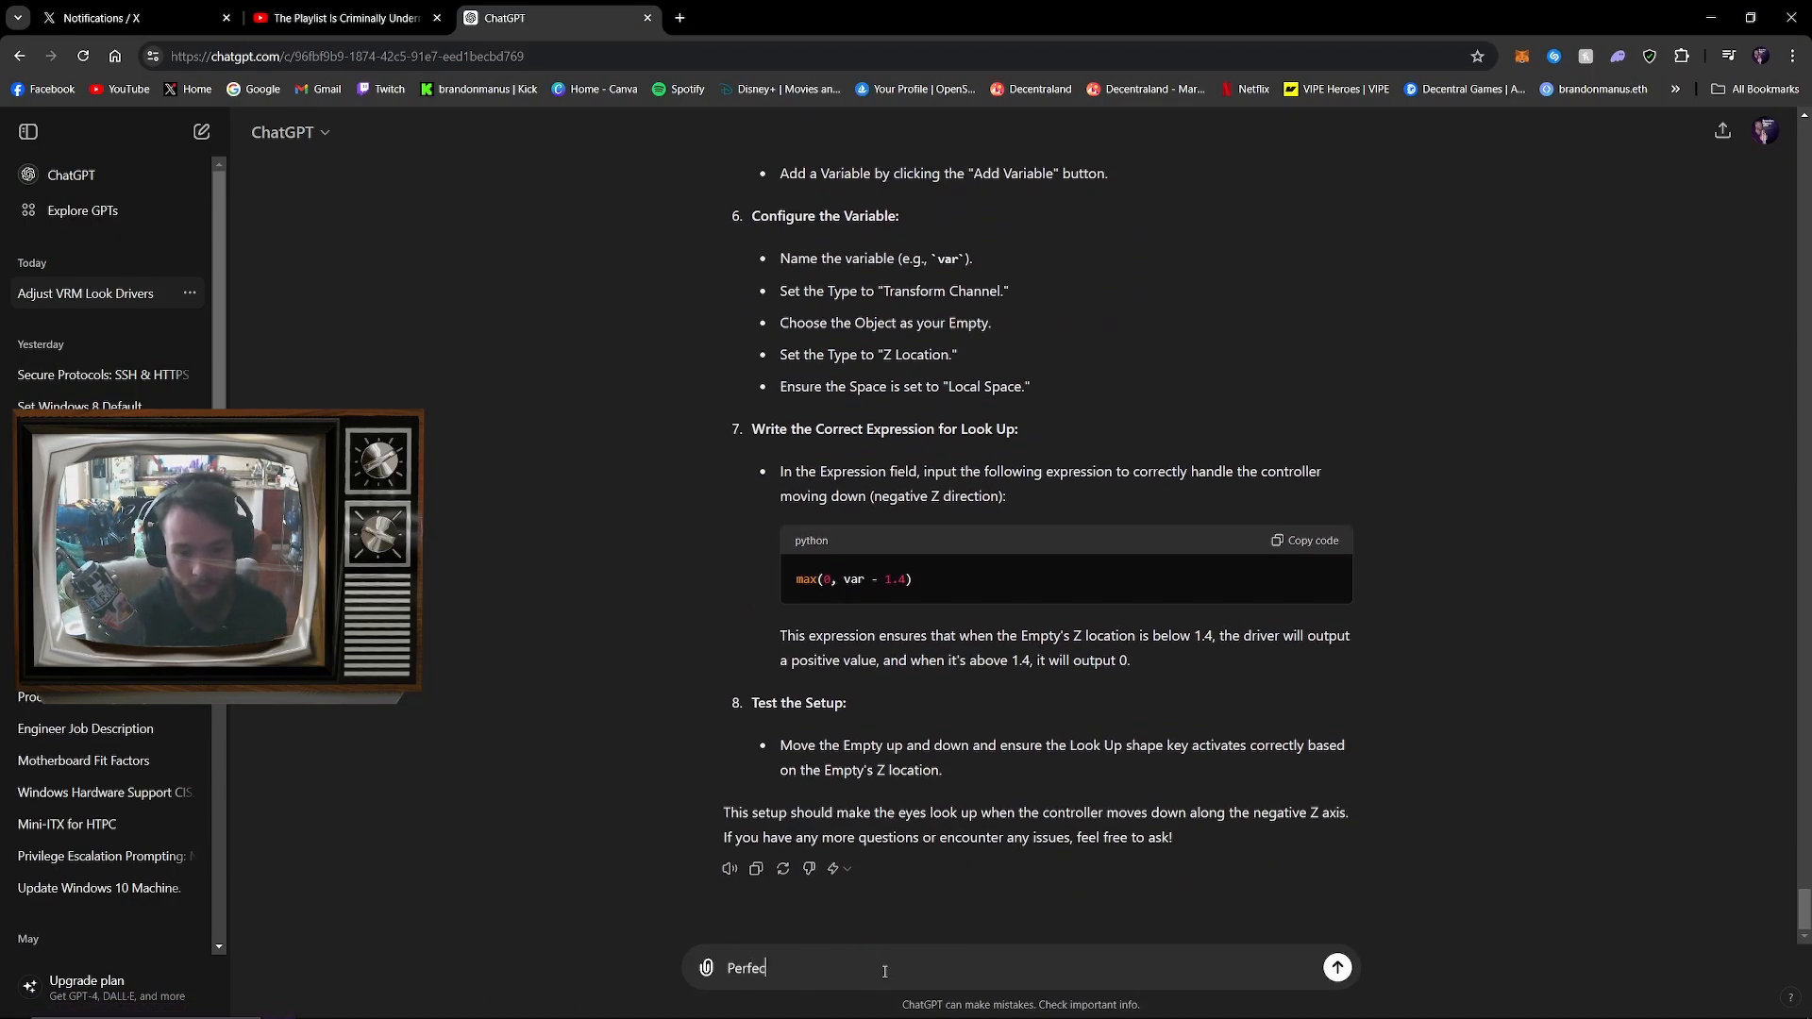
pyautogui.write('t! Now i have a look down that i want to use the same controller with. When it goes negative in the')
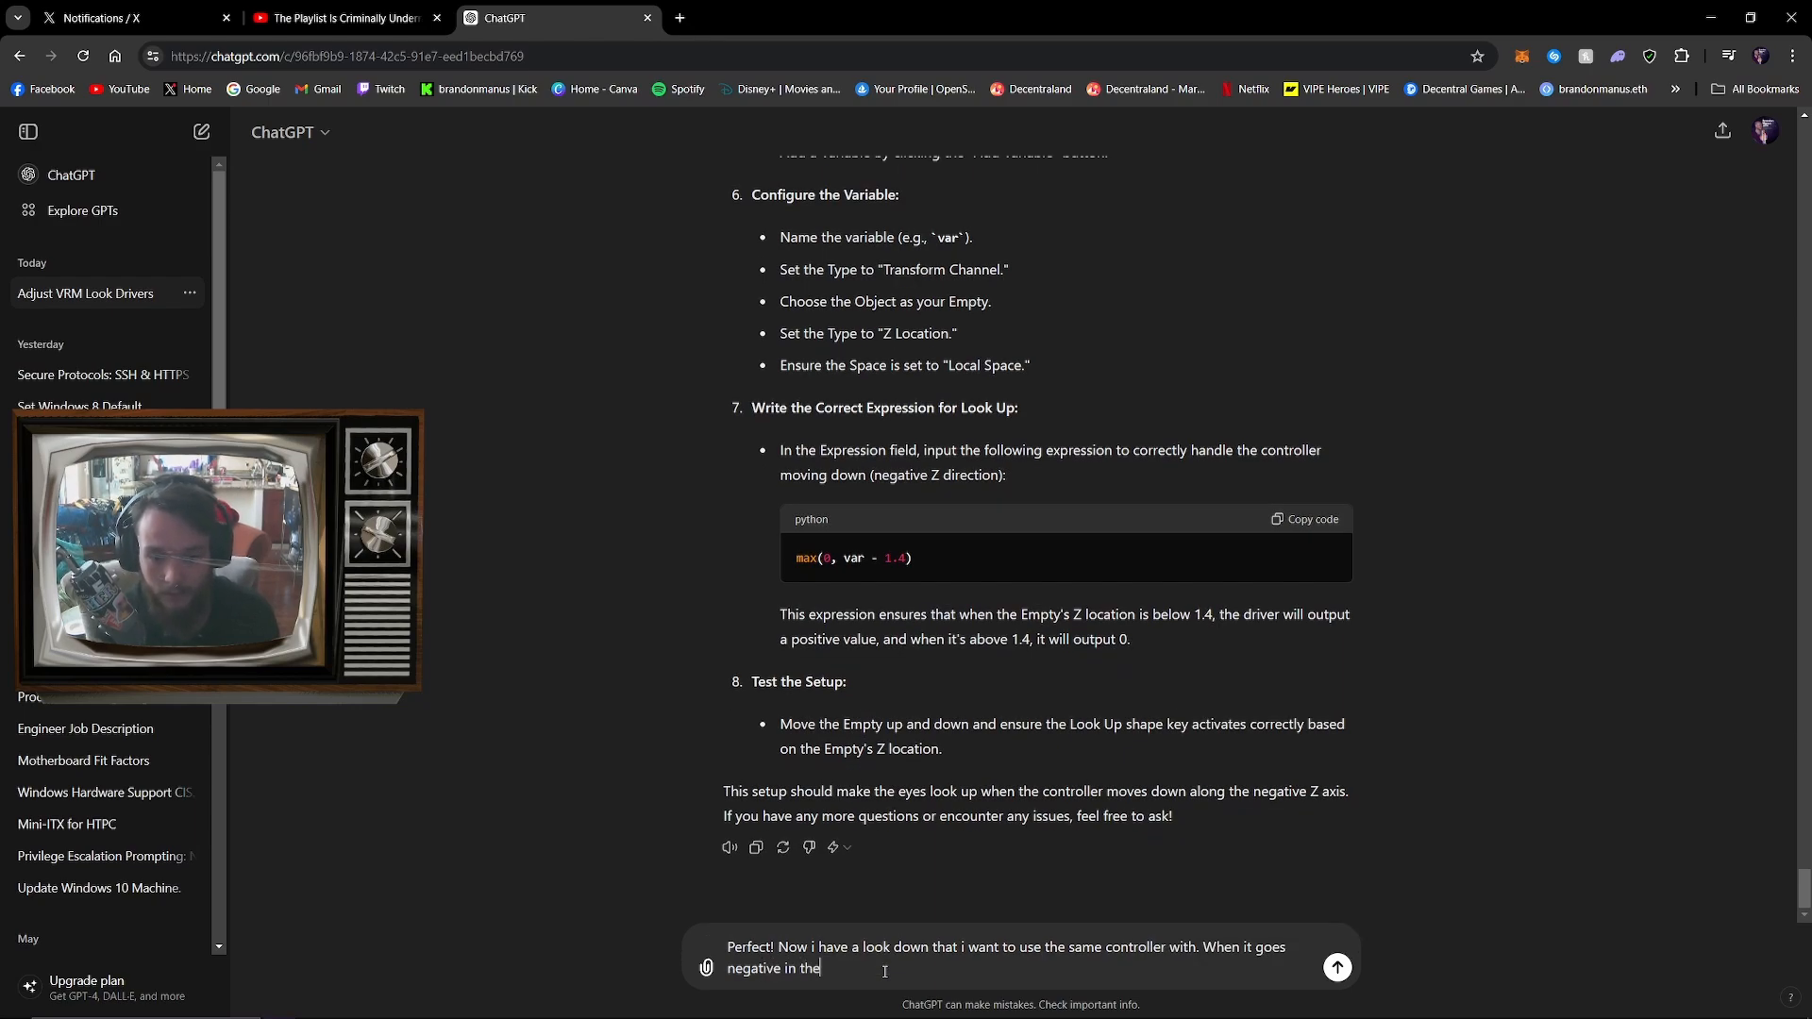
pyautogui.write(' Z access the eyes look down')
pyautogui.press('Return')
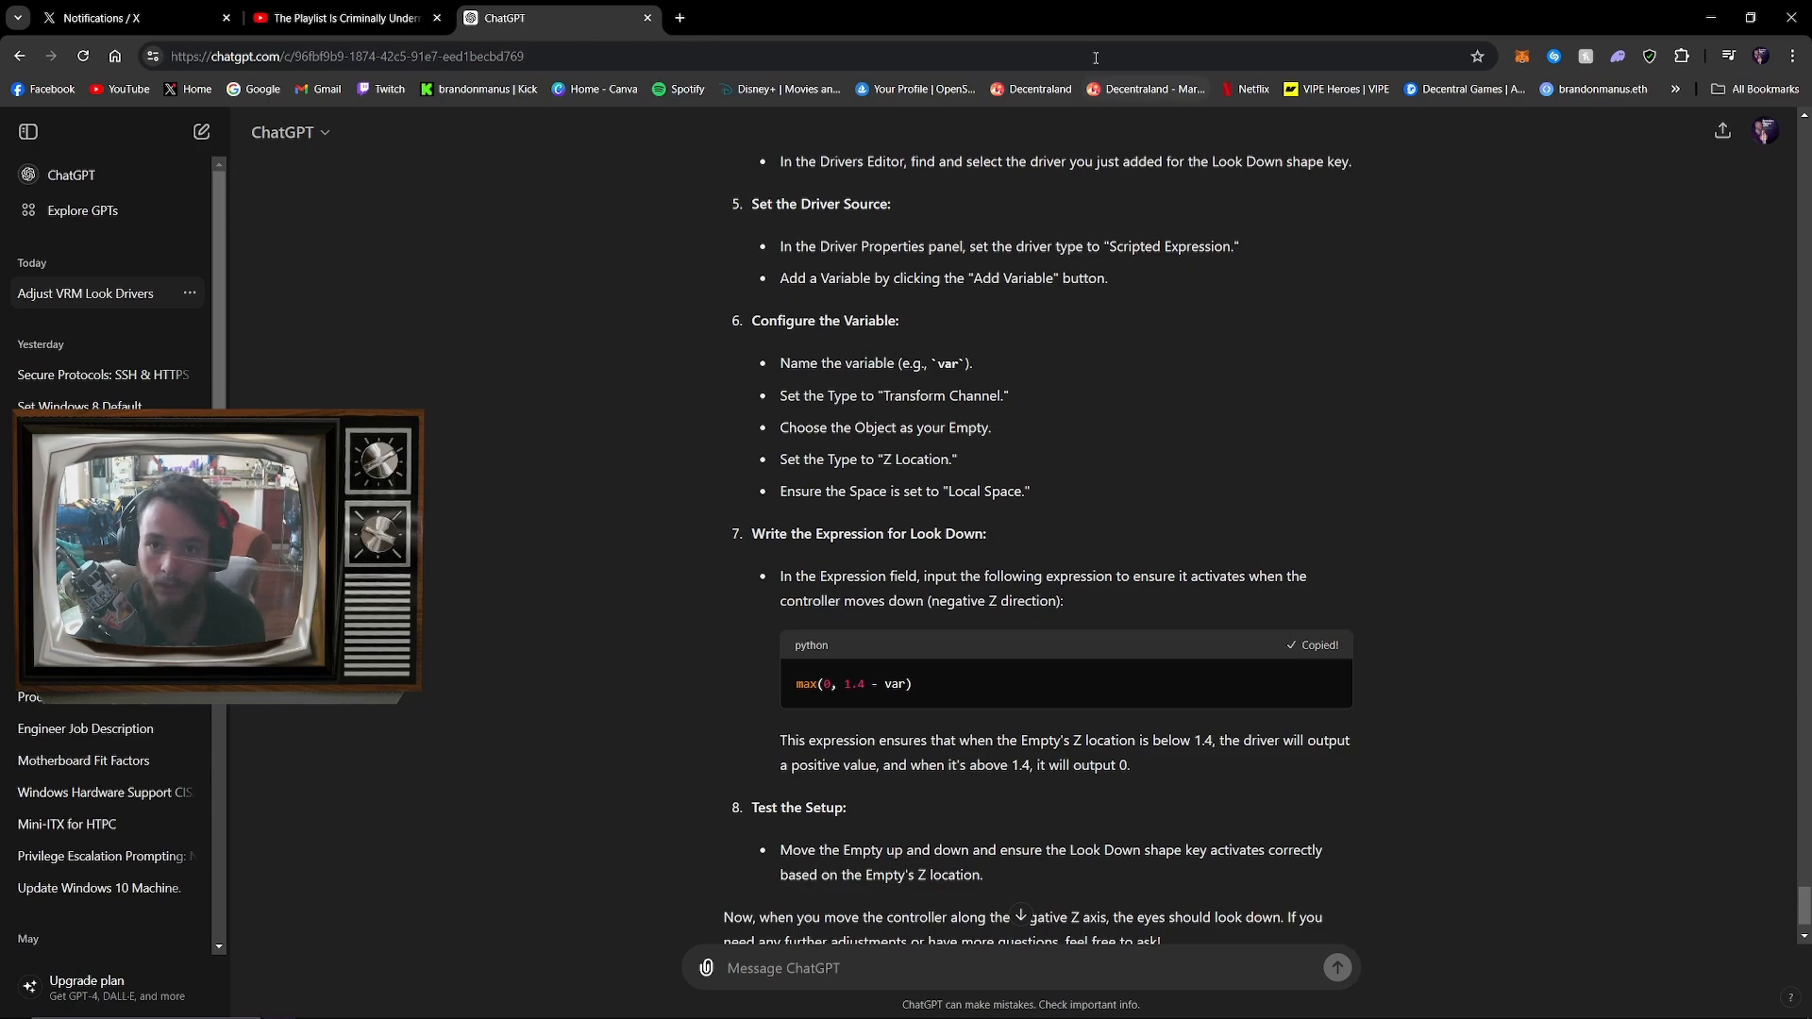
# Return to Blender and replace the _LookDown driver expression with ChatGPT's max(0, 1.4 - var)
pyautogui.moveTo(1093, 22)
pyautogui.mouseDown()
pyautogui.moveTo(1161, 2)
pyautogui.moveTo(1114, 0)
pyautogui.mouseUp()
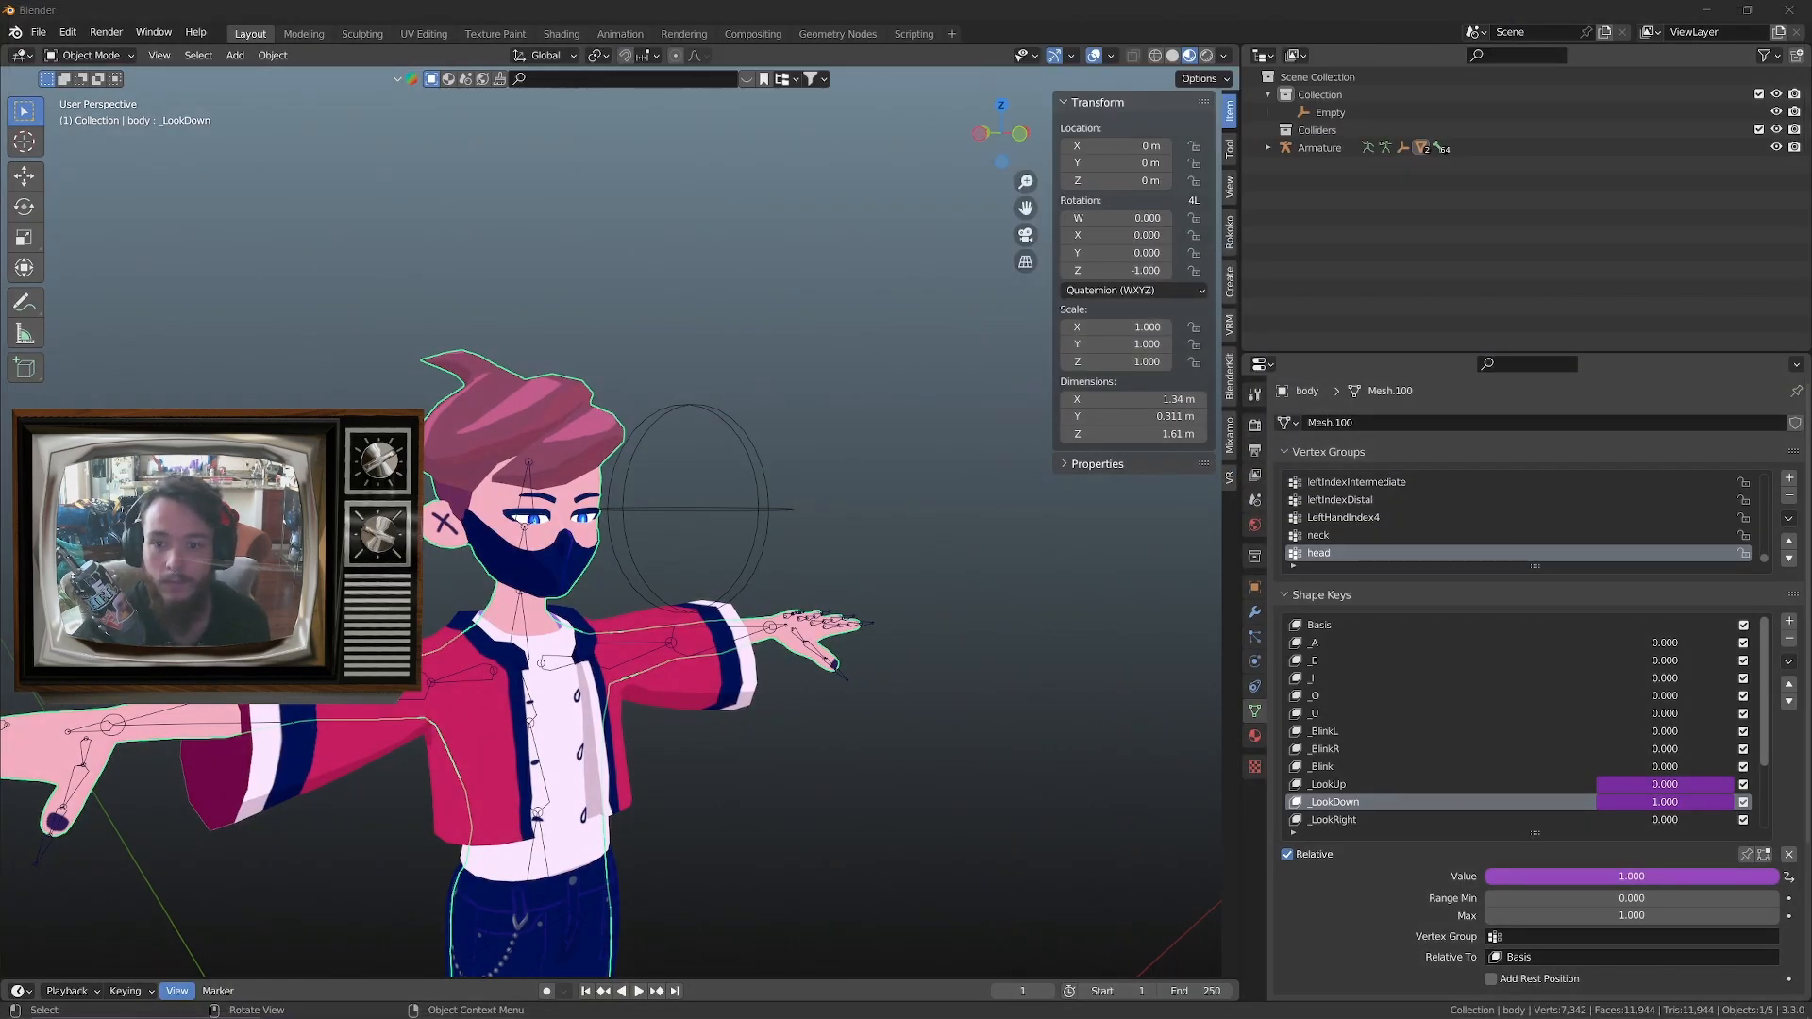
pyautogui.rightClick(1634, 808)
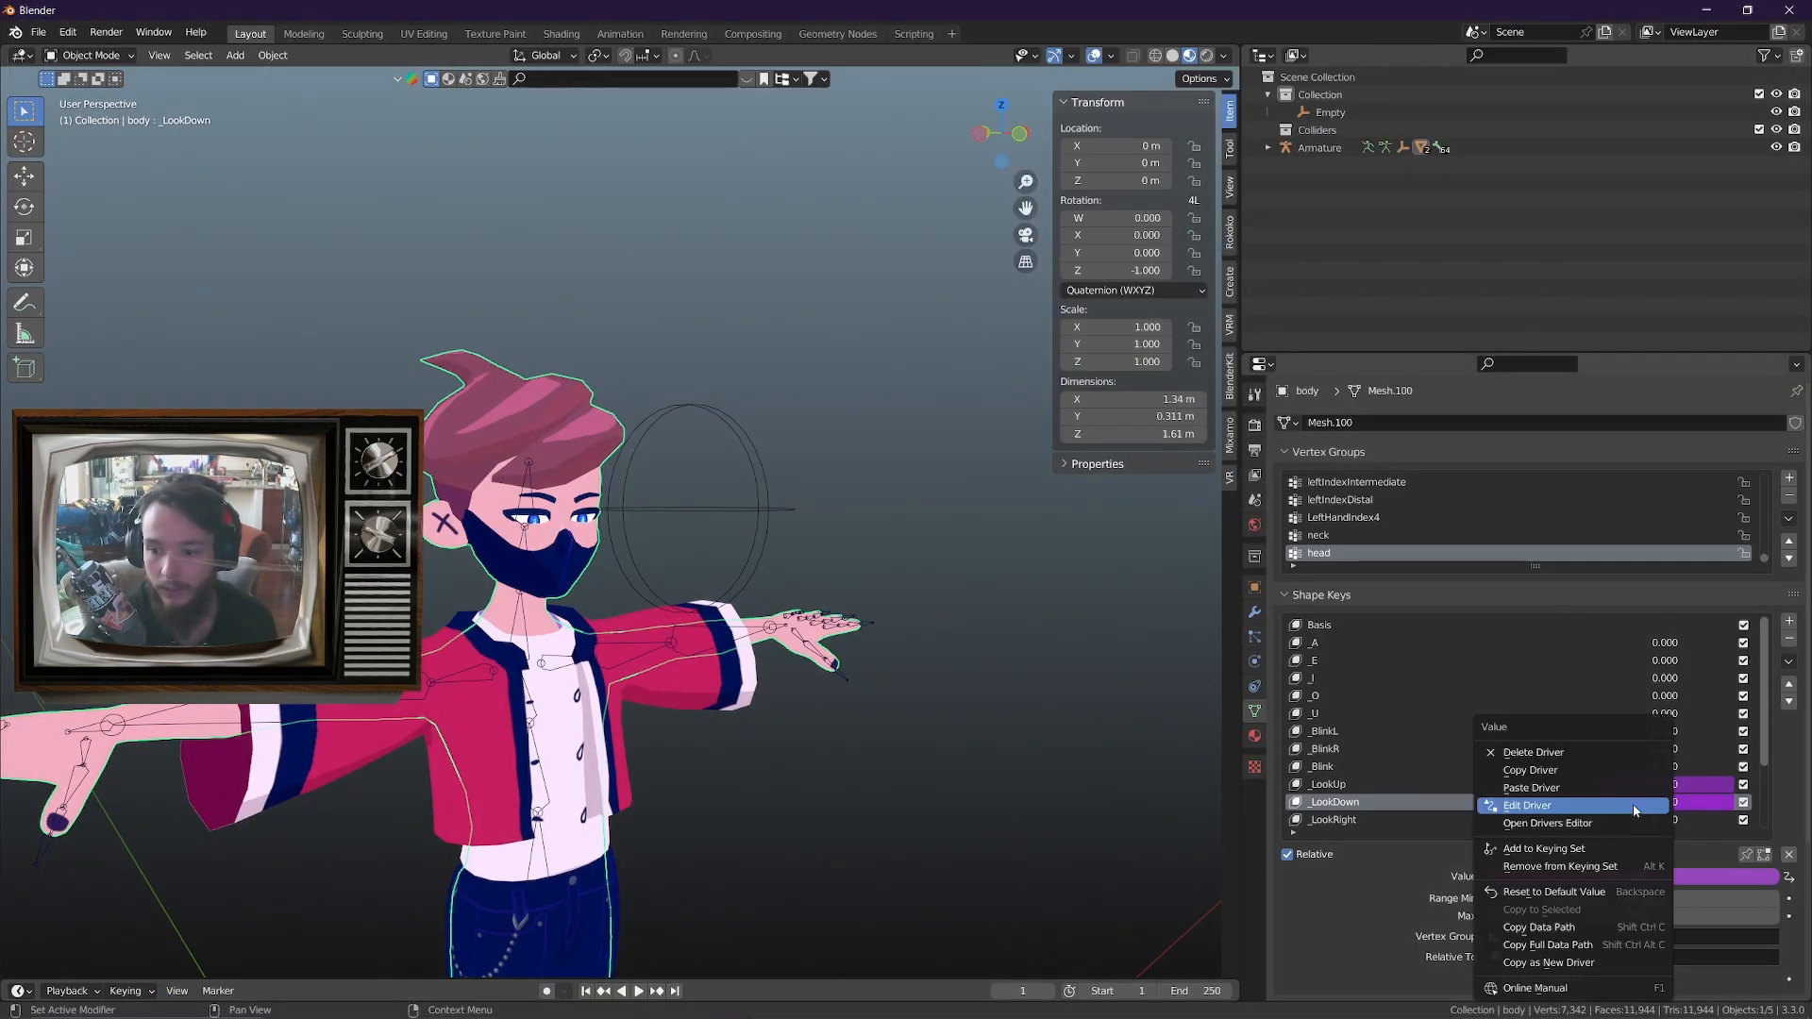
pyautogui.click(1624, 808)
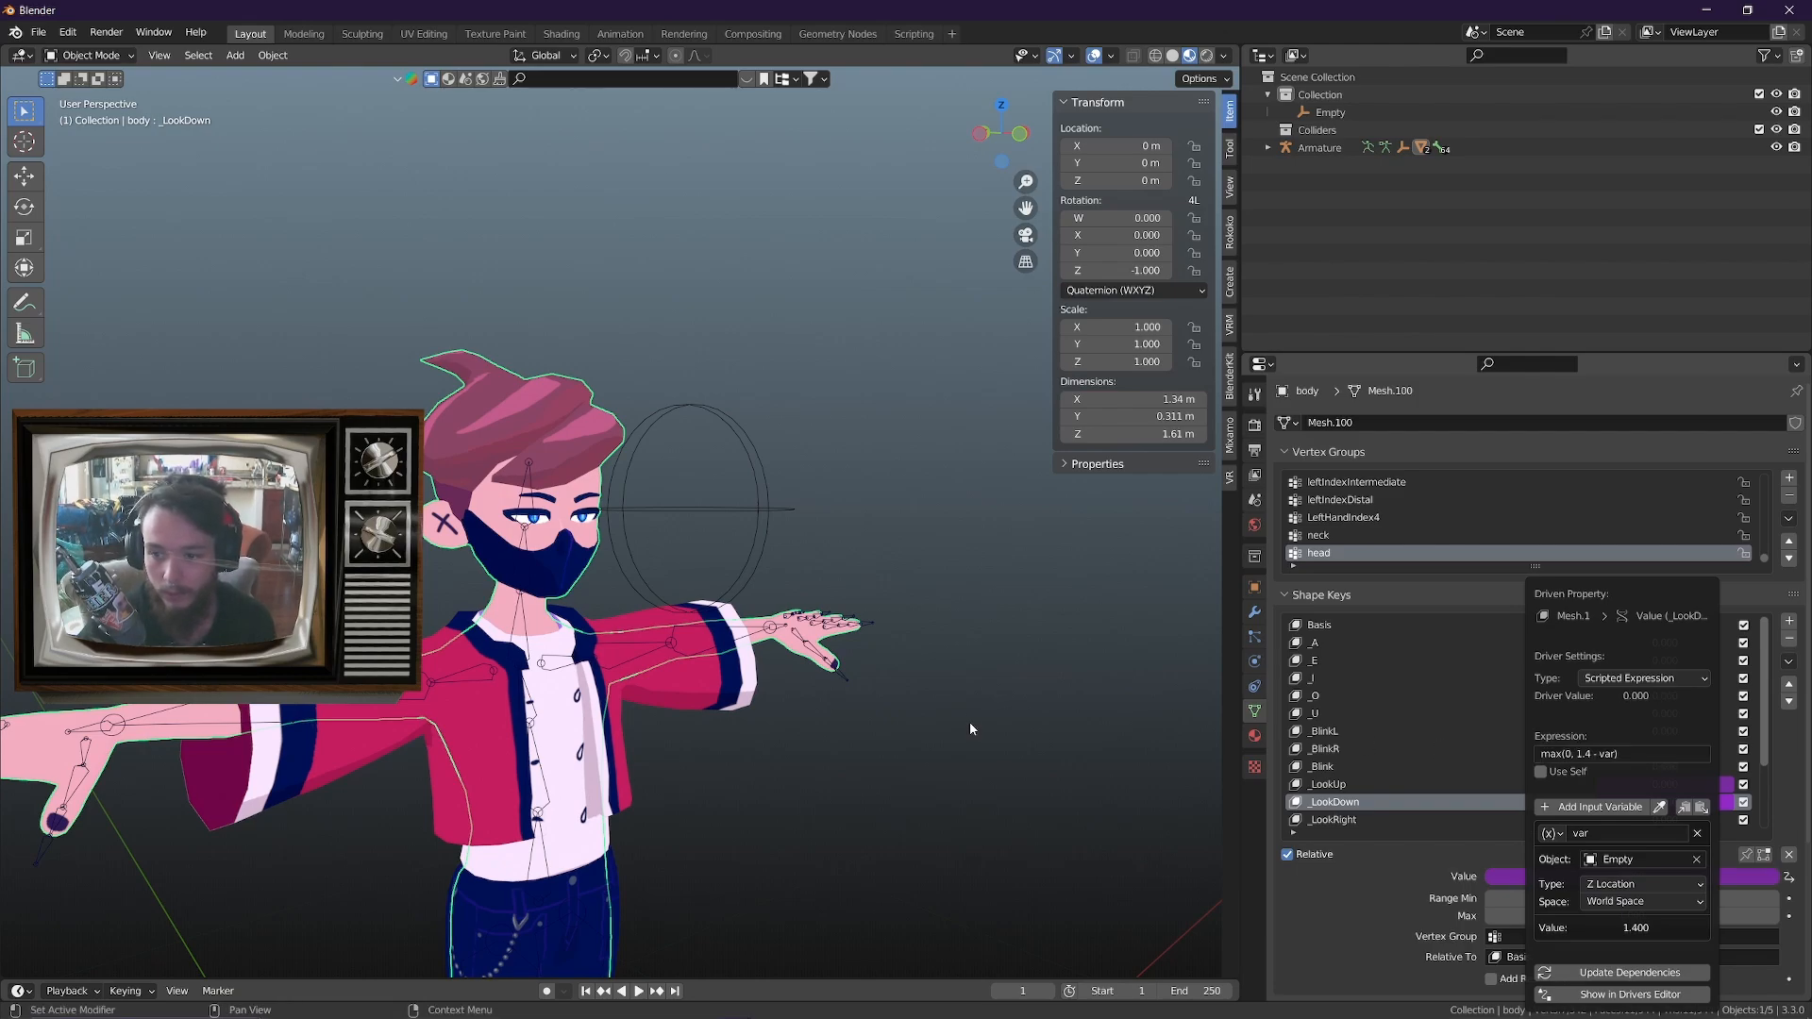
# Test raising the sphere empty along Z with the new _LookDown expression in place, then cancel the move
pyautogui.click(760, 506)
pyautogui.press('g')
pyautogui.press('z')
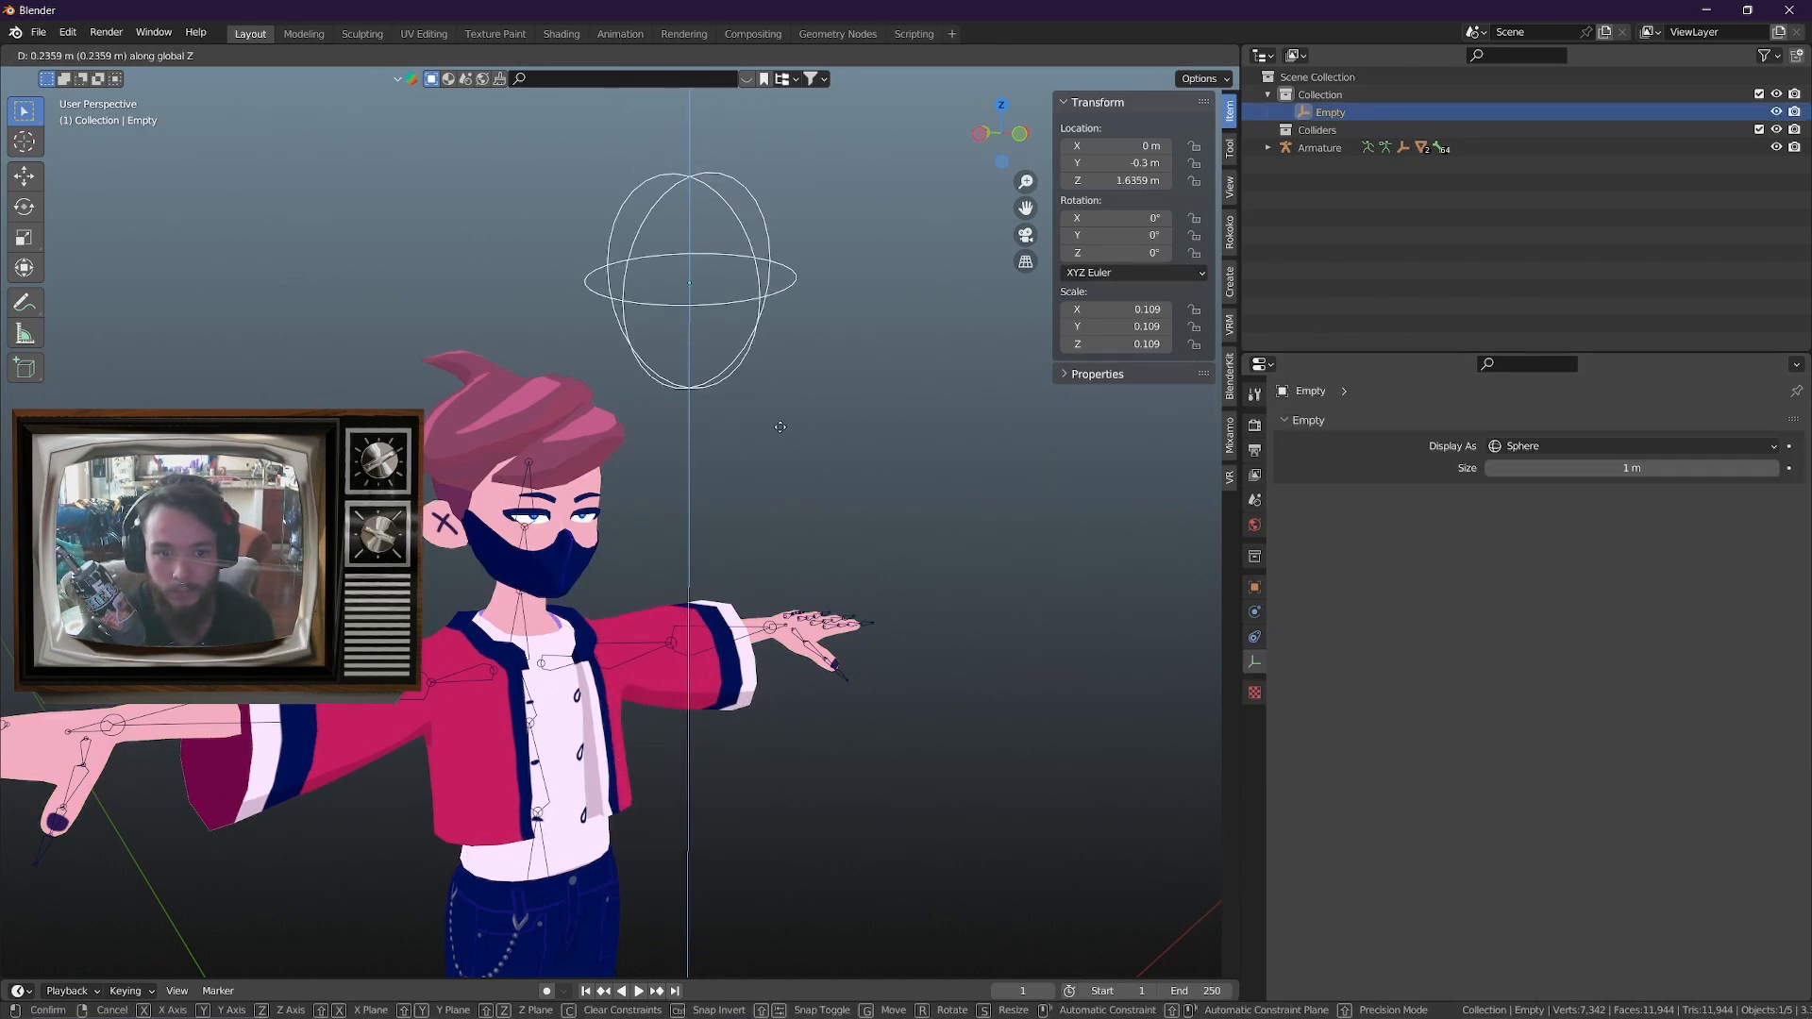
pyautogui.rightClick(858, 421)
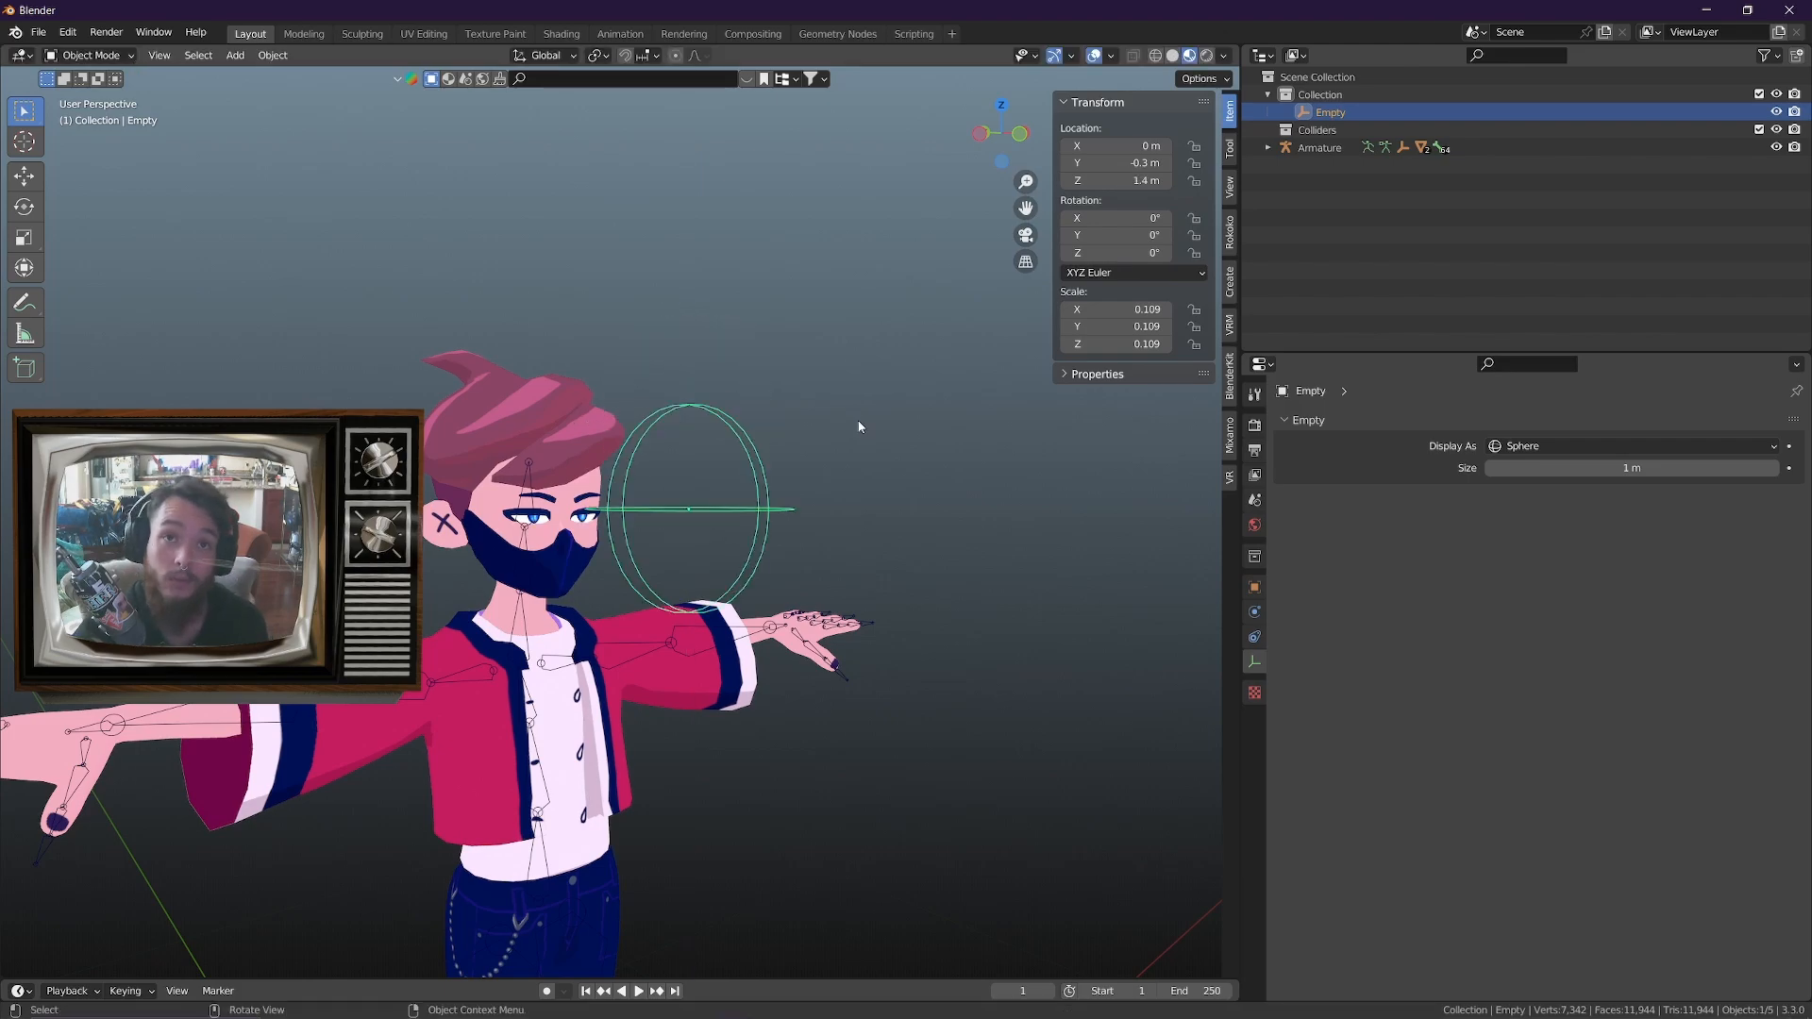
# Test moving the sphere empty along Z, lowering it from the side and checking again from the front, cancelling each move
pyautogui.moveTo(858, 421); pyautogui.dragTo(910, 566, button='middle')
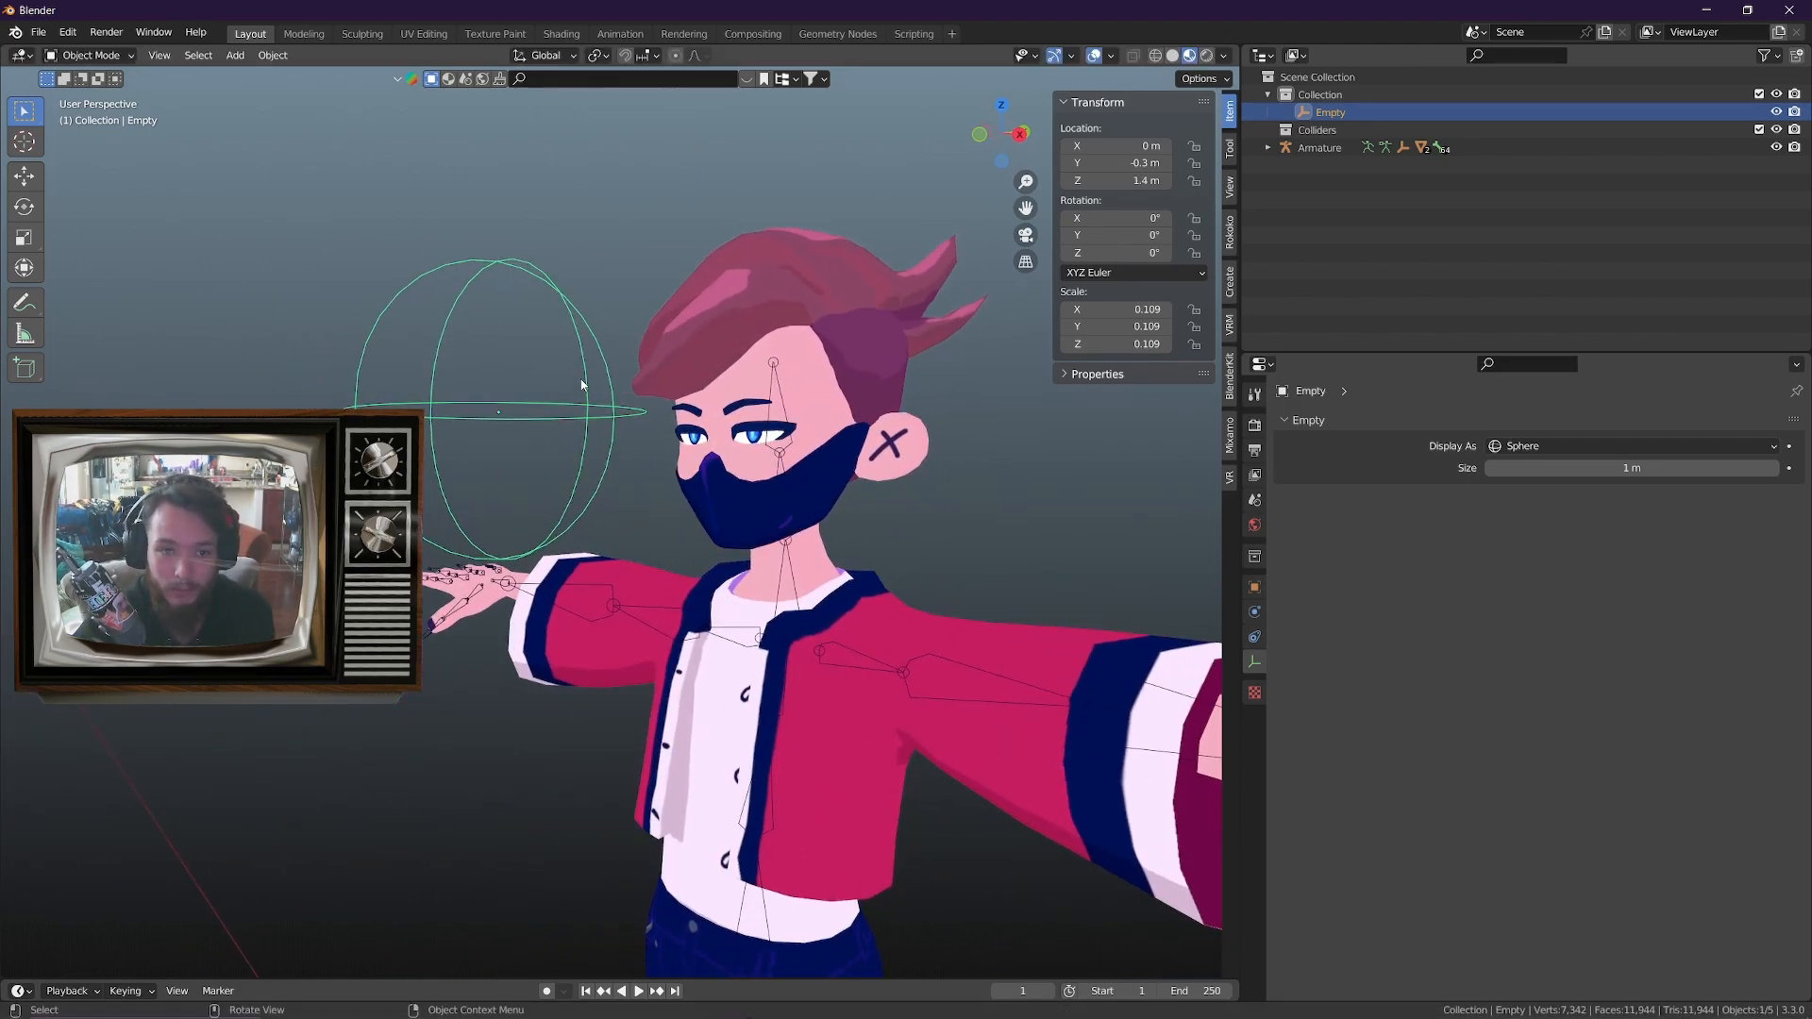
pyautogui.press('g')
pyautogui.press('z')
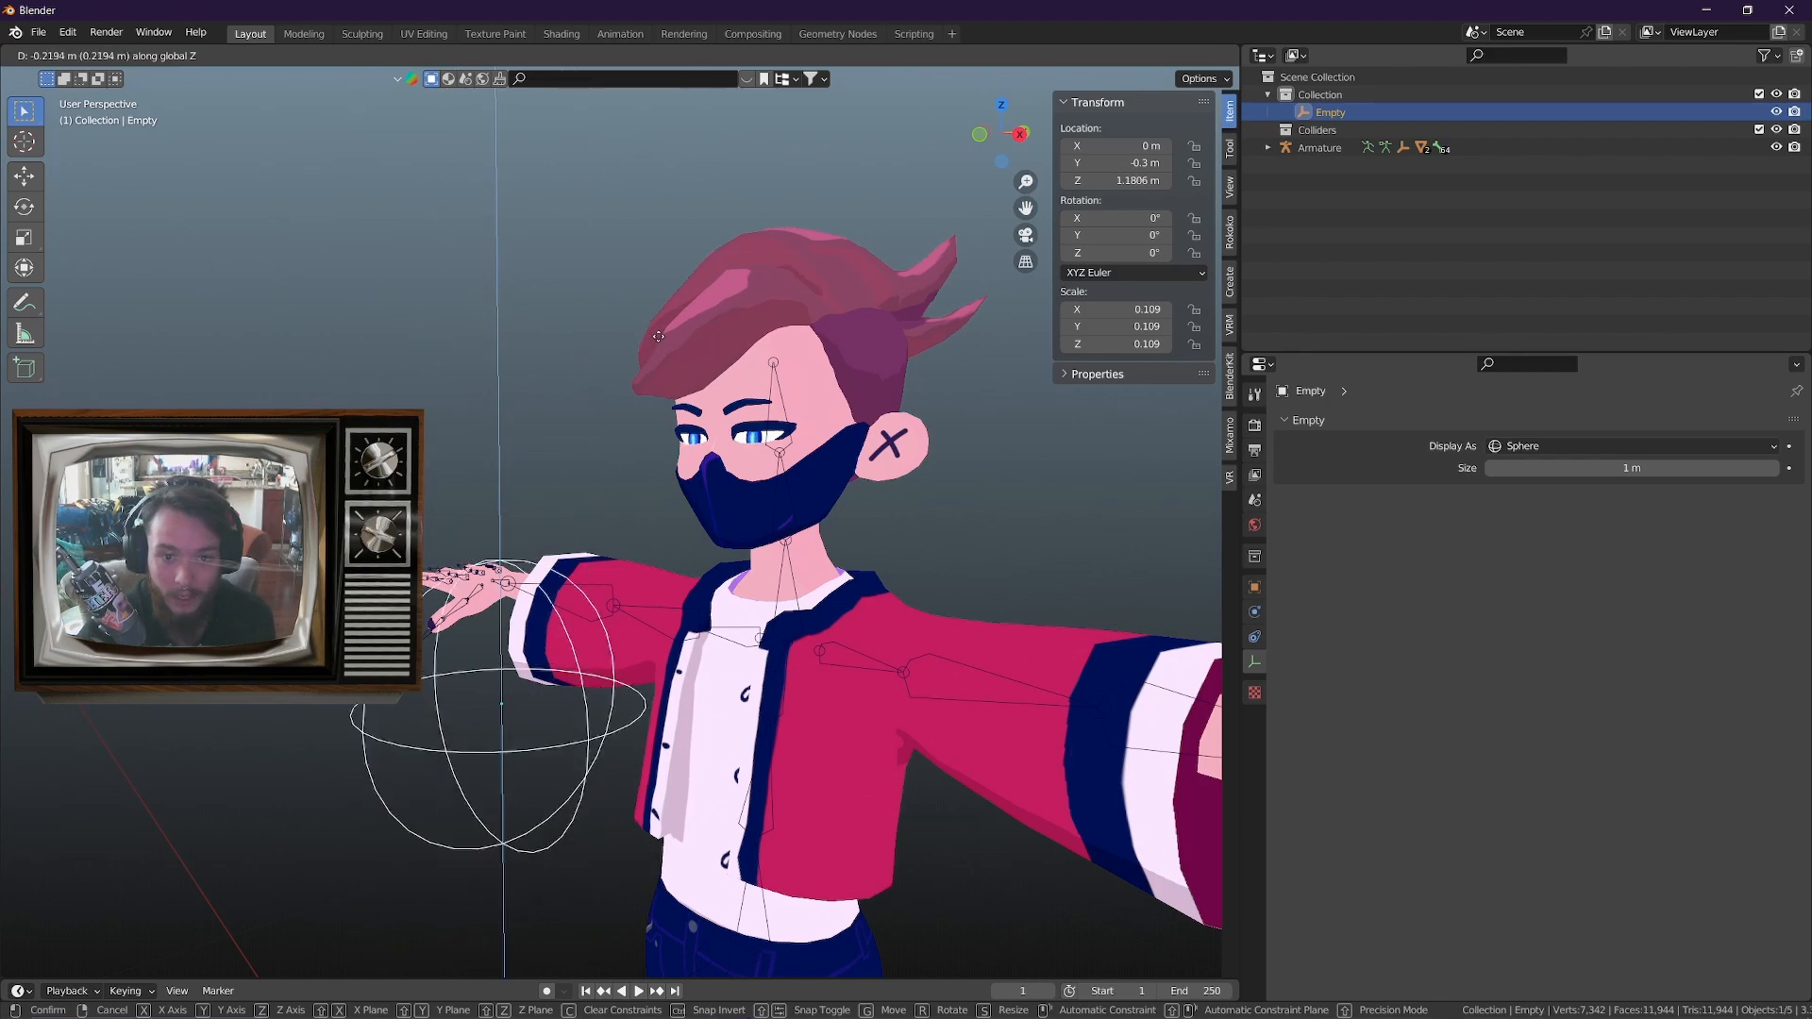
pyautogui.rightClick(755, 501)
pyautogui.moveTo(755, 502); pyautogui.dragTo(845, 519, button='middle')
pyautogui.press('g')
pyautogui.press('z')
pyautogui.rightClick(848, 593)
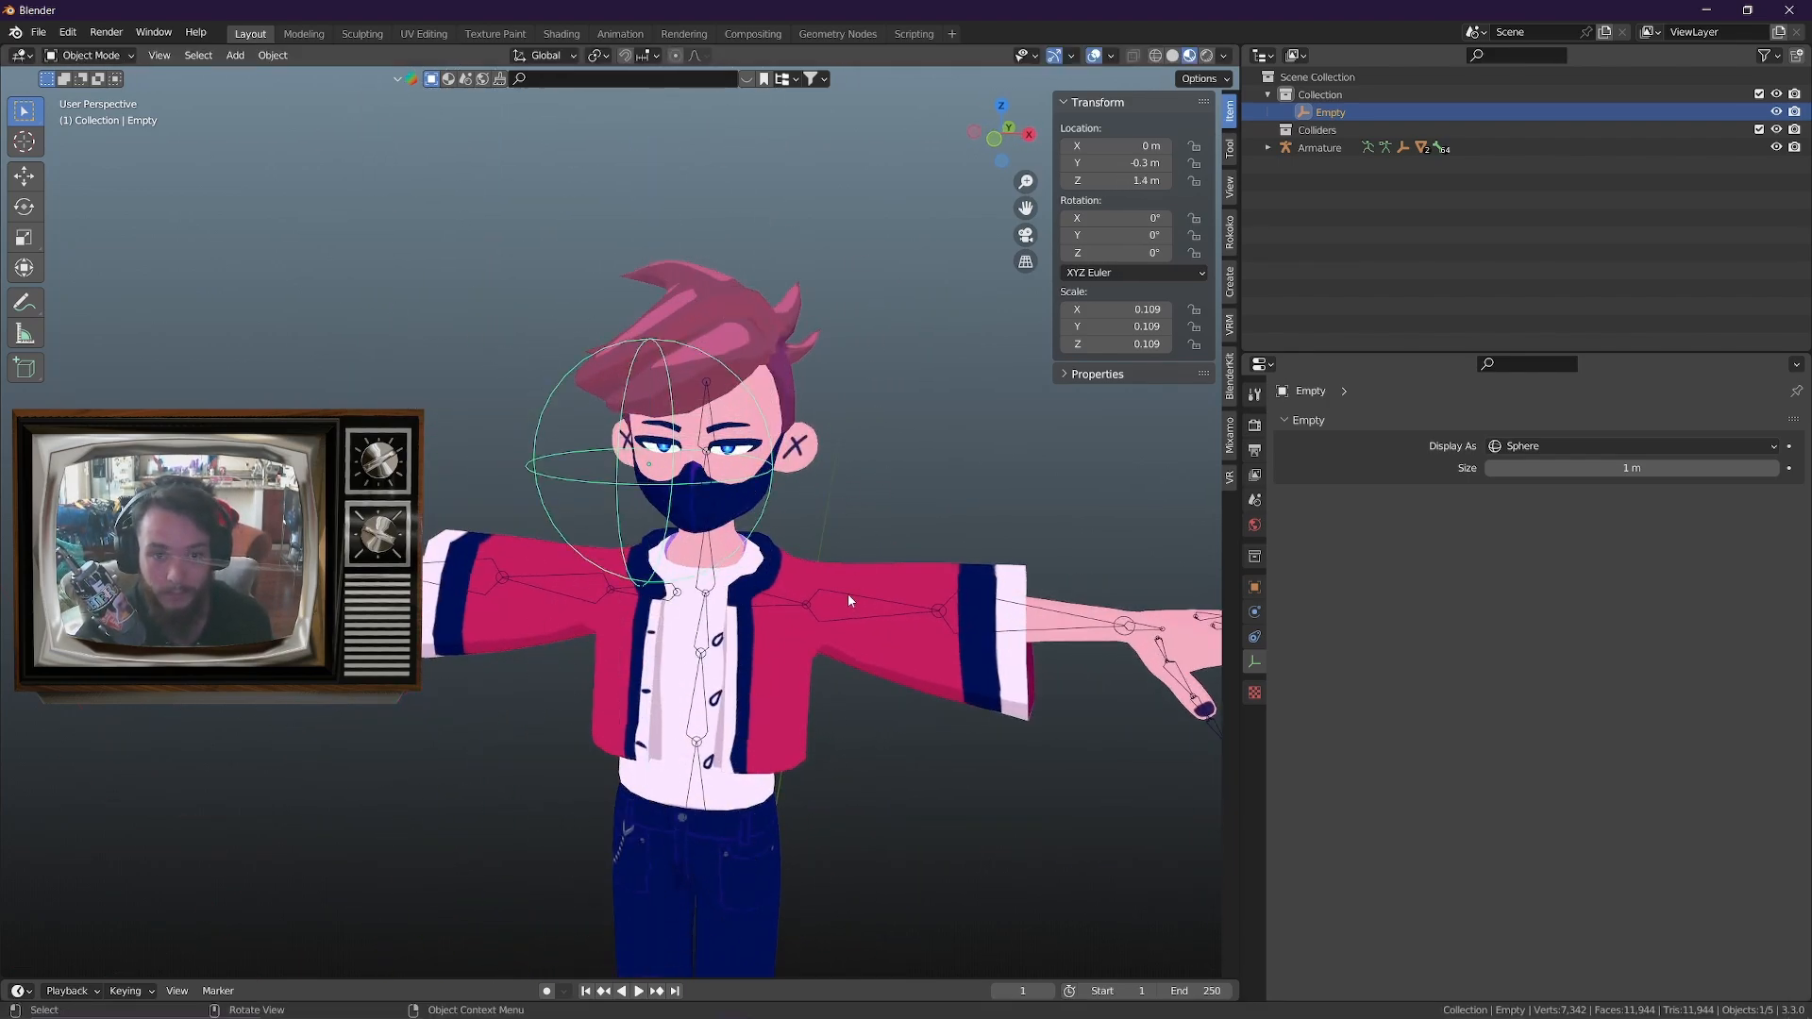
# Test moving the sphere empty freely in front of the avatar, then cancel the move
pyautogui.moveTo(848, 593); pyautogui.dragTo(772, 547, button='middle')
pyautogui.press('g')
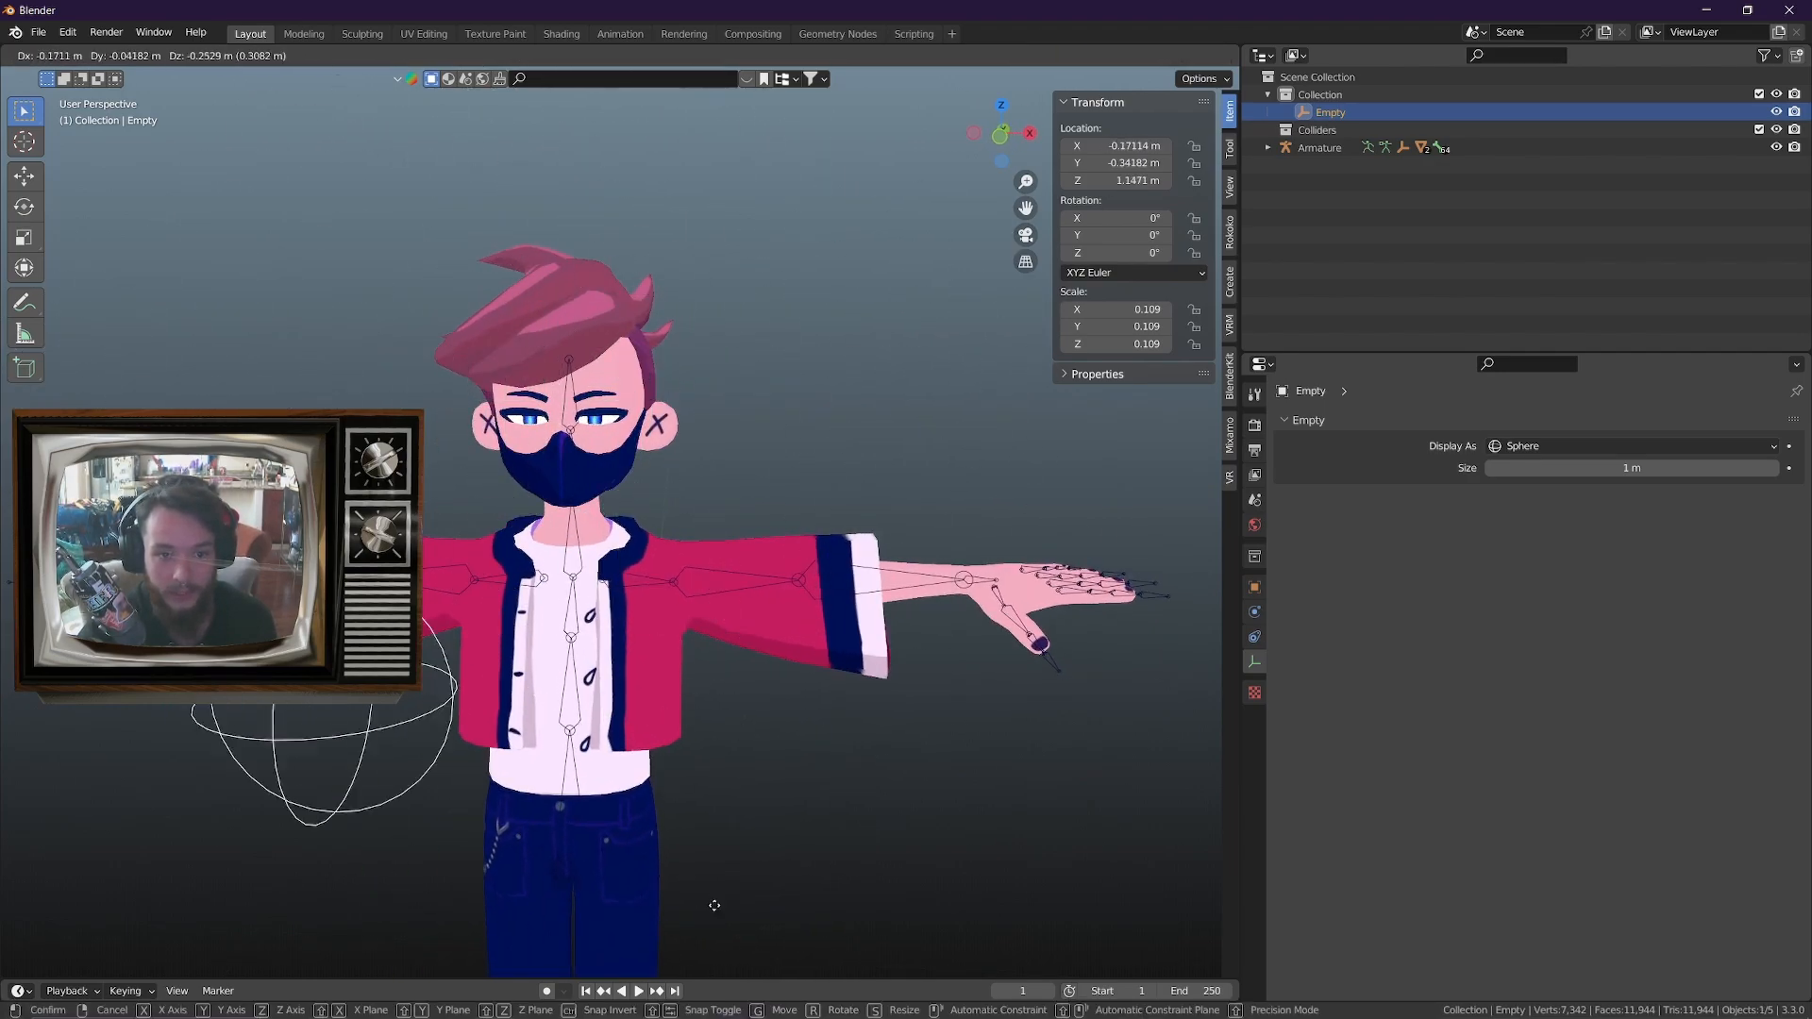
pyautogui.rightClick(831, 613)
# Select the avatar's body mesh and copy the driver of the _LookDown shape key onto _LookRight
pyautogui.moveTo(651, 474); pyautogui.dragTo(592, 470, button='middle')
pyautogui.click(622, 388)
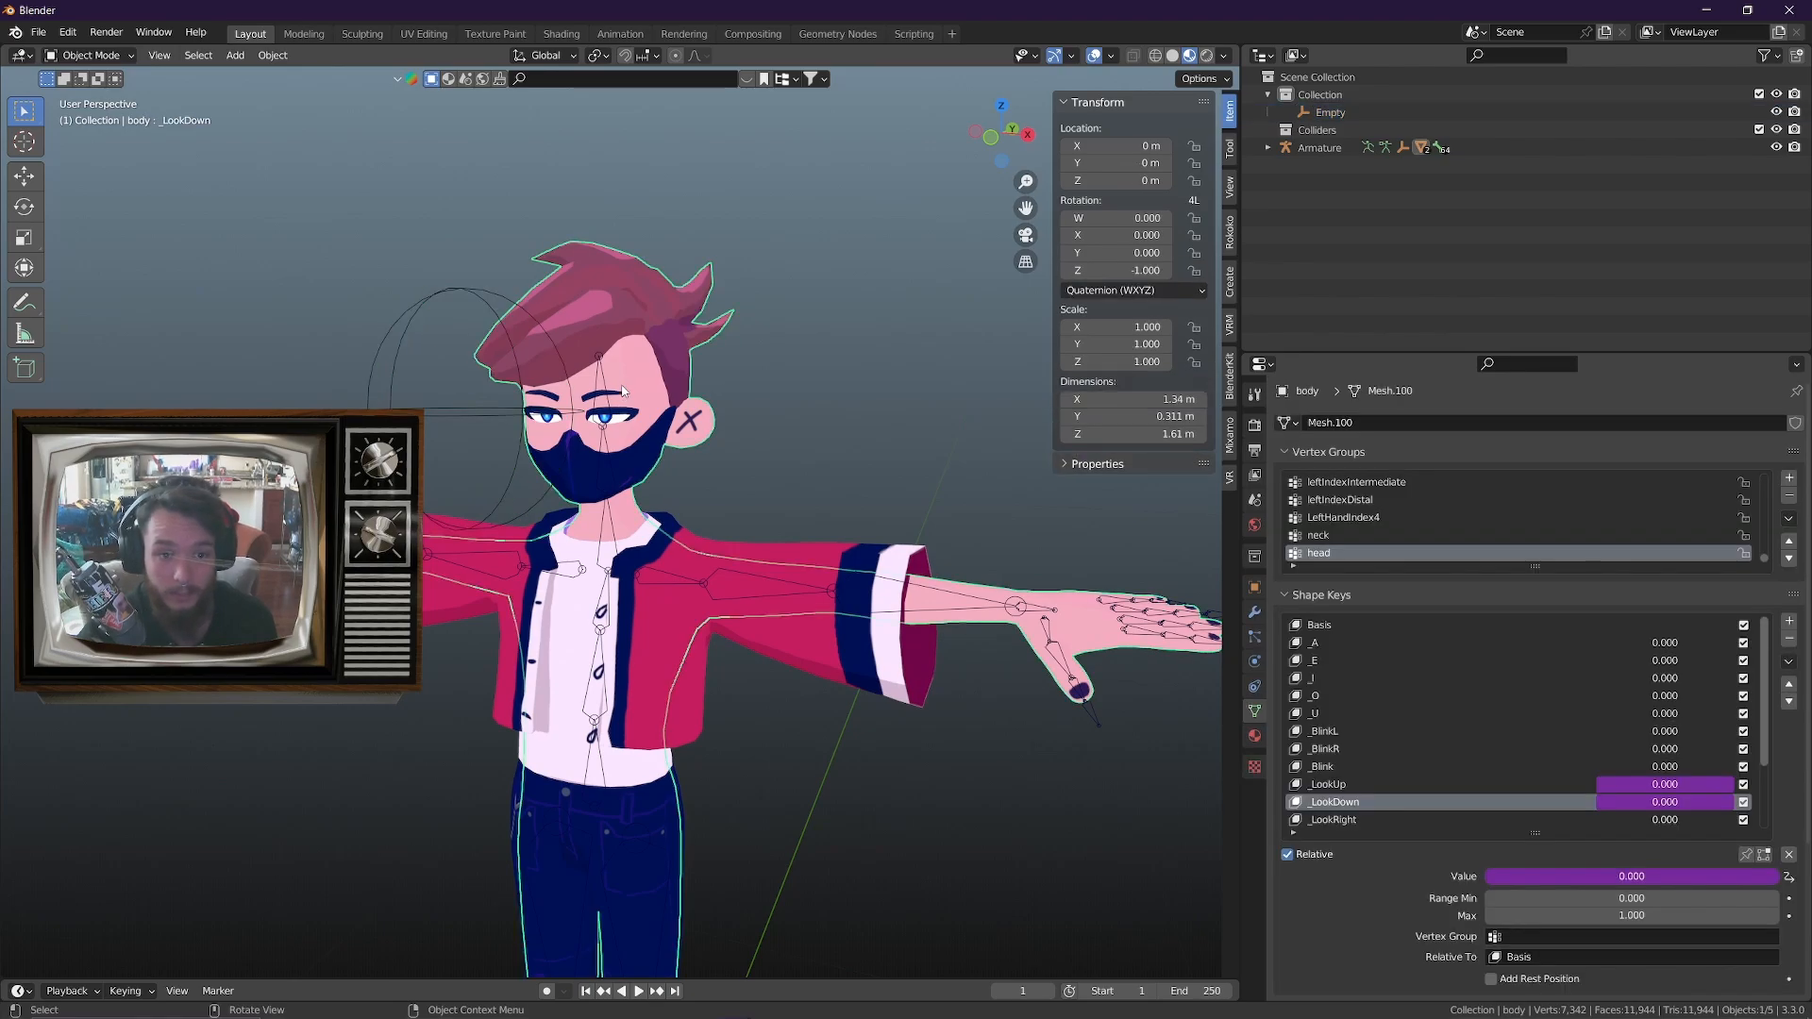
pyautogui.rightClick(1689, 802)
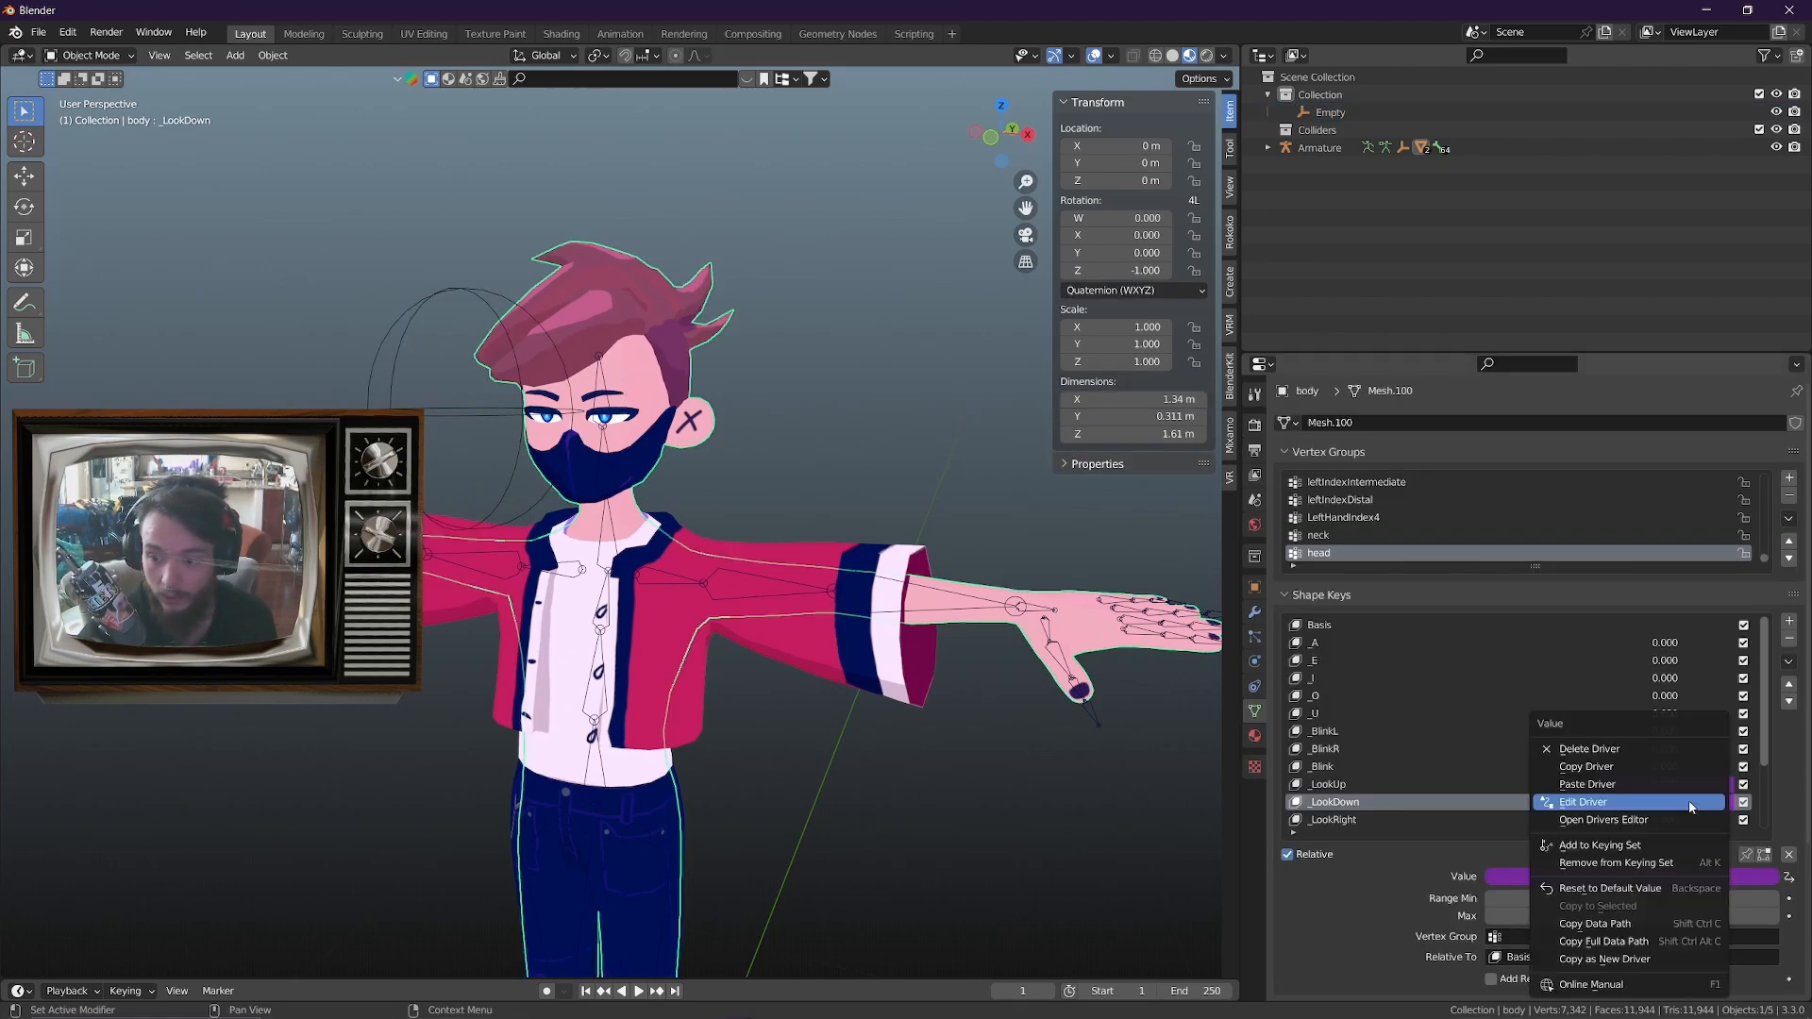
pyautogui.click(1590, 763)
pyautogui.scroll(-5, 1595, 756)
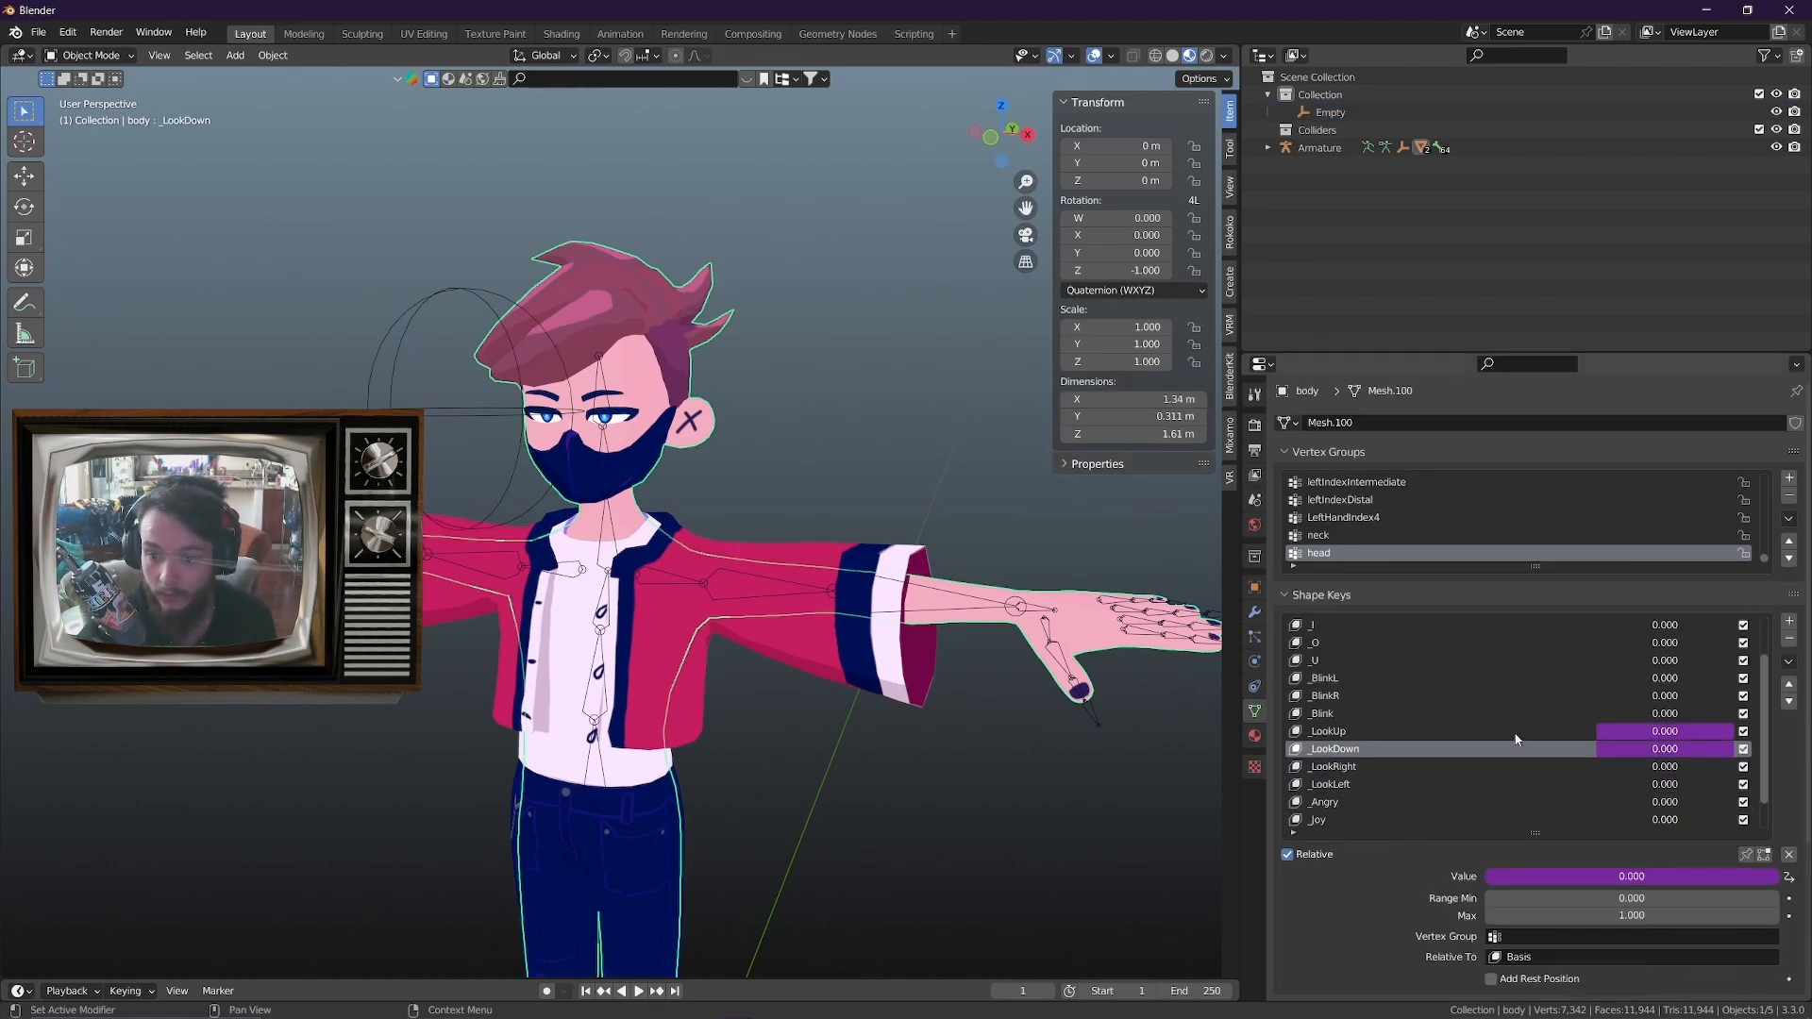
pyautogui.click(1499, 733)
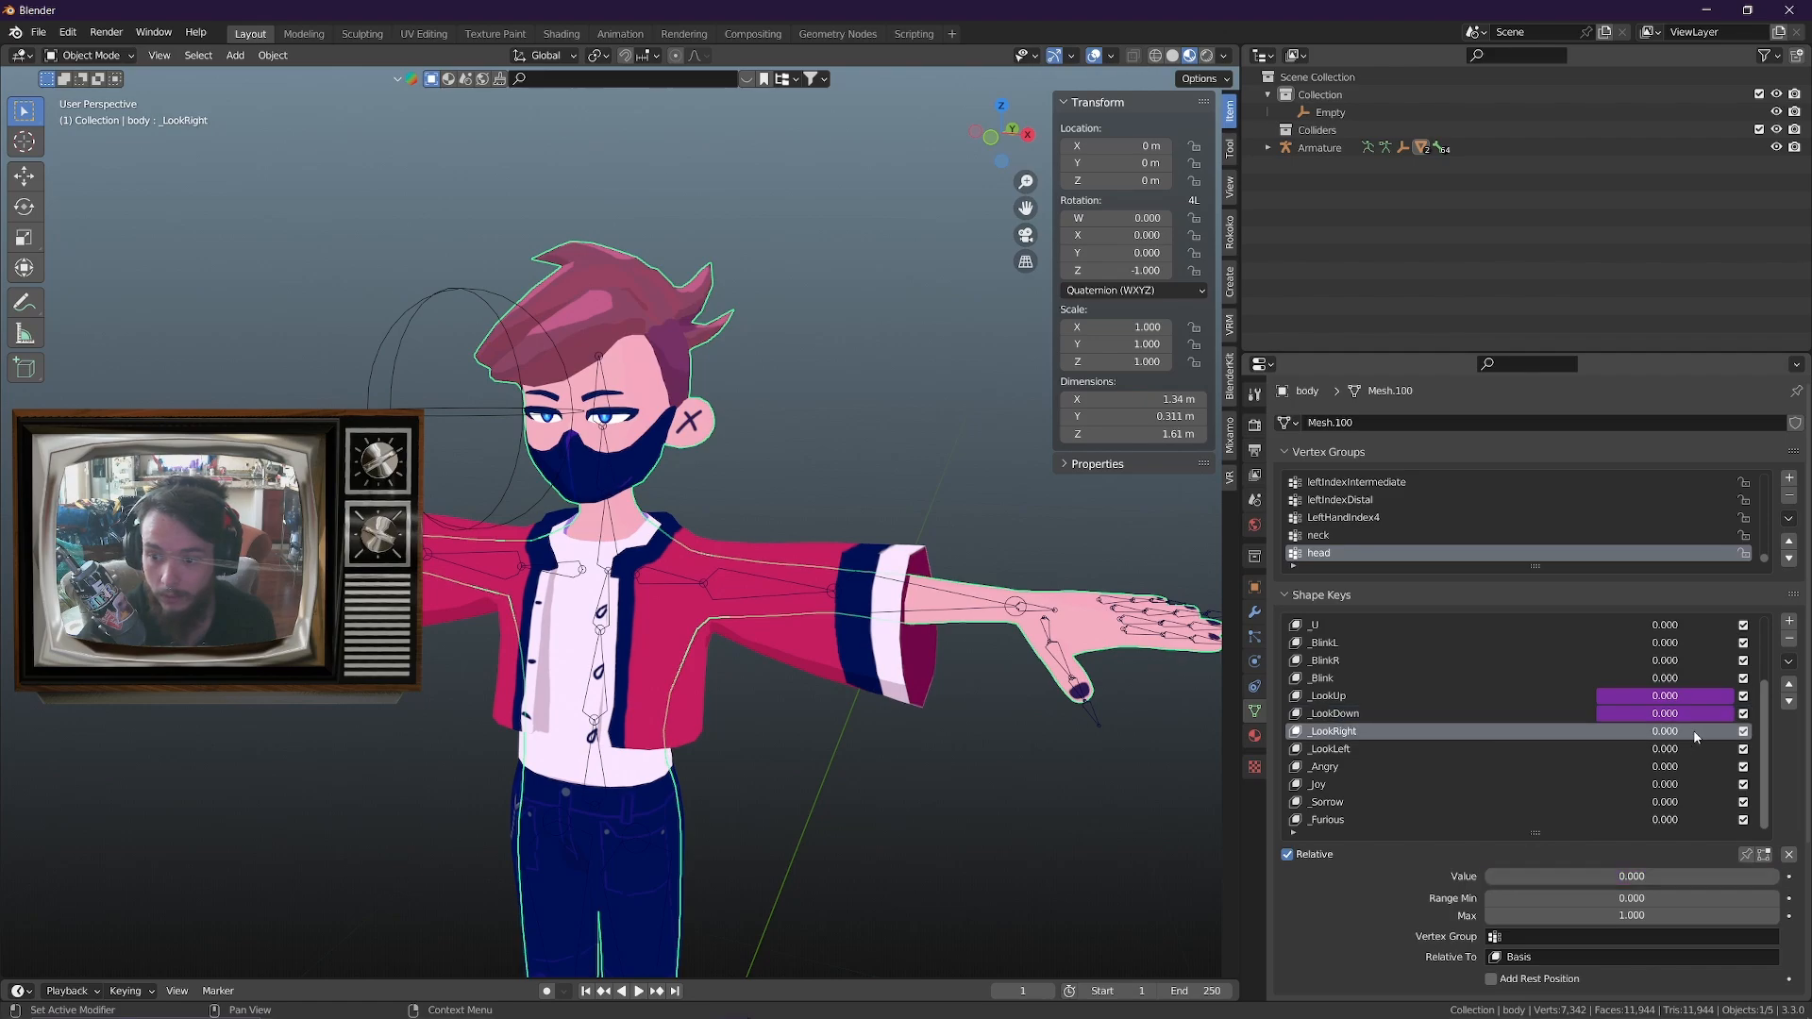
pyautogui.rightClick(1619, 733)
pyautogui.click(1631, 776)
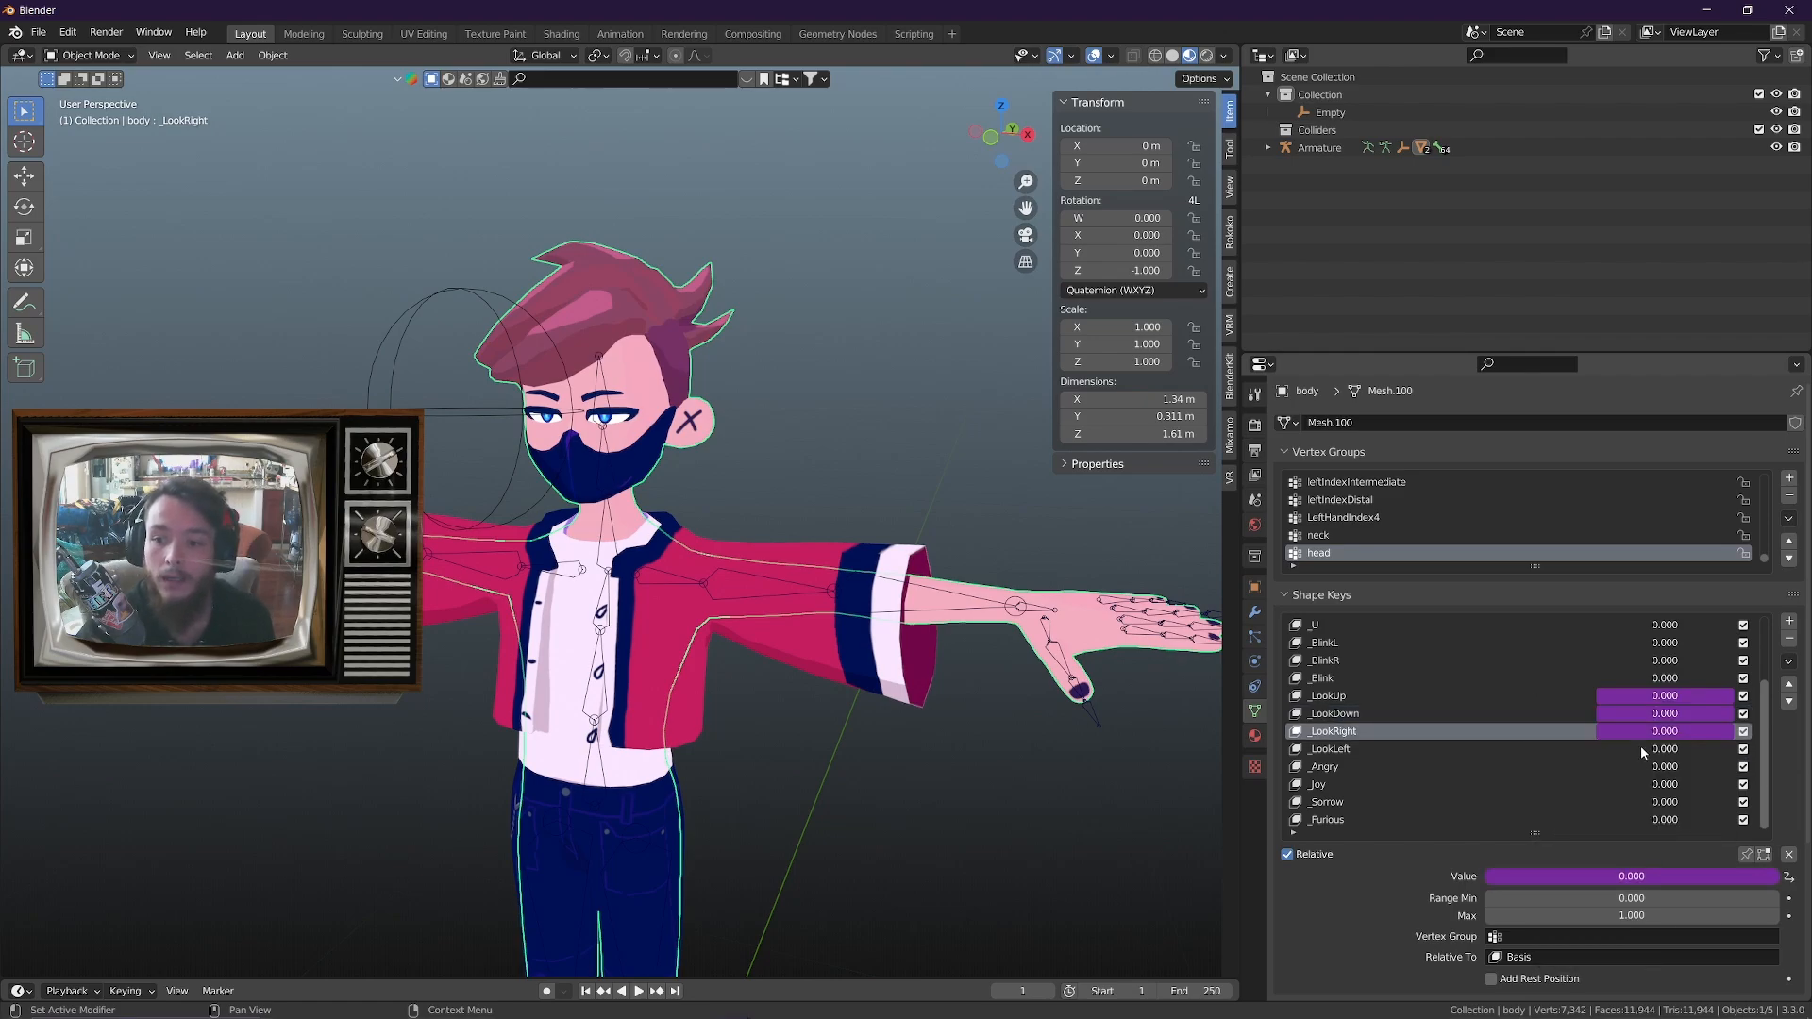
# Edit the _LookRight driver so its variable reads the Empty's X Location
pyautogui.rightClick(1649, 738)
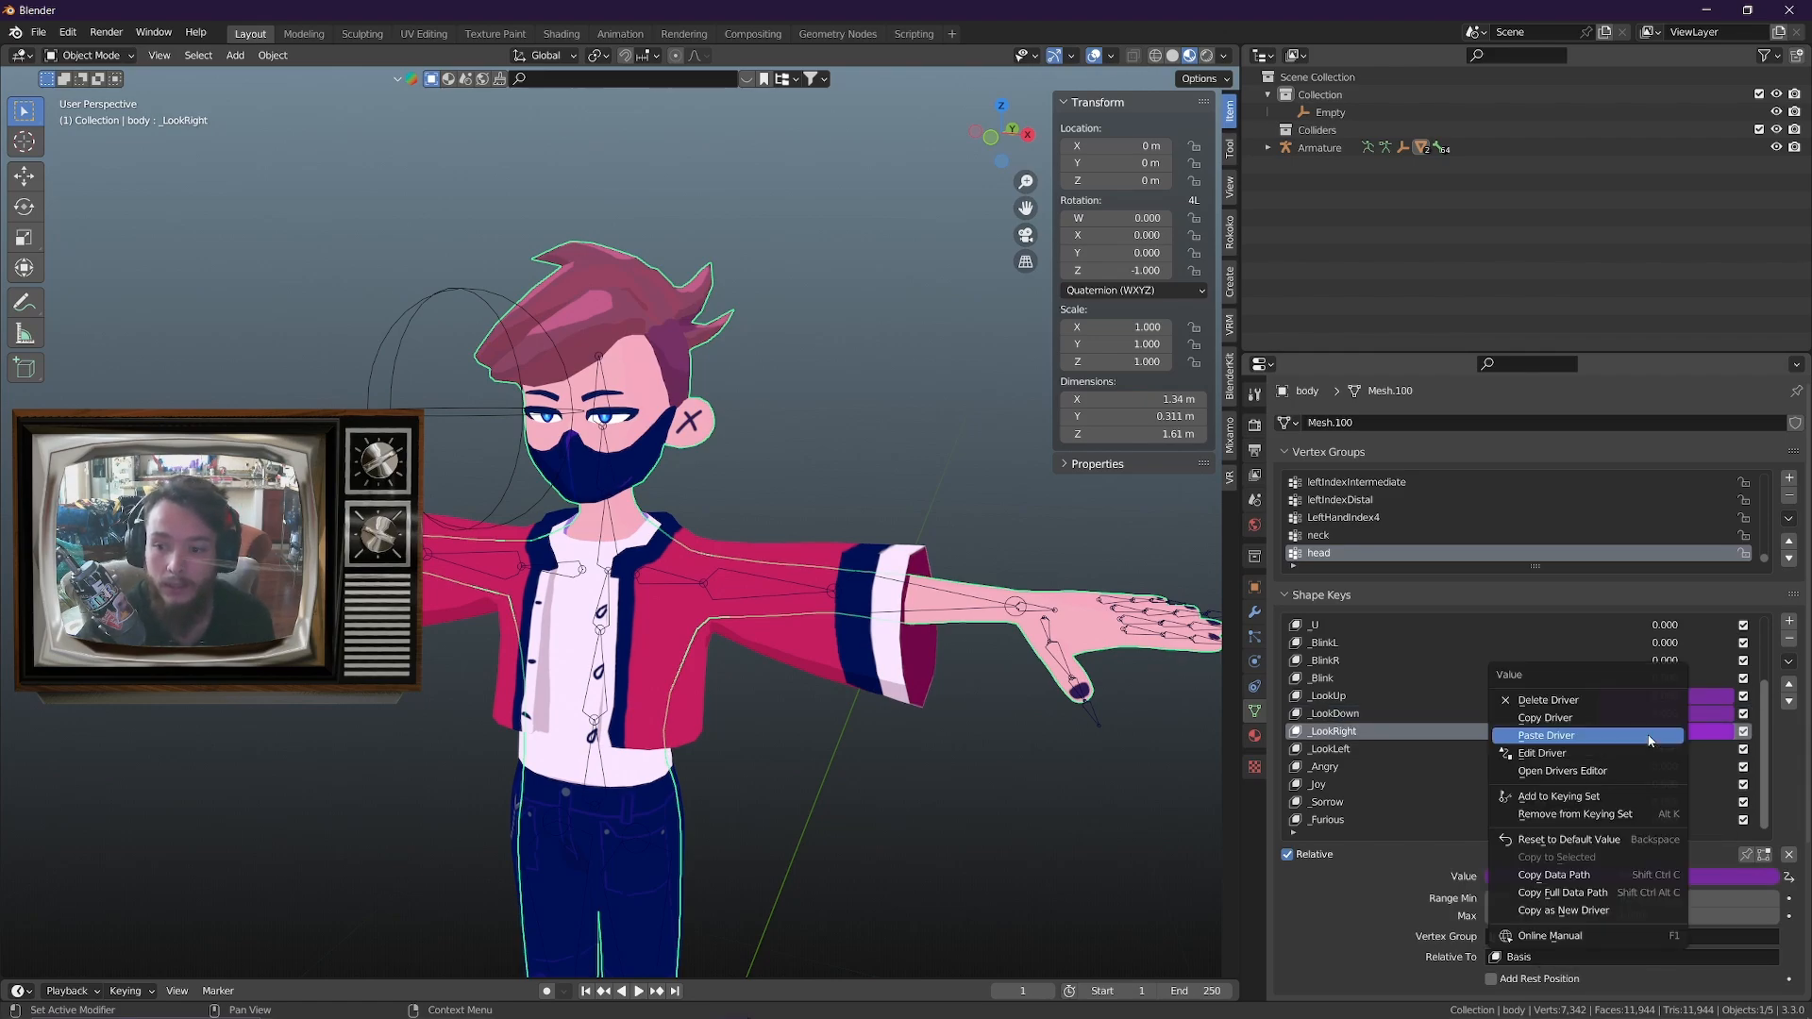
pyautogui.click(1598, 753)
pyautogui.moveTo(1553, 604); pyautogui.dragTo(992, 404)
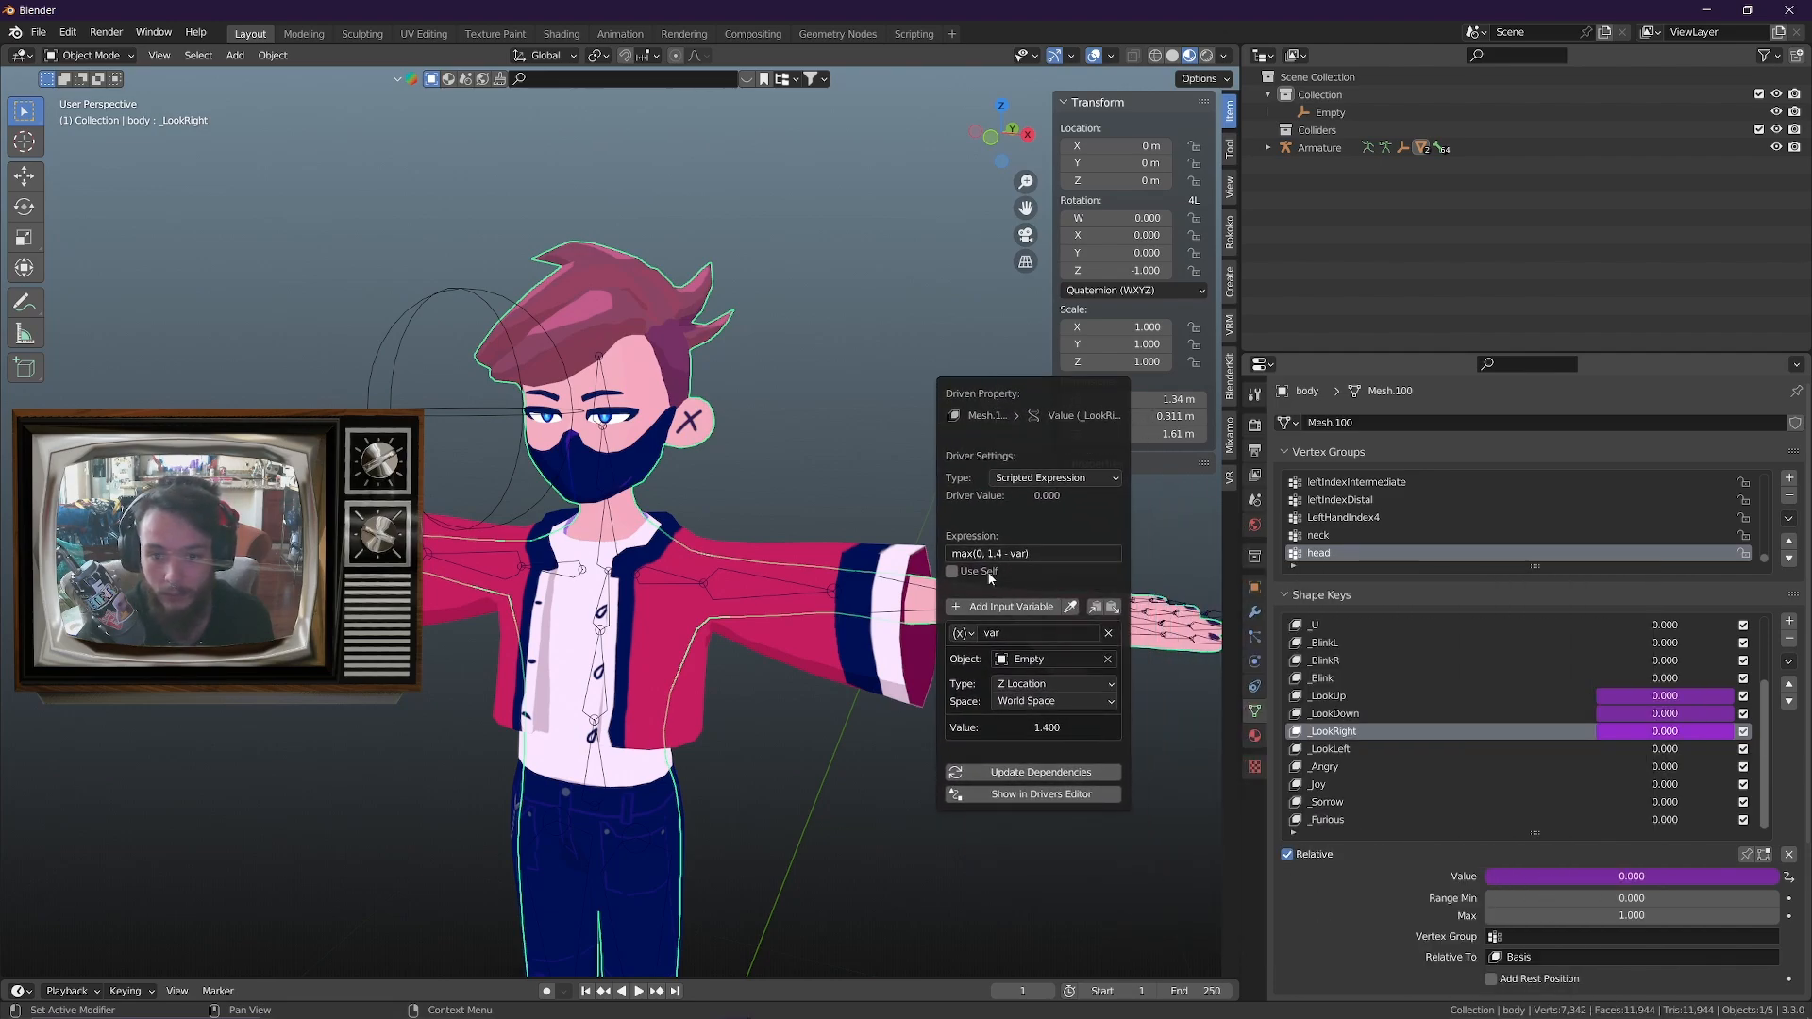
pyautogui.click(1036, 685)
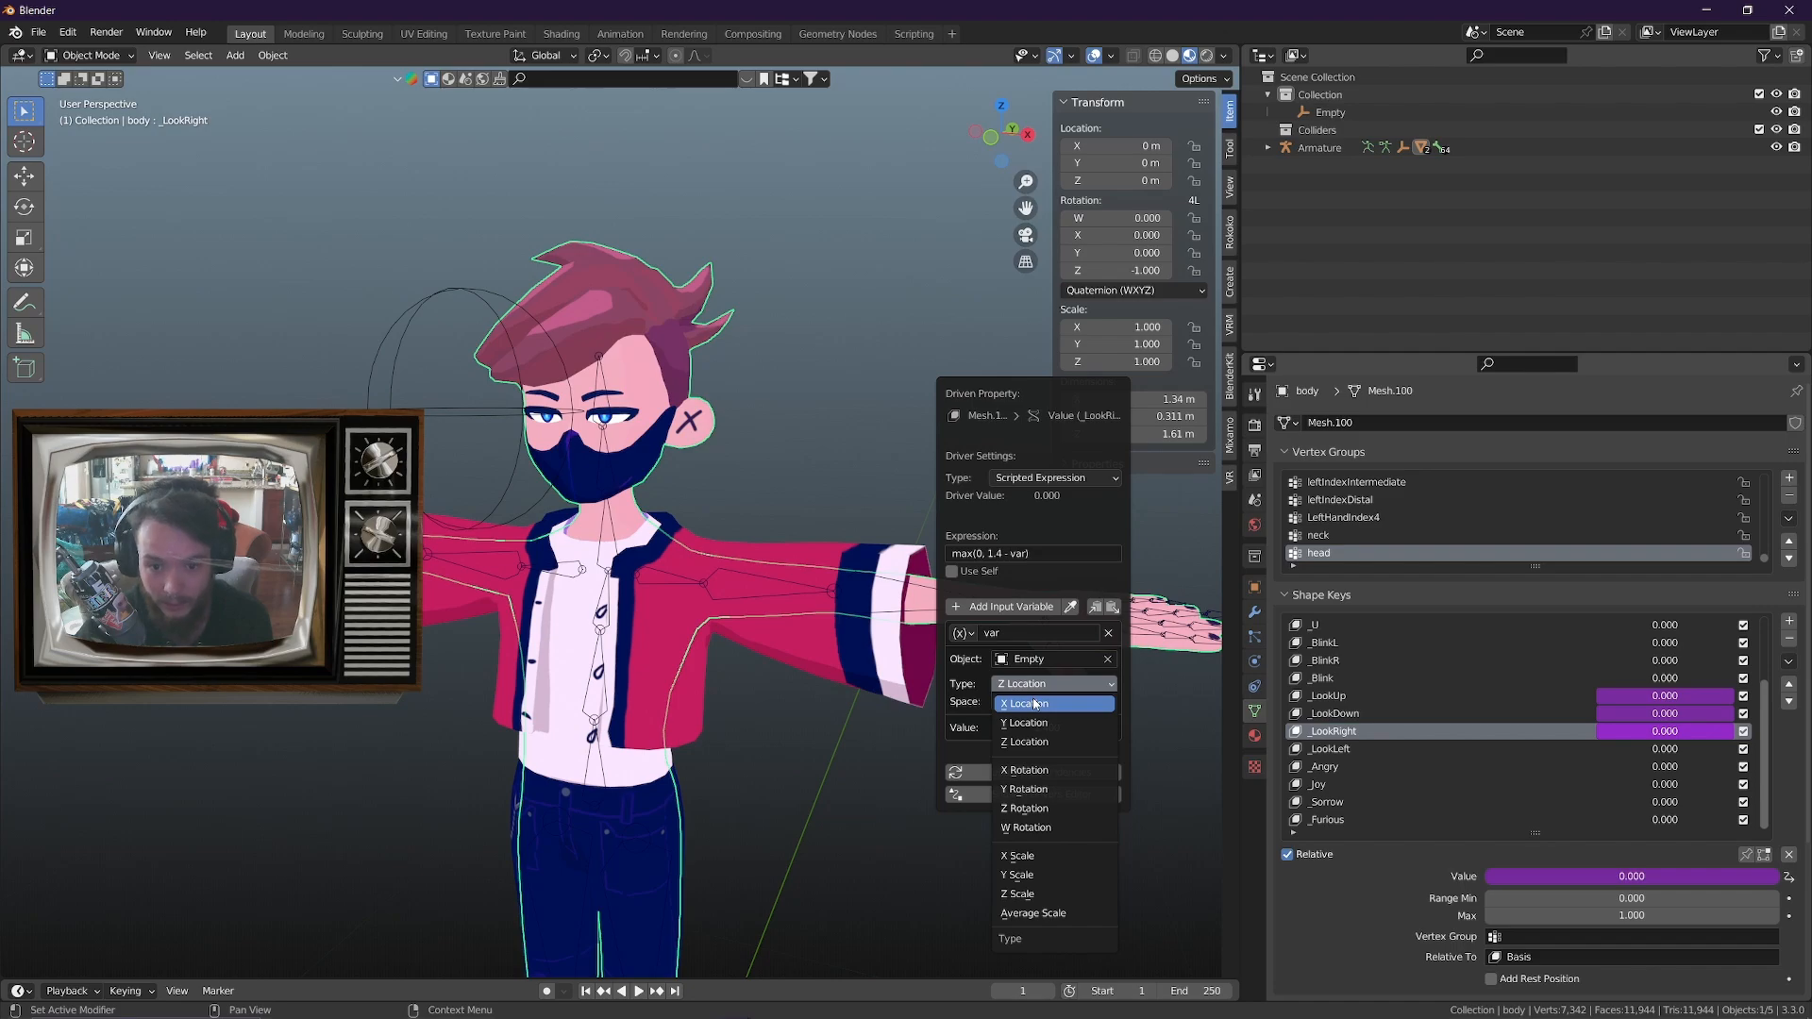
pyautogui.click(1035, 703)
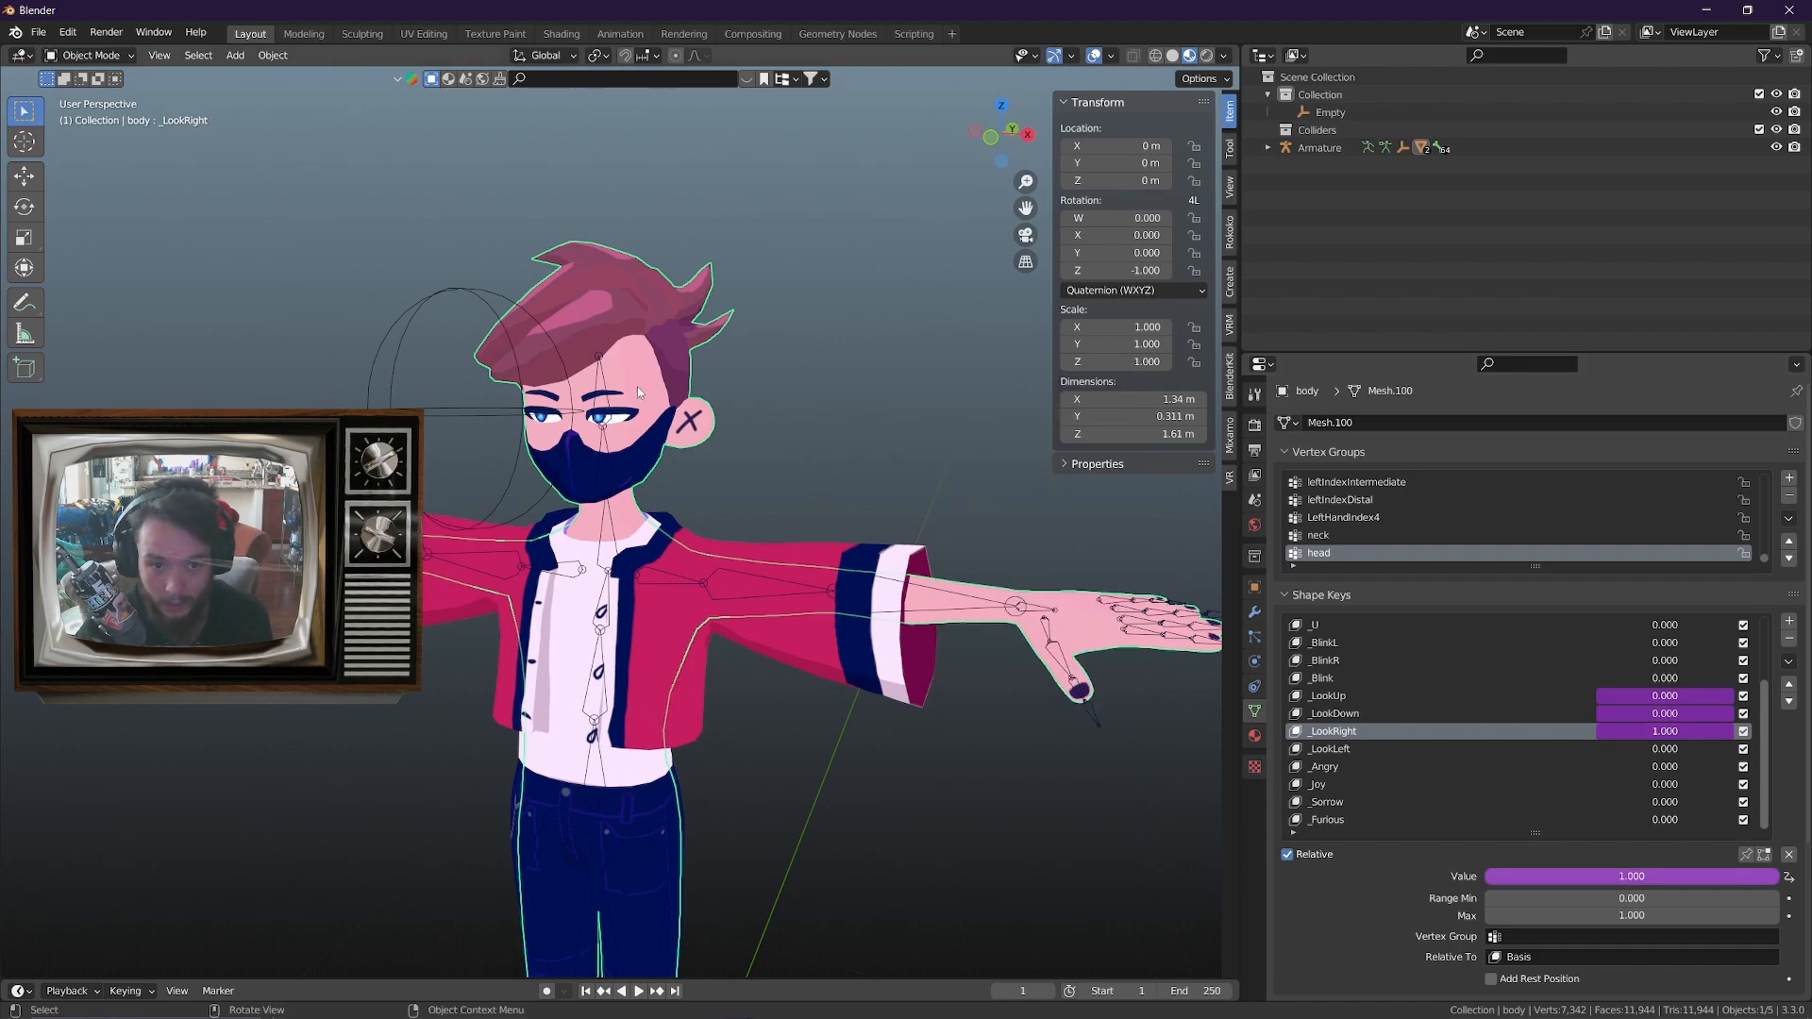
# Test moving the sphere empty far along X with the _LookRight driver in place, then cancel the move
pyautogui.click(443, 410)
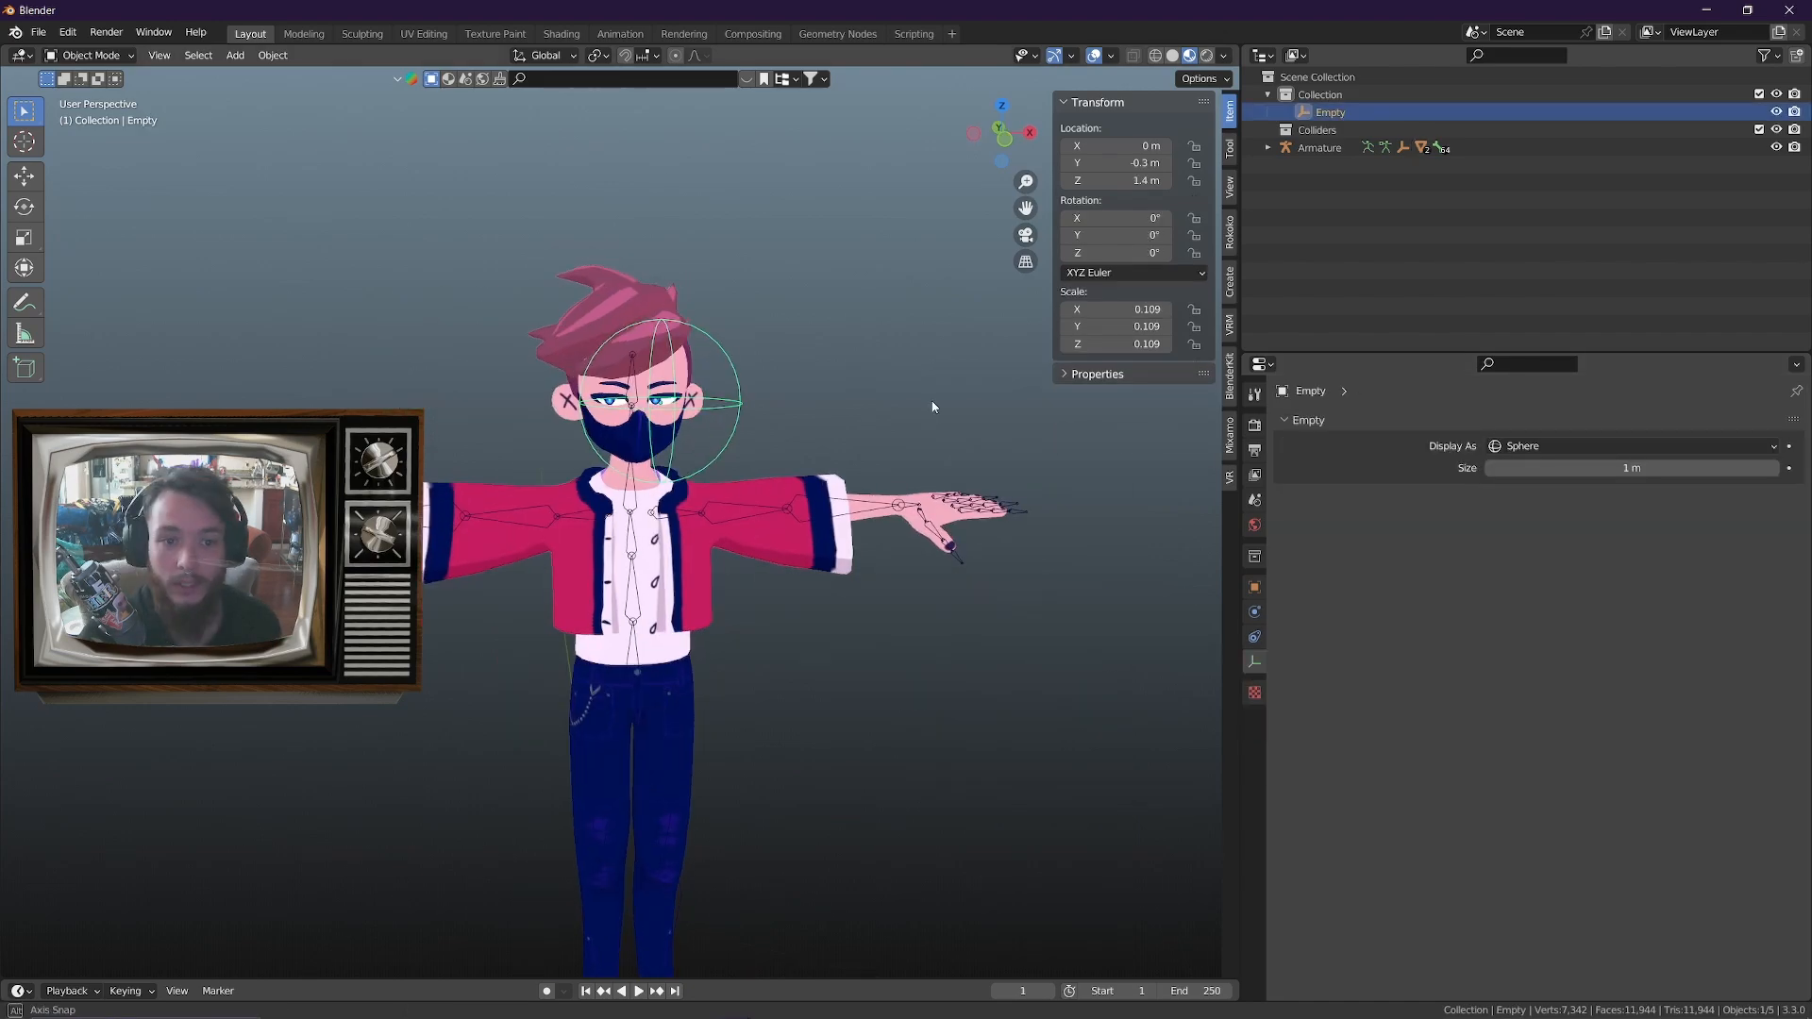
pyautogui.moveTo(934, 404); pyautogui.dragTo(920, 406, button='middle')
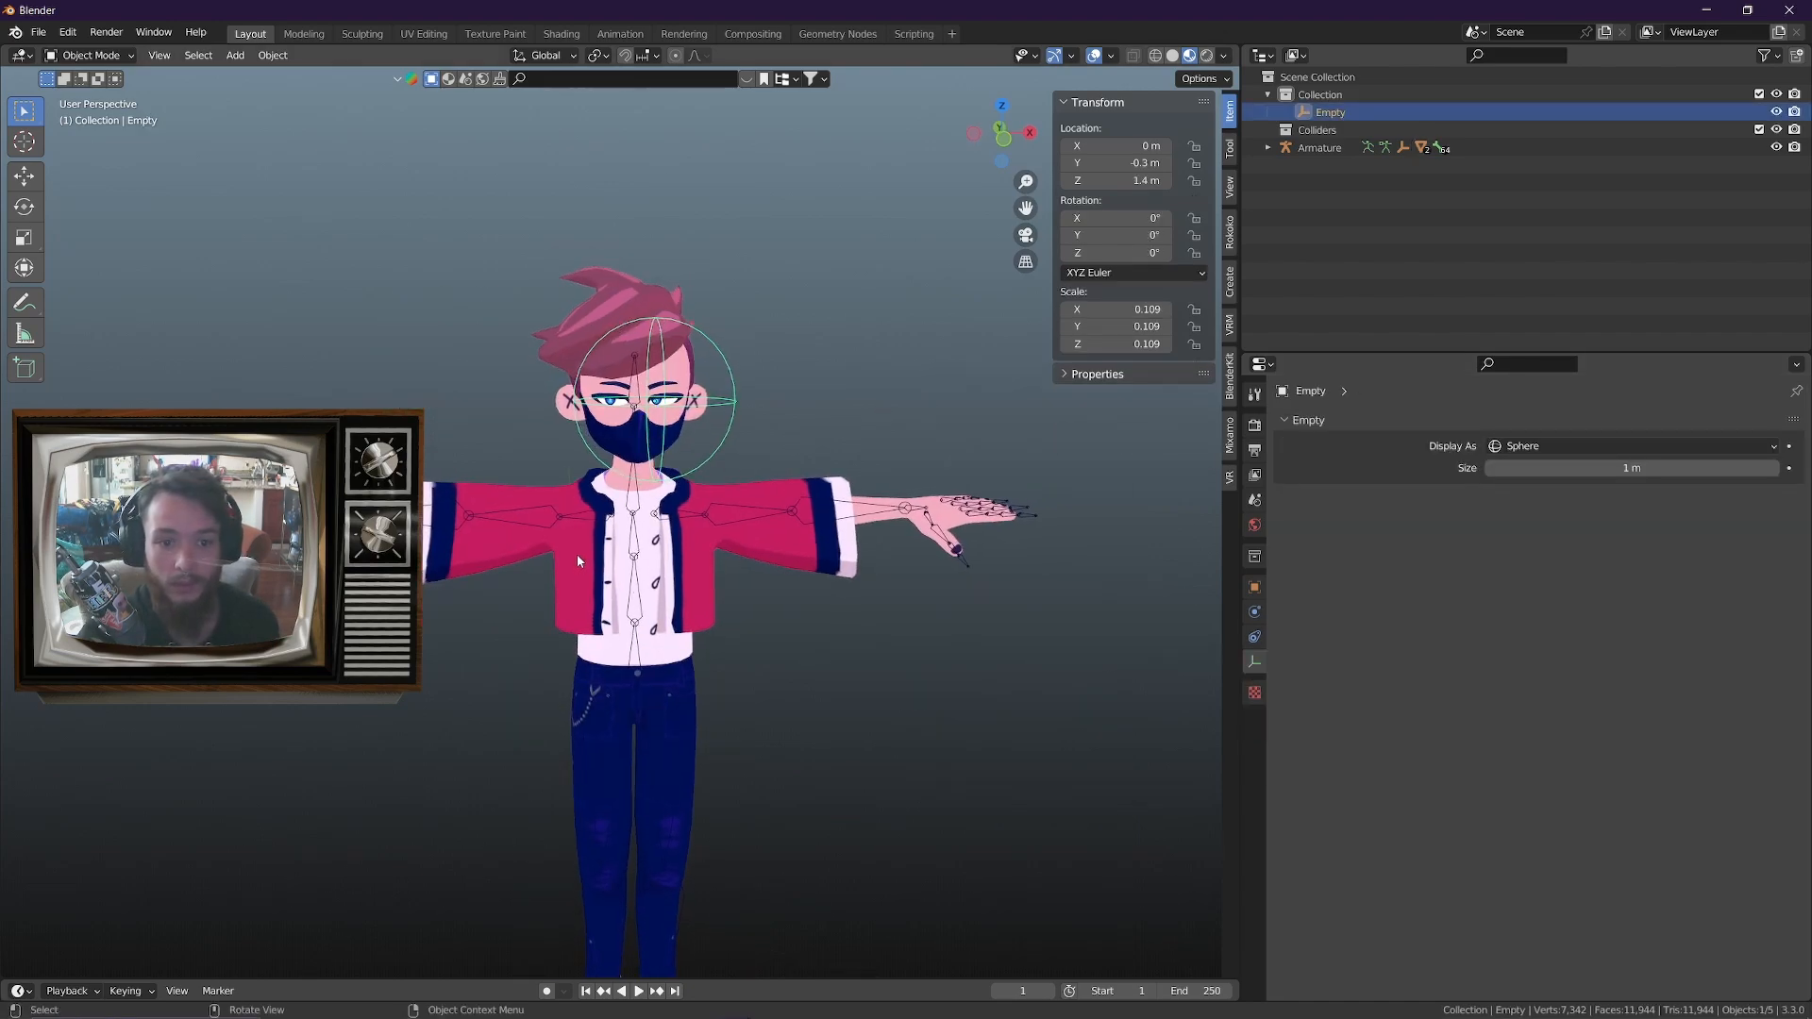
pyautogui.press('g')
pyautogui.press('x')
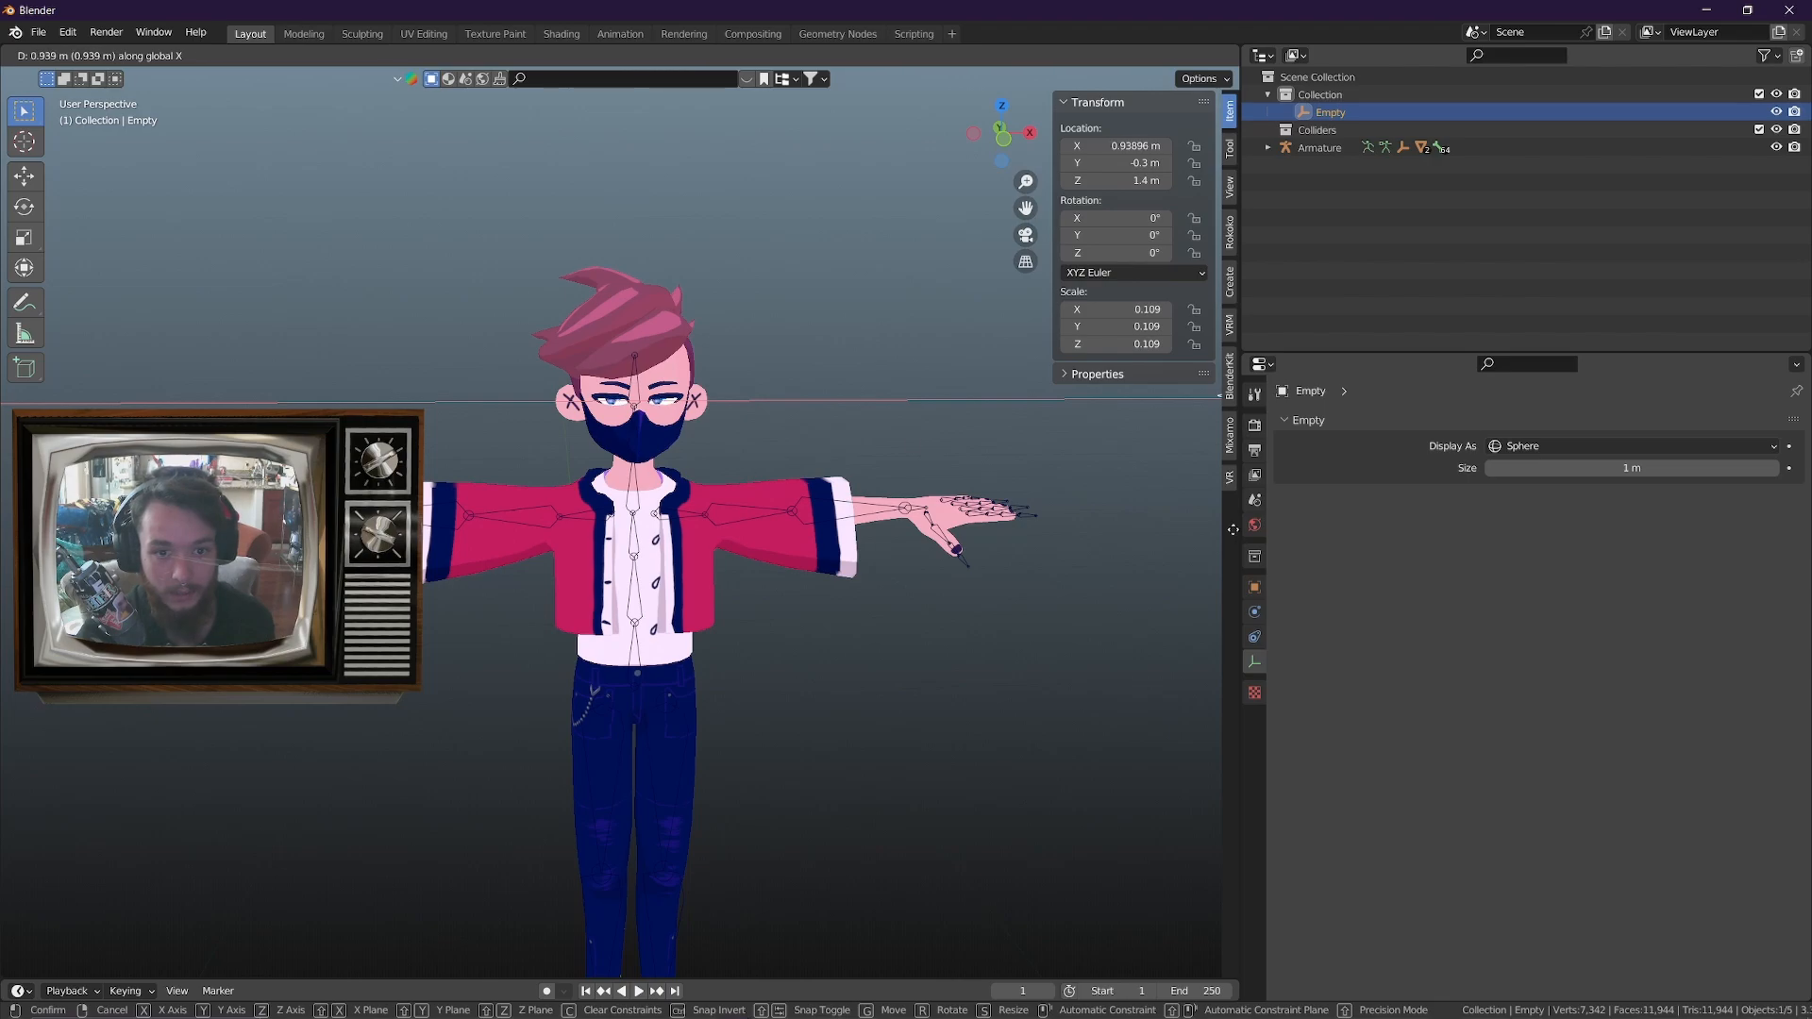
pyautogui.scroll(-4, 914, 457)
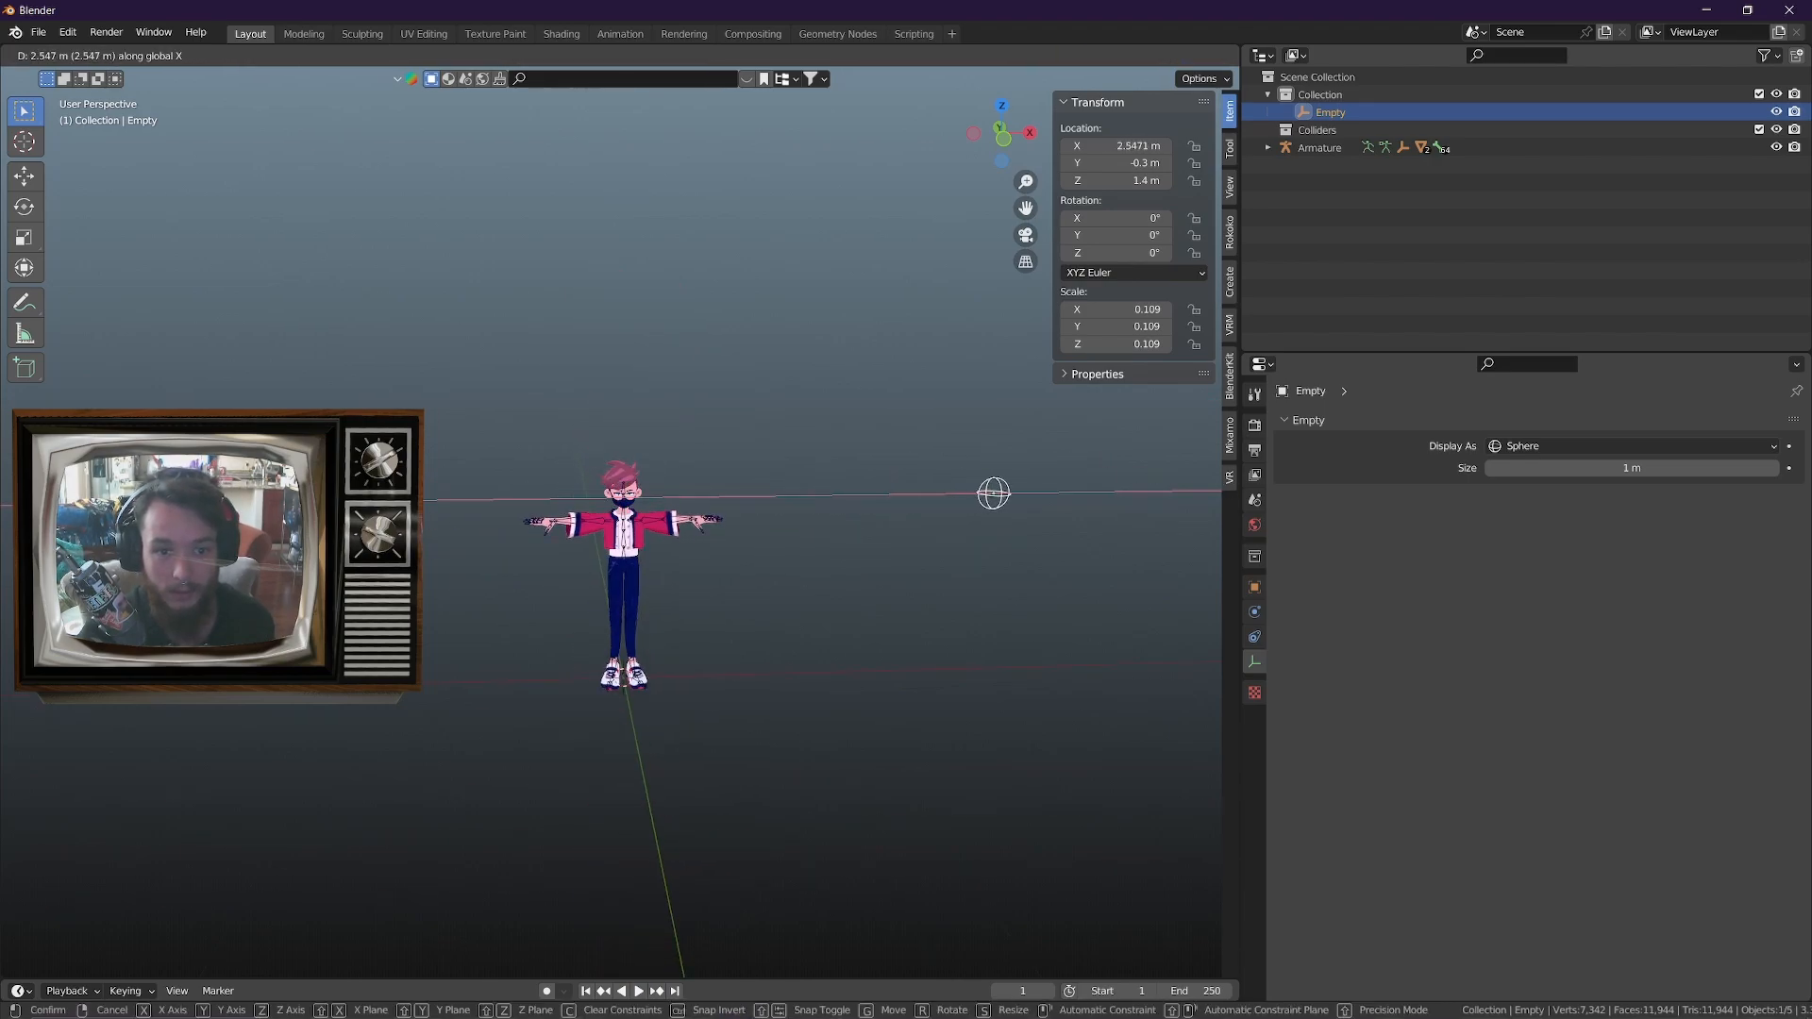
pyautogui.press('Escape')
pyautogui.scroll(5, 918, 594)
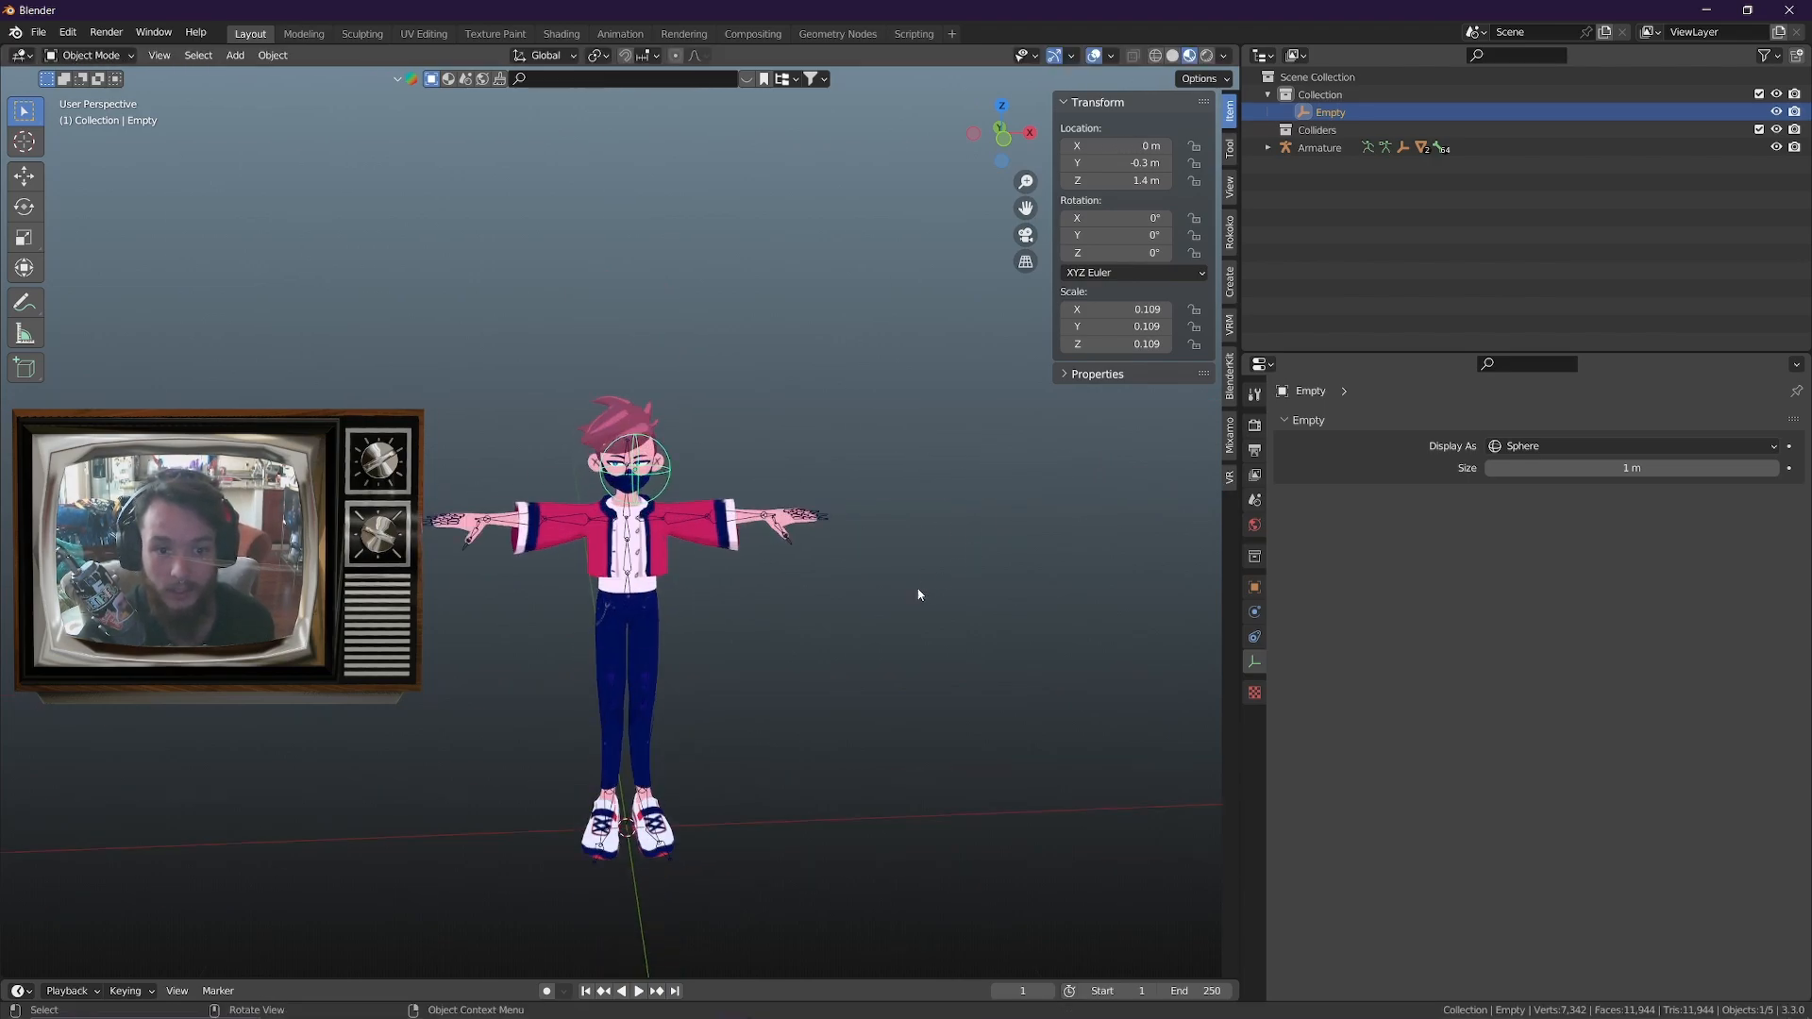
pyautogui.scroll(6, 825, 638)
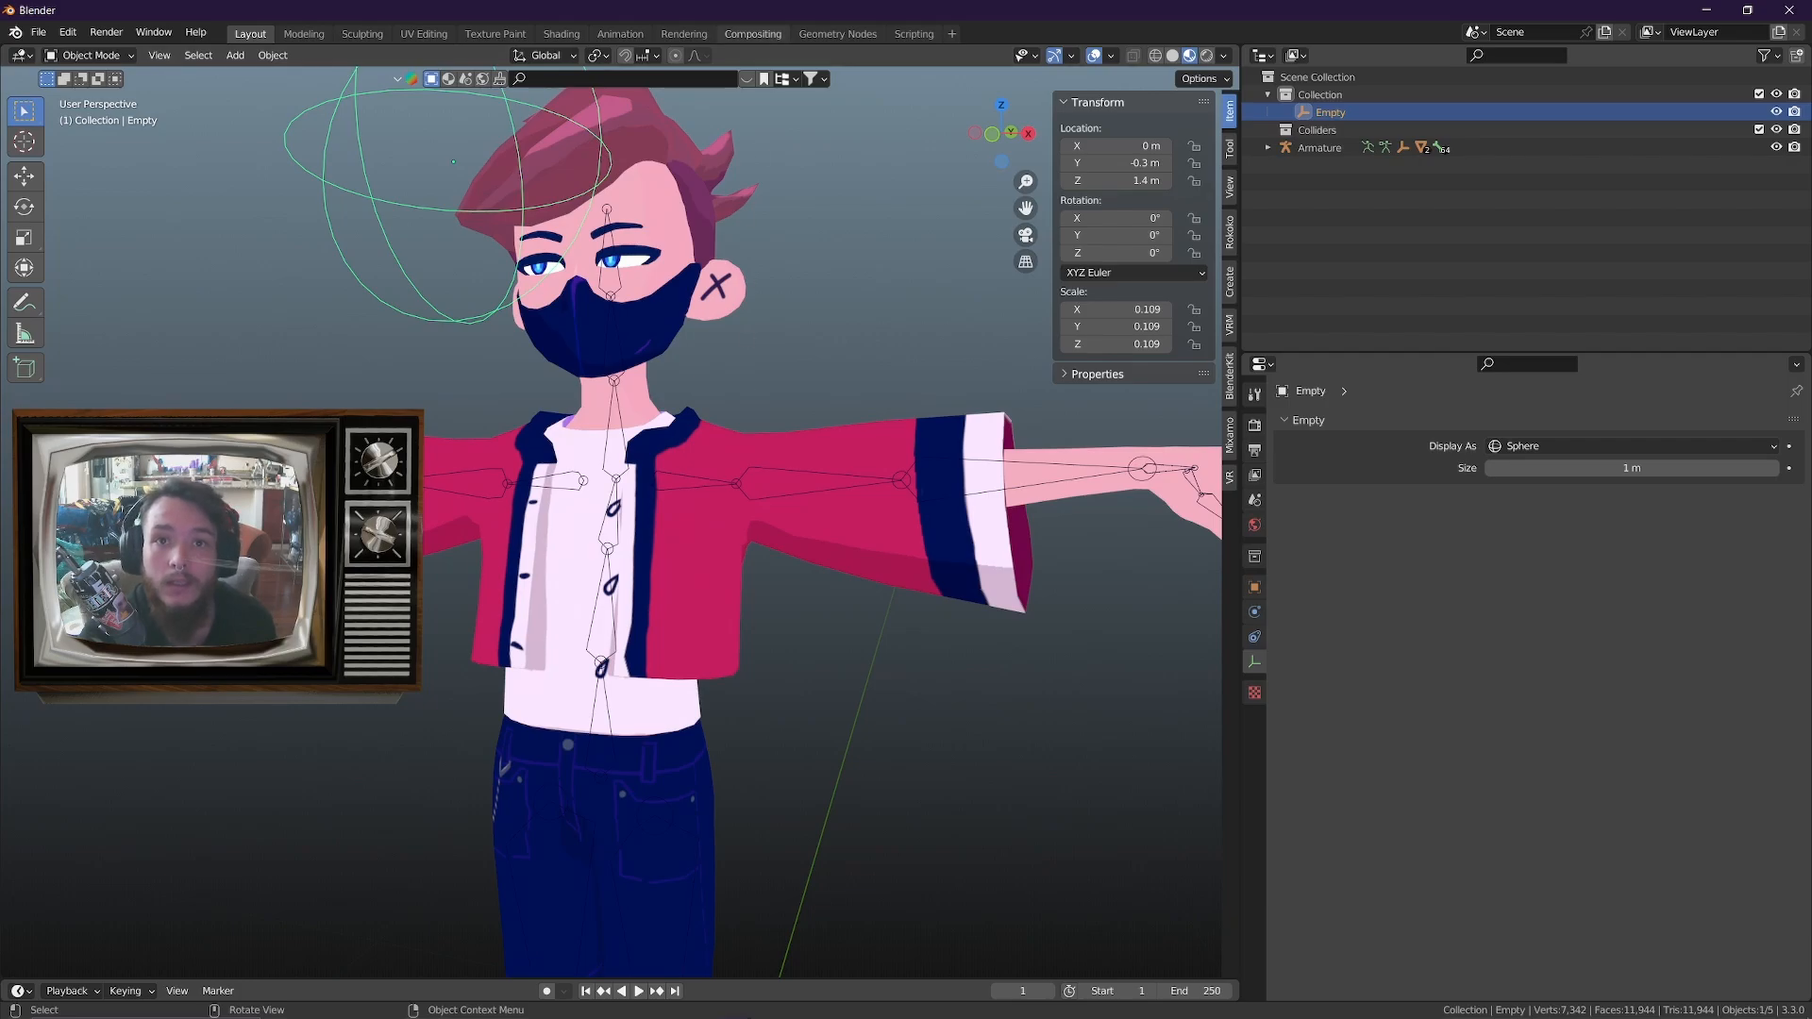
# Check ChatGPT's last answer, return to Blender and test moving the sphere empty along X twice, cancelling each move
pyautogui.moveTo(902, 2); pyautogui.dragTo(1369, 1)
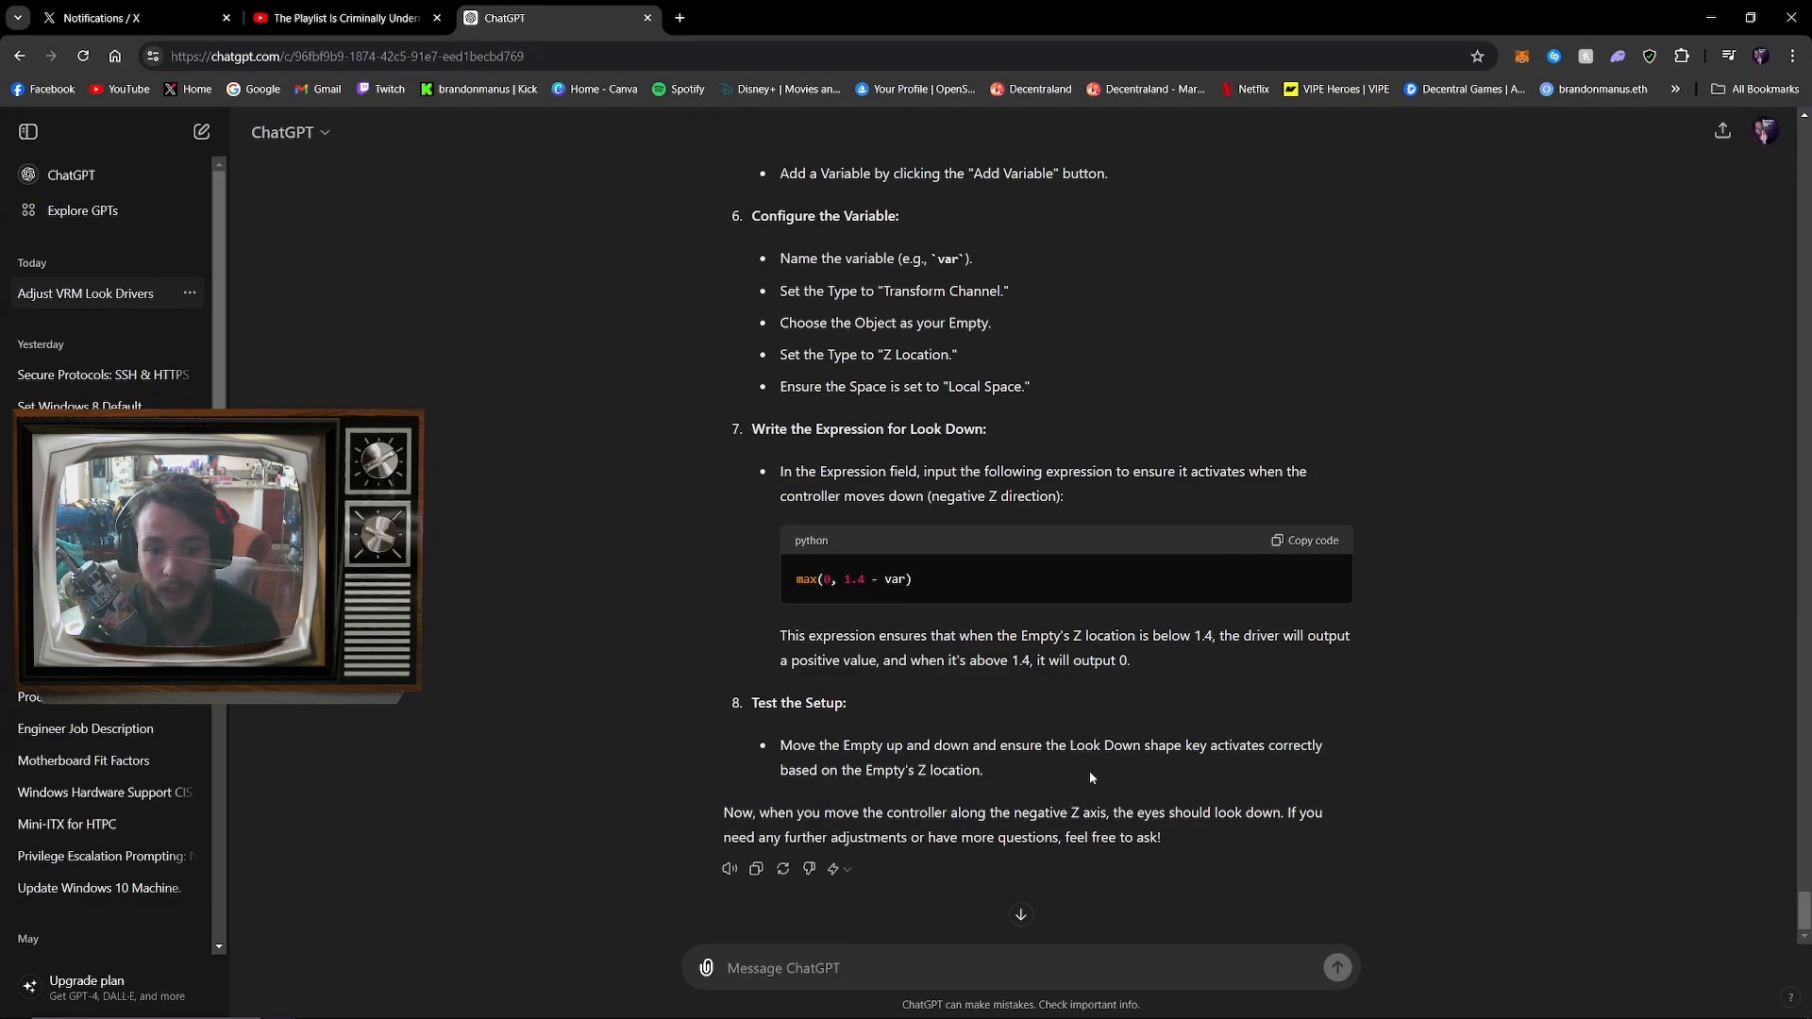
pyautogui.hotkey('alt', 'Tab')
pyautogui.click(598, 329)
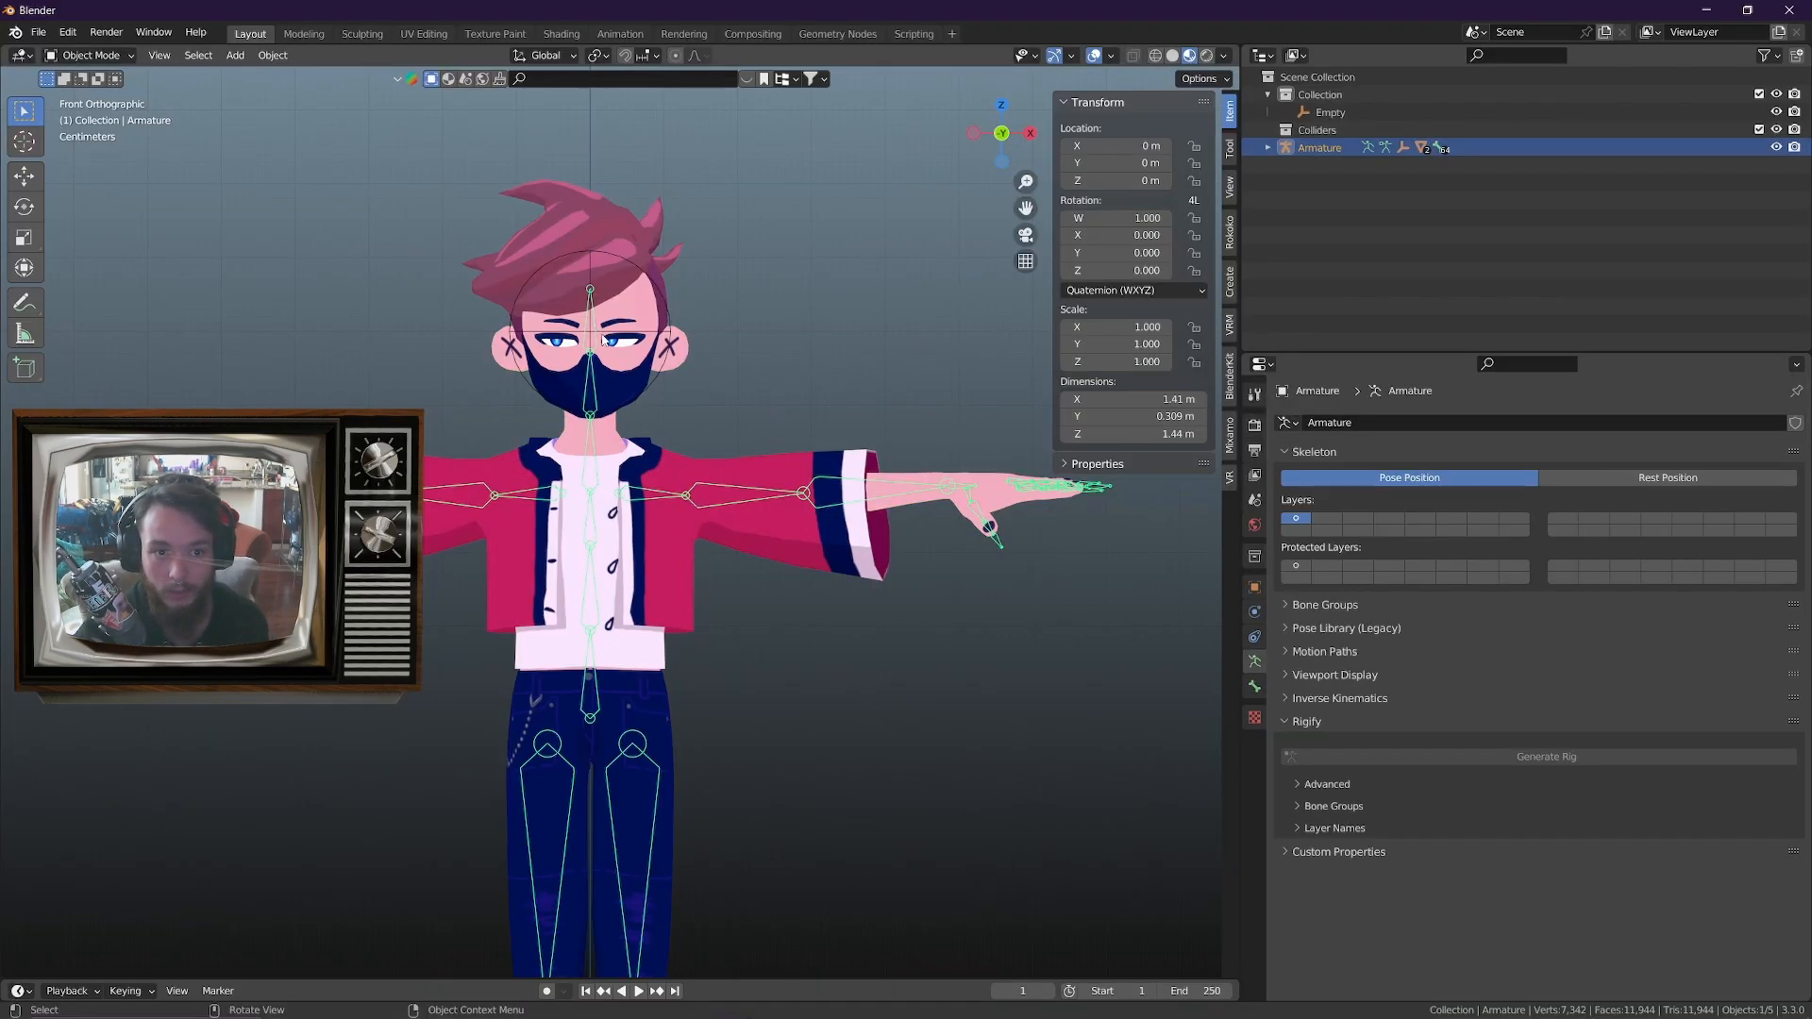
pyautogui.moveTo(800, 410); pyautogui.dragTo(746, 492, button='middle')
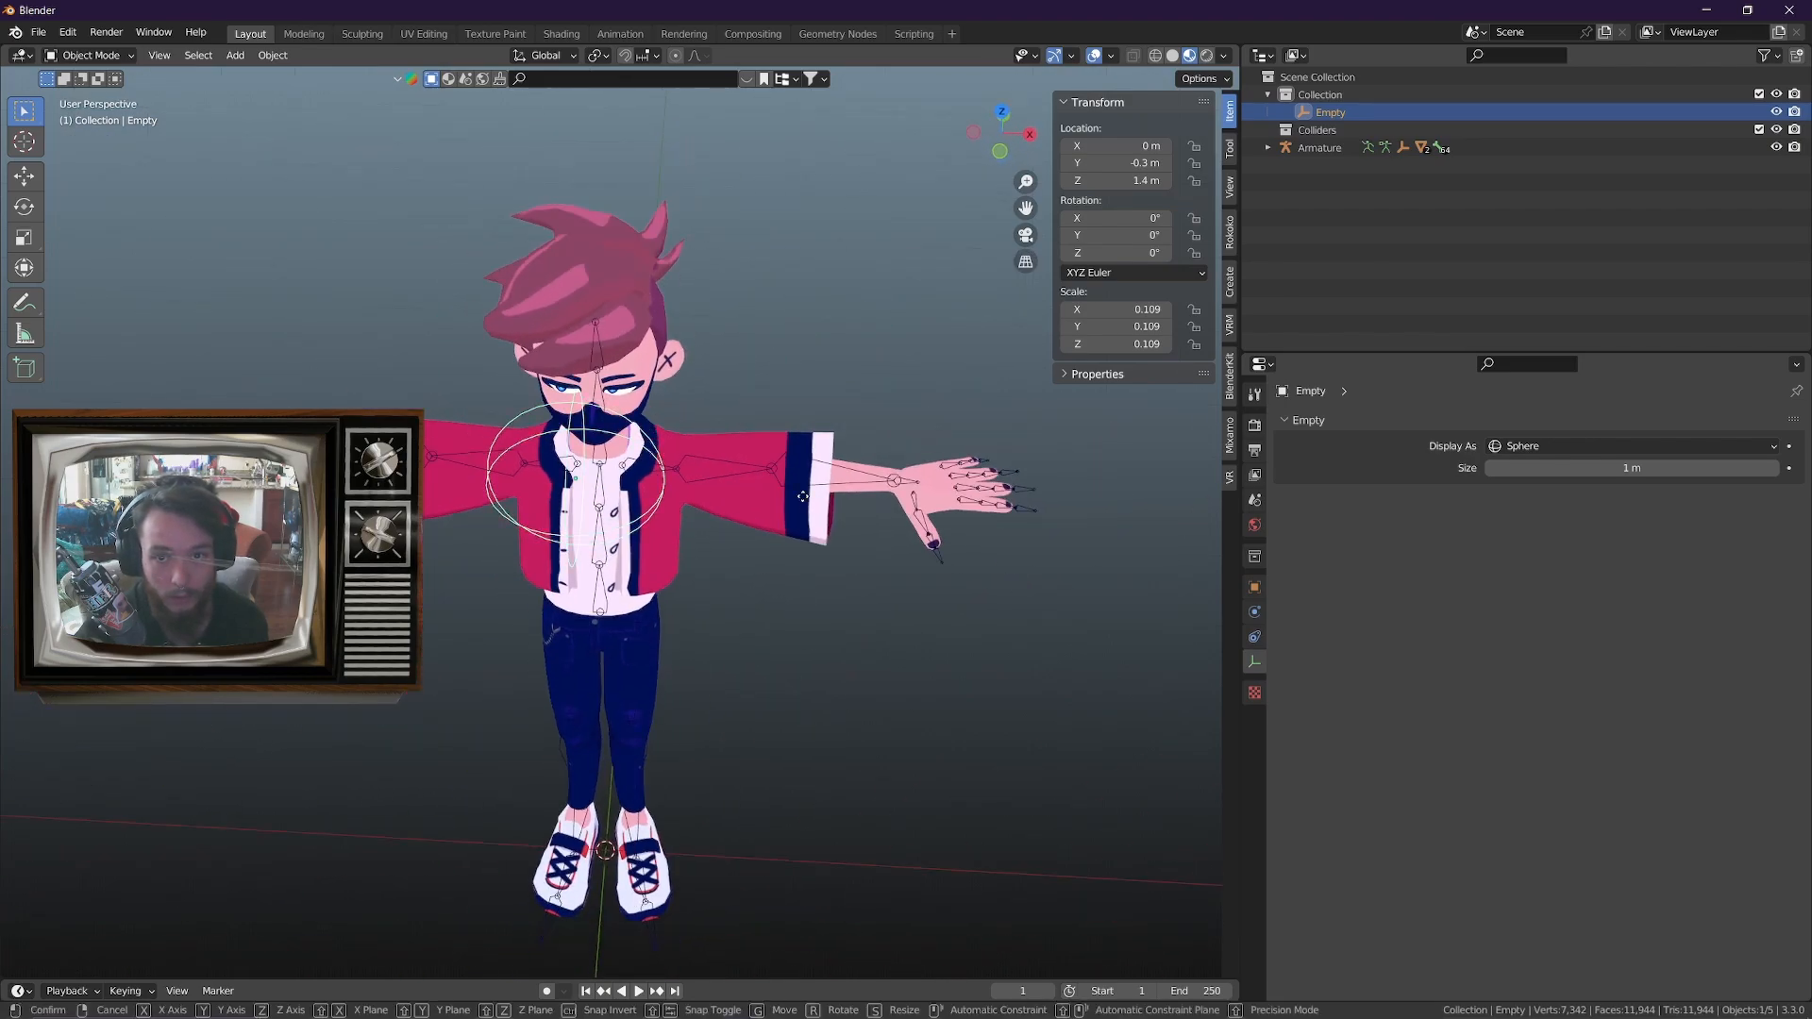
pyautogui.press('g')
pyautogui.press('x')
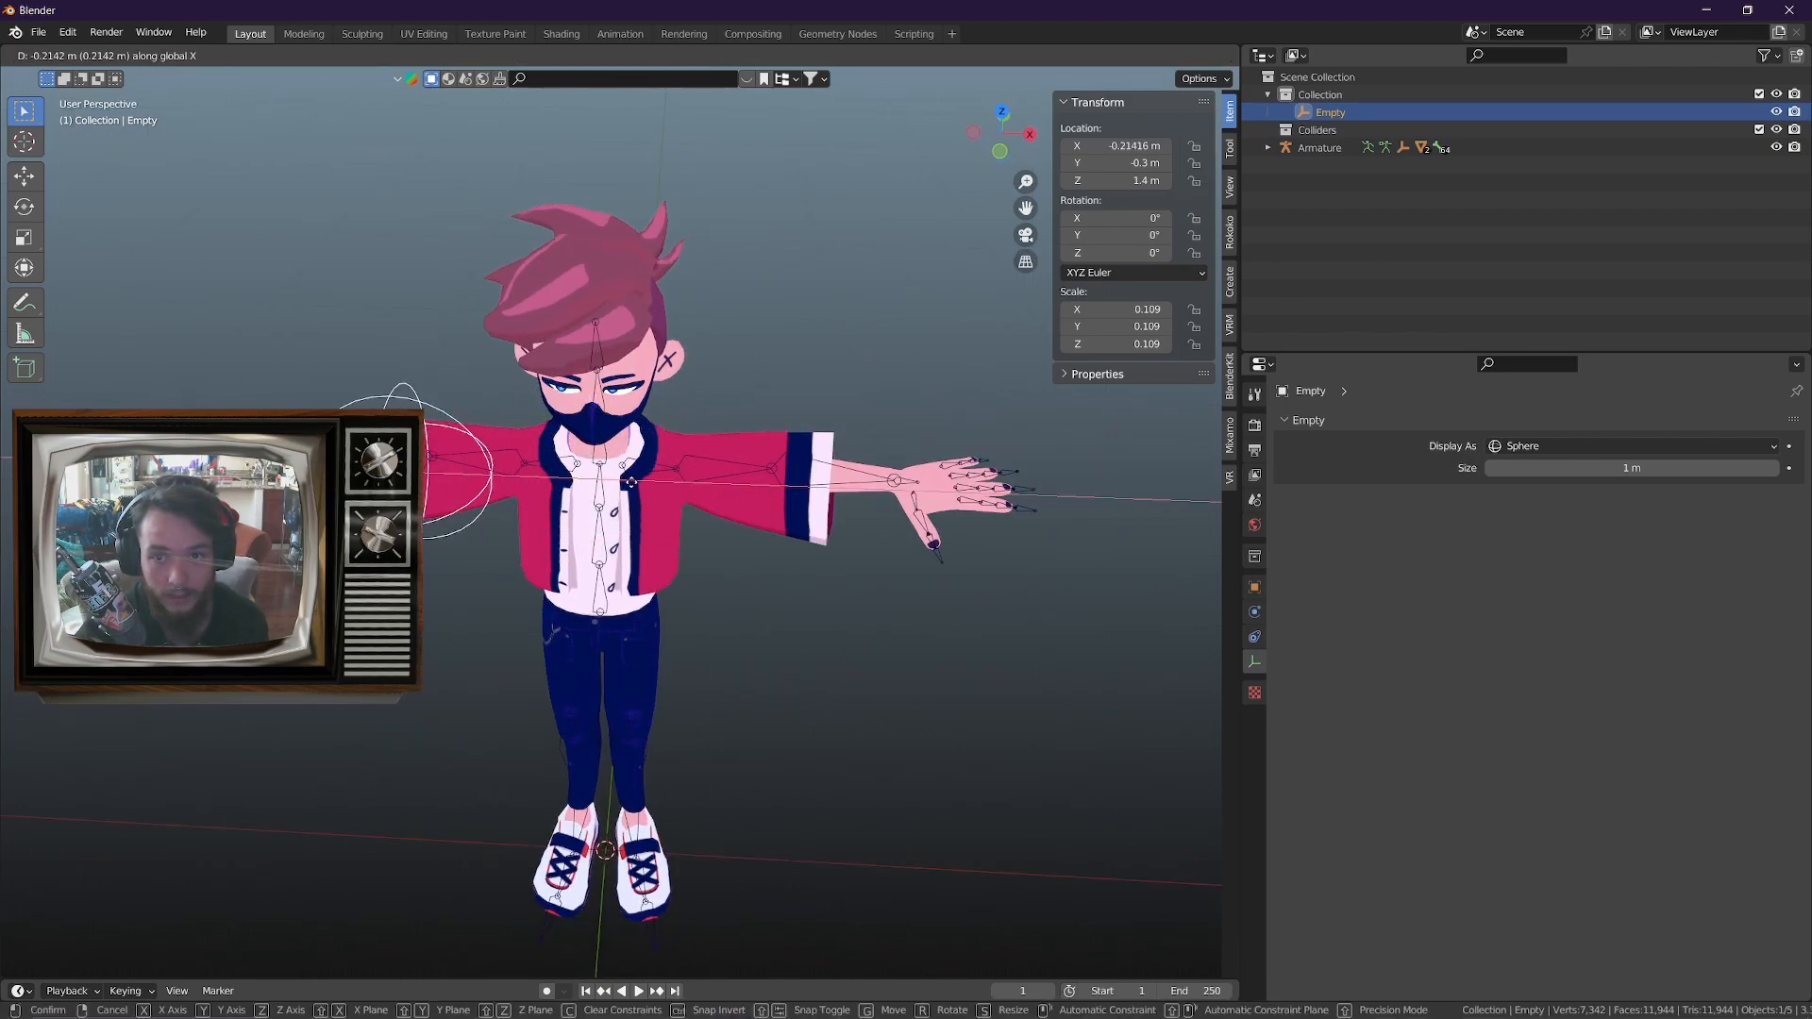
pyautogui.rightClick(497, 502)
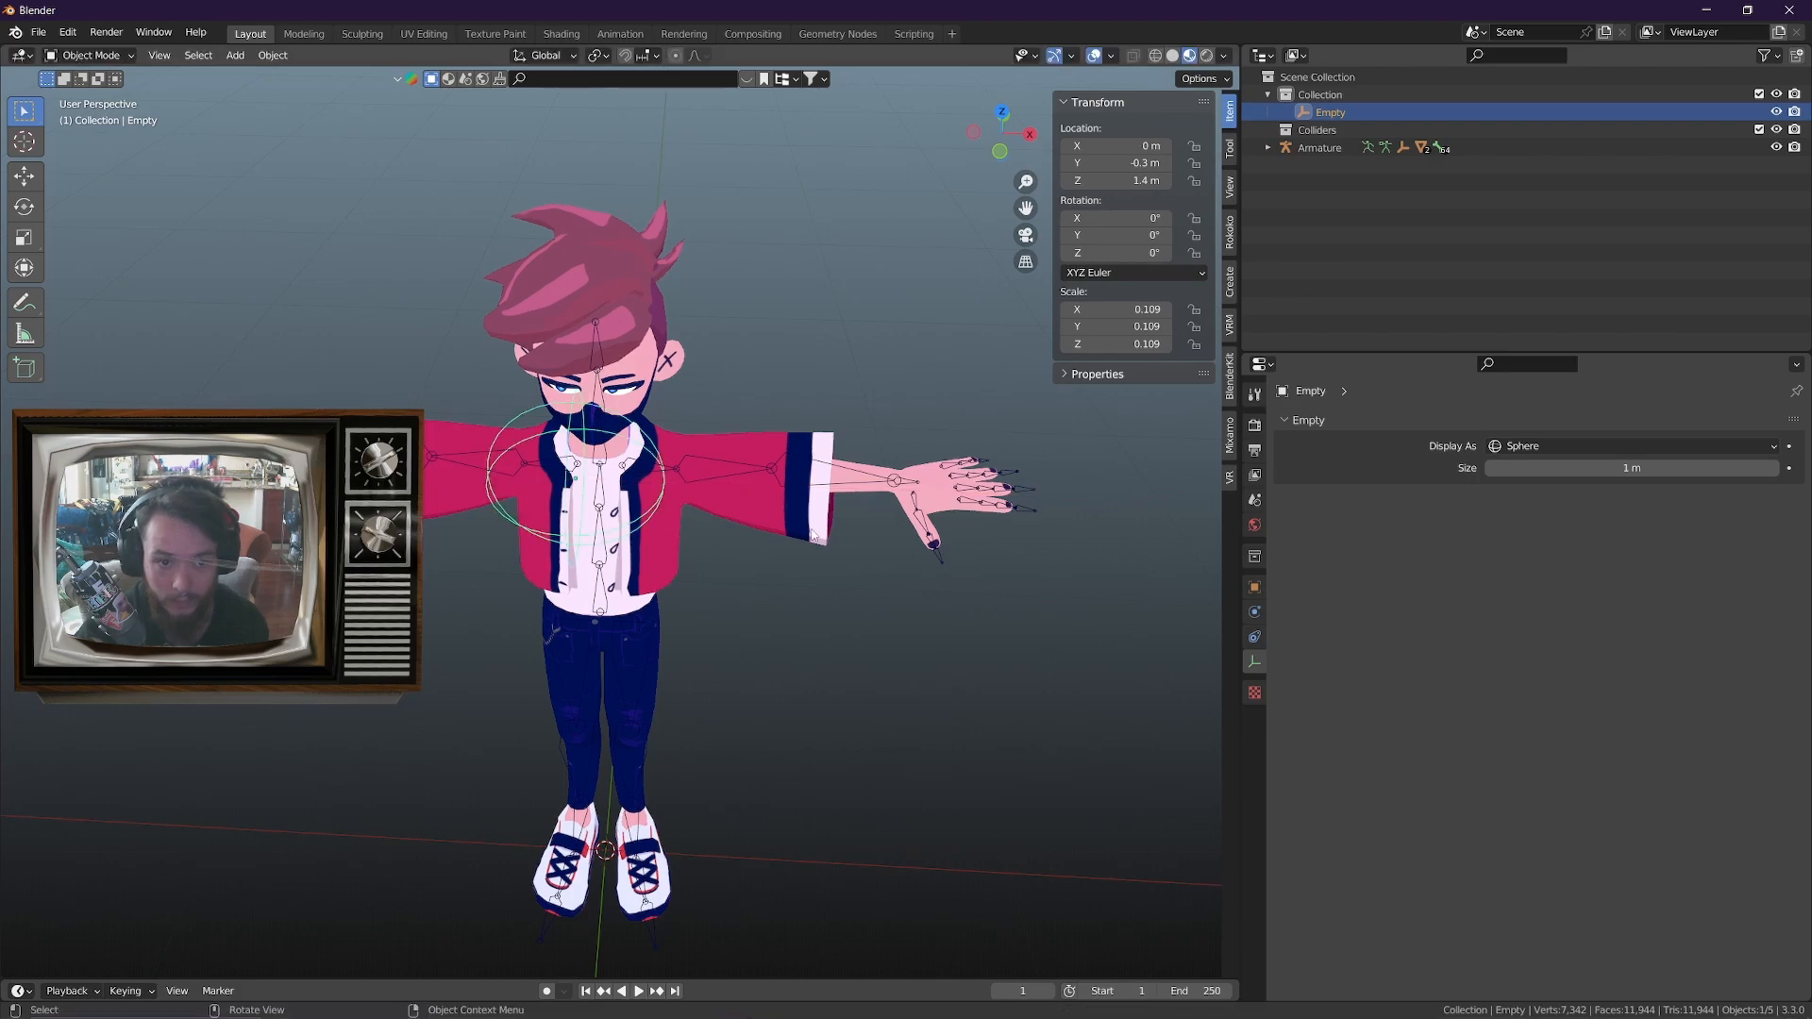
pyautogui.press('g')
pyautogui.press('x')
pyautogui.rightClick(638, 317)
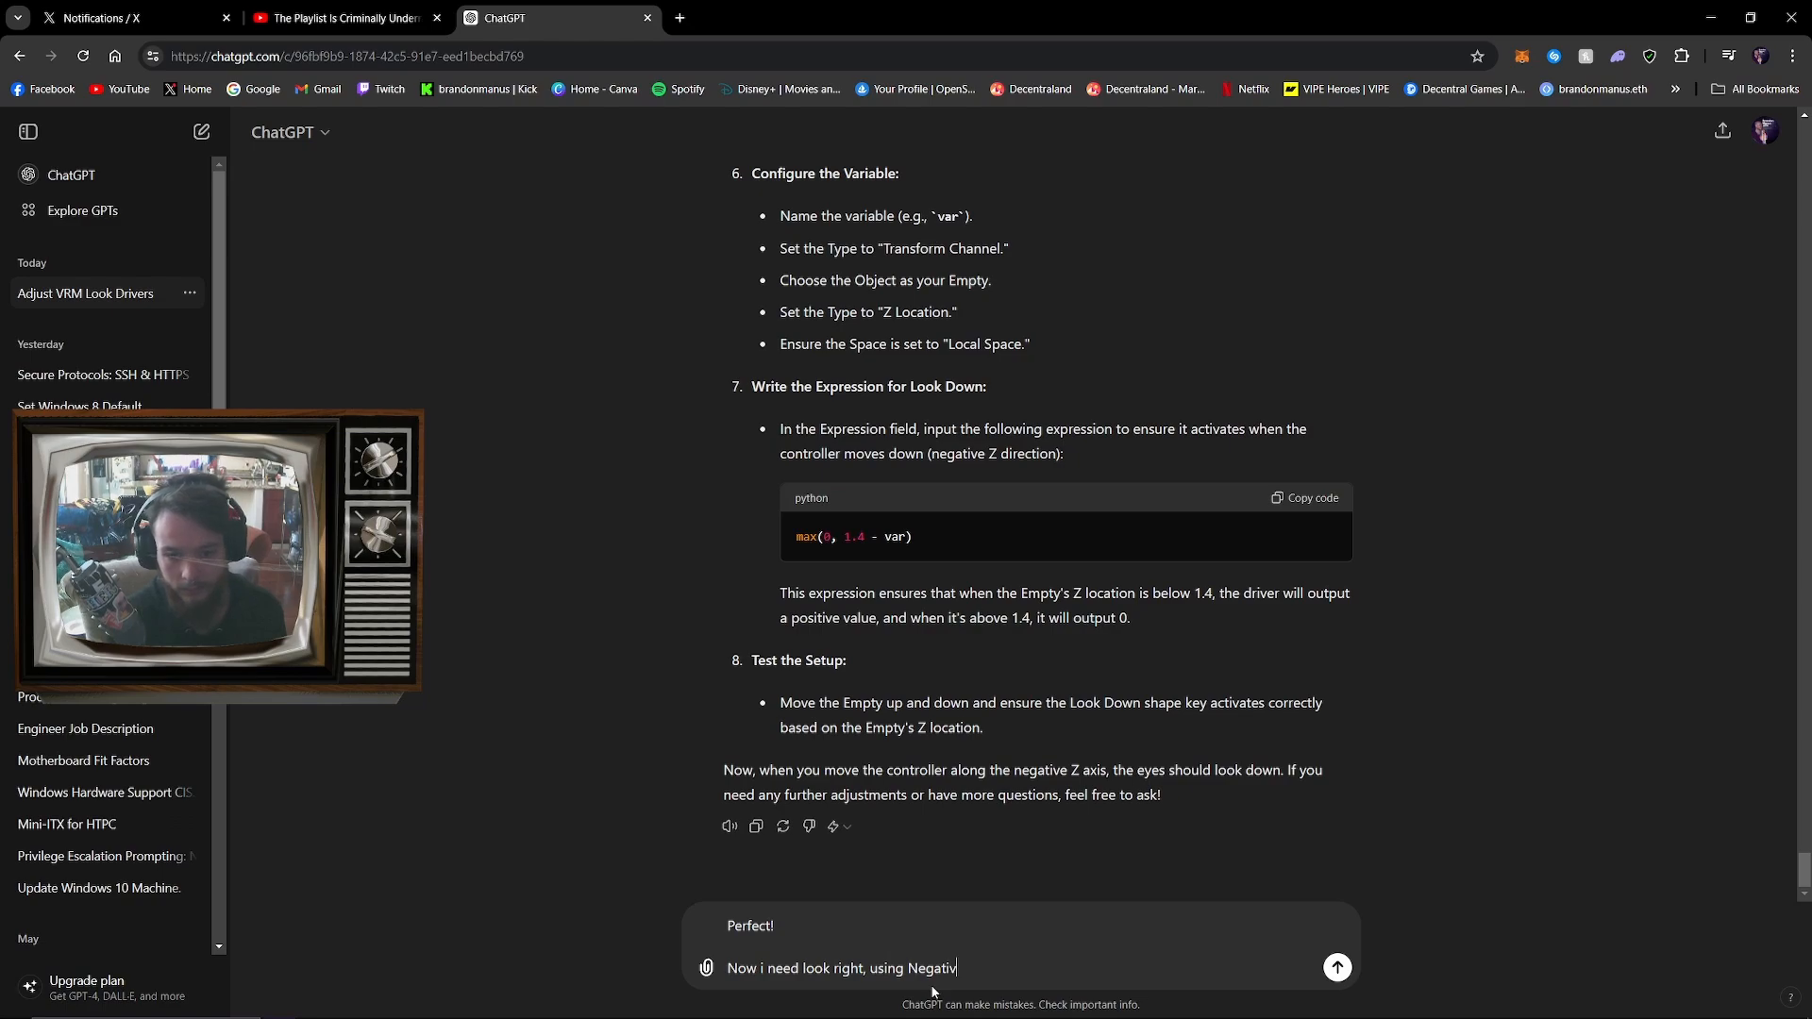
# Switch to ChatGPT and ask for a look-right driver using negative movement along the X axis
pyautogui.write('movement ')
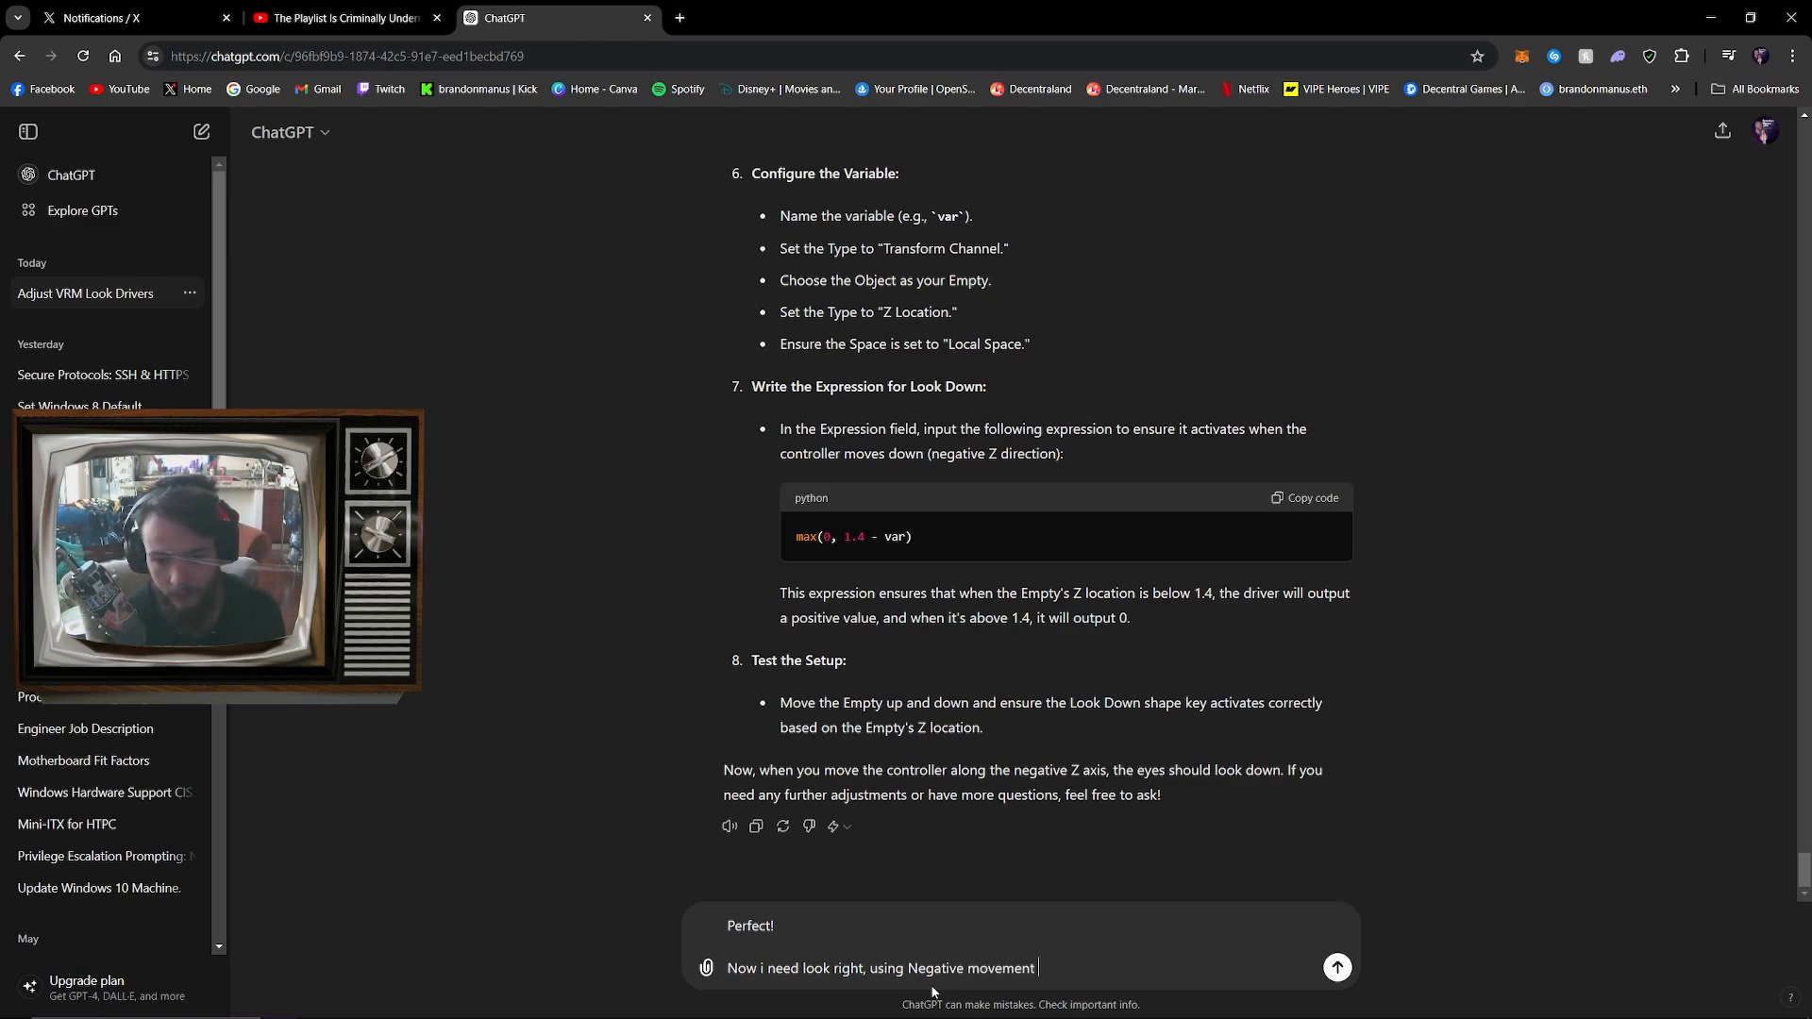
pyautogui.write('along the X')
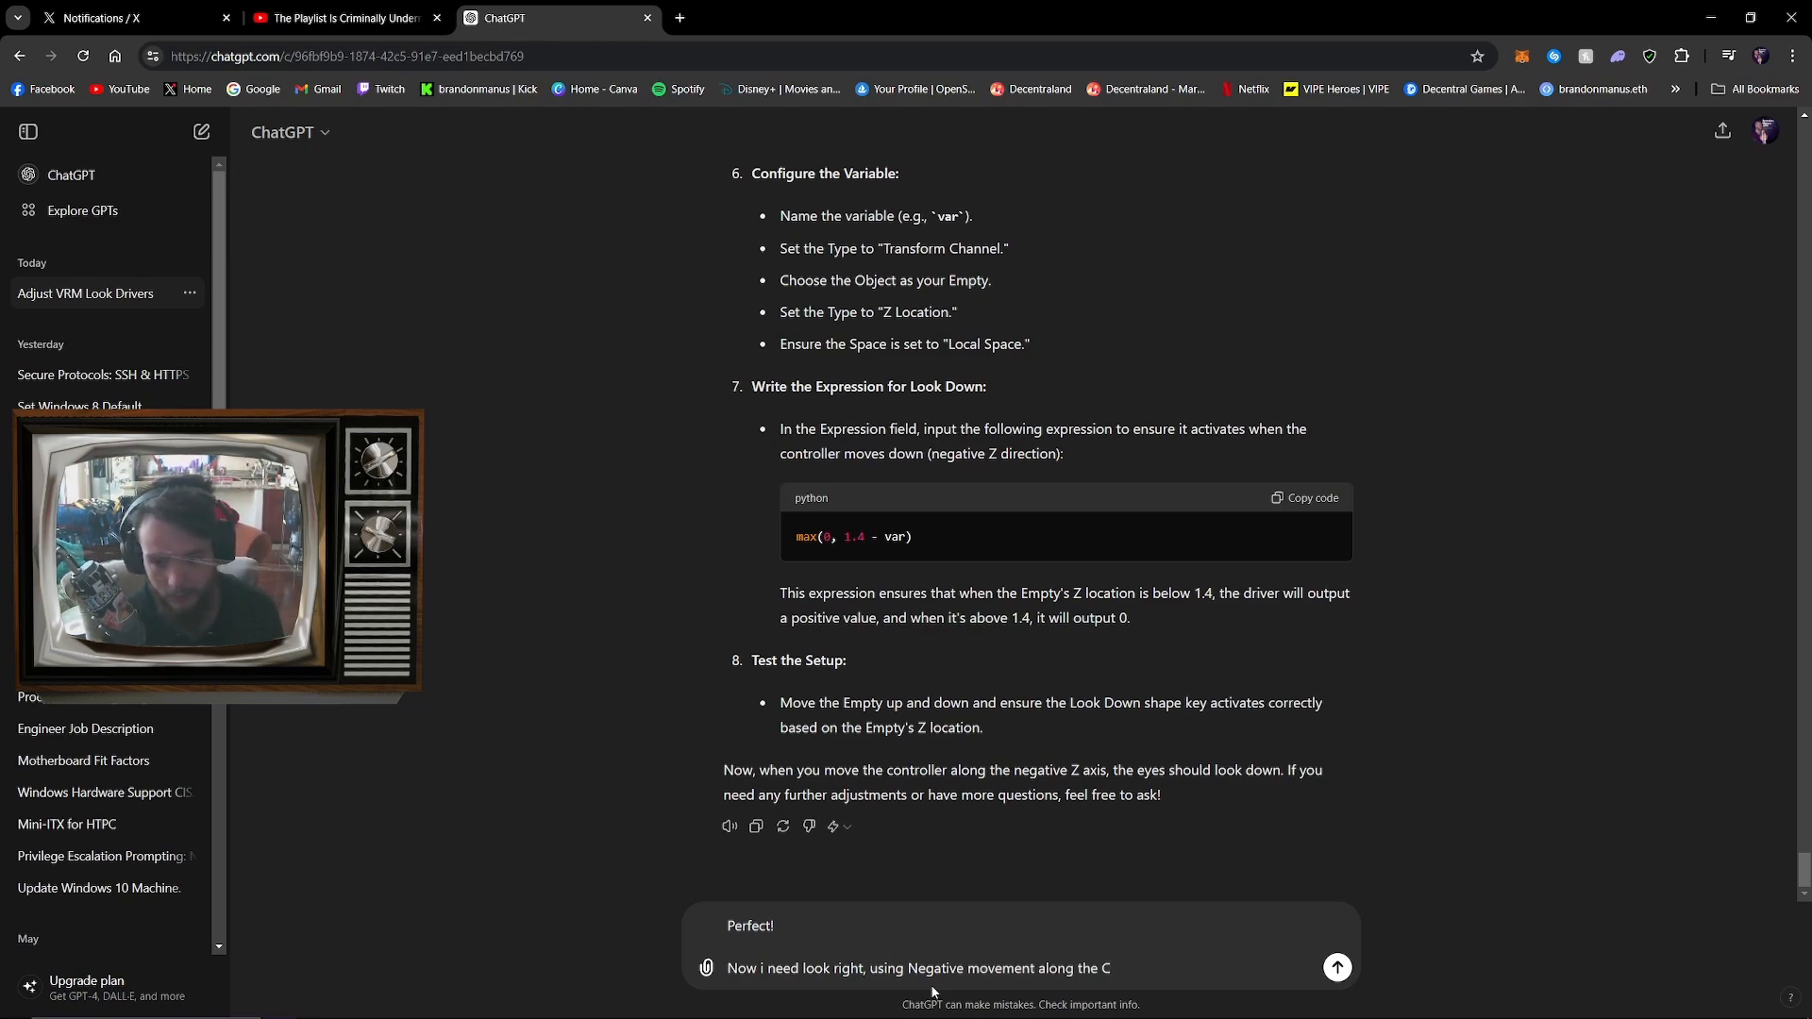
pyautogui.write(' axis')
pyautogui.press('Return')
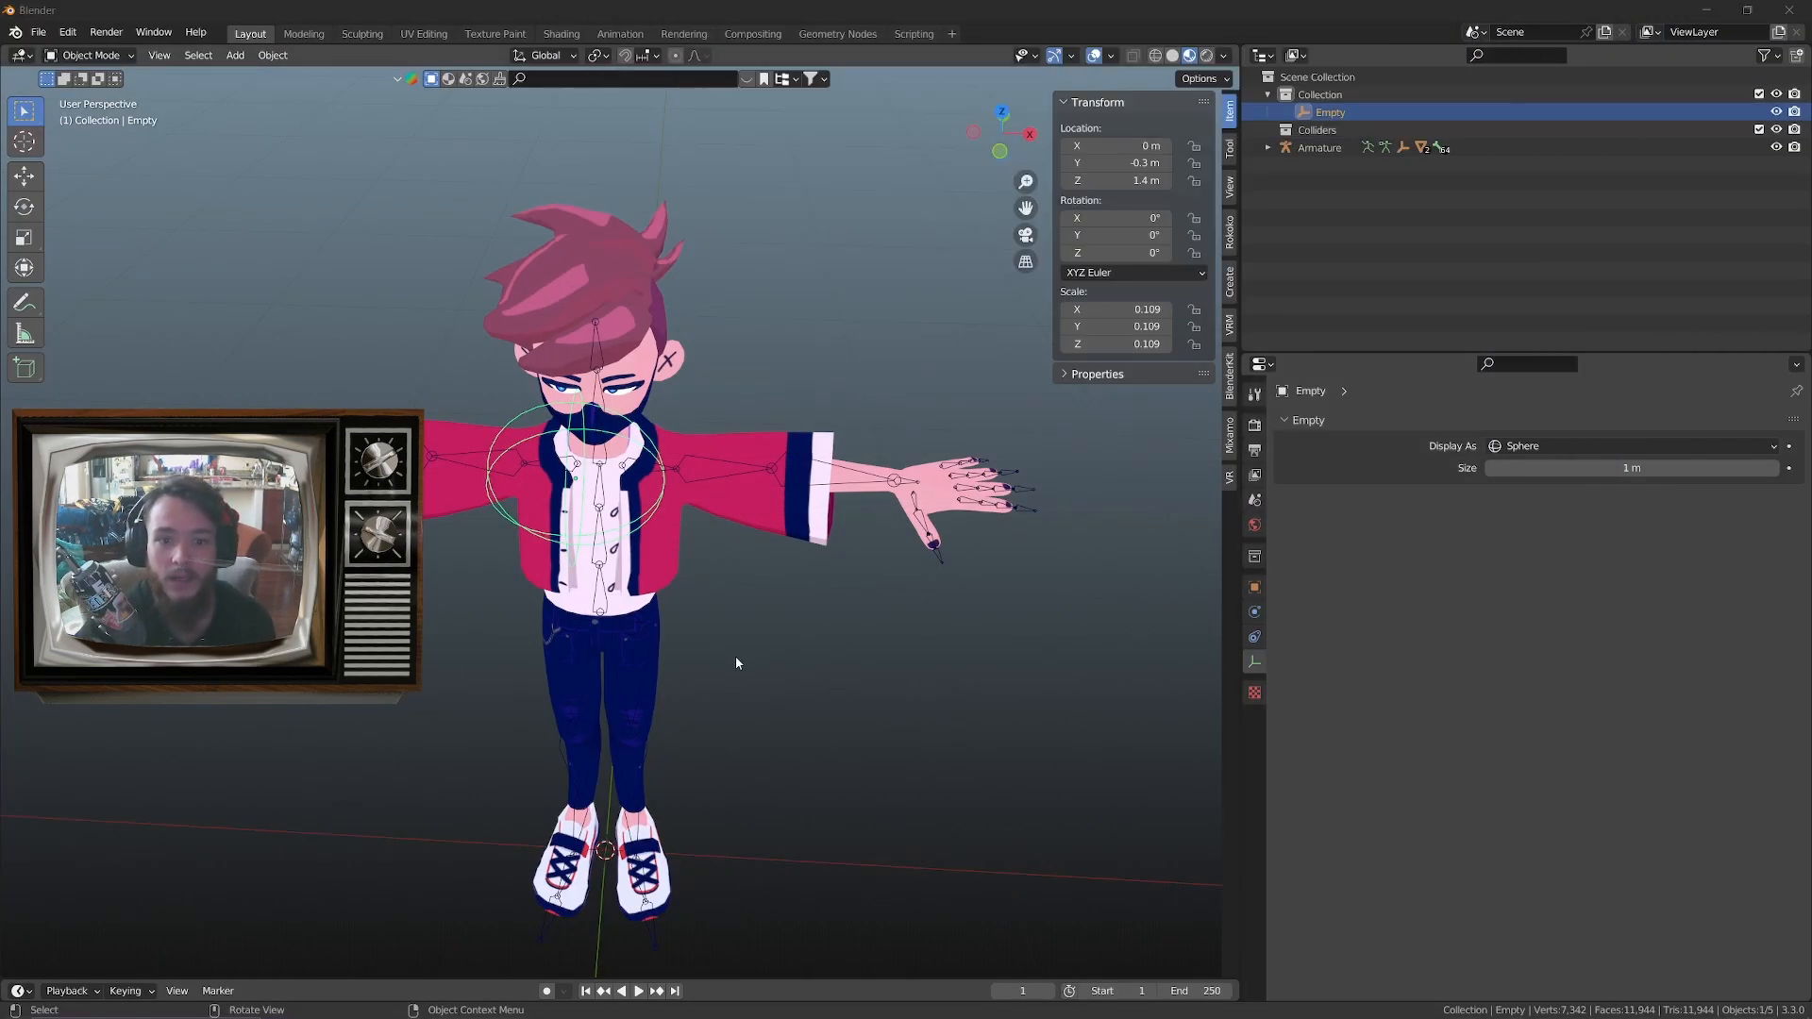
# Return to Blender and replace the _LookRight driver expression on the body mesh with max(0, -var)
pyautogui.click(585, 346)
pyautogui.rightClick(1543, 879)
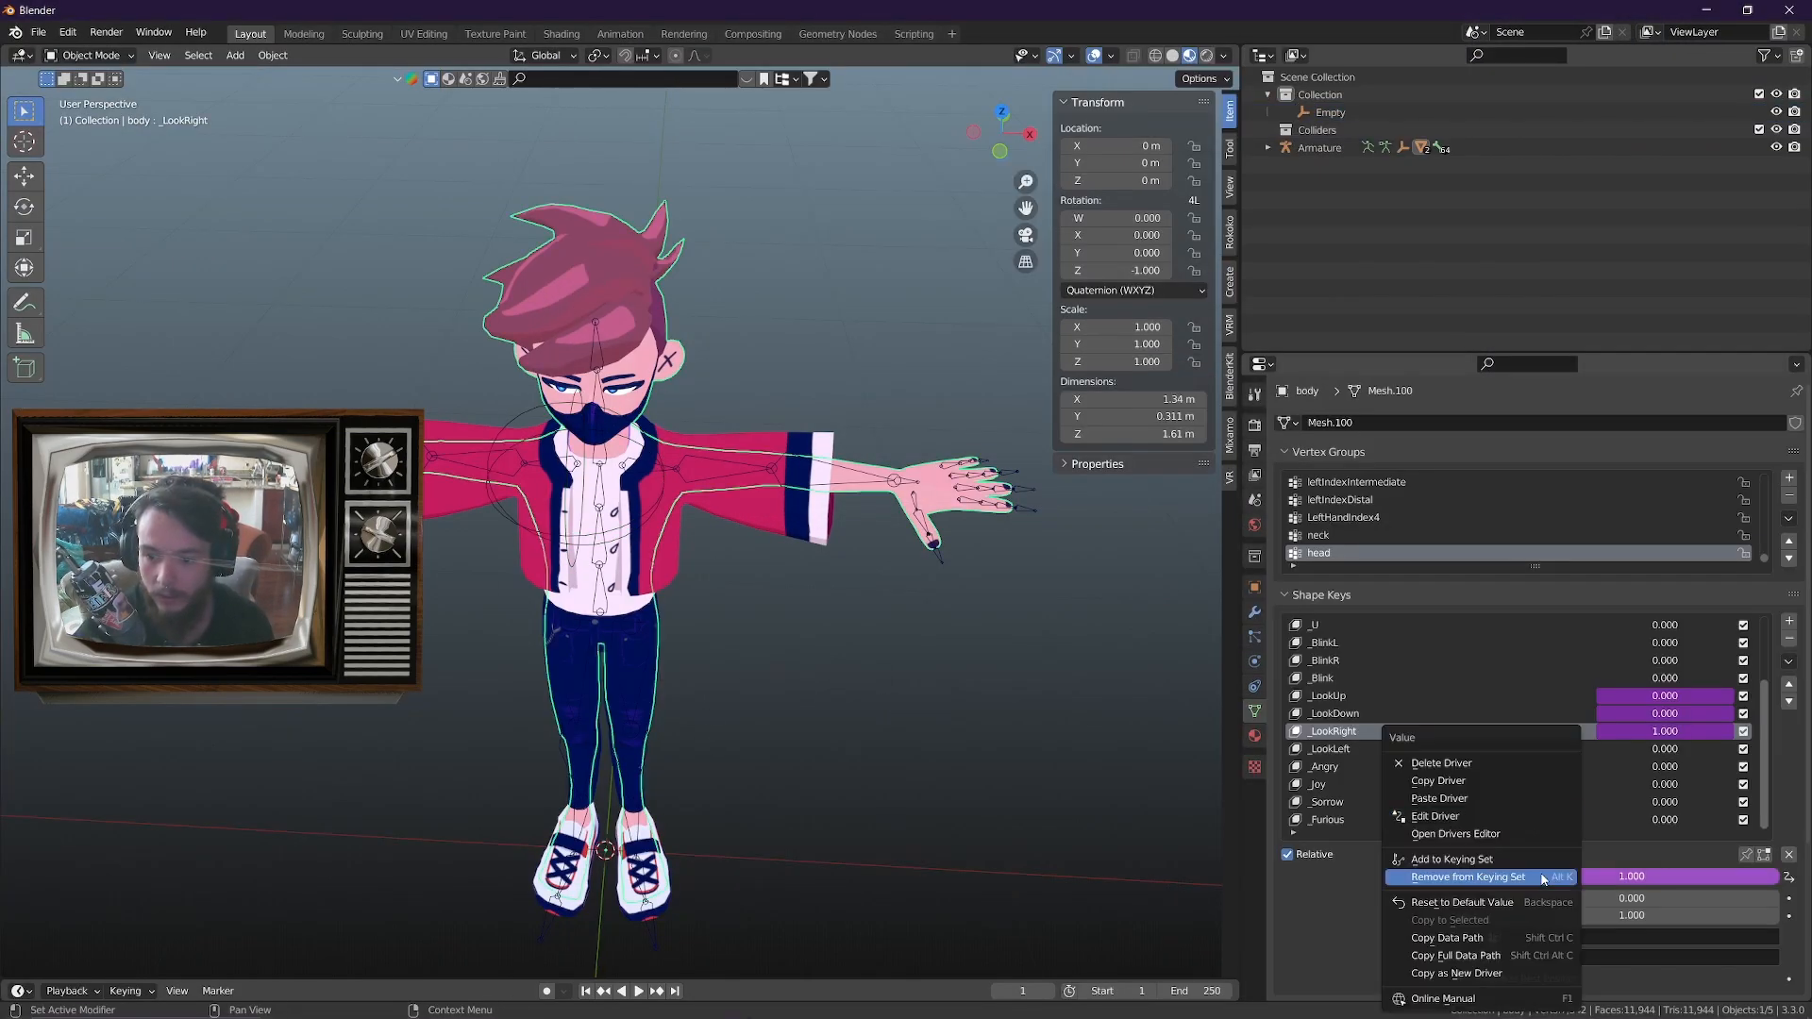
pyautogui.click(1507, 816)
pyautogui.click(1510, 755)
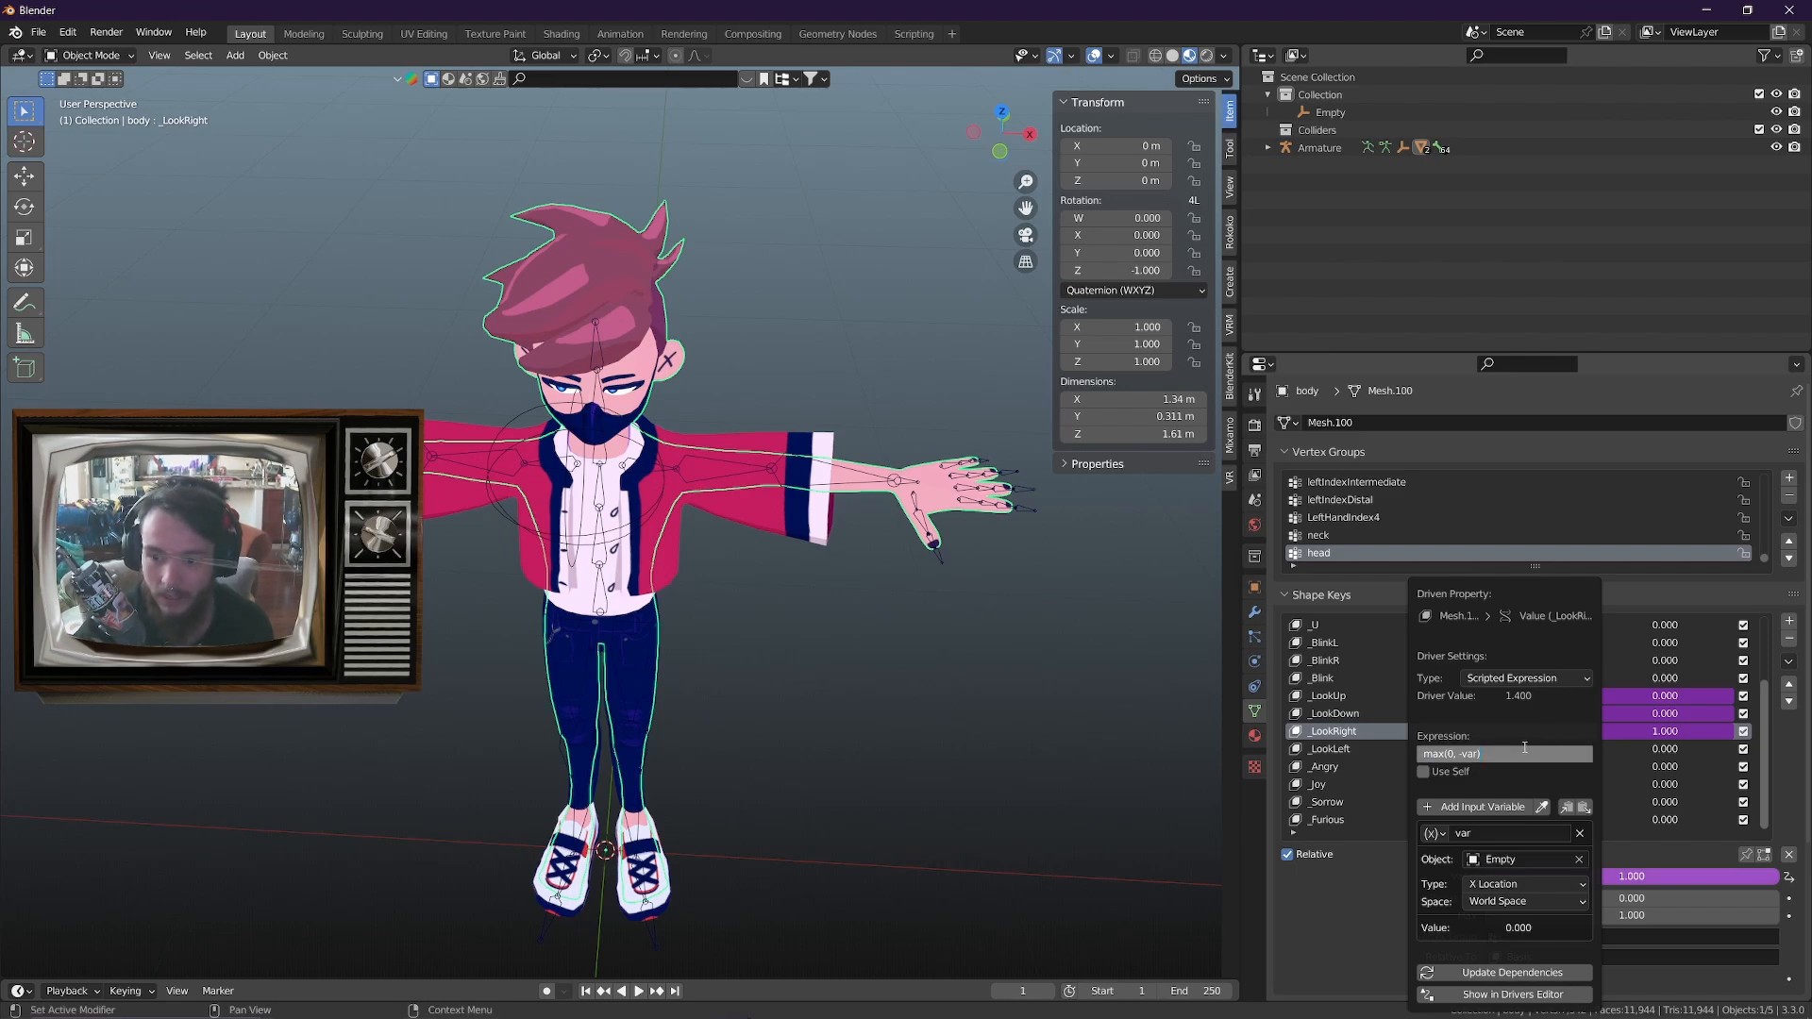
pyautogui.press('Return')
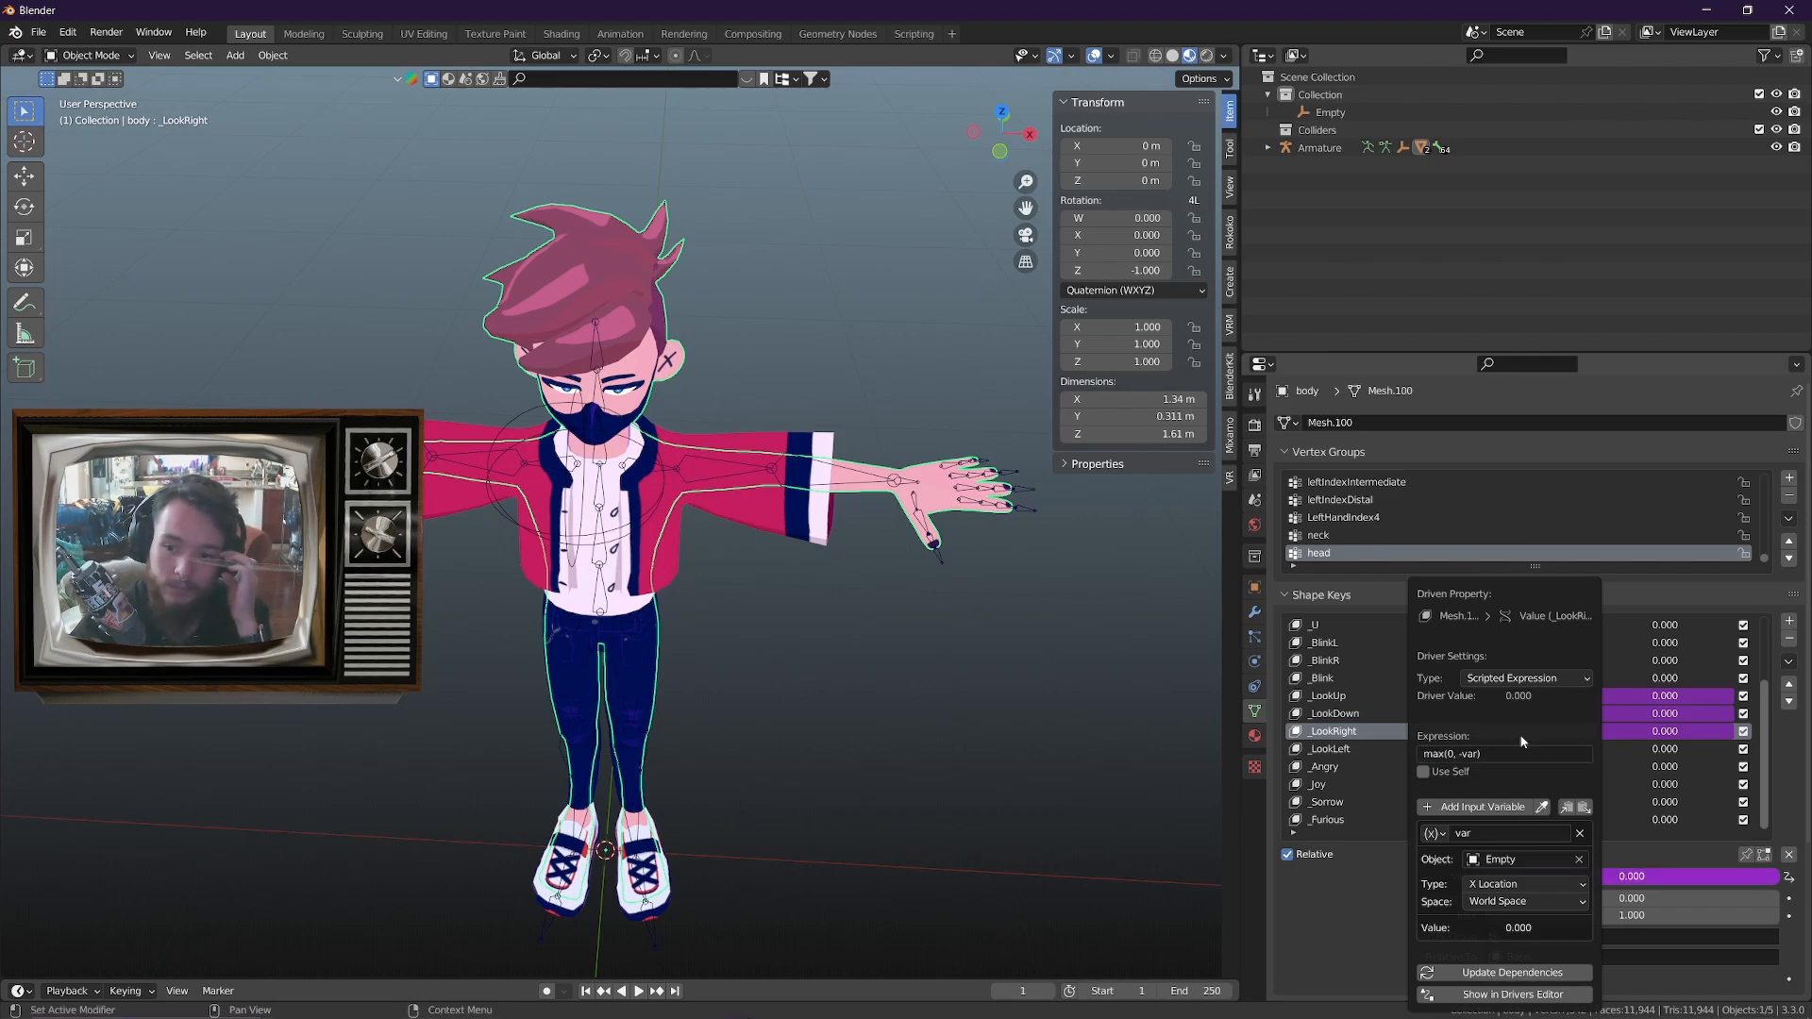
# Test the _LookRight driver by moving the sphere empty about 0.17 m along negative X, then check the shape key value from the front
pyautogui.click(582, 538)
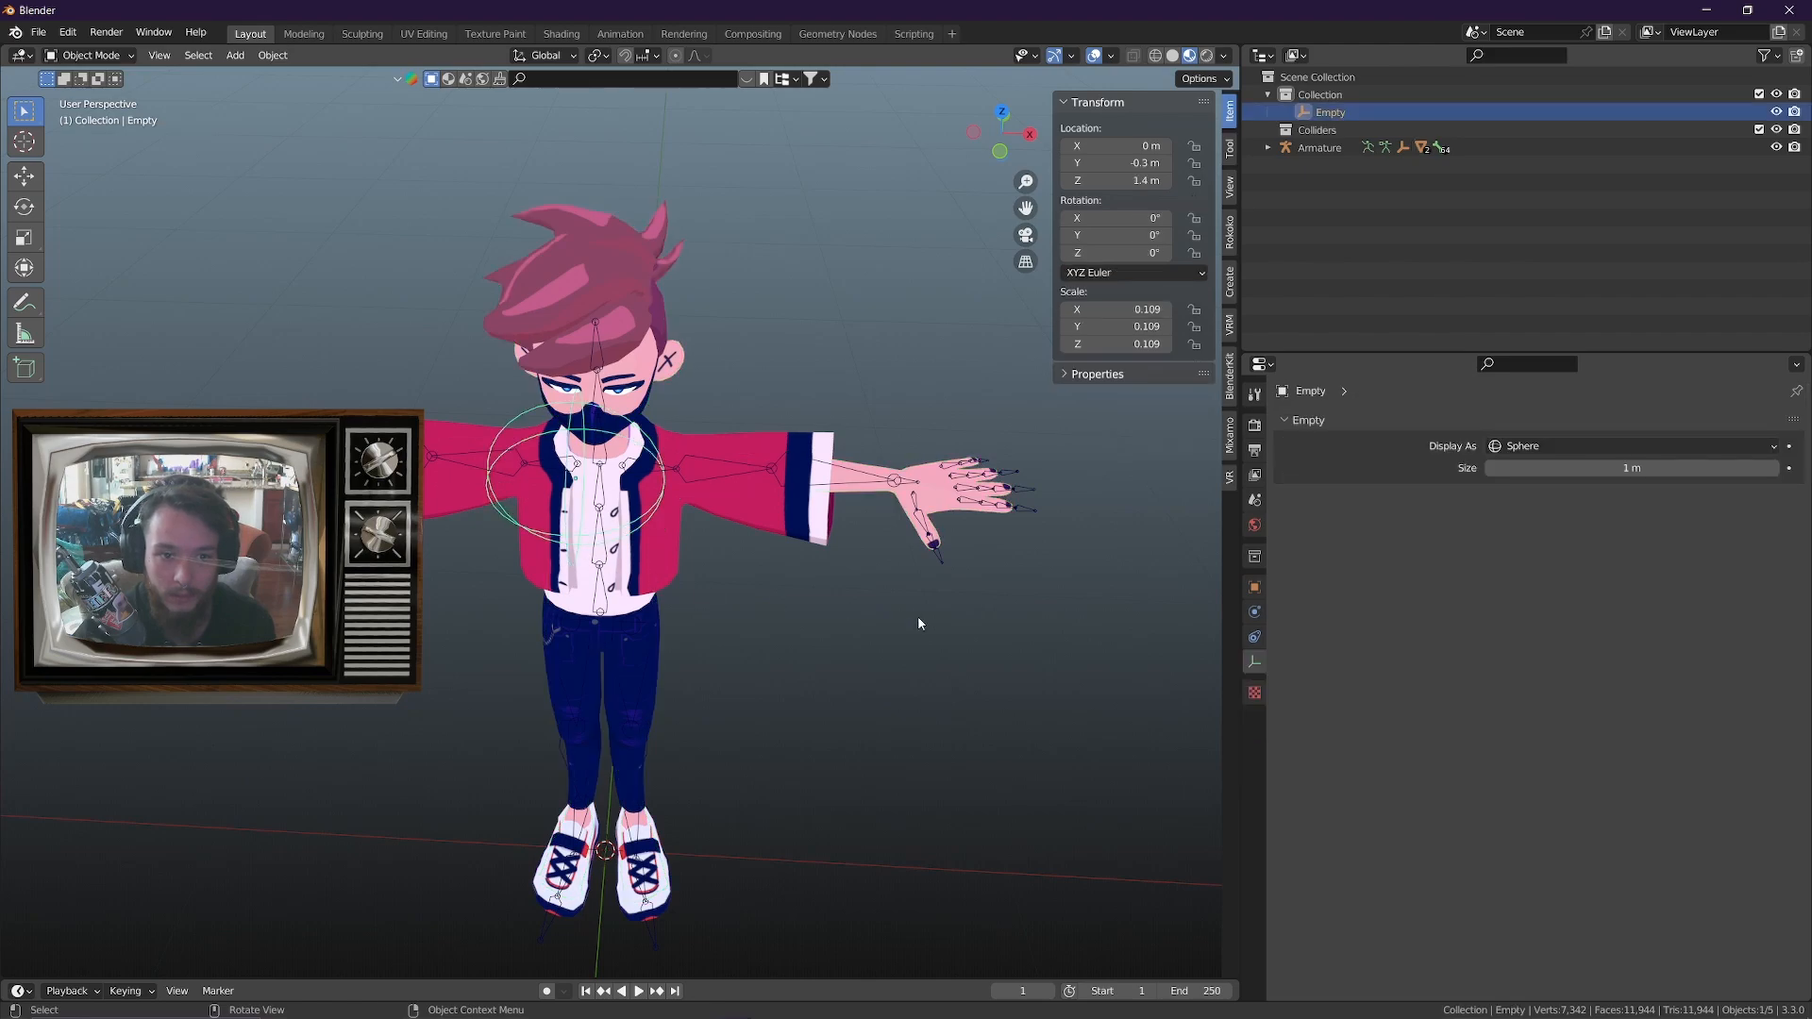
pyautogui.moveTo(918, 615); pyautogui.dragTo(949, 570, button='middle')
pyautogui.press('g')
pyautogui.press('x')
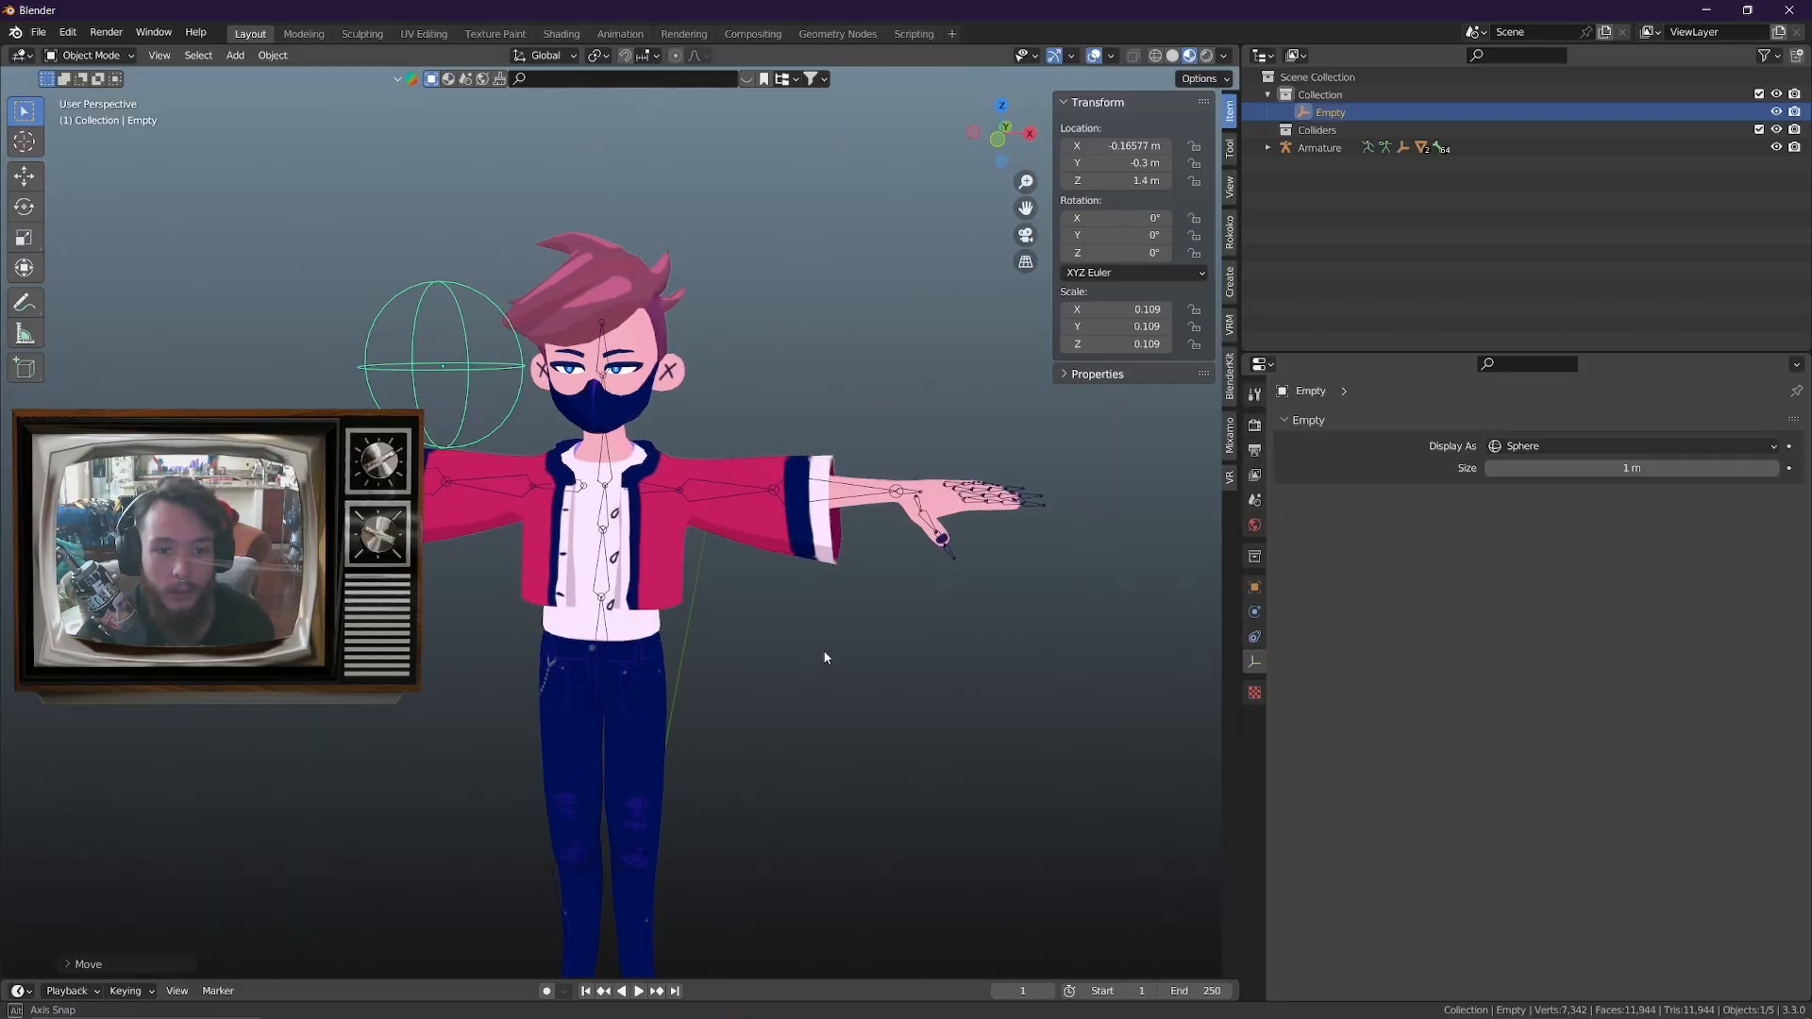
pyautogui.press('g')
pyautogui.rightClick(1152, 632)
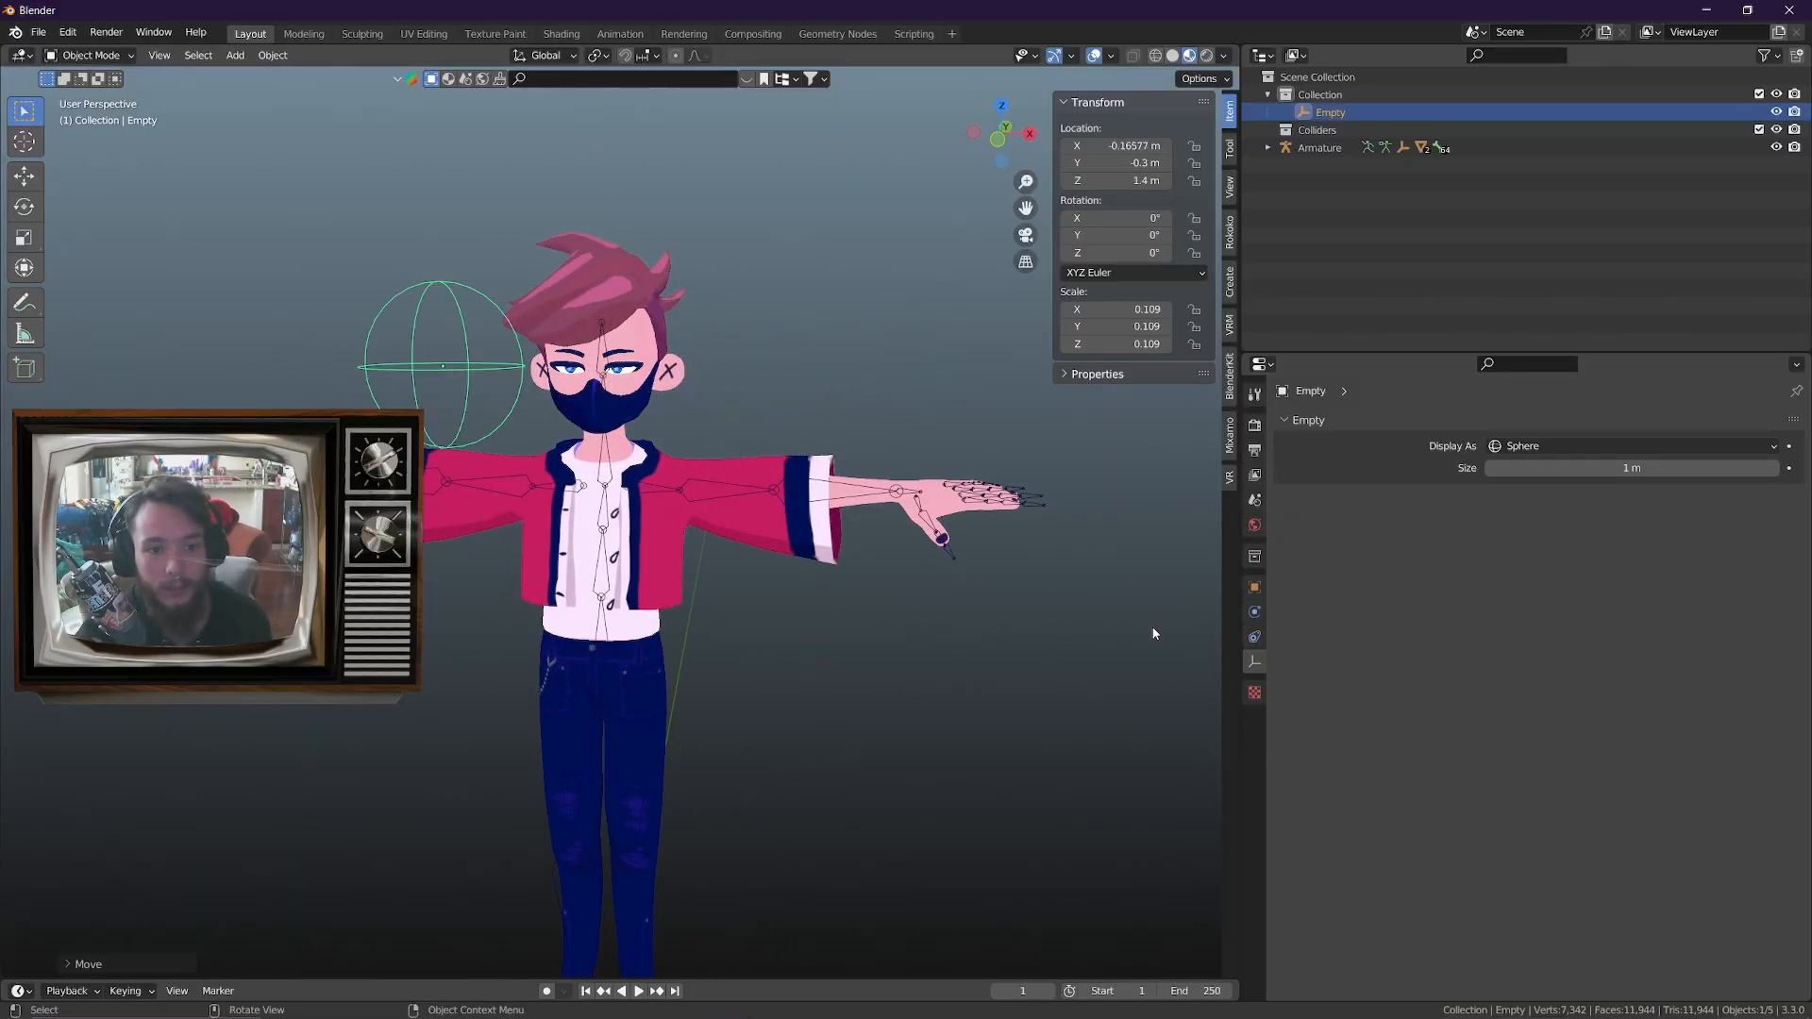
pyautogui.press('KP_1')
pyautogui.press('g')
pyautogui.rightClick(640, 232)
pyautogui.click(619, 336)
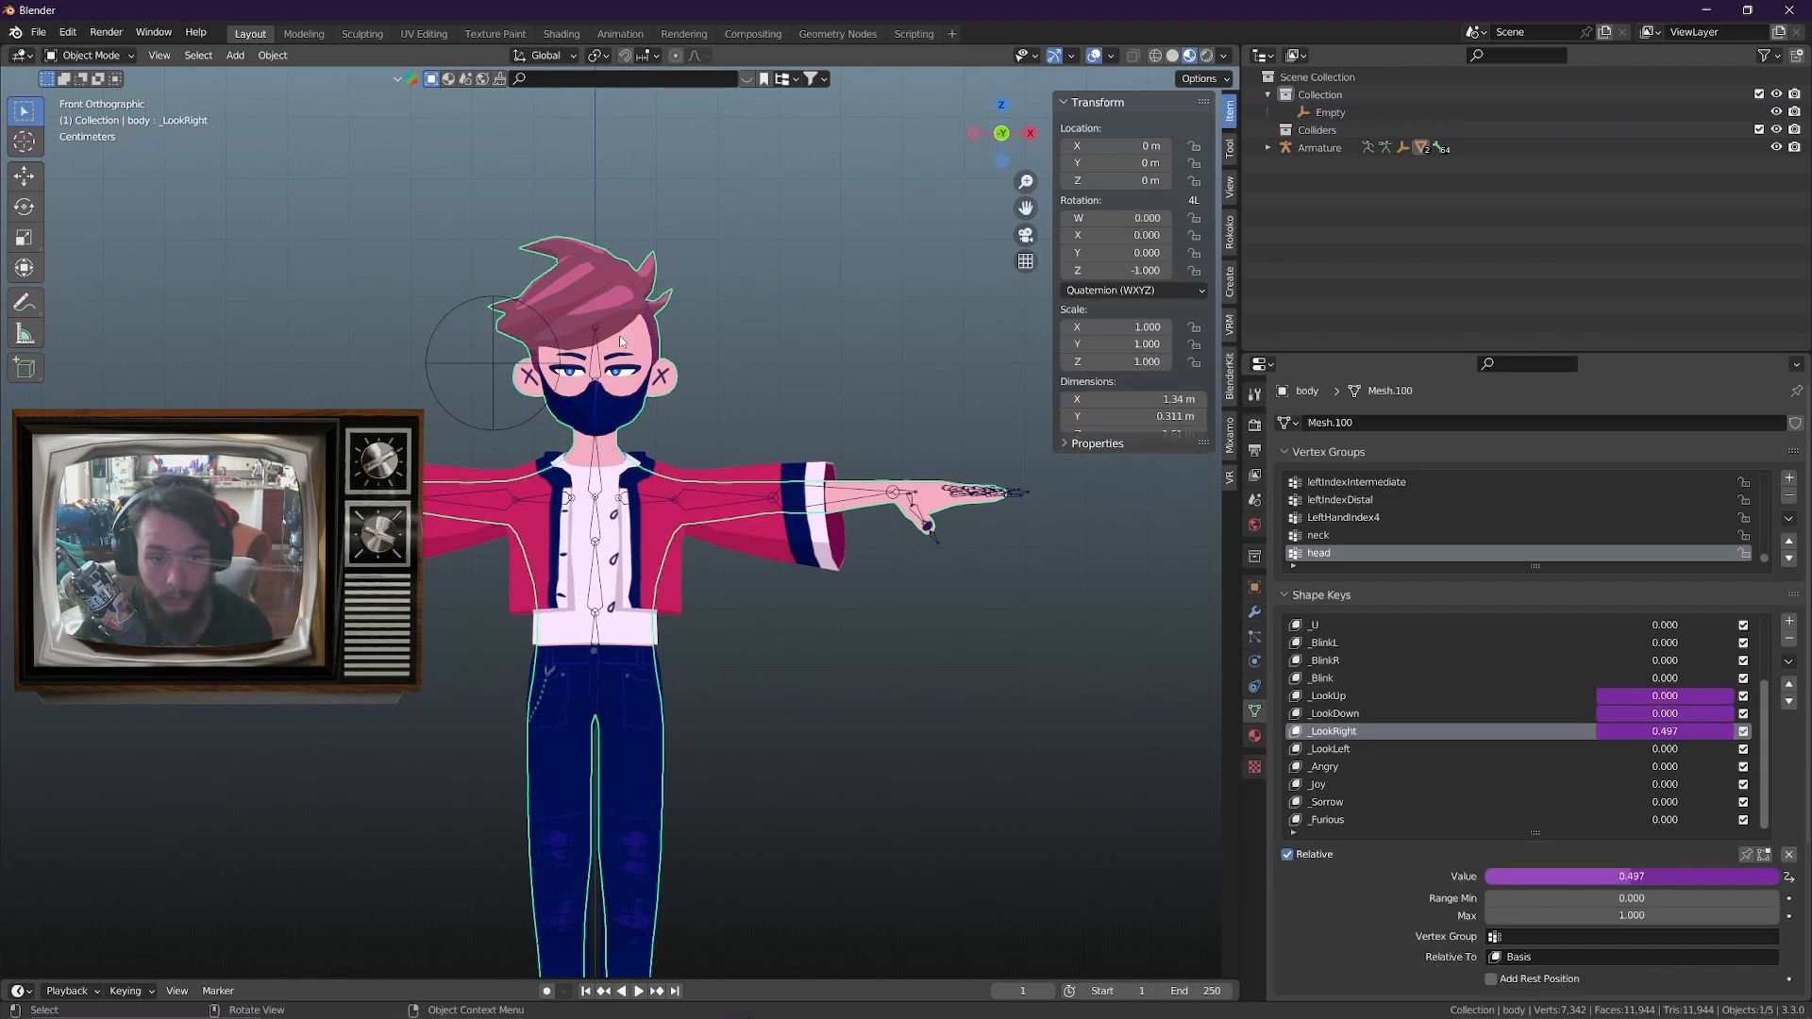
# Reset the sphere empty's X location to 0 m
pyautogui.click(468, 364)
pyautogui.click(1103, 147)
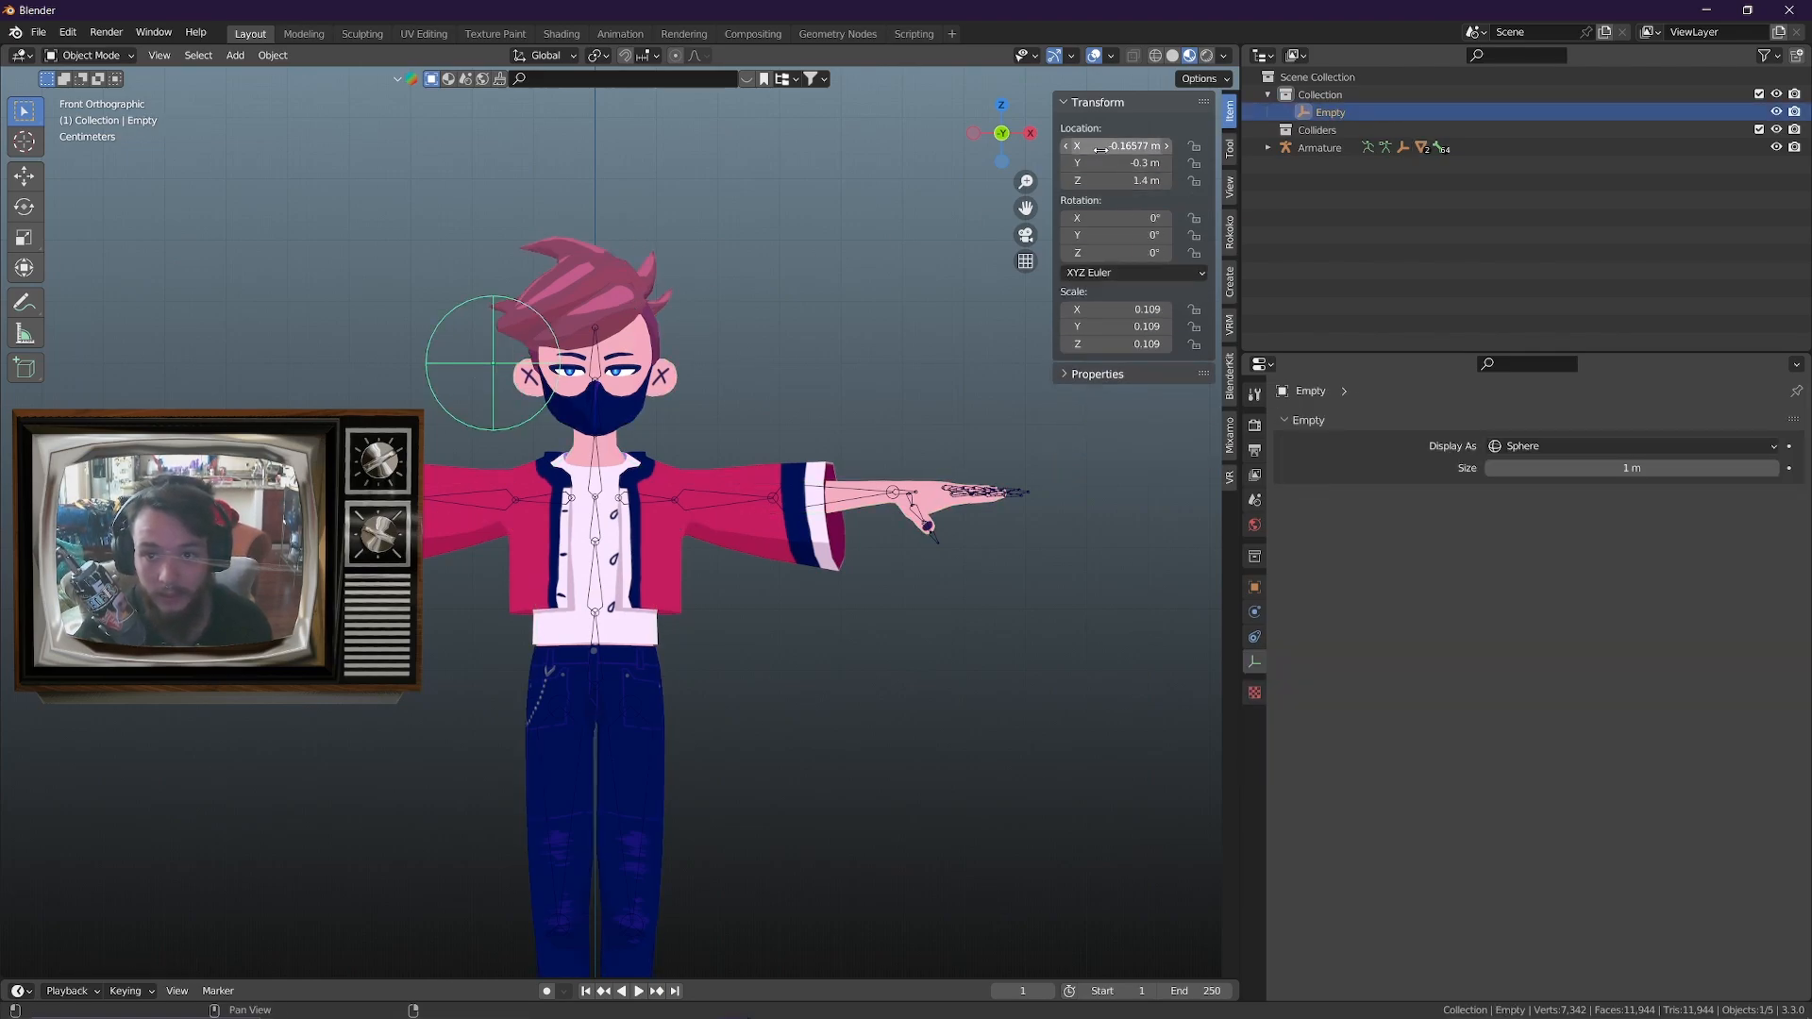
pyautogui.write('0')
pyautogui.press('Return')
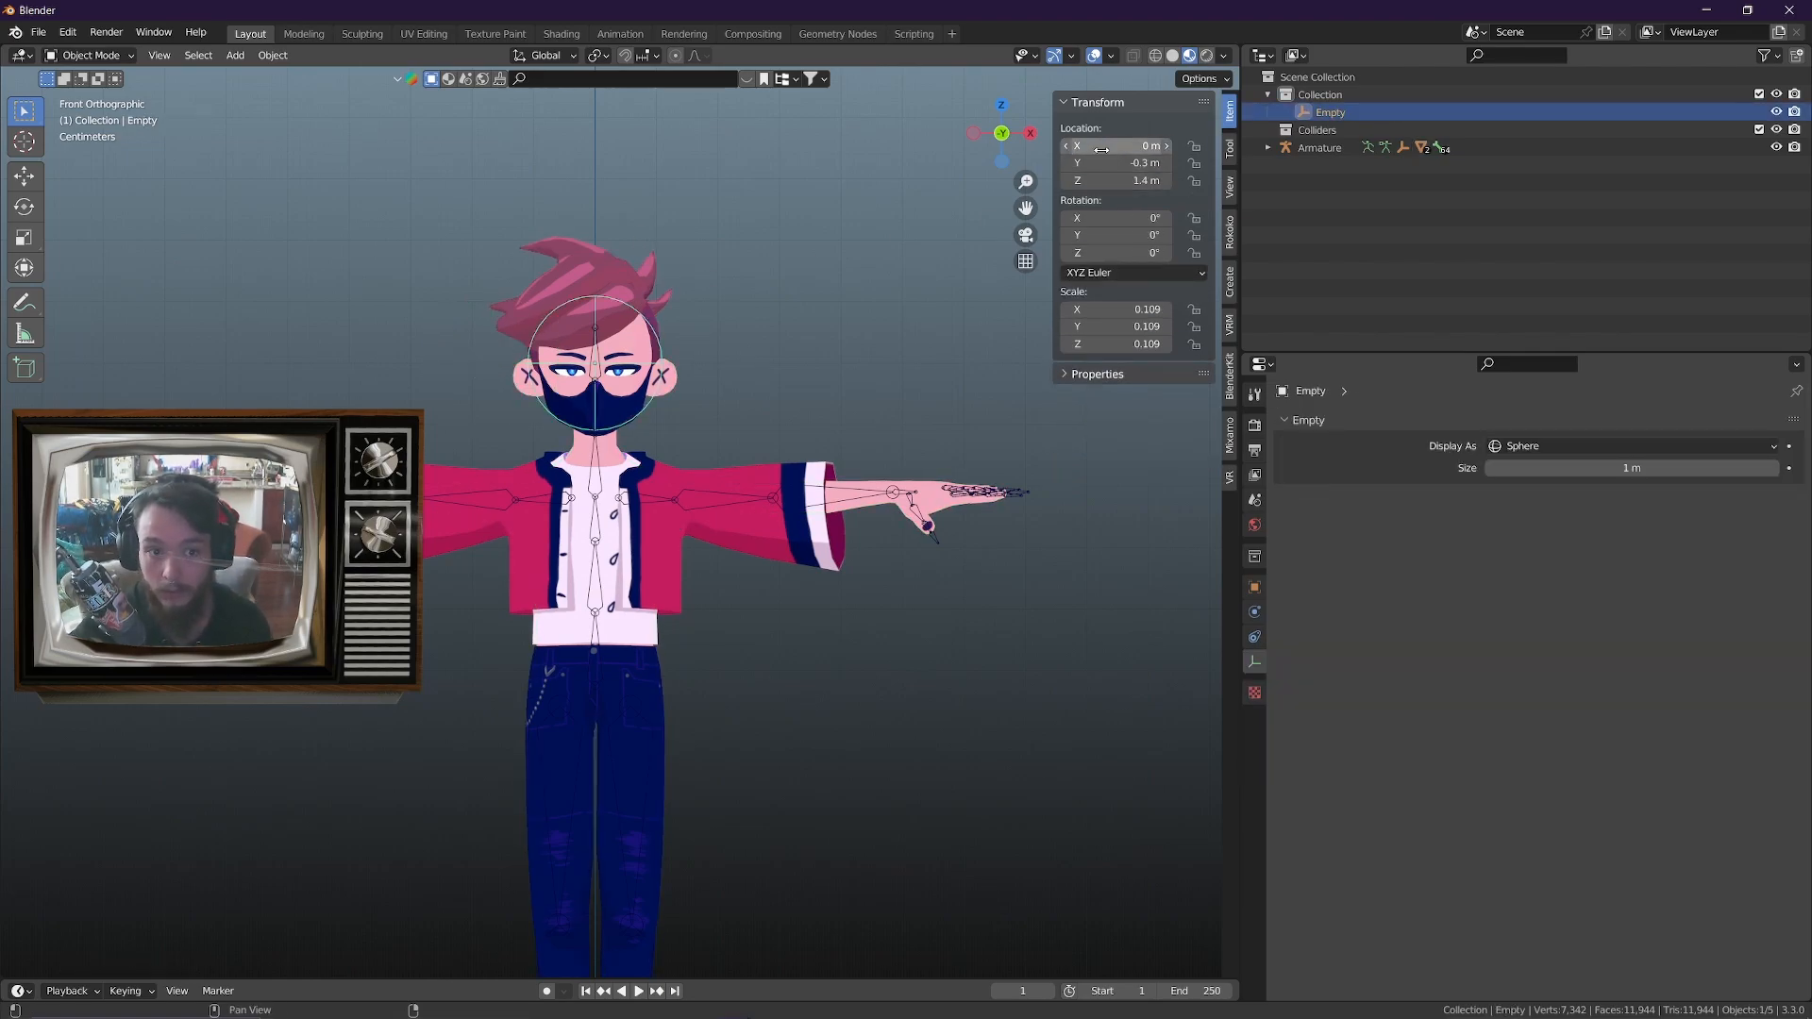
# Copy the driver from the body mesh's _LookRight shape key and paste it onto the _LookLeft shape key
pyautogui.moveTo(883, 332)
pyautogui.mouseDown(button='middle')
pyautogui.moveTo(934, 347)
pyautogui.moveTo(847, 341)
pyautogui.mouseUp(button='middle')
pyautogui.click(653, 285)
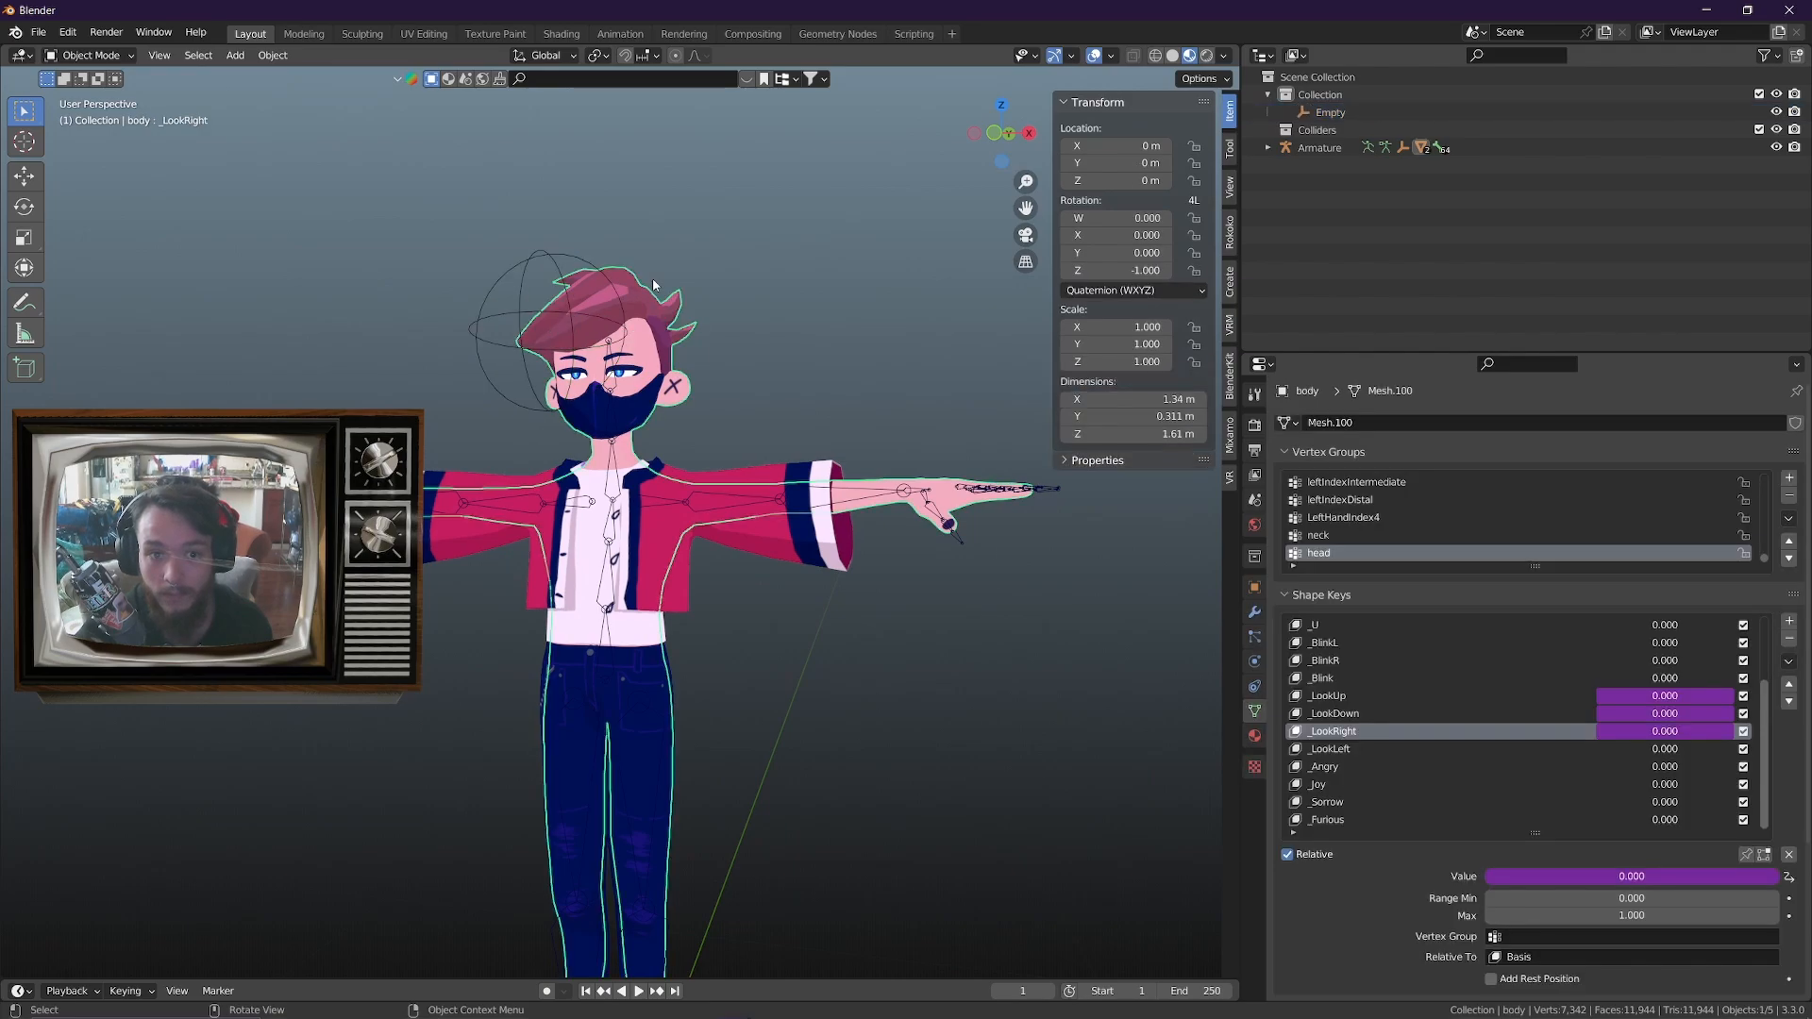
pyautogui.rightClick(1708, 736)
pyautogui.click(1624, 703)
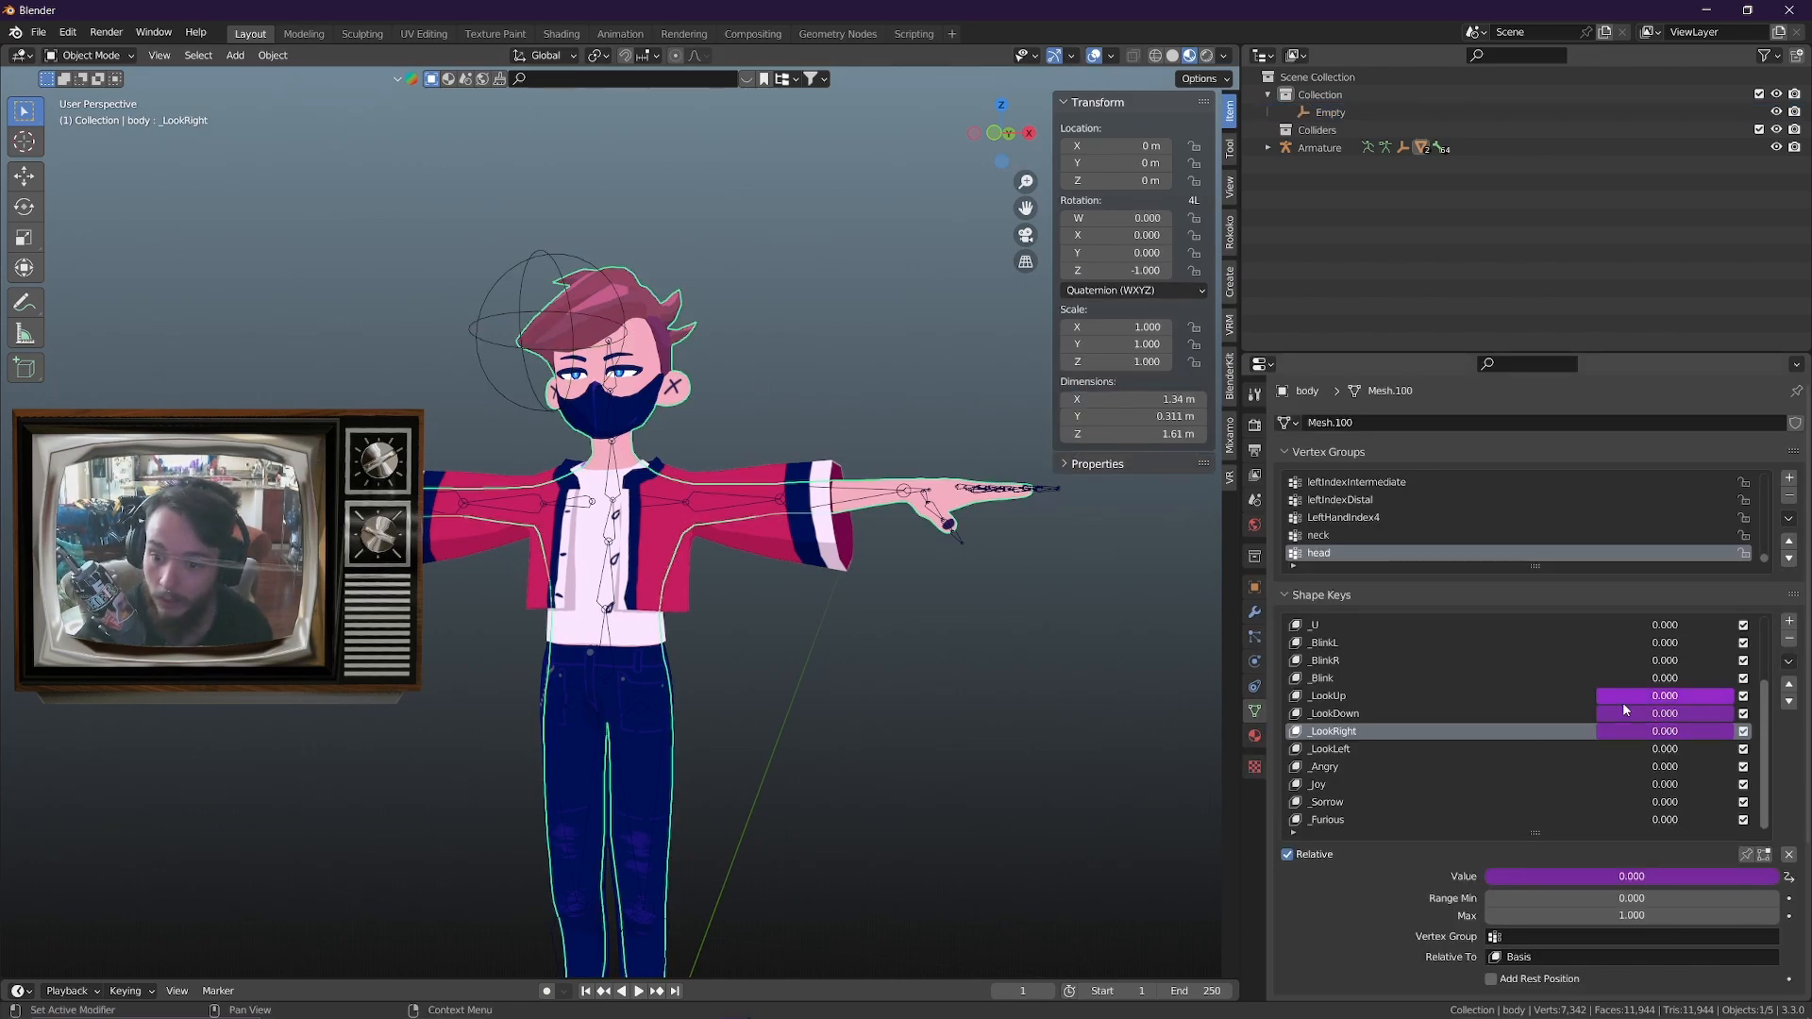
pyautogui.click(1357, 754)
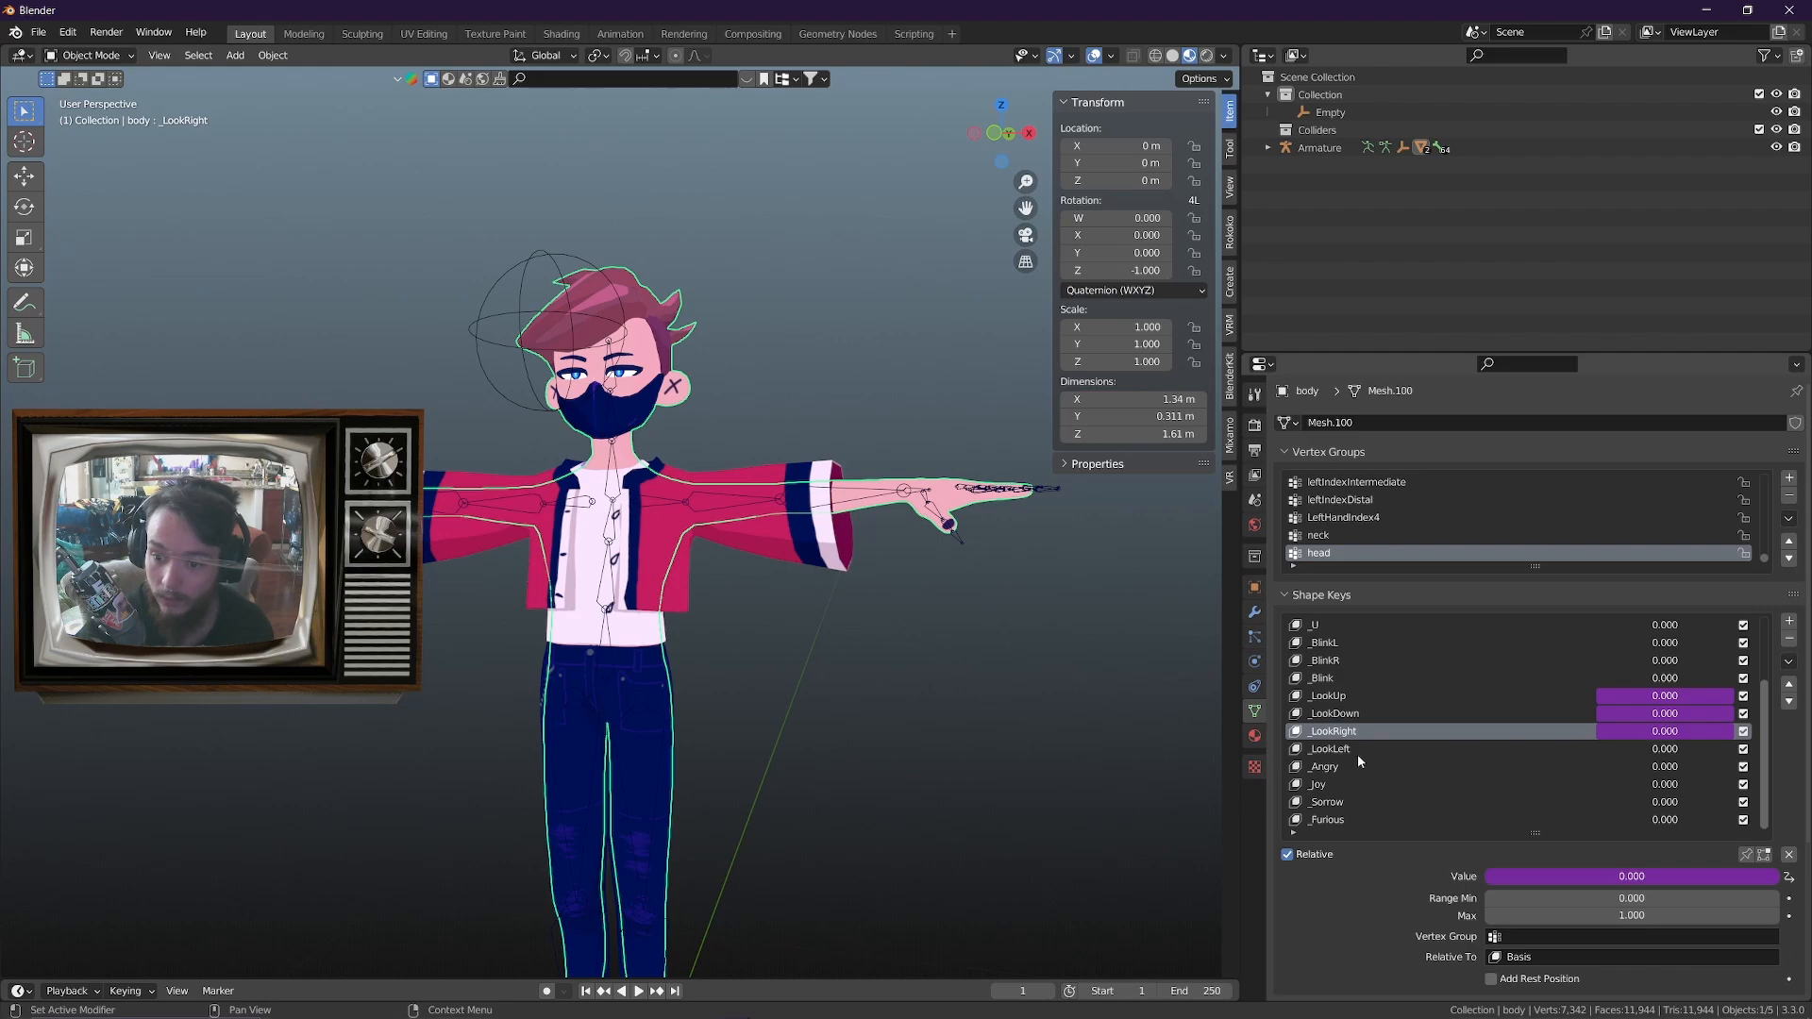
pyautogui.click(1357, 754)
pyautogui.rightClick(1690, 750)
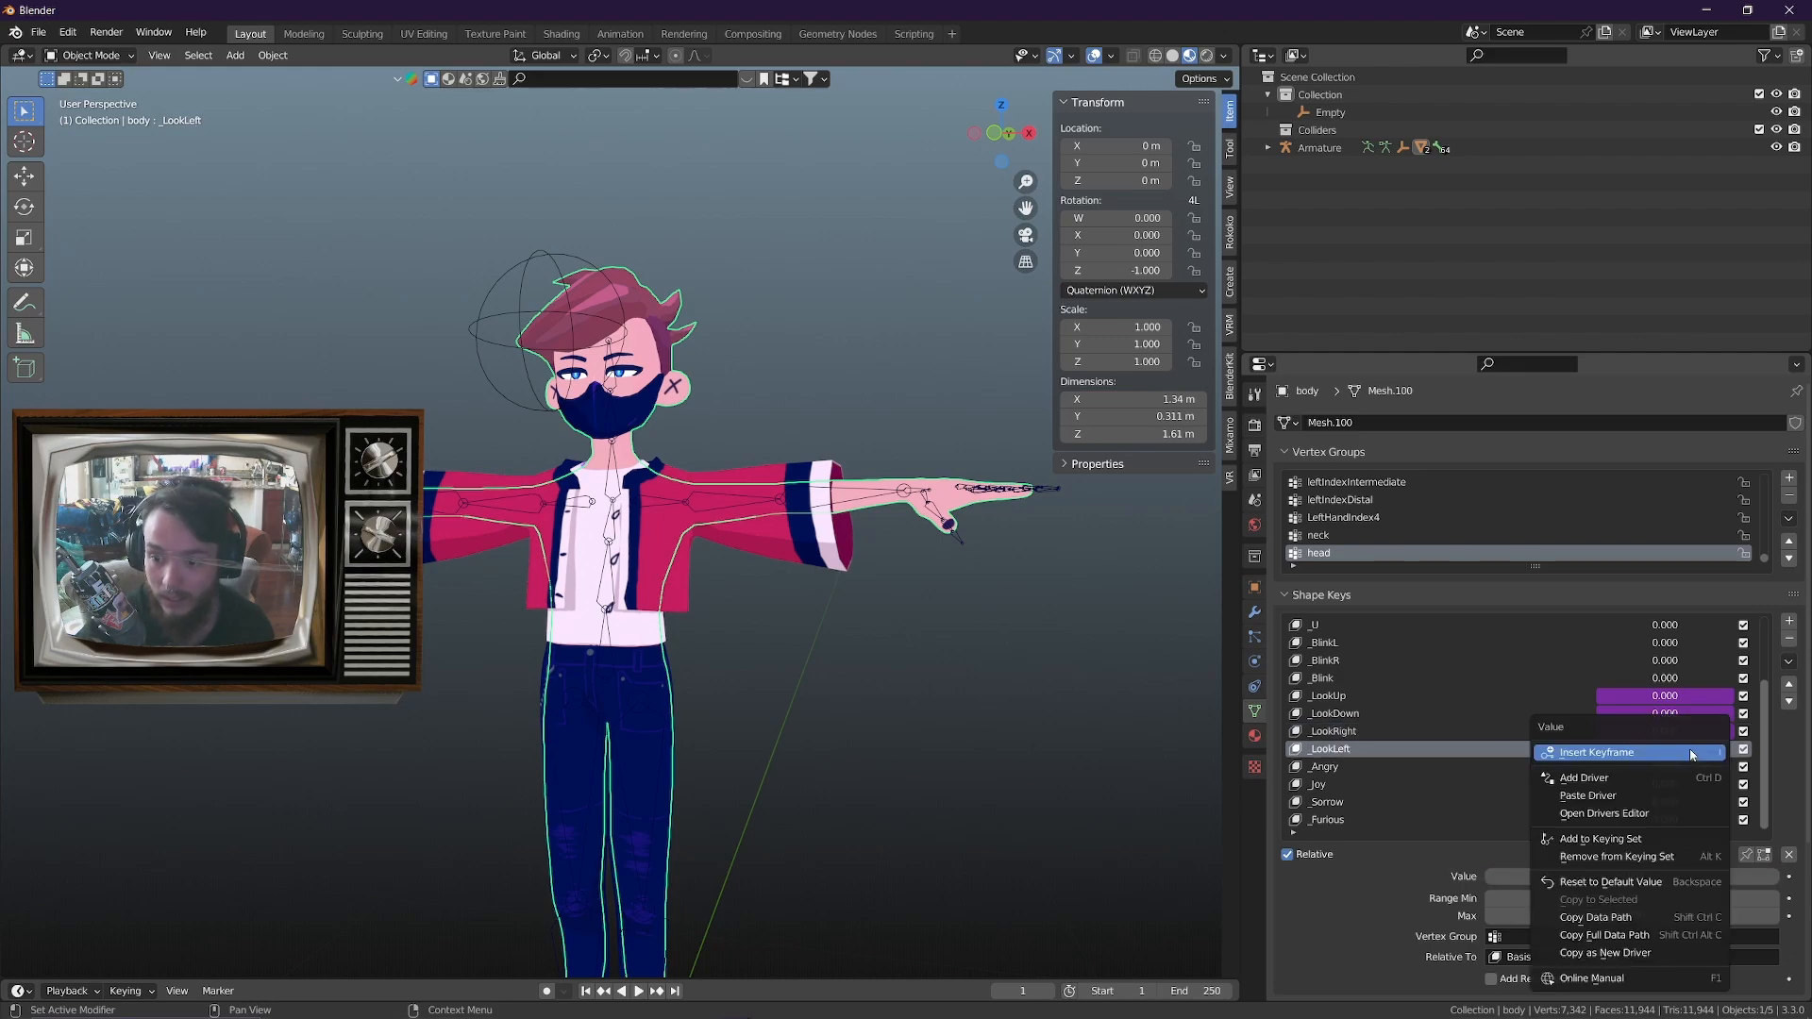
pyautogui.click(1571, 797)
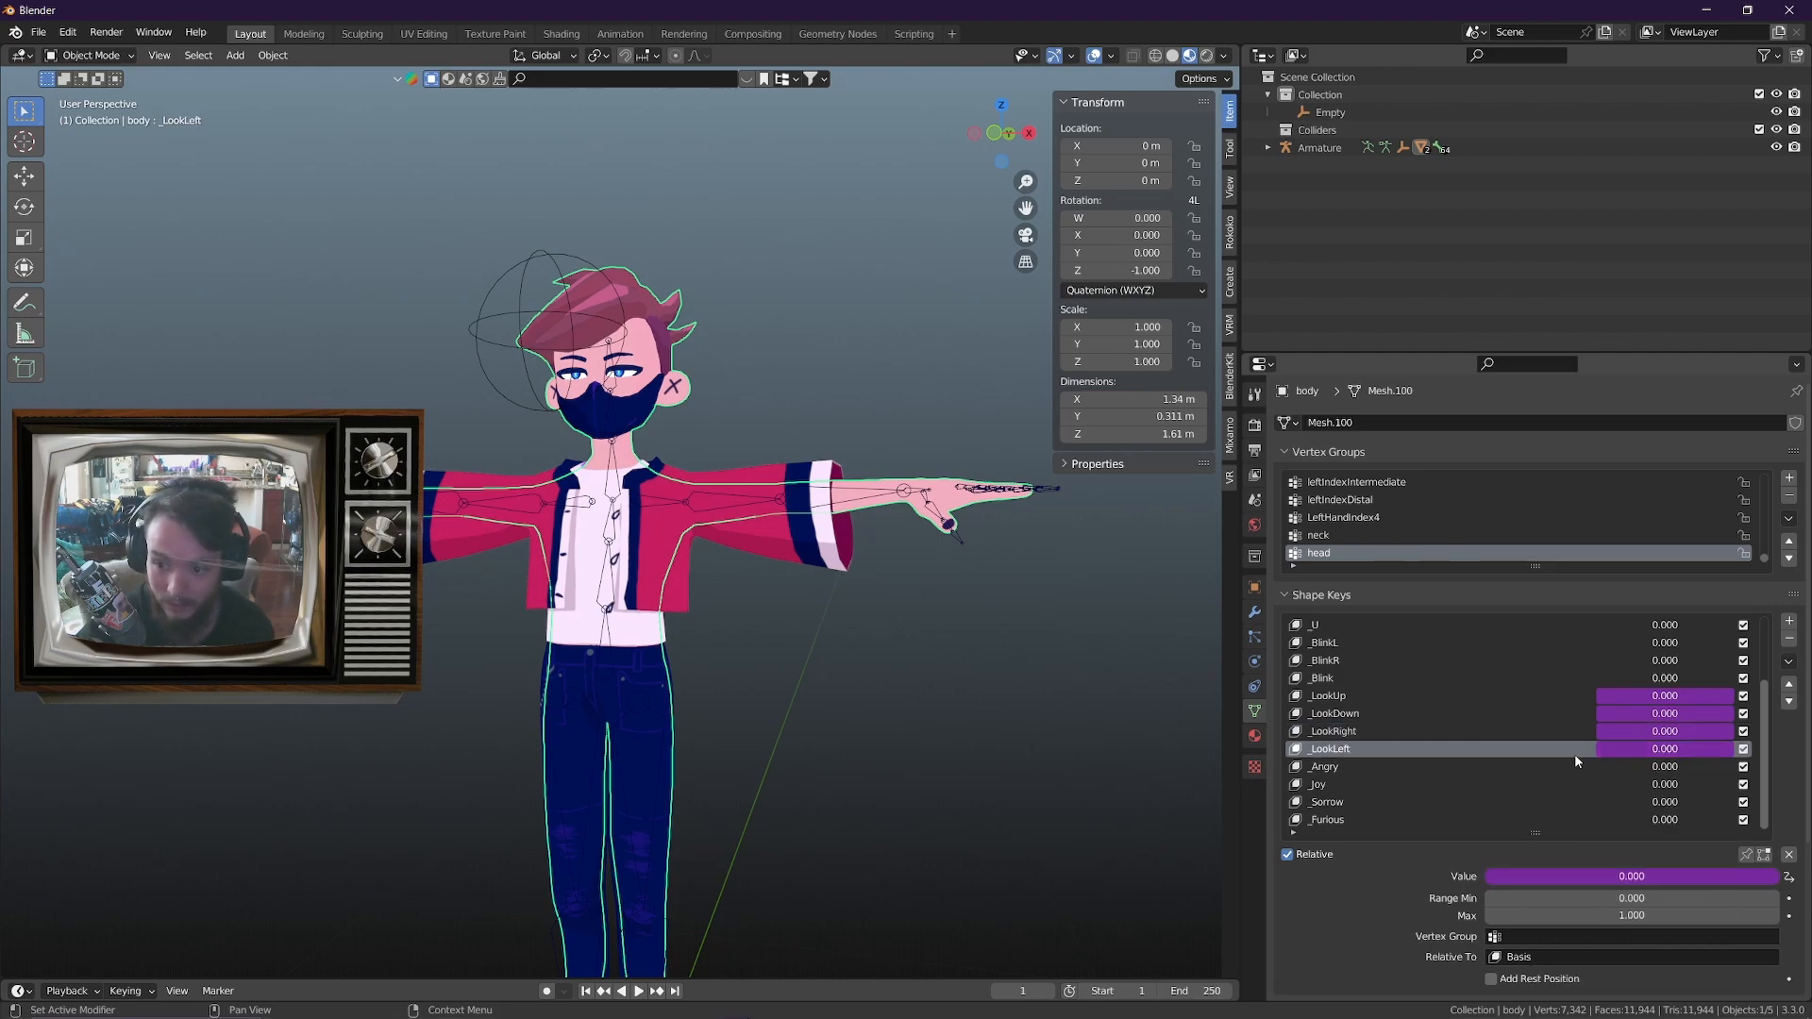
# Change the _LookLeft driver expression to max(0, var) so it responds to positive X movement
pyautogui.rightClick(1649, 755)
pyautogui.click(1582, 769)
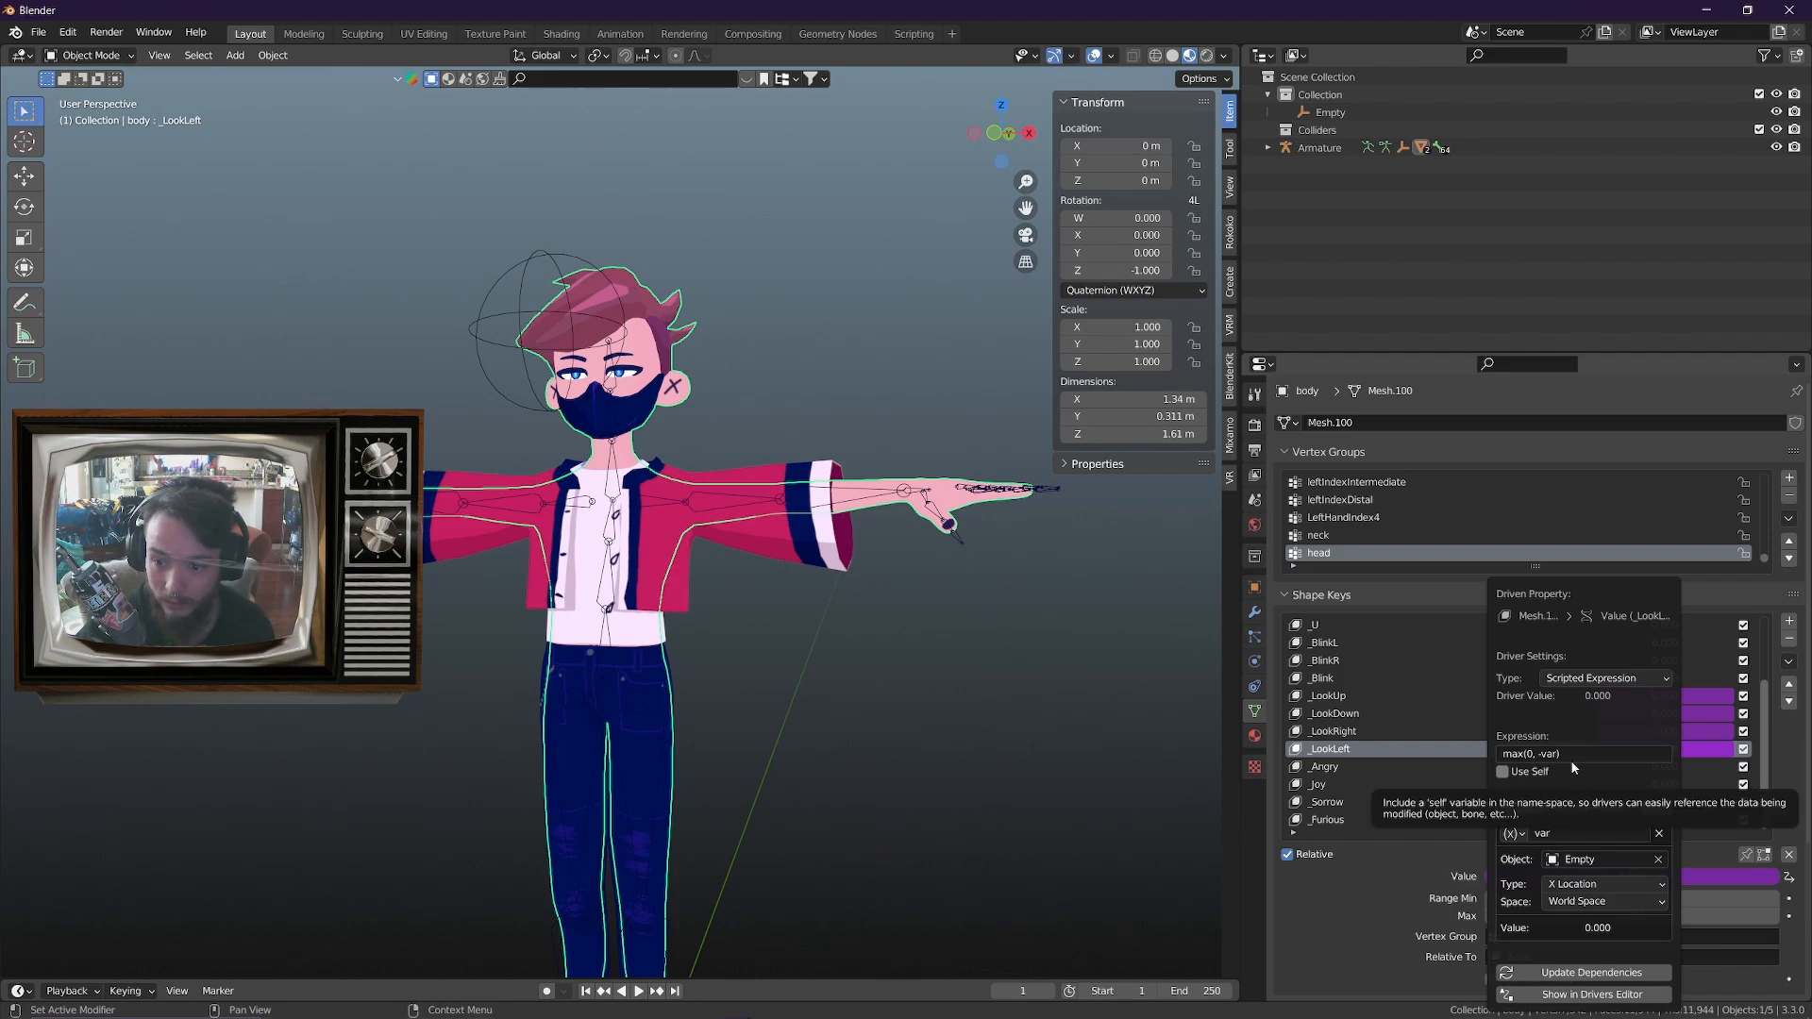
pyautogui.click(1544, 756)
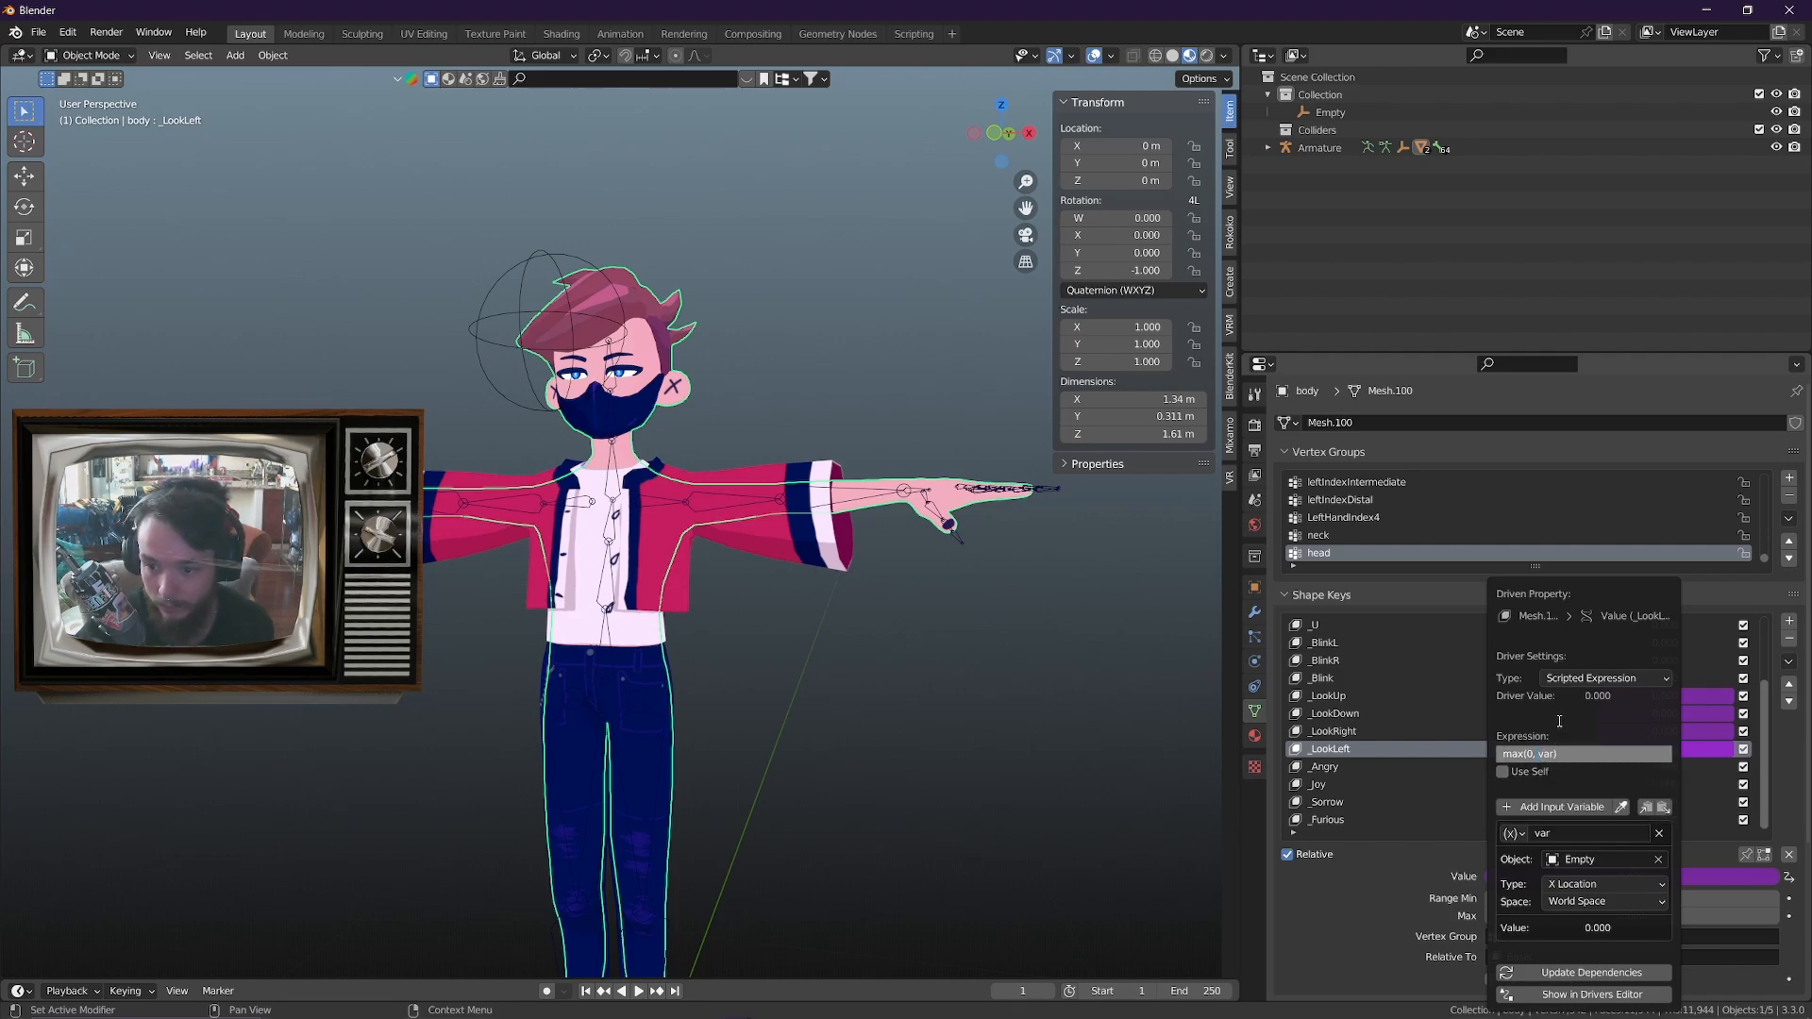
# Test the eye drivers by moving the sphere empty along X and along Z, cancelling each move, and view the face from several angles
pyautogui.click(523, 327)
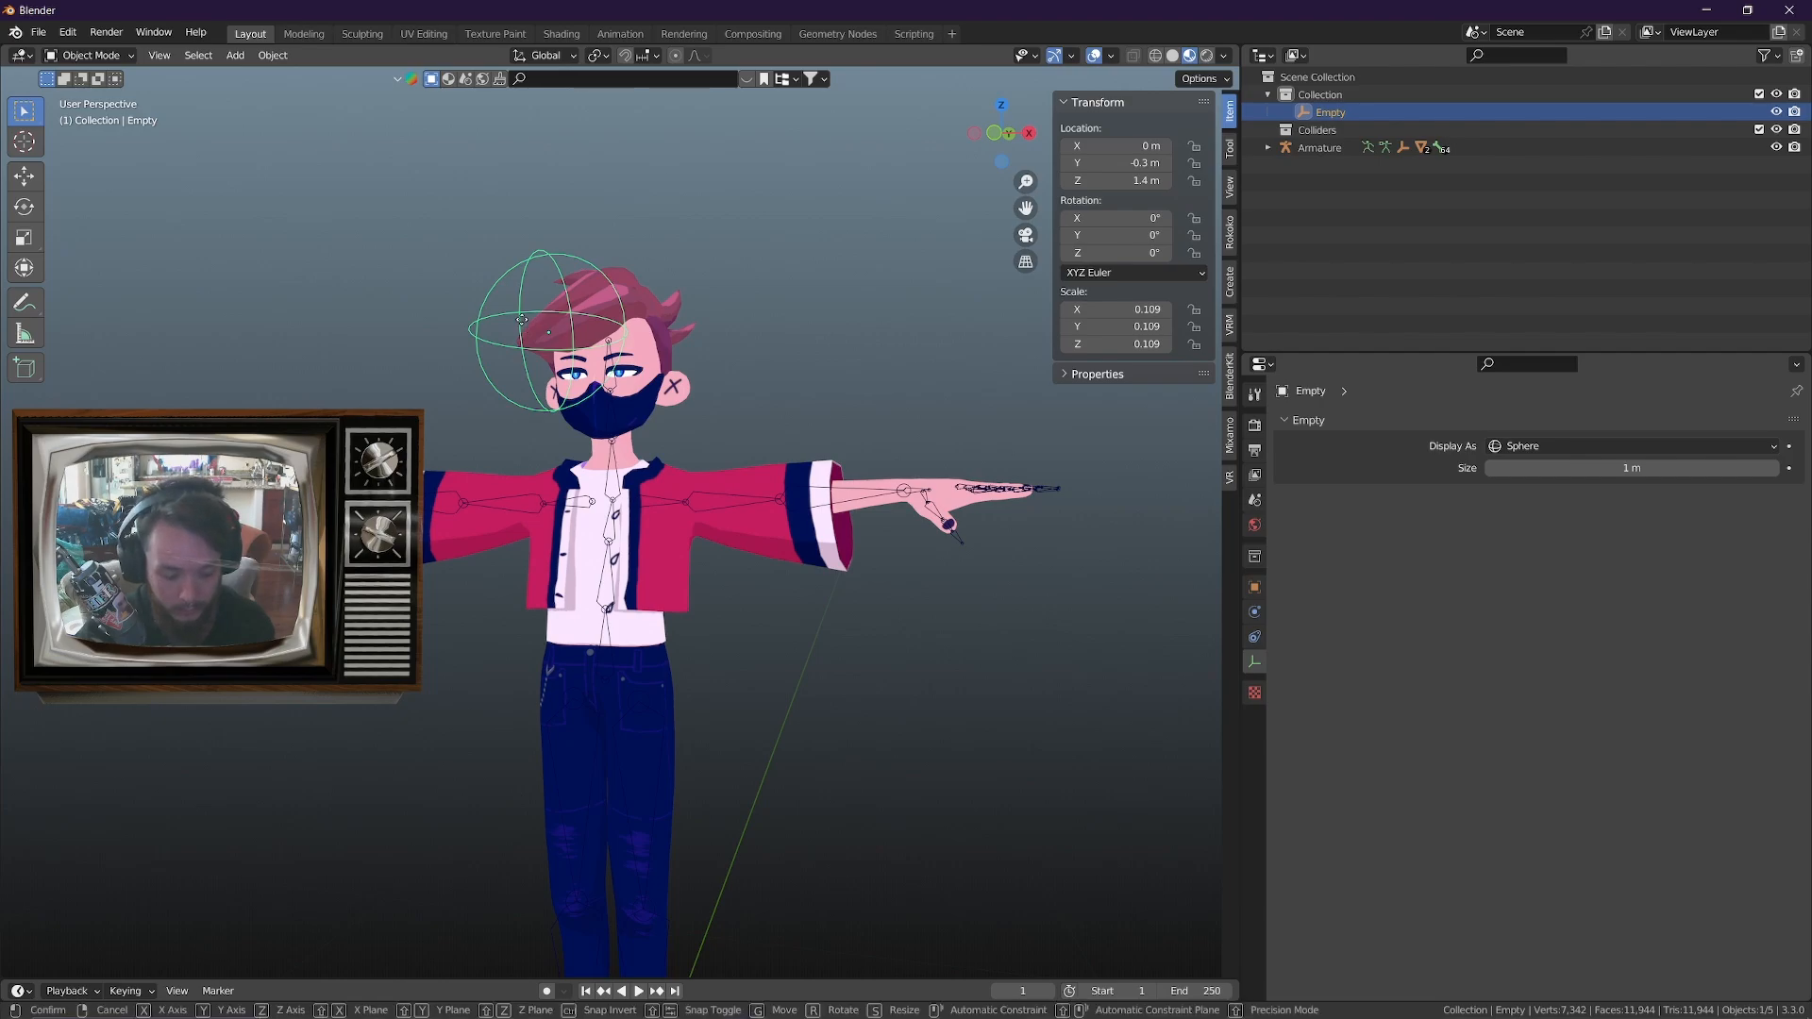
pyautogui.press('g')
pyautogui.press('x')
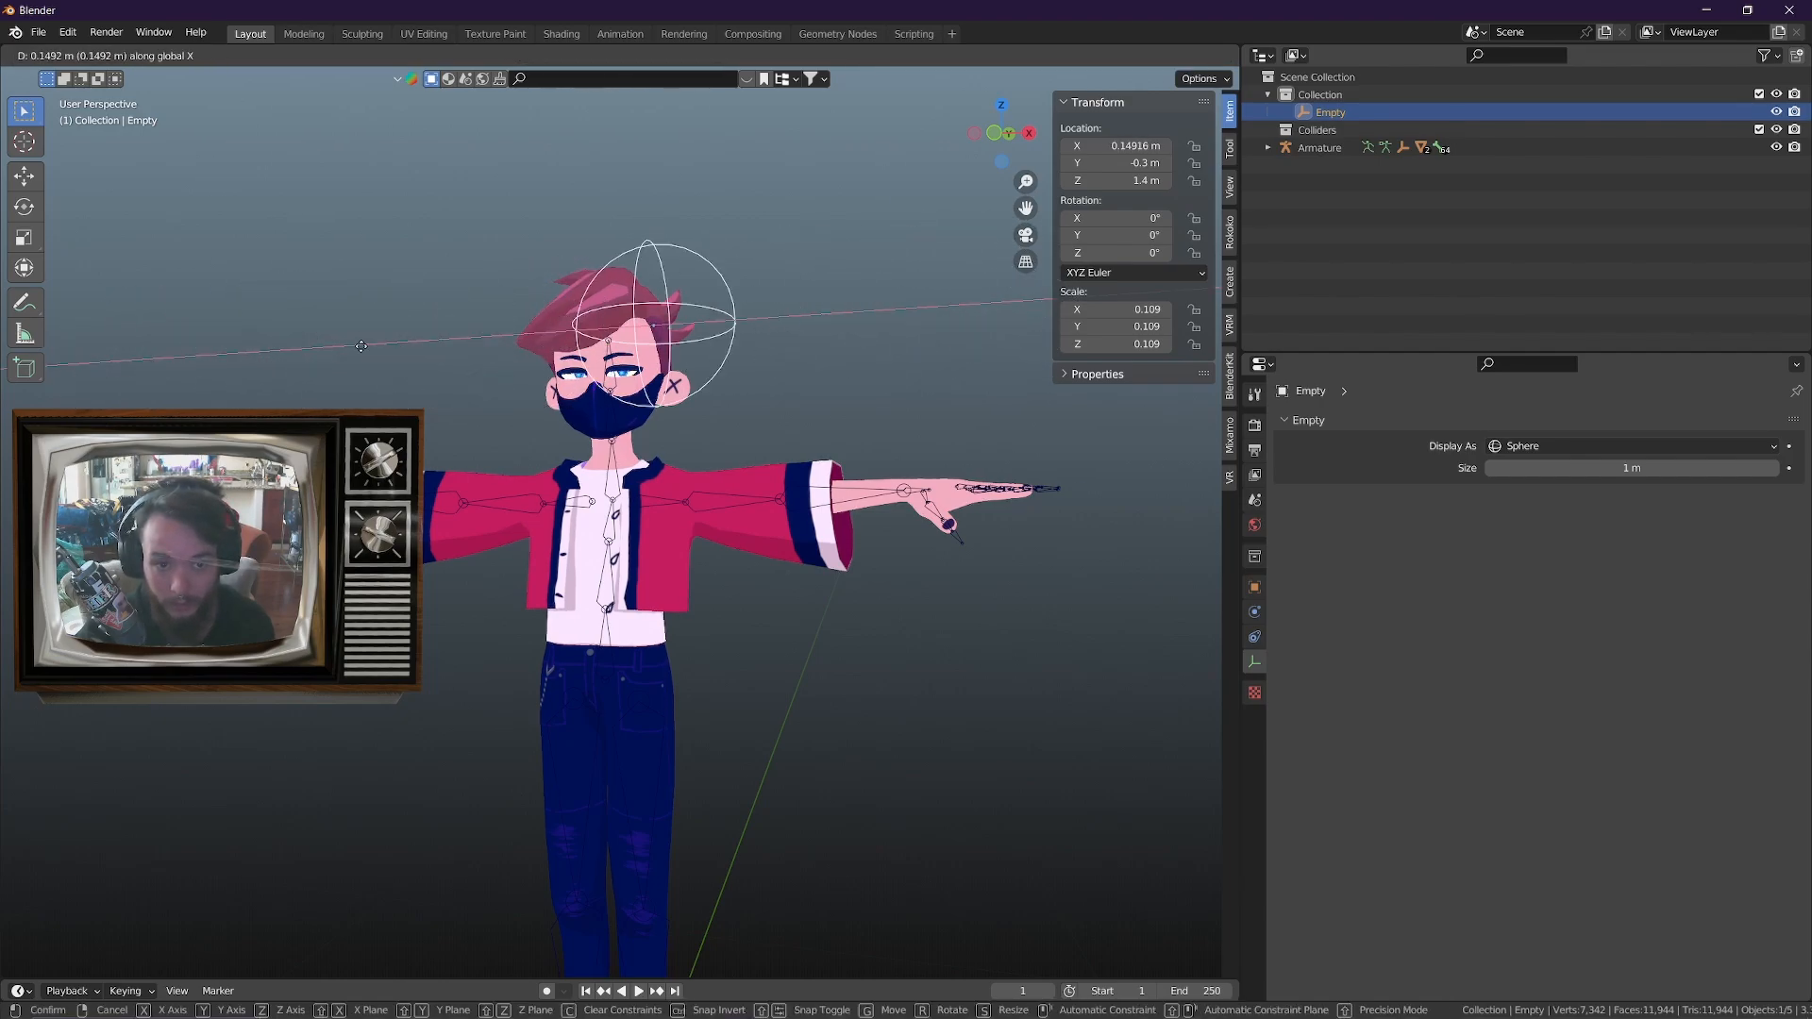
pyautogui.rightClick(368, 425)
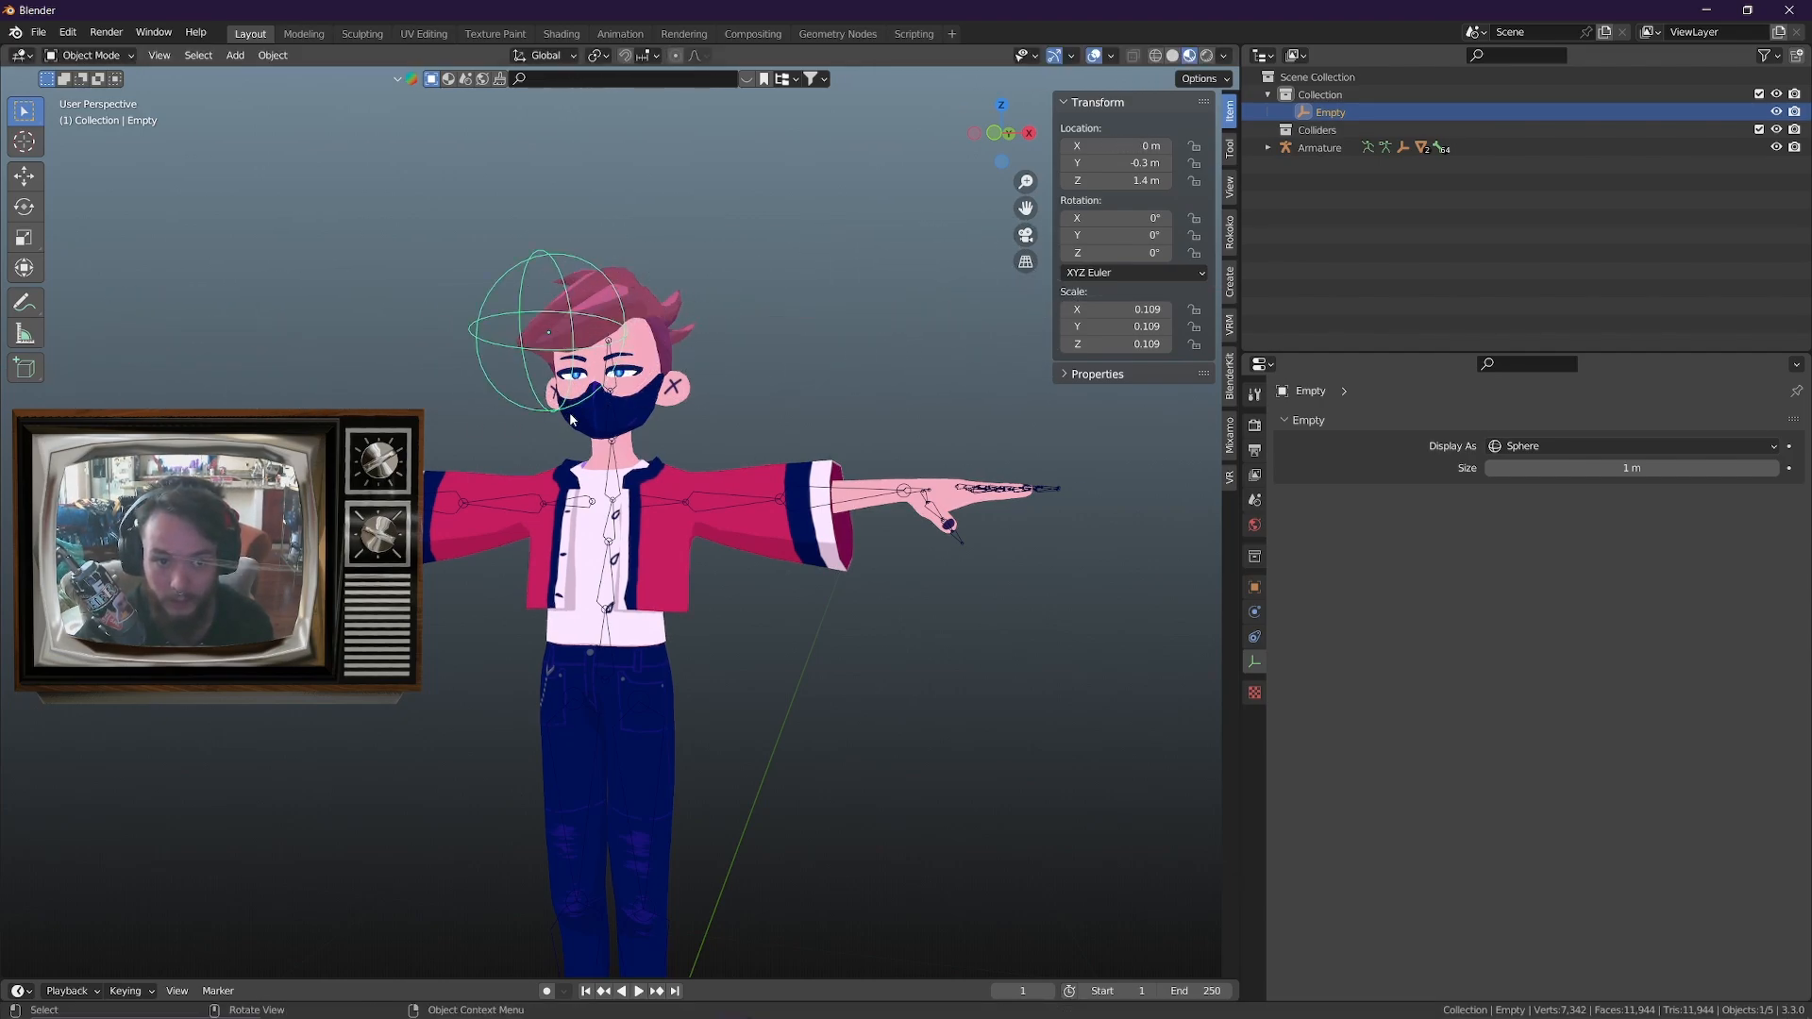
pyautogui.press('g')
pyautogui.press('z')
pyautogui.rightClick(489, 850)
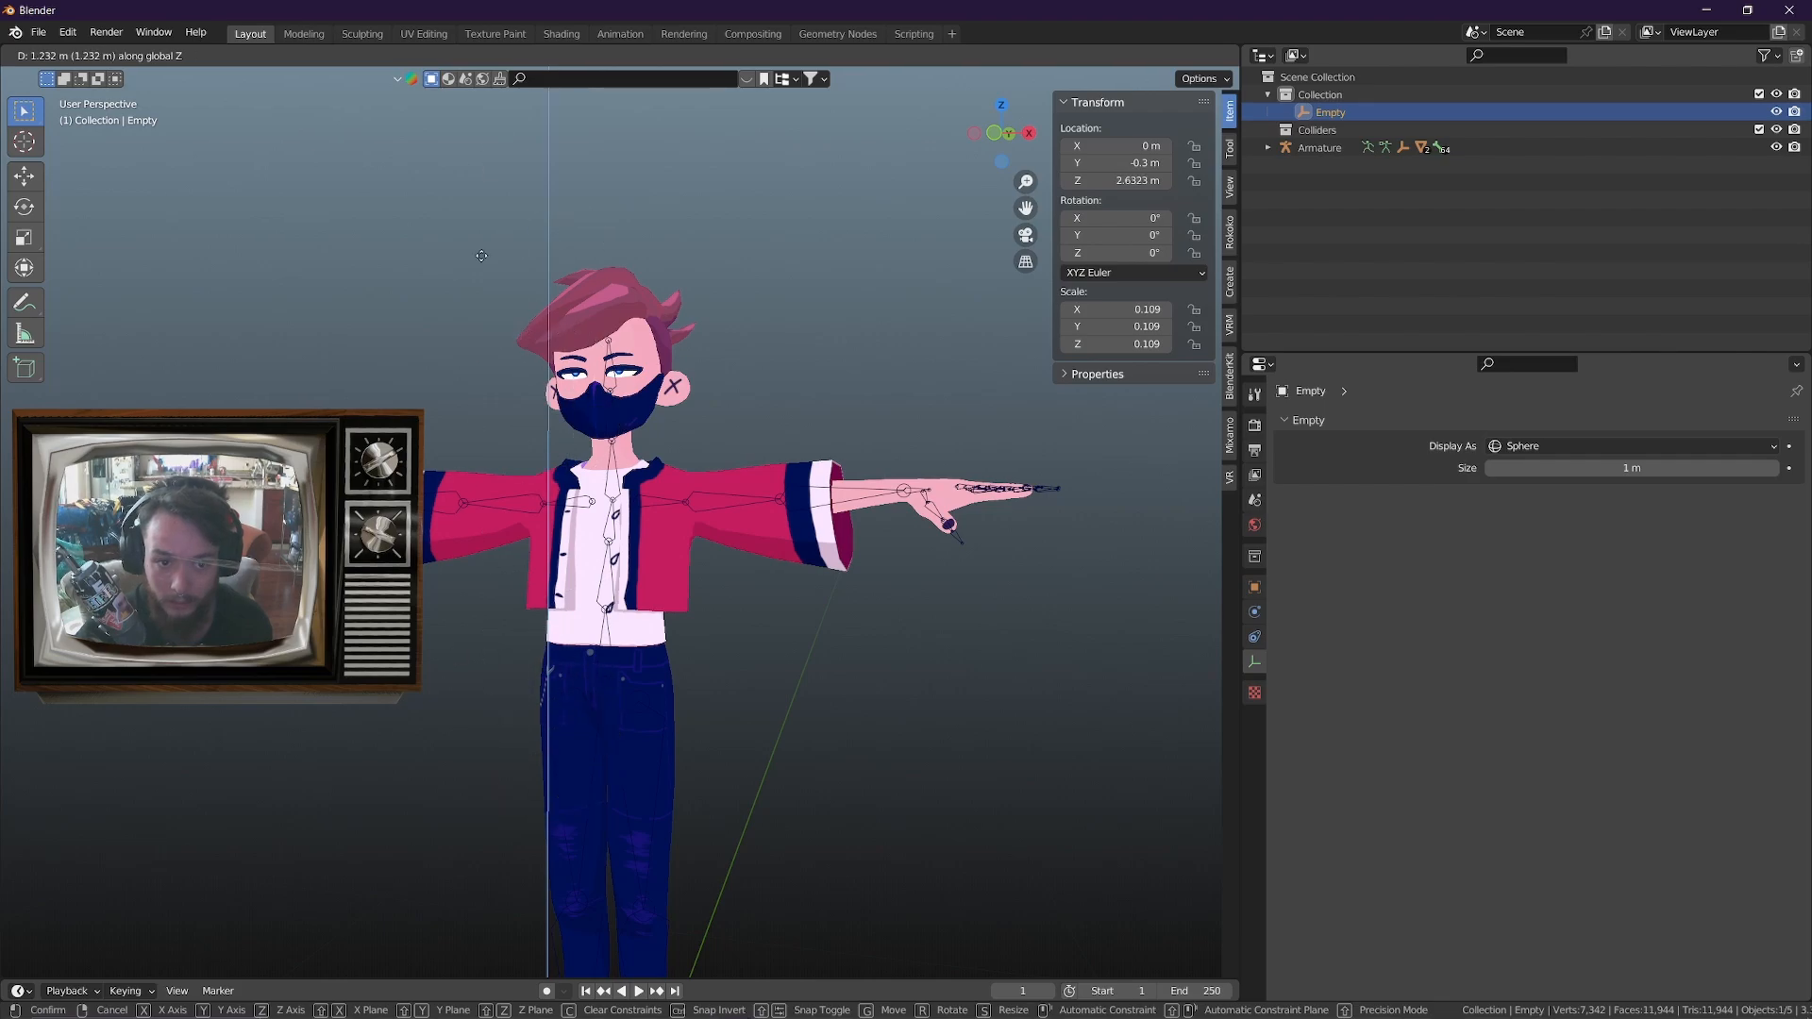
pyautogui.moveTo(567, 571); pyautogui.dragTo(780, 291, button='middle')
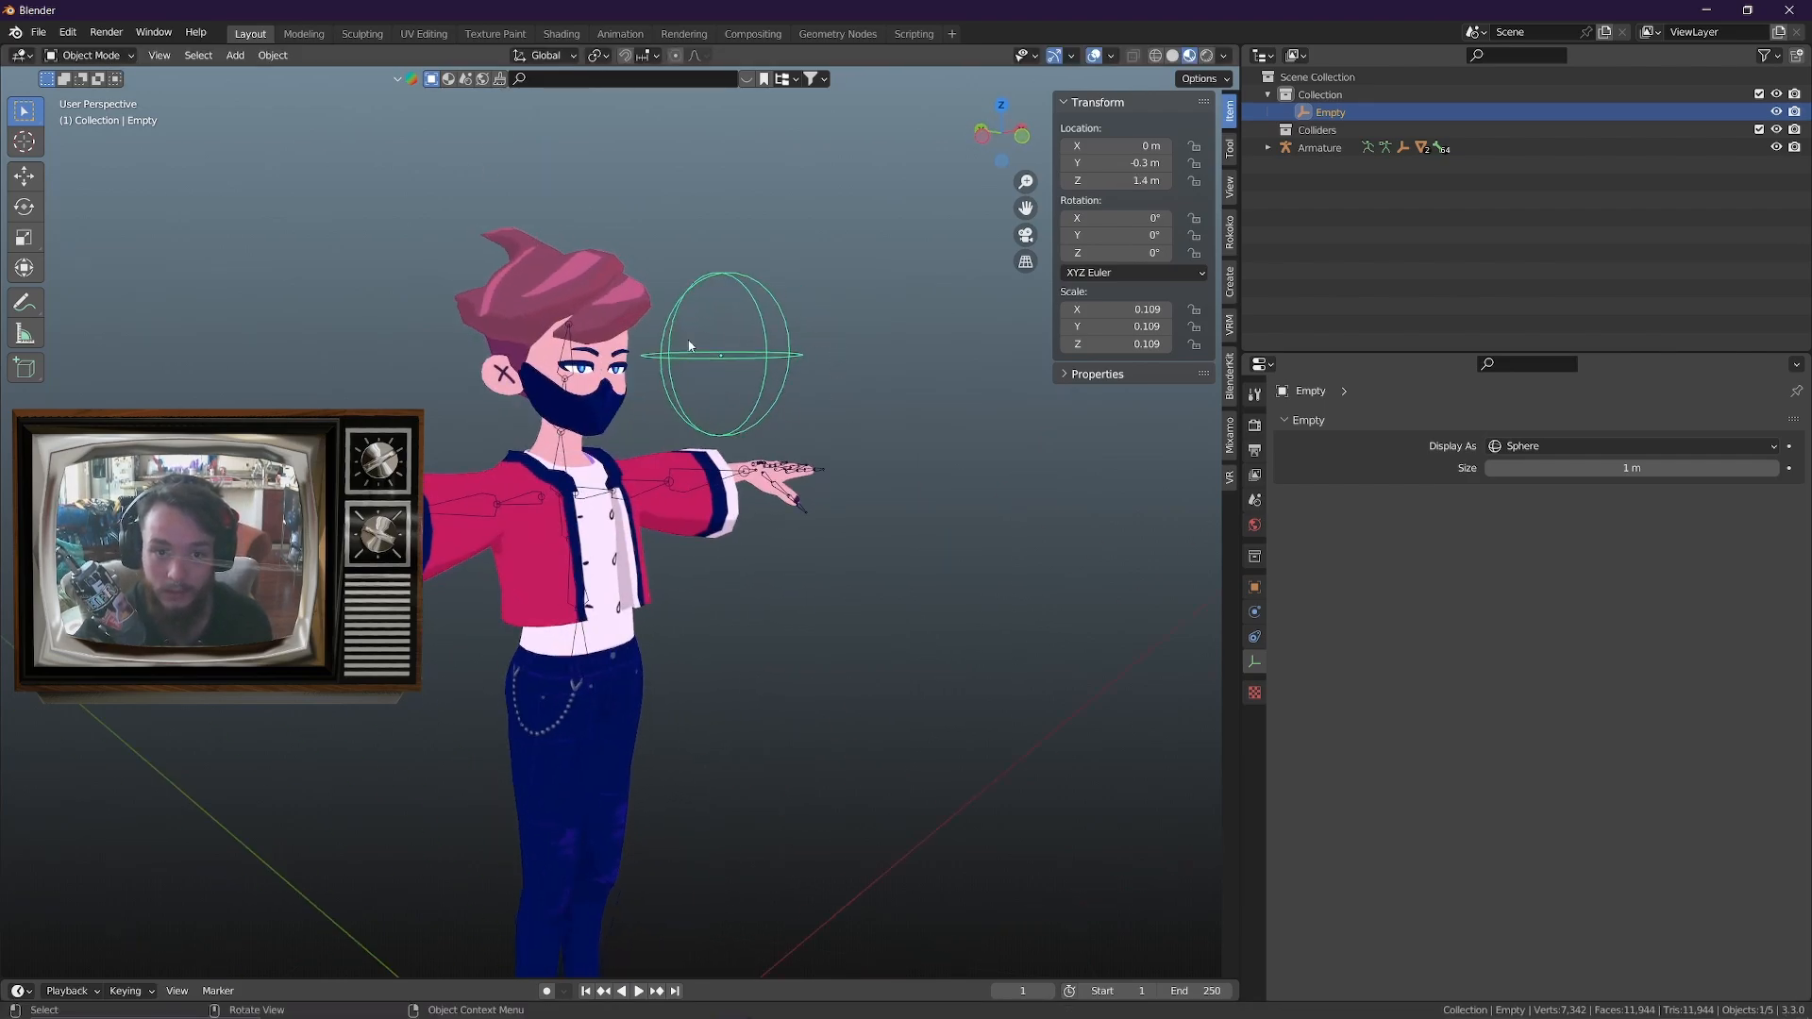
pyautogui.moveTo(690, 345); pyautogui.dragTo(618, 434, button='middle')
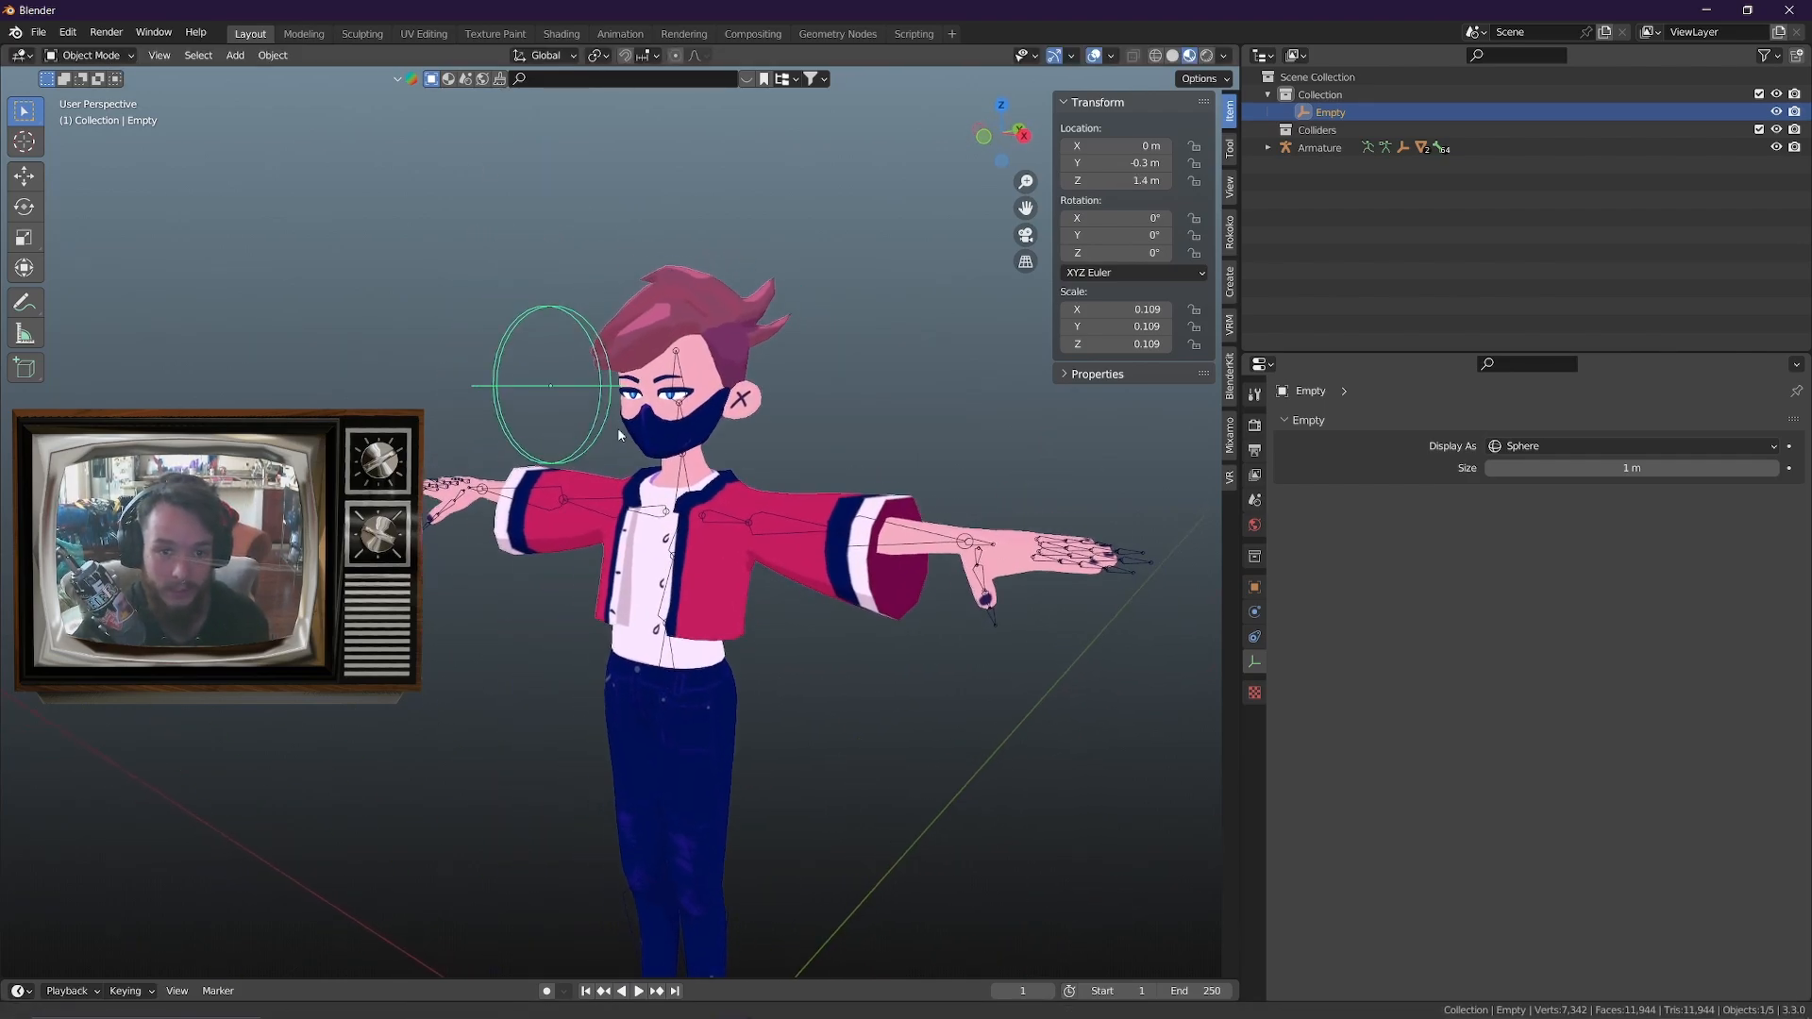
pyautogui.scroll(3, 618, 427)
# Preview the body mesh's _Angry and _Sorrow shape keys by scrubbing their values, leaving both at 0
pyautogui.click(625, 353)
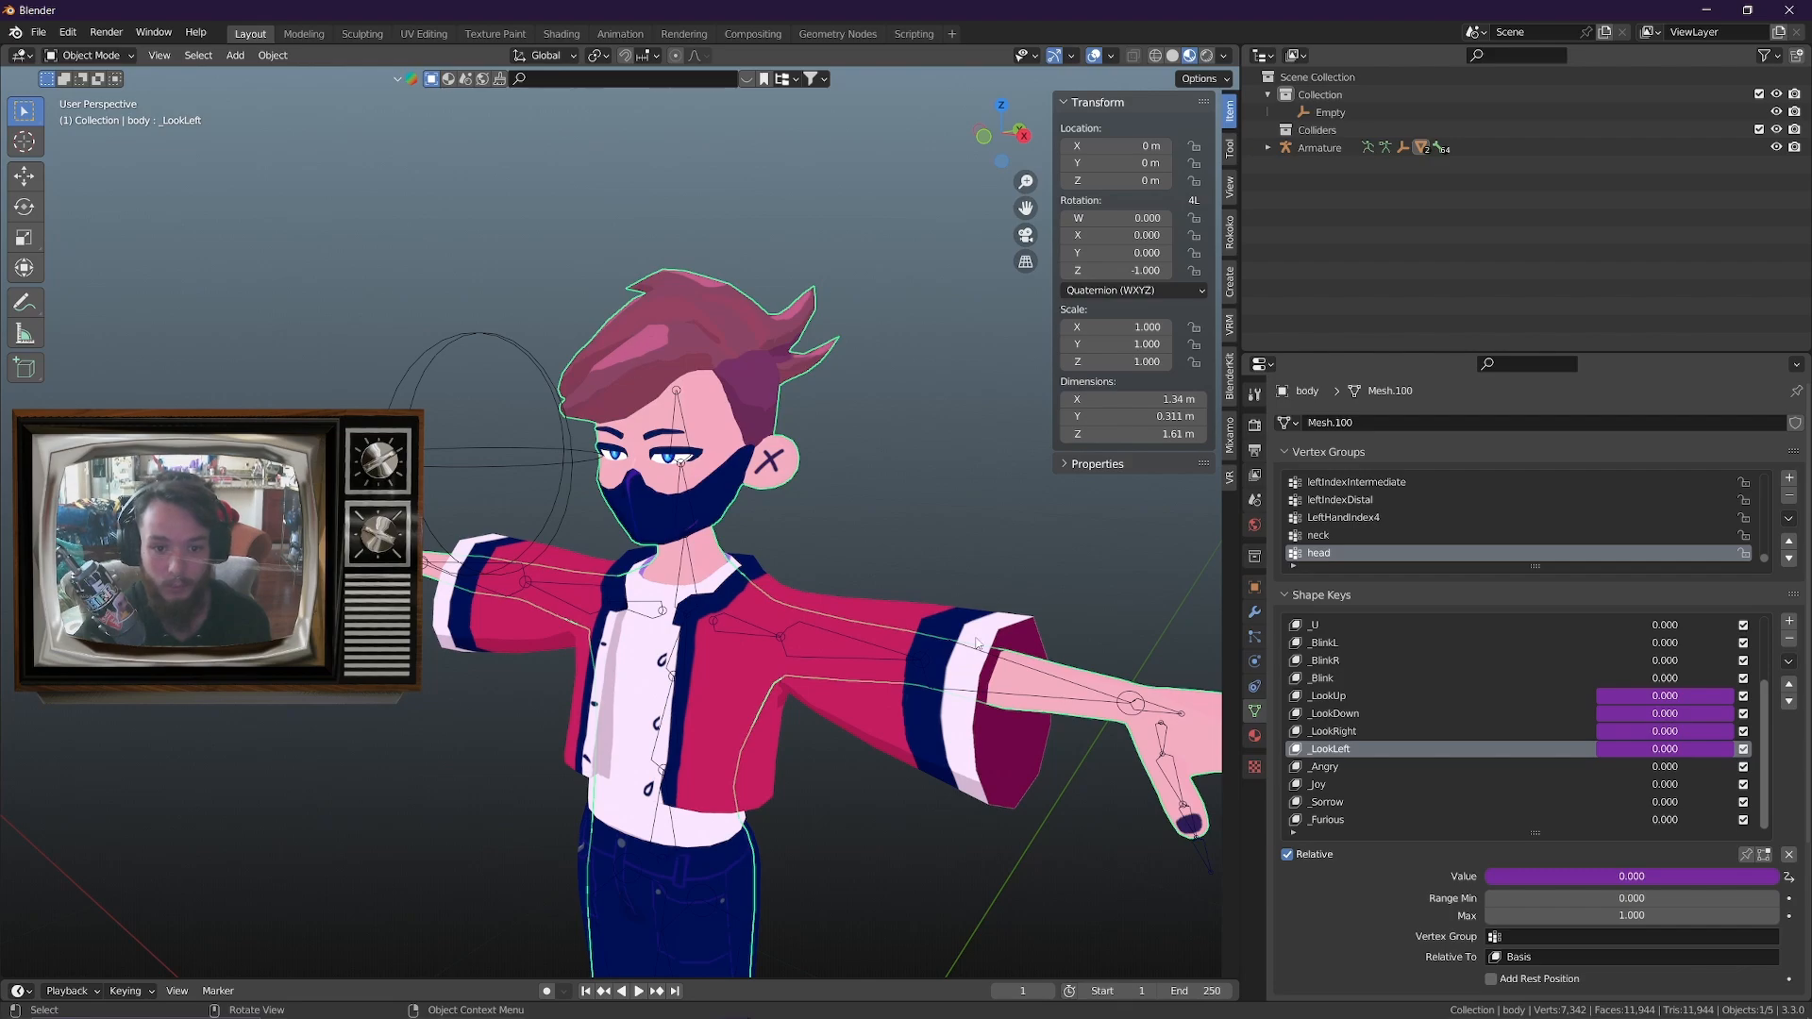
pyautogui.click(1338, 770)
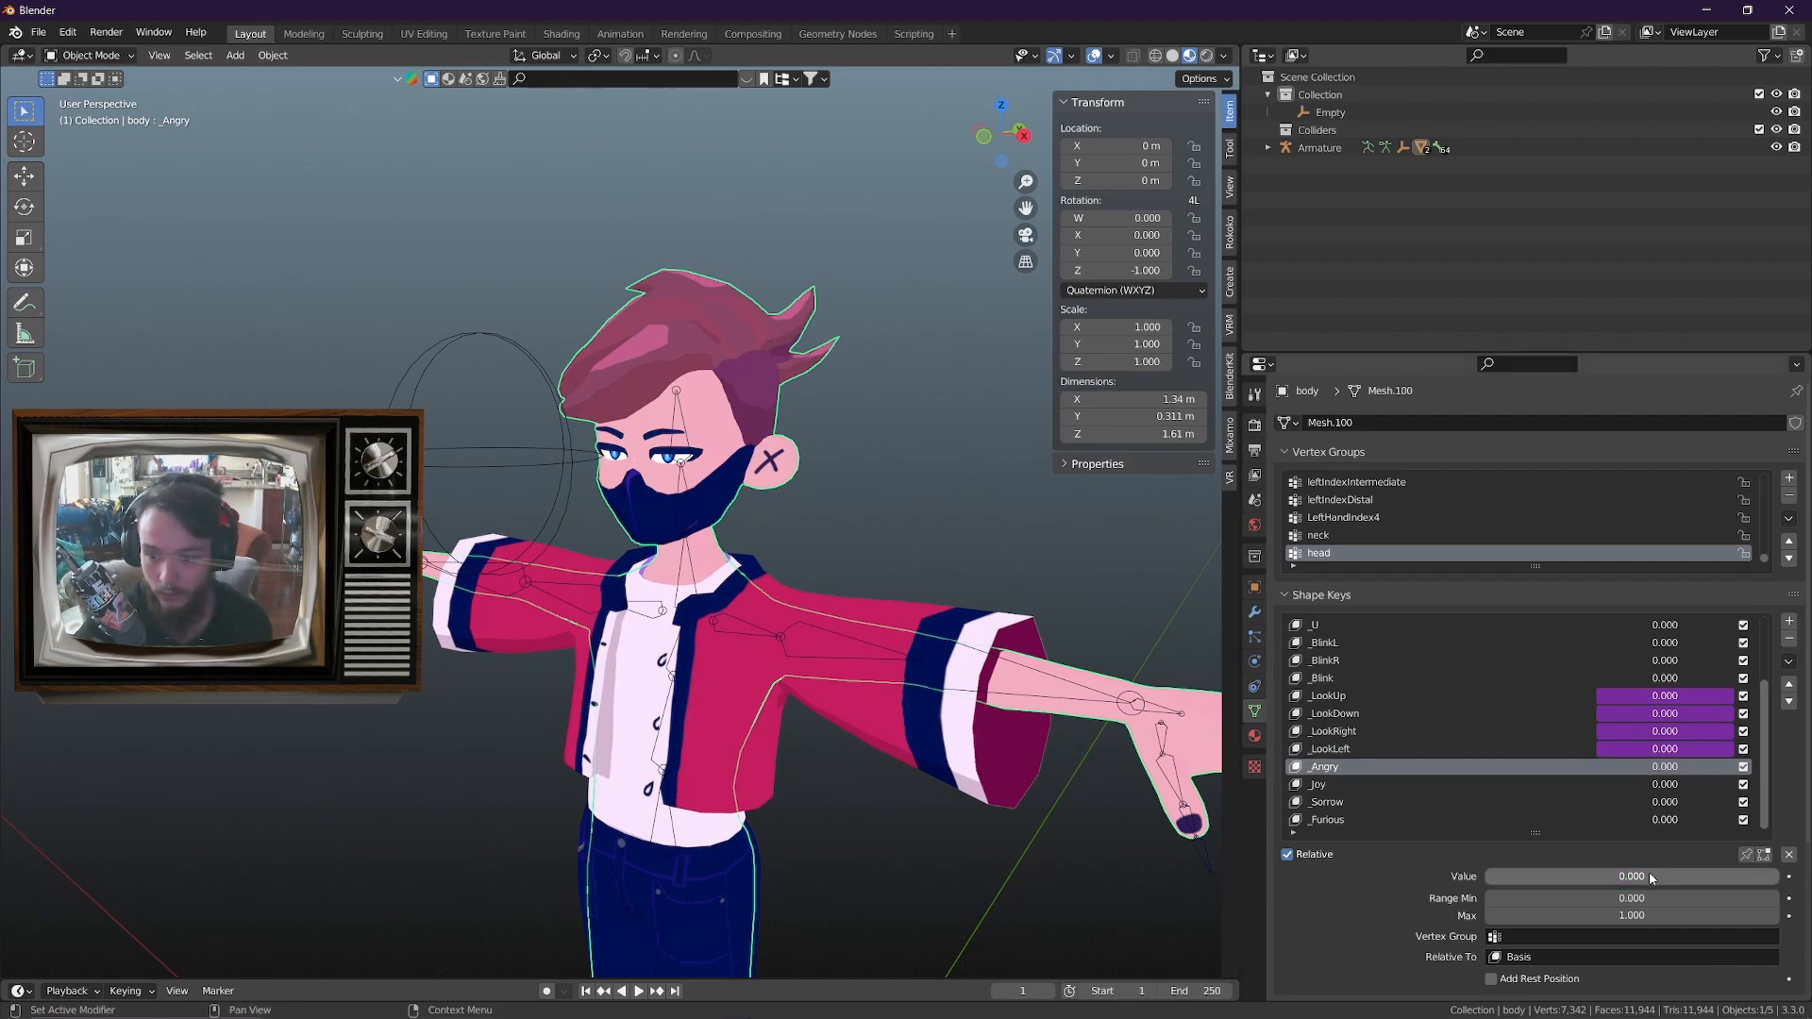
pyautogui.moveTo(1651, 878); pyautogui.dragTo(1486, 869)
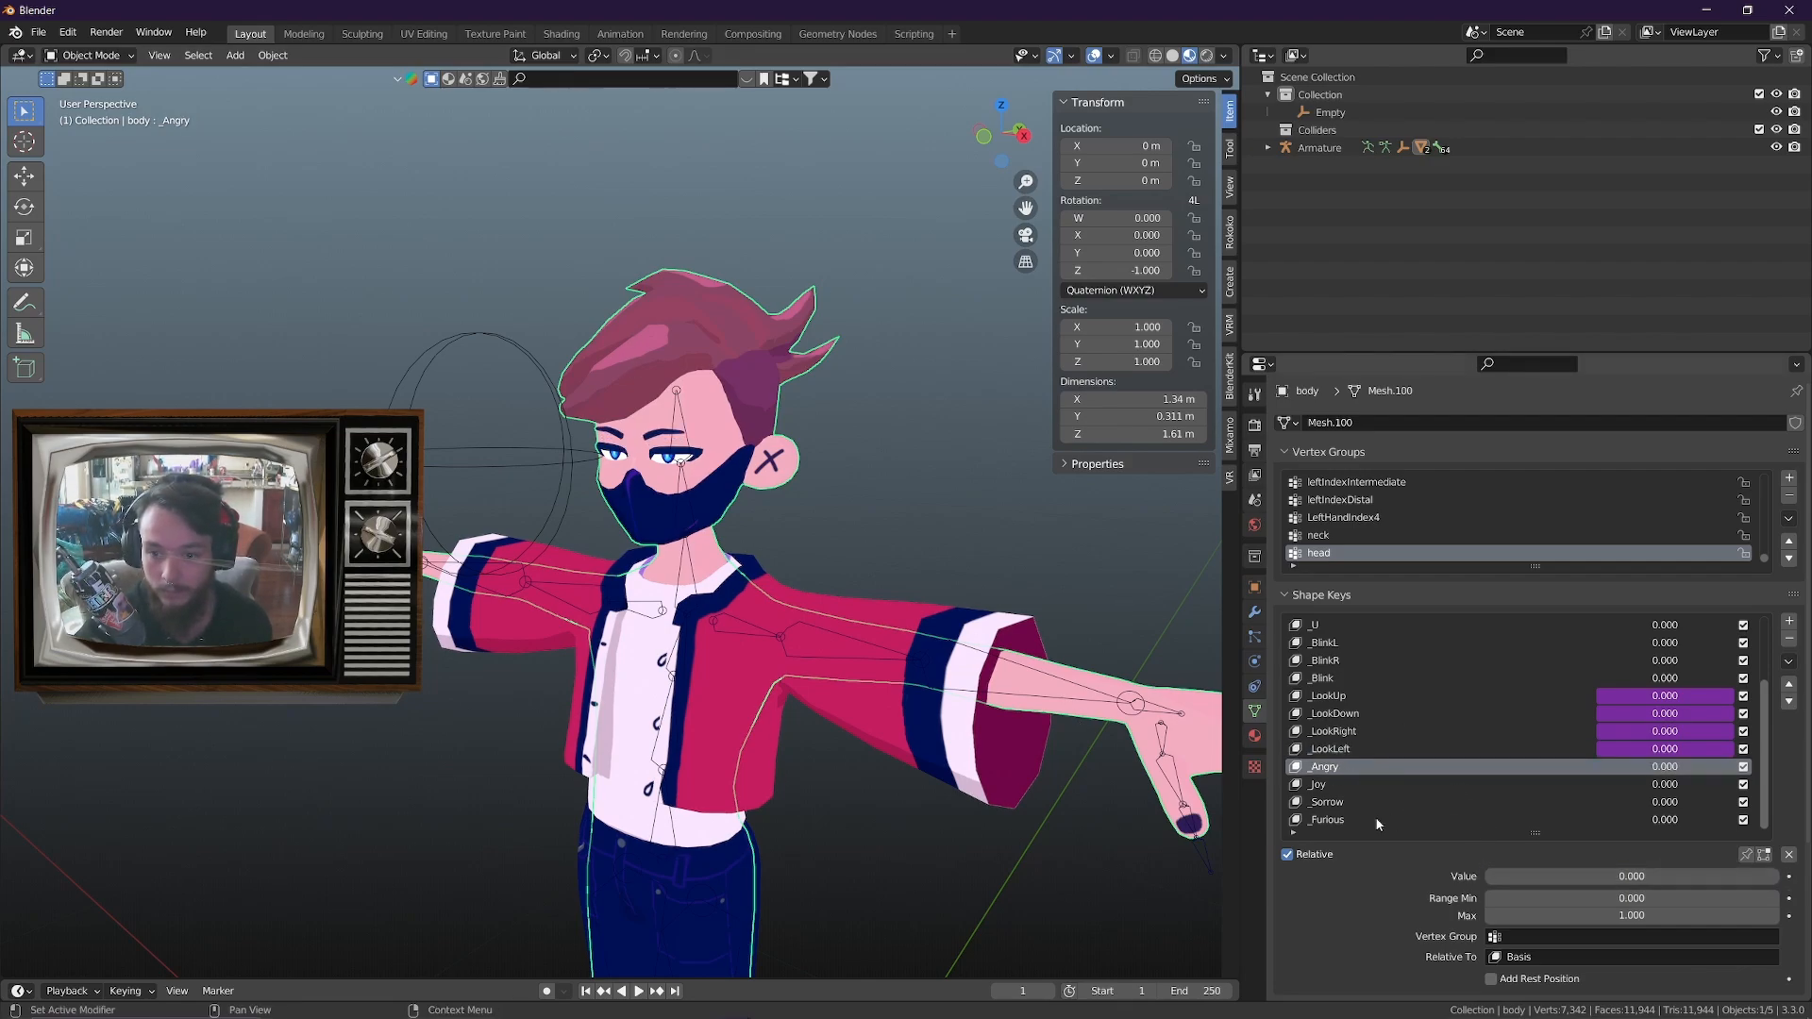
pyautogui.click(1330, 809)
pyautogui.moveTo(1594, 880); pyautogui.dragTo(1485, 878)
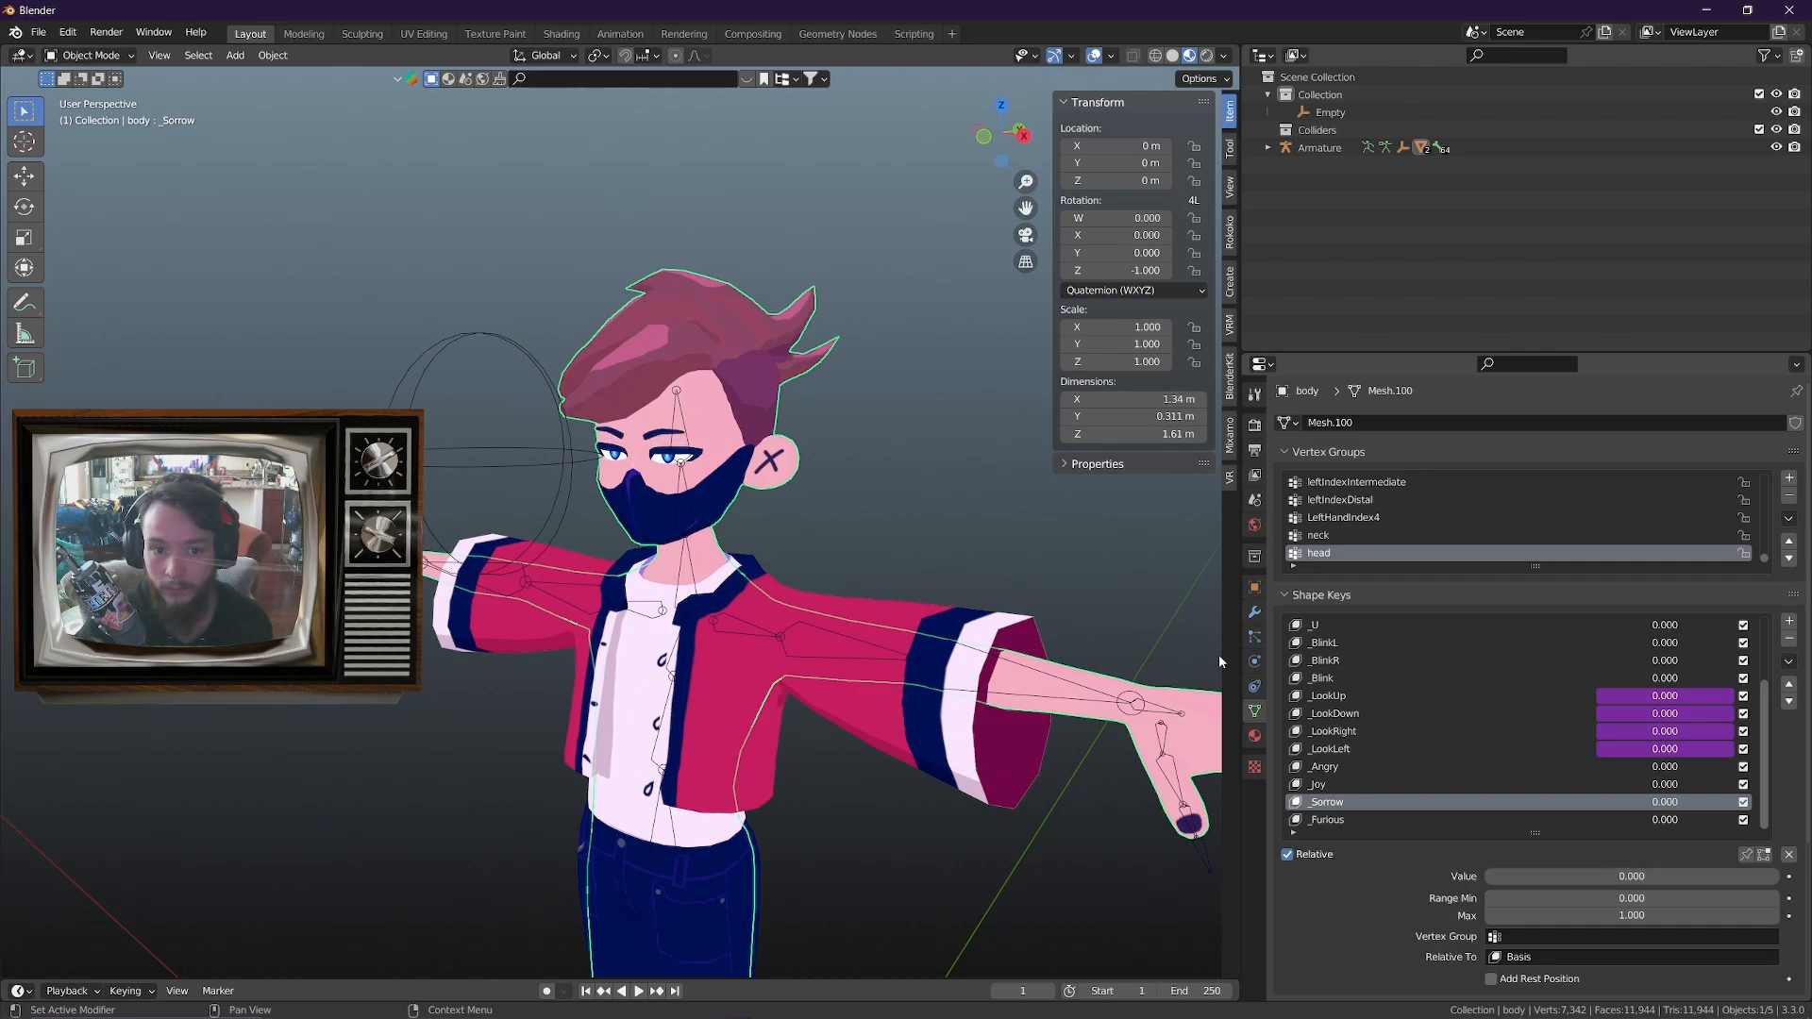
pyautogui.moveTo(1086, 566); pyautogui.dragTo(925, 470, button='middle')
pyautogui.moveTo(770, 466)
pyautogui.mouseDown(button='middle')
pyautogui.moveTo(812, 451)
pyautogui.moveTo(789, 461)
pyautogui.mouseUp(button='middle')
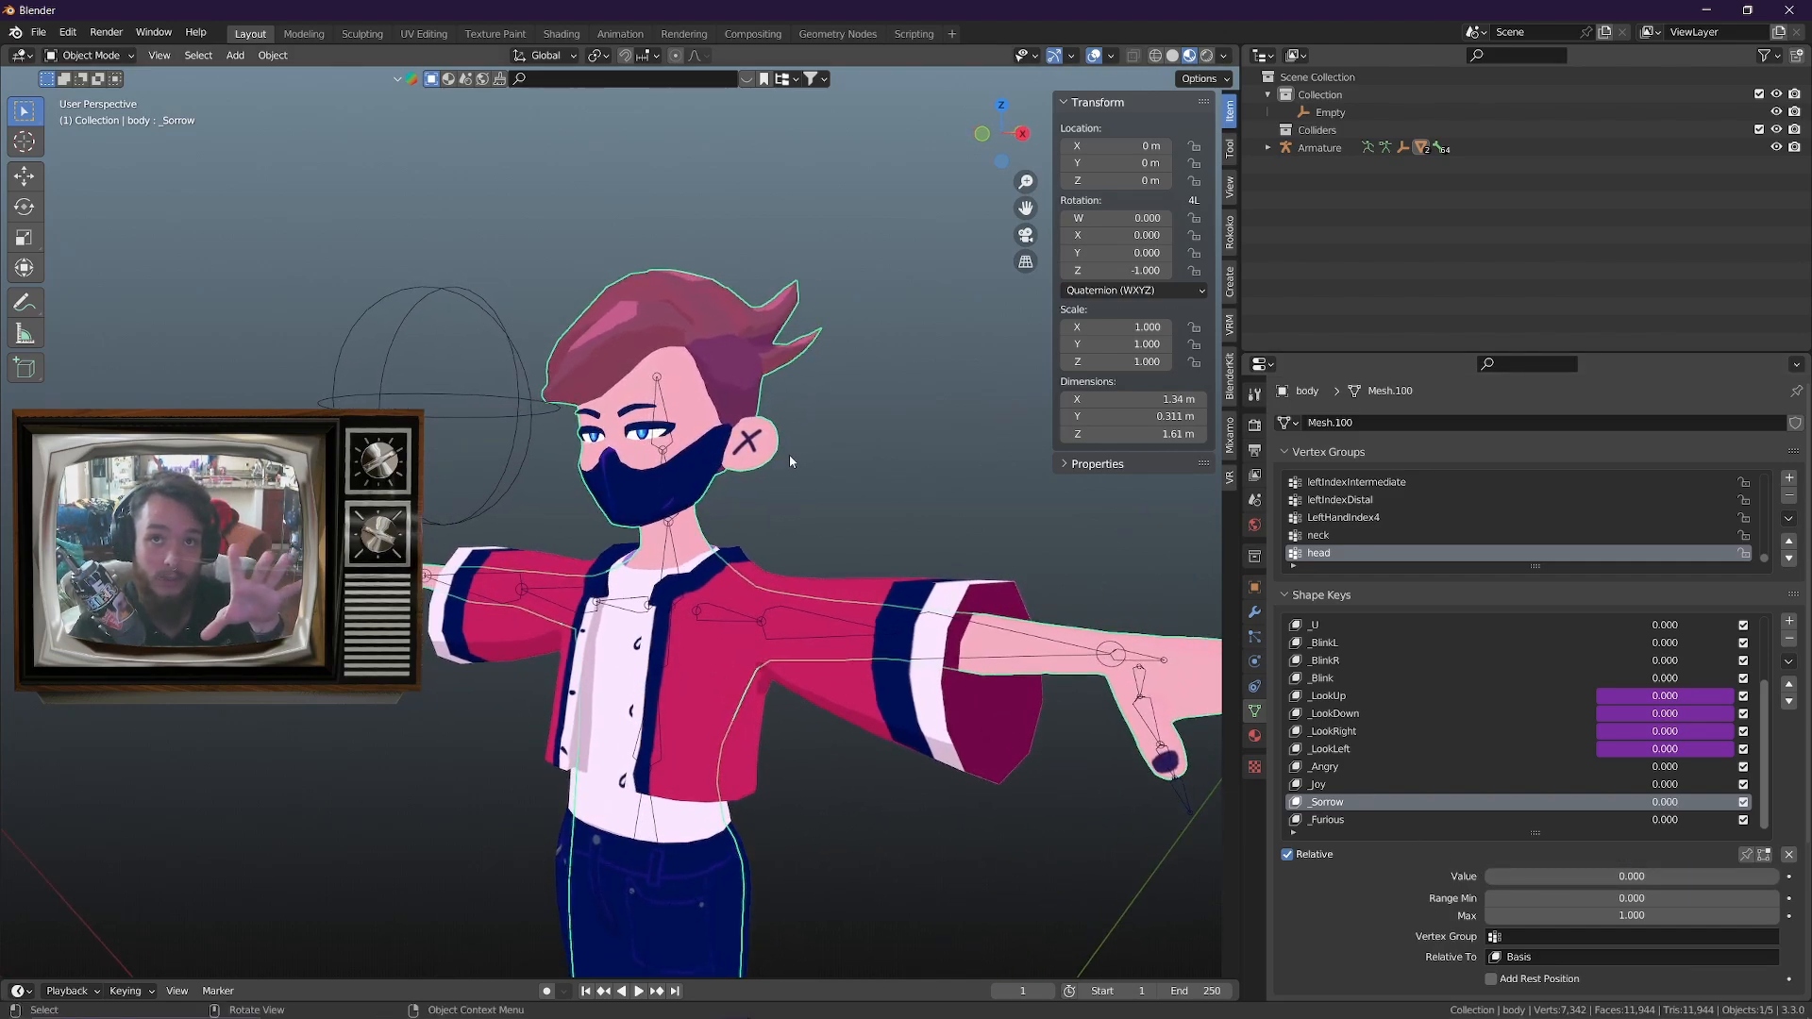
pyautogui.click(493, 394)
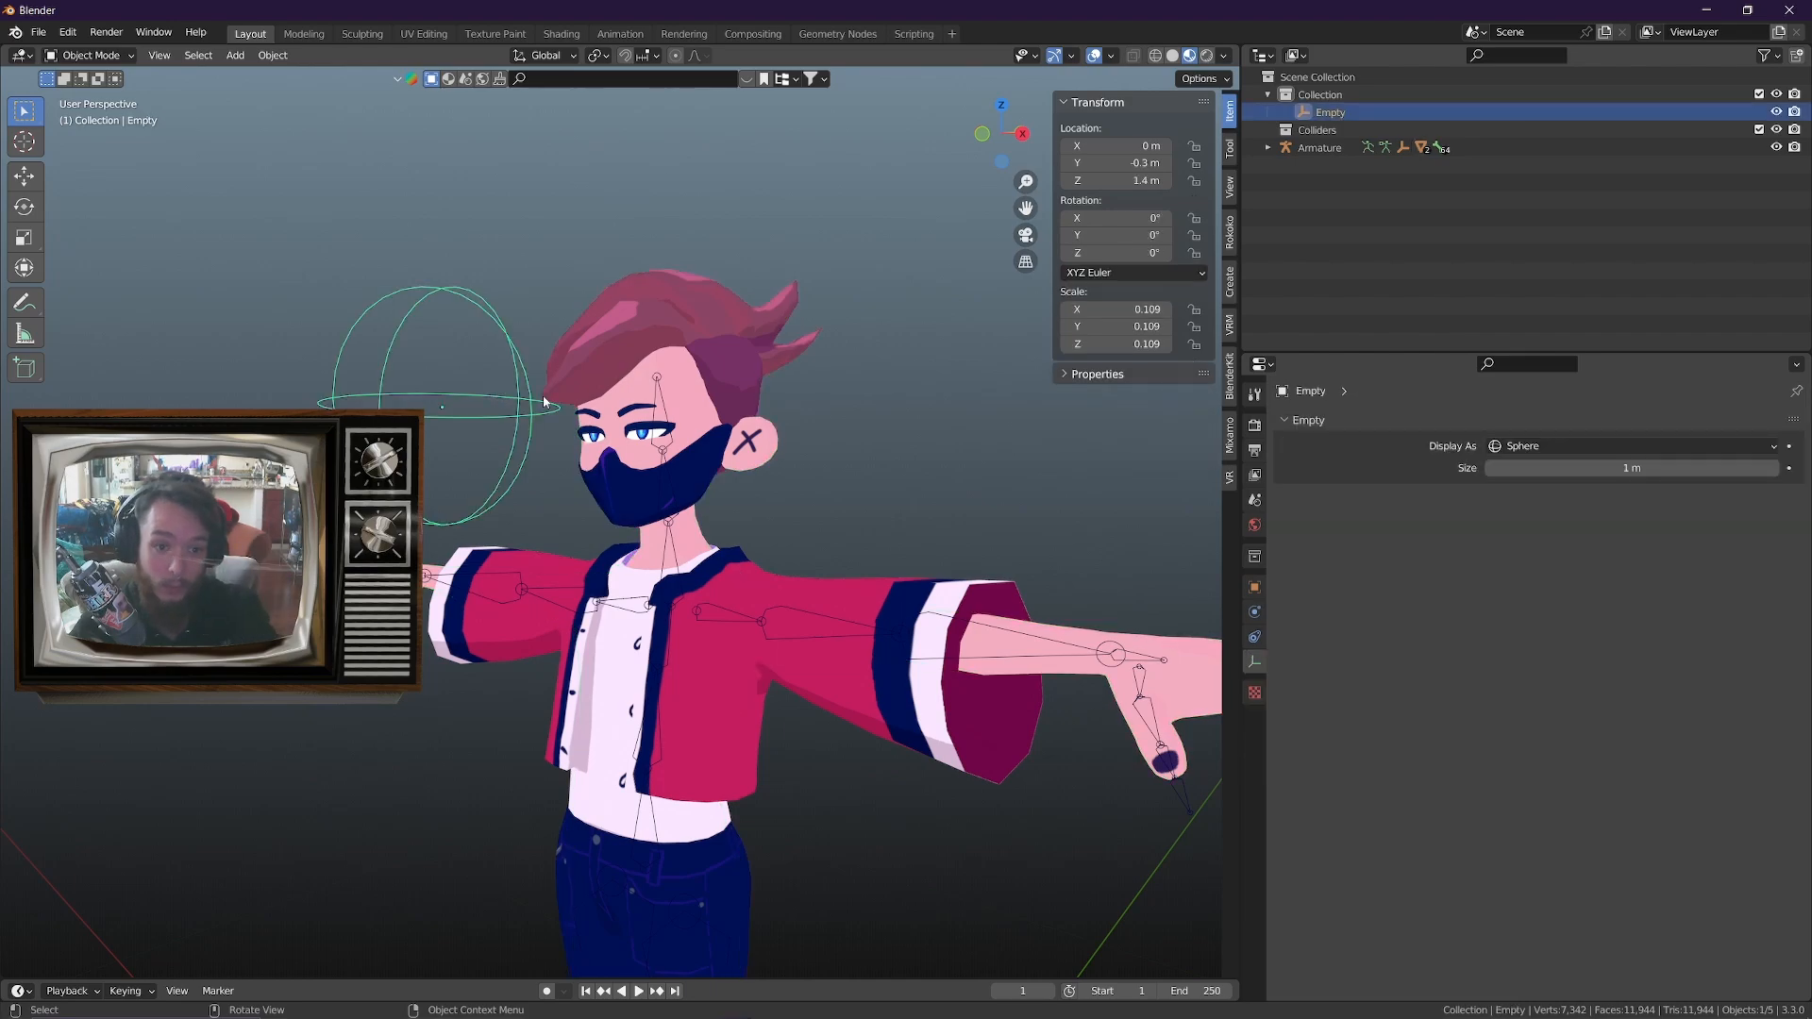
# Copy the driver from the body mesh's _LookDown shape key and paste it onto the _Angry shape key
pyautogui.click(679, 320)
pyautogui.scroll(2, 870, 529)
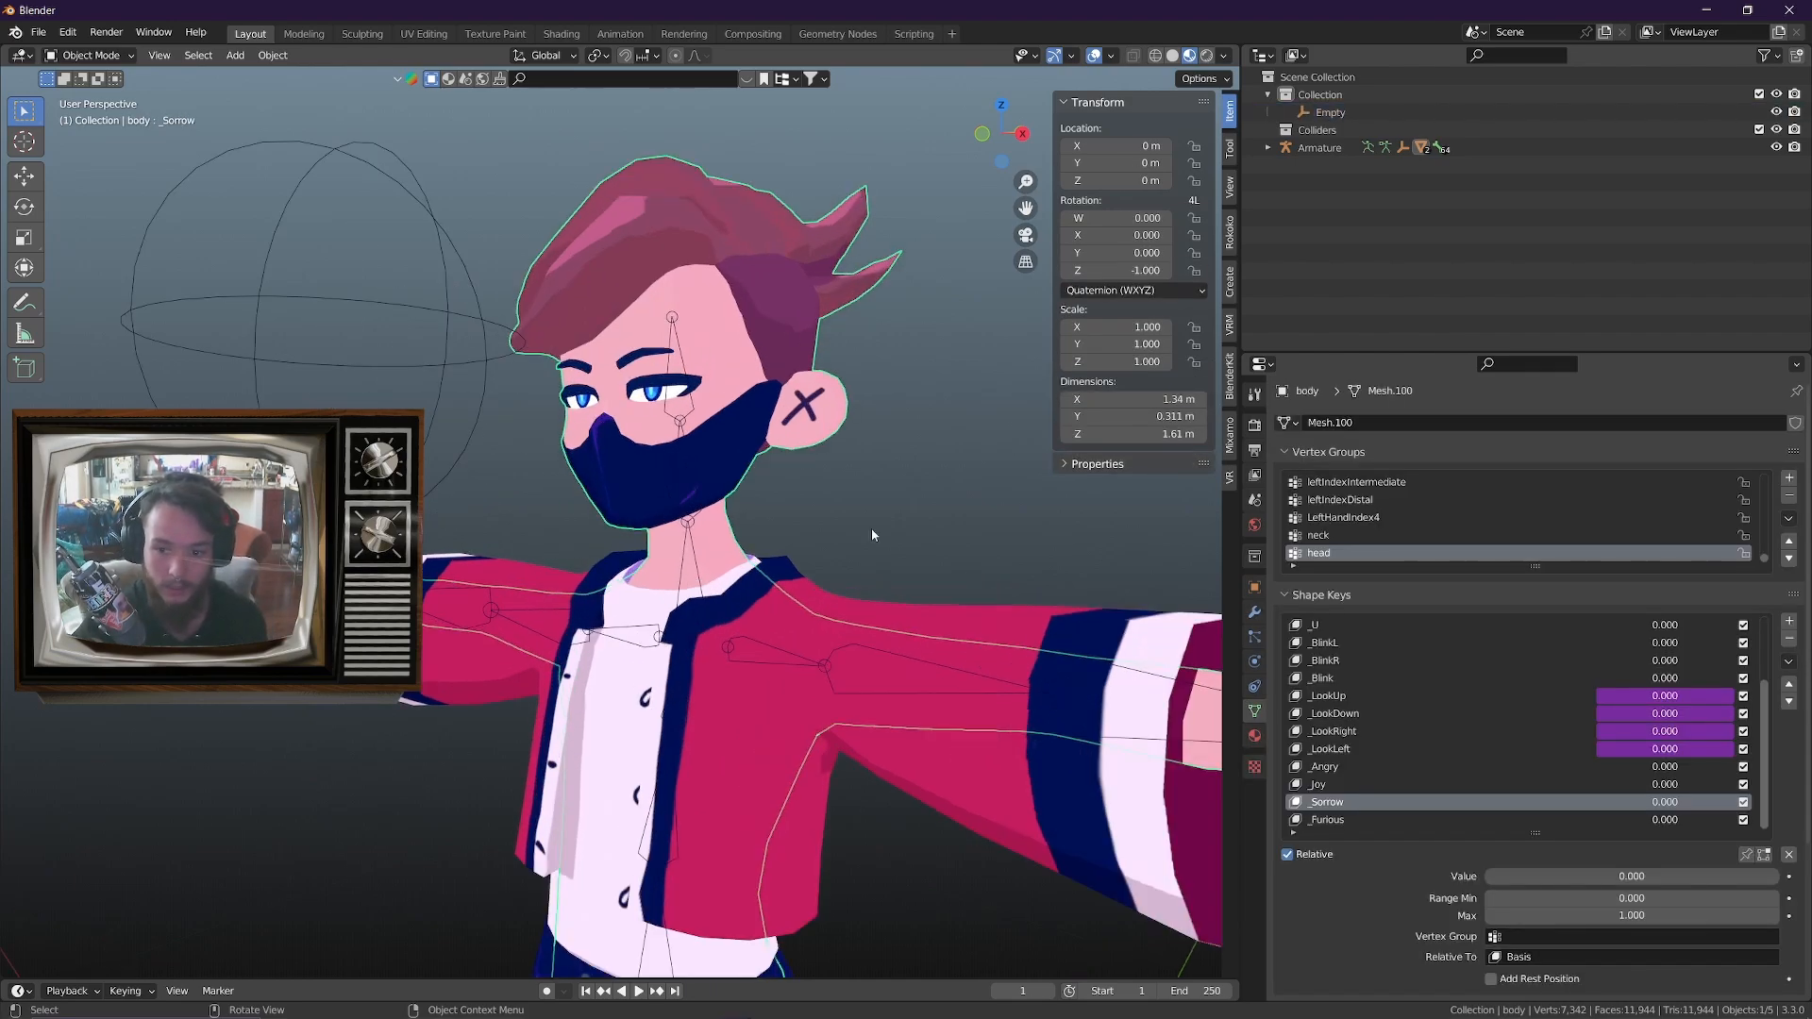
pyautogui.click(1351, 714)
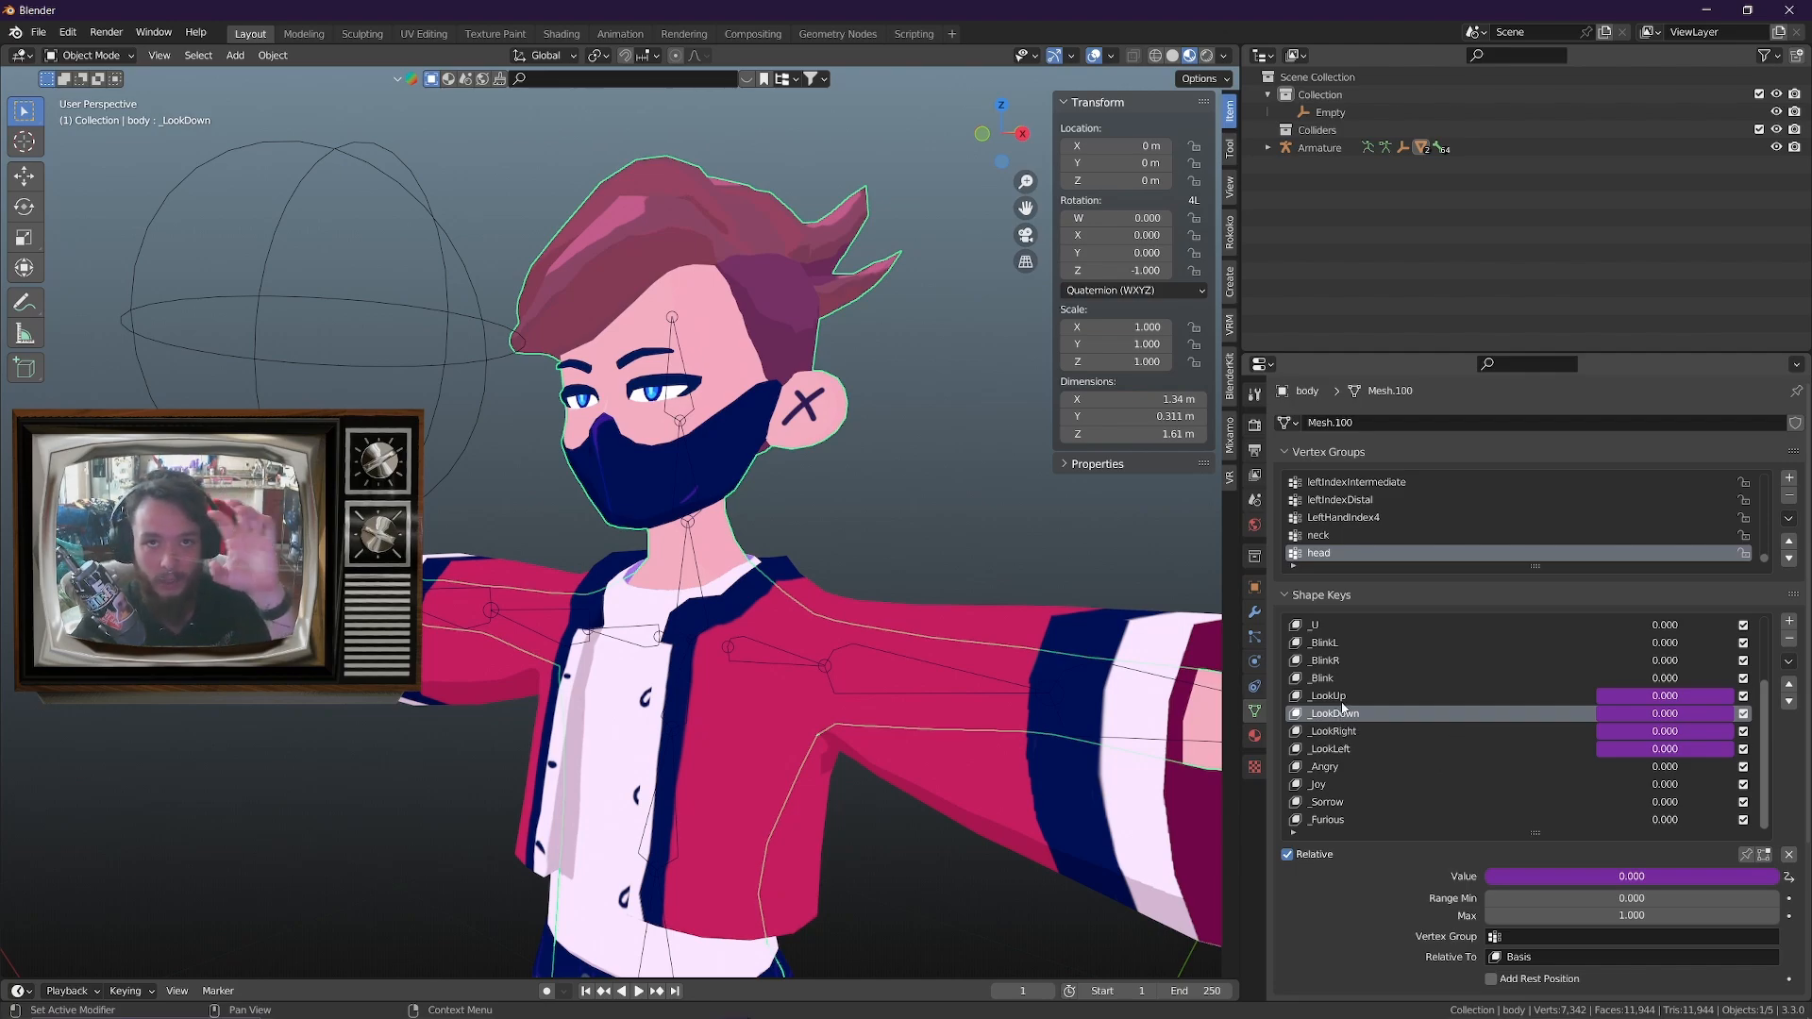
pyautogui.rightClick(1664, 720)
pyautogui.click(1618, 676)
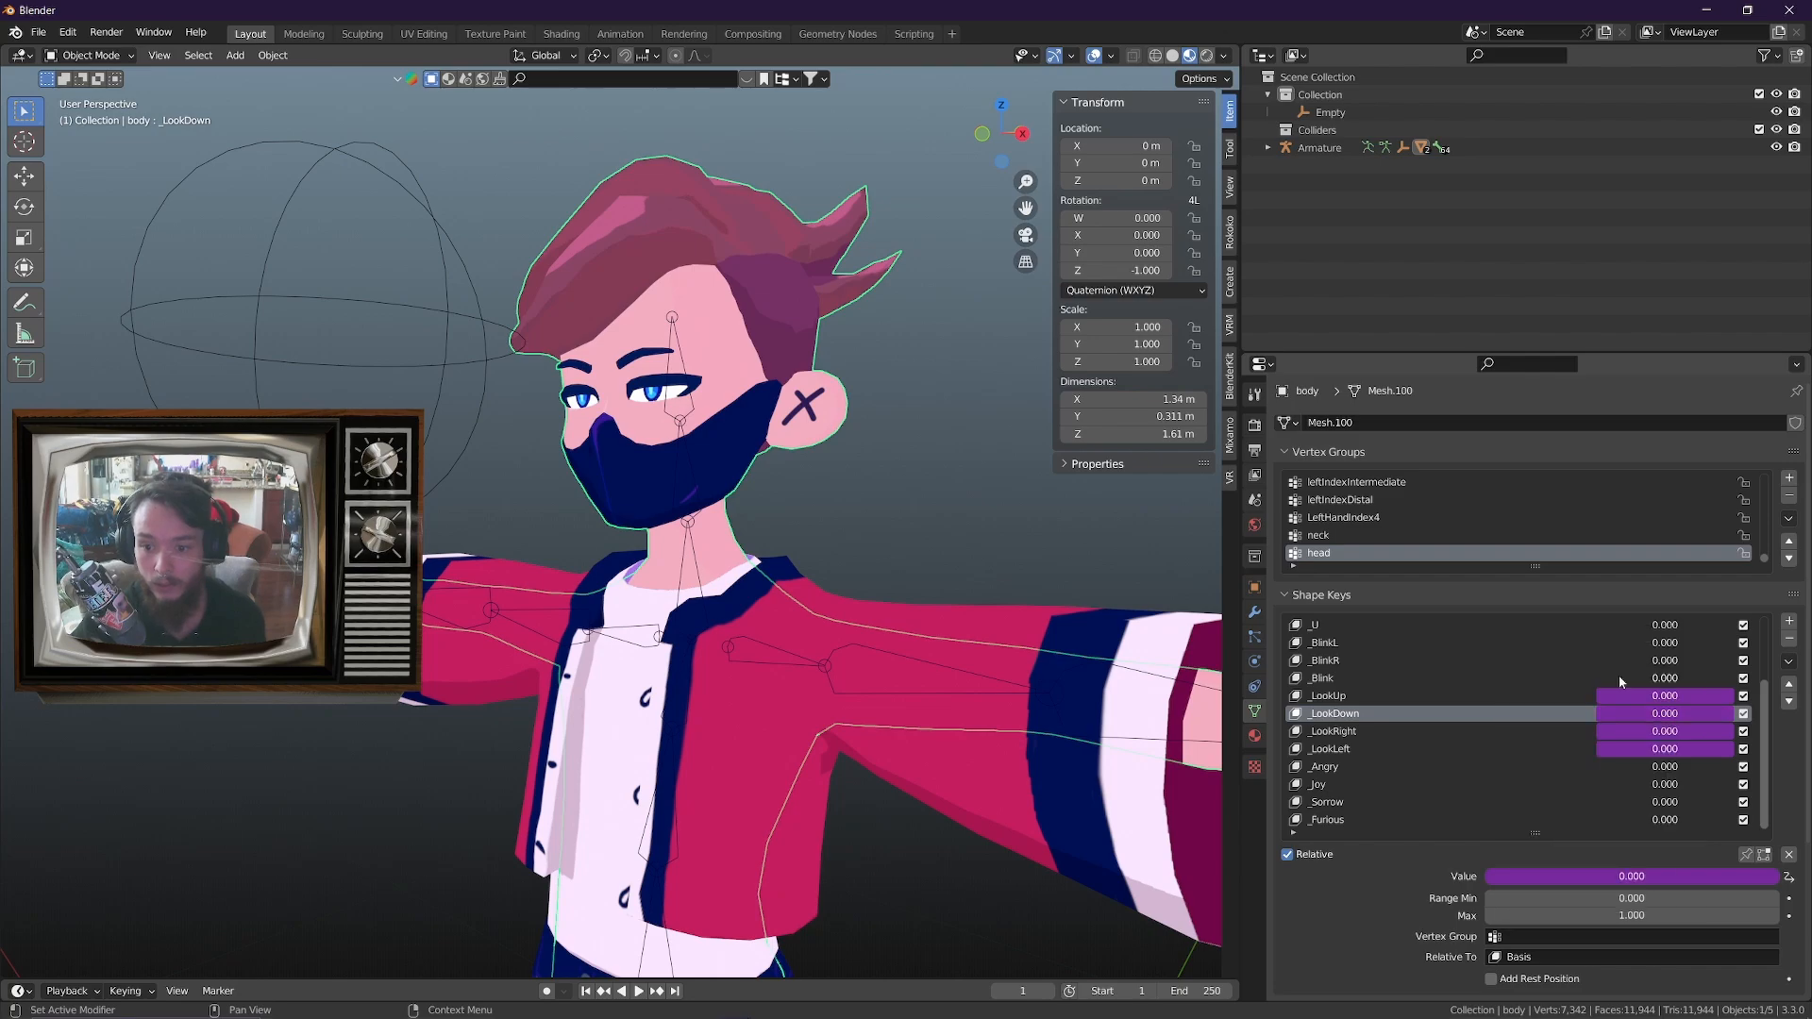
pyautogui.click(1333, 768)
pyautogui.rightClick(1696, 772)
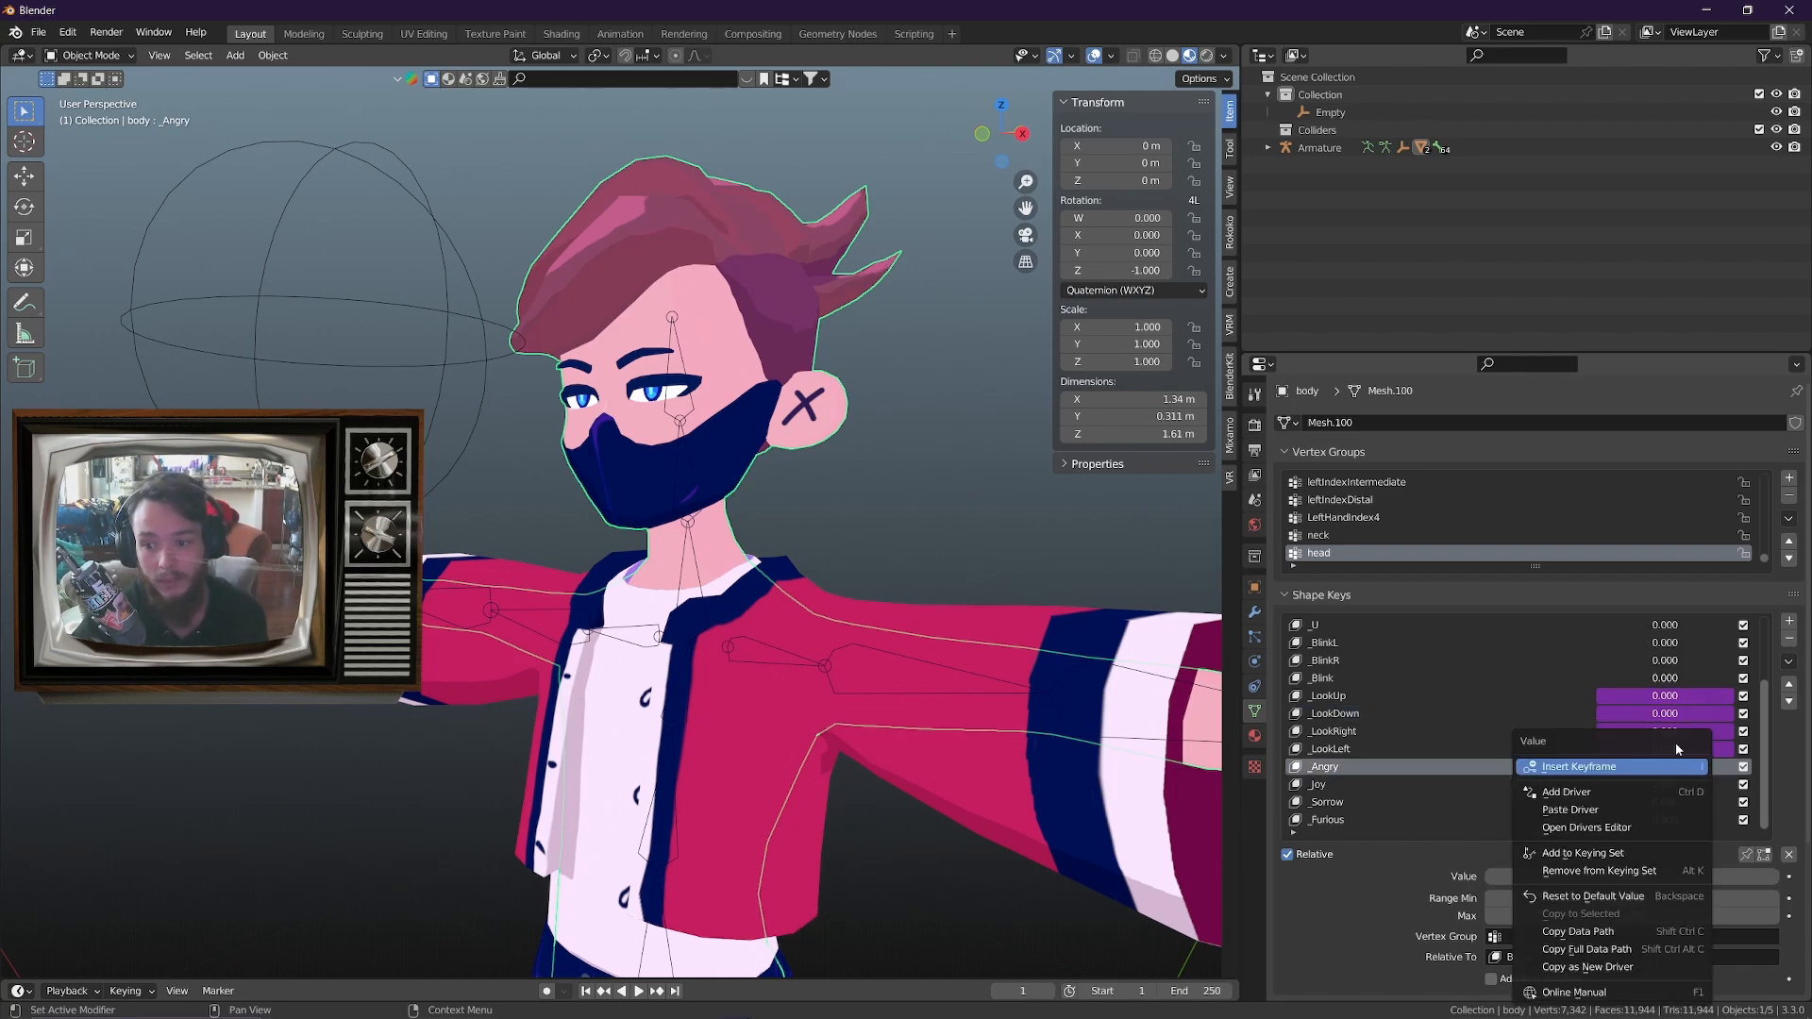
pyautogui.click(1595, 810)
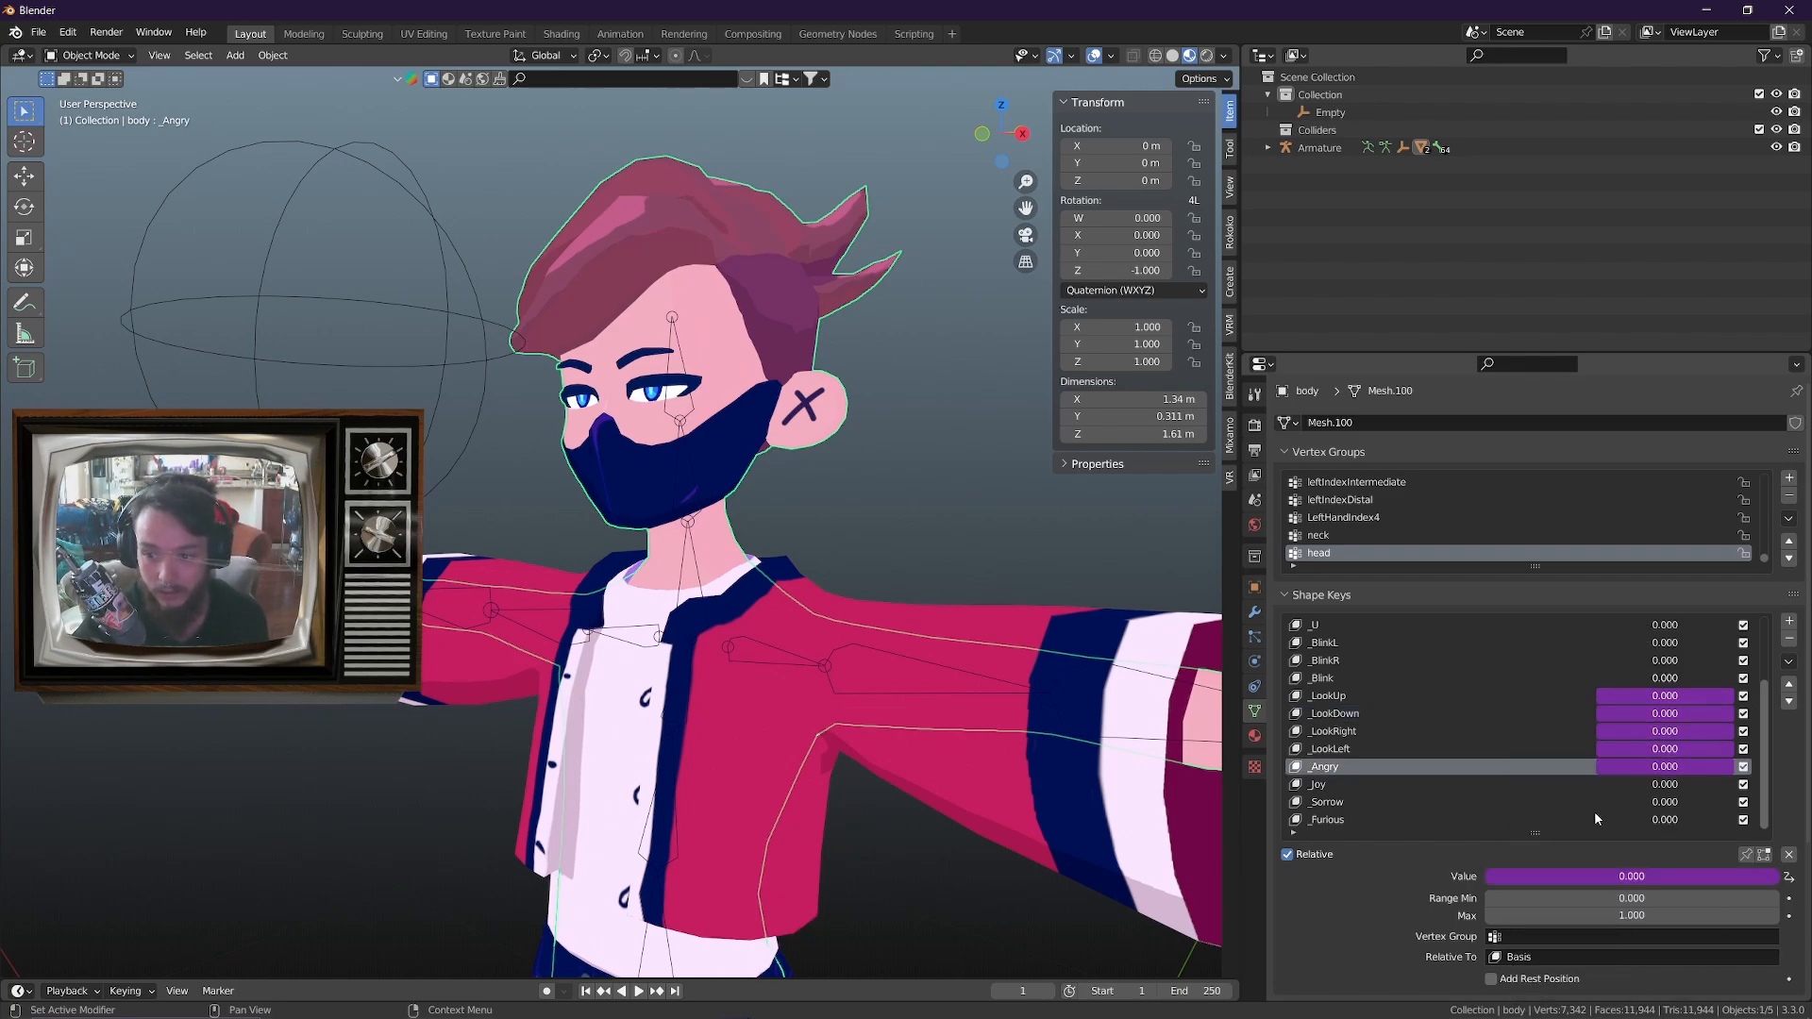
# Test the _Angry driver by moving the sphere empty about 0.21 m down along Z, then cancel the move
pyautogui.moveTo(887, 569)
pyautogui.mouseDown(button='middle')
pyautogui.moveTo(844, 581)
pyautogui.moveTo(885, 587)
pyautogui.mouseUp(button='middle')
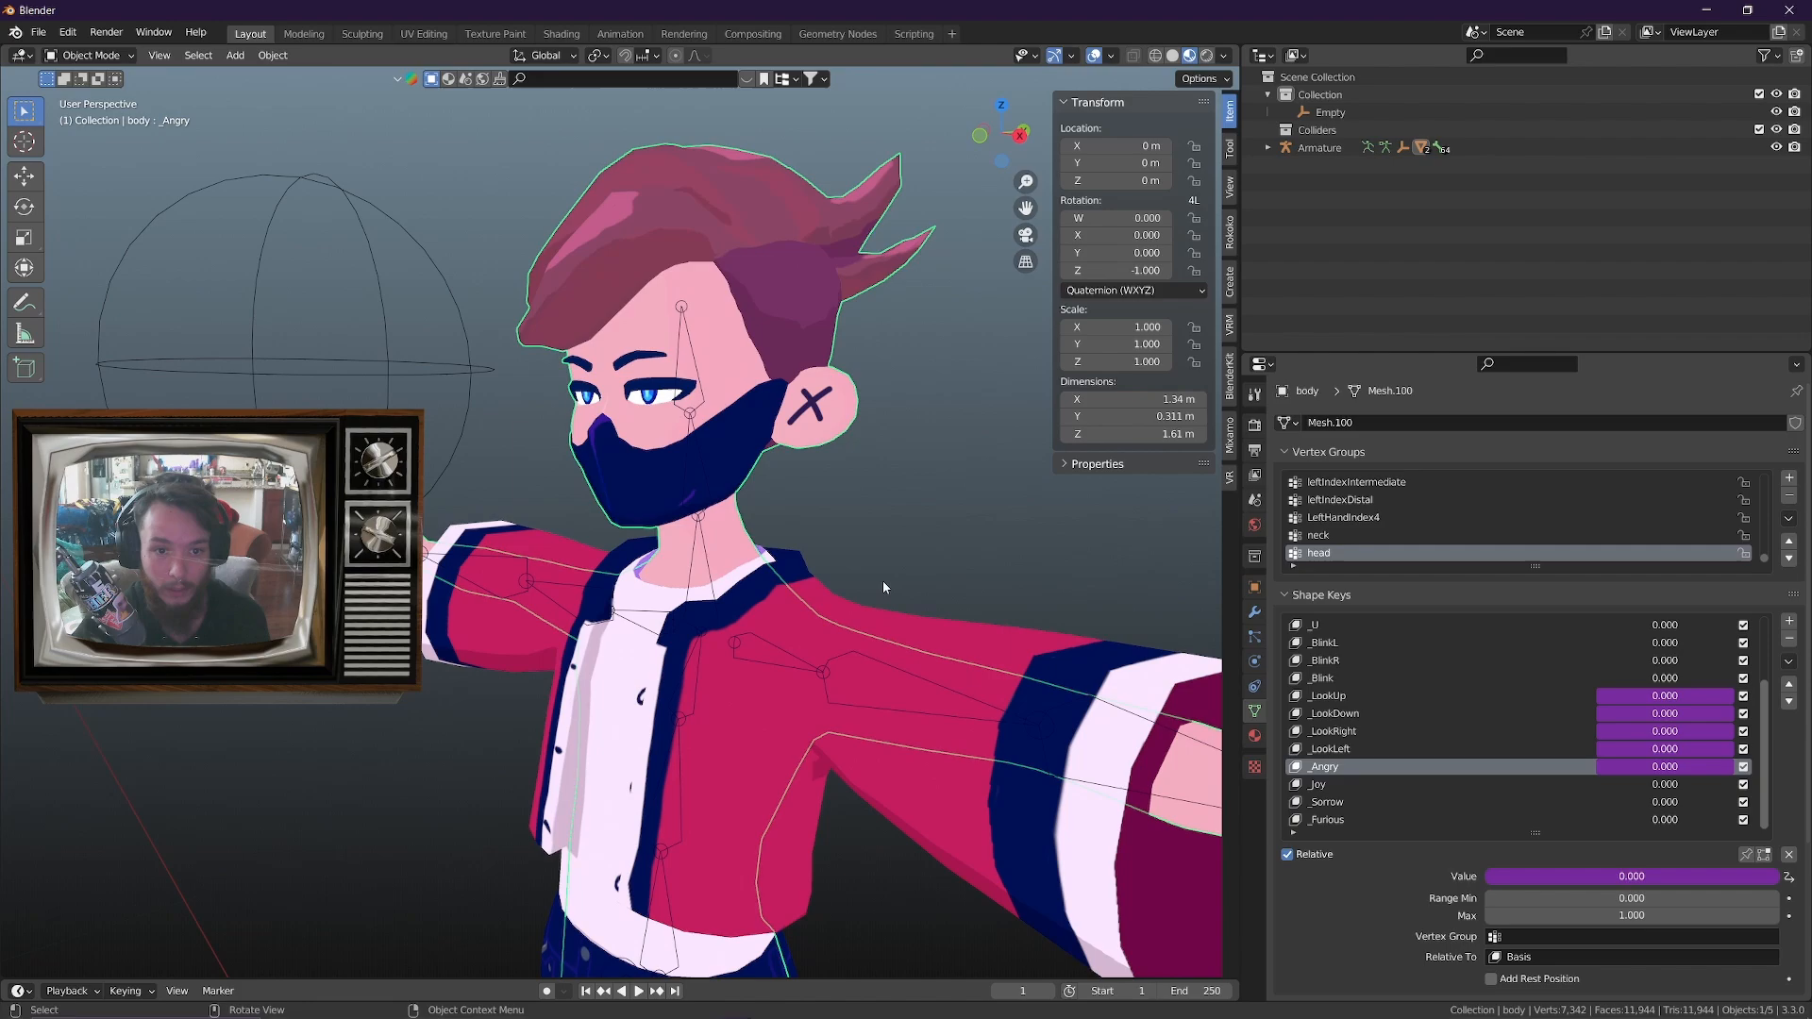
pyautogui.click(427, 368)
pyautogui.press('g')
pyautogui.press('z')
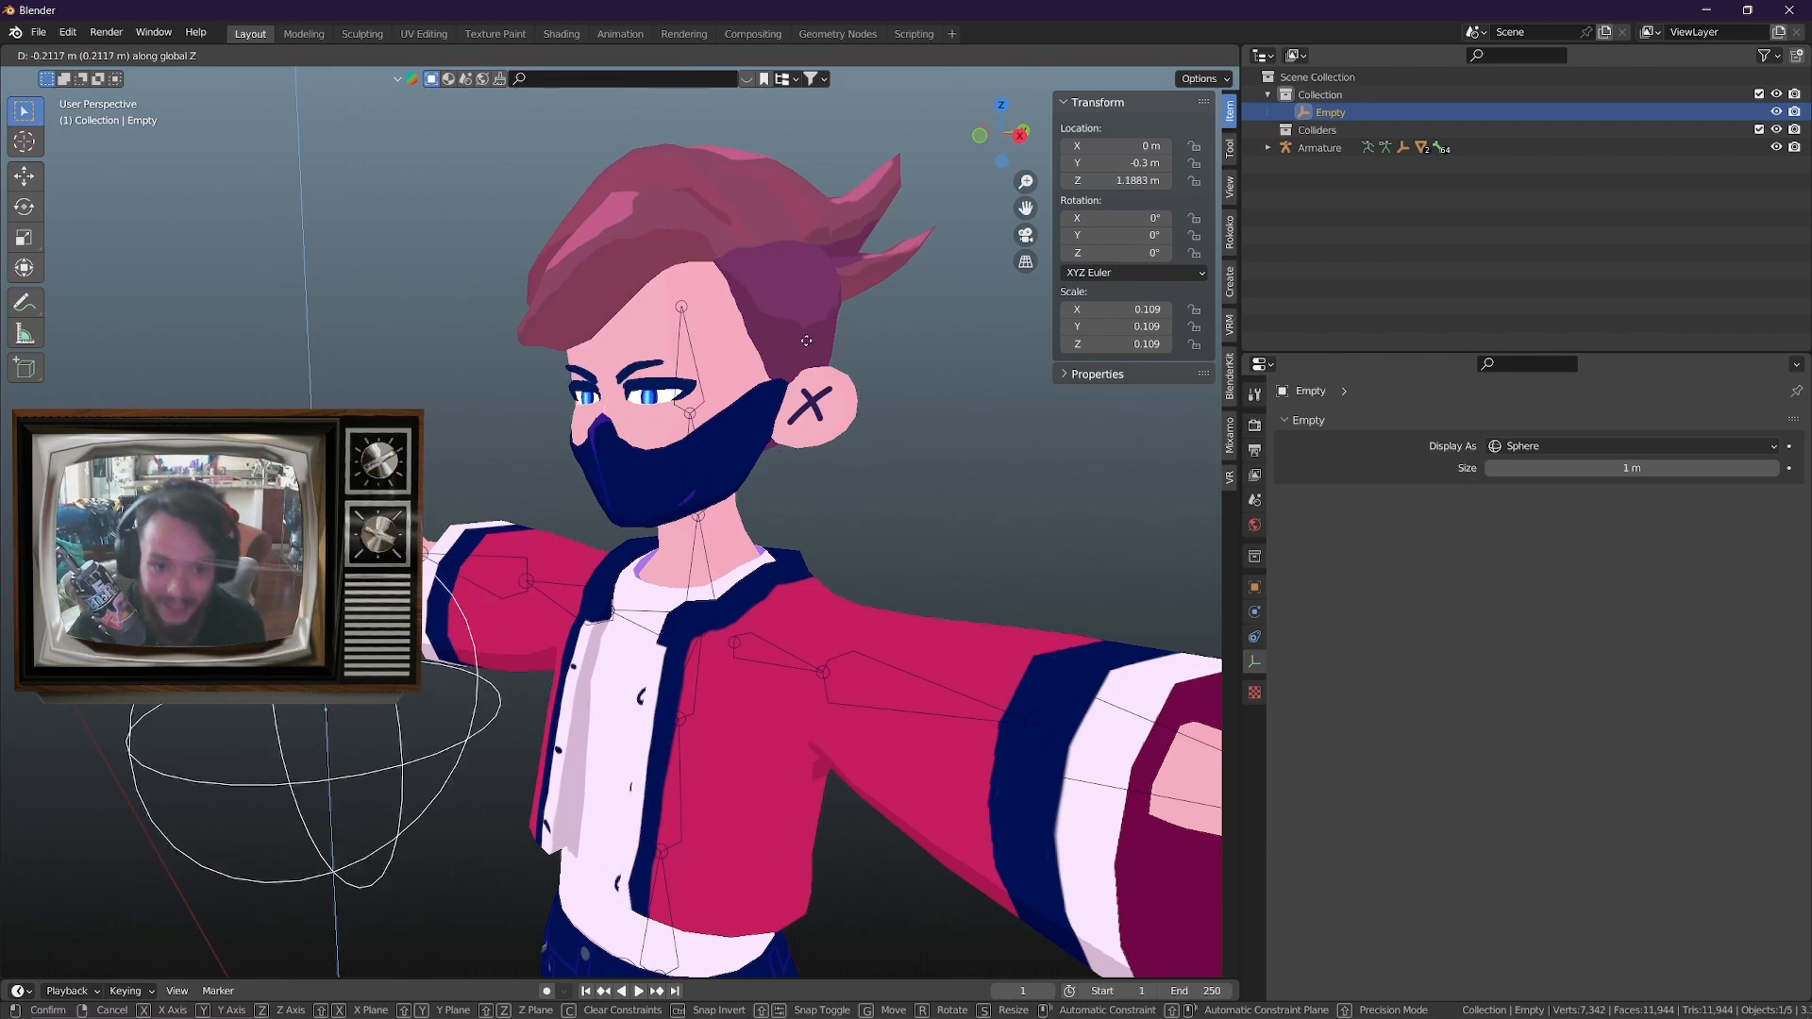
pyautogui.rightClick(991, 832)
# Copy the driver from the body mesh's _LookUp shape key and paste it onto the _Joy shape key
pyautogui.moveTo(1019, 577); pyautogui.dragTo(949, 555, button='middle')
pyautogui.moveTo(948, 555)
pyautogui.mouseDown(button='middle')
pyautogui.moveTo(1020, 572)
pyautogui.moveTo(977, 566)
pyautogui.mouseUp(button='middle')
pyautogui.click(659, 282)
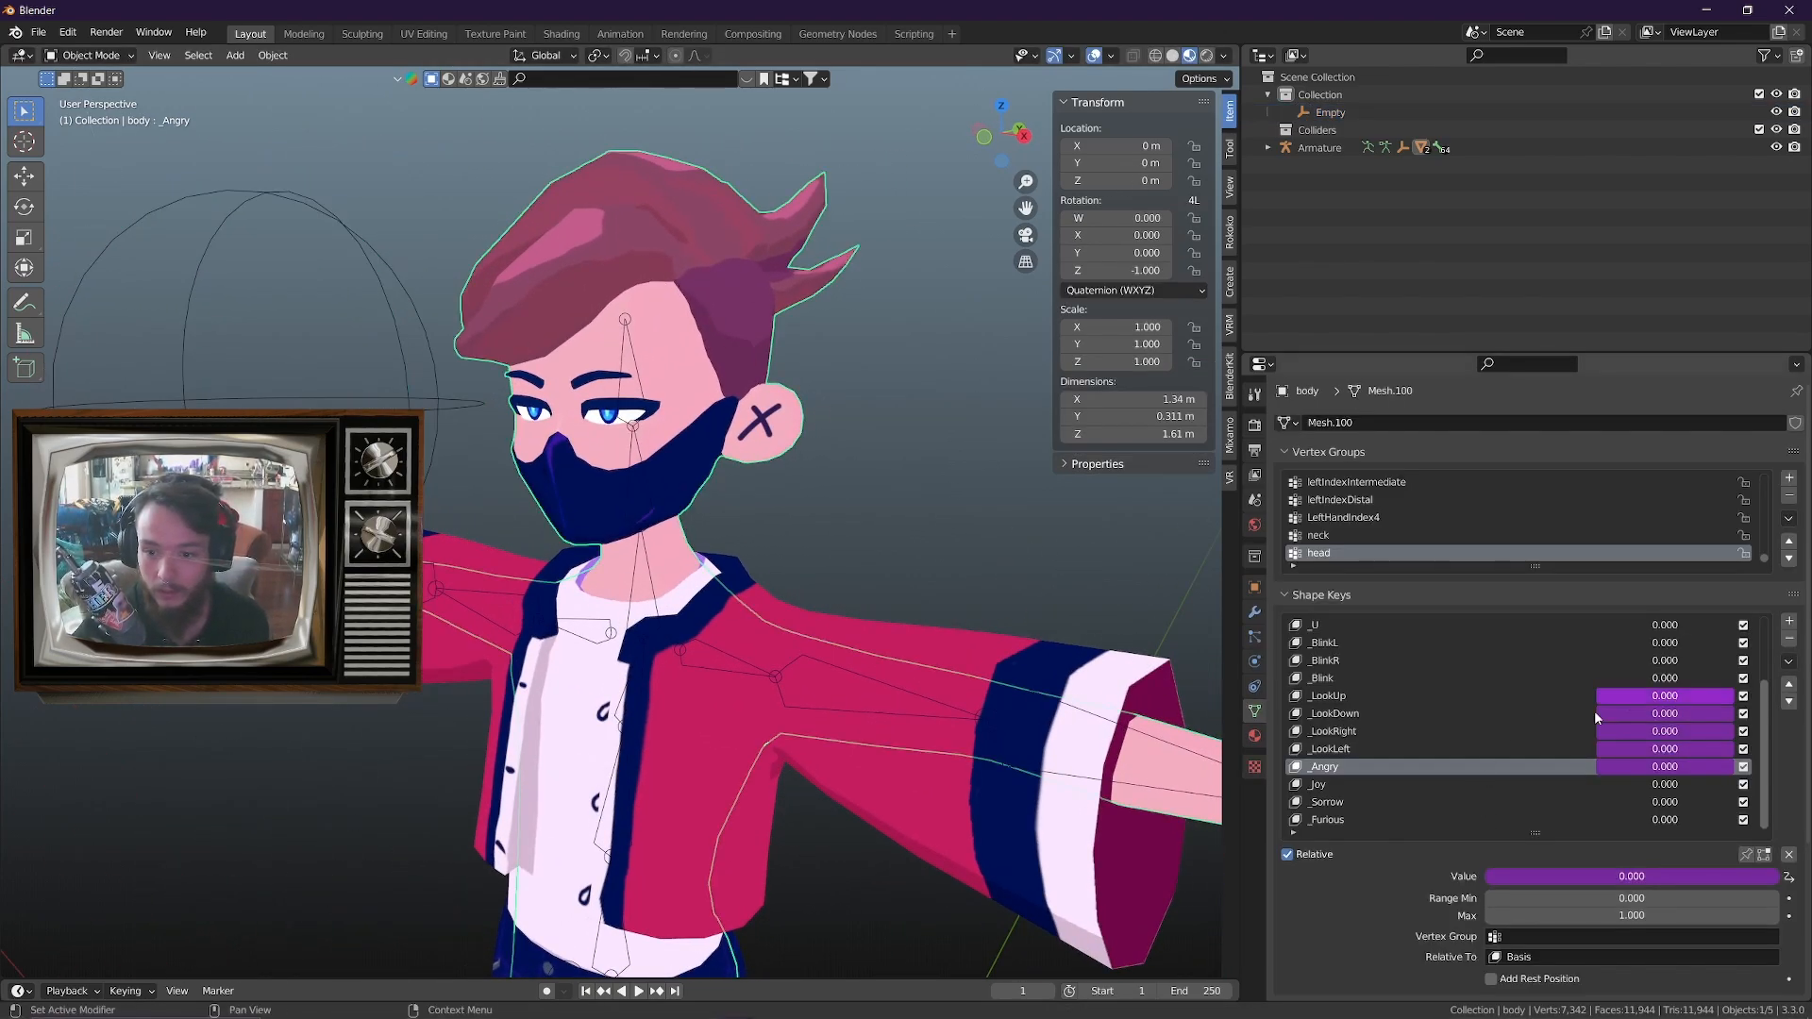
pyautogui.rightClick(1676, 701)
pyautogui.click(1610, 682)
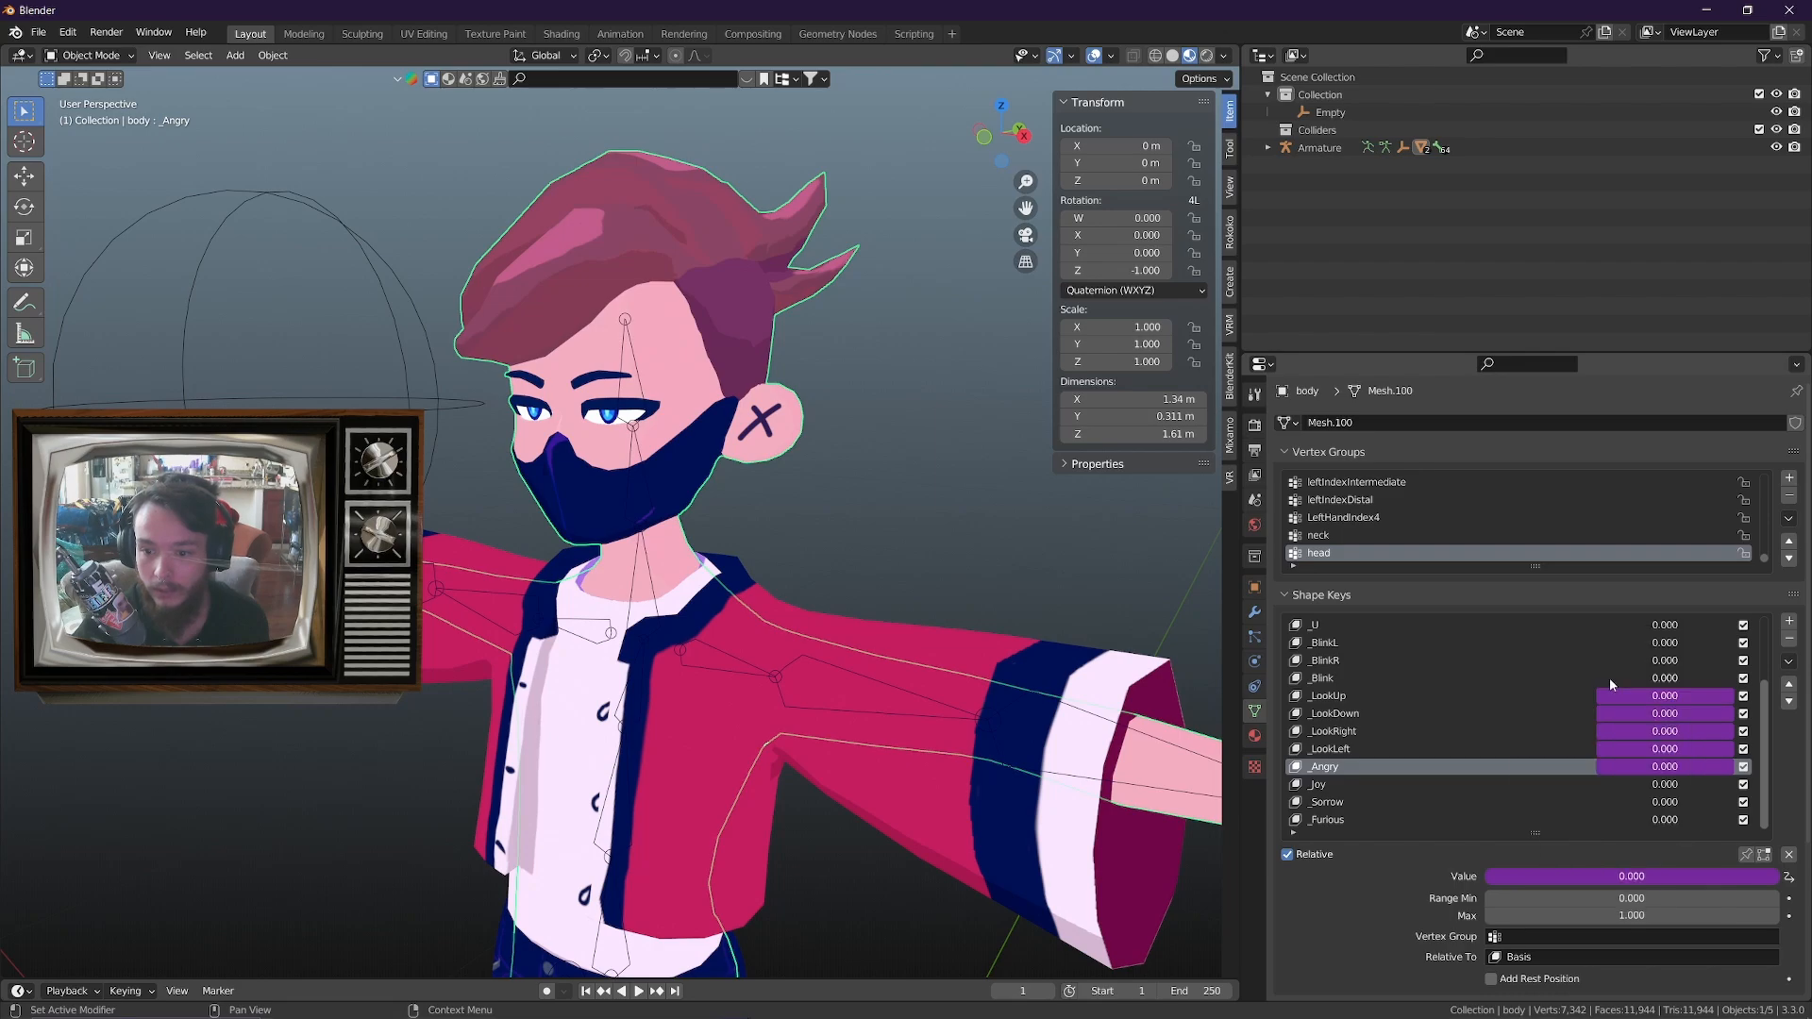
pyautogui.click(1369, 787)
pyautogui.rightClick(1670, 786)
pyautogui.click(1333, 766)
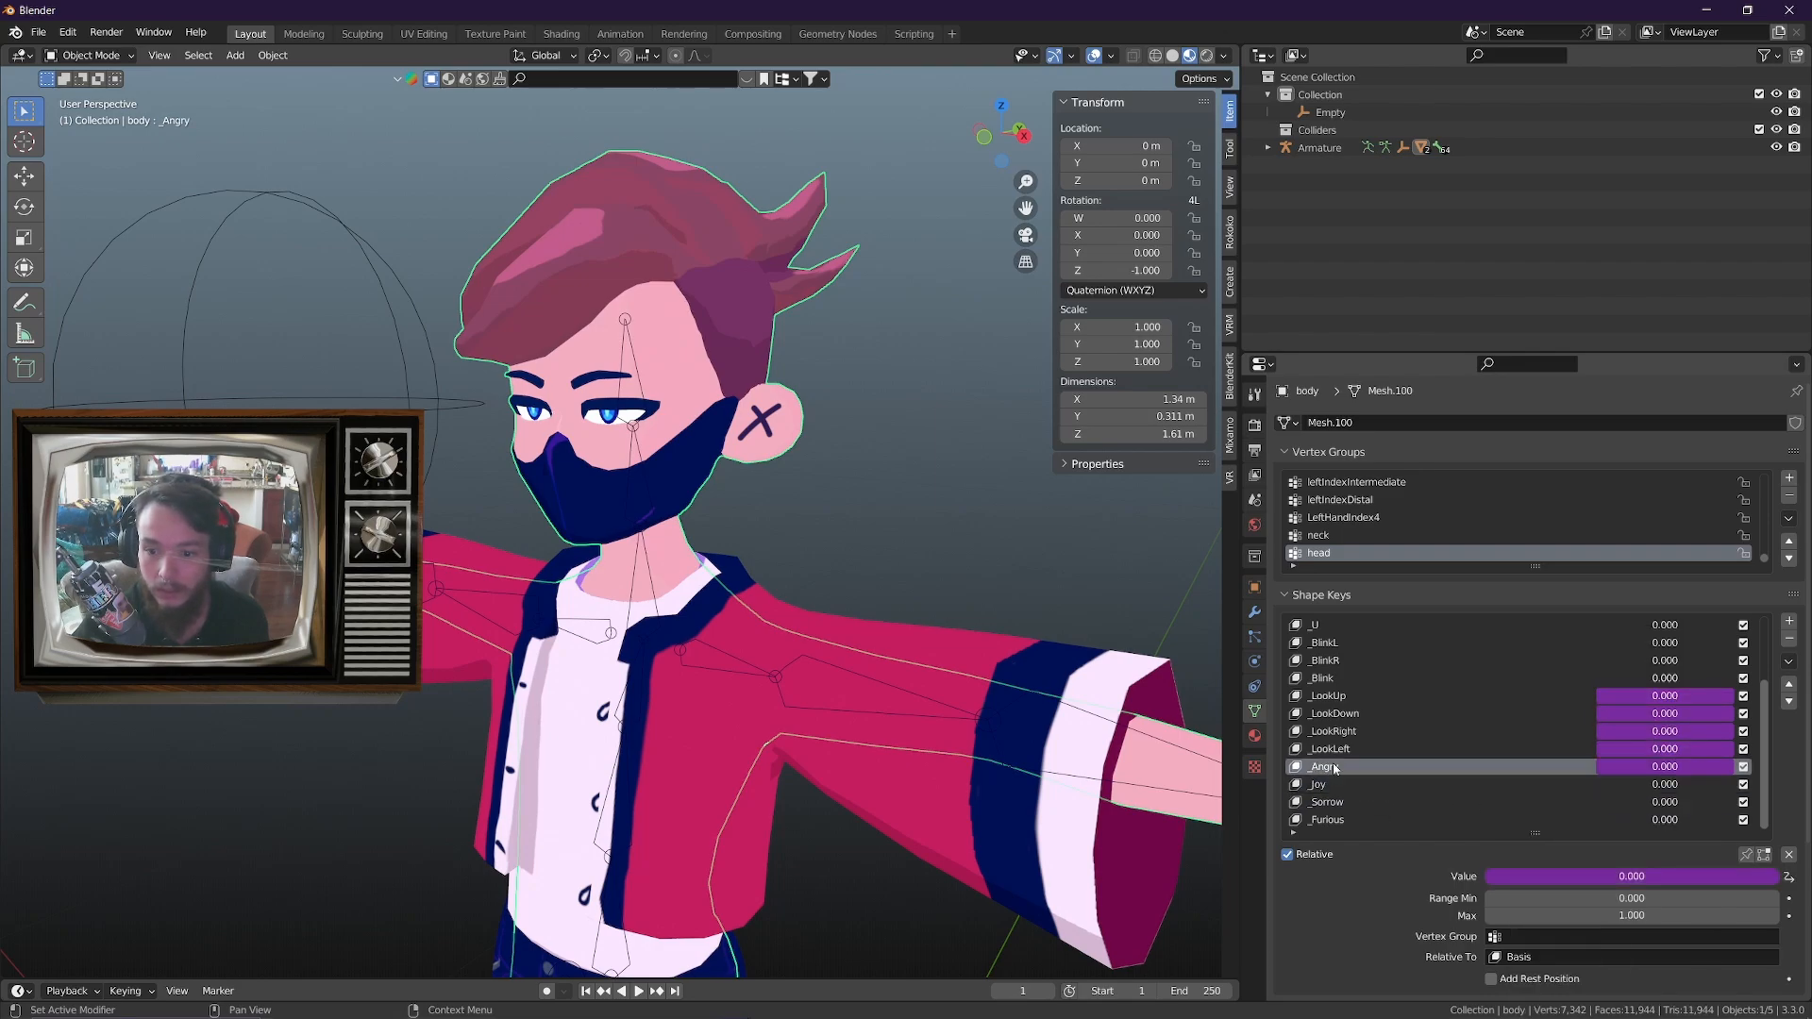
pyautogui.click(1504, 788)
pyautogui.moveTo(1603, 885); pyautogui.dragTo(1573, 856)
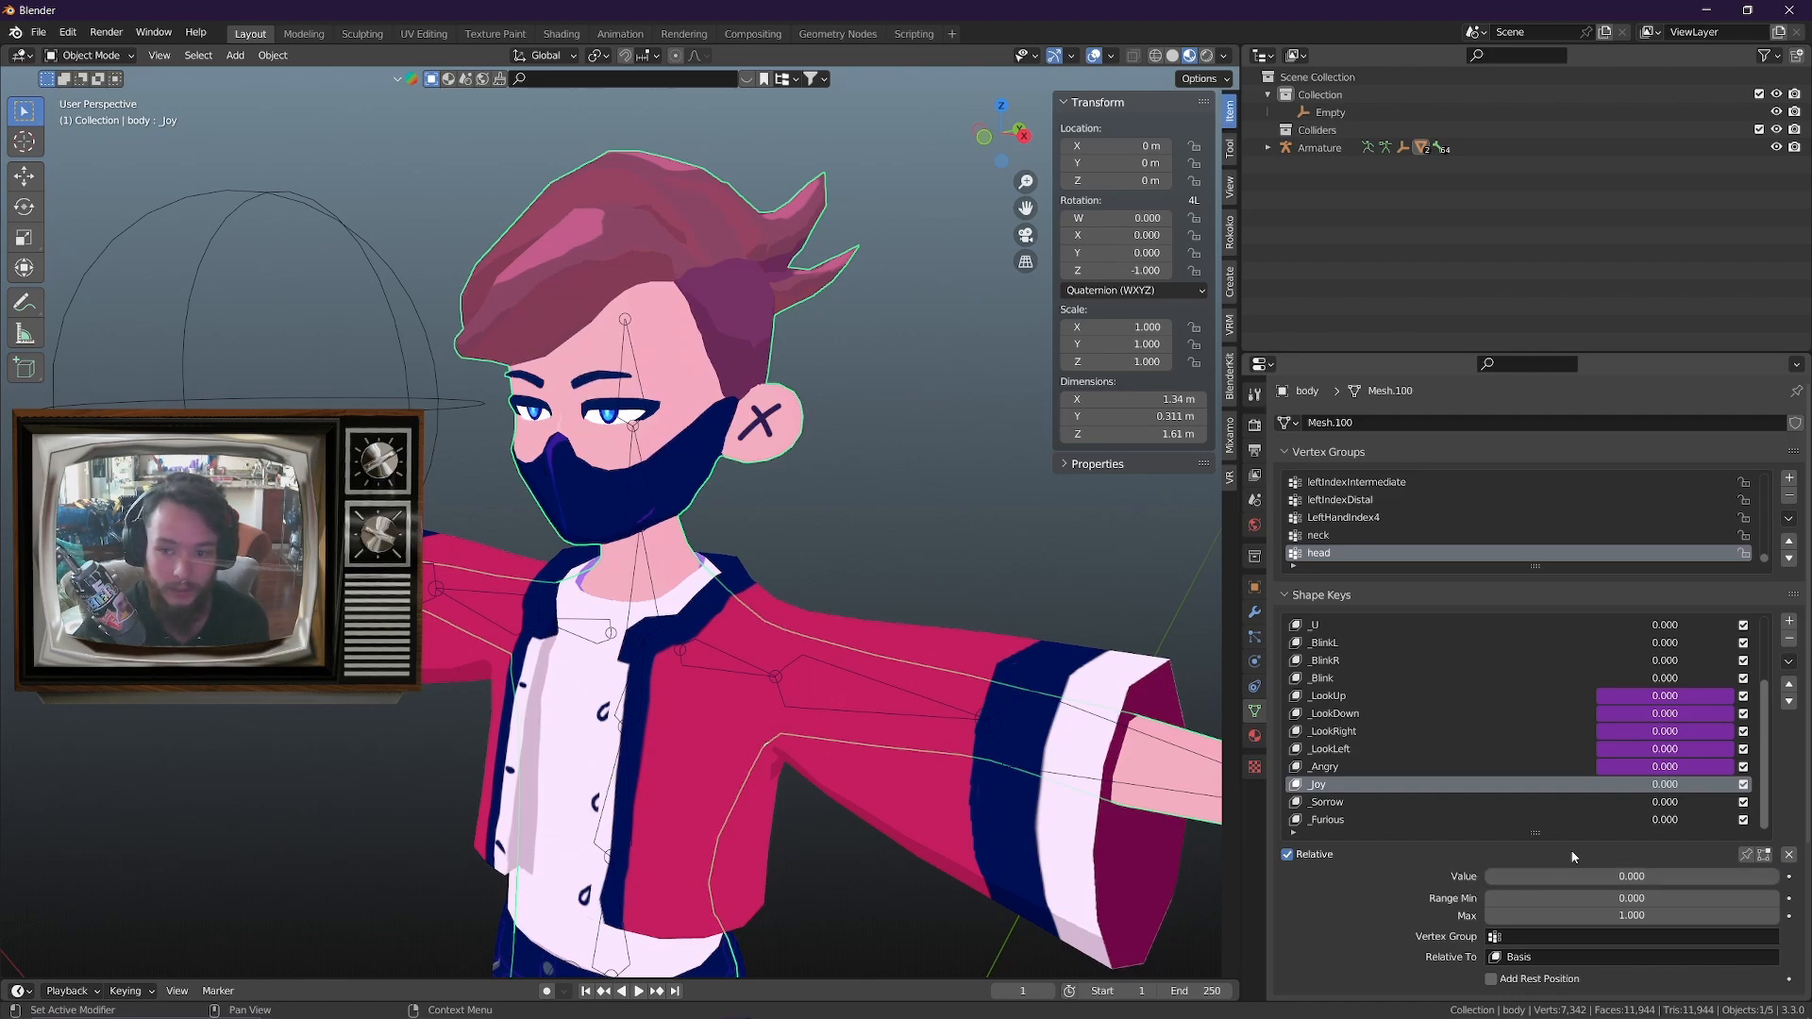
pyautogui.rightClick(1677, 792)
pyautogui.click(1621, 823)
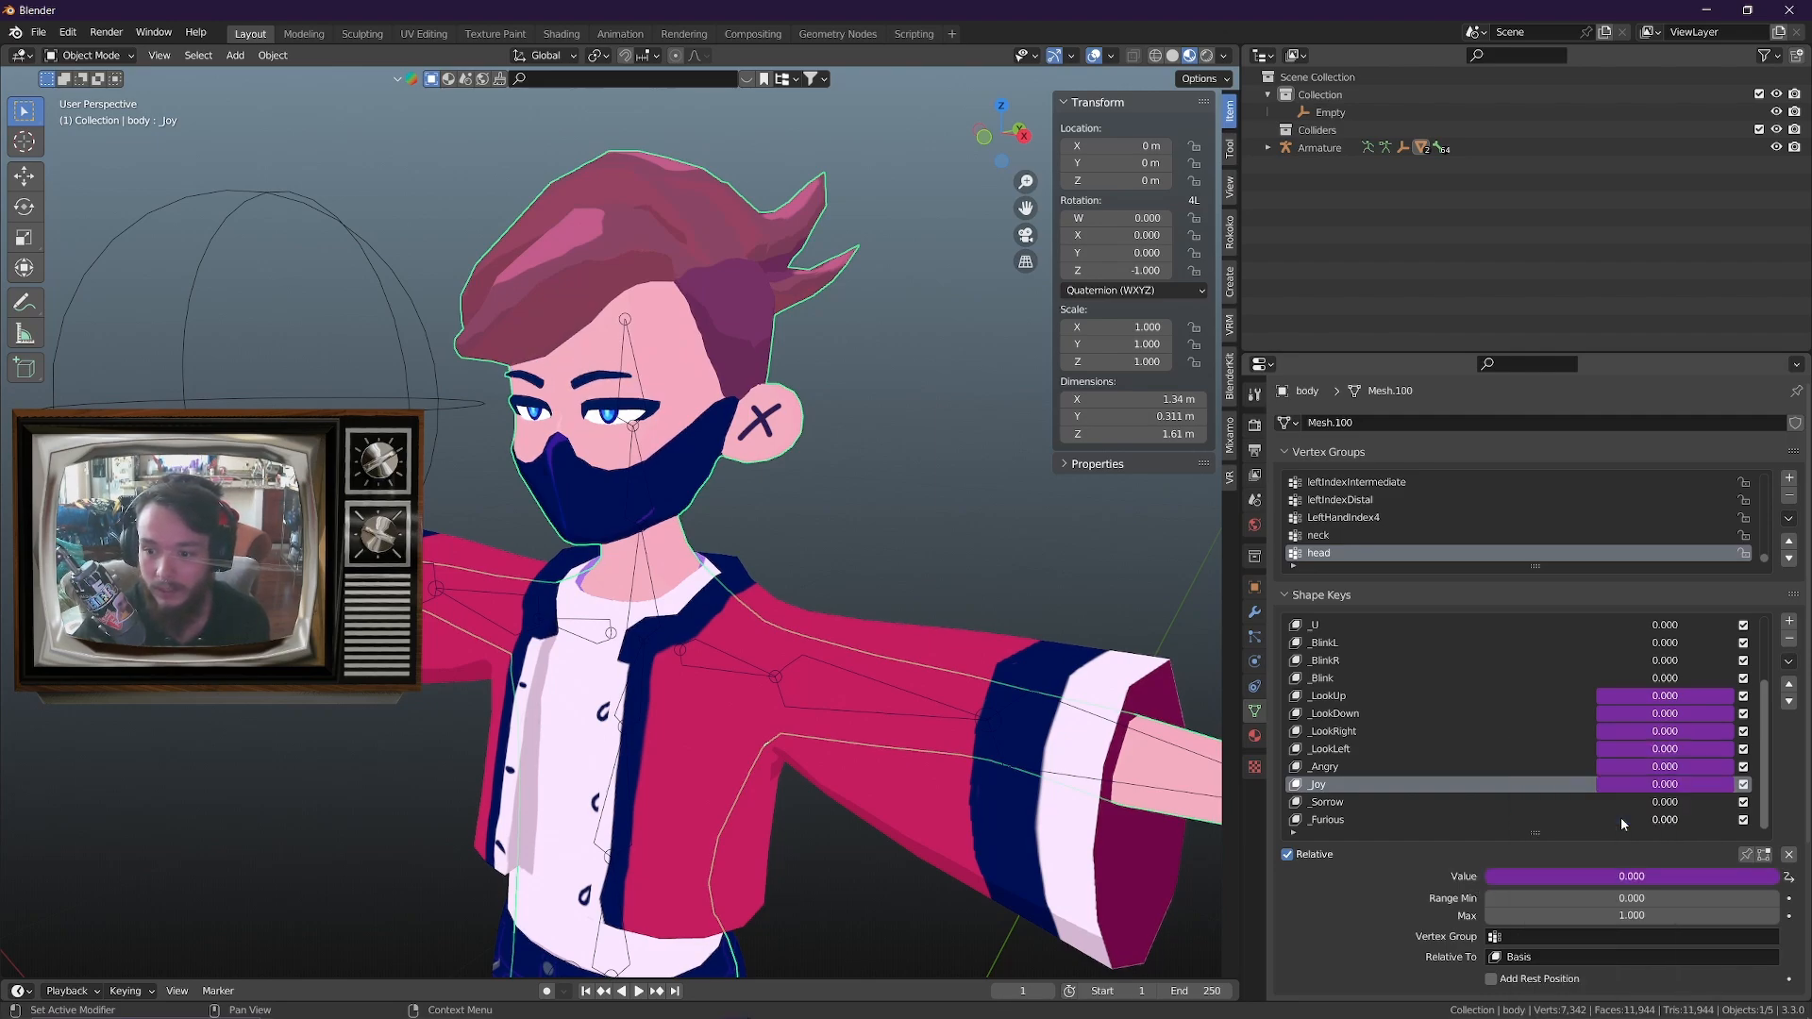
# Test the combined drivers by moving the sphere empty about 0.25 m along X and about 0.15 m up along Z, then cancel
pyautogui.click(425, 414)
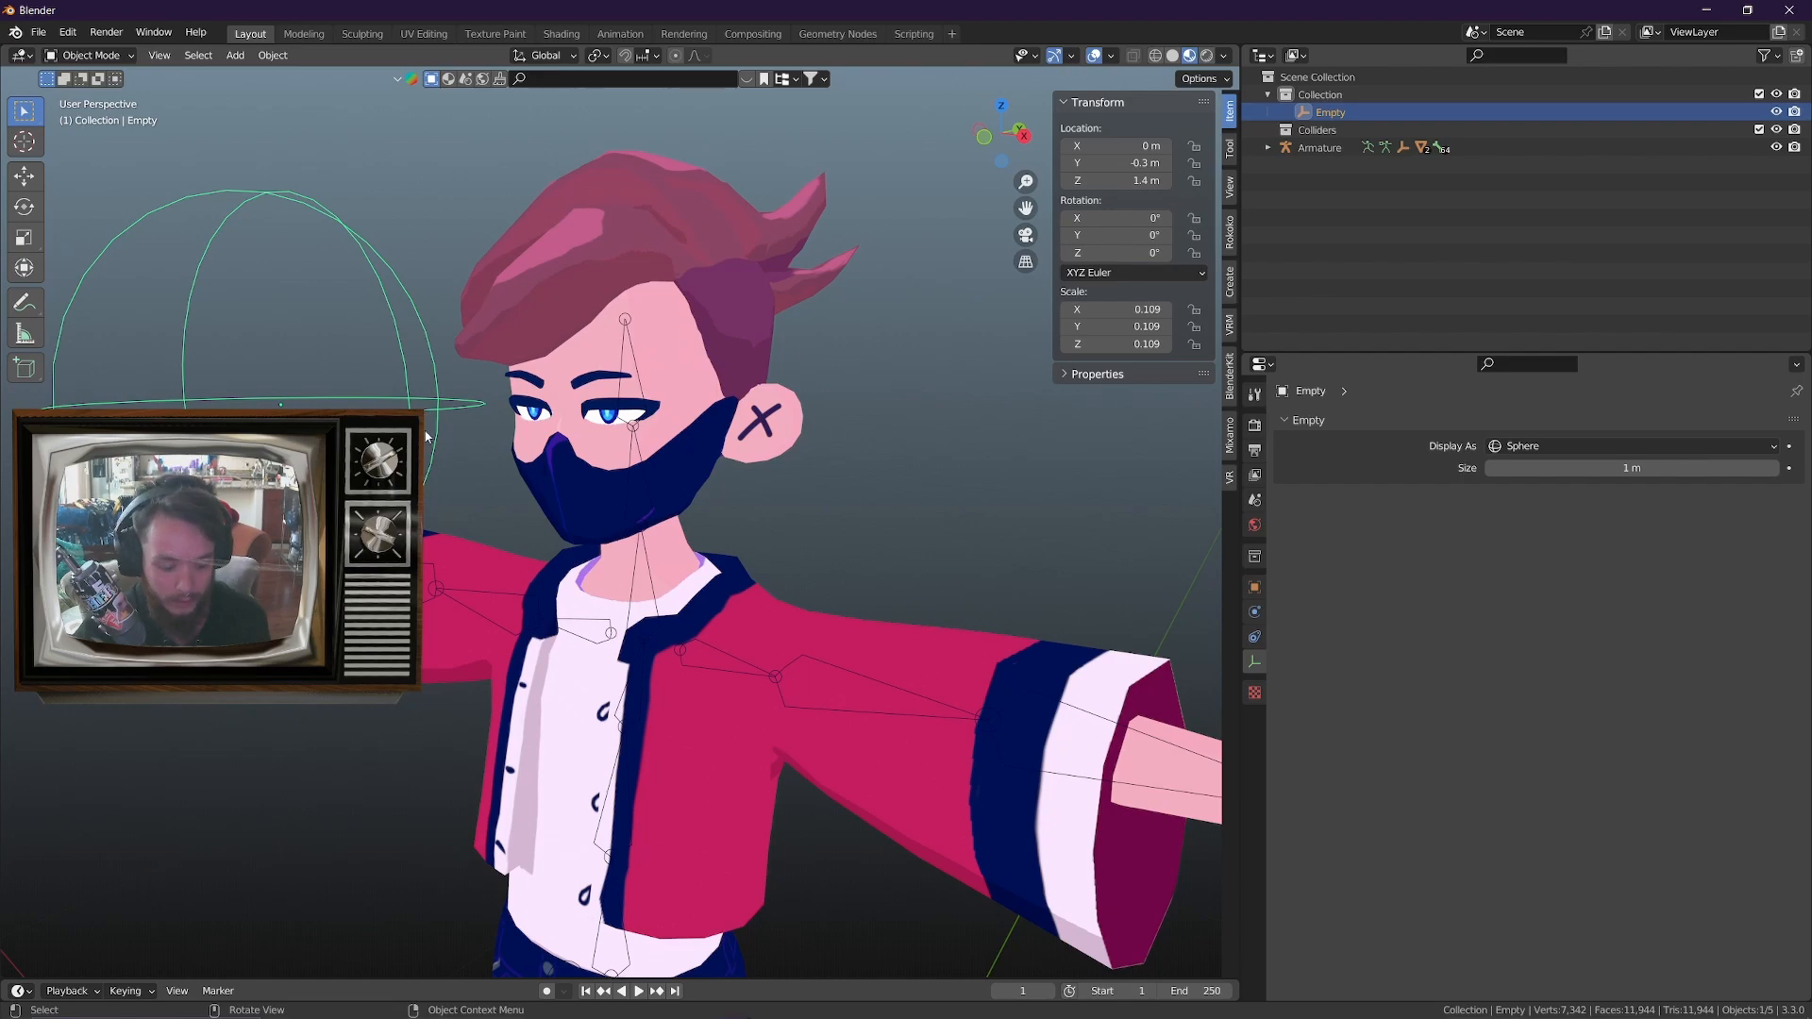
pyautogui.moveTo(427, 437); pyautogui.dragTo(728, 446, button='middle')
pyautogui.press('g')
pyautogui.press('x')
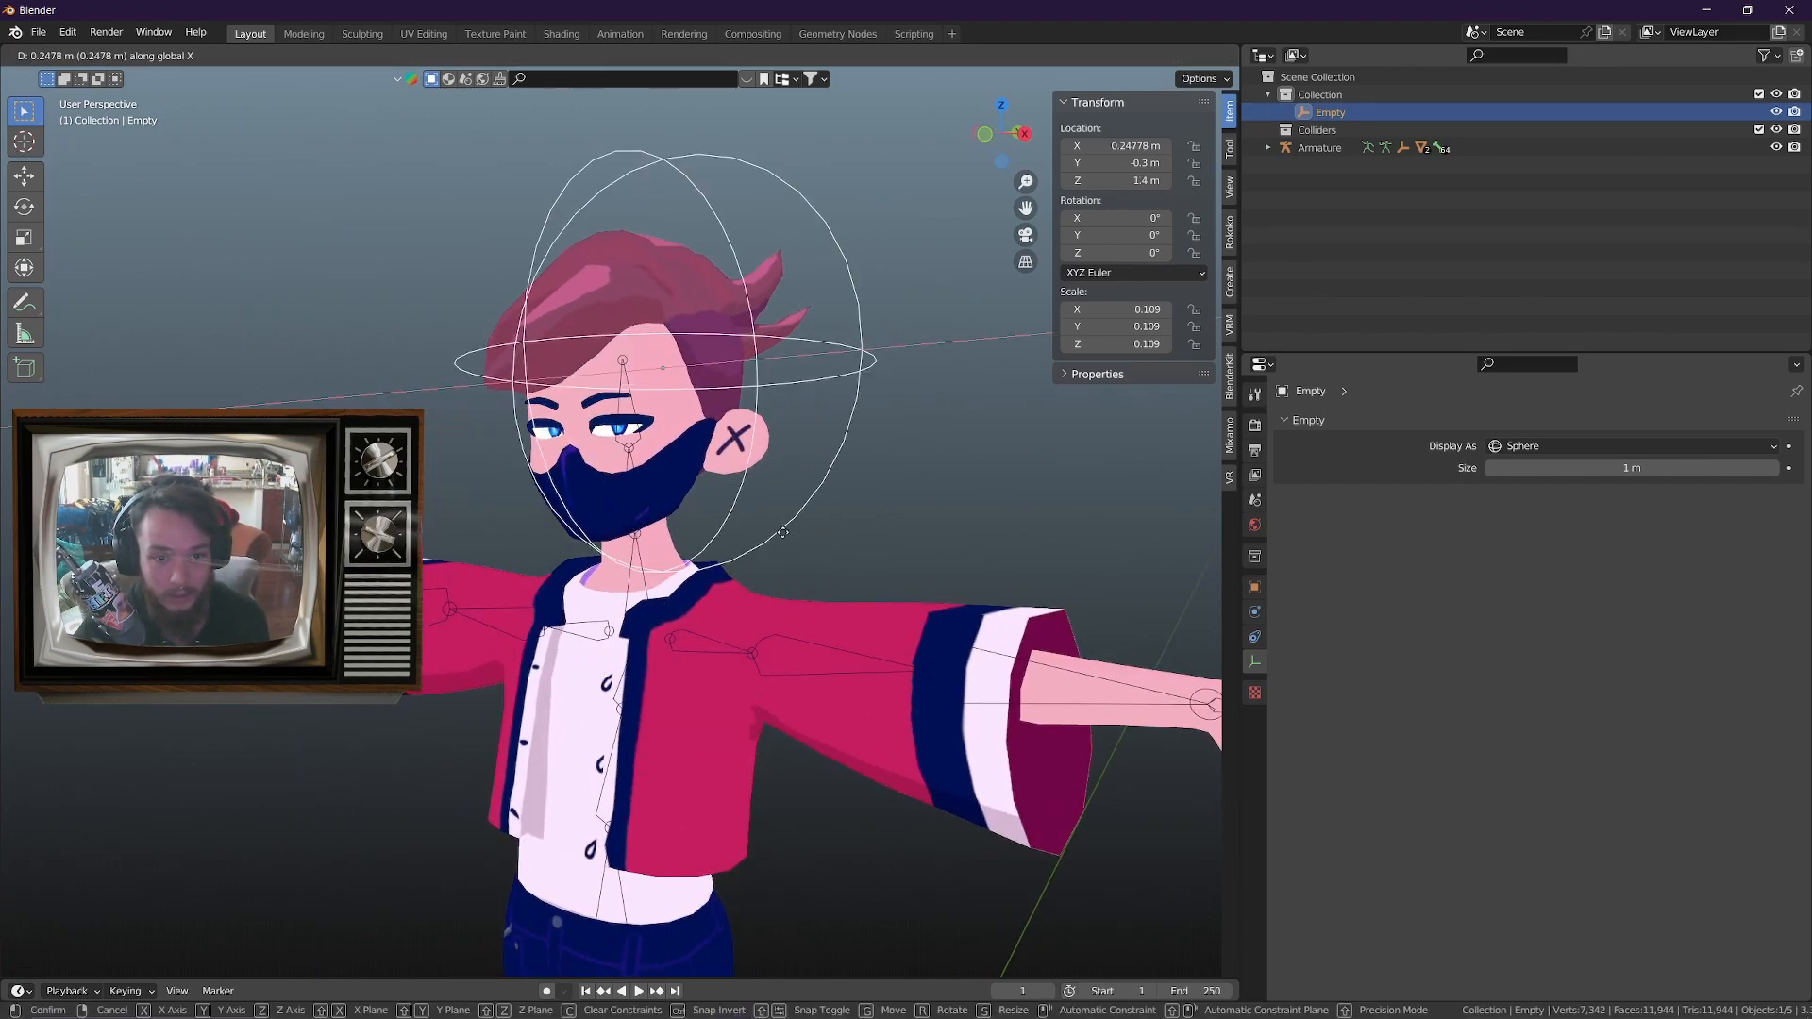
pyautogui.press('z')
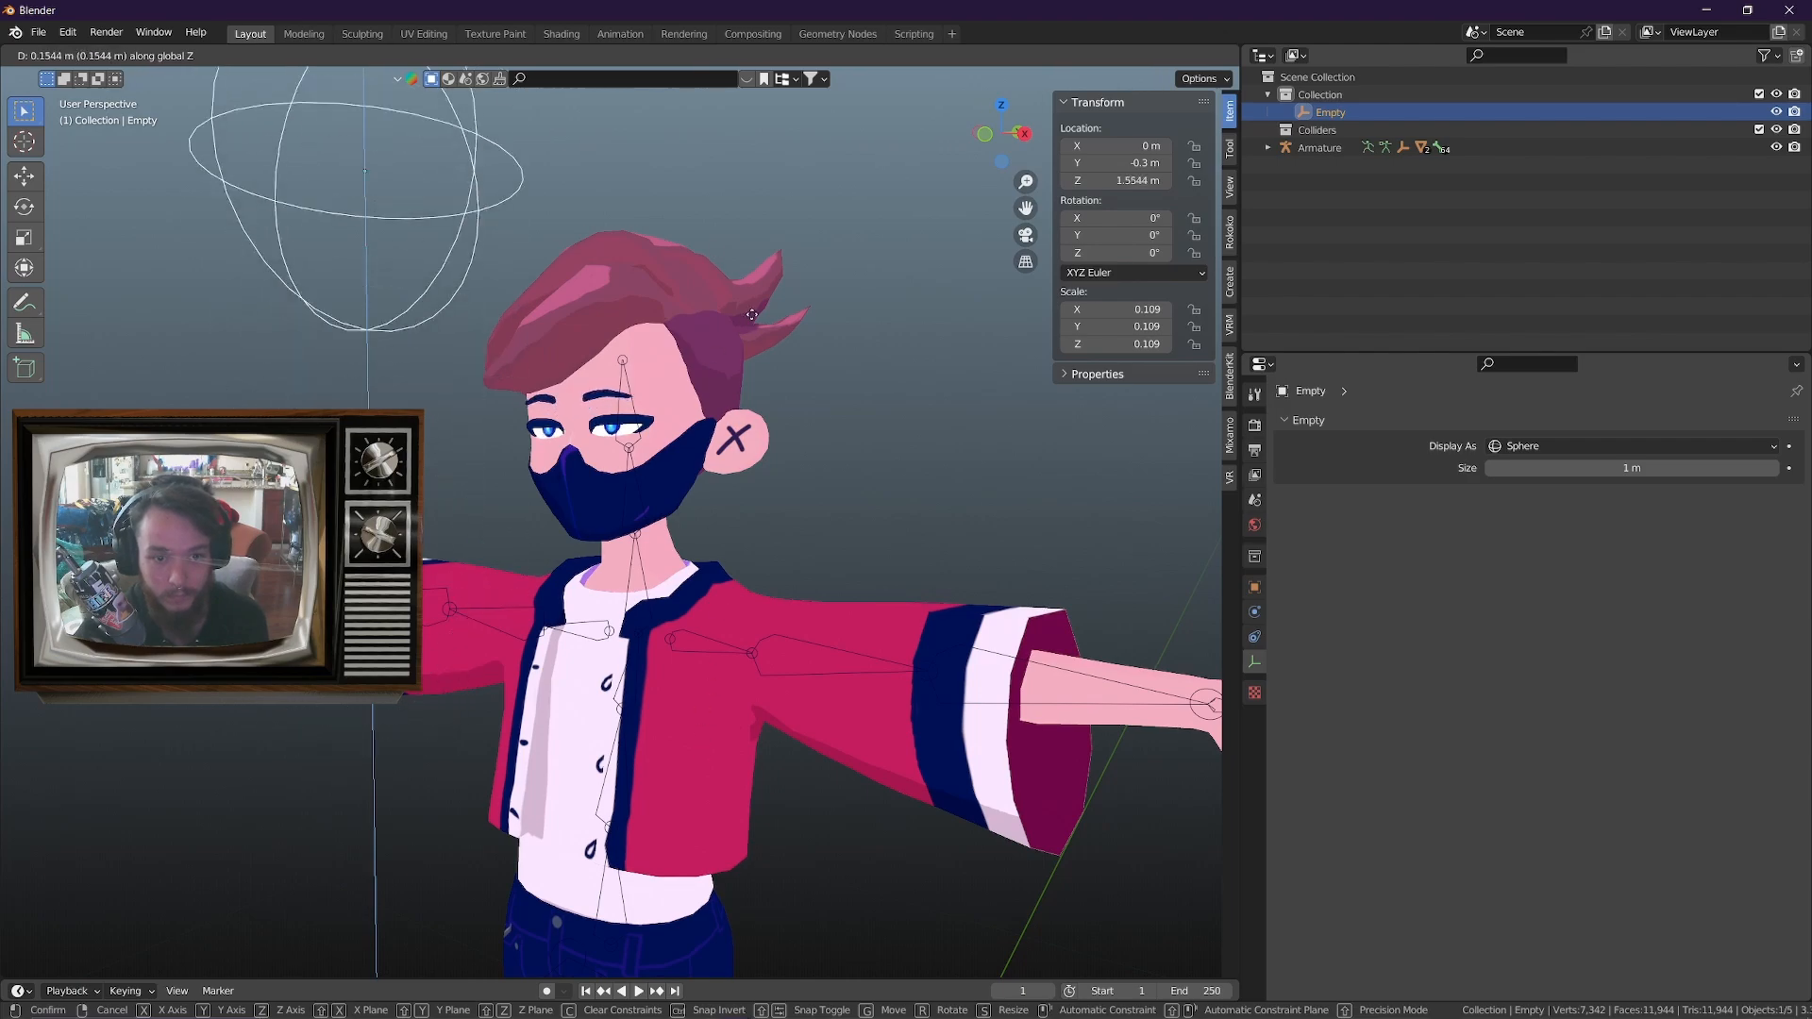
pyautogui.rightClick(876, 530)
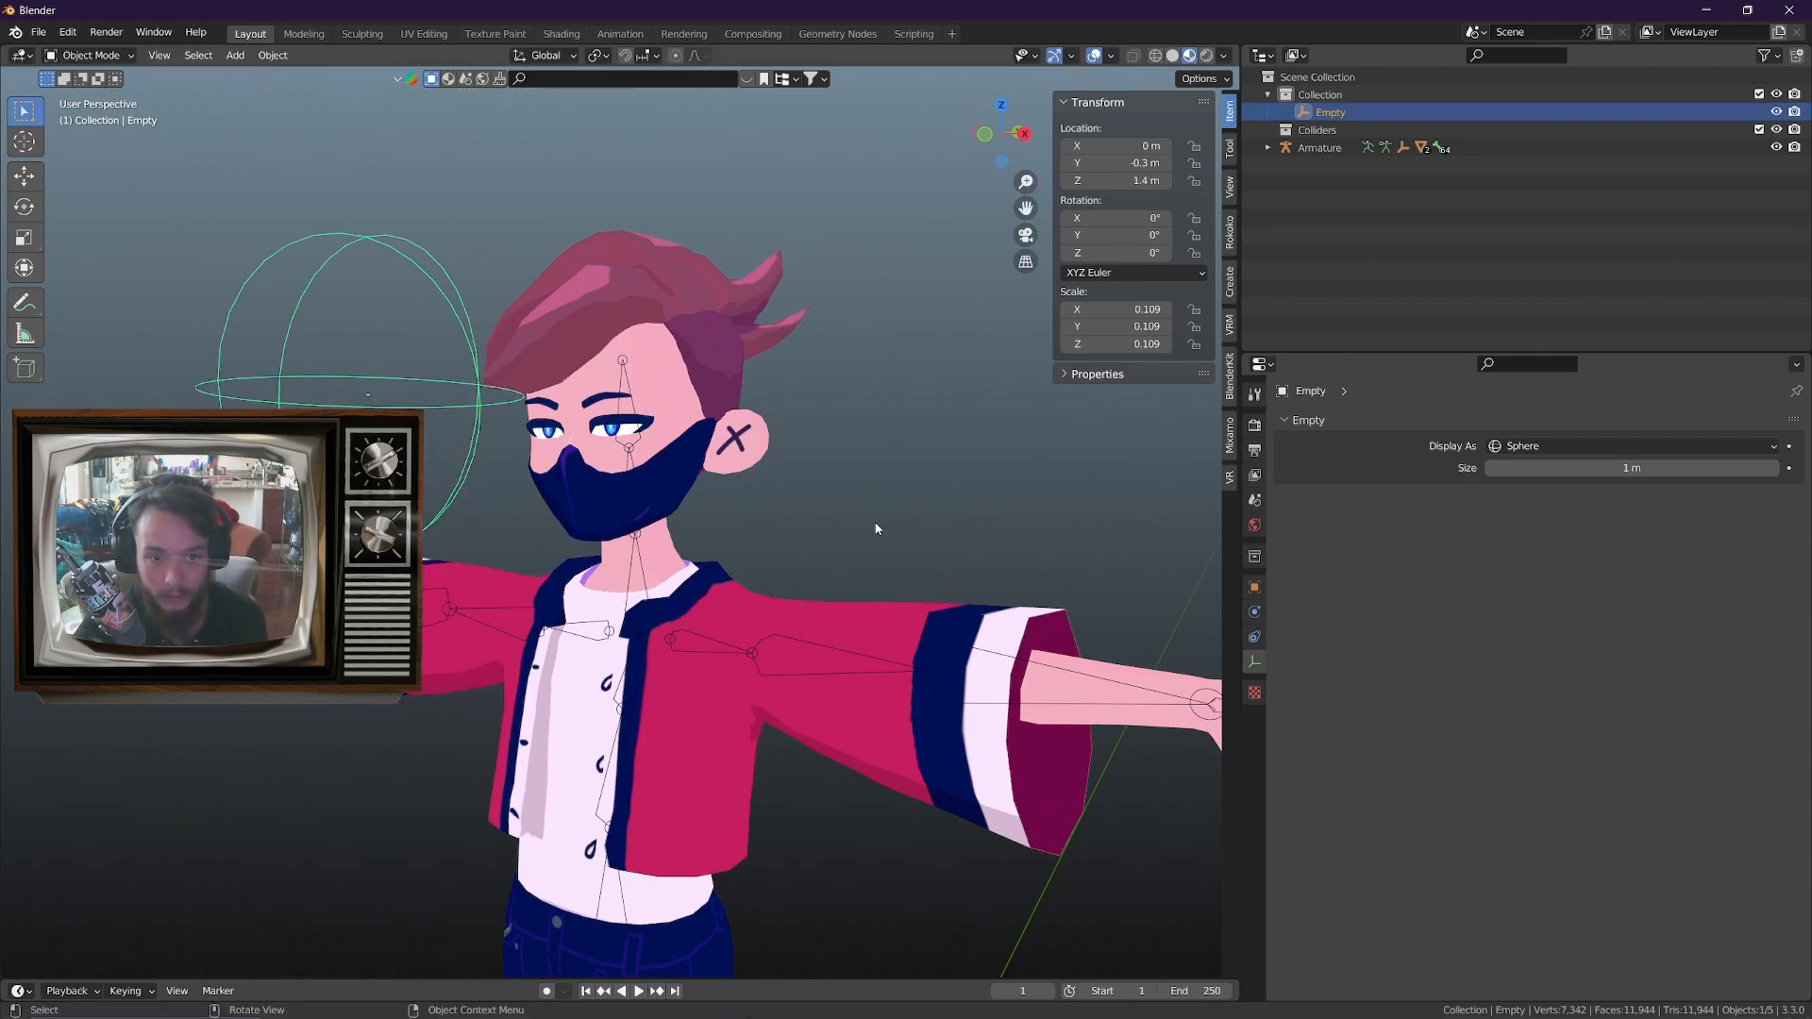
# View the avatar from the front and switch from Blender to another open application window
pyautogui.moveTo(876, 530); pyautogui.dragTo(969, 559, button='middle')
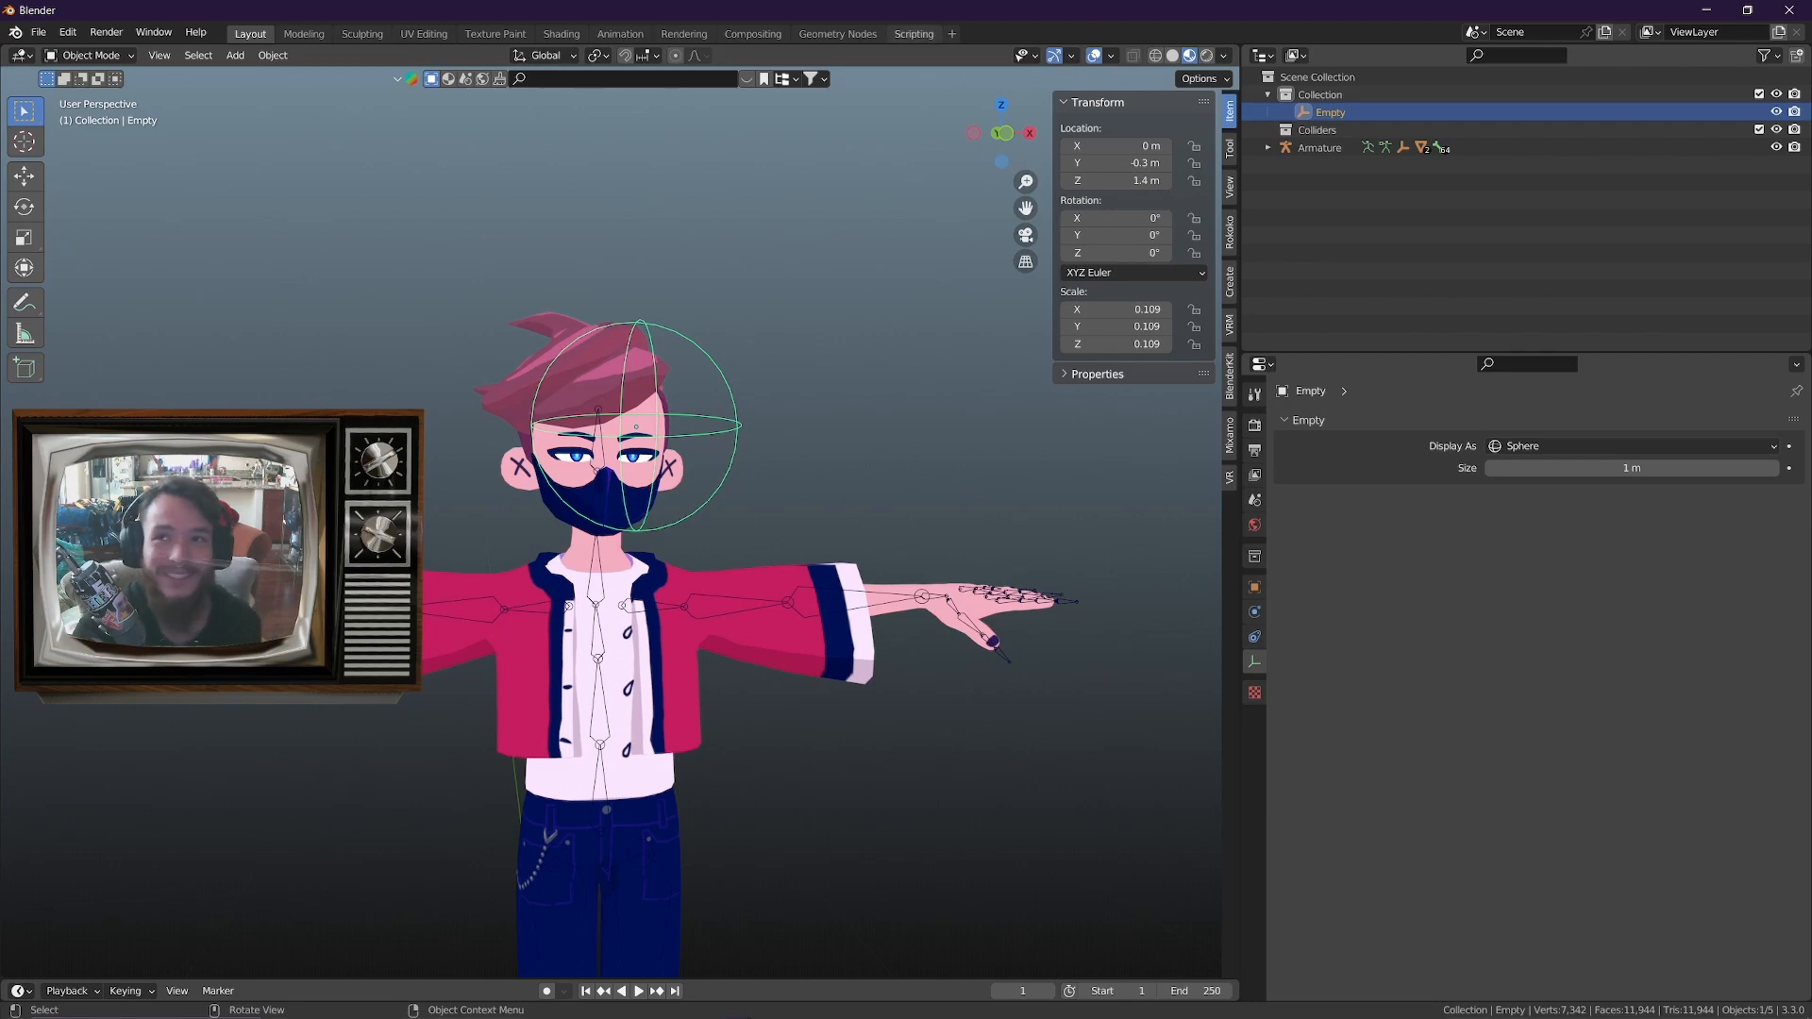
pyautogui.hotkey('alt', 'Tab')
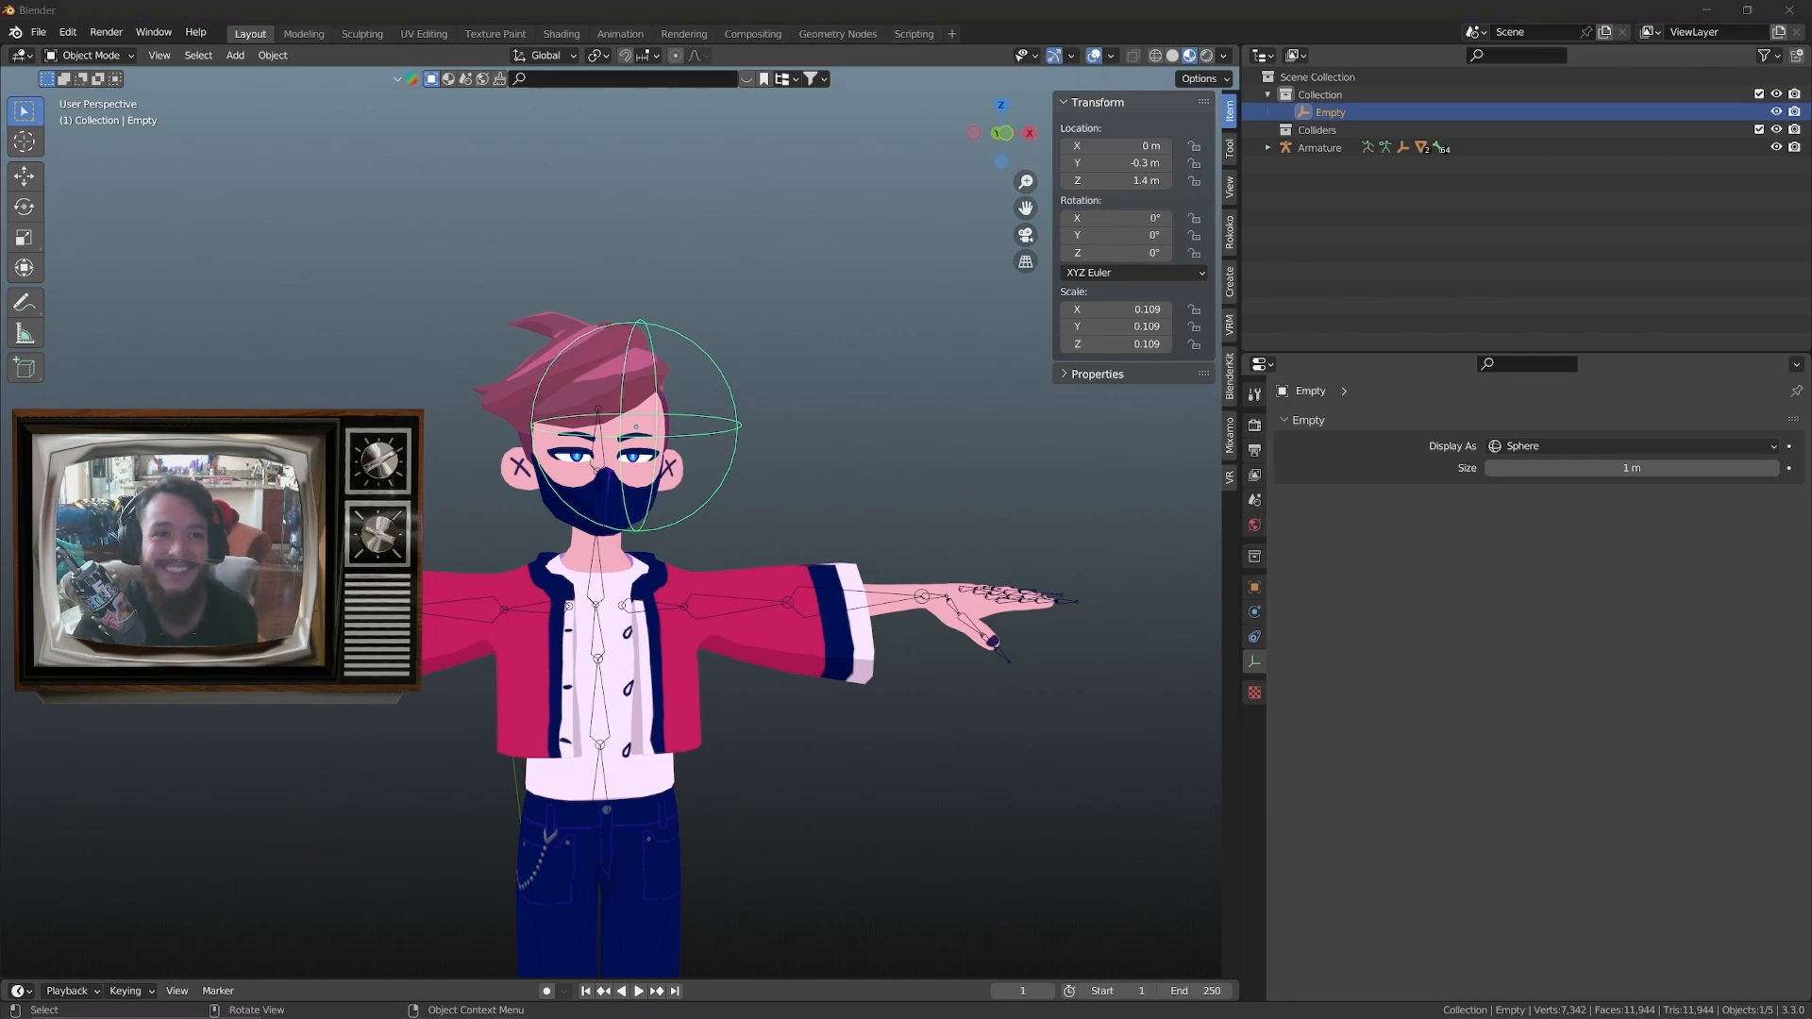